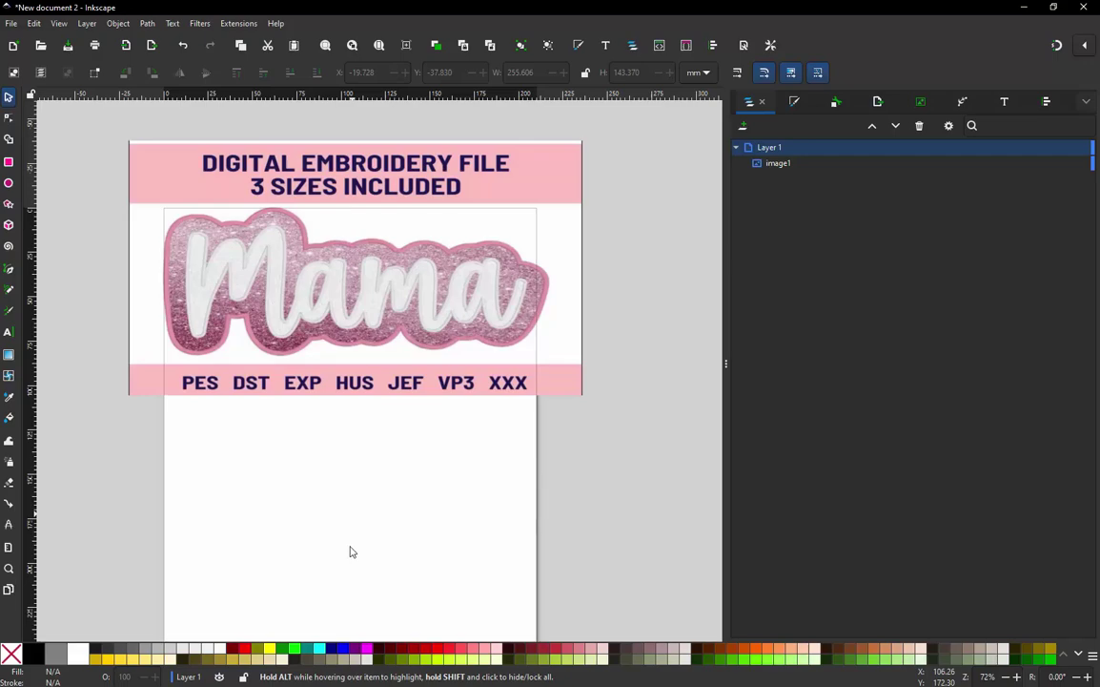
Switch to Firefox and examine the stitching and tear-away stages in the YouTube glitter HTV appliqué tutorial
mouse_move(351, 679)
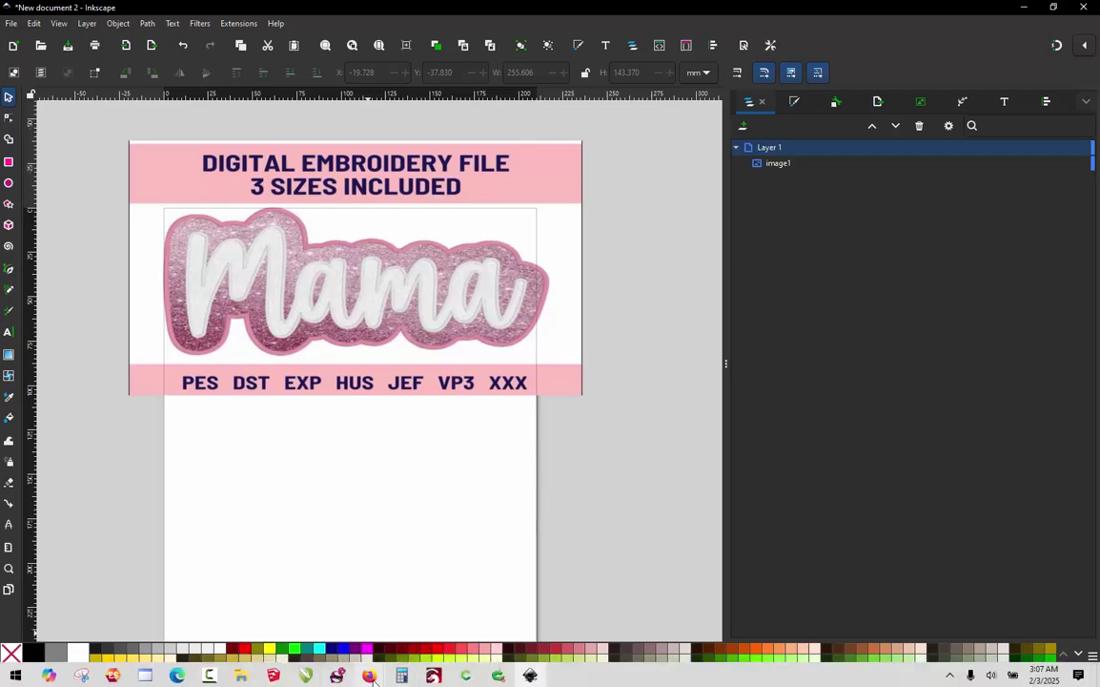
left_click(323, 615)
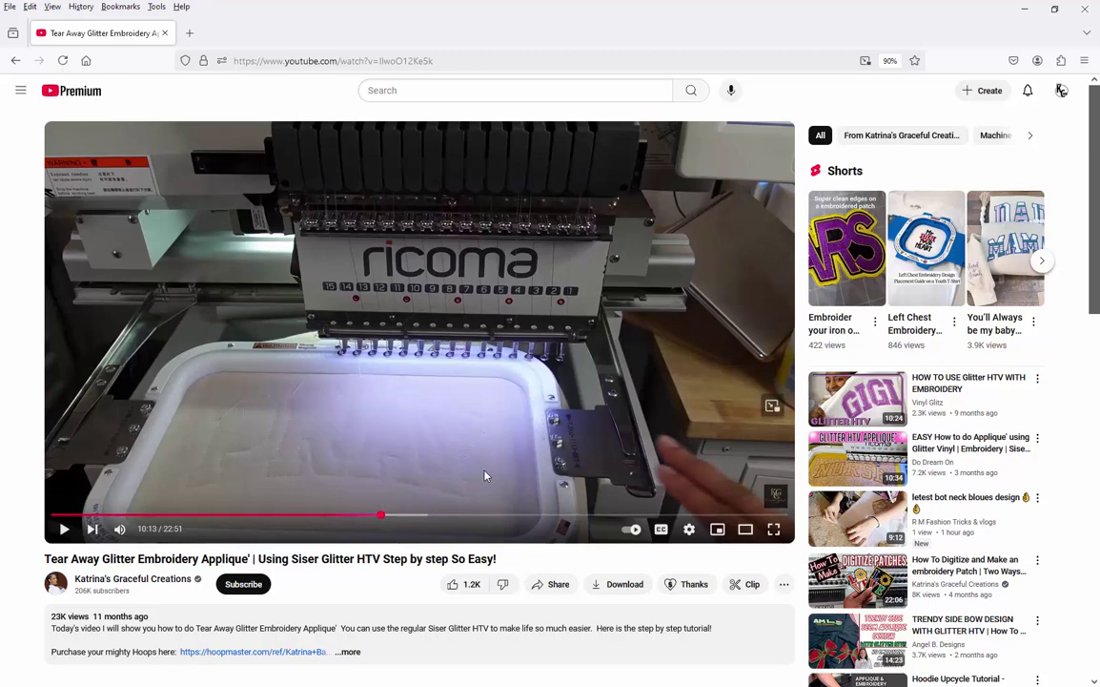
left_click_drag(380, 520, 411, 515)
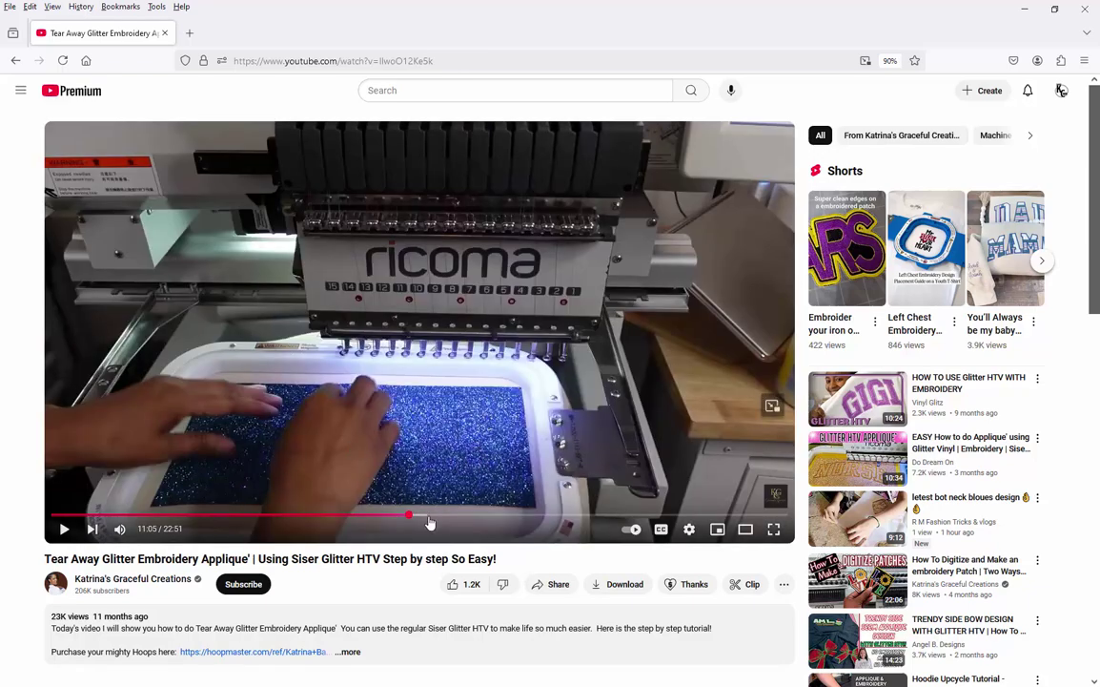
left_click_drag(413, 520, 531, 582)
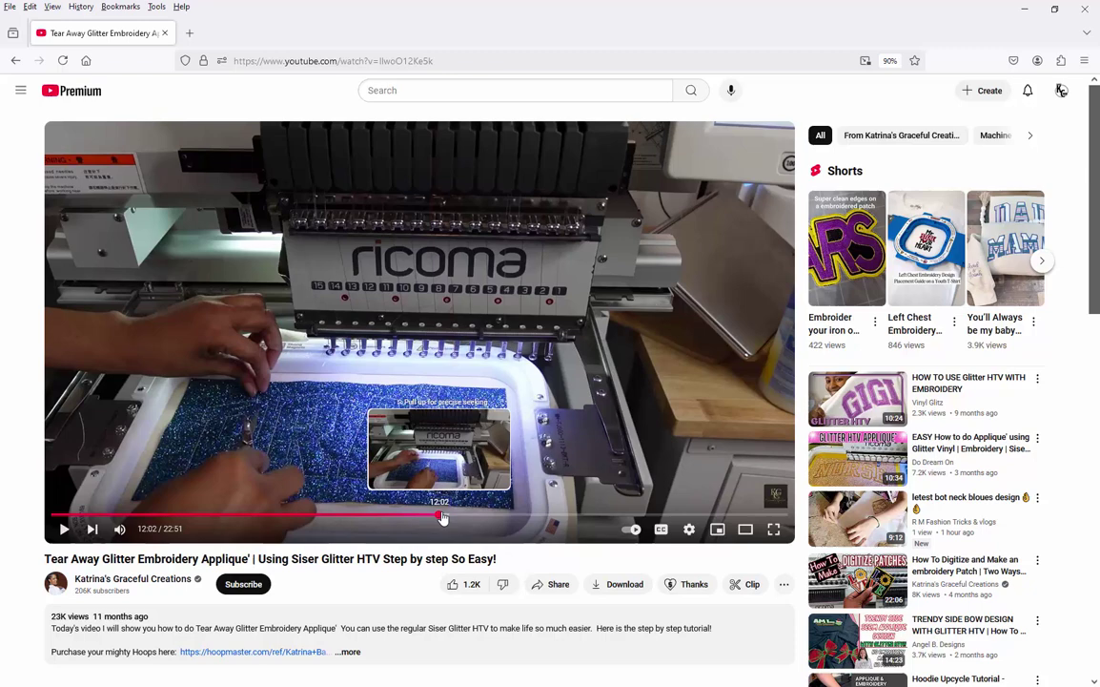
left_click_drag(445, 520, 482, 515)
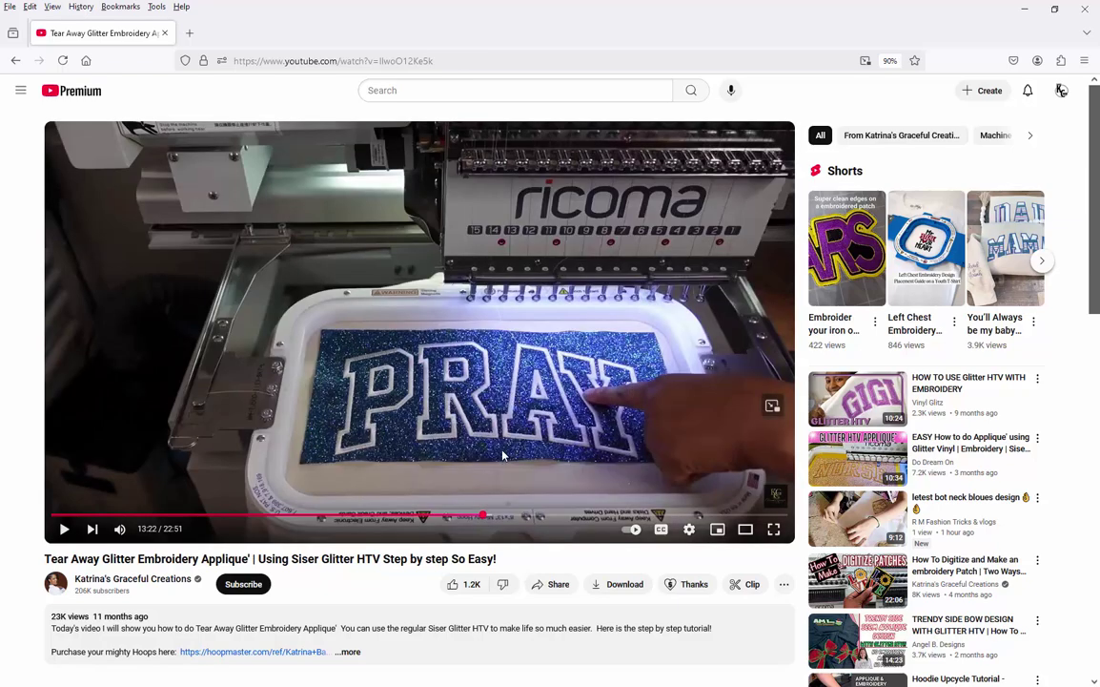
left_click_drag(502, 456, 419, 373)
mouse_move(490, 516)
left_mouse_down()
mouse_move(503, 516)
mouse_move(483, 516)
left_mouse_up()
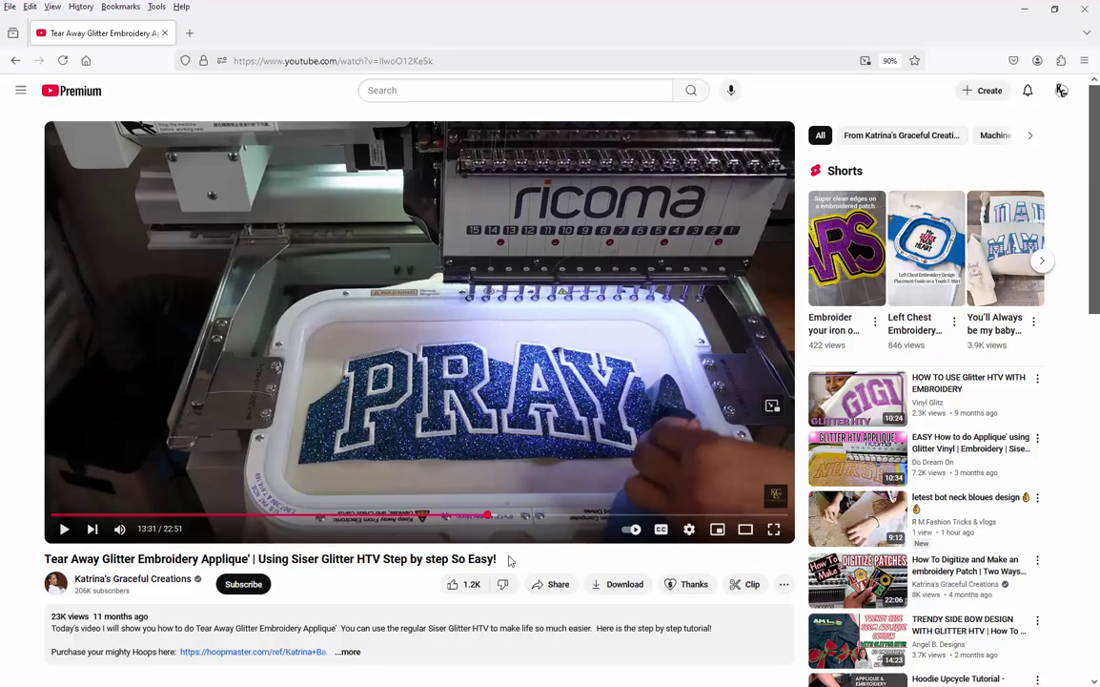
Return to Inkscape and add the text "Princess" on the blank page area below the Mama reference image
left_click(530, 674)
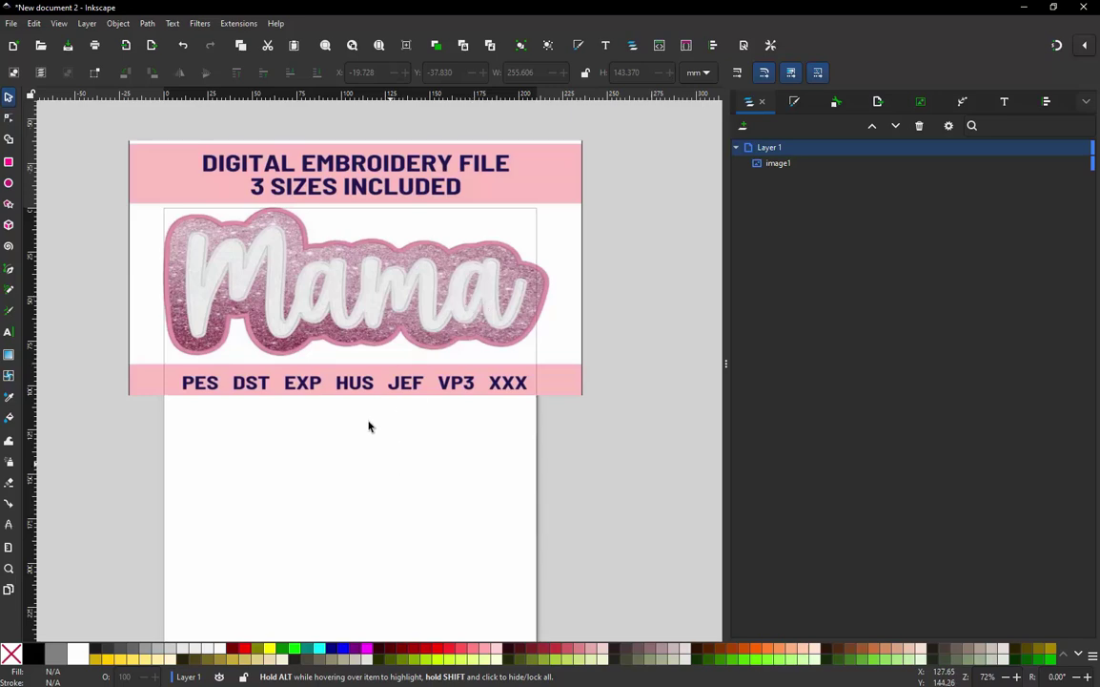
scroll(253, 247, "down", 1)
scroll(206, 378, "up", 1)
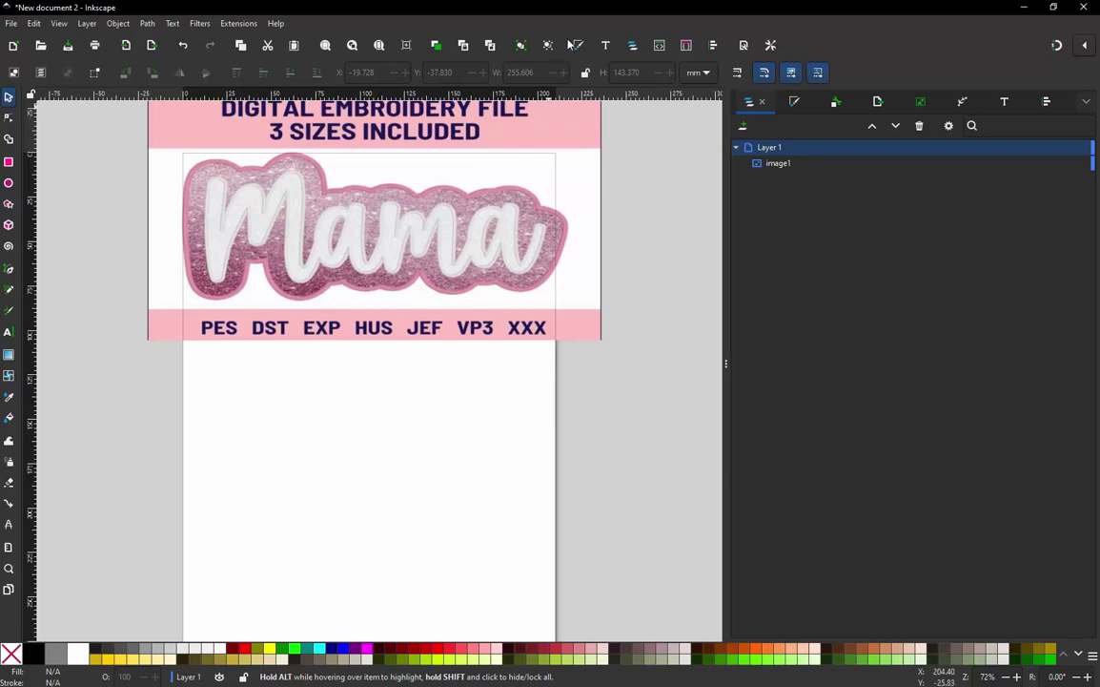
left_click(609, 45)
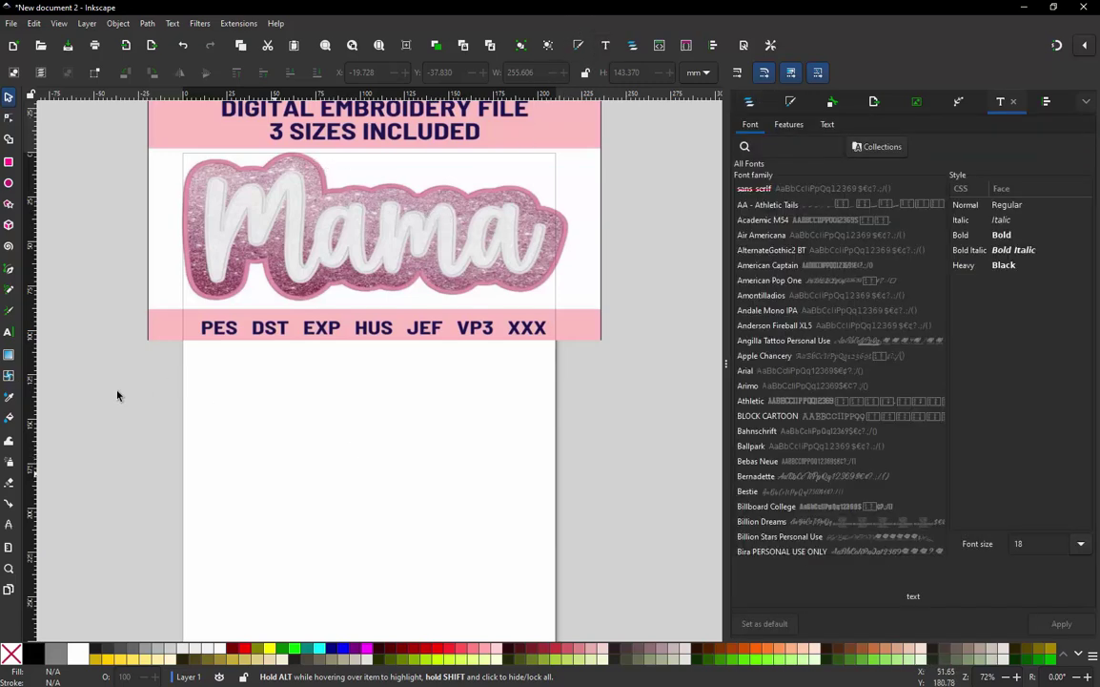
key("t")
left_click(310, 439)
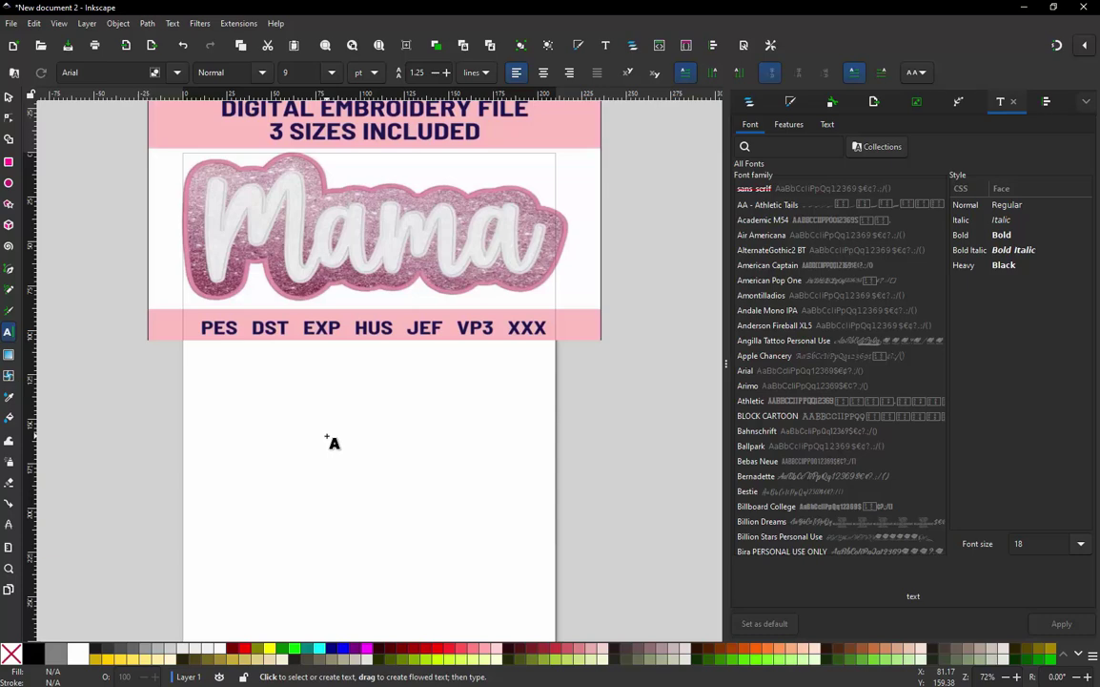
type("Princess")
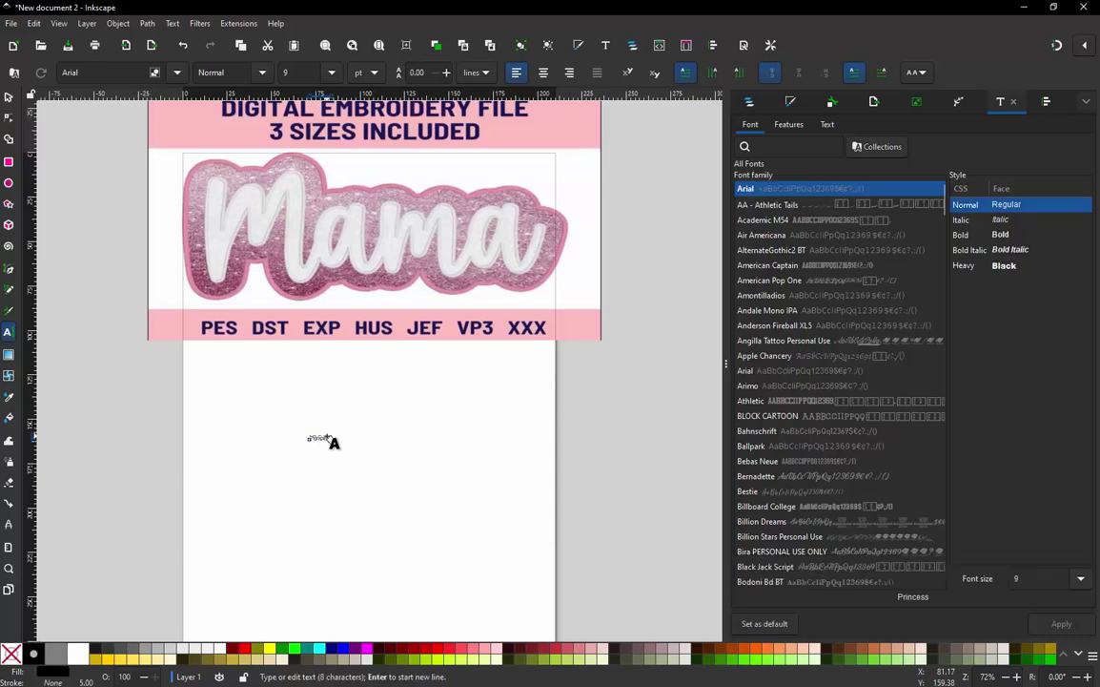
key("Escape")
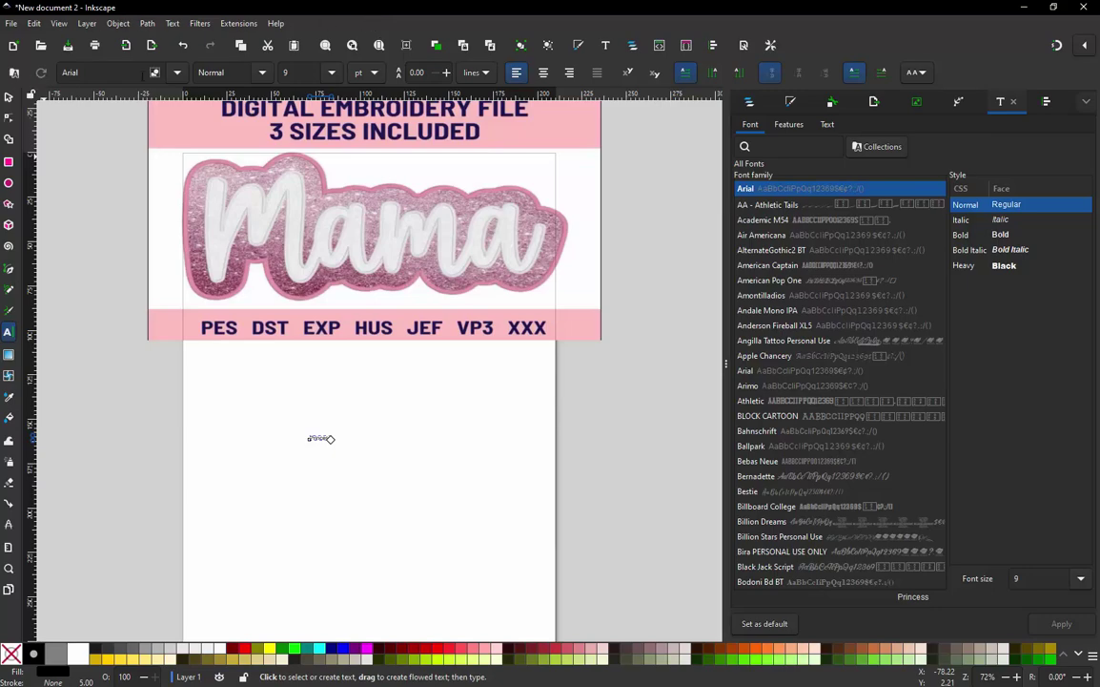
Change the font of the "Princess" text to Bestie and select the text as an object
left_click(176, 73)
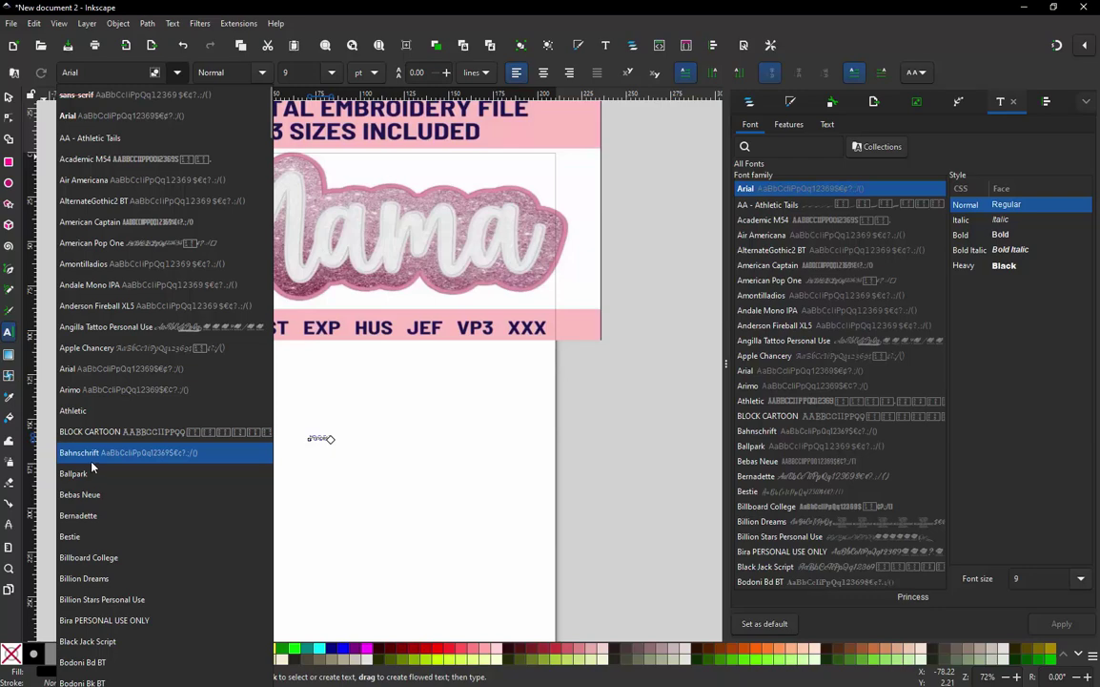
key("Escape")
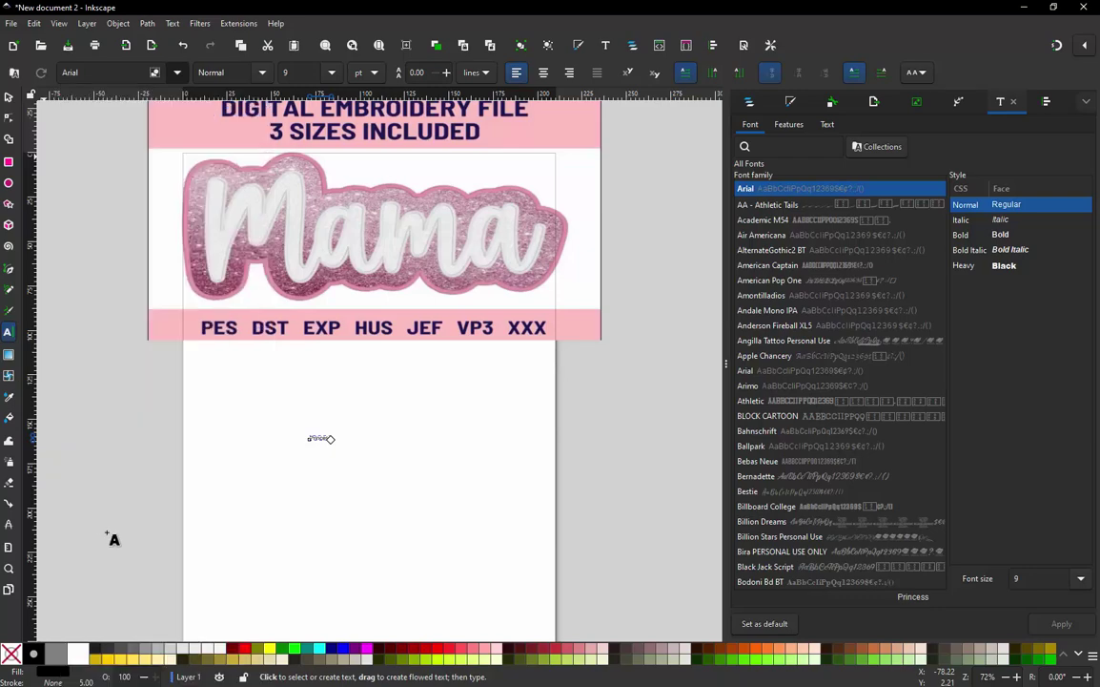
left_click(8, 96)
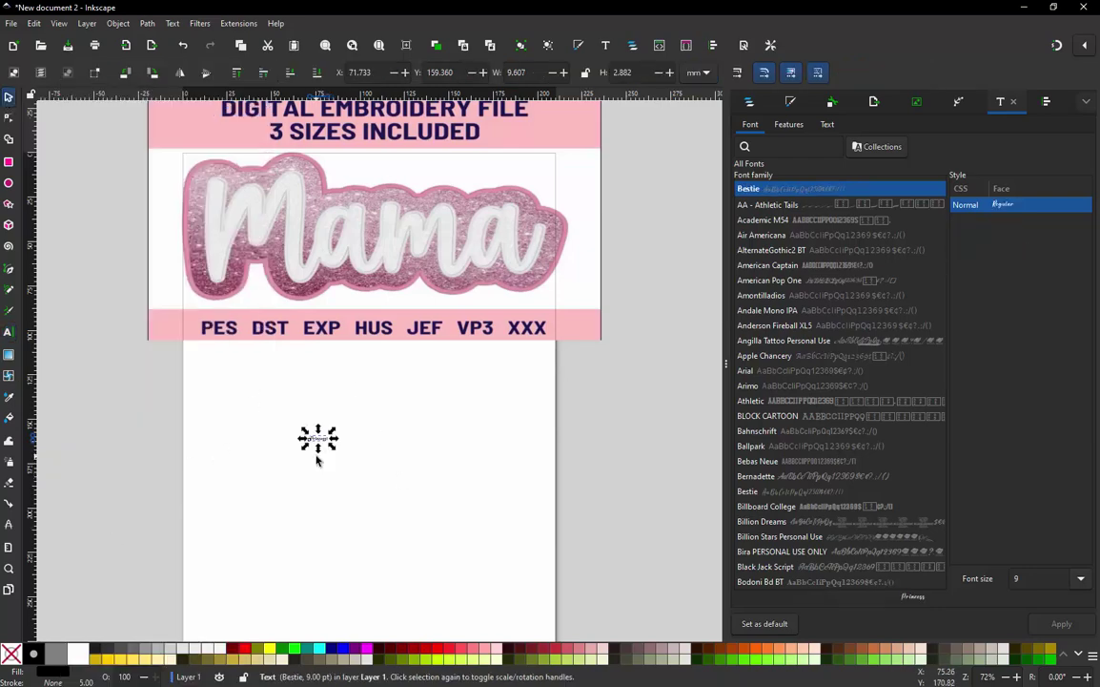
Enlarge the "Princess" text to about 123 mm wide and move it up and left toward the page's middle
left_click_drag(331, 452, 516, 571)
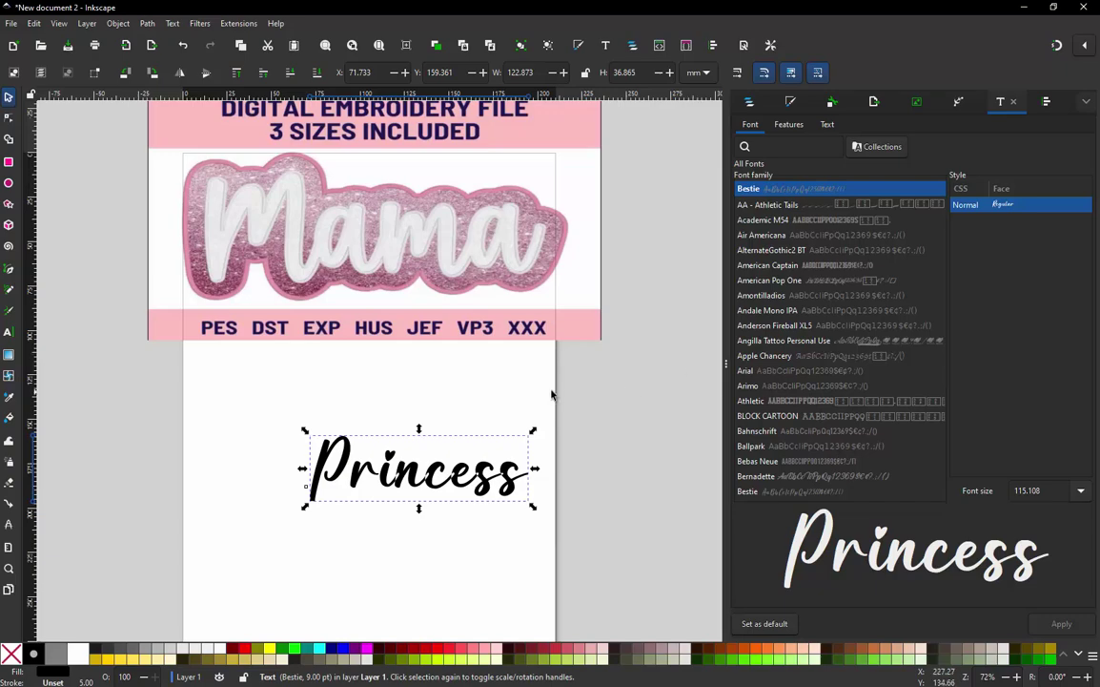
scroll(480, 539, "up", 1)
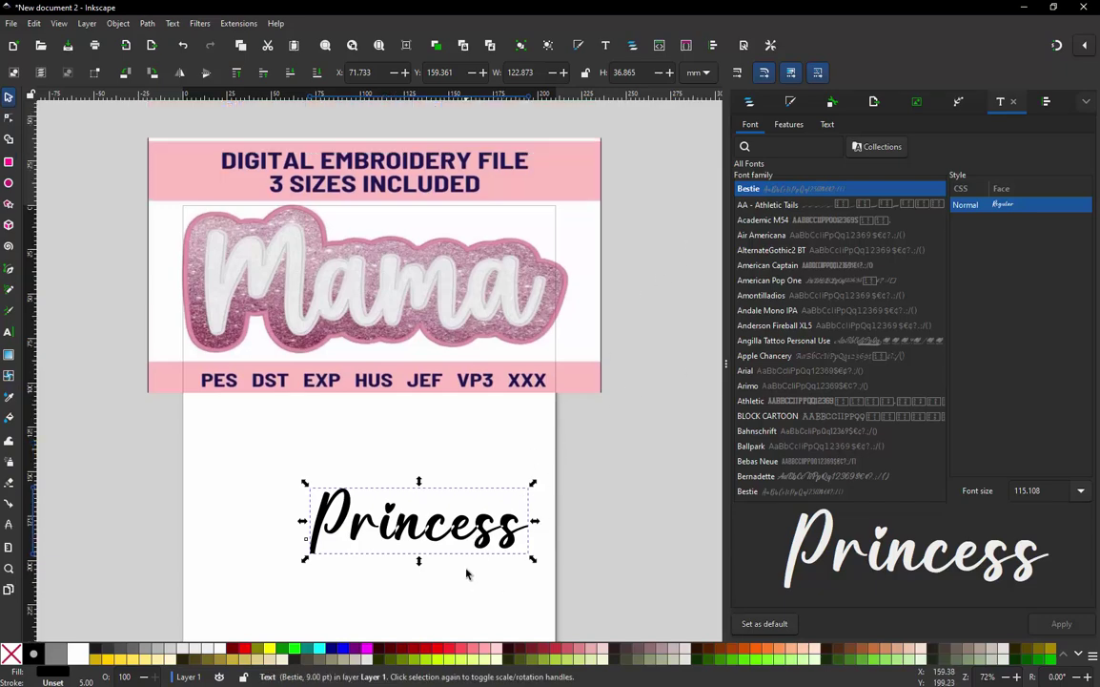
scroll(467, 573, "up", 3)
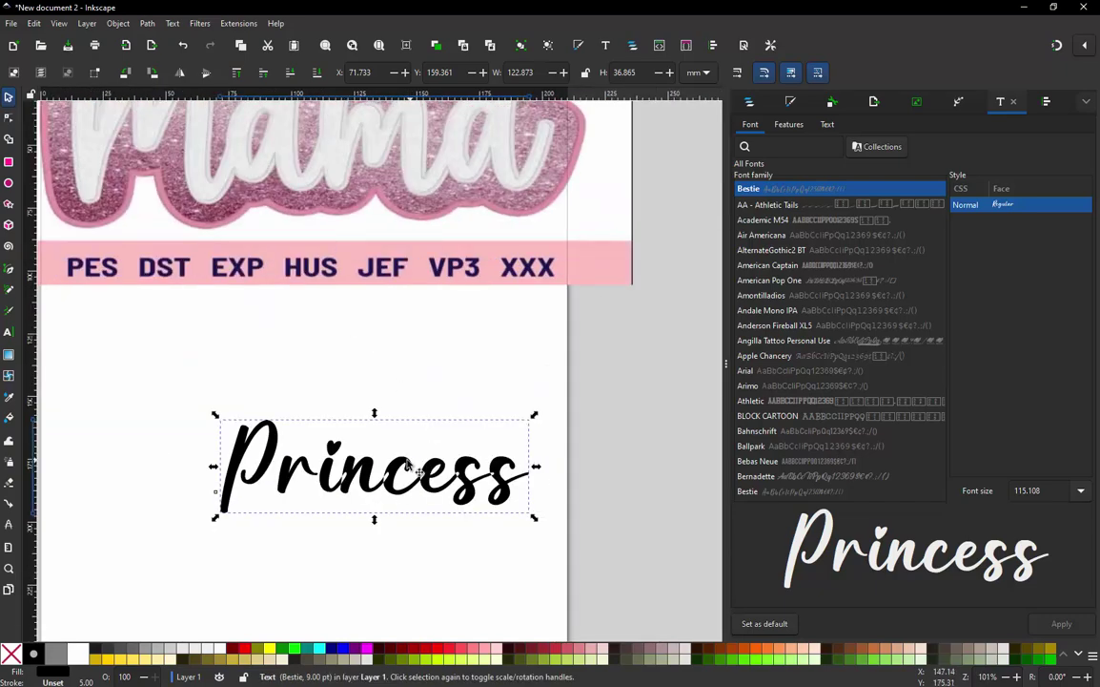
left_click_drag(389, 454, 333, 432)
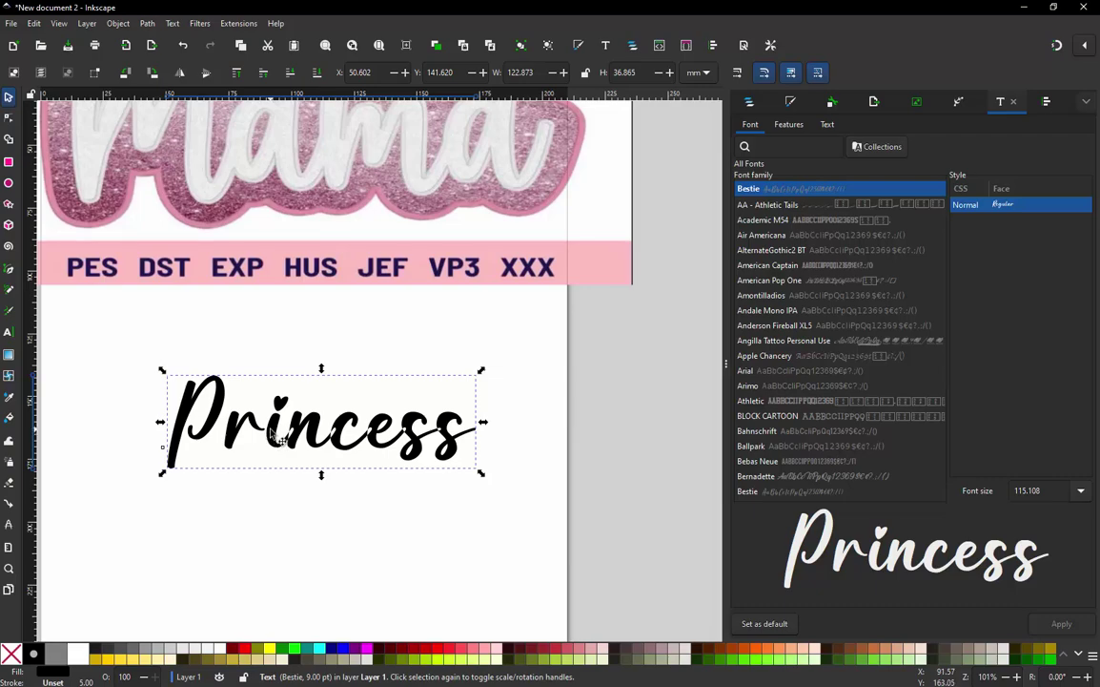
Kern the letters "incess" toward "Pr" with a horizontal kerning of -2.87 so the i joins the r
double_click(270, 429)
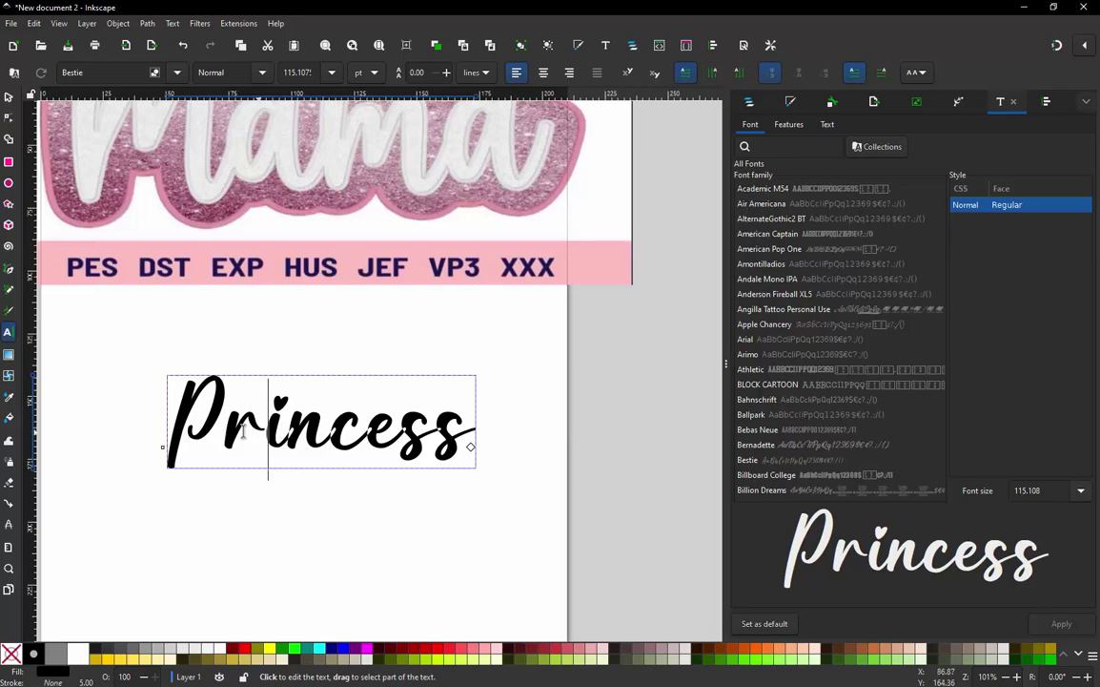
key("shift+Right")
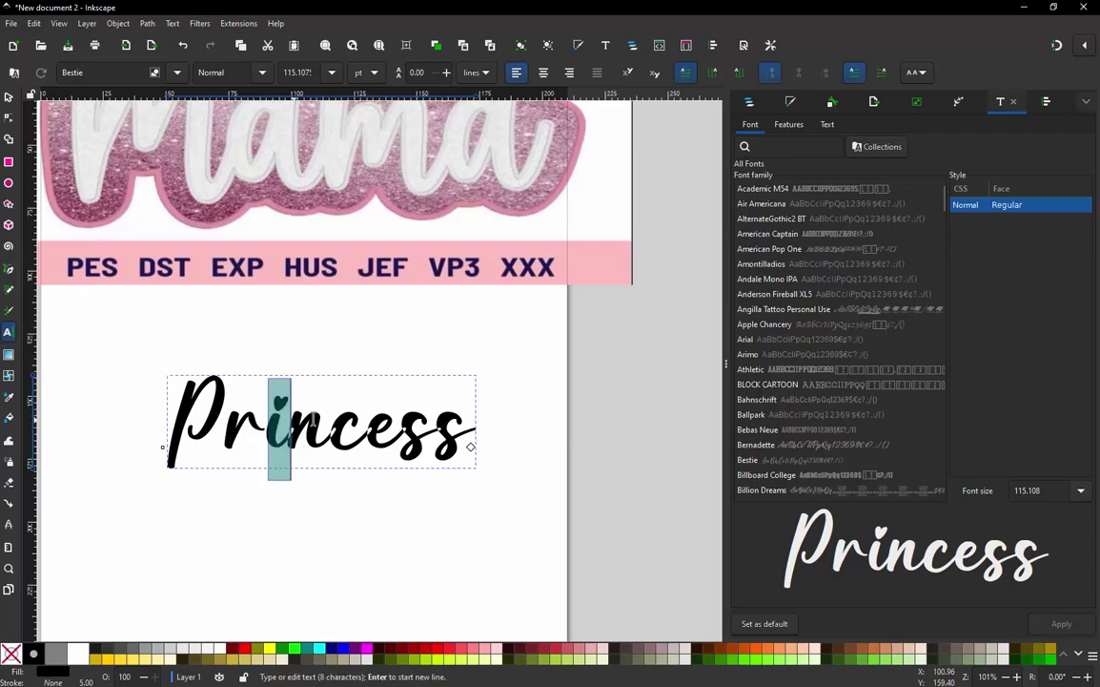
key("shift+Right")
key("shift+Right")
key("shift+Right")
key("shift+Right")
key("shift+Right")
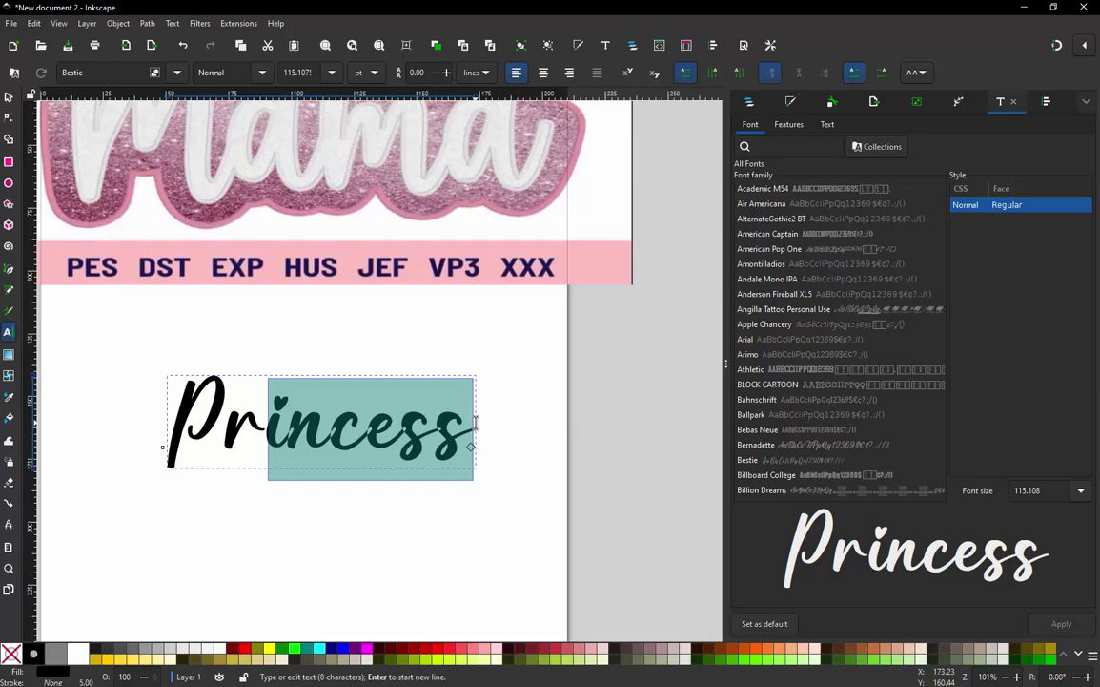
left_click(277, 444)
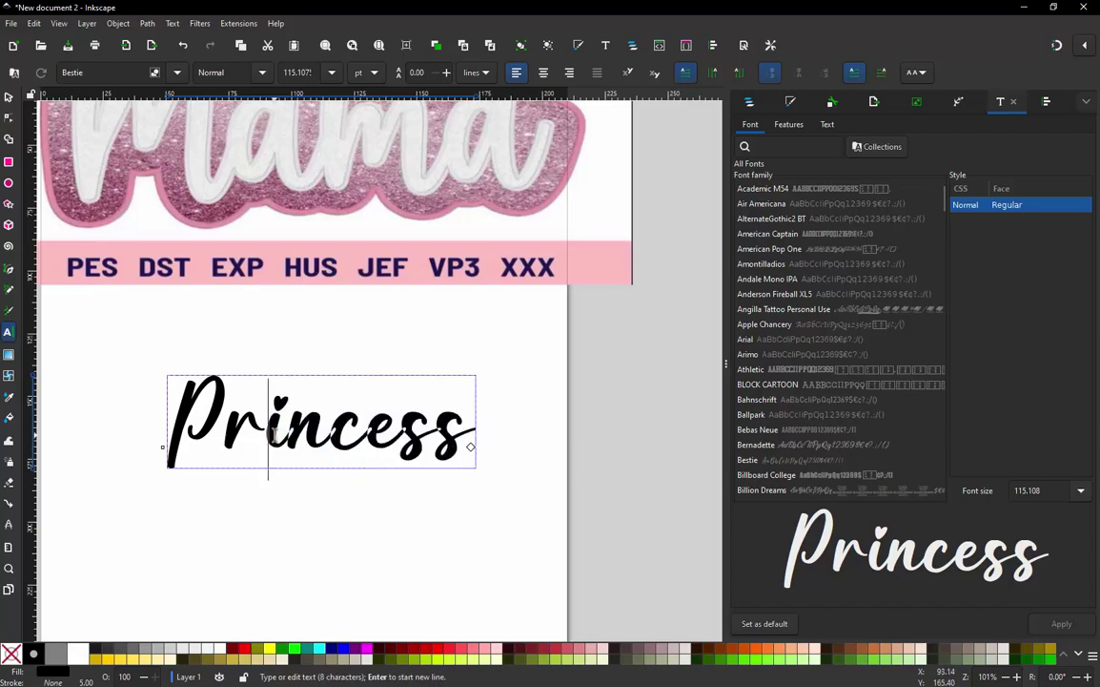
left_click_drag(304, 431, 516, 443)
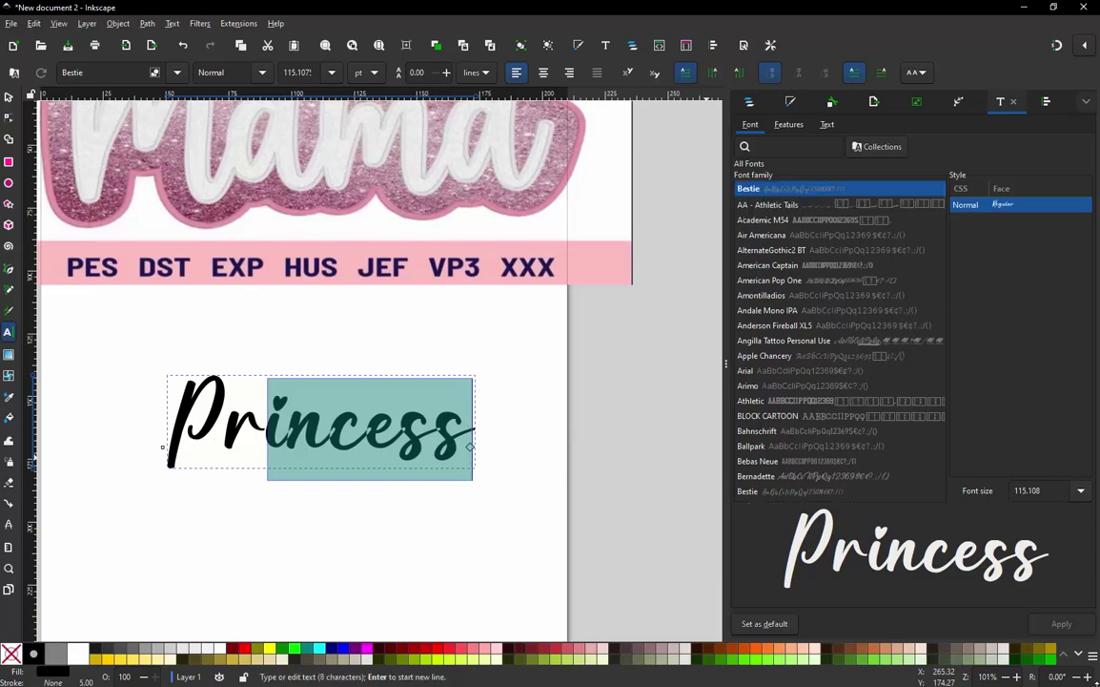
key("alt+Left")
key("alt+Left")
key("alt+Left")
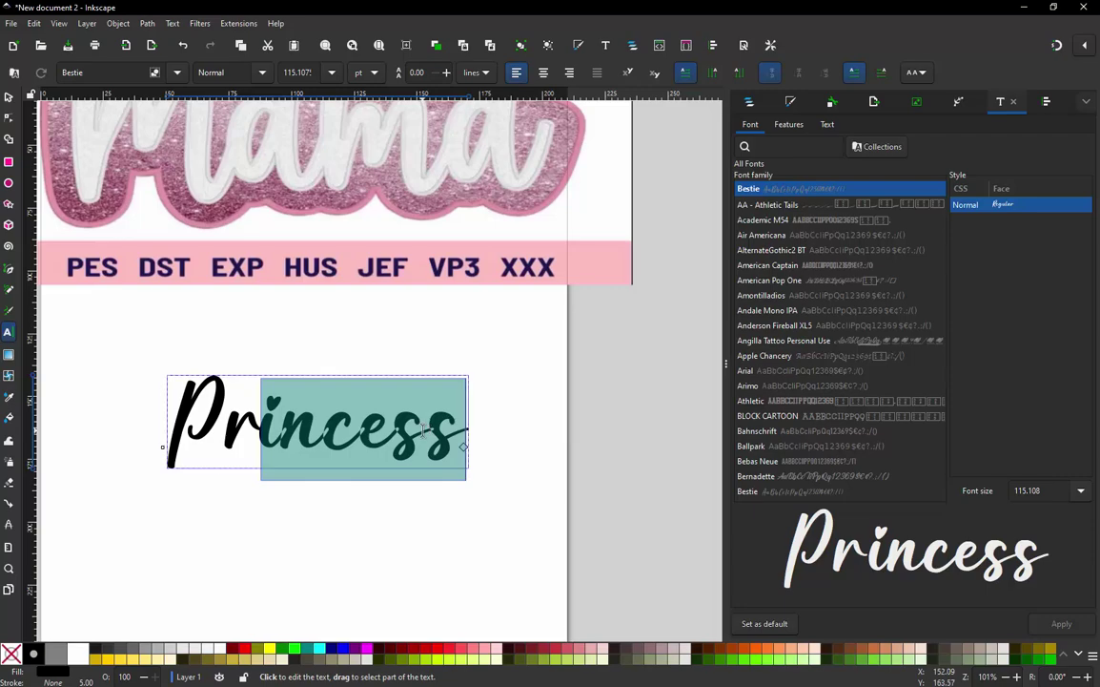
left_click(918, 73)
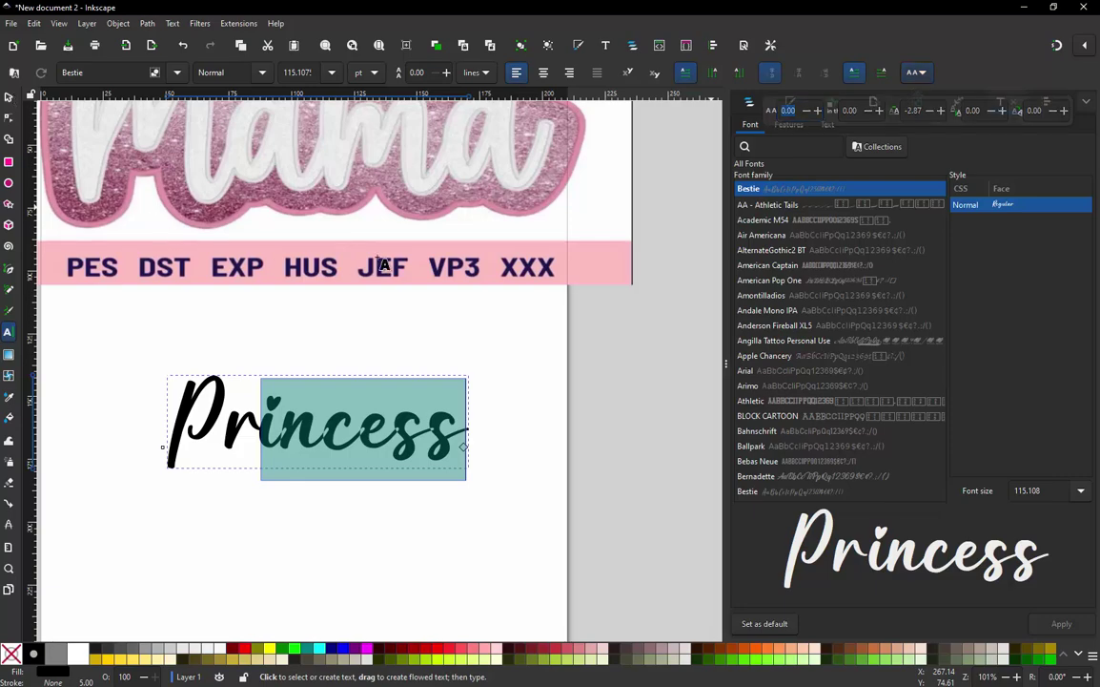
left_click(425, 345)
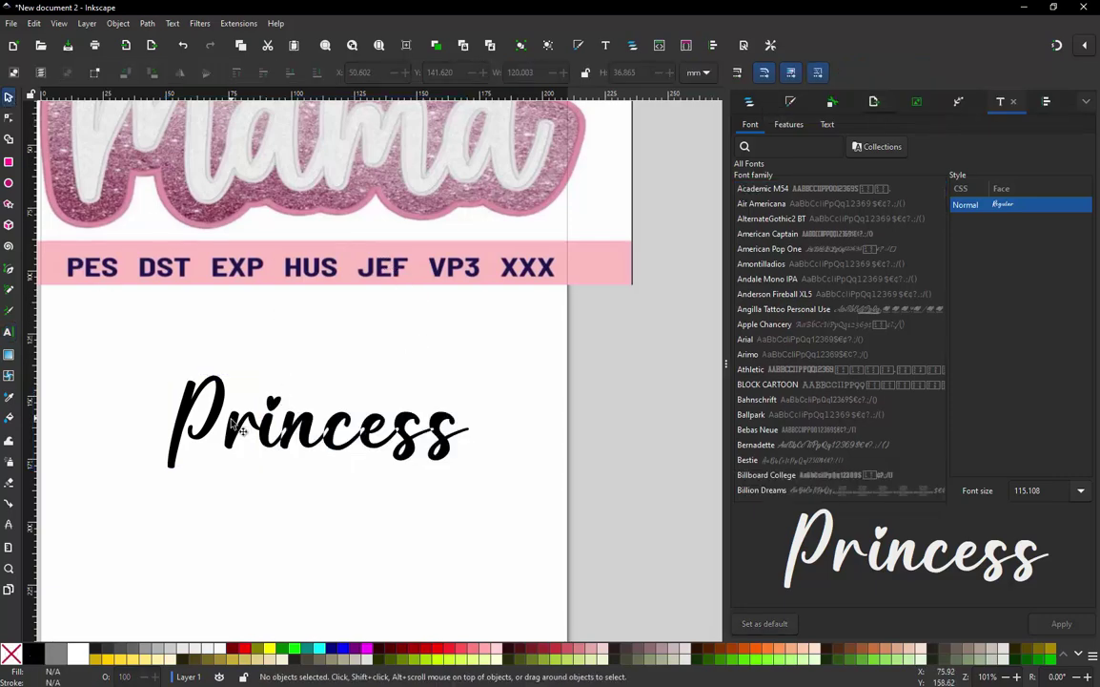
Kern the letters "rincess" slightly closer to the P so the two parts join, and leave text editing
left_click(223, 386)
left_click_drag(229, 427, 589, 422)
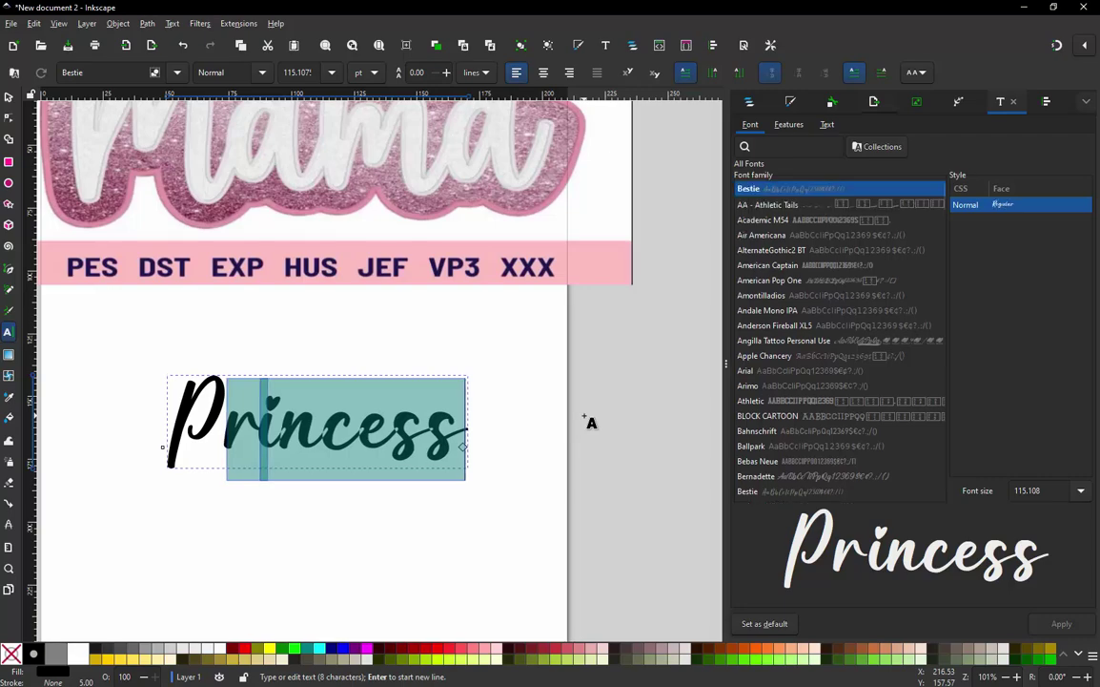
key("alt+Left")
key("alt+Left")
key("alt+Left")
key("alt+Left")
key("alt+Left")
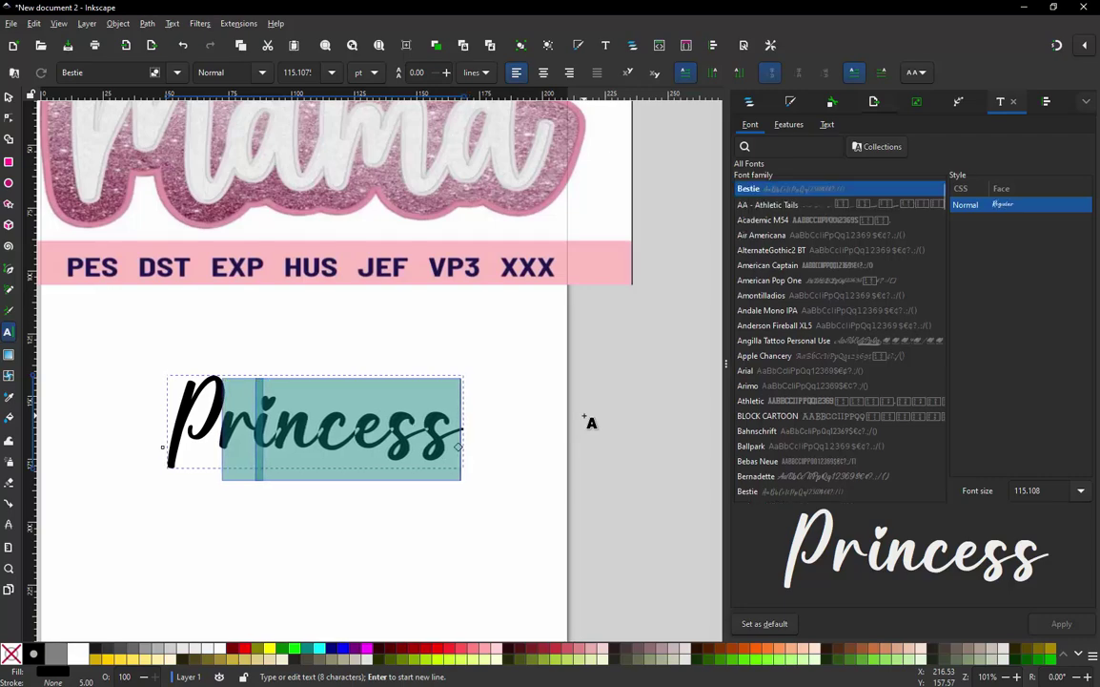
key("alt+Left")
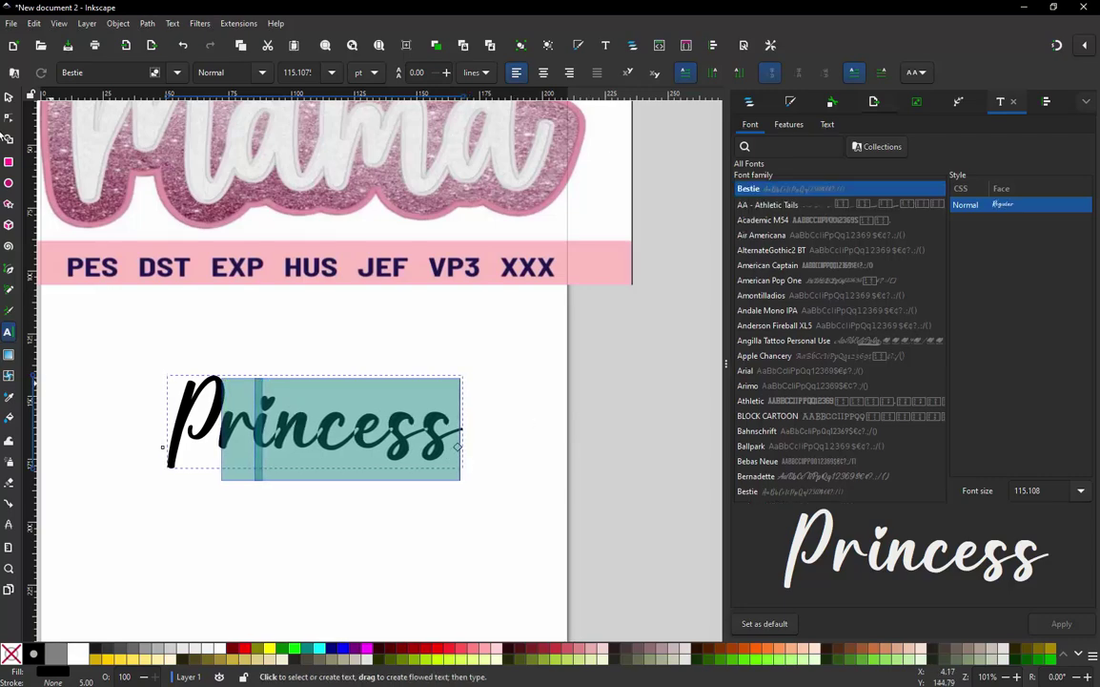
left_click(9, 96)
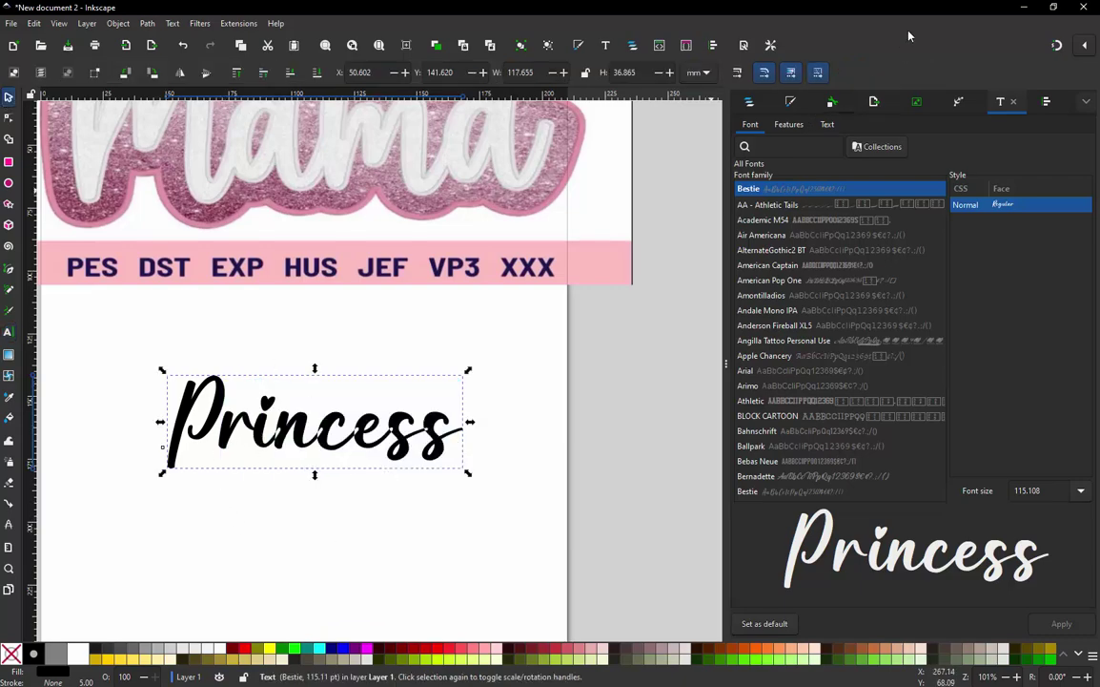
Switch the measurement unit to inches and set the "Princess" text's width to 6 in with proportions locked
left_click(763, 102)
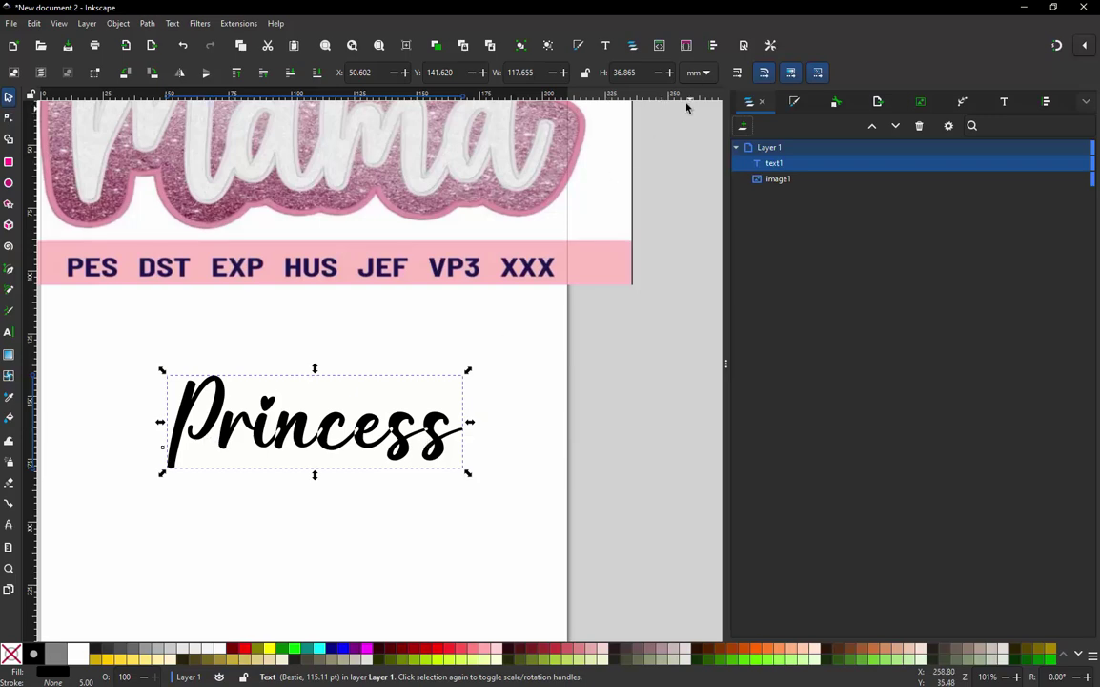
left_click(705, 70)
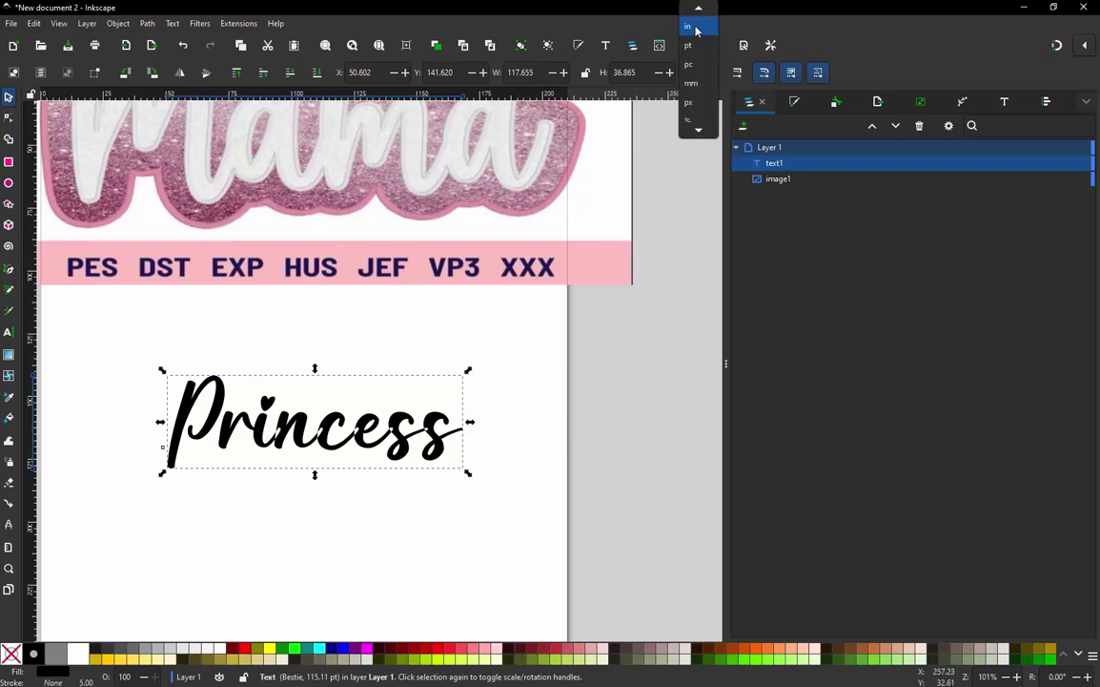
left_click(690, 27)
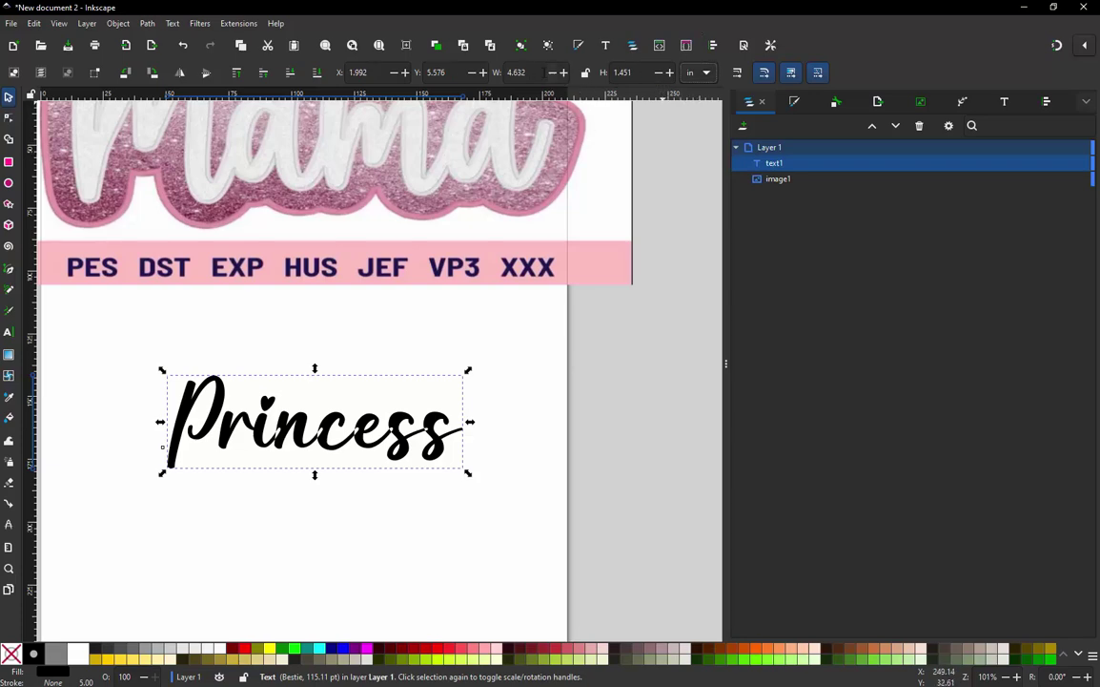
left_click(586, 74)
type("6")
key("Return")
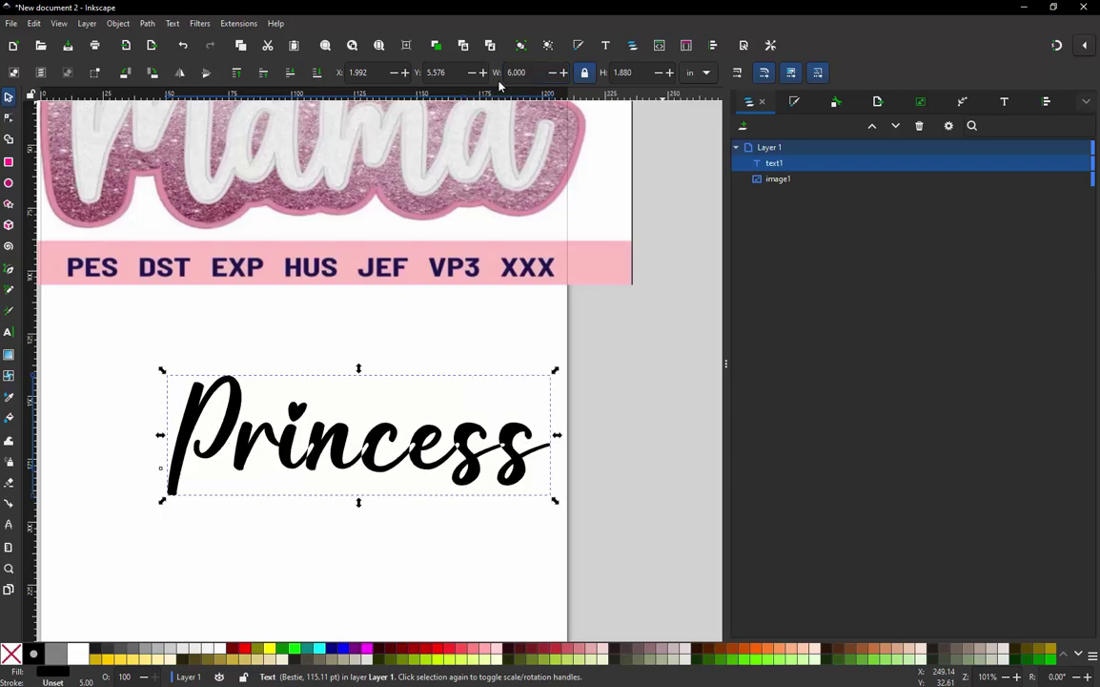
Move the "Princess" text down and slightly left into the empty area below the Mama reference image
scroll(343, 406, "down", 2)
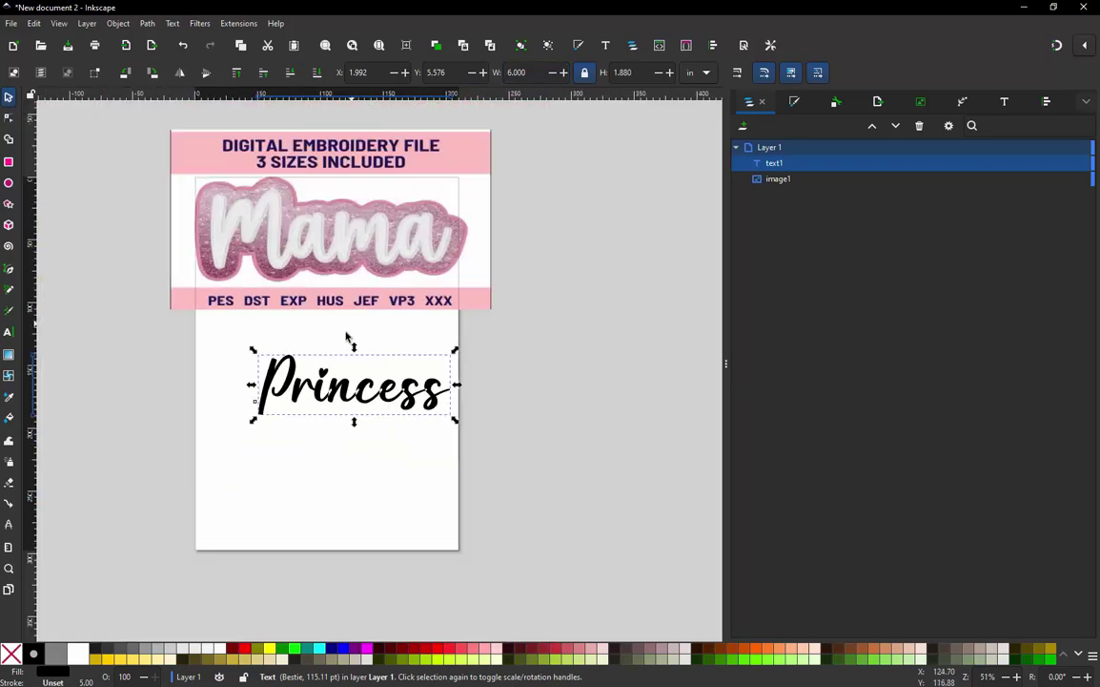
scroll(340, 391, "up", 1)
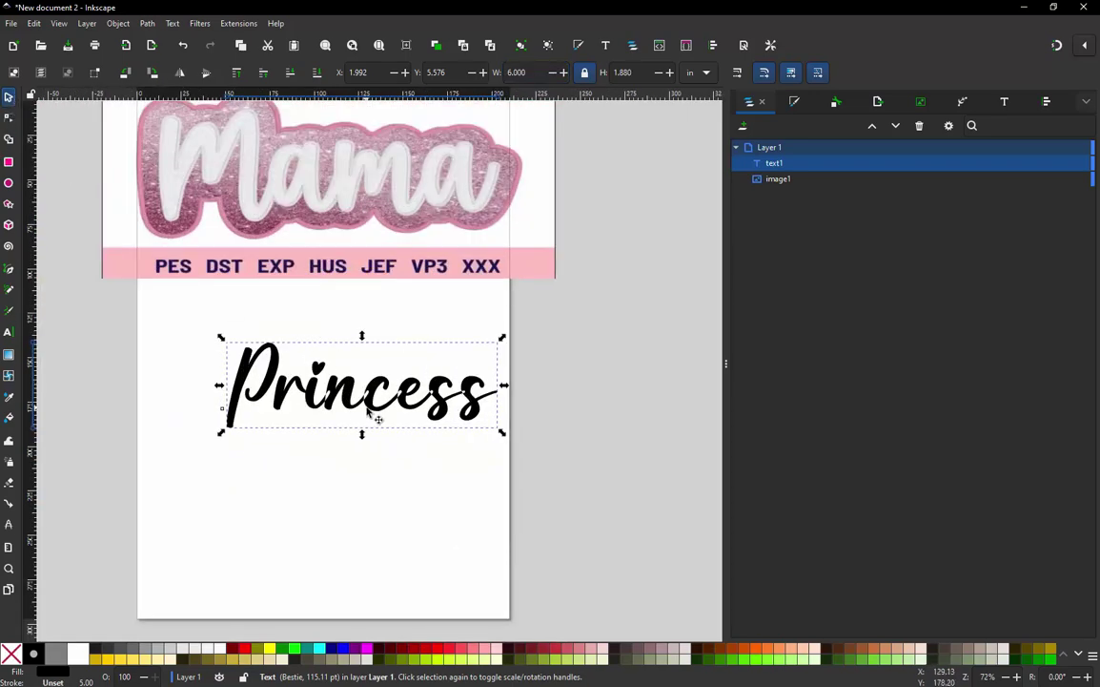
left_click_drag(363, 406, 341, 465)
scroll(325, 492, "up", 1)
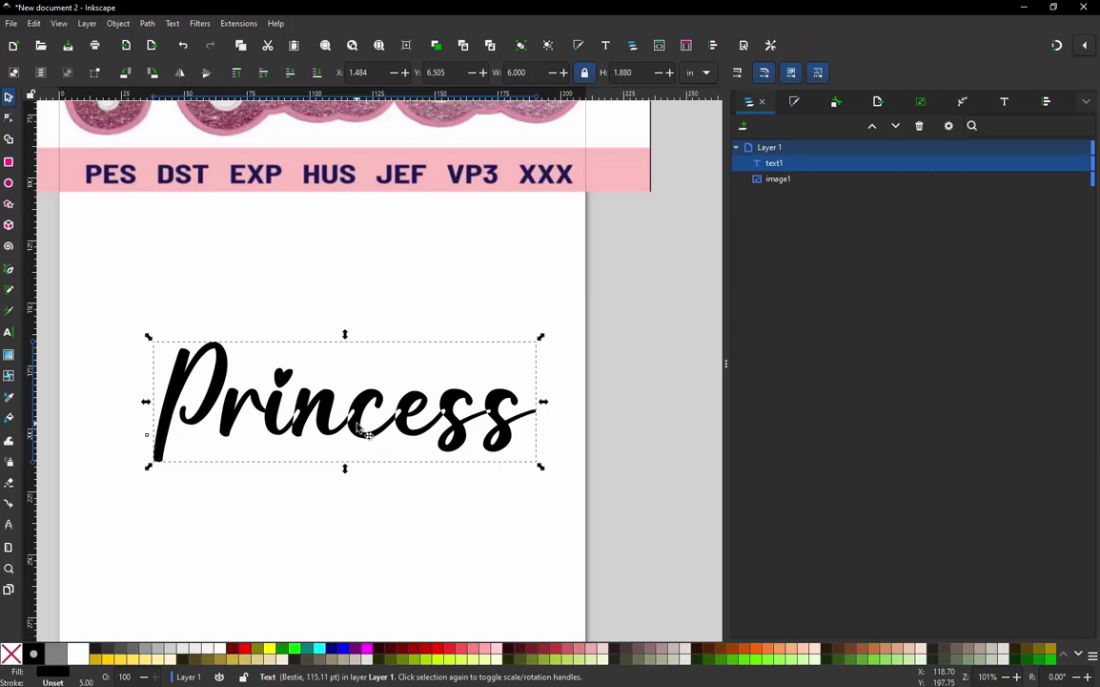
Try to break apart the "Princess" text while it is still a live text object
left_click(148, 24)
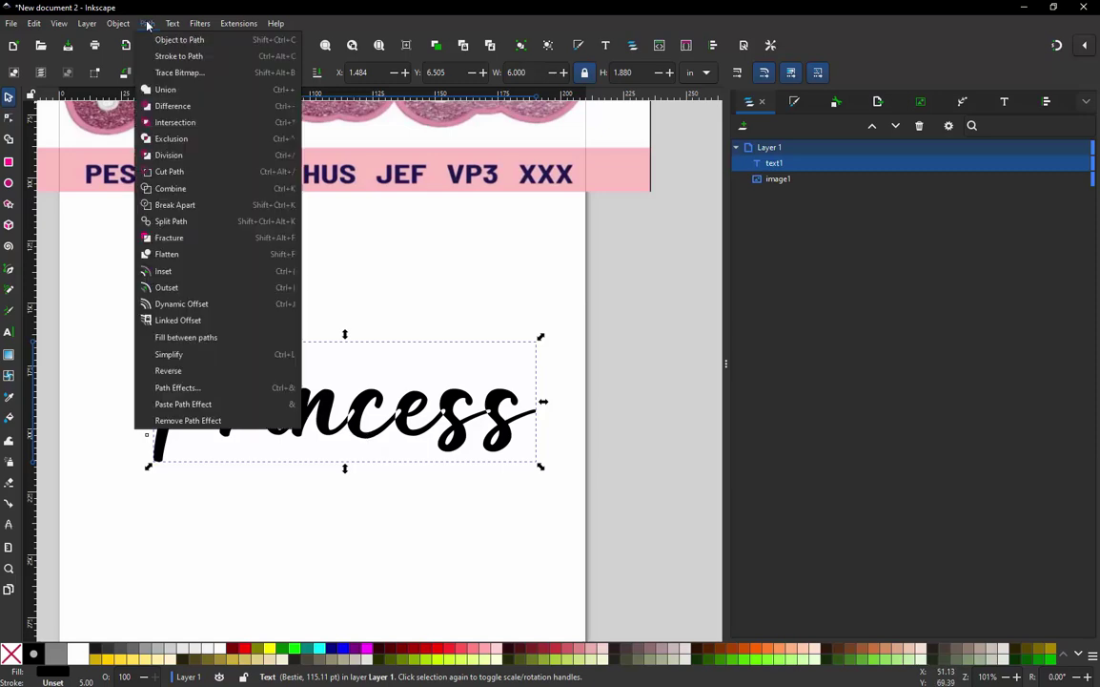
left_click(187, 208)
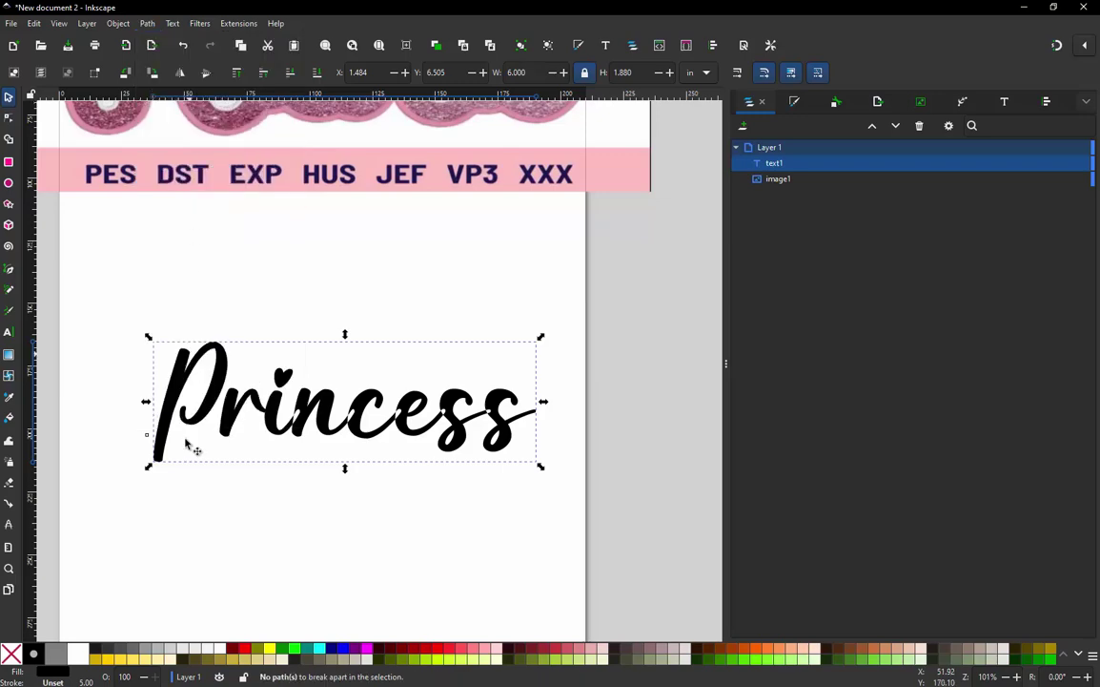
left_click(337, 504)
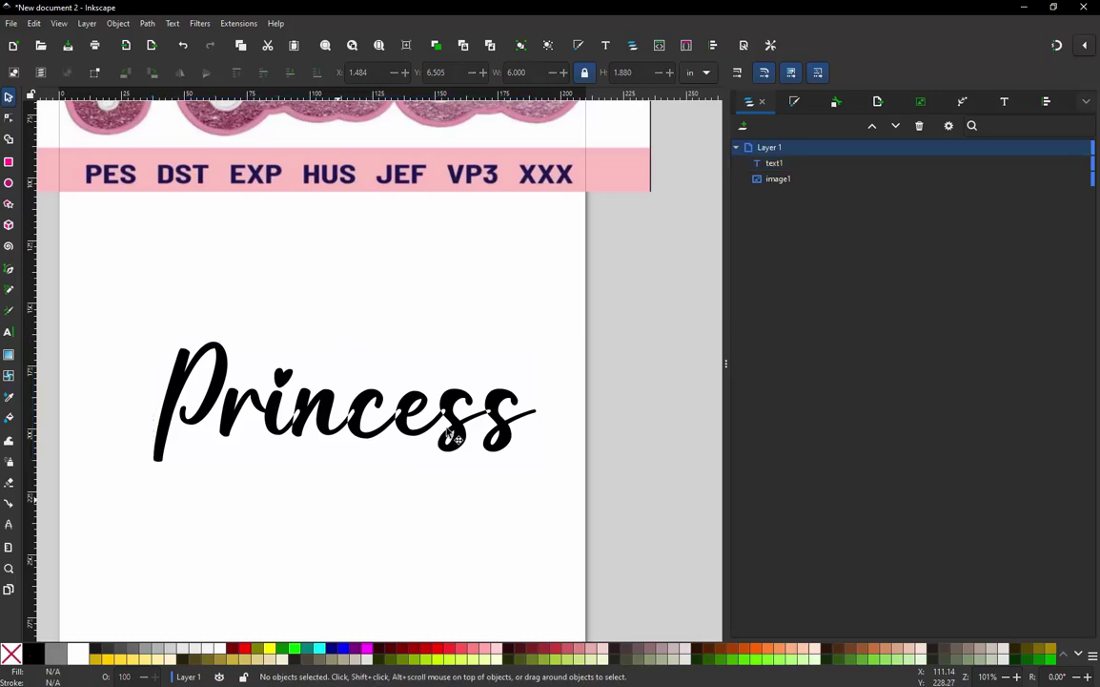
Convert the "Princess" text to a path and break it apart into separate pieces
left_click(450, 362)
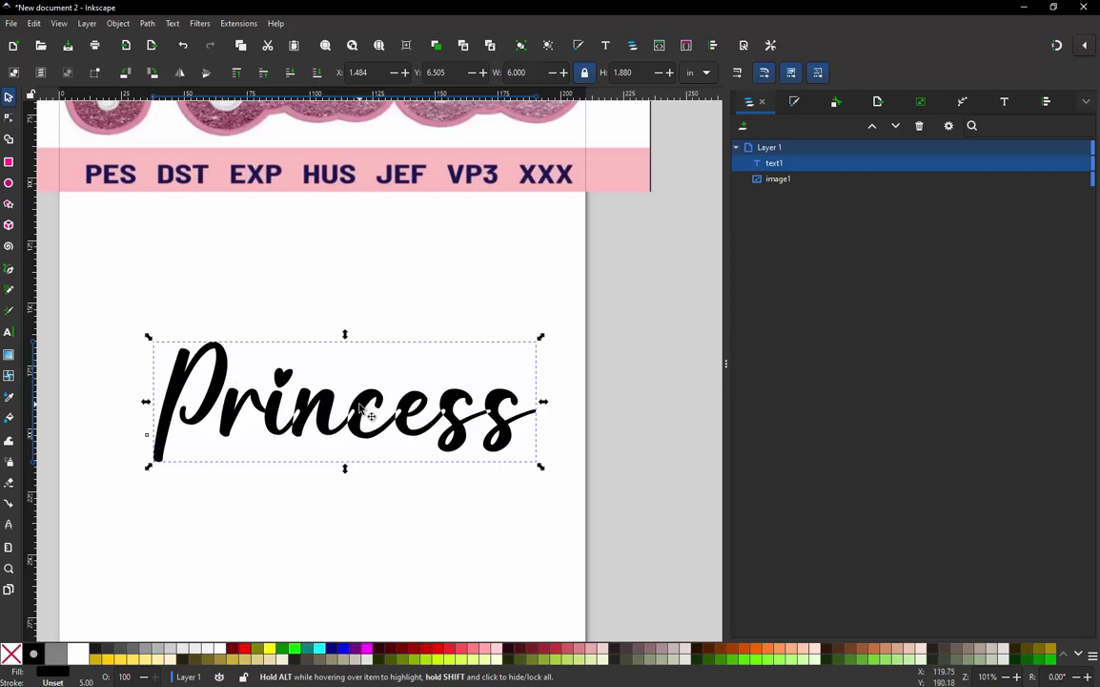
left_click(150, 24)
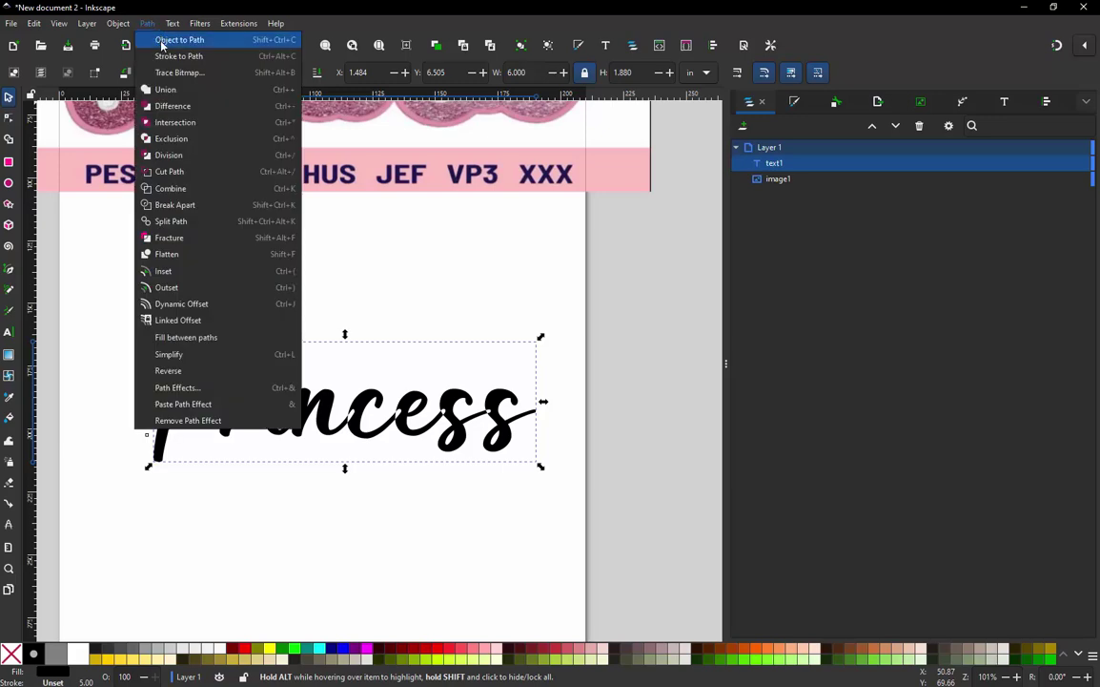
left_click(162, 40)
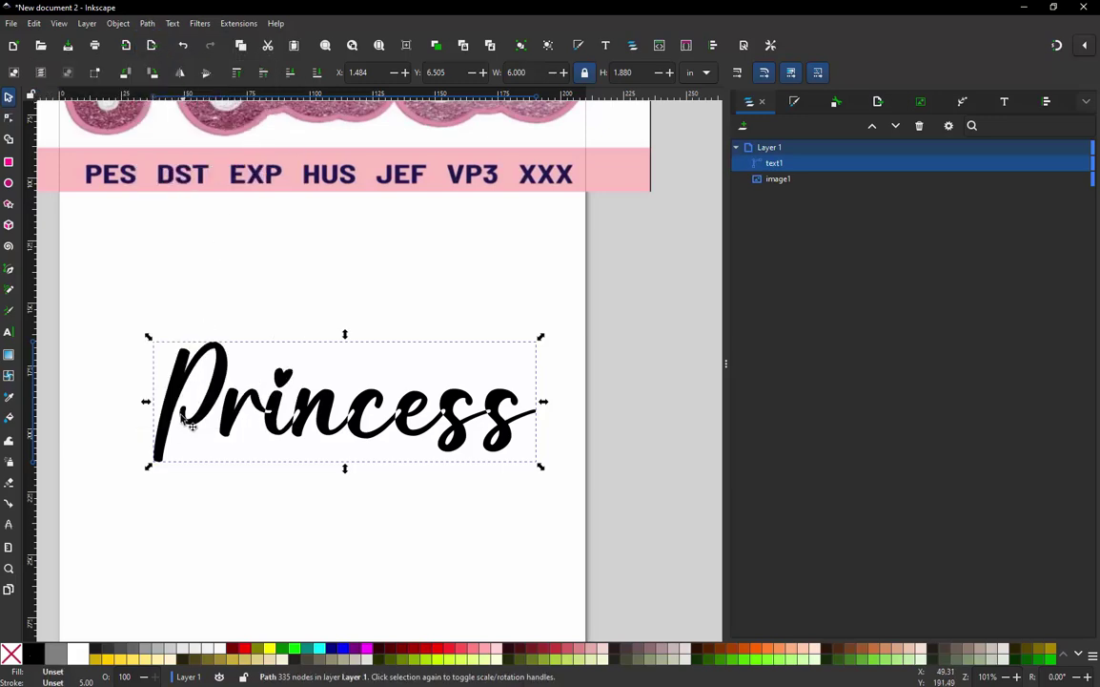
left_click(148, 24)
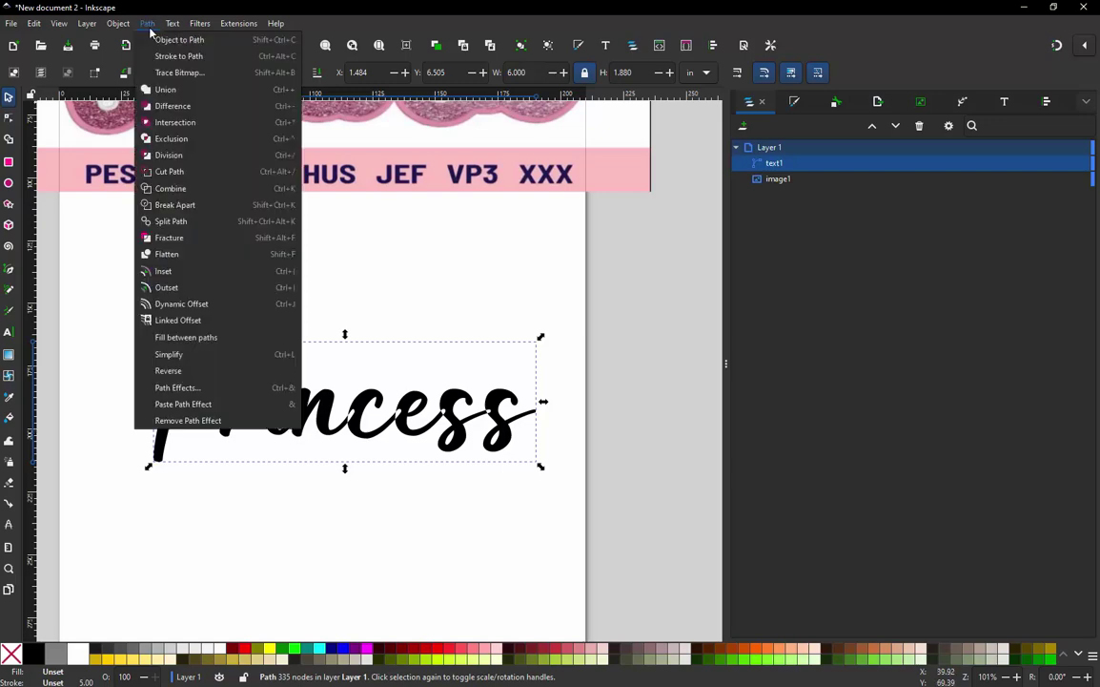
left_click(207, 208)
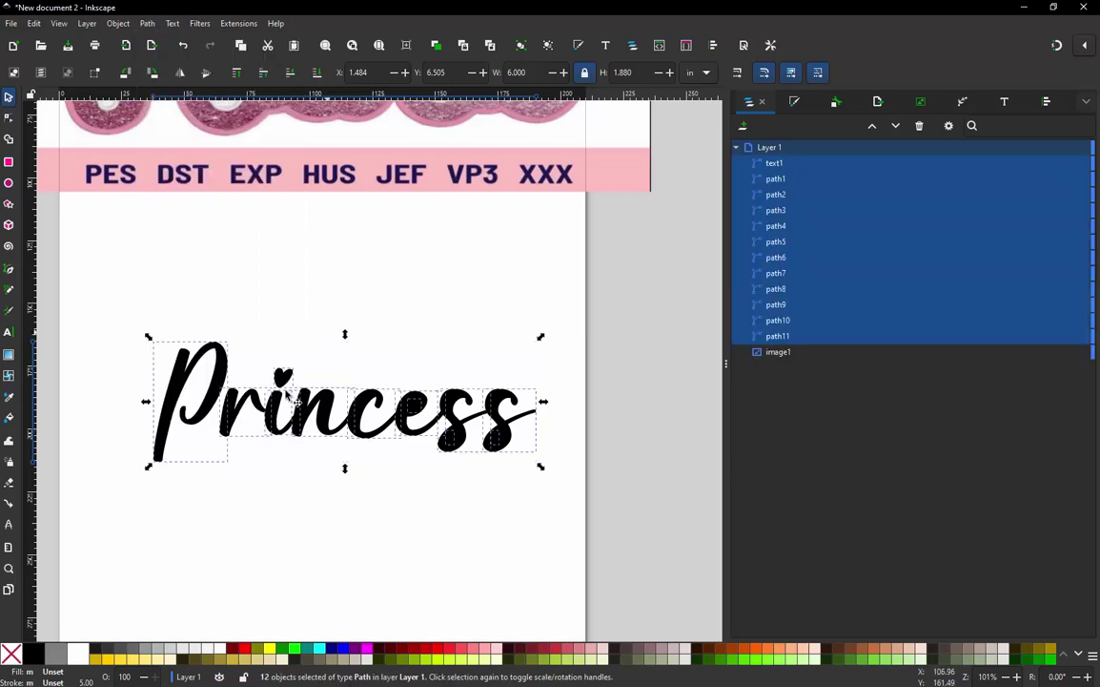
left_click(285, 558)
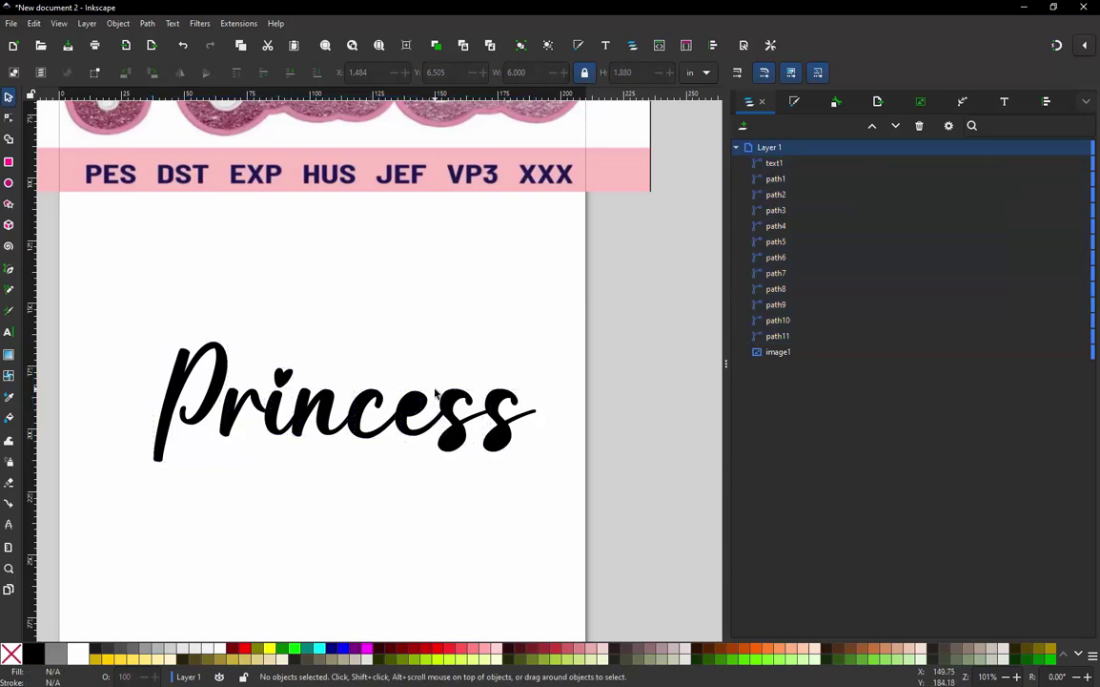
Combine the e and each of the two s letters with its own inner counter piece to restore the holes
left_click_drag(376, 355, 453, 475)
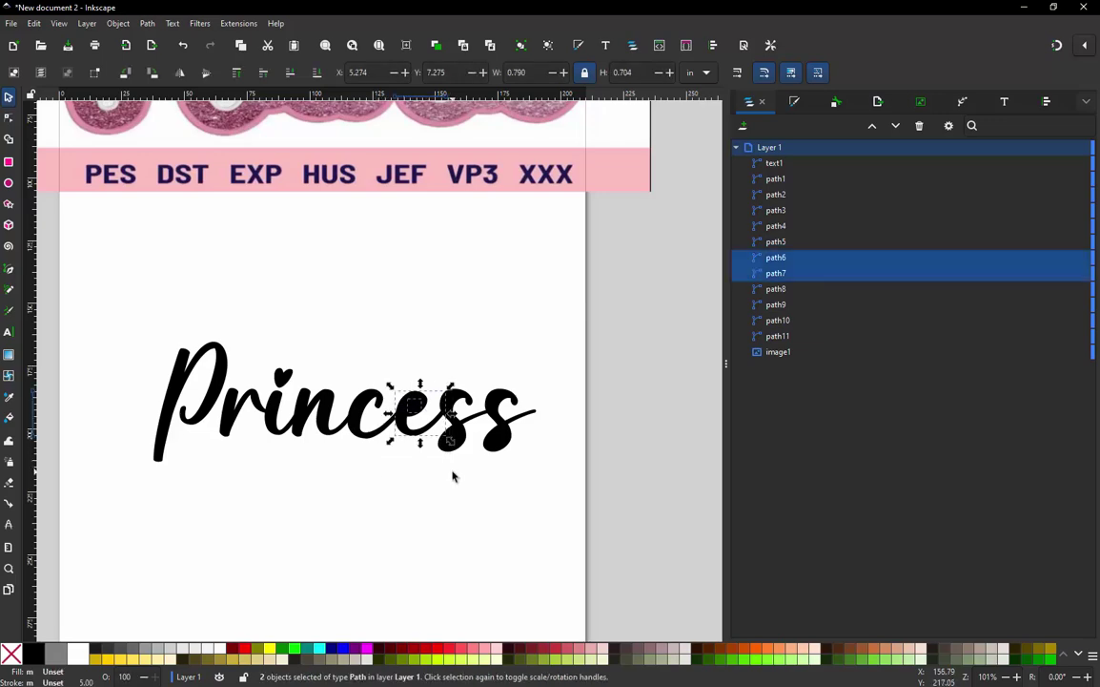
key("ctrl+k")
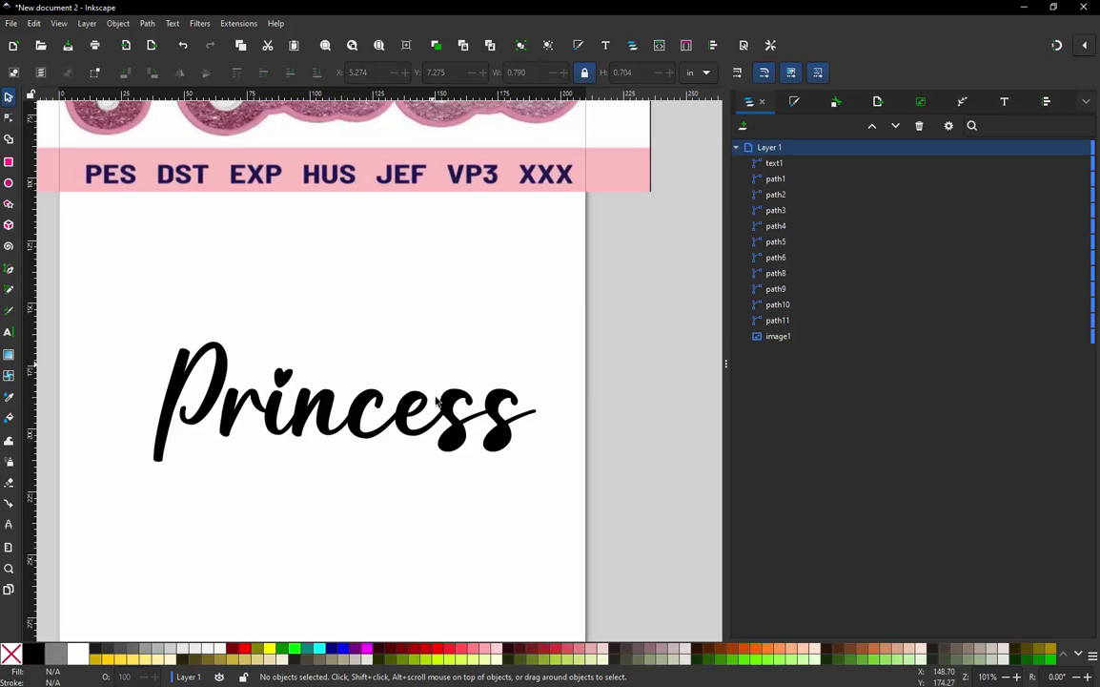
left_click_drag(432, 364, 494, 485)
left_click(419, 355)
left_click_drag(419, 356, 494, 524)
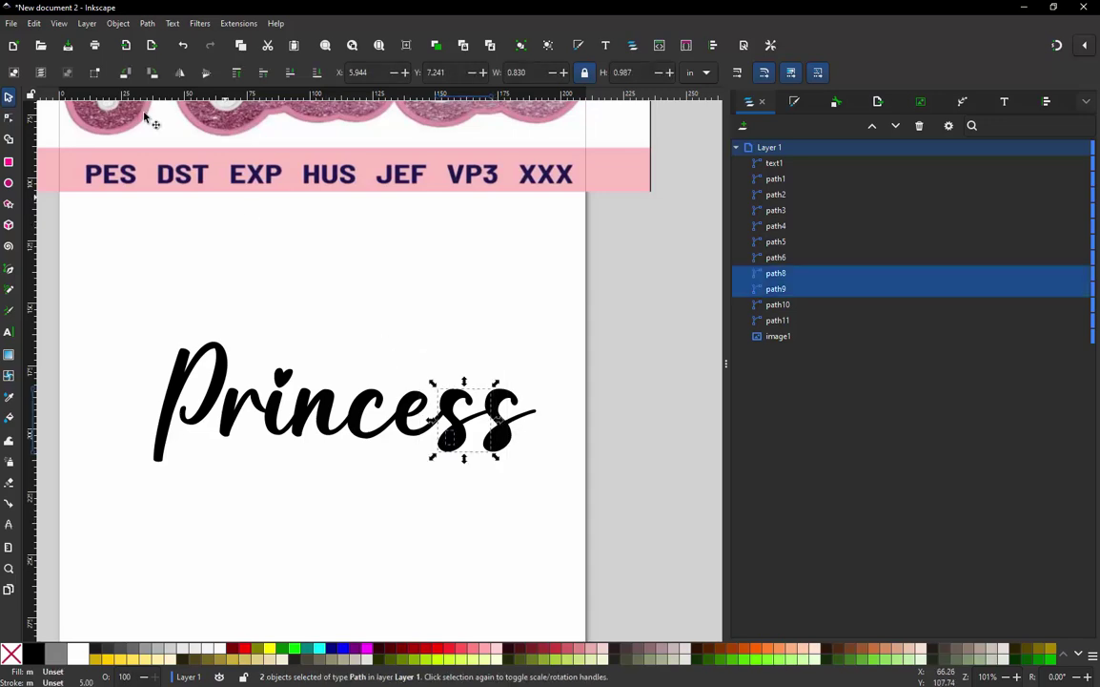
left_click(146, 23)
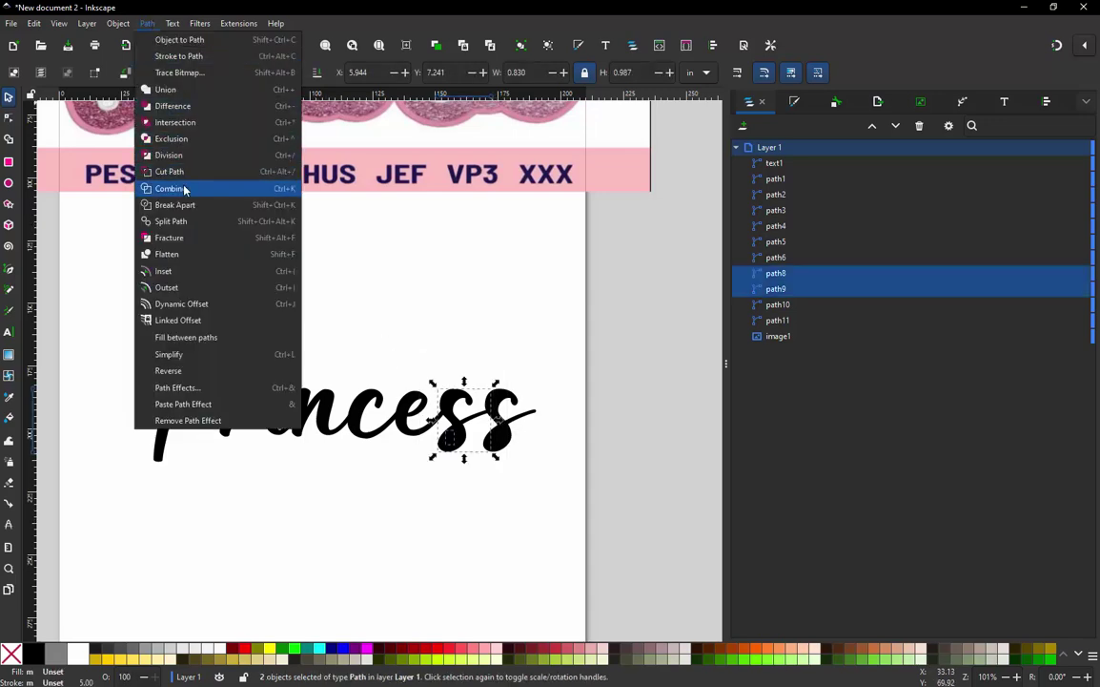
left_click(291, 189)
left_click_drag(553, 358, 462, 522)
key("ctrl+k")
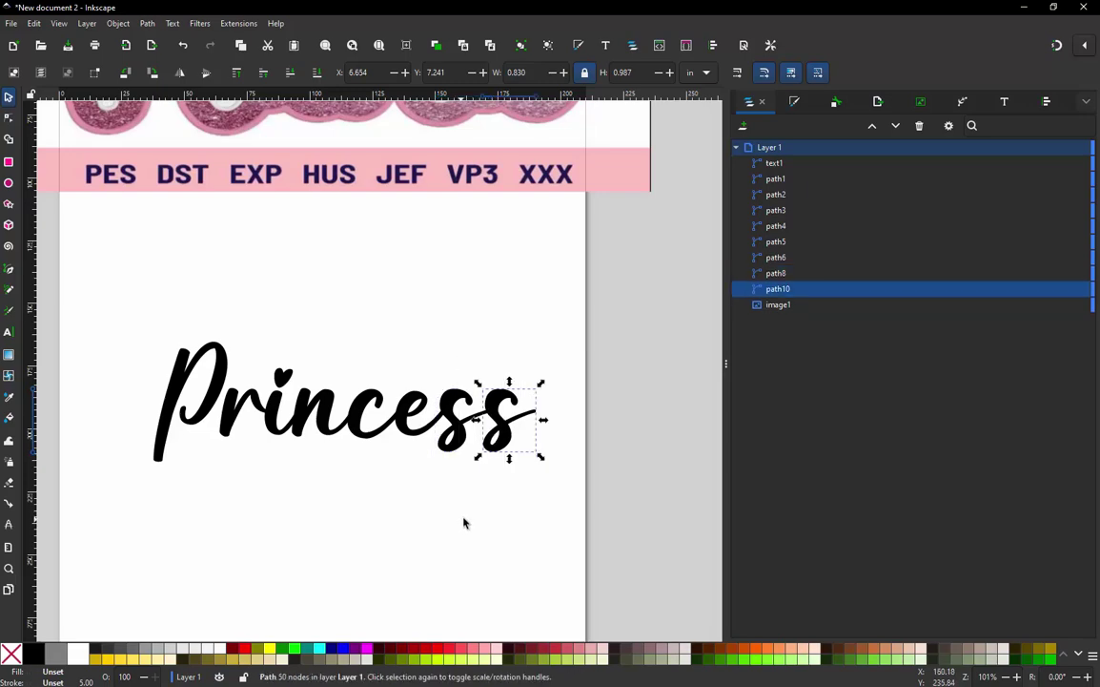
left_click(443, 531)
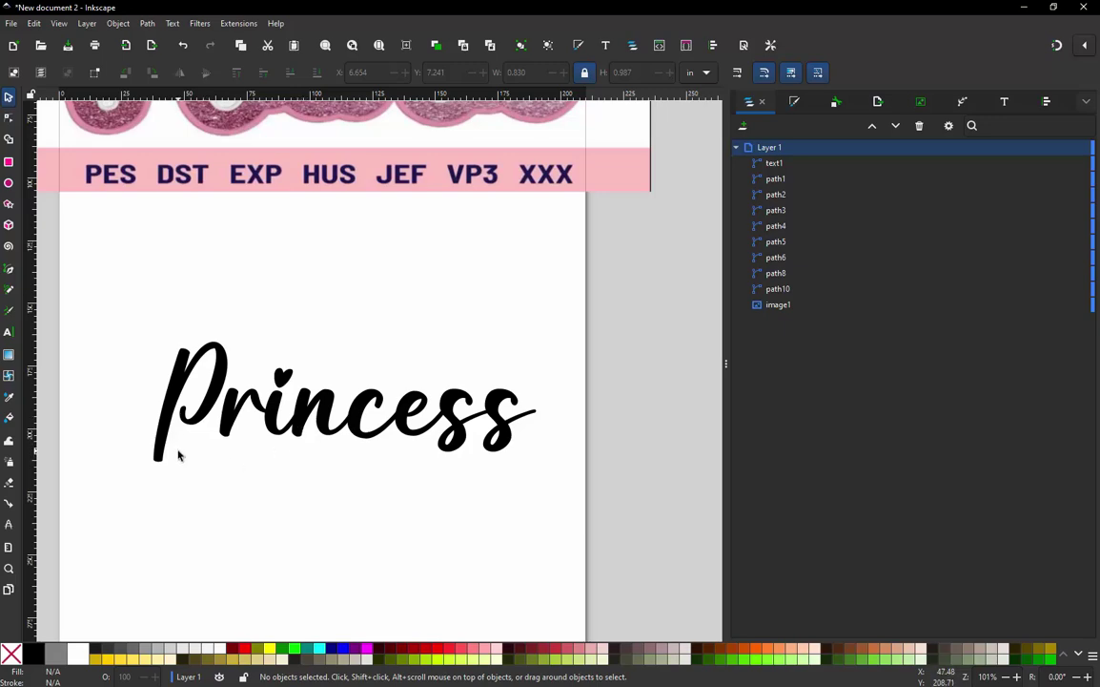
Try moving the two s letters away from the word to test that they are separate, and undo the moves
left_click_drag(491, 381, 534, 381)
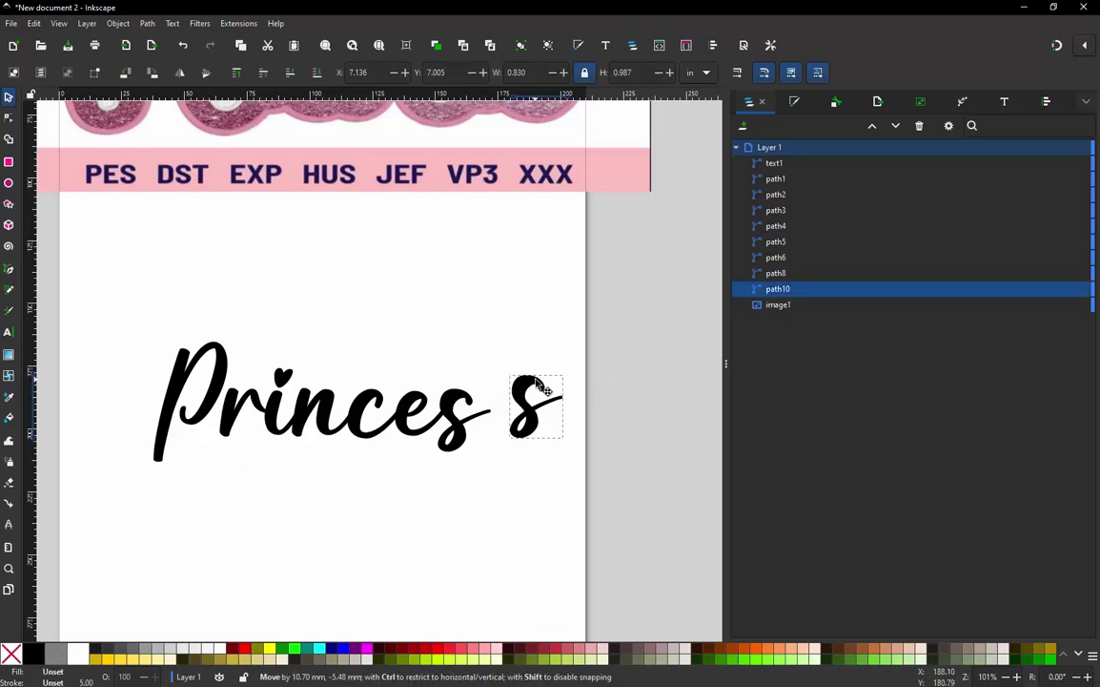
left_click_drag(457, 410, 454, 379)
left_click(307, 517)
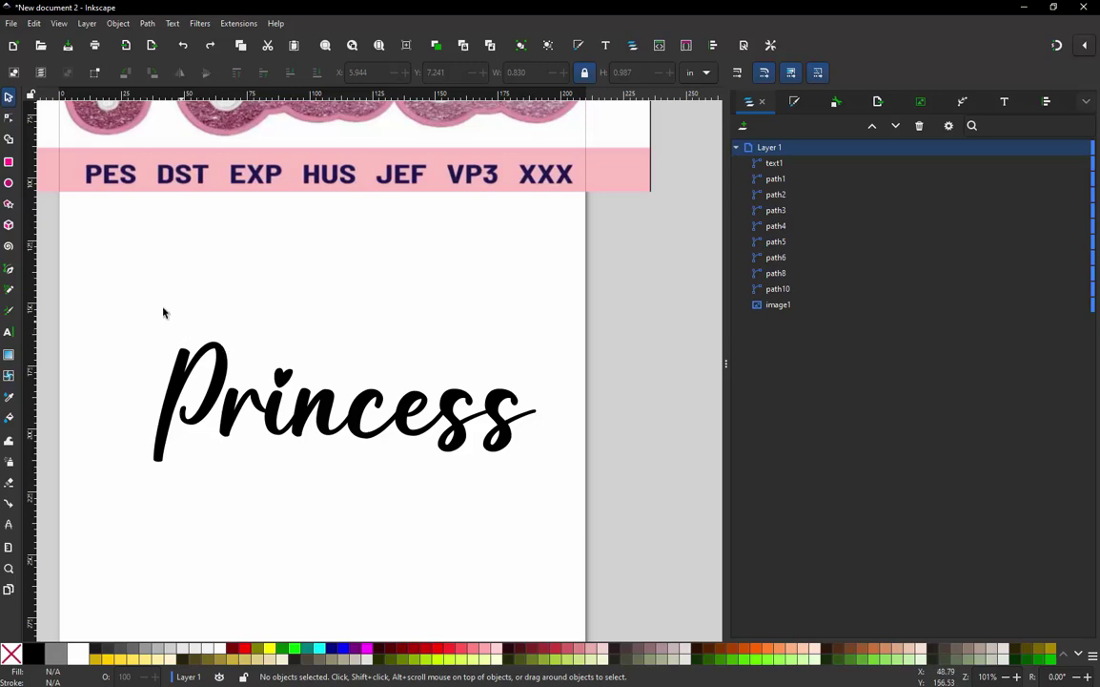
Switch the display to outline mode and examine where the separate letter paths of "Princess" overlap
left_click_drag(127, 310, 564, 493)
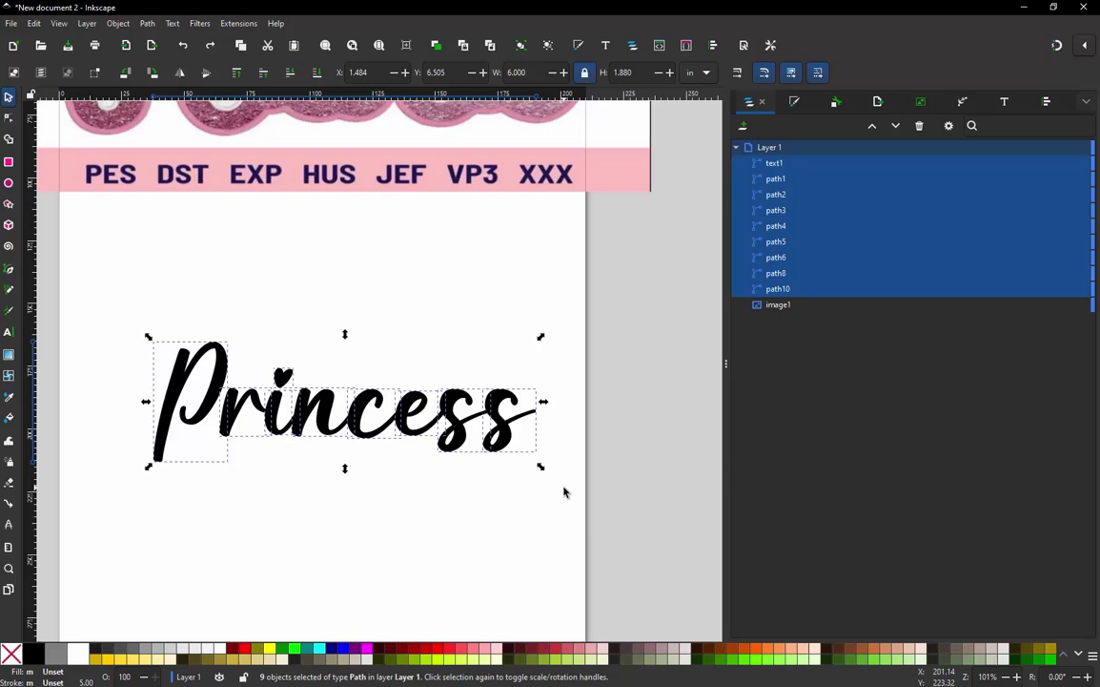
key("ctrl+KP_5")
key("ctrl+KP_5")
key("ctrl+KP_5")
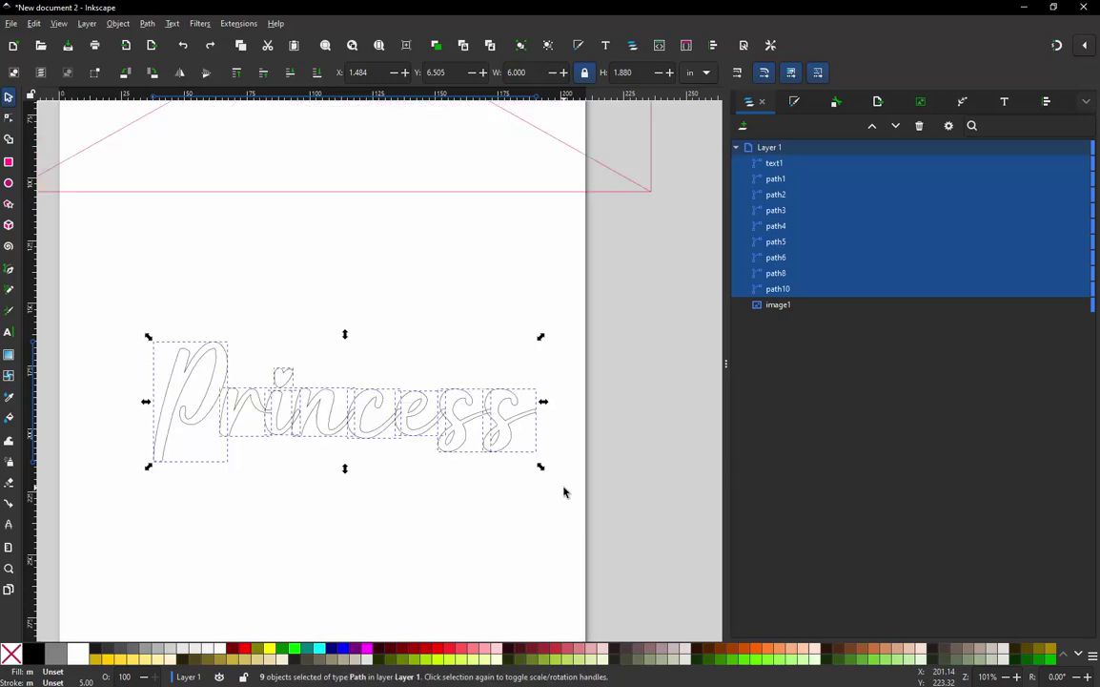
key("ctrl+KP_5")
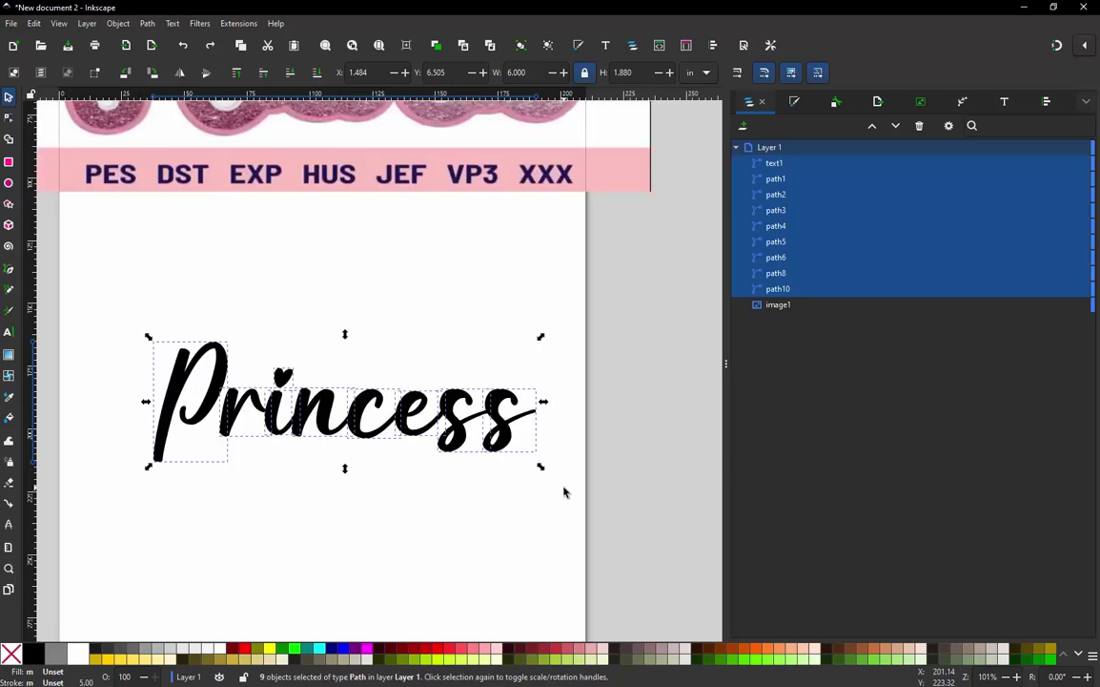
key("ctrl+KP_5")
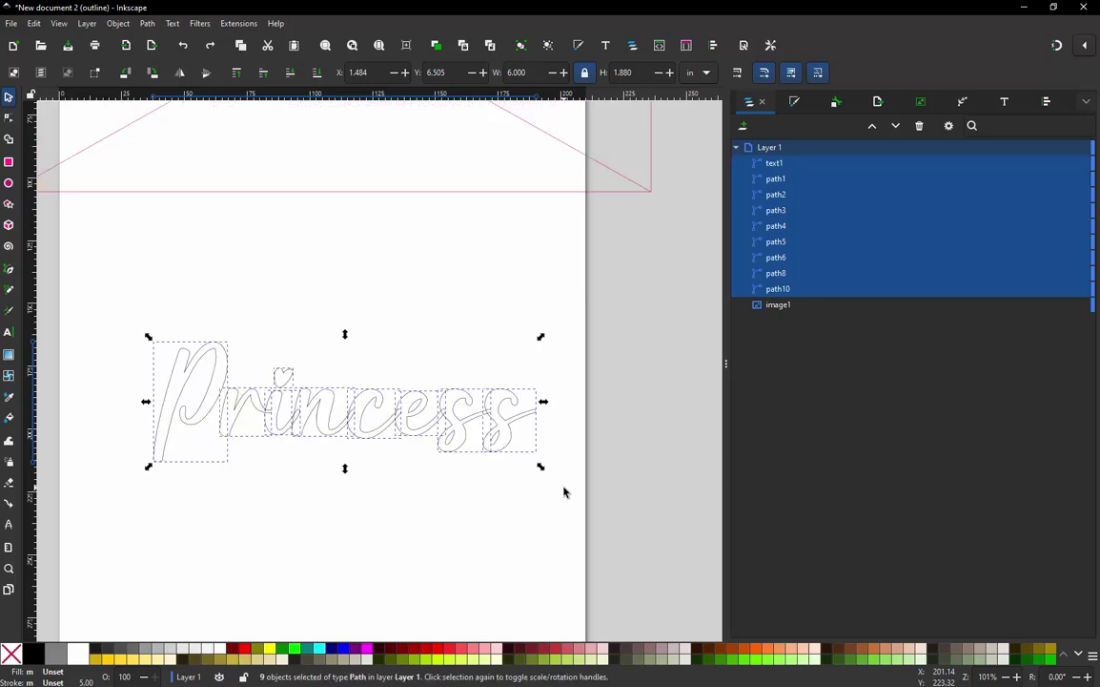
key("ctrl+KP_5")
key("ctrl+KP_5")
left_click(486, 513)
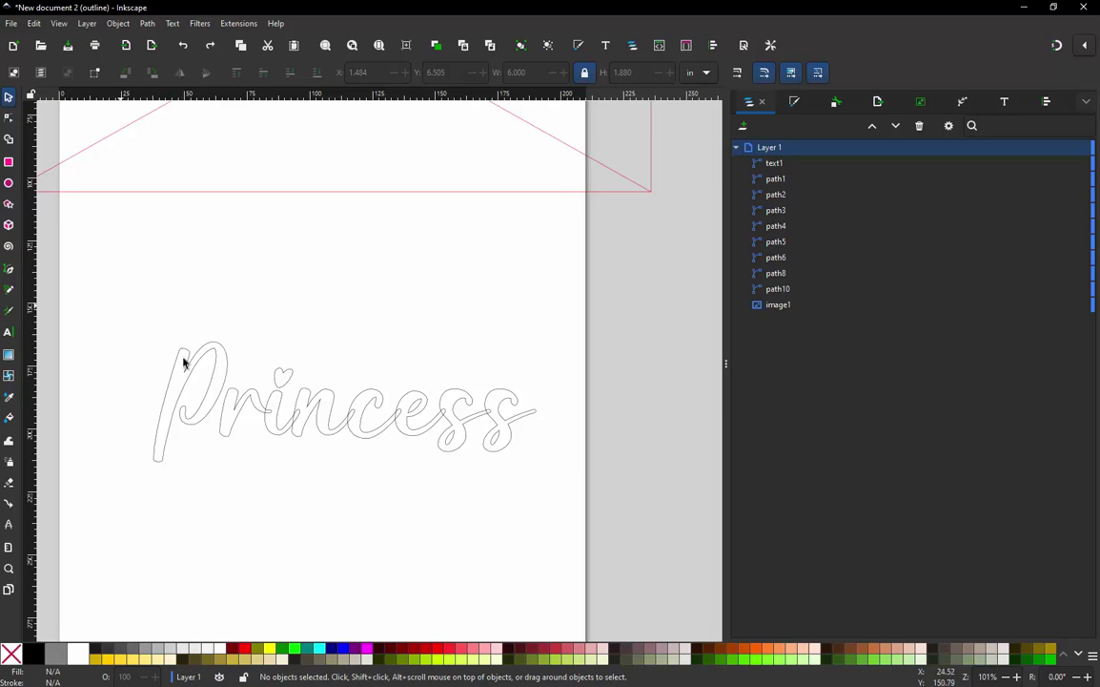
left_click_drag(108, 276, 531, 449)
left_click(508, 528)
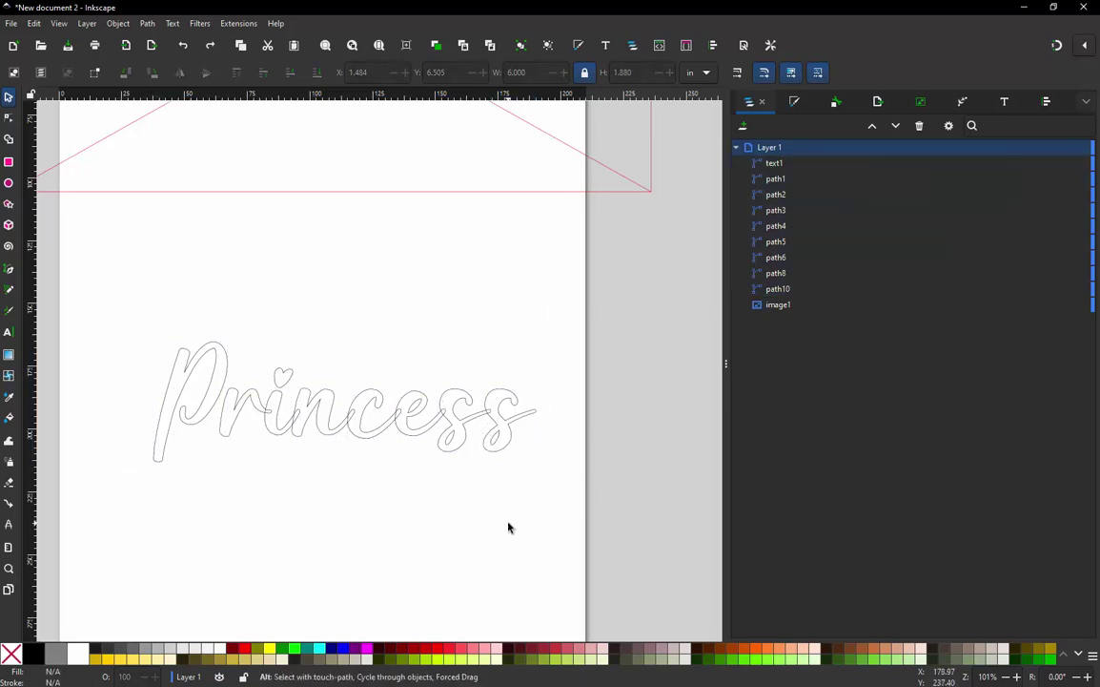
key("ctrl+KP_5")
key("ctrl+KP_5")
key("ctrl+KP_5")
key("ctrl+KP_5")
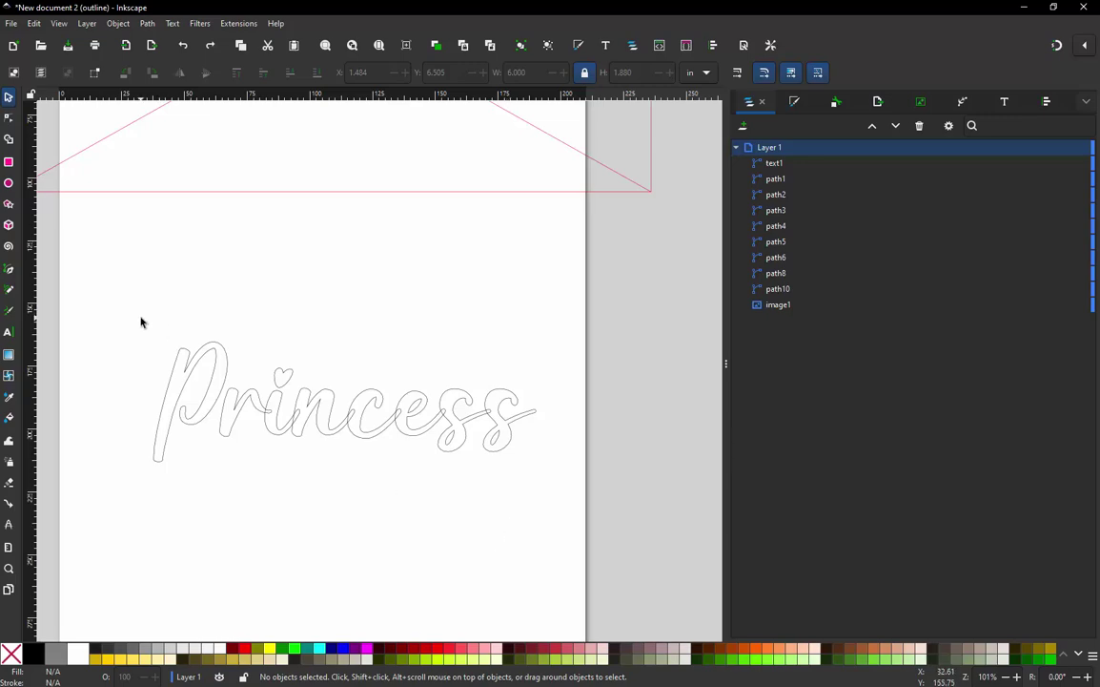
left_click_drag(146, 314, 523, 516)
left_click(495, 523)
left_click_drag(145, 316, 389, 480)
left_click(223, 489)
Select all the "Princess" letter pieces and merge them into a single path with Union
scroll(312, 481, "up", 1)
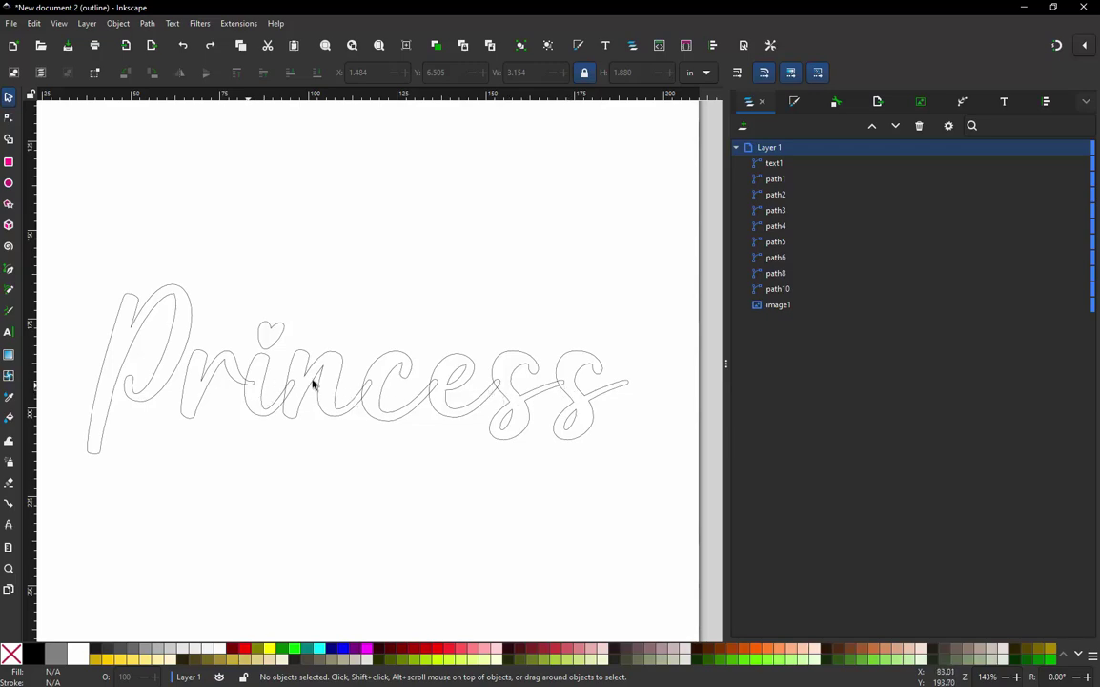
left_click_drag(73, 260, 656, 498)
left_click(147, 23)
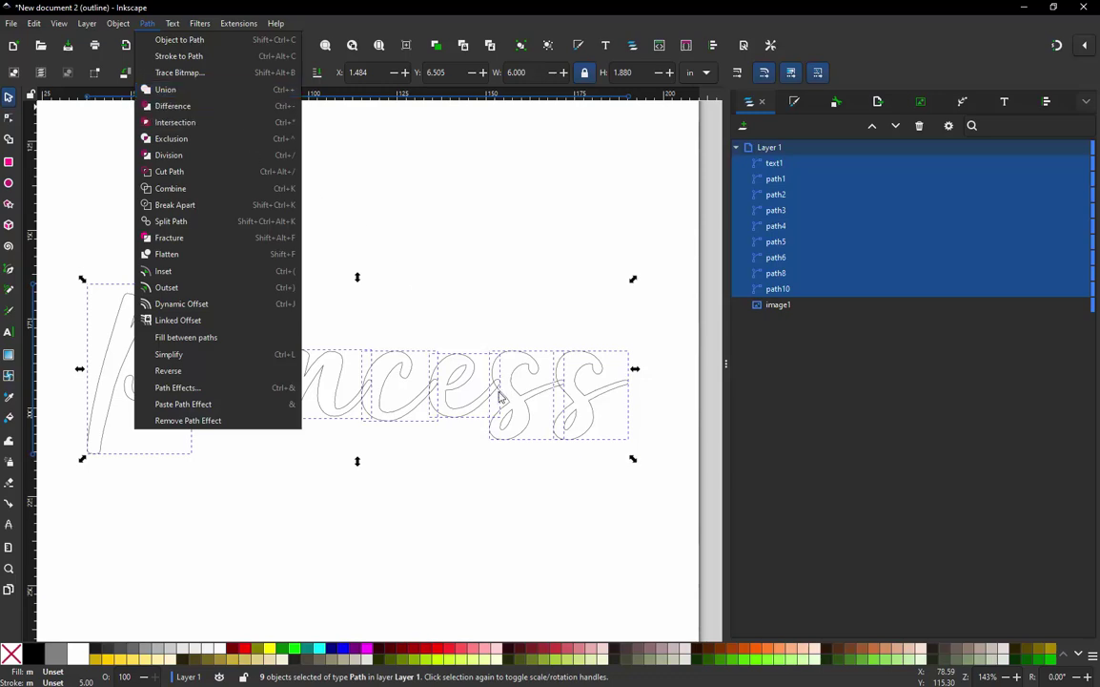
left_click(167, 89)
left_click(255, 460)
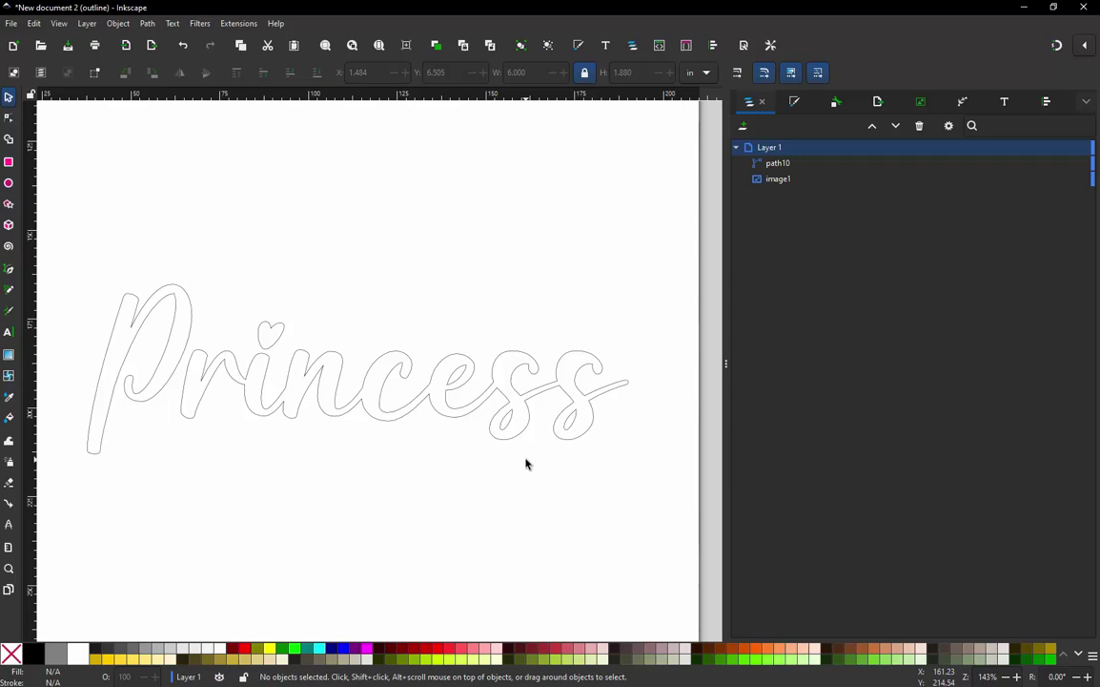
Examine the merged "Princess" outline, and return to the normal display with the Mama reference image in view
left_click(403, 419)
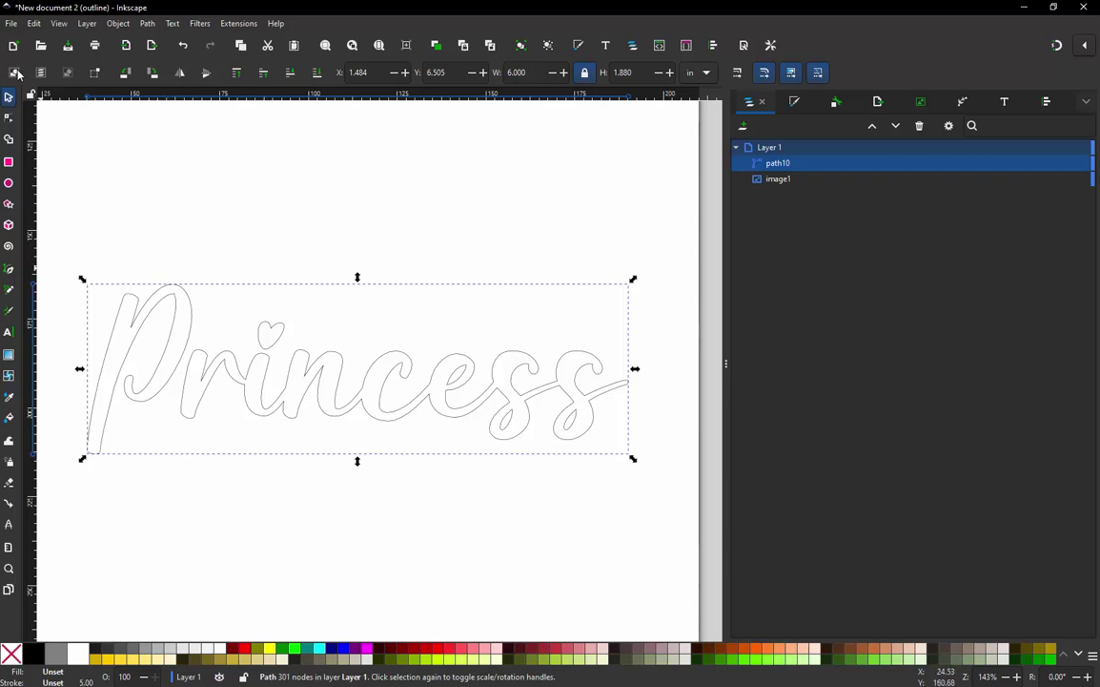
left_click(194, 202)
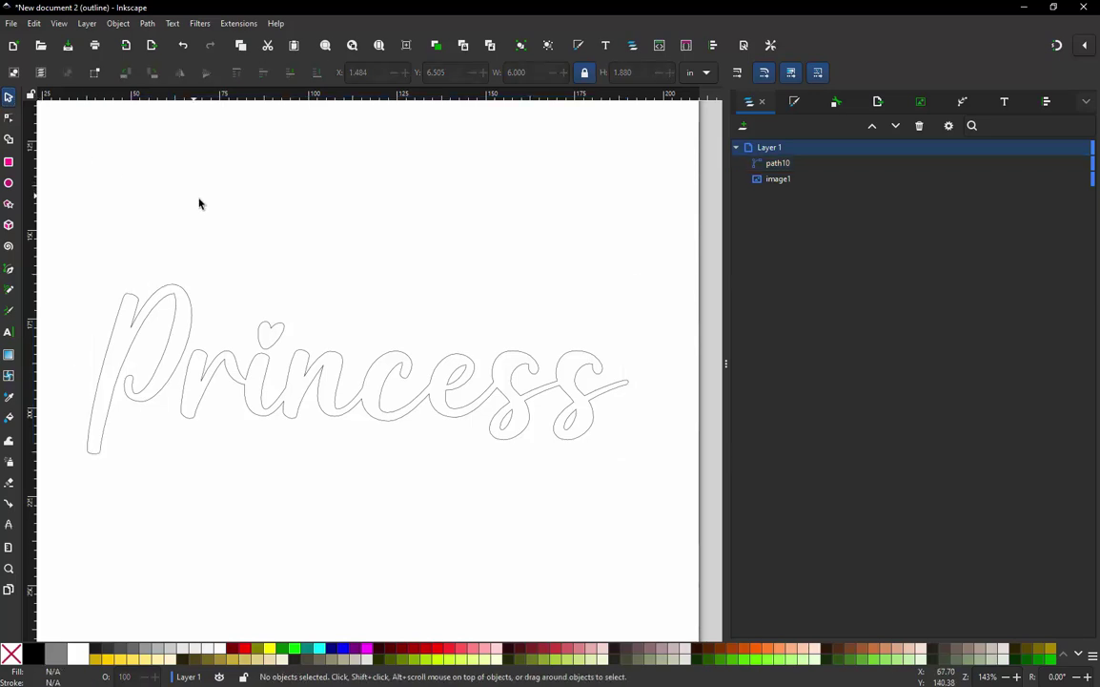
scroll(200, 203, "down", 1)
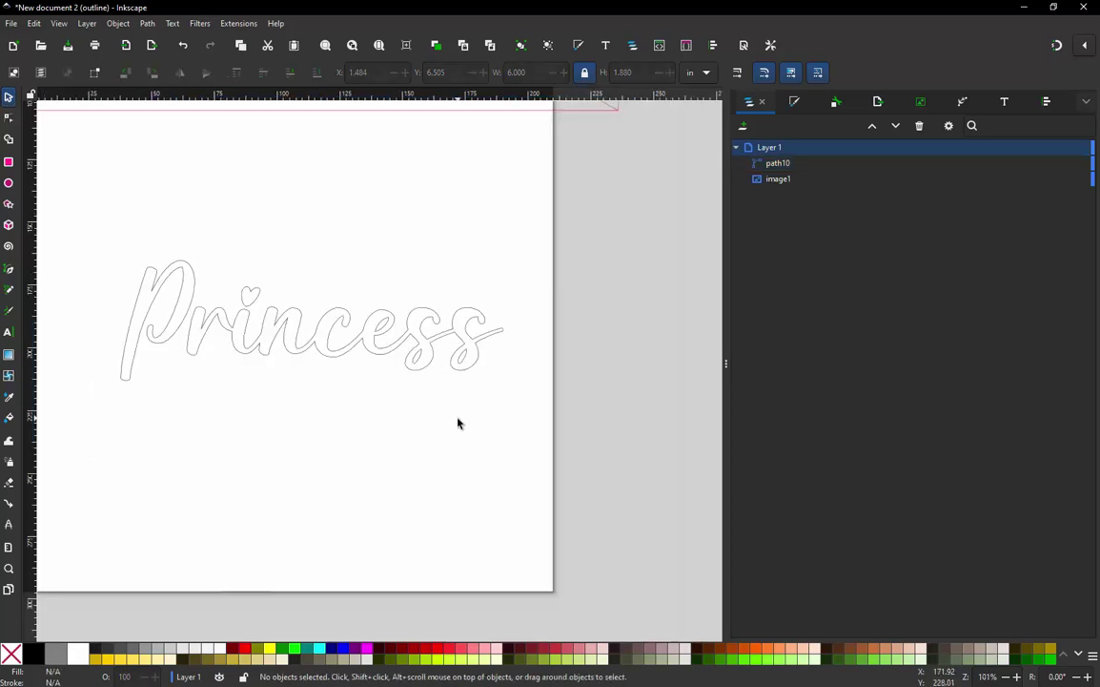
scroll(288, 311, "down", 1)
scroll(288, 311, "up", 1)
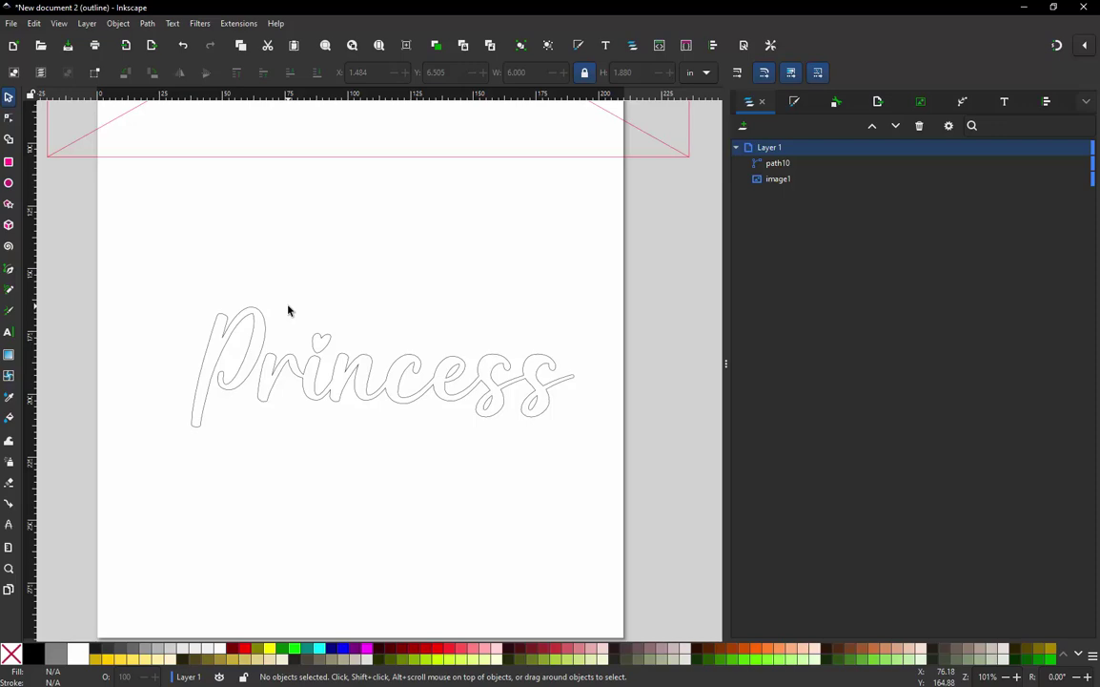
scroll(292, 315, "down", 2)
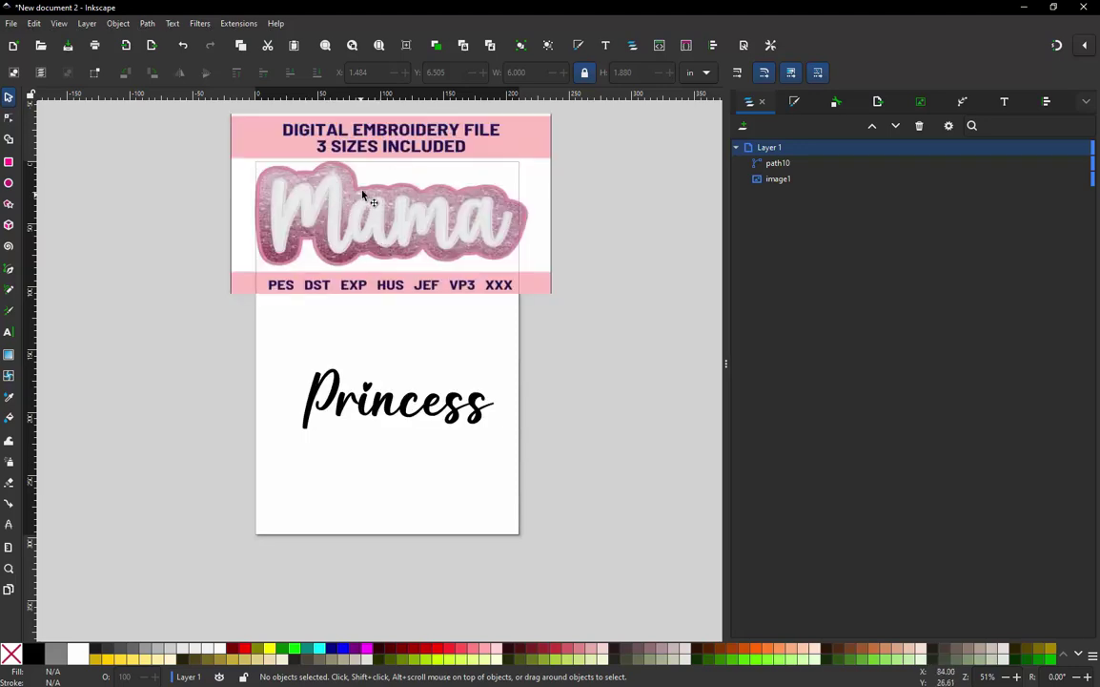
Examine the border around the Mama reference lettering and compare it with the merged "Princess" path
scroll(367, 202, "up", 3)
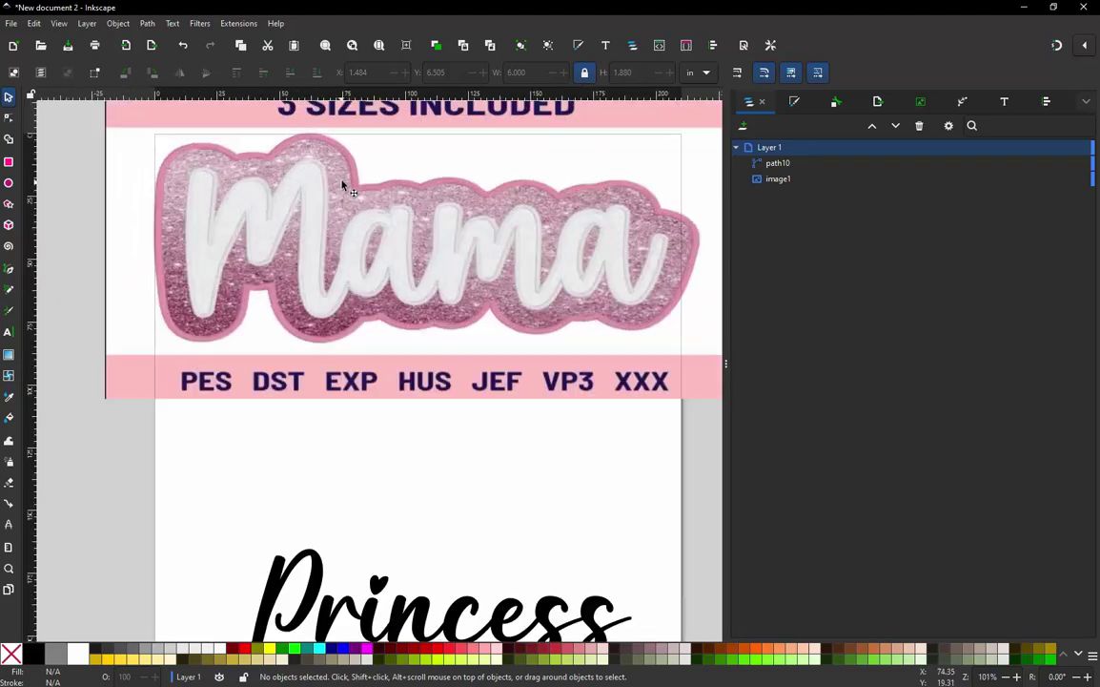
scroll(223, 221, "up", 1)
scroll(302, 330, "down", 1)
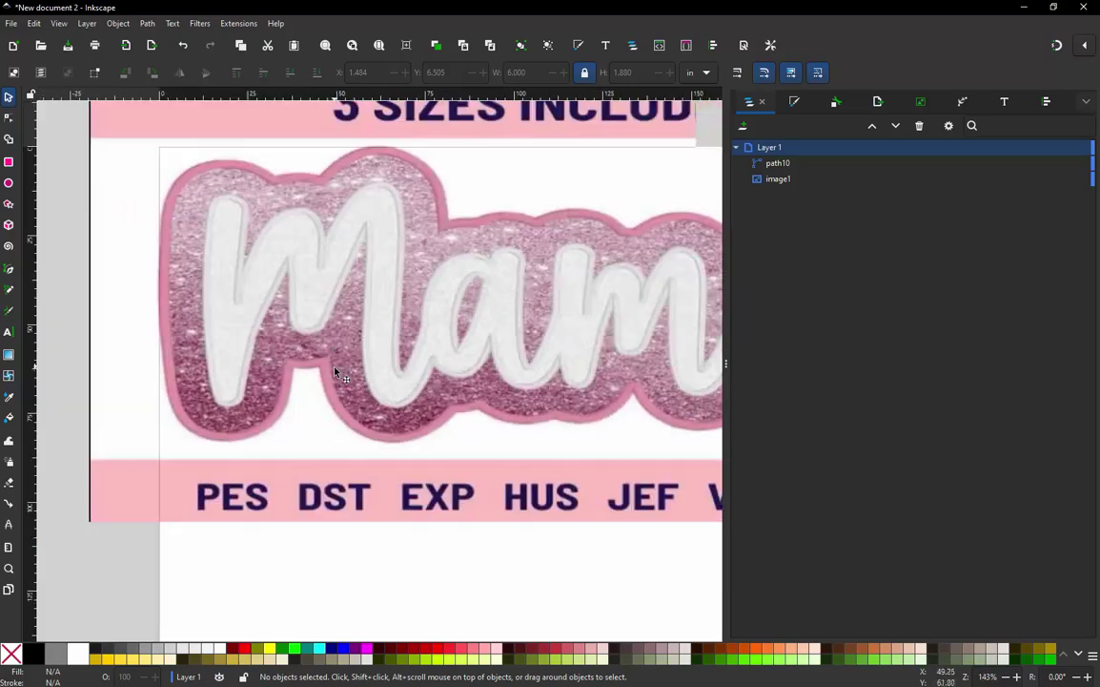
scroll(250, 248, "up", 1)
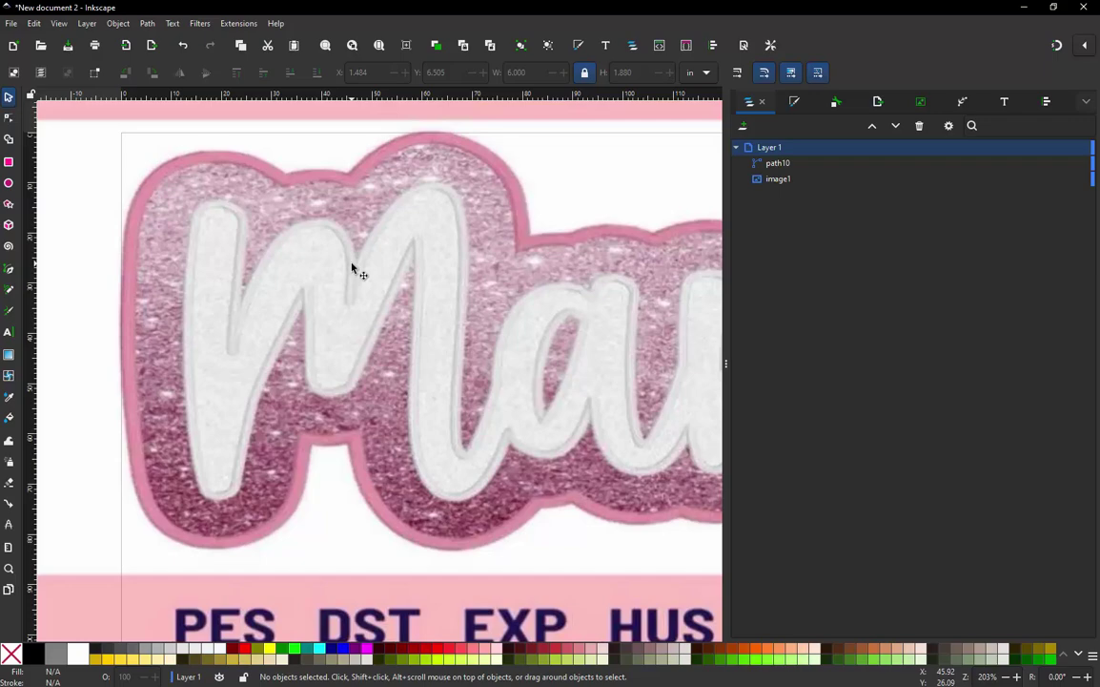
scroll(349, 274, "down", 4)
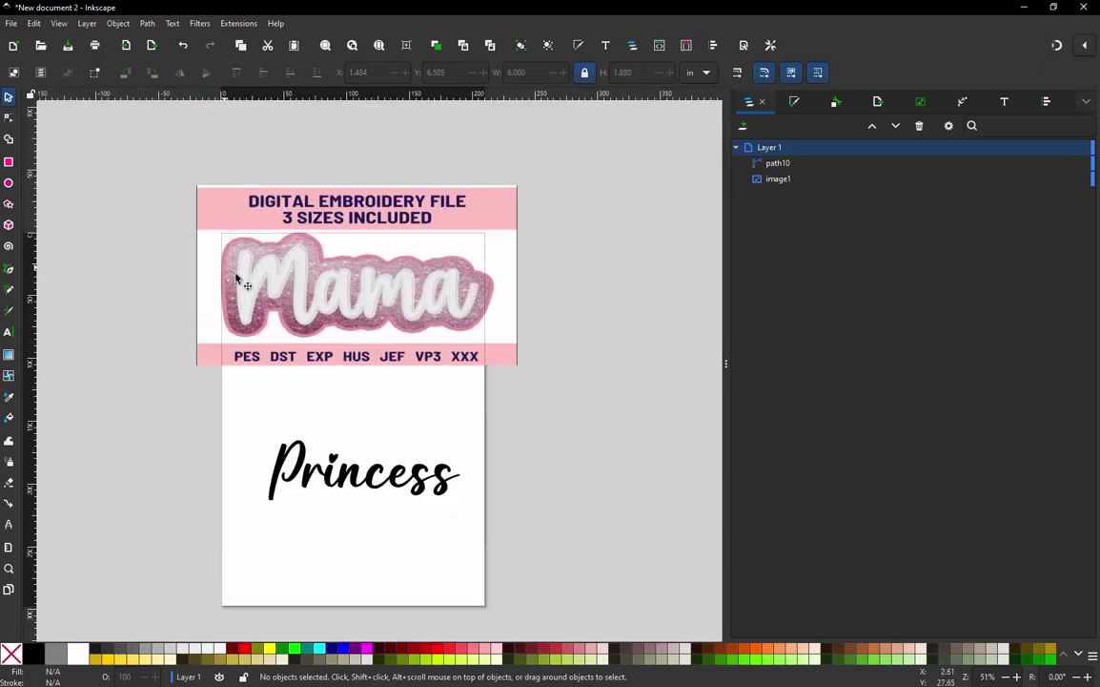
scroll(238, 277, "up", 1)
scroll(334, 391, "down", 1)
scroll(315, 373, "up", 1)
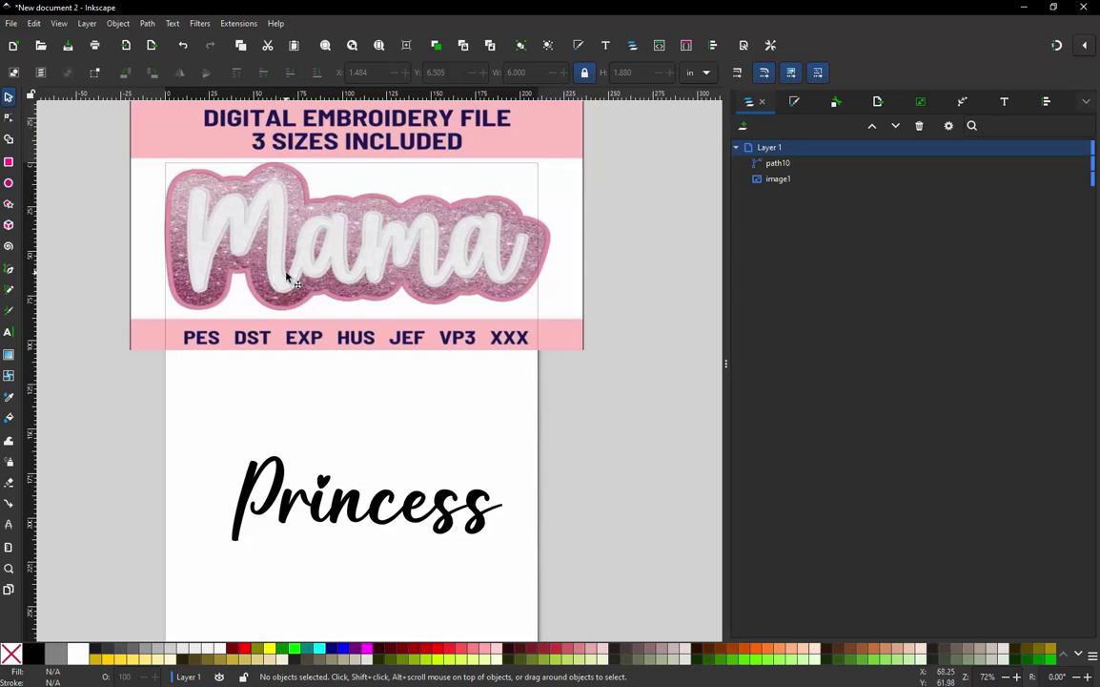
scroll(378, 597, "up", 2, "ctrl")
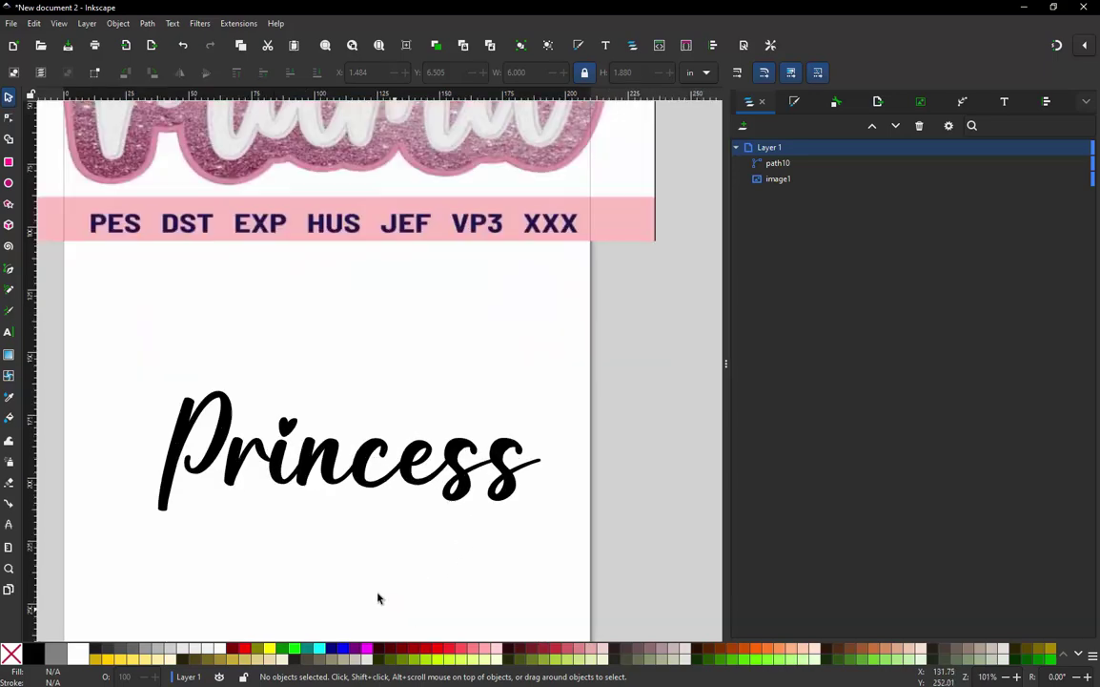
scroll(372, 382, "down", 1, "ctrl")
scroll(377, 401, "up", 1, "ctrl")
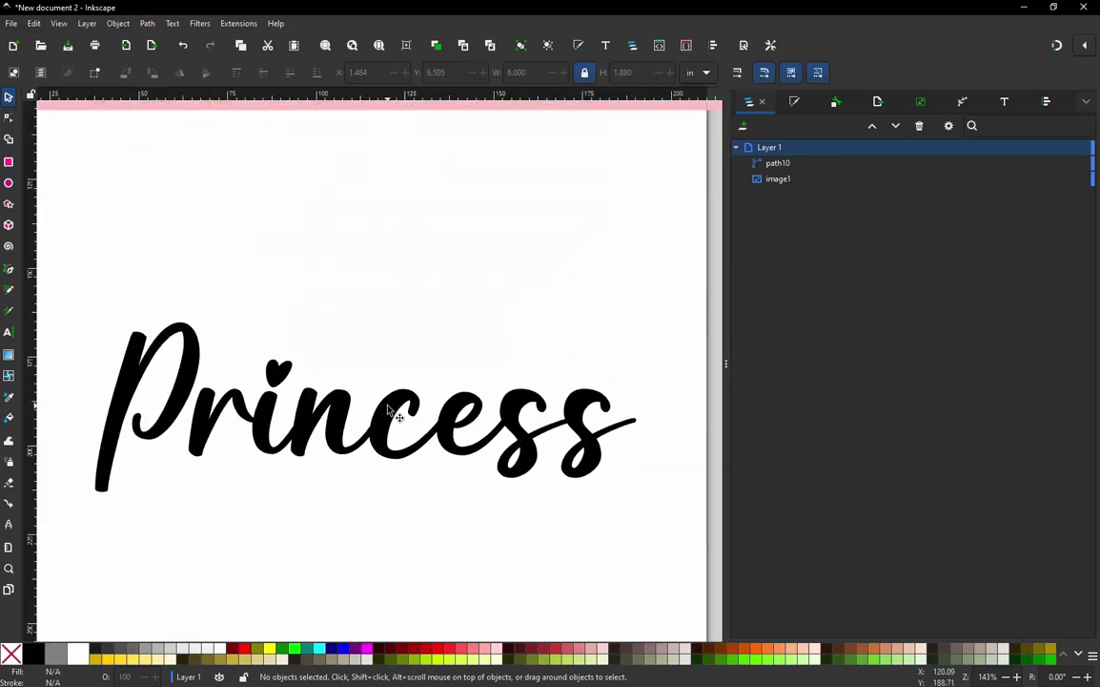
left_click(391, 411)
scroll(408, 525, "down", 2, "ctrl")
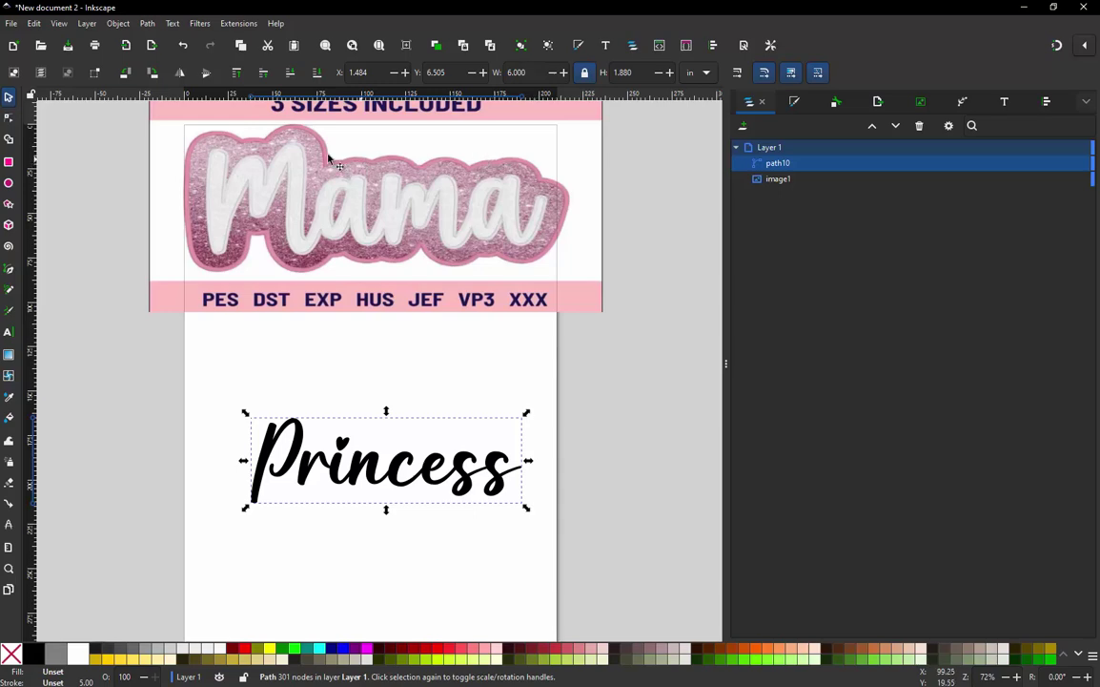
scroll(418, 503, "up", 1, "ctrl")
left_click(417, 503)
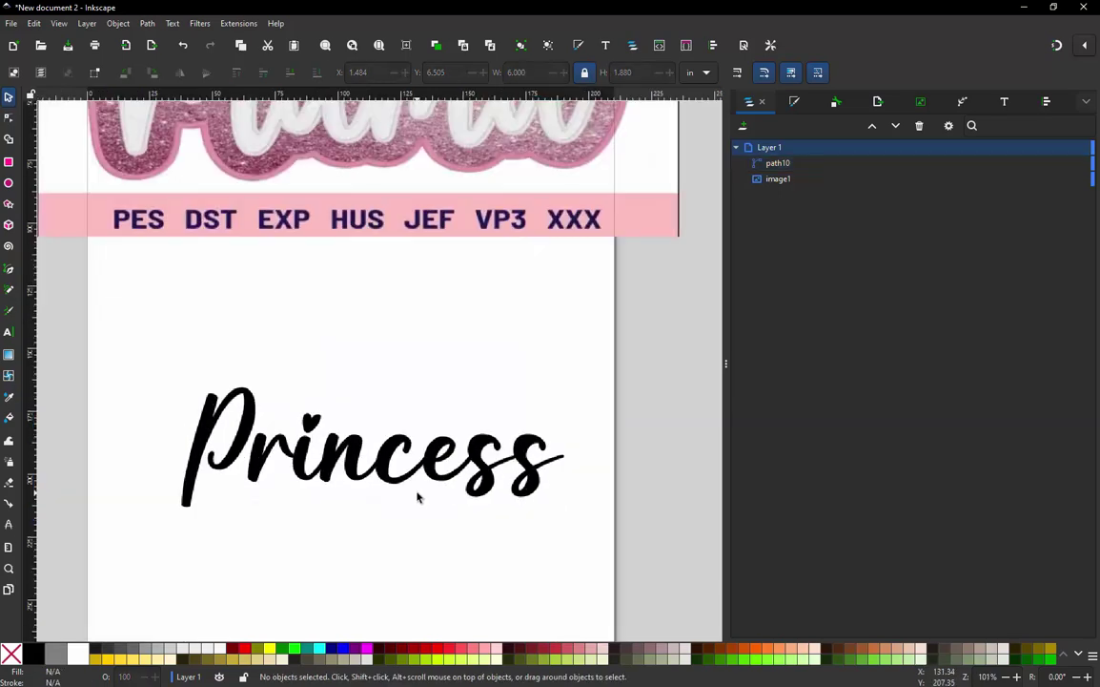
Switch the display to outline mode for the "Princess" path, and review the available display mode options
left_click(360, 484)
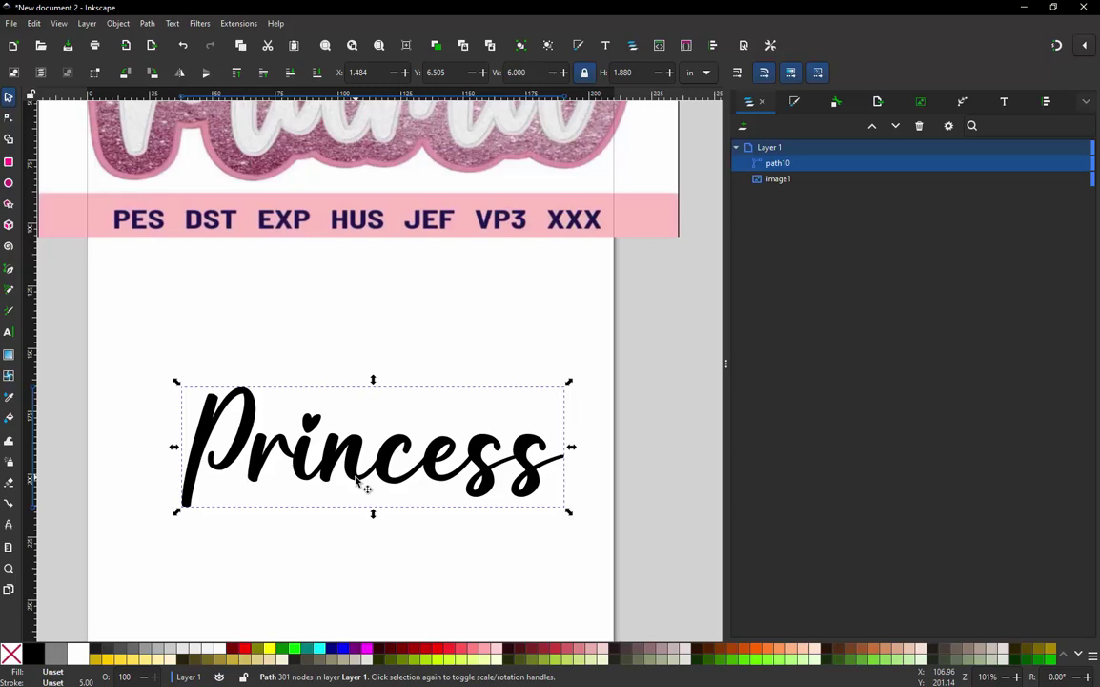
key("alt")
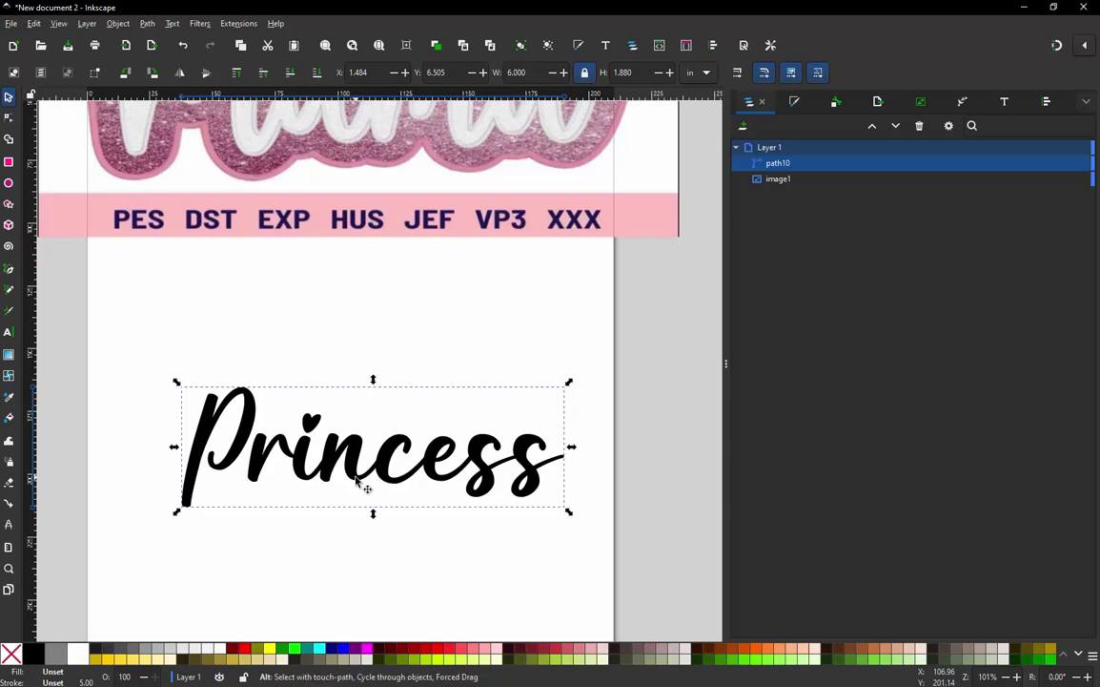
key("ctrl+KP_5")
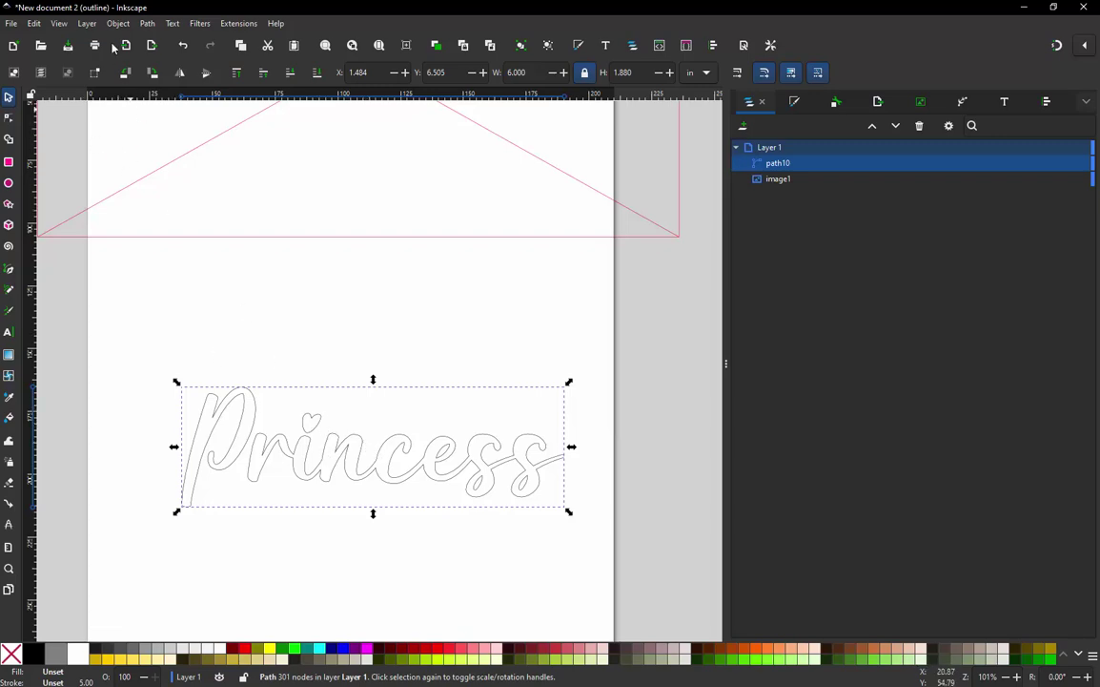
left_click(59, 24)
mouse_move(74, 73)
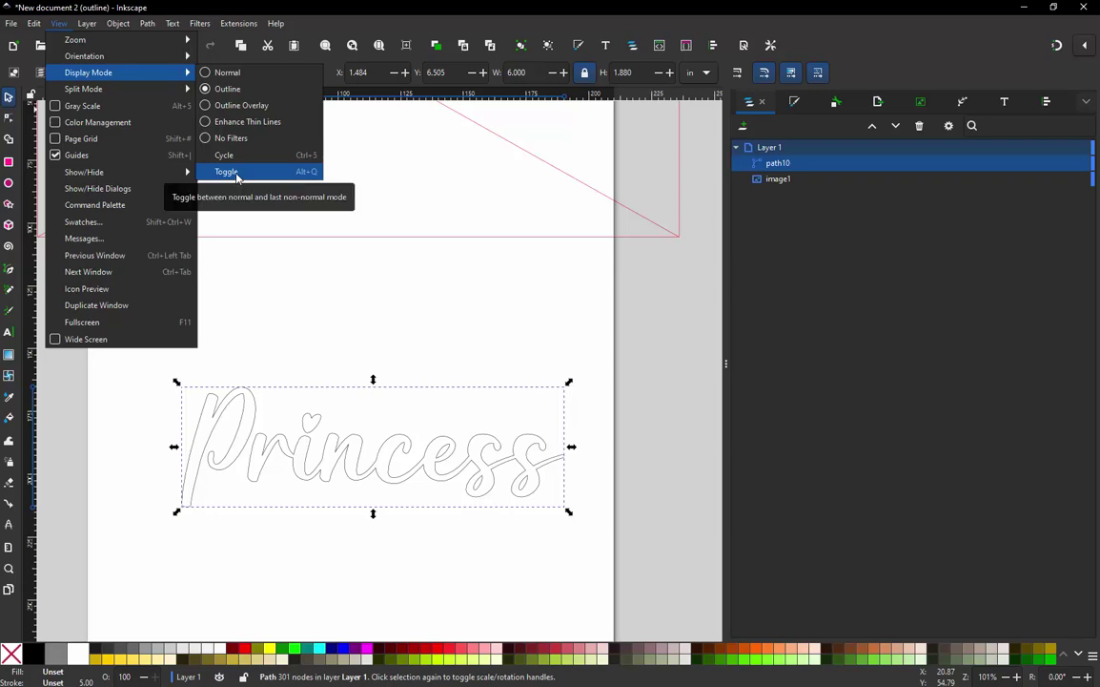
left_click(199, 24)
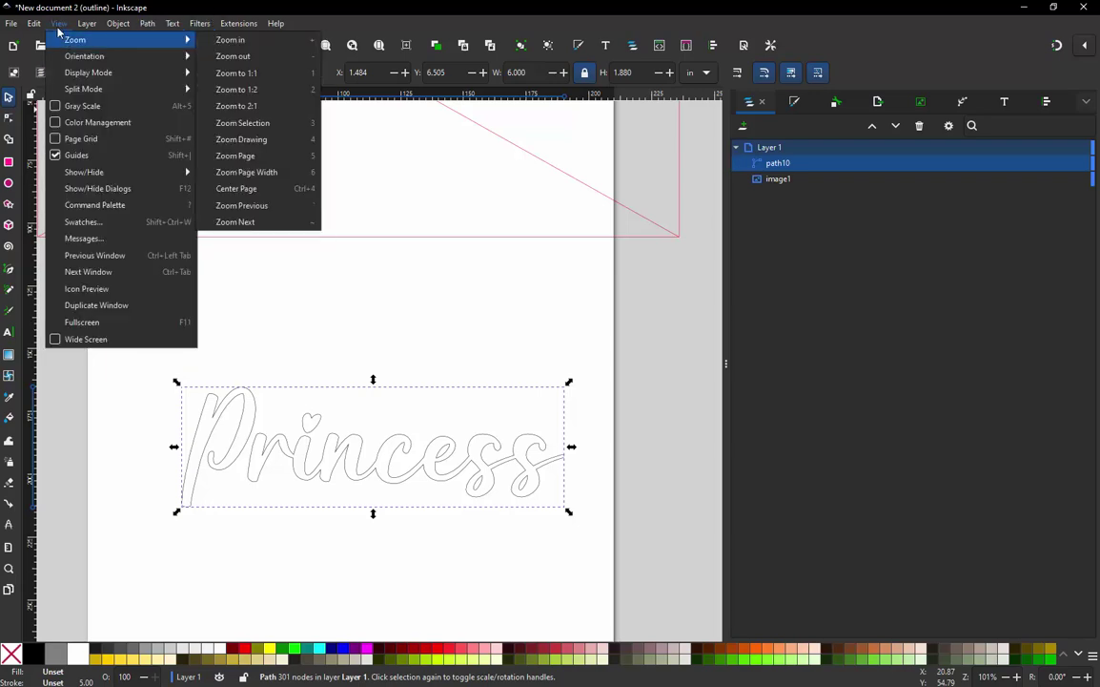
mouse_move(40, 26)
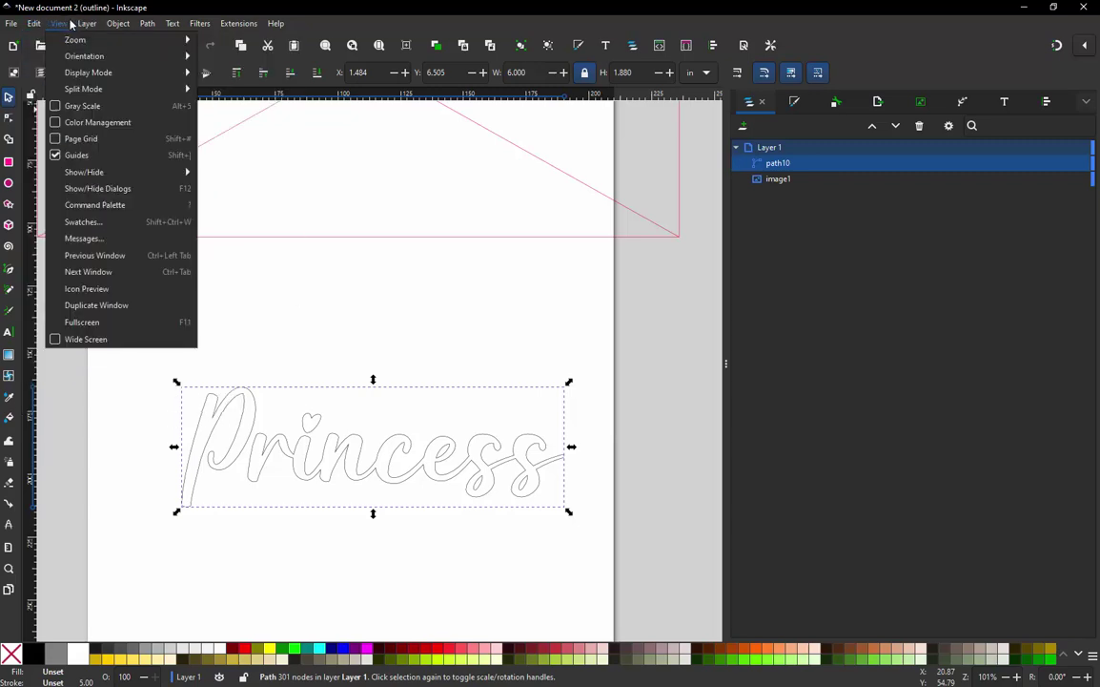
key("Escape")
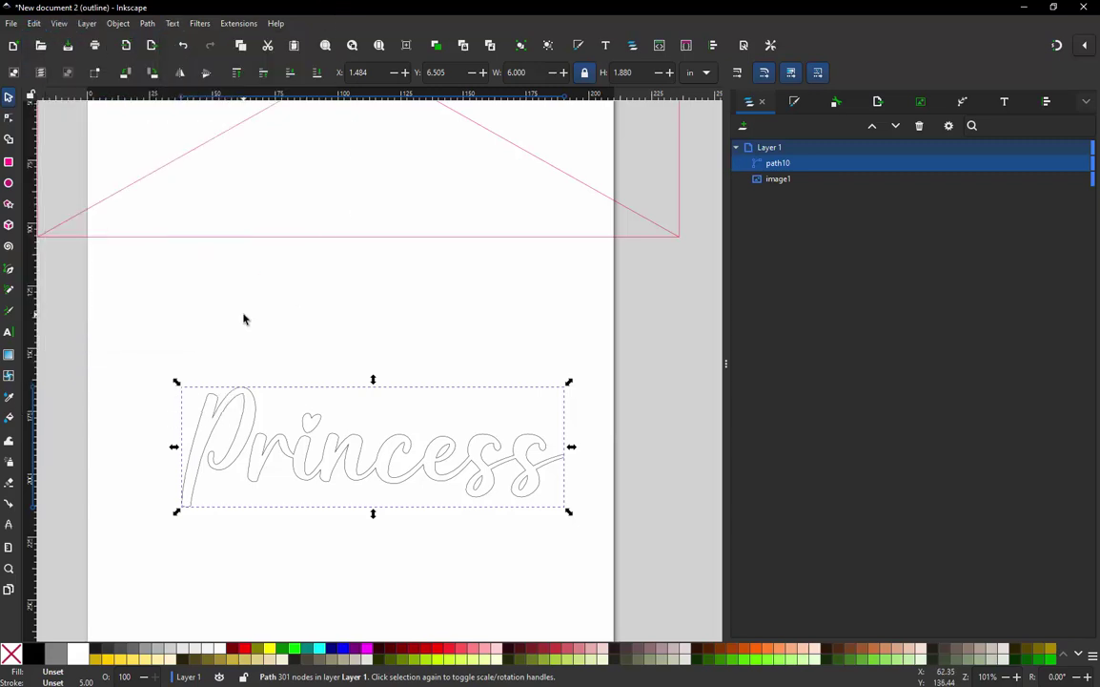
left_click(252, 334)
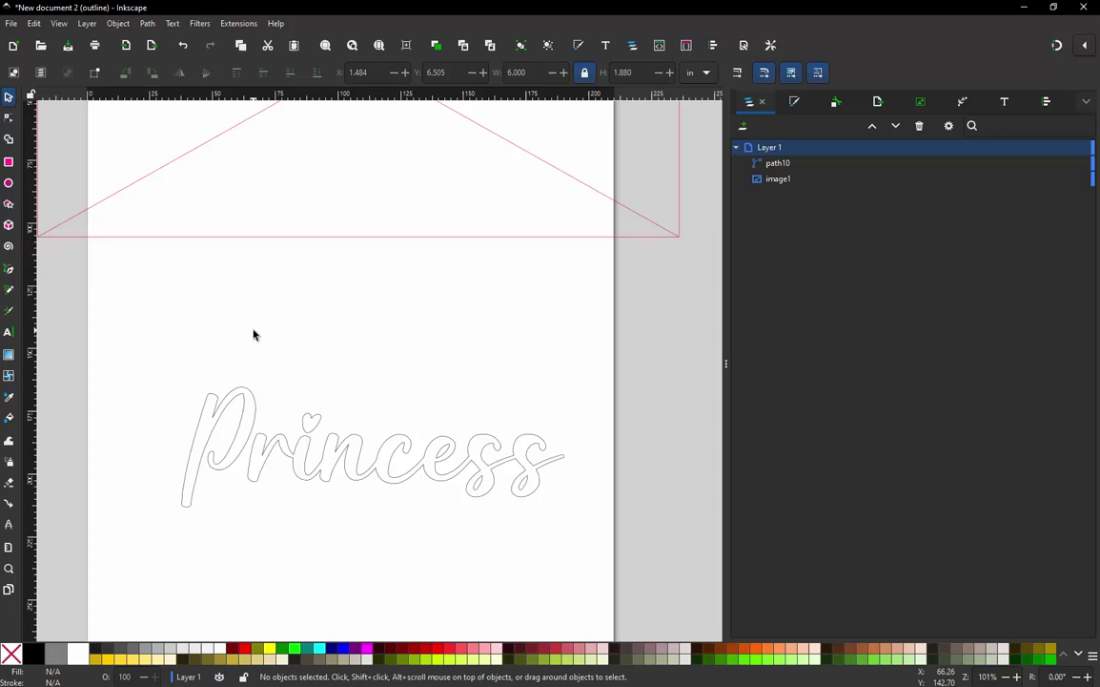
Try a dynamic offset expanded outward directly on the original "Princess" path, and undo the offset
left_click(258, 415)
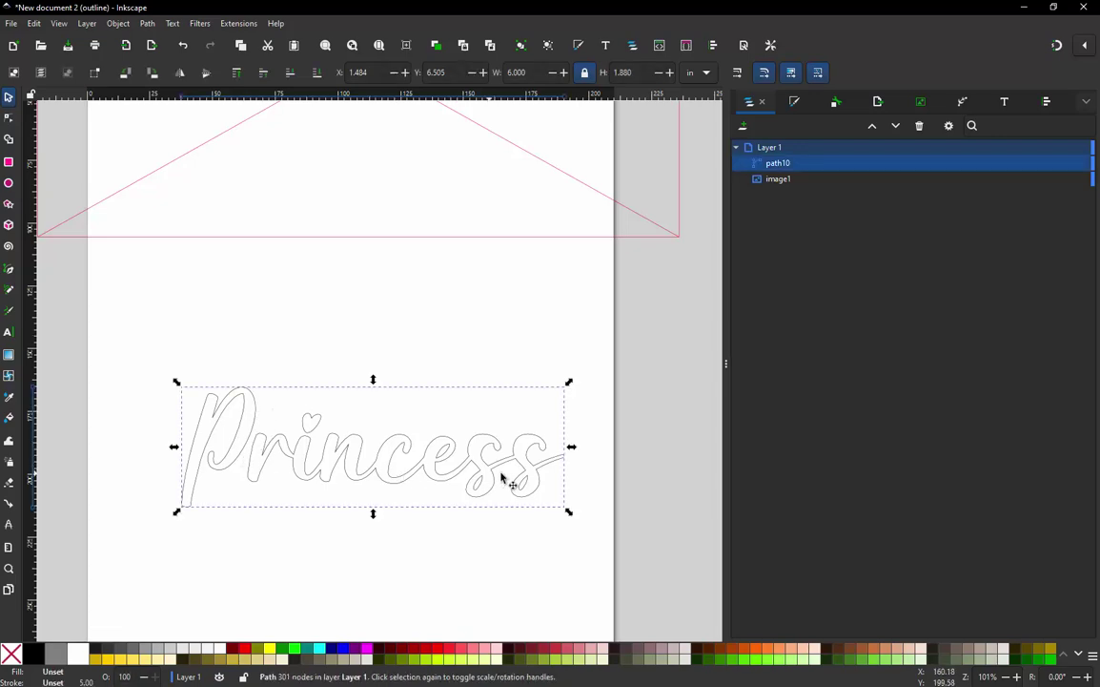
left_click(147, 25)
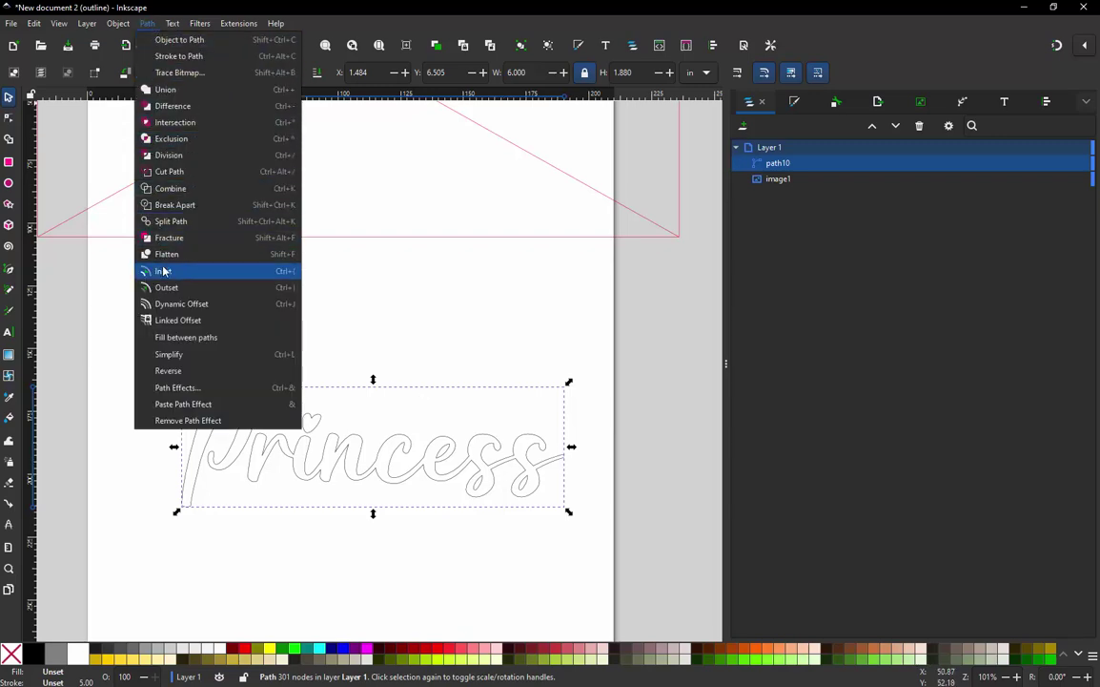
left_click(193, 307)
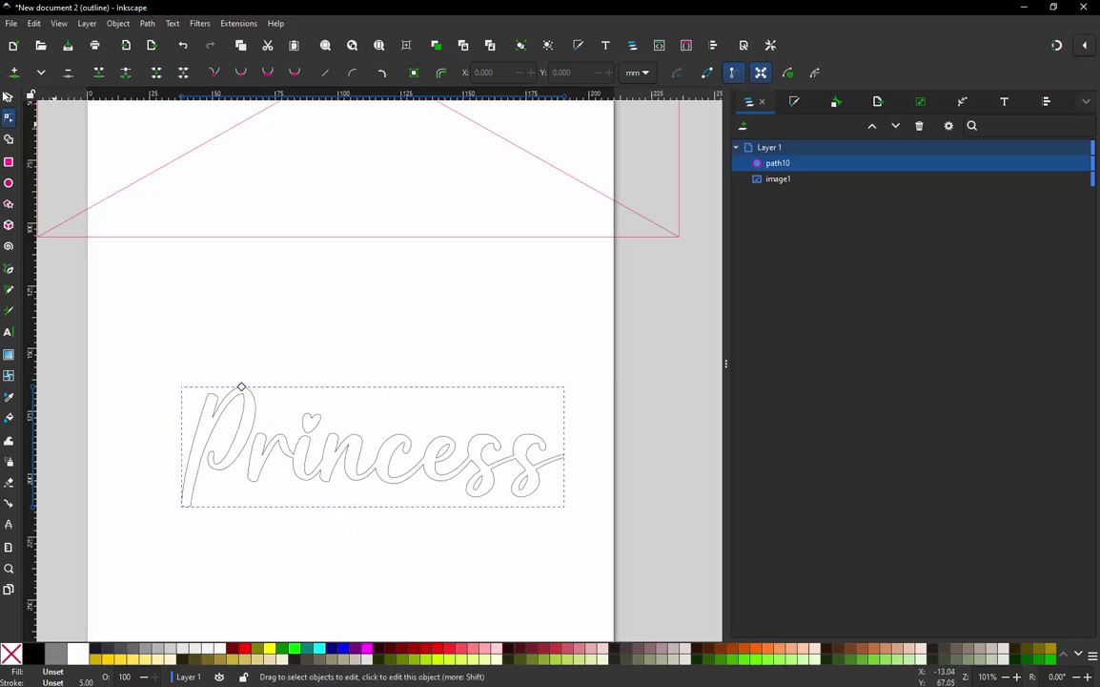
key("s")
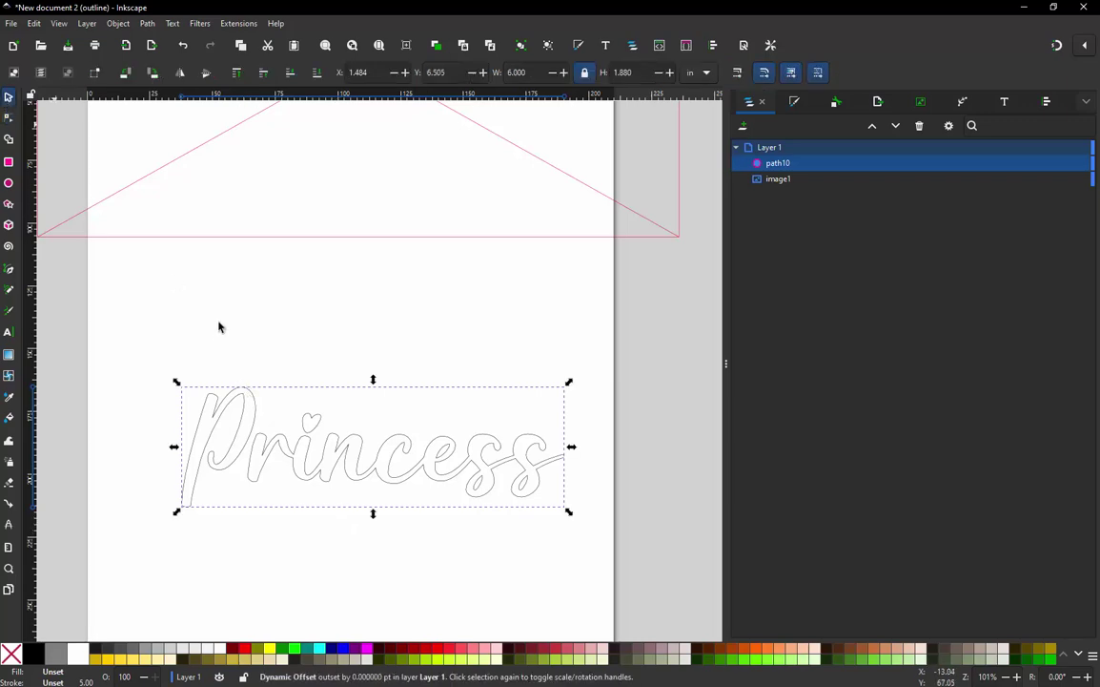
left_click(9, 116)
left_click(239, 385)
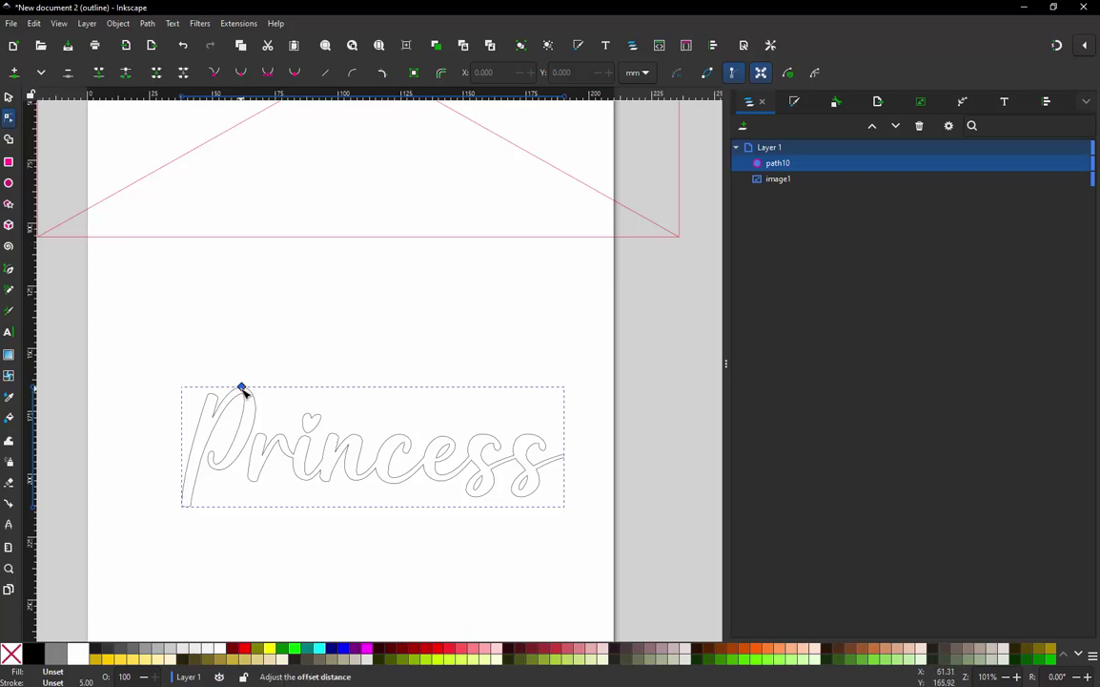
scroll(298, 527, "up", 1)
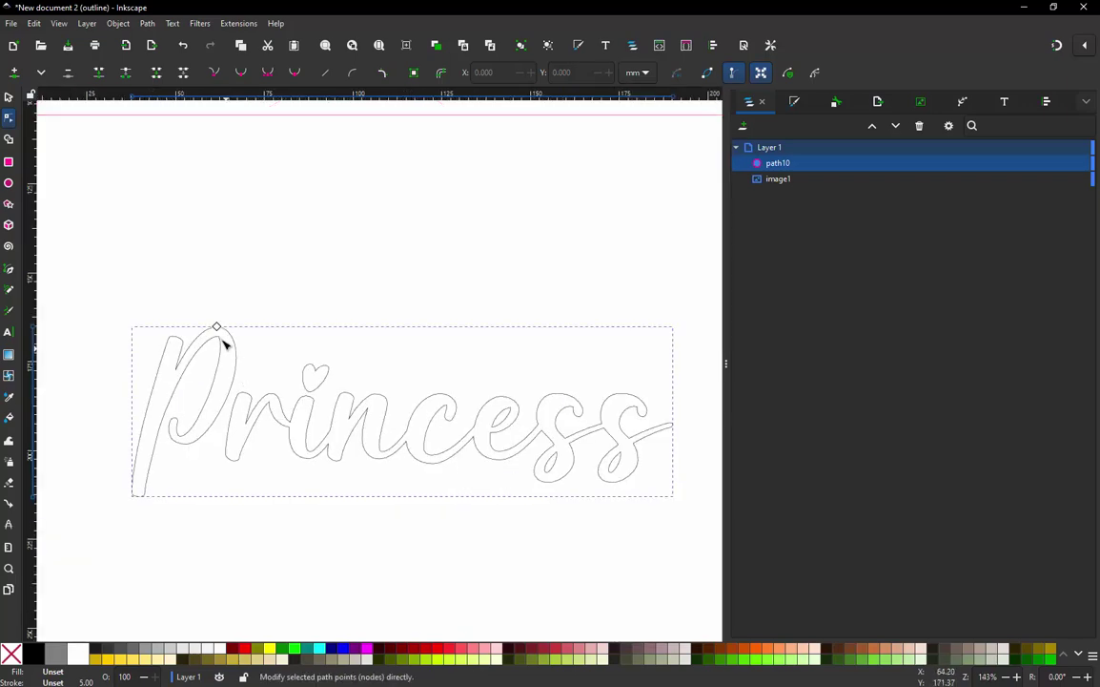
mouse_move(217, 305)
left_mouse_down()
mouse_move(218, 321)
mouse_move(221, 301)
left_mouse_up()
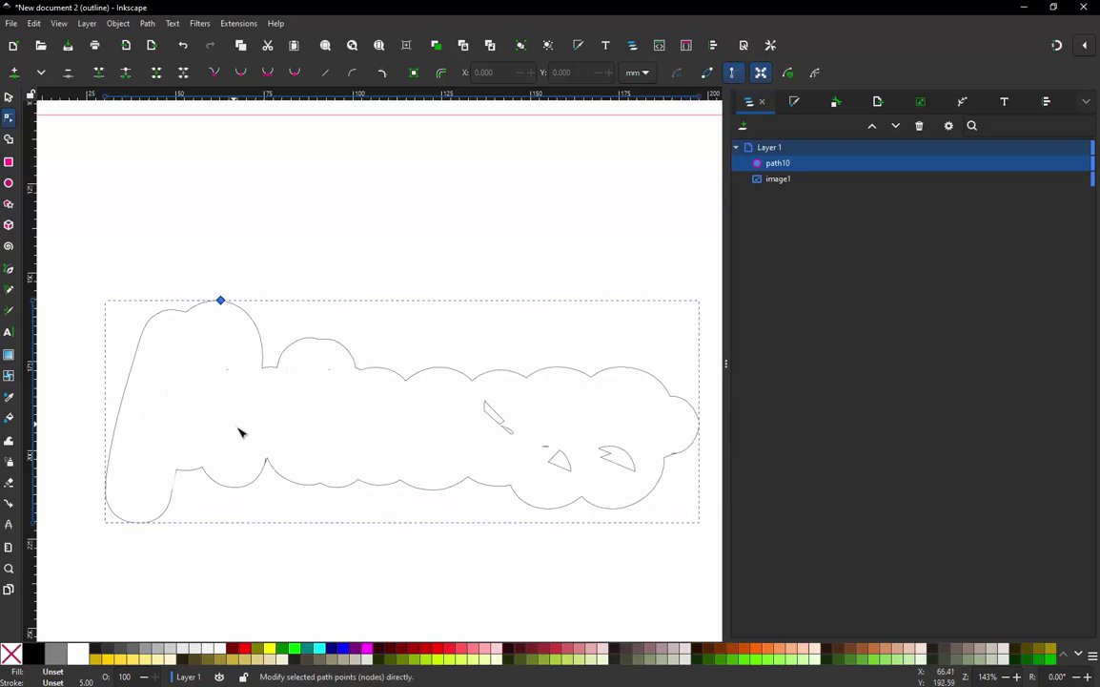
key("ctrl+z")
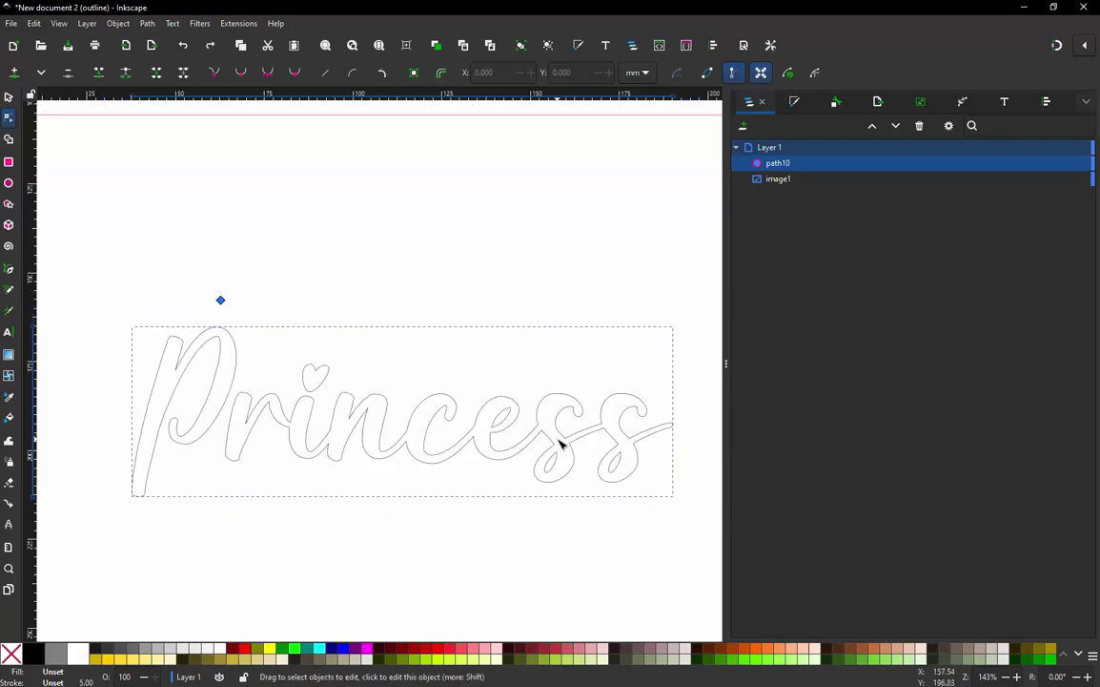
key("Escape")
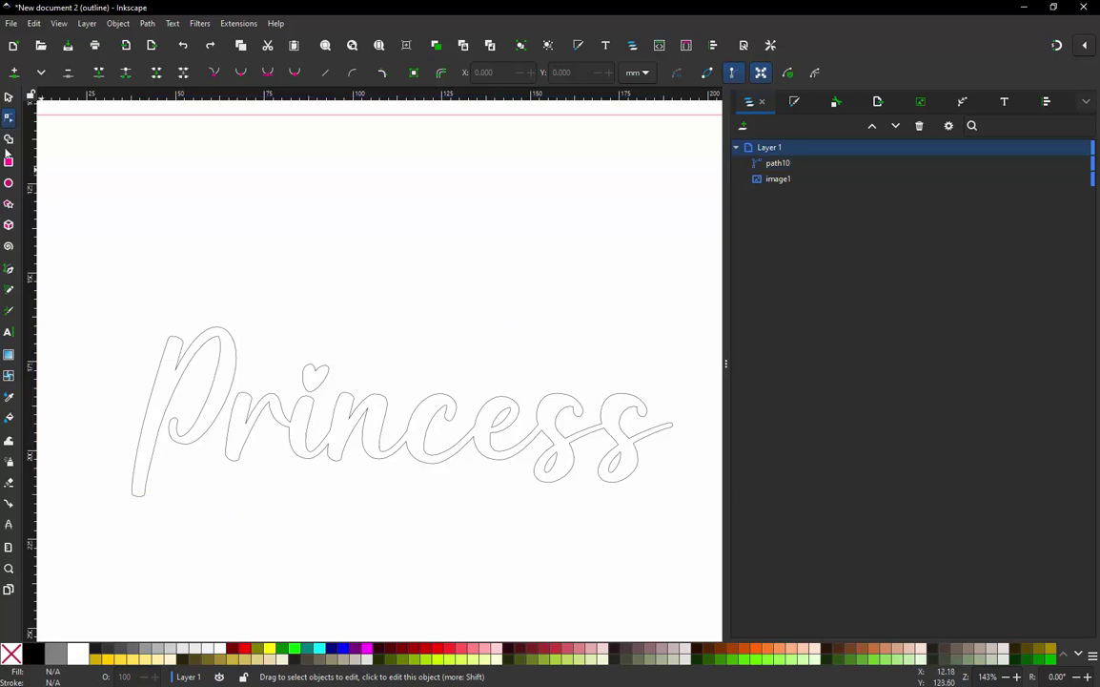
Select the original "Princess" path and duplicate it in place
left_click(8, 97)
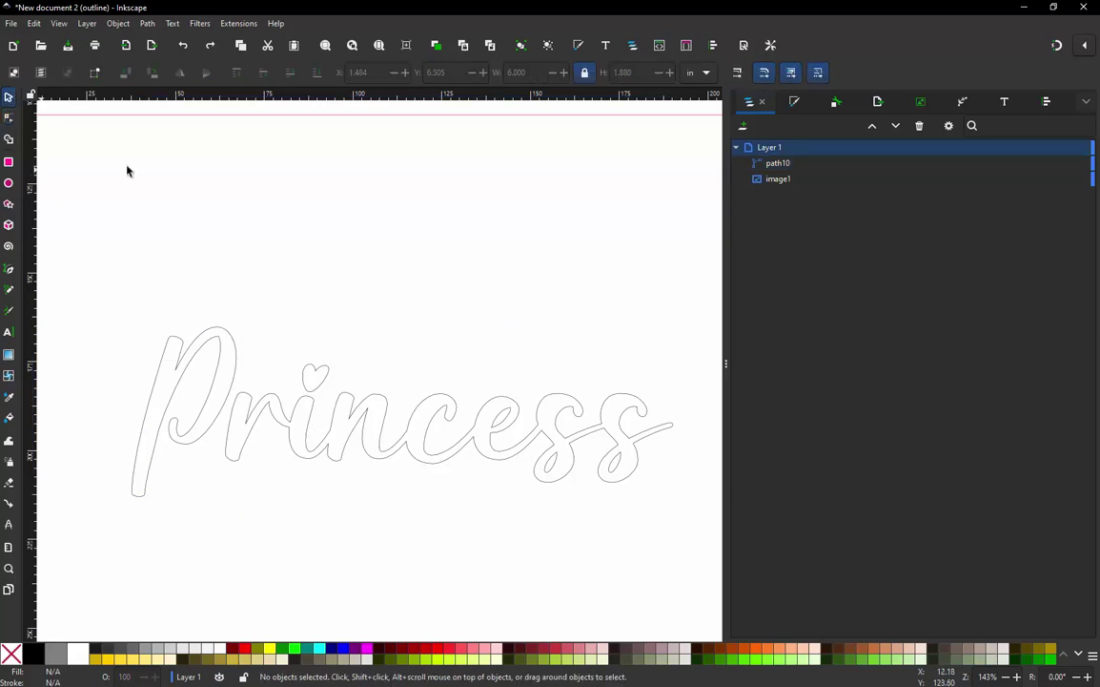
left_click(236, 345)
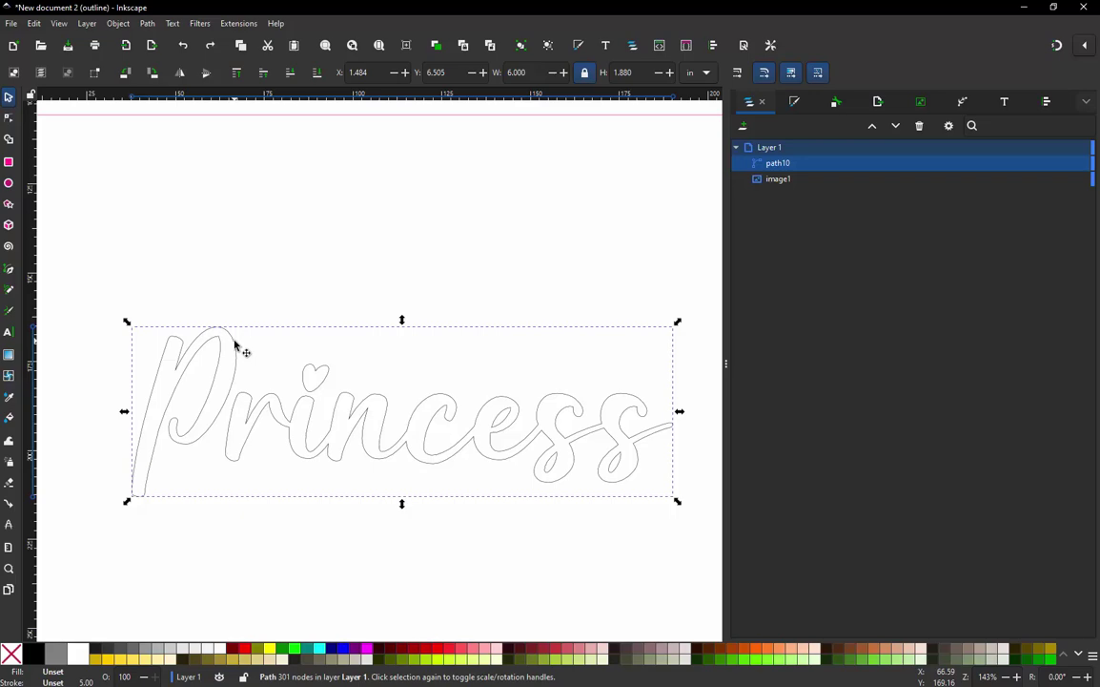
key("ctrl")
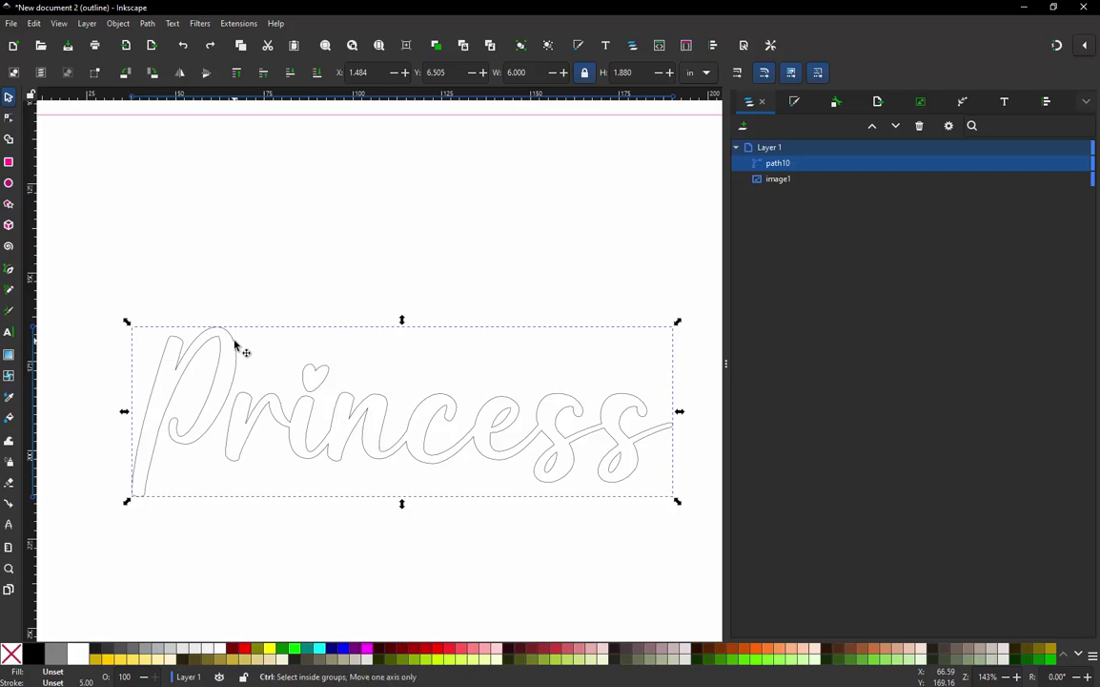
key("ctrl+d")
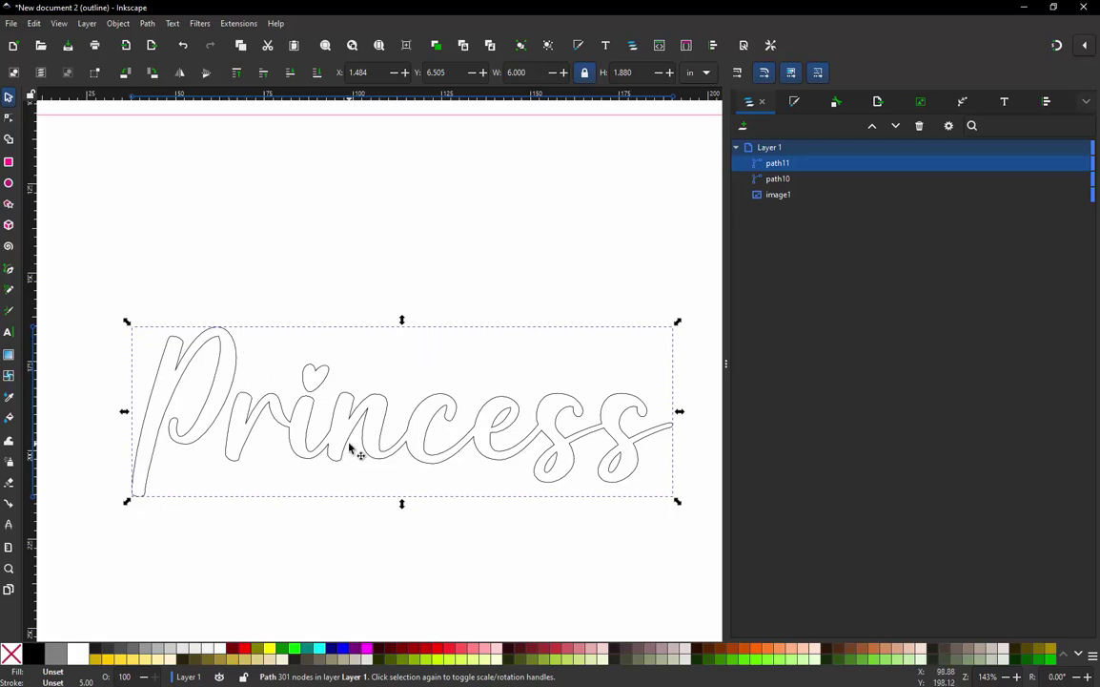
Apply a Dynamic Offset to the duplicate "Princess" path, outset by about 8.14 pt around the lettering, and select the offset outline
left_click(147, 23)
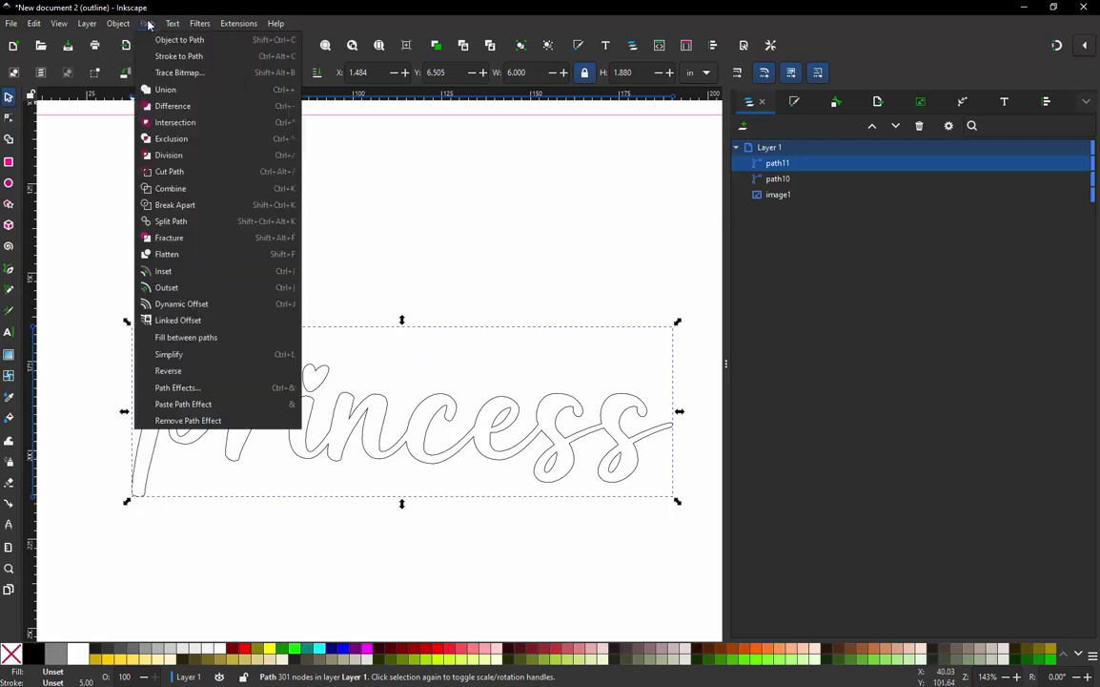
left_click(182, 303)
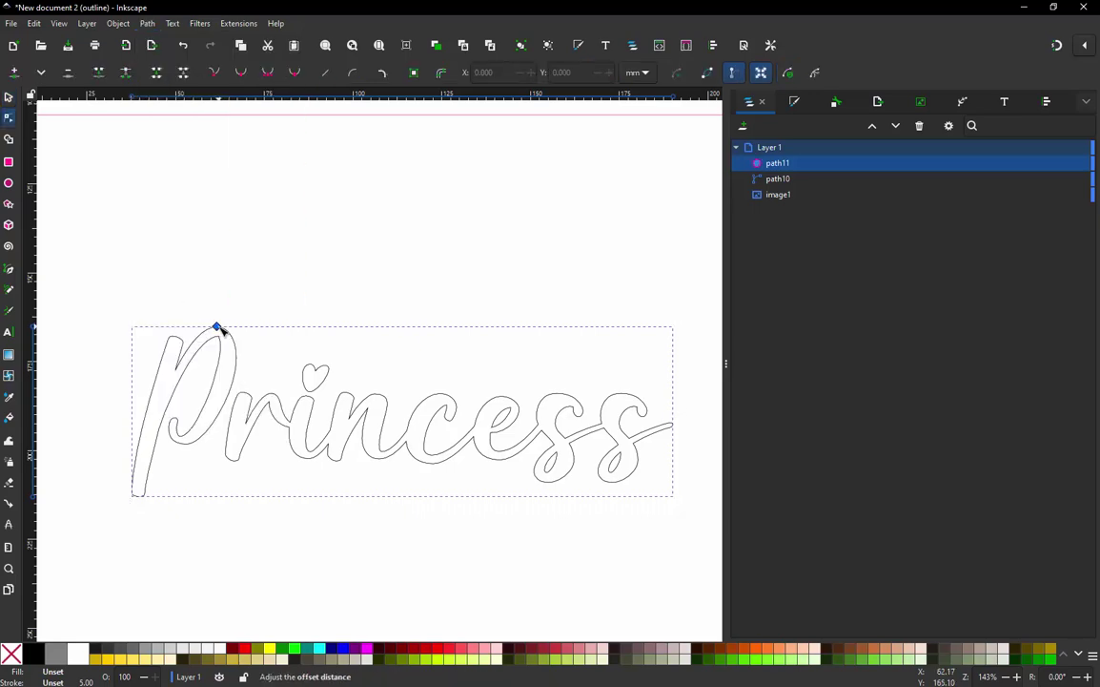
left_click_drag(218, 326, 223, 298)
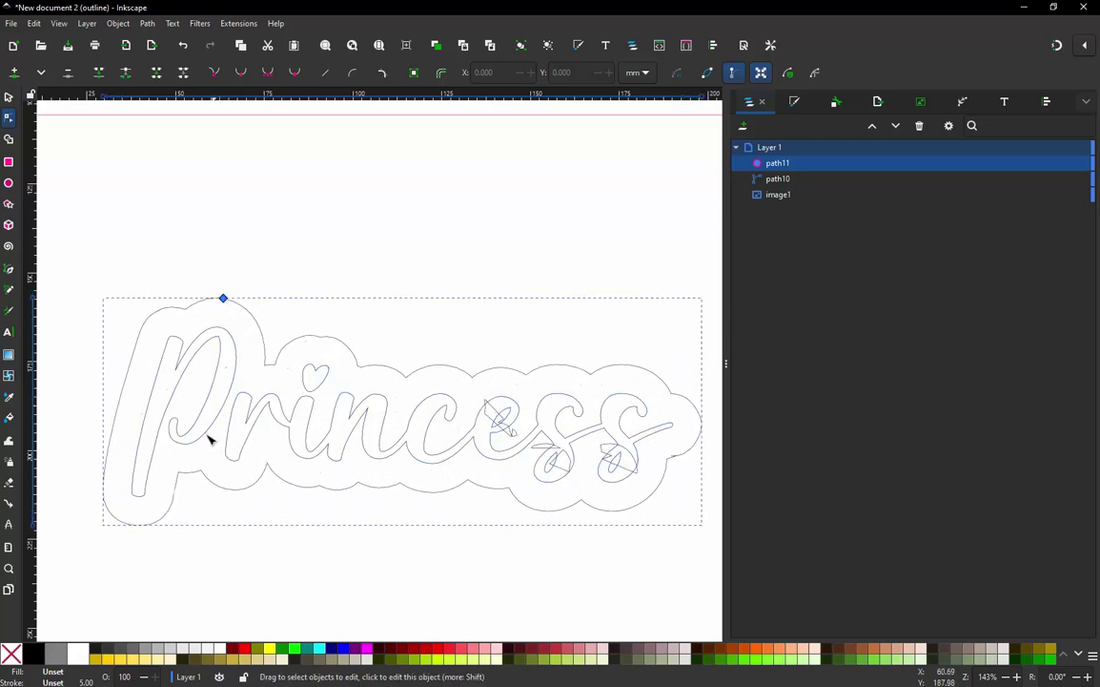
left_click(8, 97)
left_click(152, 216)
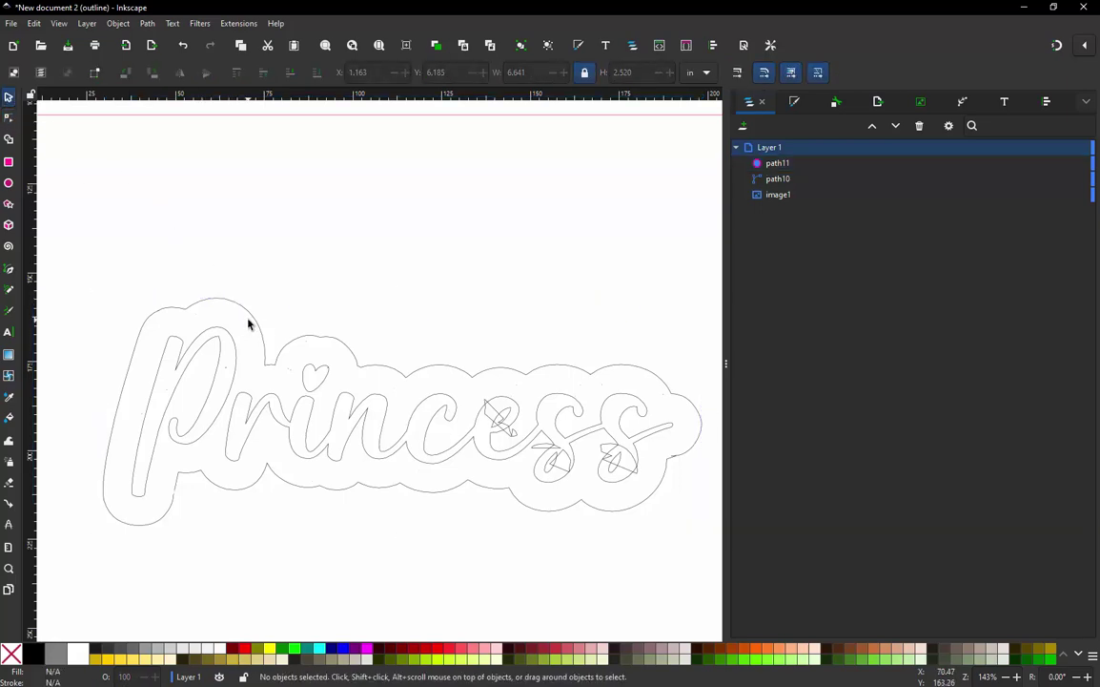
left_click(256, 323)
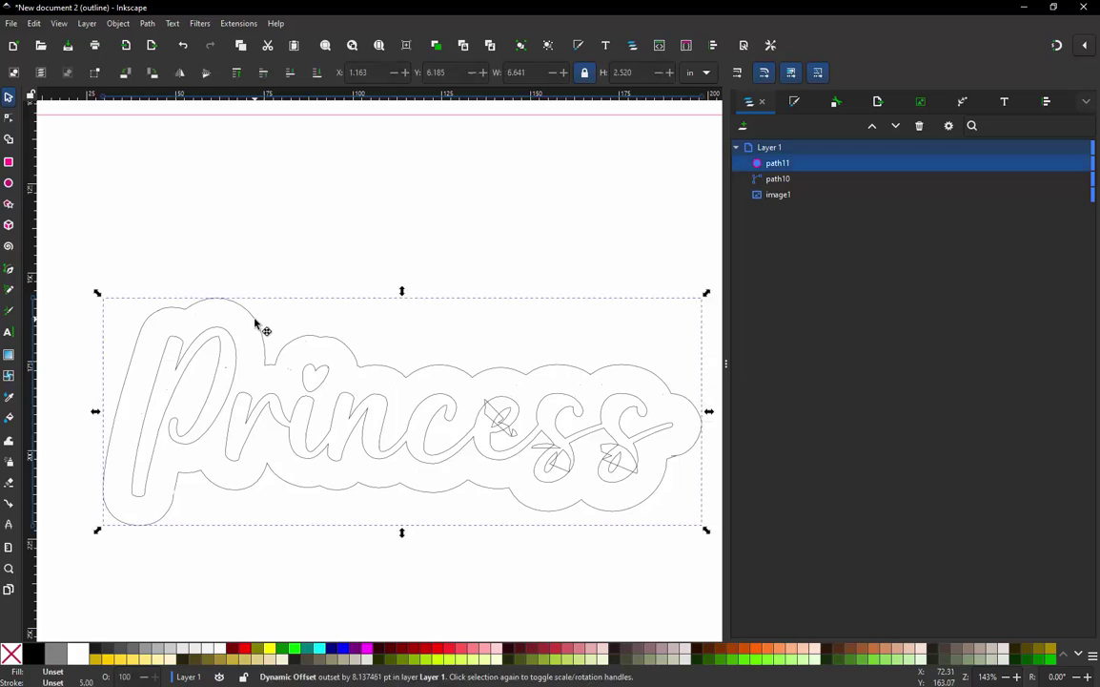
Test the dynamic offset's on-canvas handle with a tiny adjustment, and convert the offset outline to a regular path
left_click(8, 117)
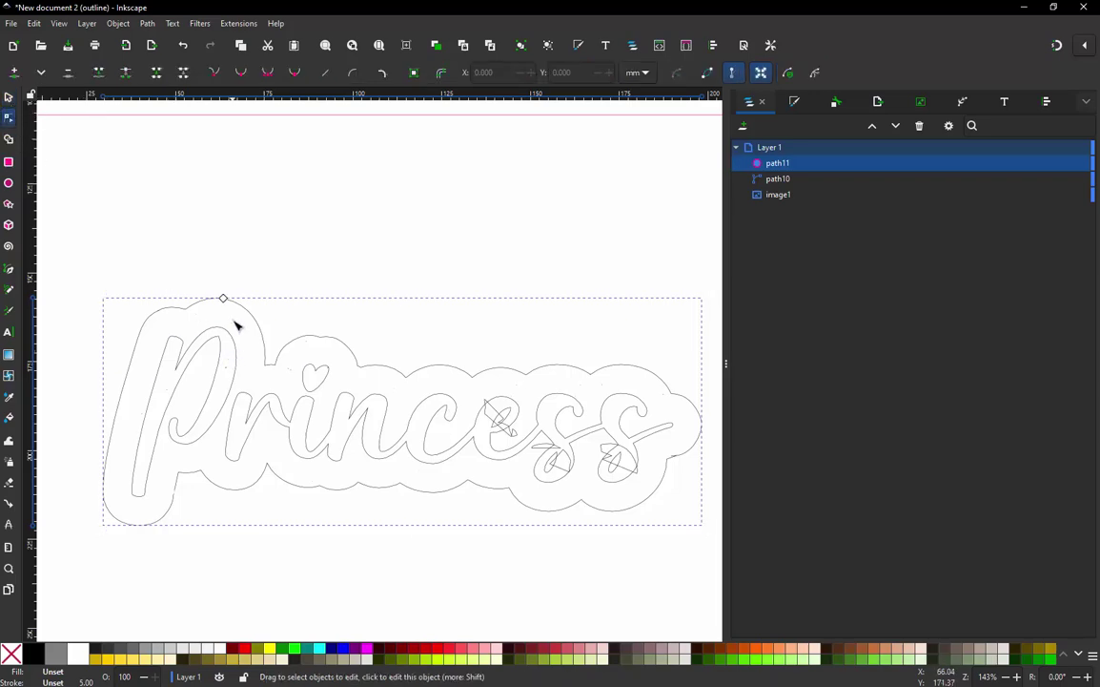
left_click_drag(223, 298, 220, 303)
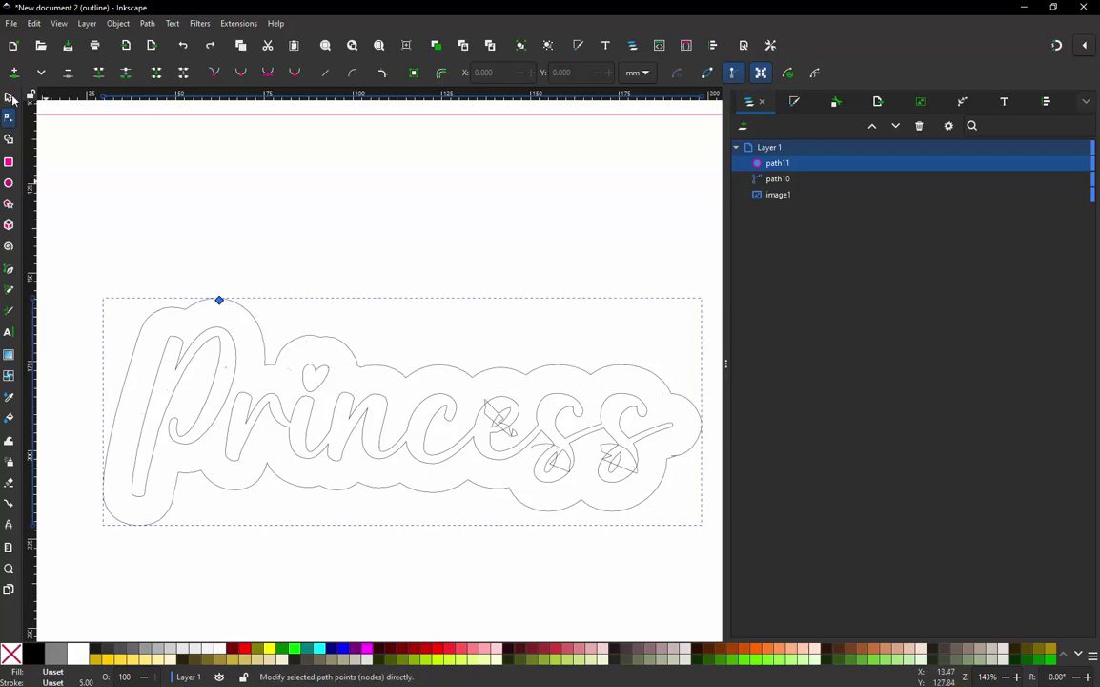
left_click(8, 97)
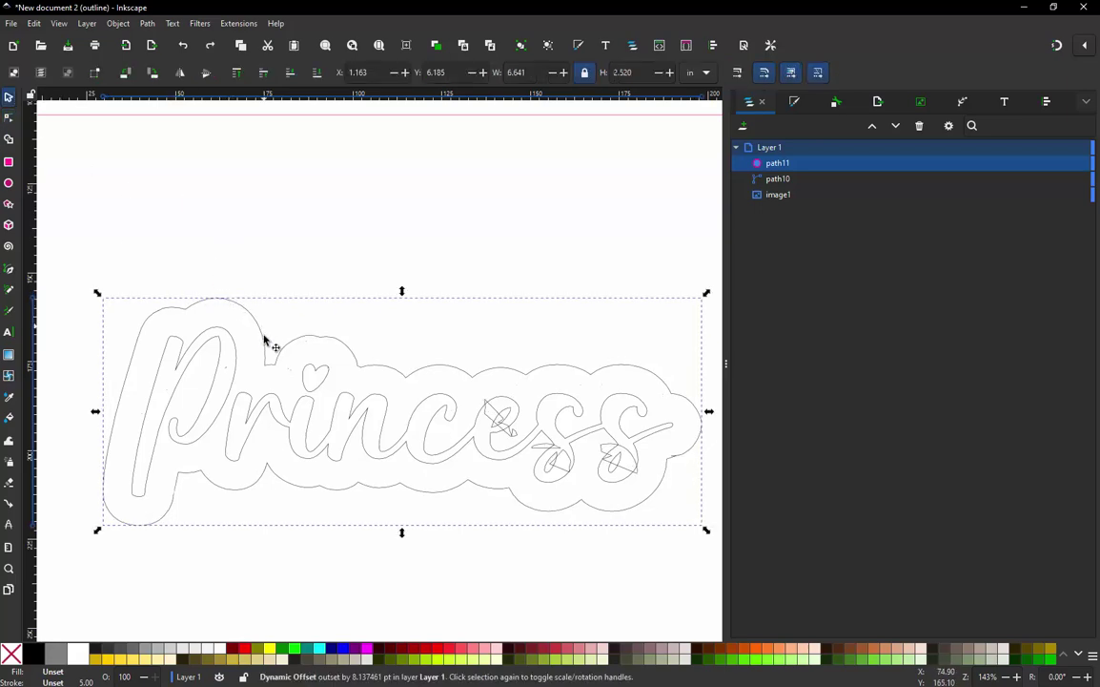
left_click(150, 24)
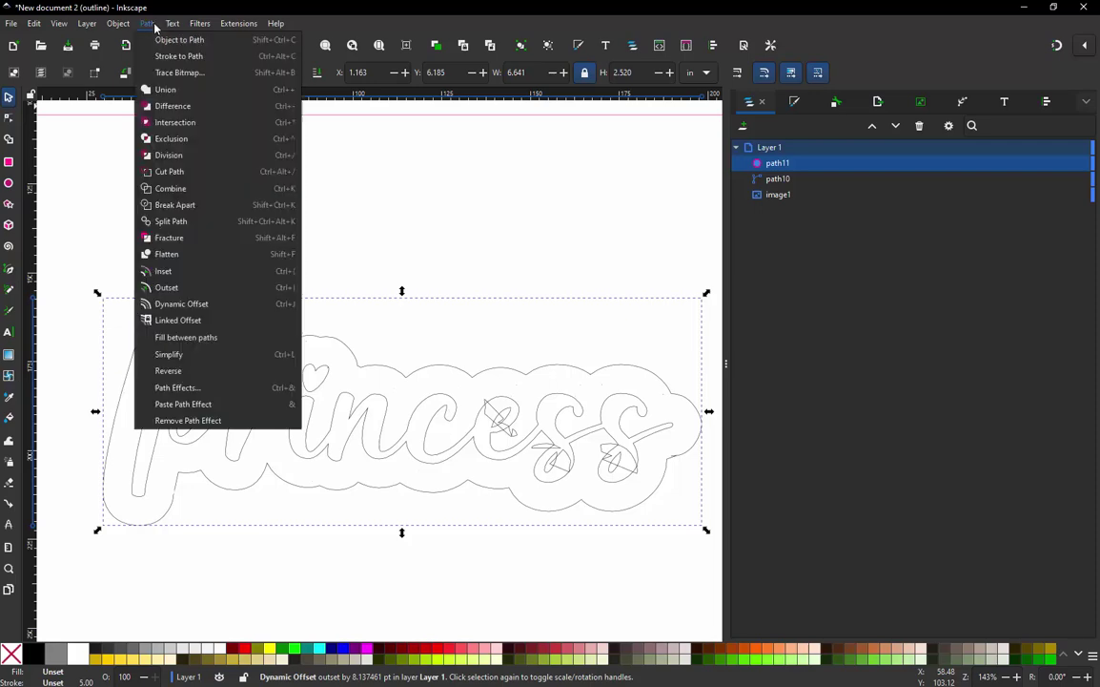
left_click(160, 39)
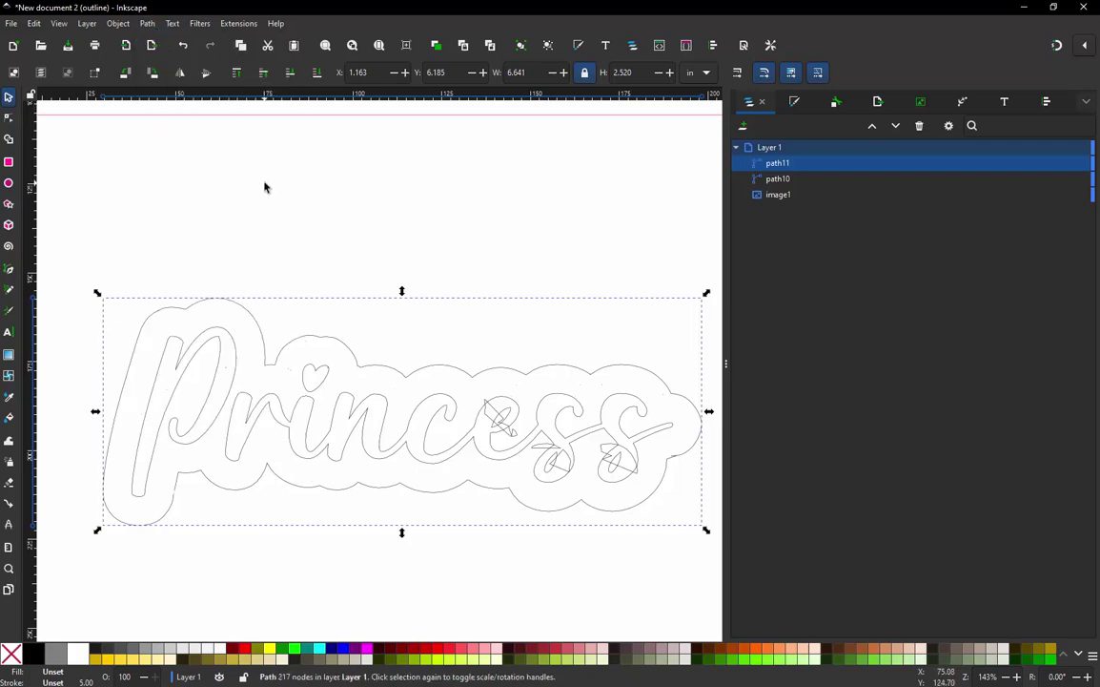
left_click(264, 209)
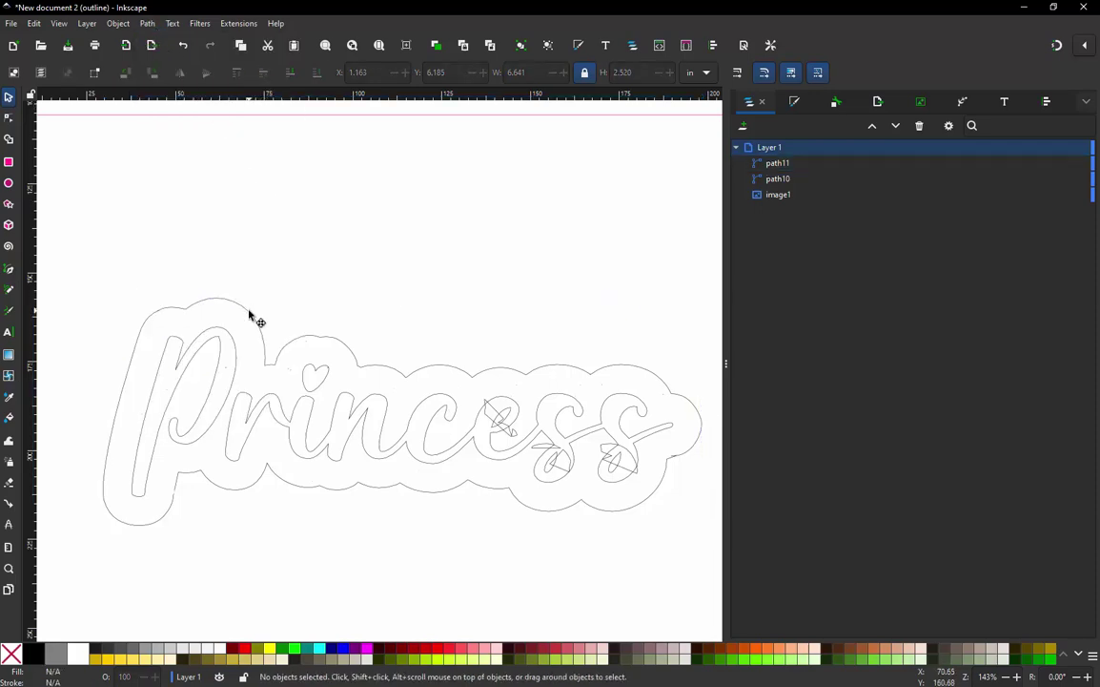
Examine the nodes of the converted offset outline around the "Princess" lettering
left_click(223, 306)
left_click(9, 117)
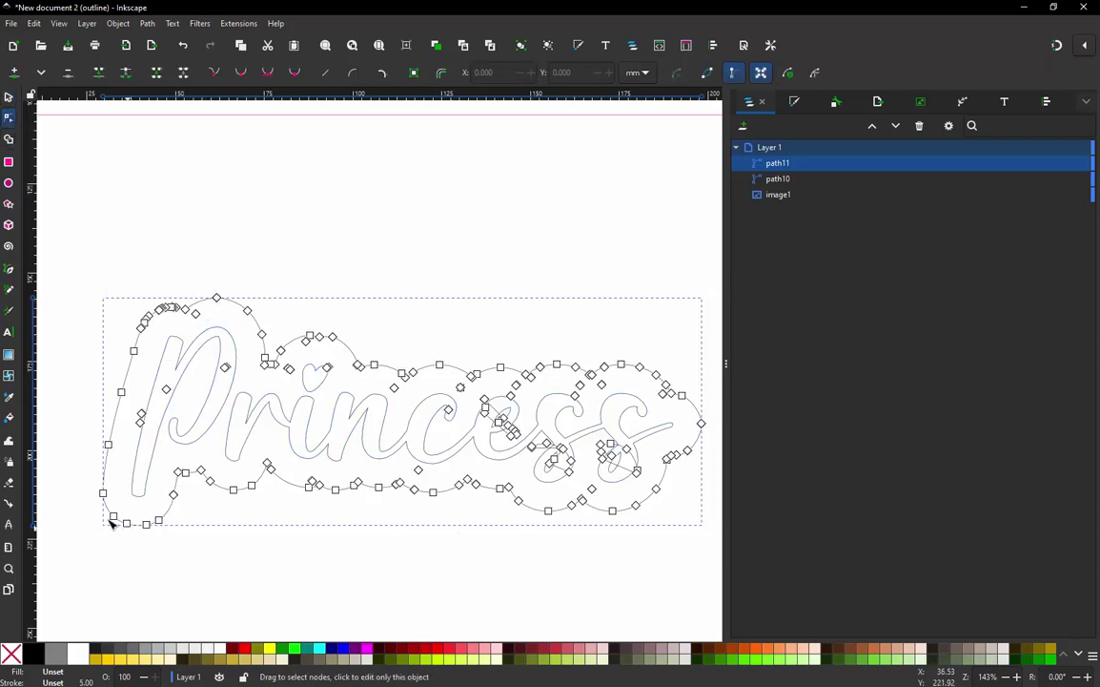
left_click(9, 96)
left_click(153, 173)
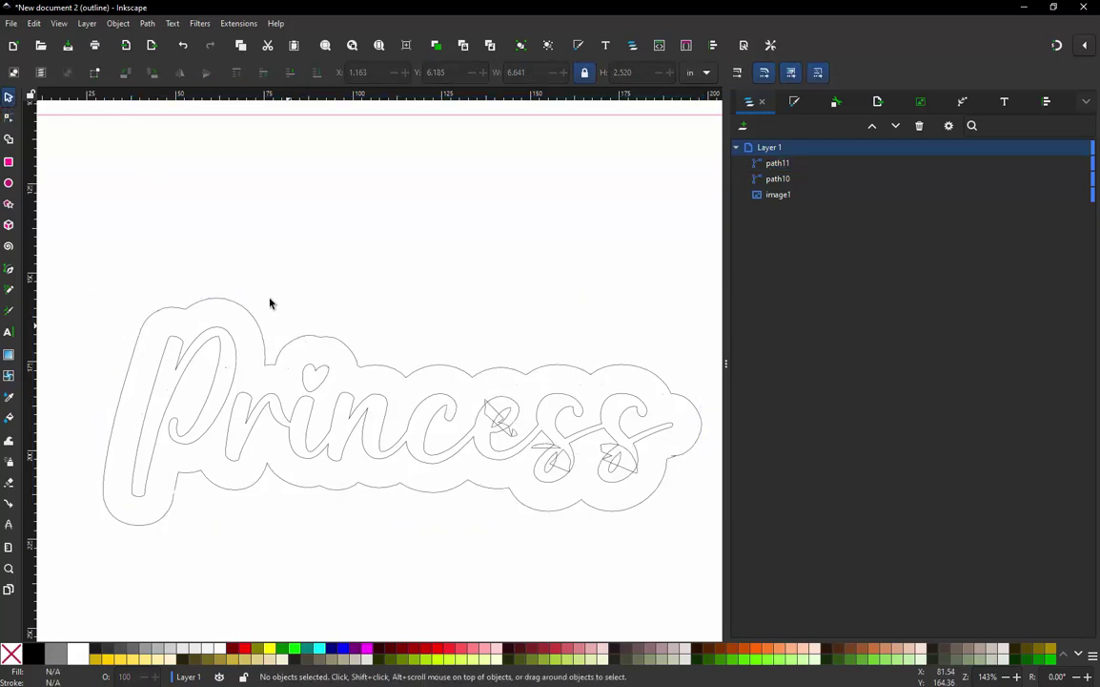
Delete the converted offset outline and duplicate the original "Princess" path in place
left_click(296, 347)
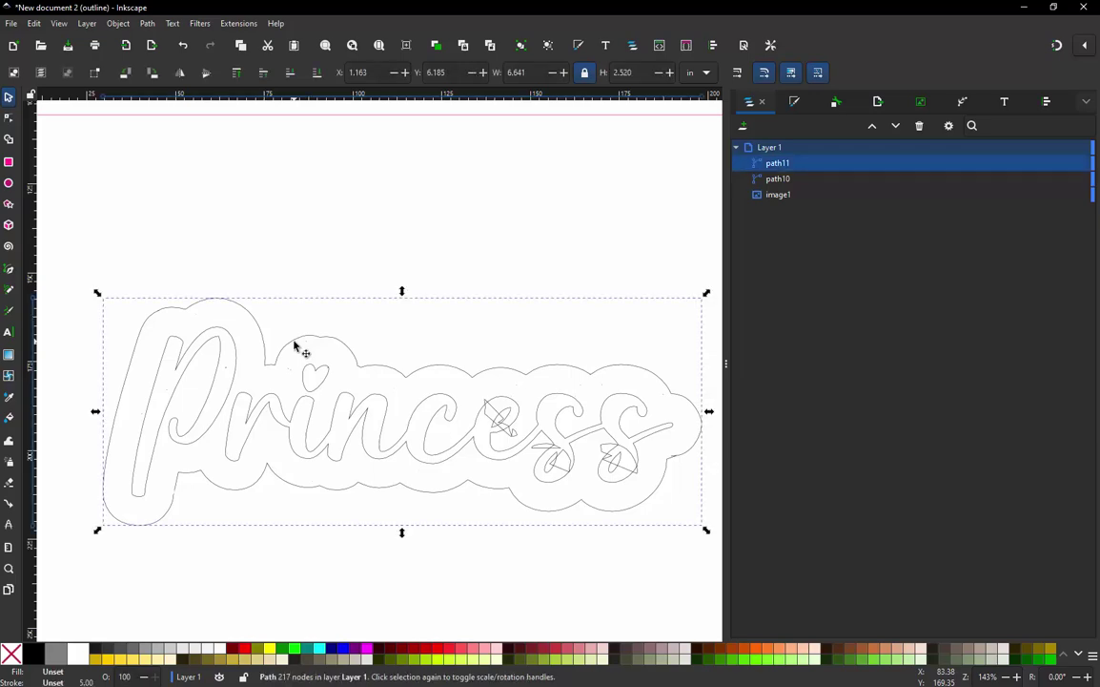
key("Delete")
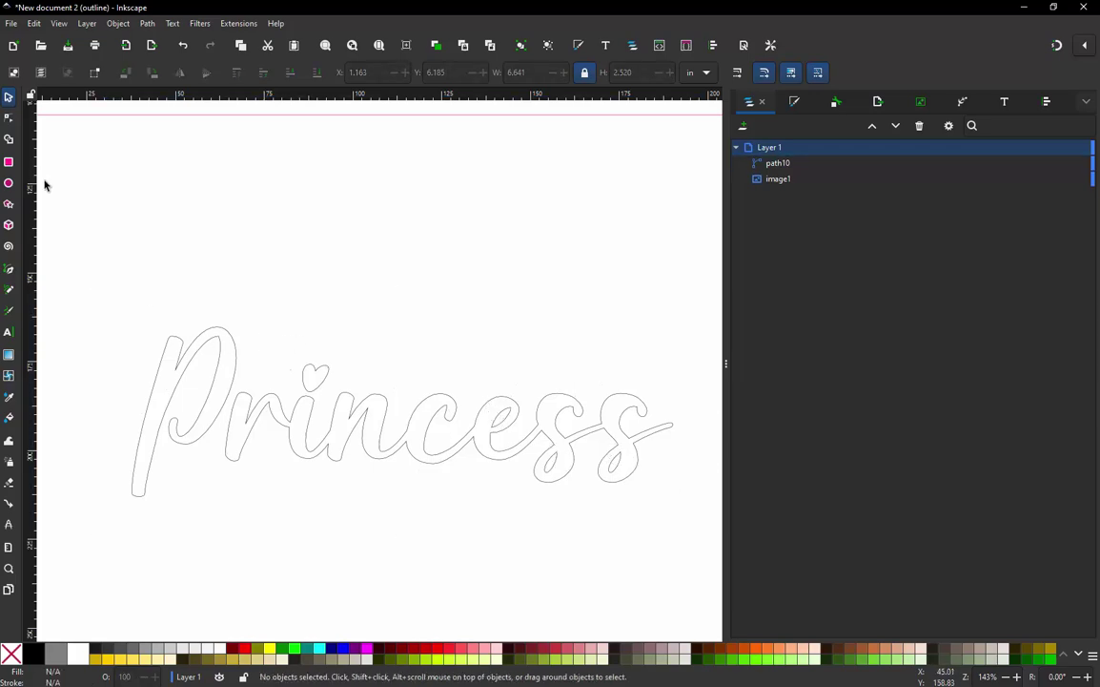
left_click(236, 354)
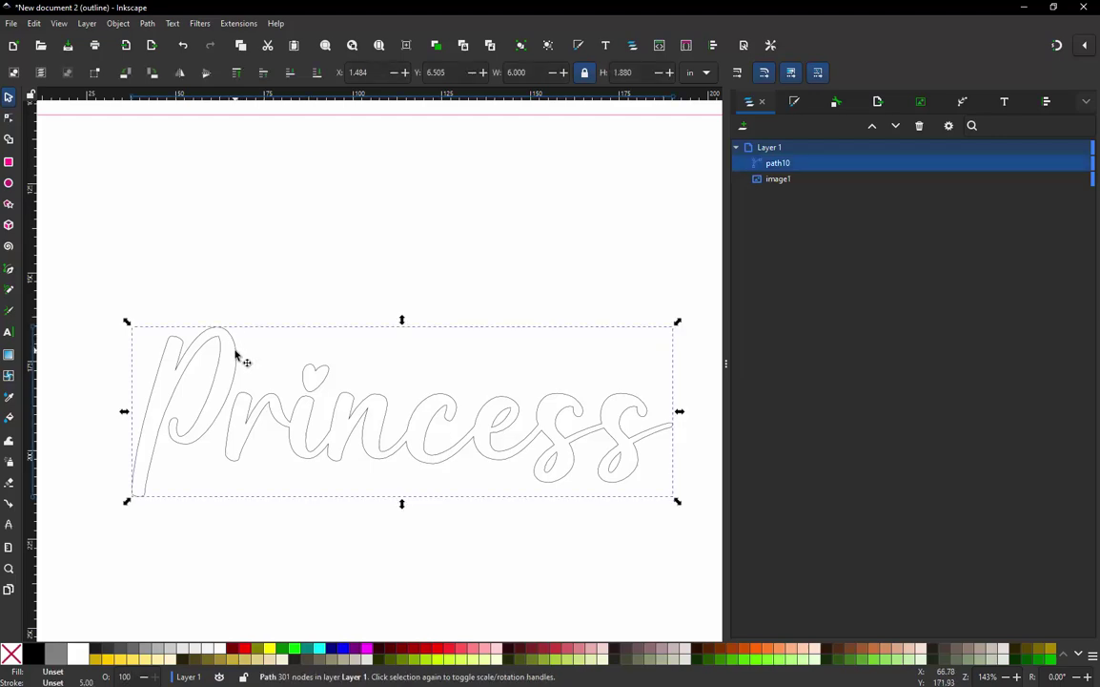
key("ctrl+d")
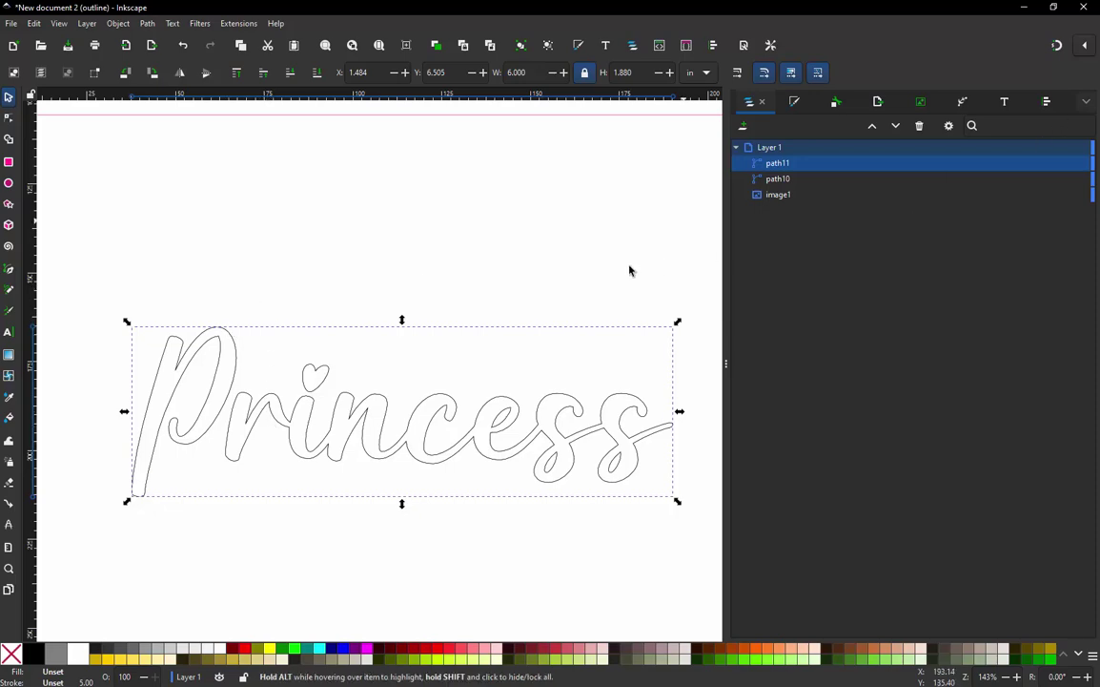
Add an Offset live path effect to the duplicate "Princess" path
left_click(1085, 103)
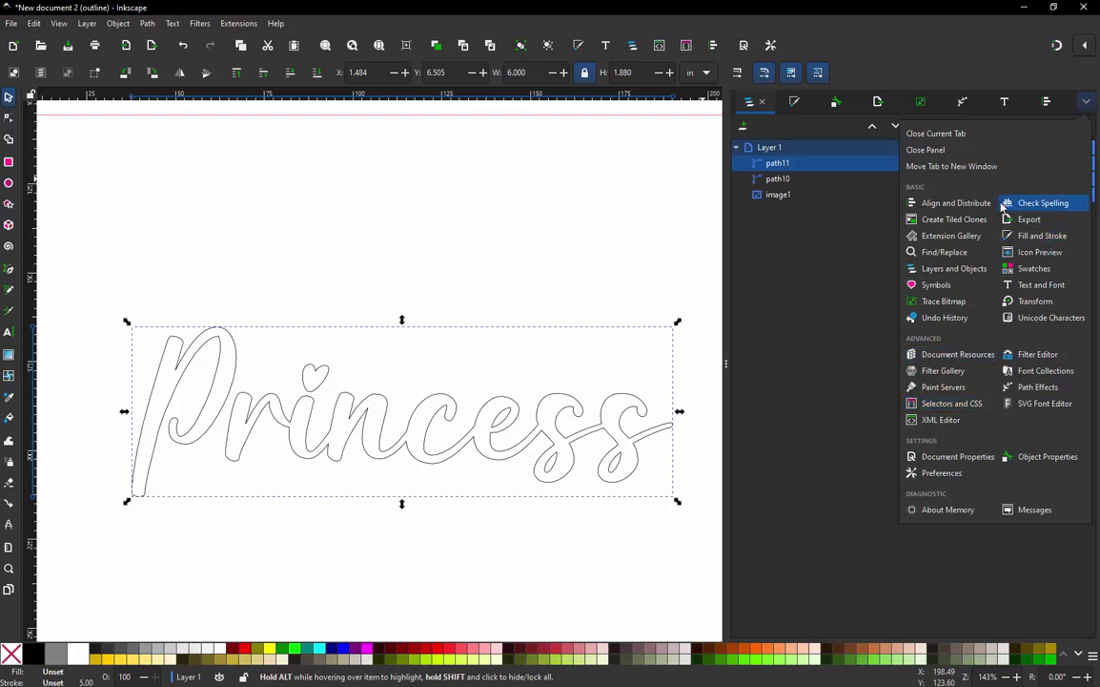
left_click(1036, 385)
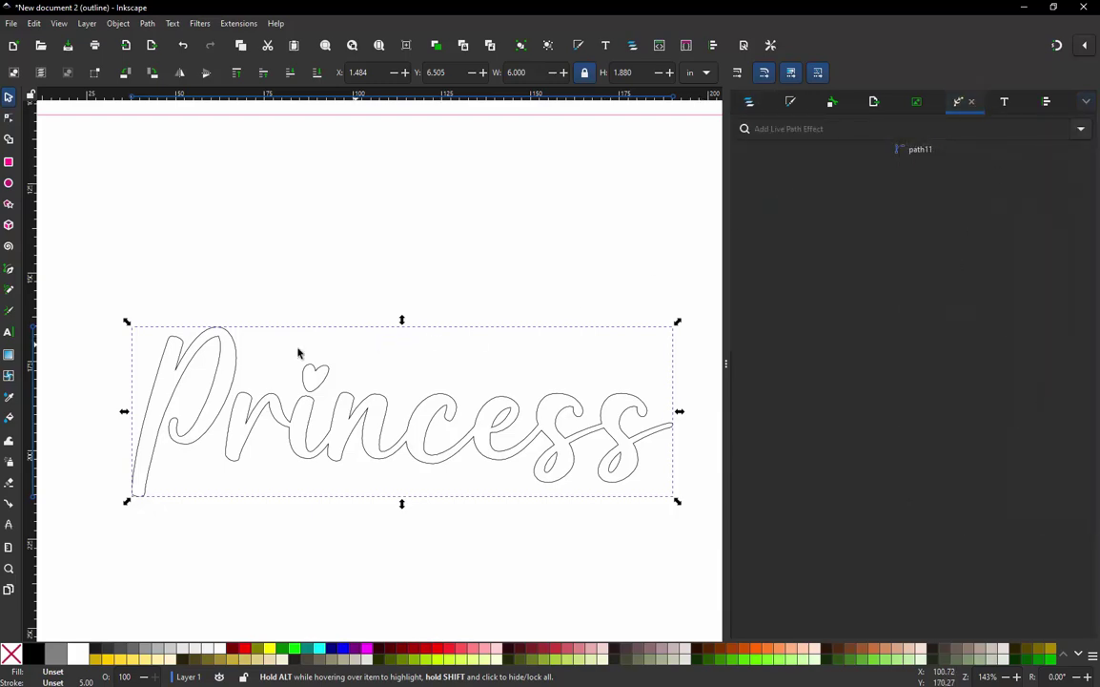
left_click(1084, 131)
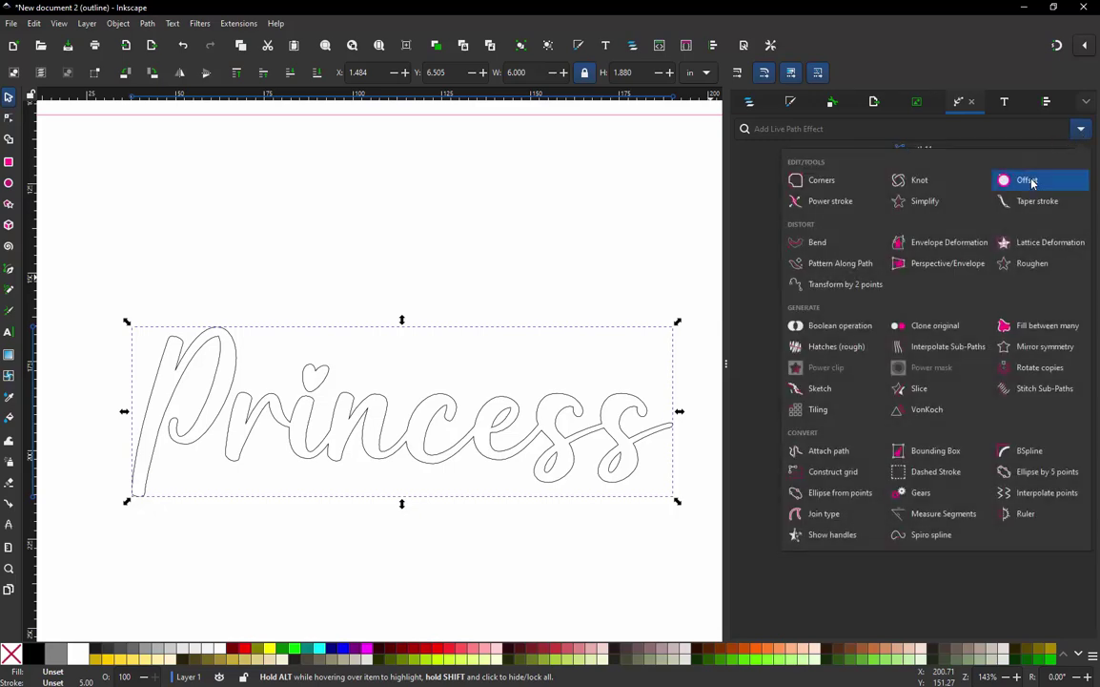
left_click(1032, 182)
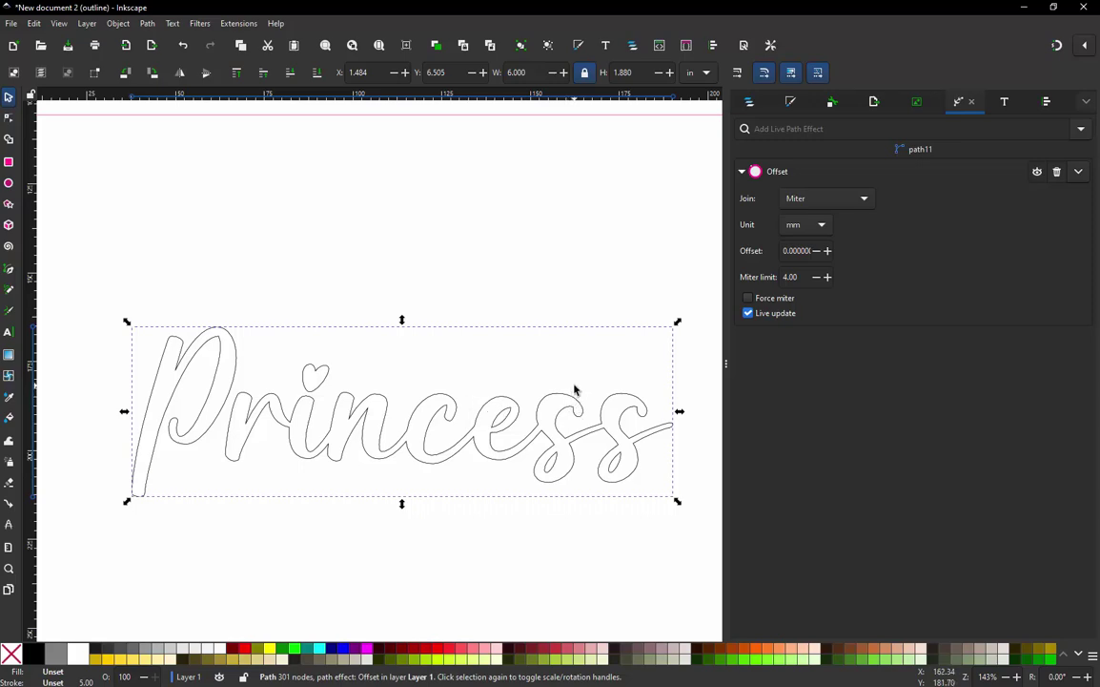
Set the Offset effect's unit to inches, try an offset of 0.75 in, and reduce it to 0.5 in
left_click(822, 226)
left_click(807, 171)
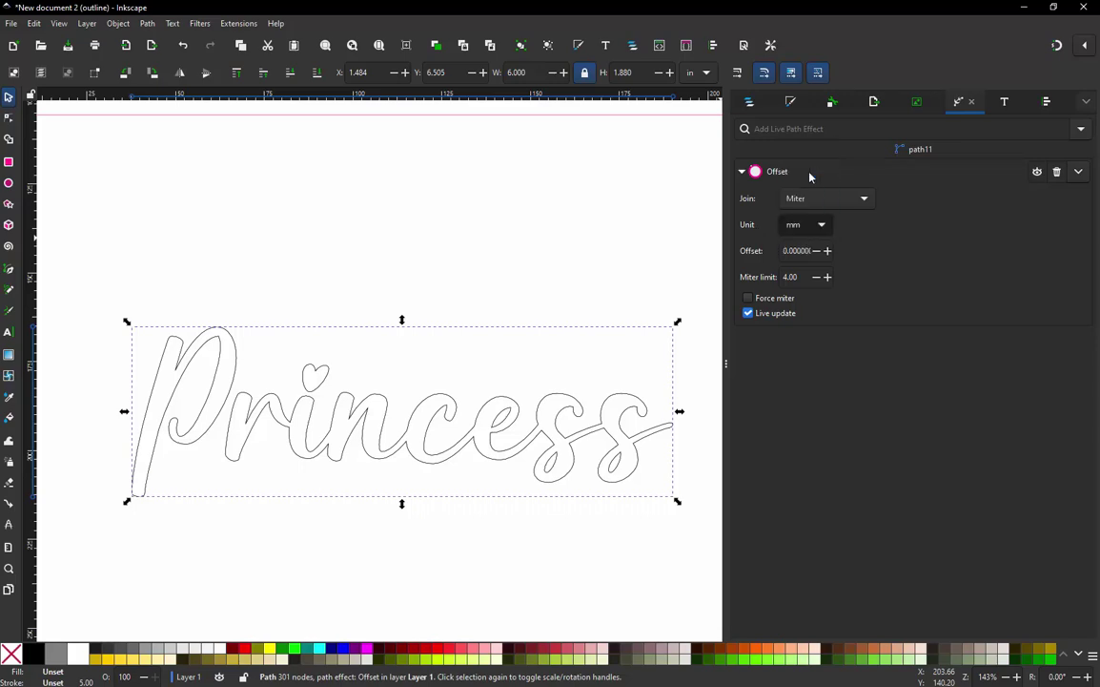
key("ctrl+a")
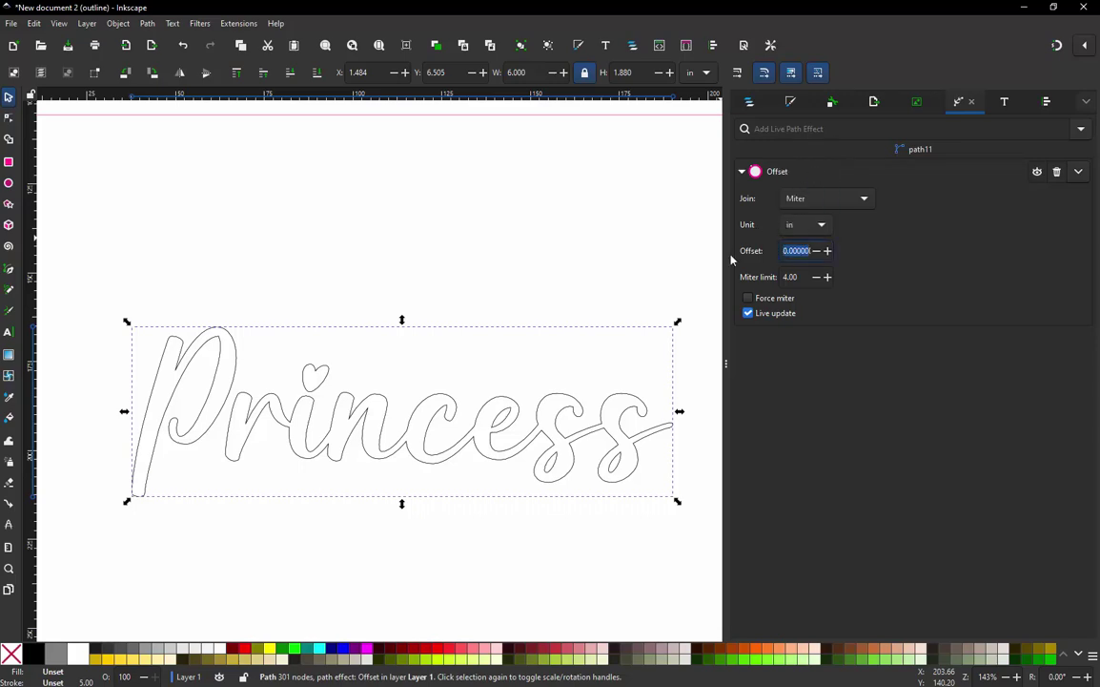
key("BackSpace")
type(".75")
key("Return")
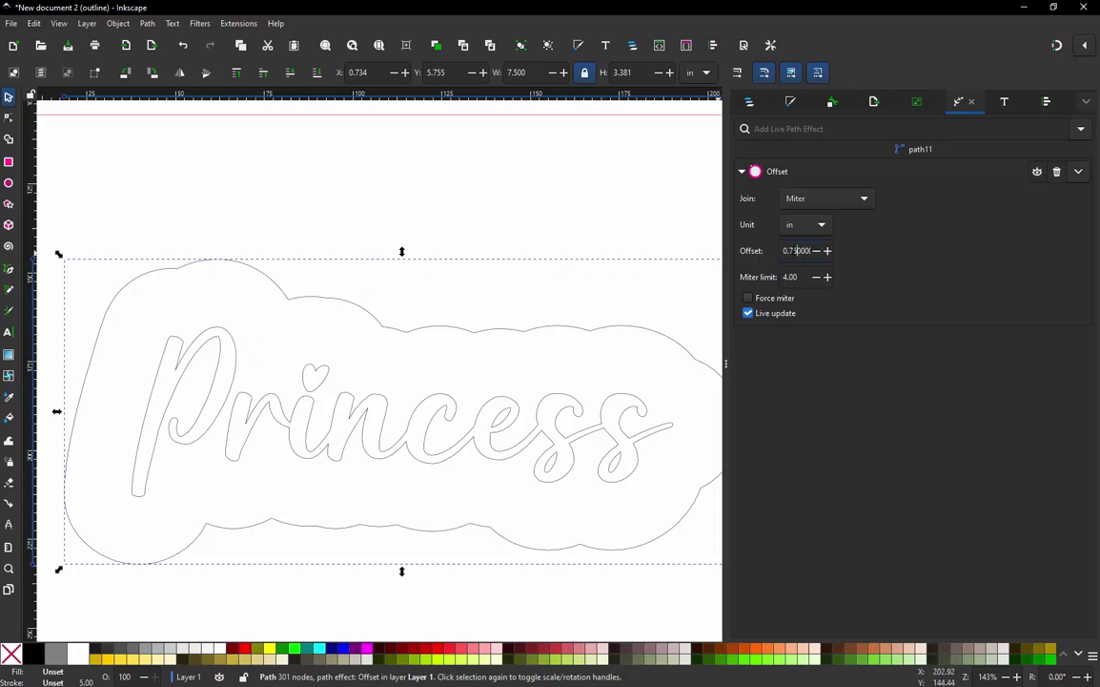
left_click(797, 250)
key("Return")
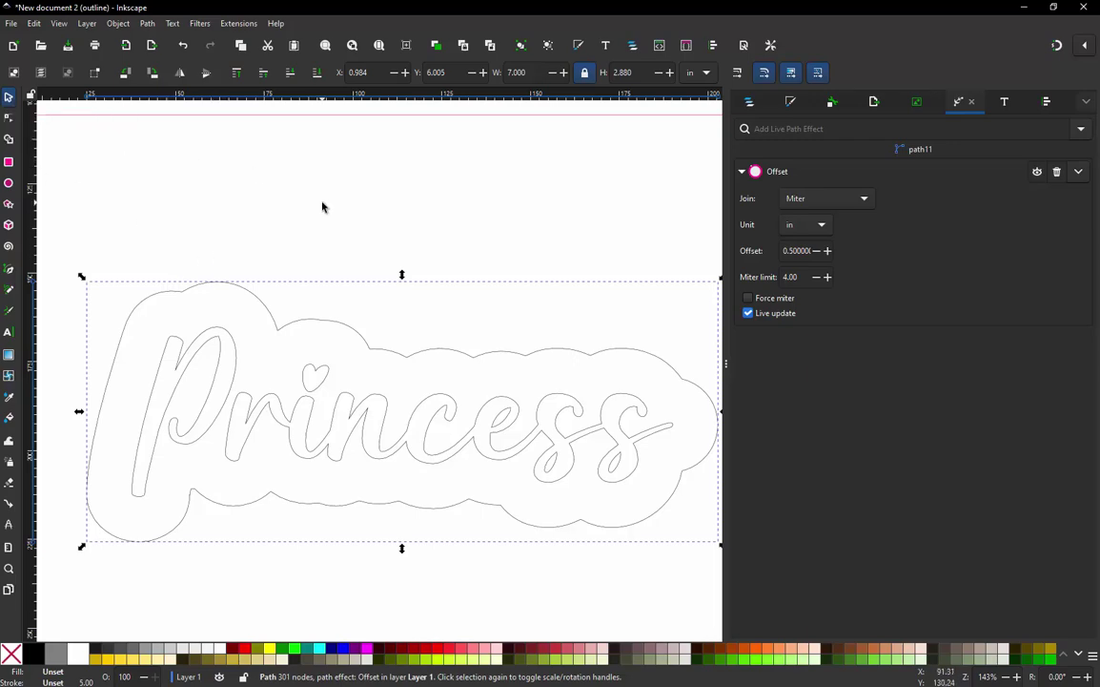
Try widening the offset to about 0.753 in with its on-canvas handle, undo it, and deselect the outline
left_click(9, 118)
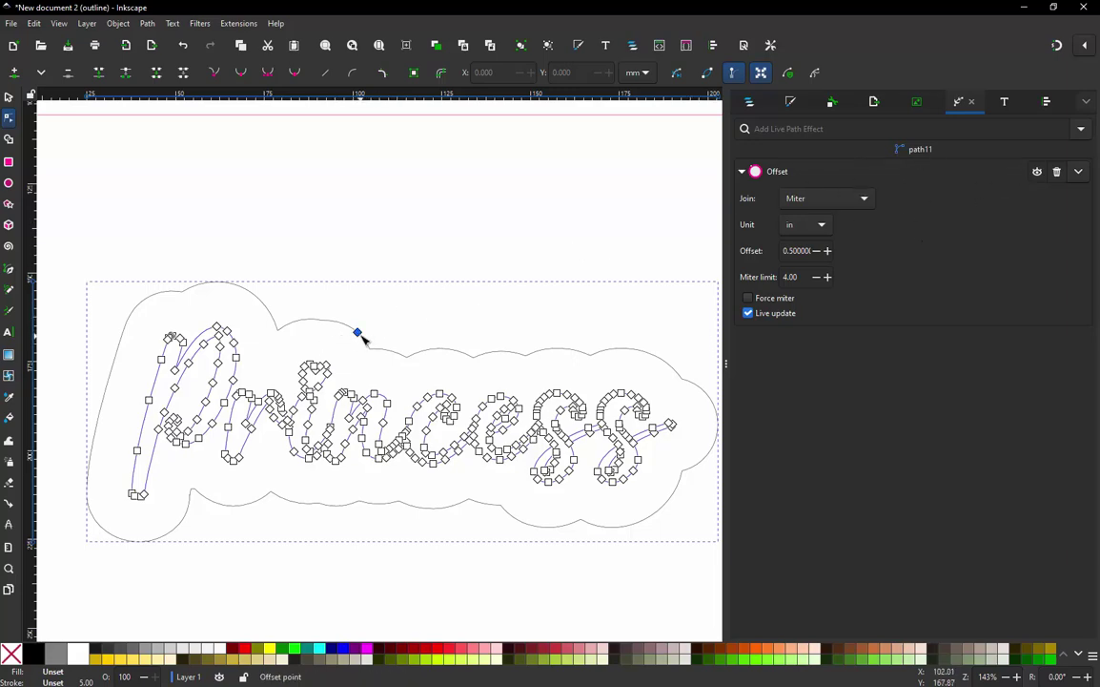
left_click_drag(357, 332, 382, 316)
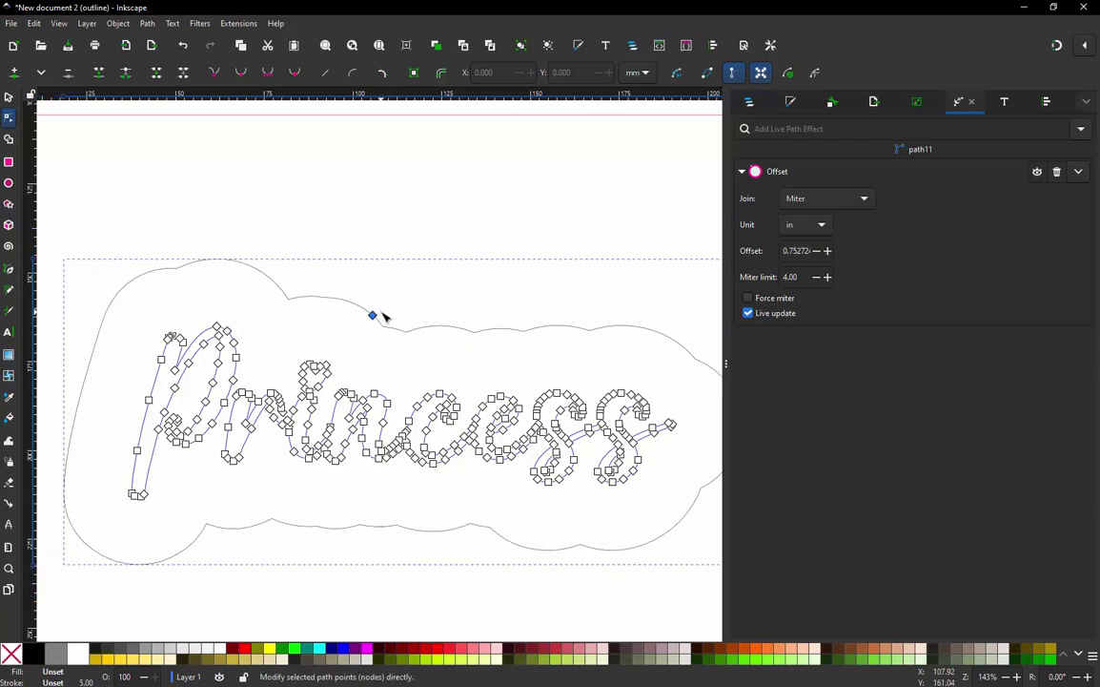
key("ctrl+z")
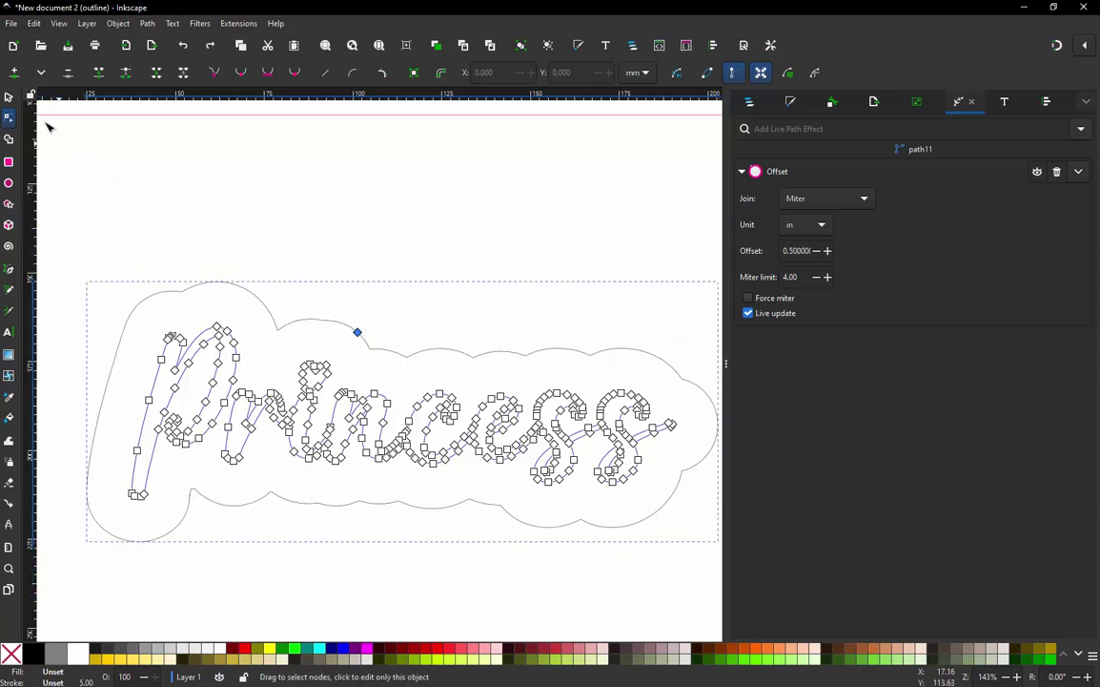
key("s")
left_click(324, 306)
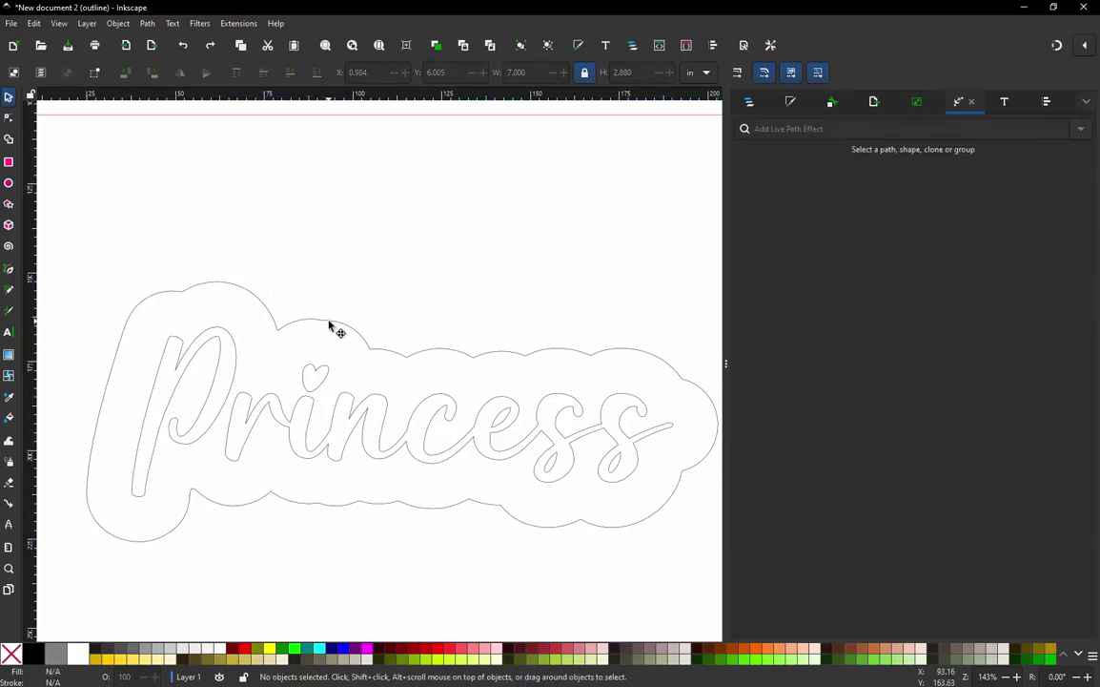
Convert the outline carrying the Offset effect to a regular path
left_click(329, 327)
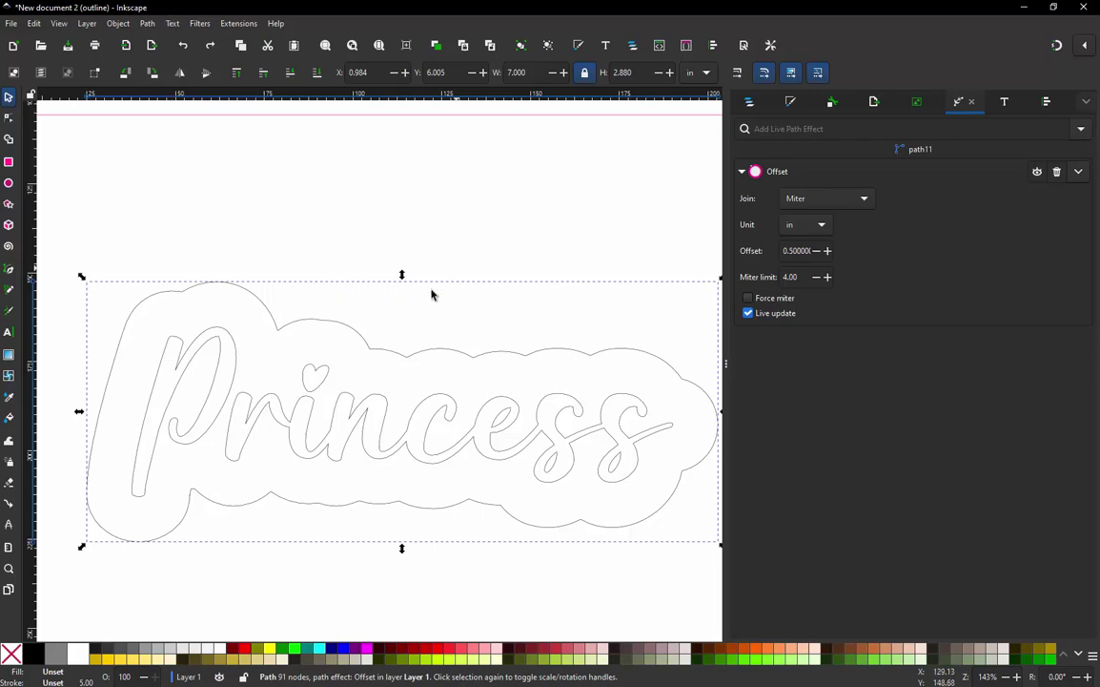
left_click(150, 28)
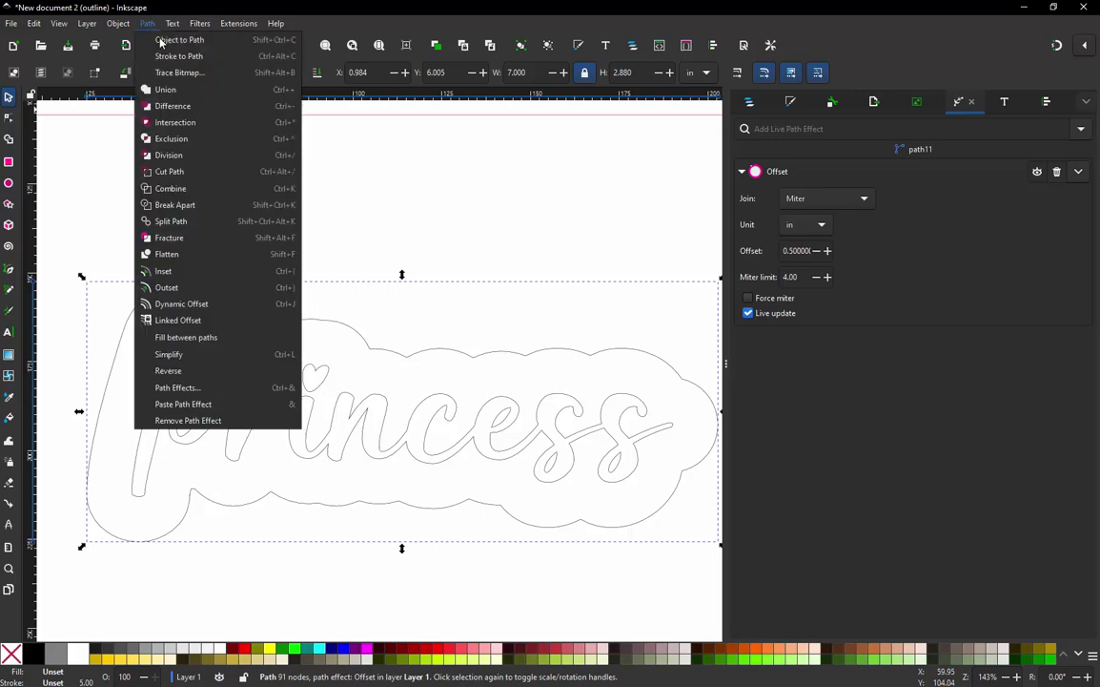
left_click(162, 40)
left_click(298, 184)
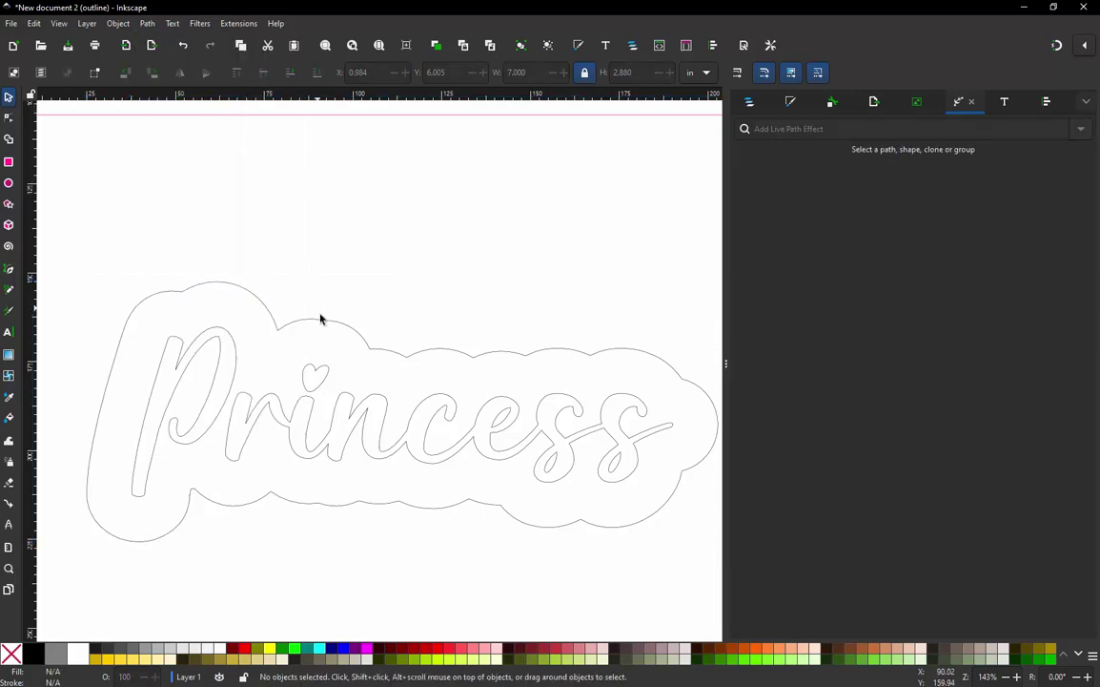
Inspect the nodes of the outer border path around "Princess", and clear the selection
left_click(320, 325)
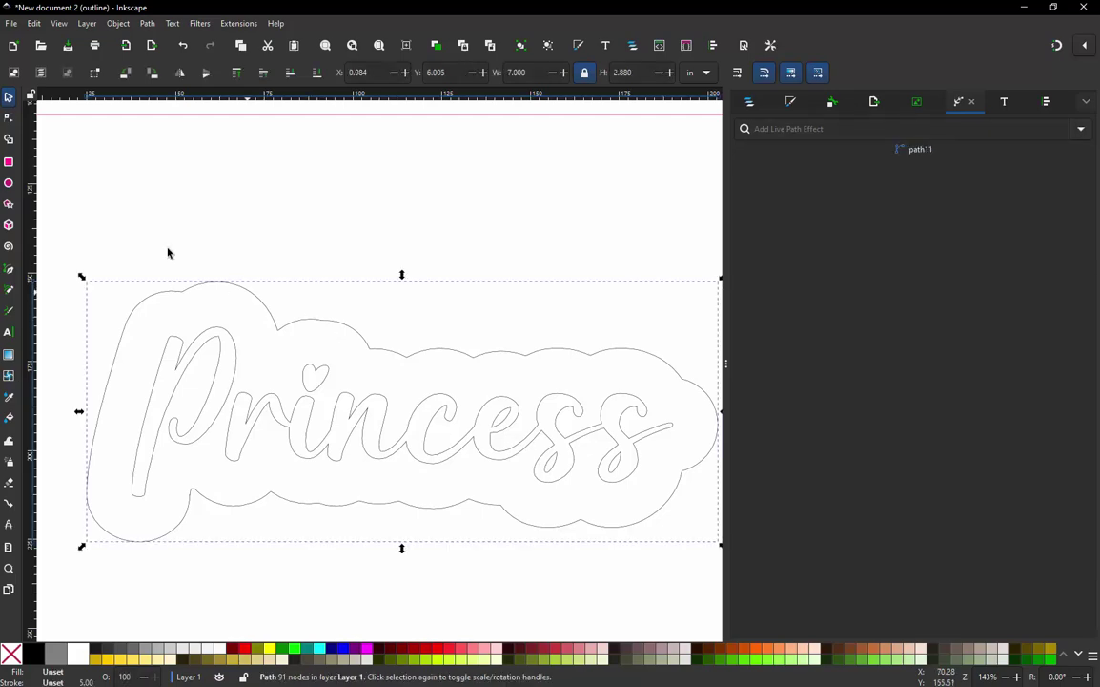
left_click(9, 117)
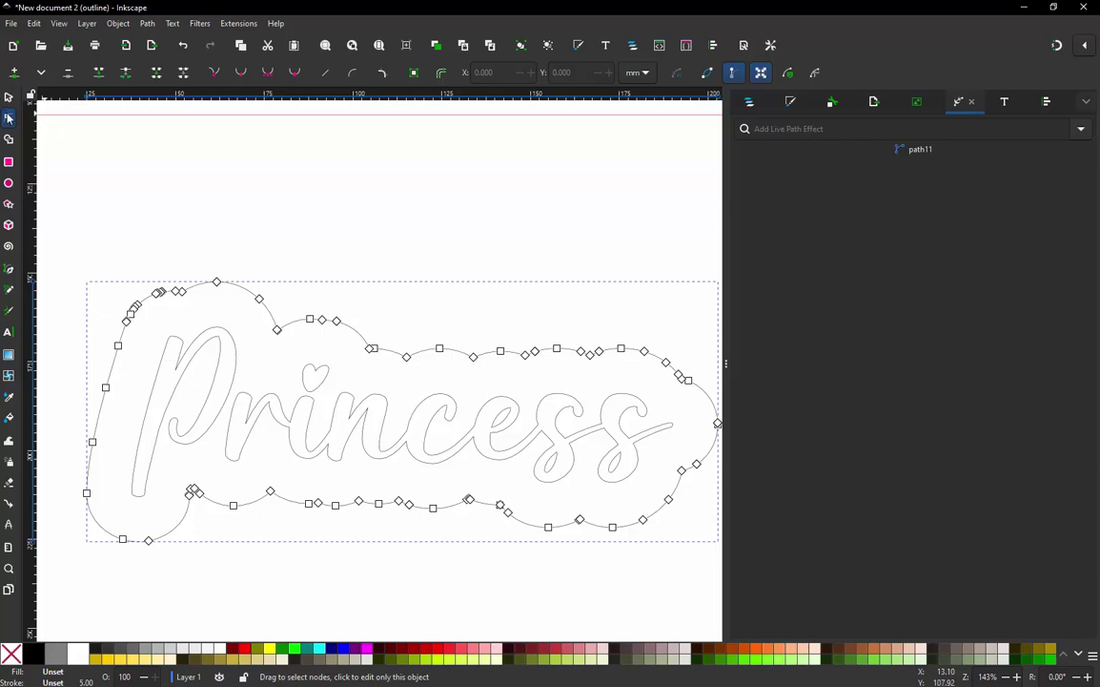
left_click(8, 98)
left_click(273, 230)
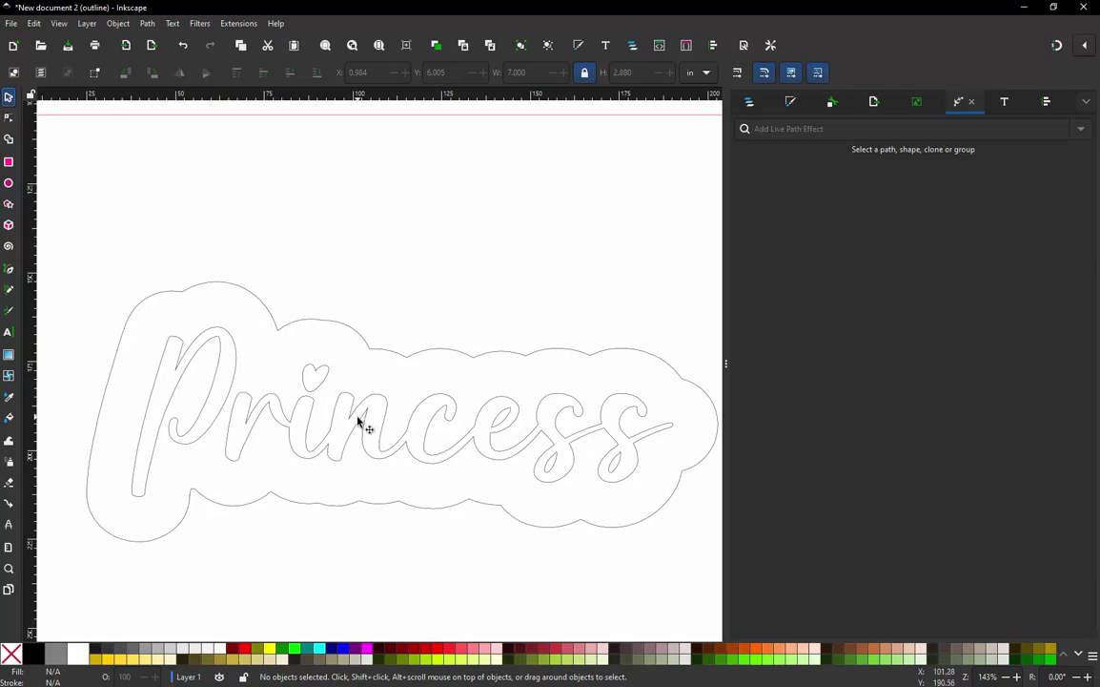
Open the outer border around "Princess" for node editing and examine its node clusters and corners along the upper edge
scroll(384, 412, "down", 1)
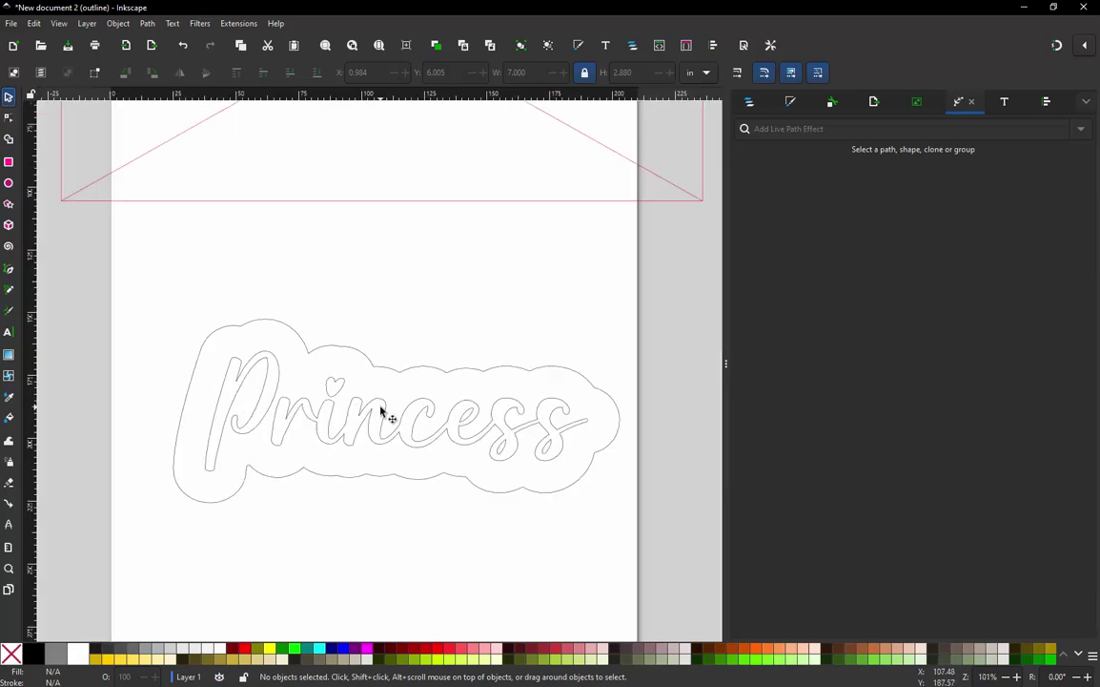
scroll(441, 464, "down", 1)
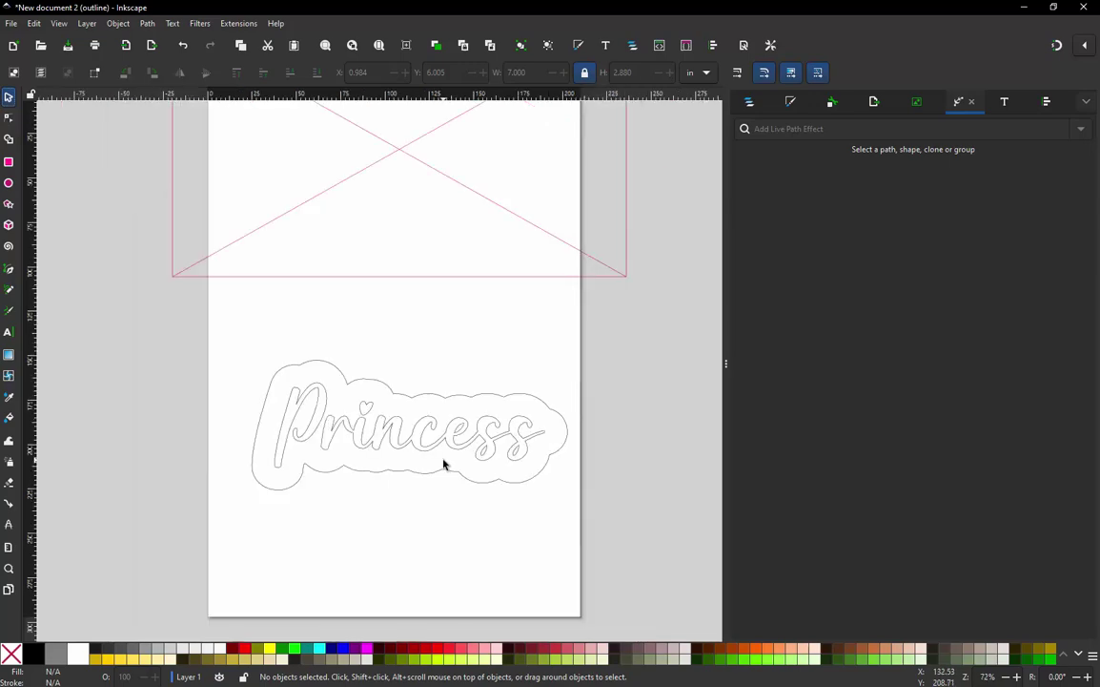
scroll(456, 445, "up", 1)
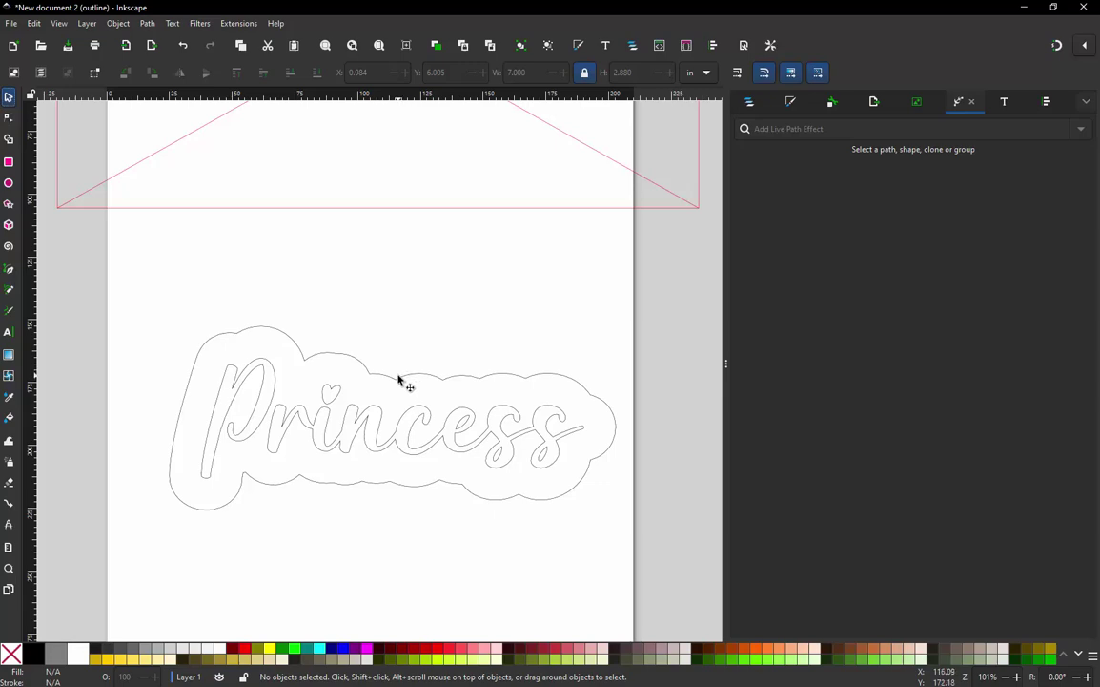
scroll(315, 396, "up", 2)
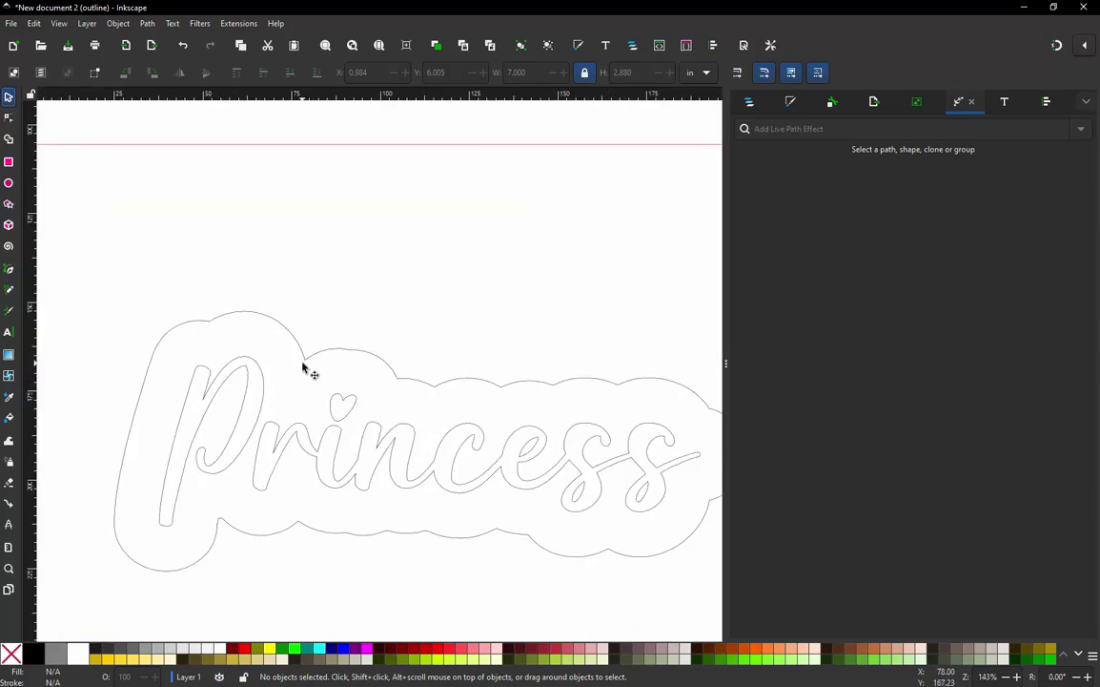
double_click(301, 346)
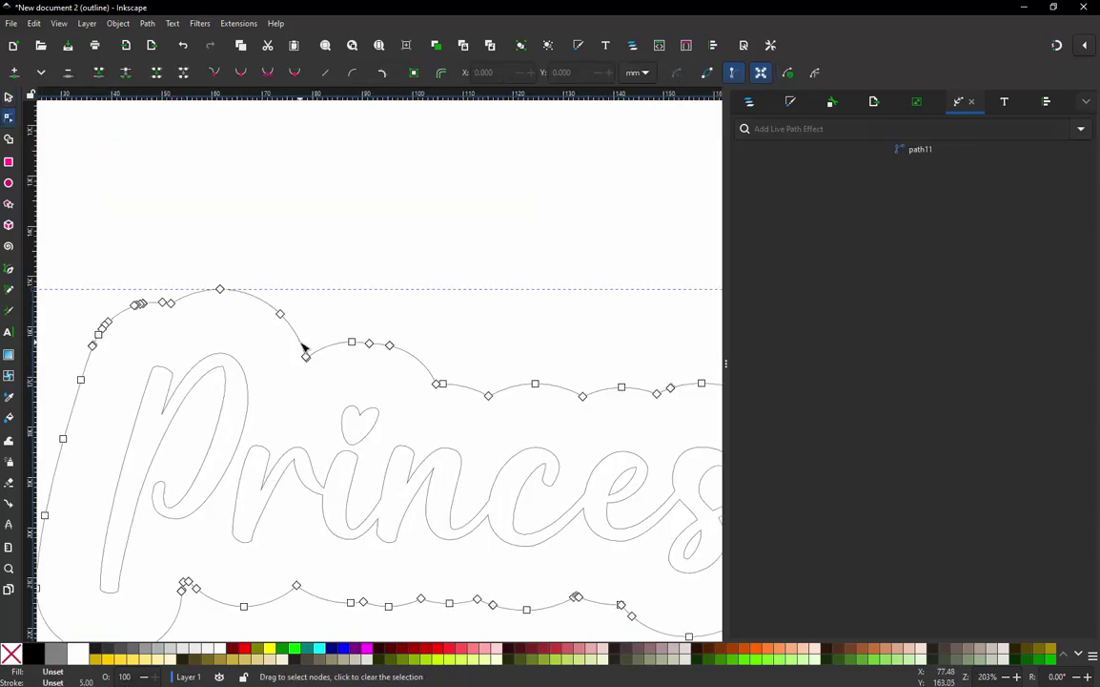
scroll(355, 215, "down", 1)
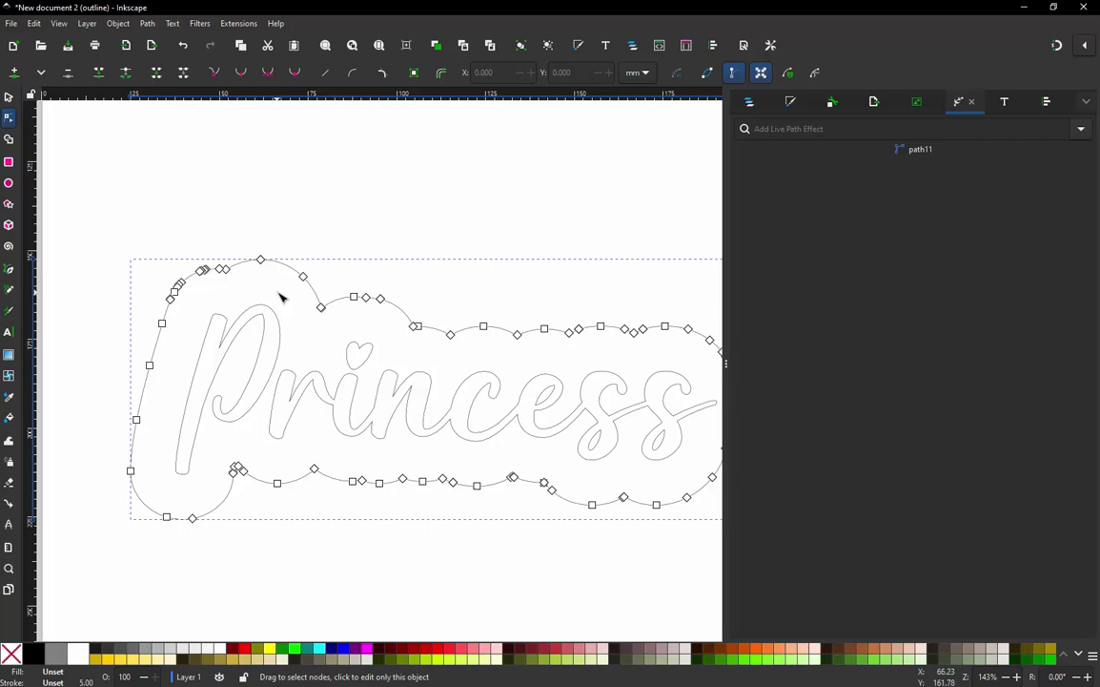
scroll(244, 382, "down", 1)
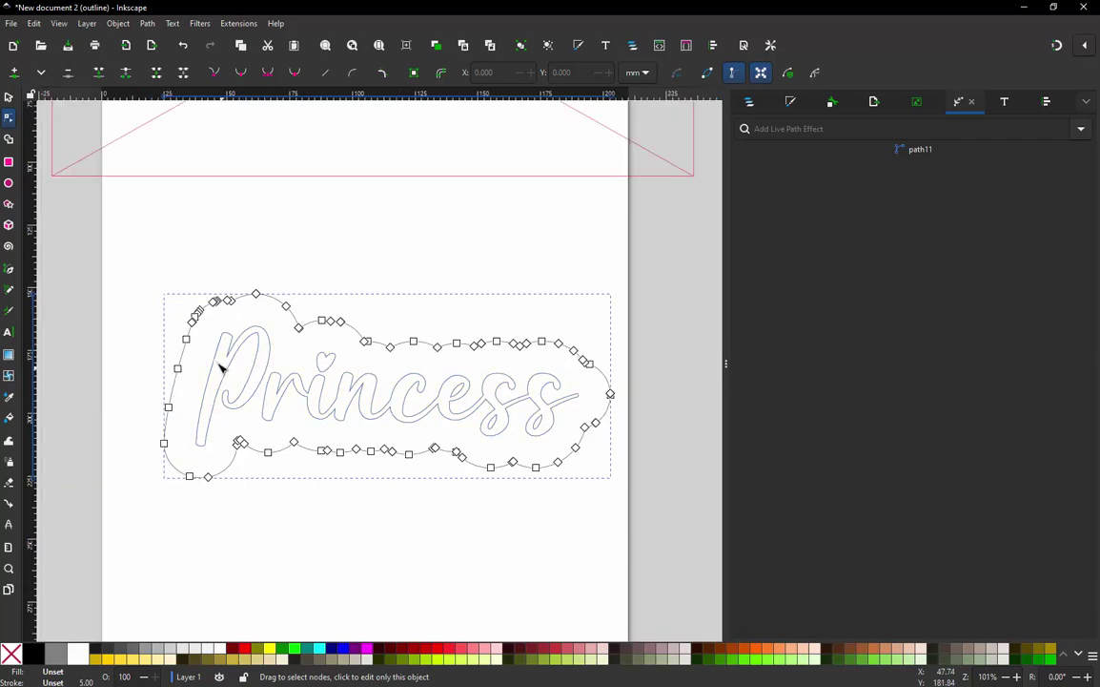
scroll(255, 346, "up", 1)
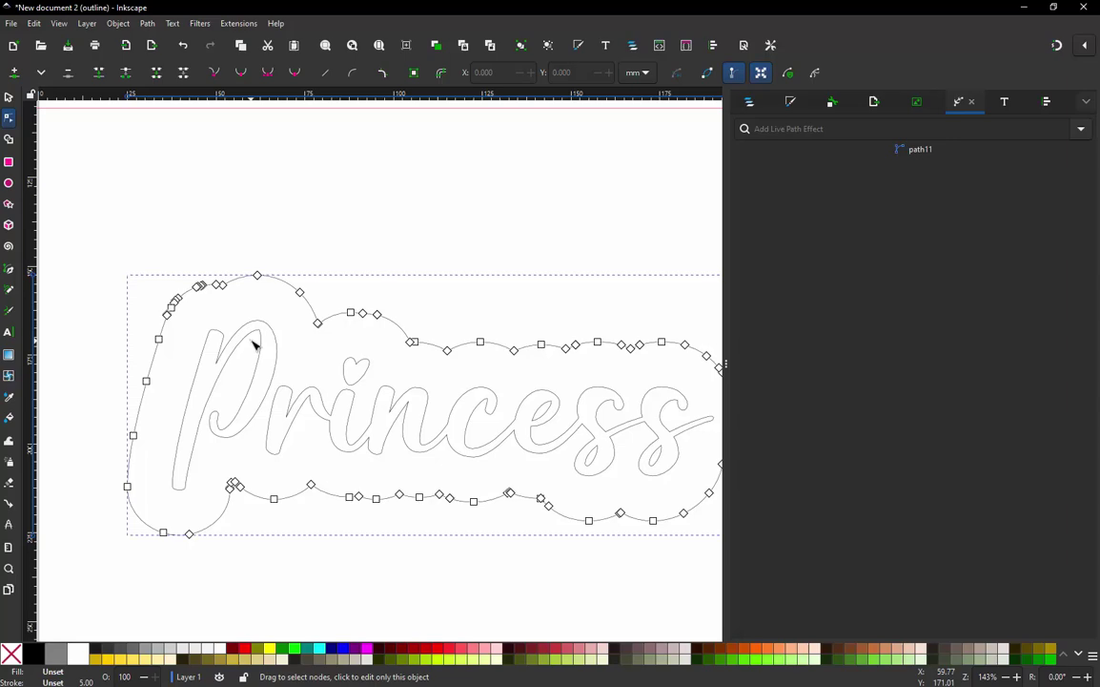
scroll(344, 329, "up", 3)
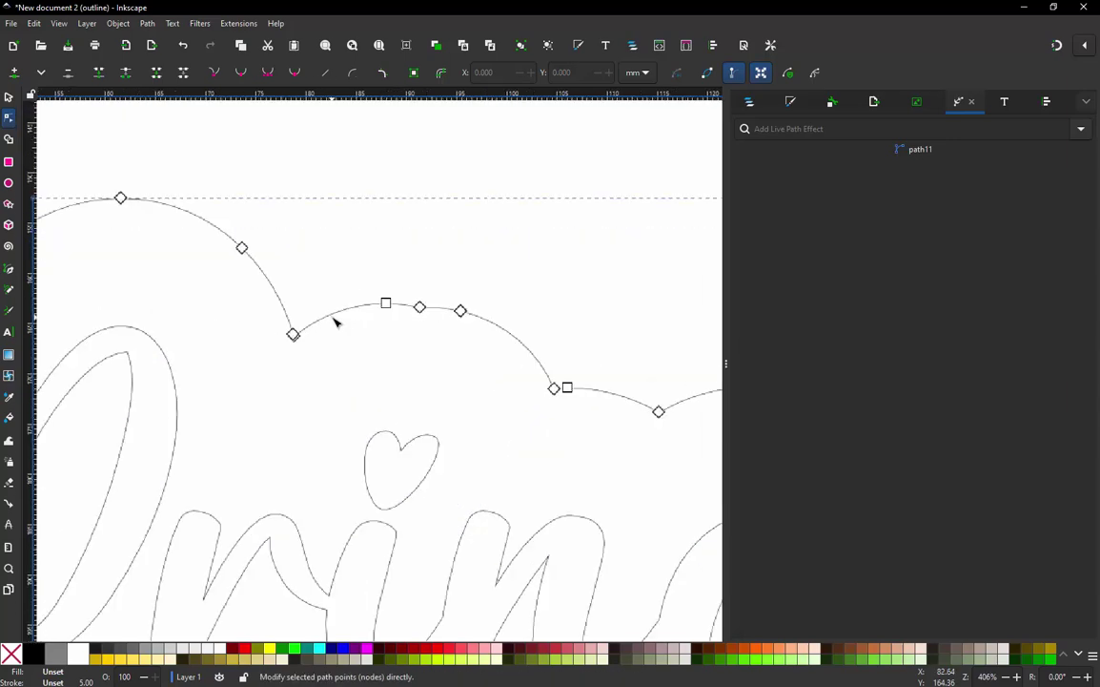
scroll(452, 303, "up", 1)
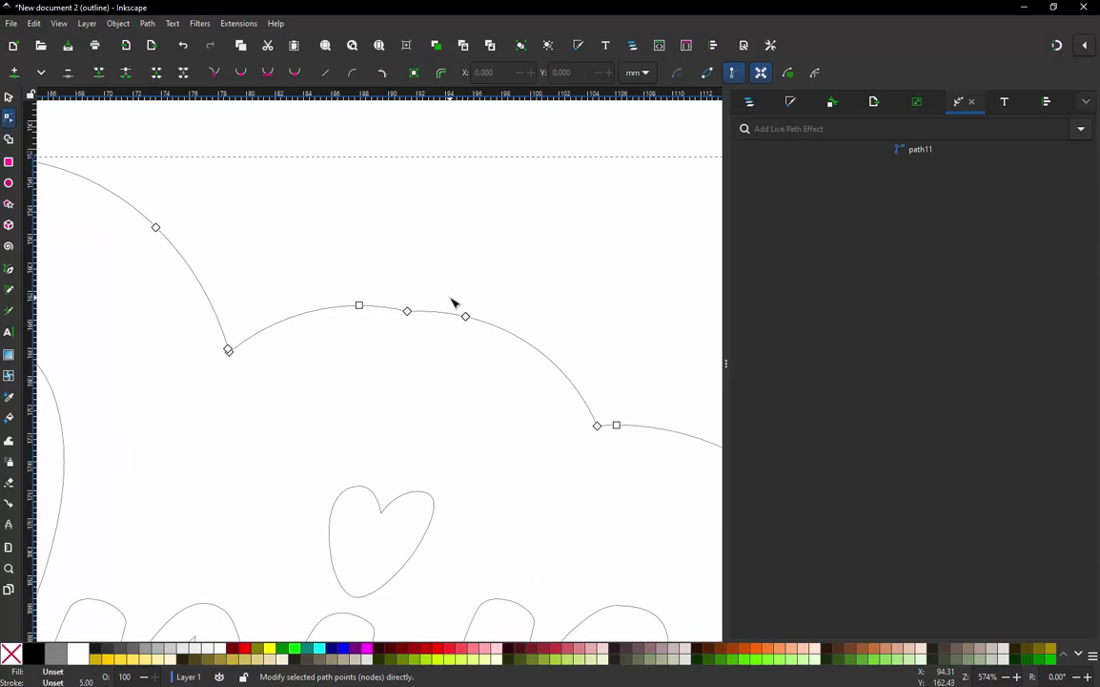
scroll(490, 395, "down", 2)
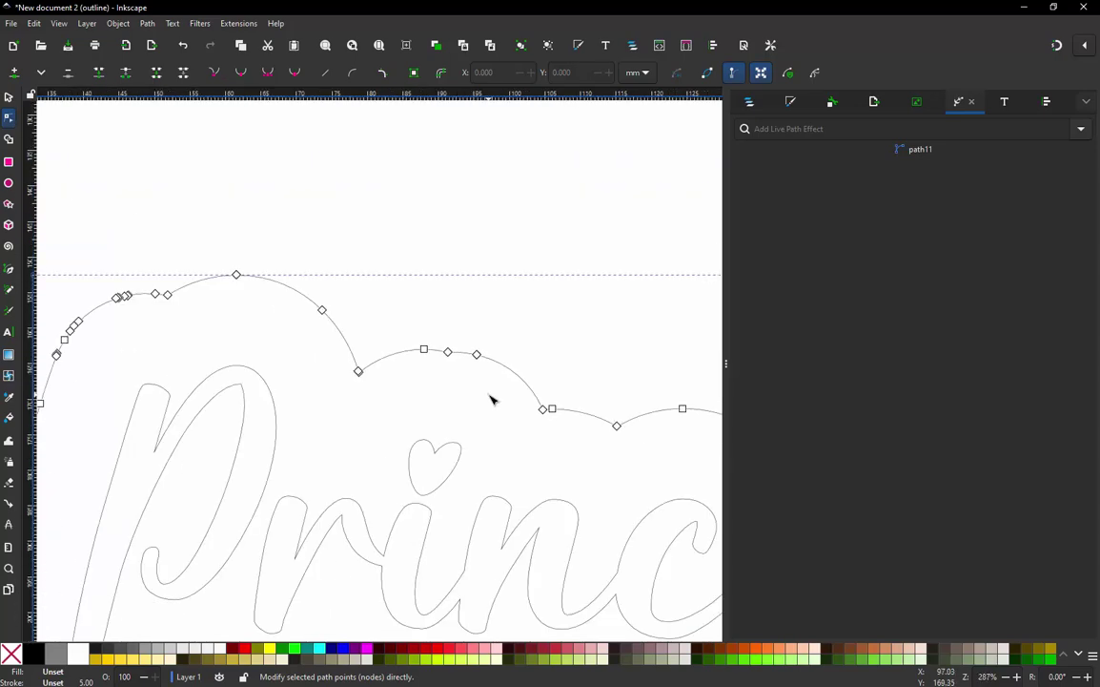
scroll(490, 399, "down", 1)
left_click(256, 322)
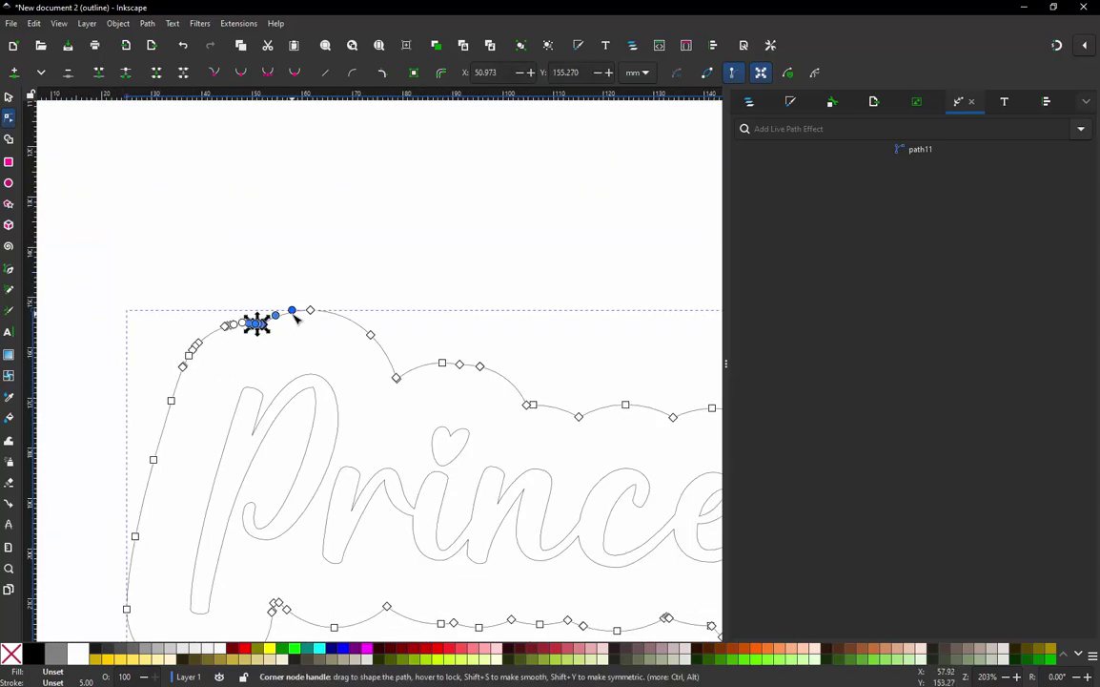
left_click(255, 298)
scroll(324, 382, "up", 1)
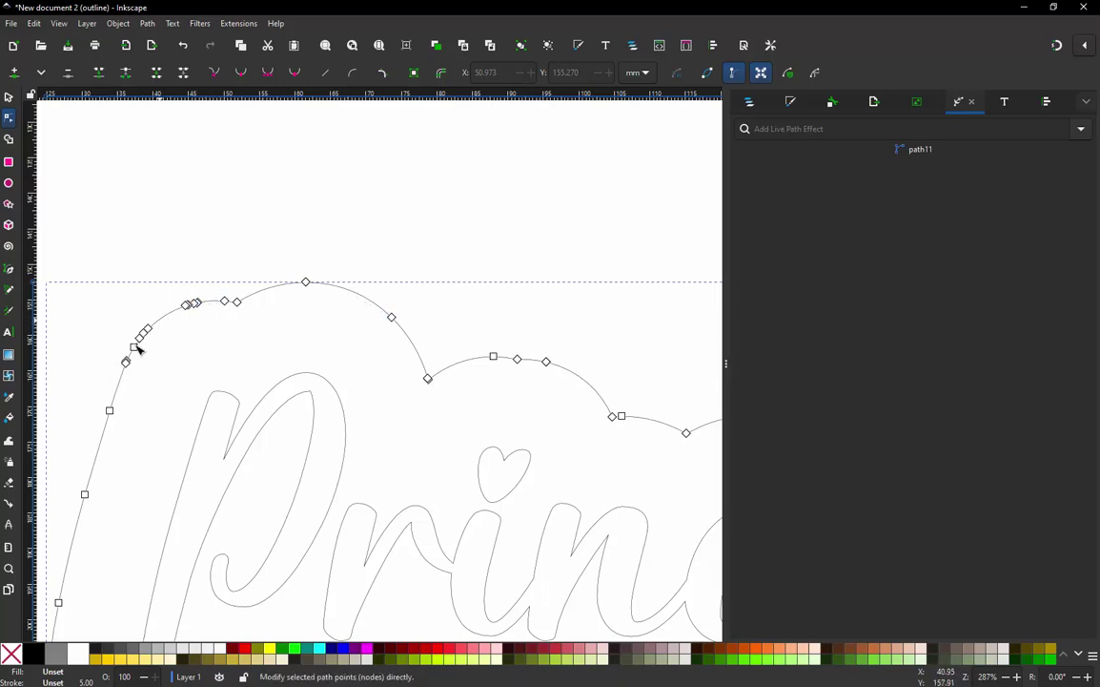
scroll(467, 324, "down", 1)
scroll(257, 363, "down", 1)
scroll(341, 303, "up", 2)
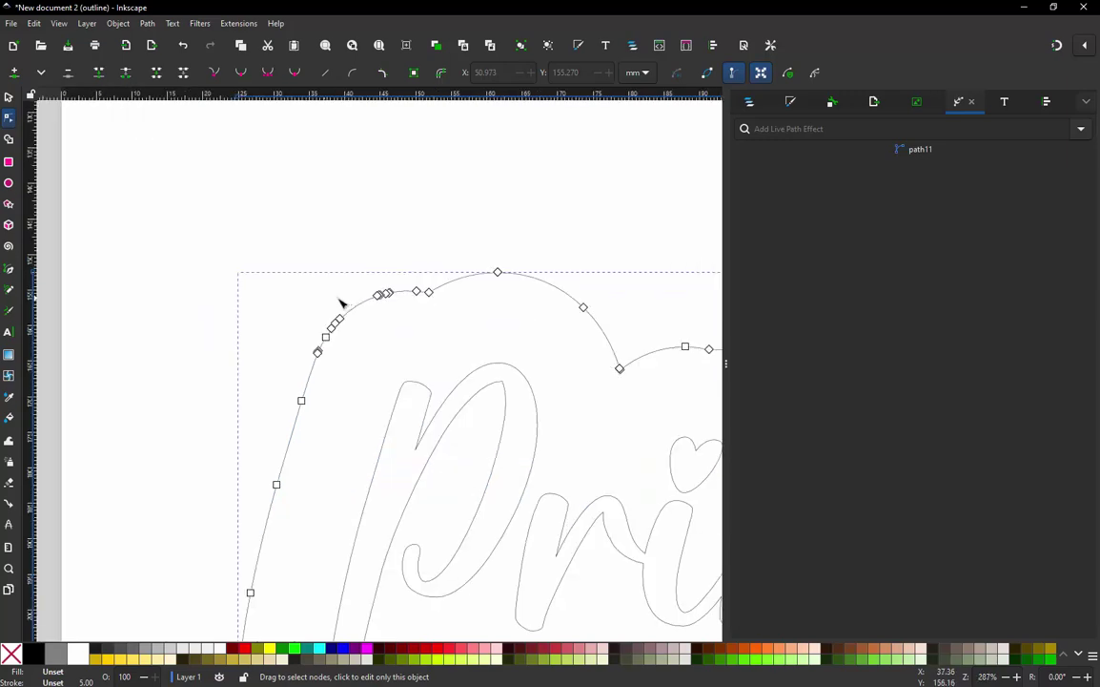
scroll(437, 272, "up", 1)
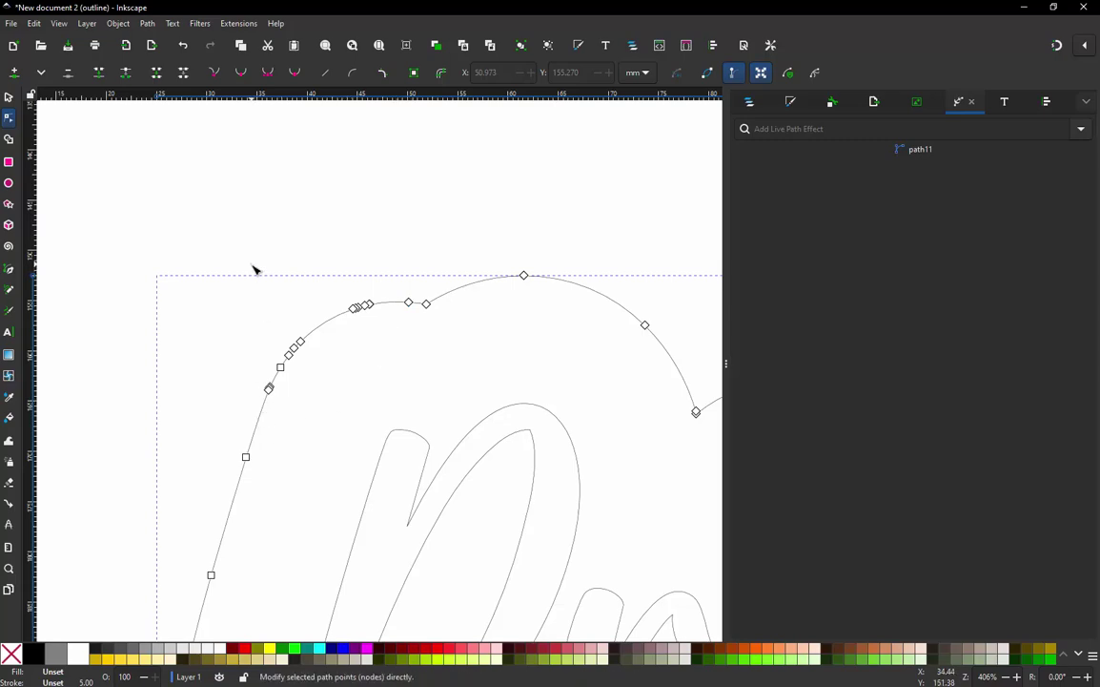
Reopen the outer border for node editing and delete five redundant nodes along the rounded upper-left curve around the P
left_click(8, 97)
left_click(390, 297)
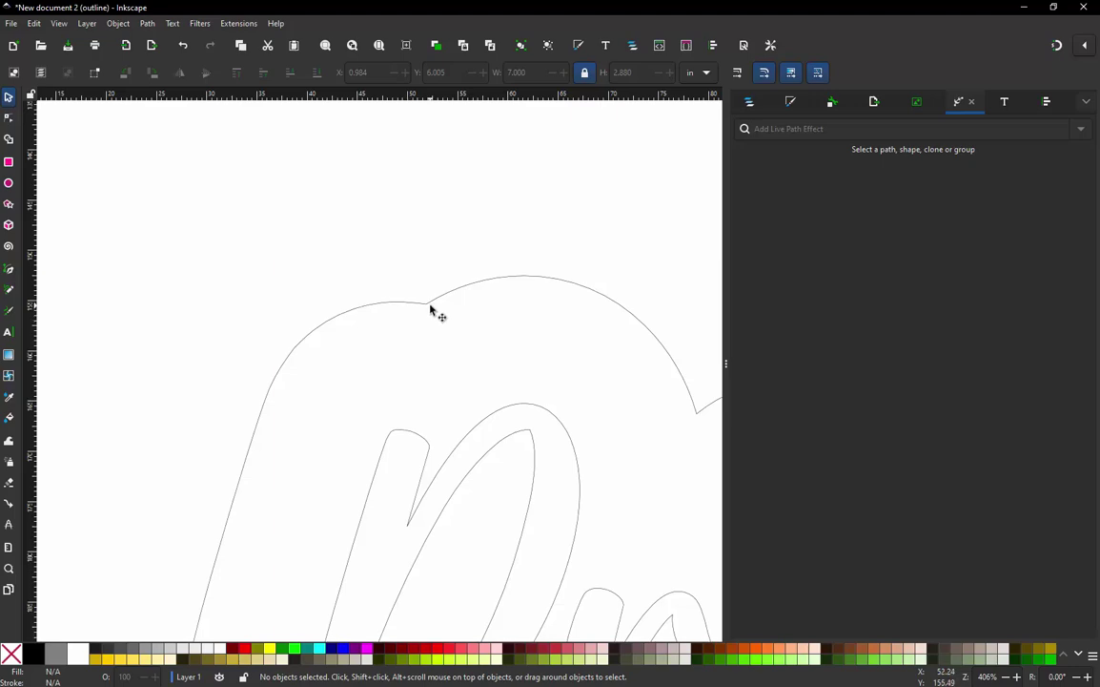
left_click(430, 307)
double_click(430, 308)
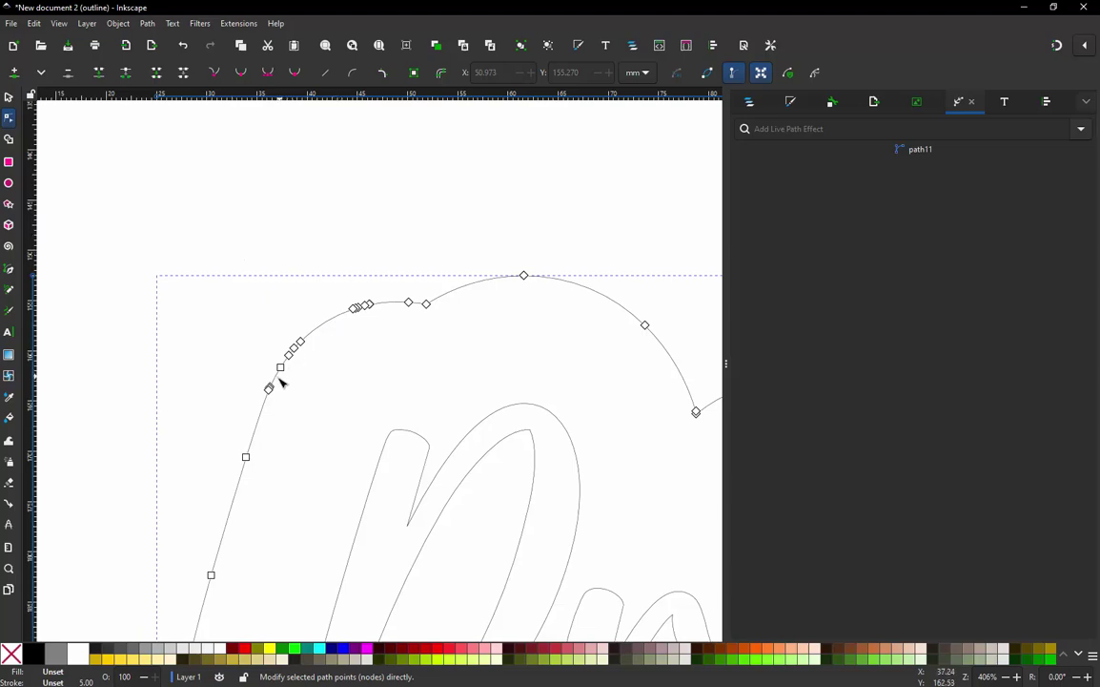
left_click(408, 303)
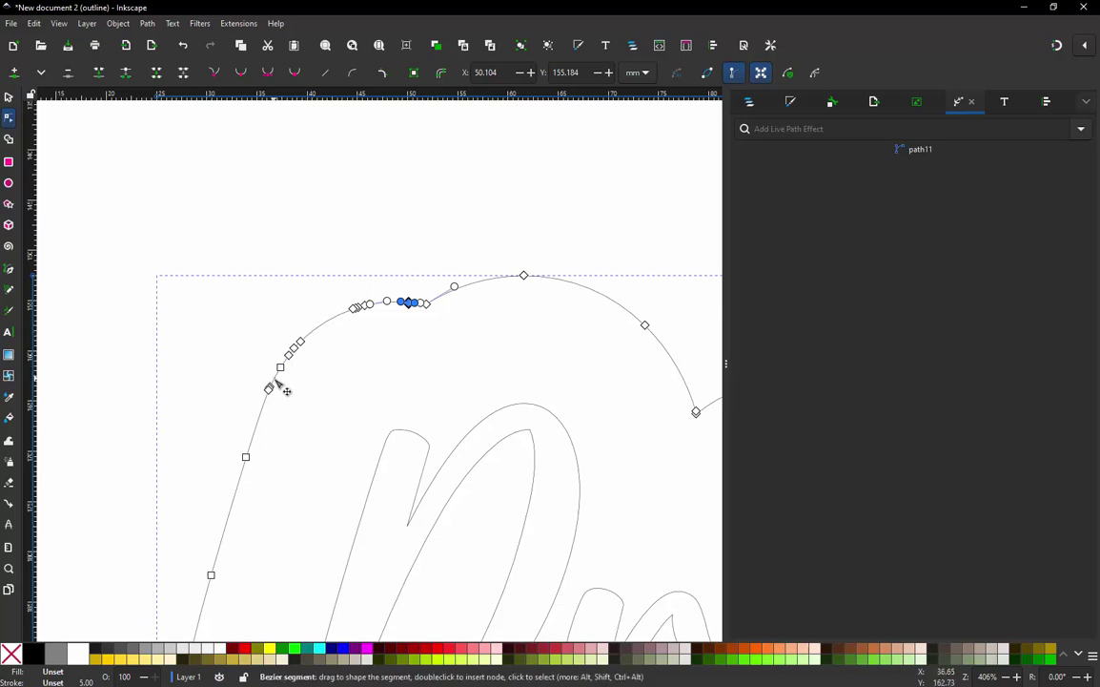
left_click(302, 248)
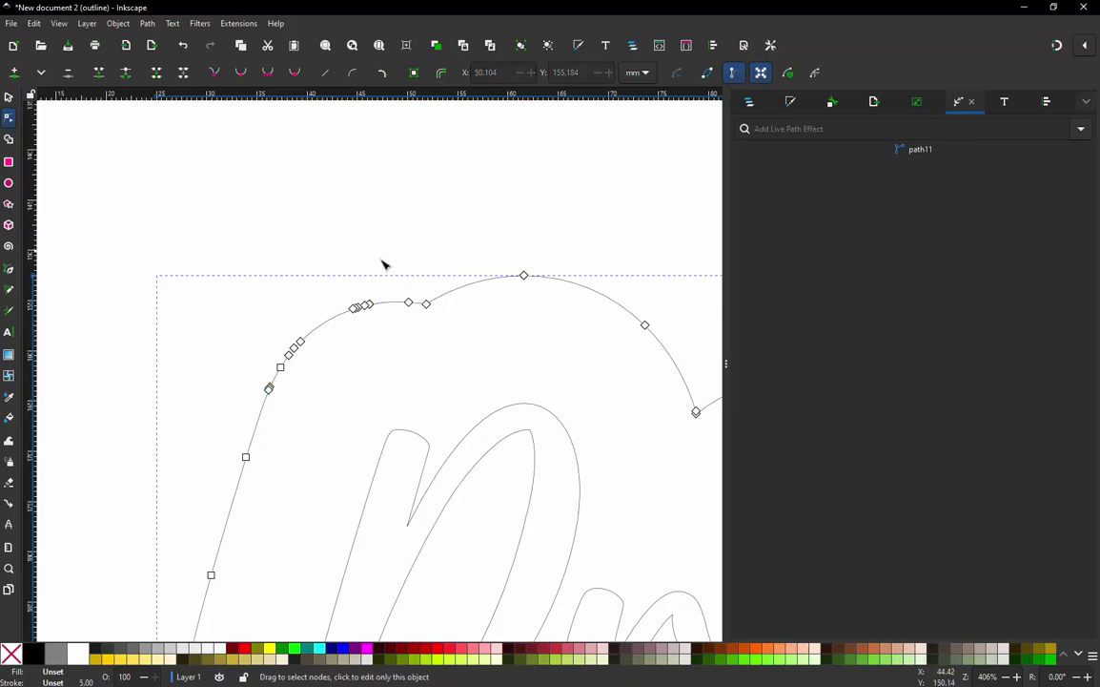
left_click(410, 304, "ctrl+alt")
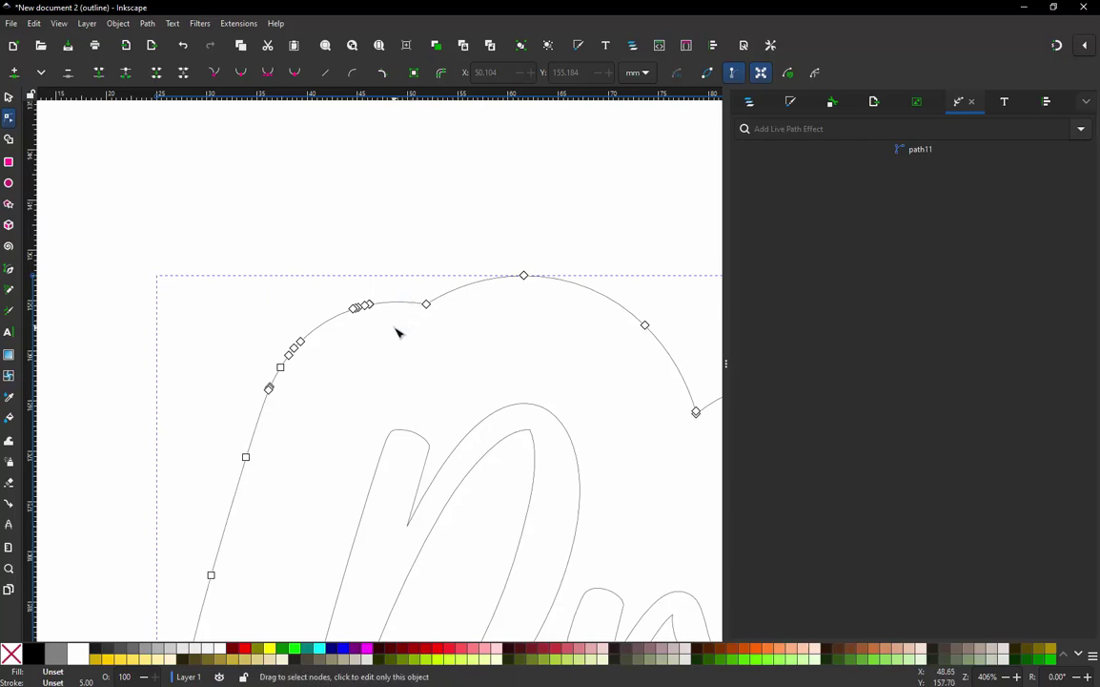
left_click(281, 367, "ctrl+alt")
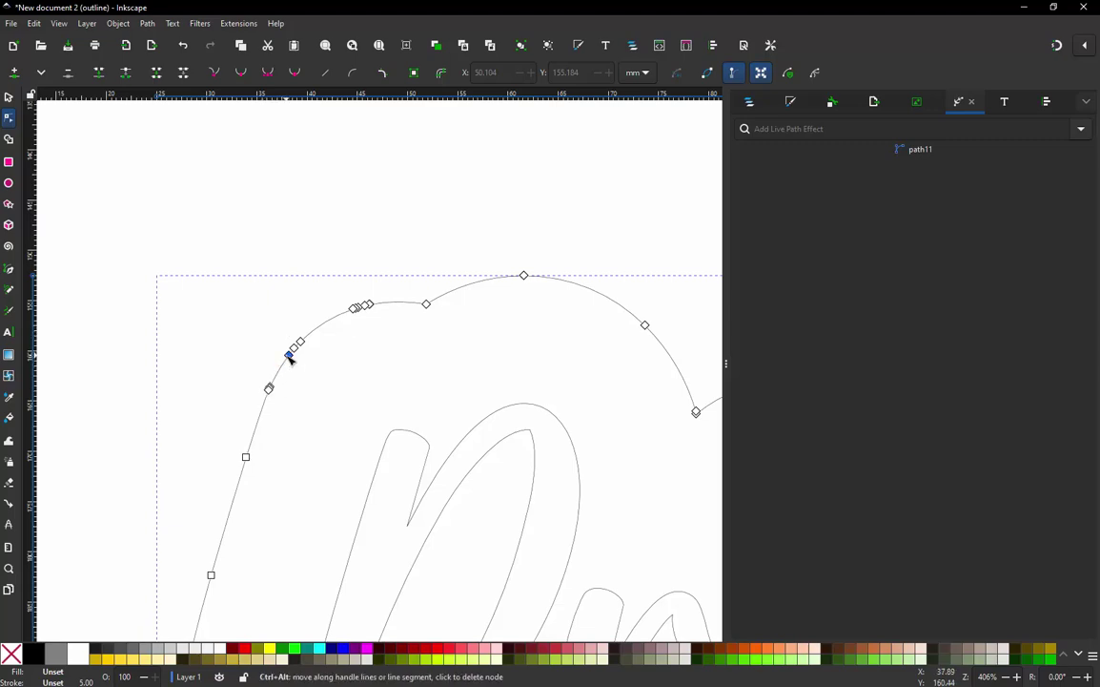
left_click(289, 355, "ctrl+alt")
left_click(295, 349, "ctrl+alt")
left_click(300, 341, "ctrl+alt")
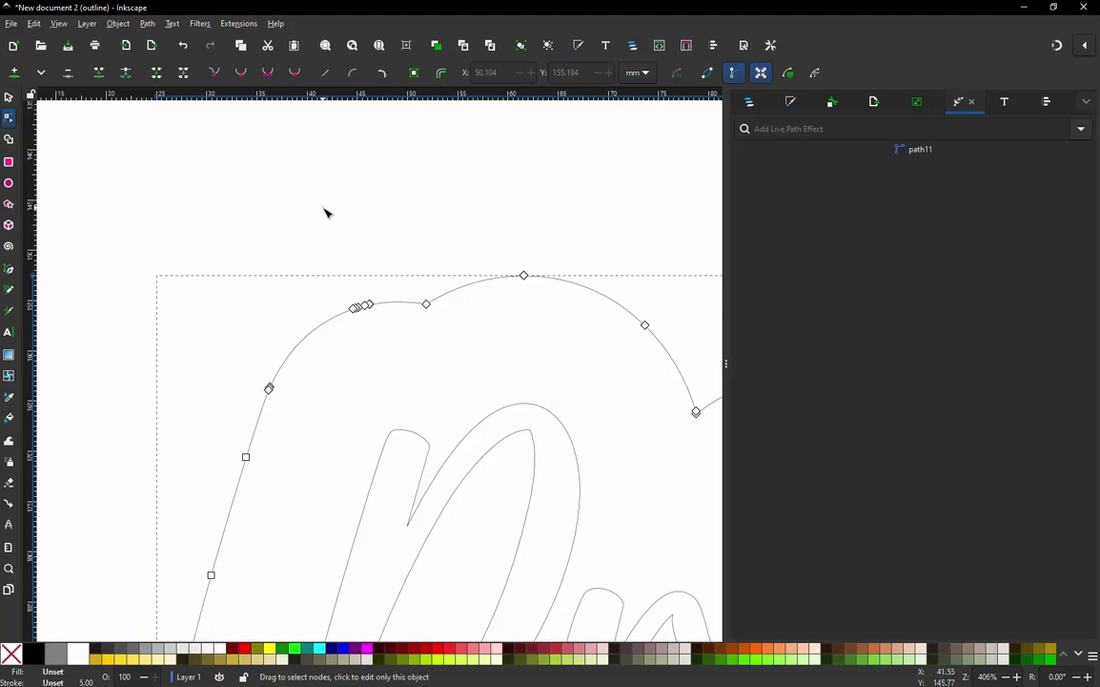
Try deleting all the remaining clustered nodes on the border's upper-left curve at once, and undo the deletion
mouse_move(323, 208)
left_mouse_down()
mouse_move(387, 255)
mouse_move(394, 289)
mouse_move(396, 311)
mouse_move(355, 388)
mouse_move(305, 408)
mouse_move(237, 407)
mouse_move(208, 276)
left_mouse_up()
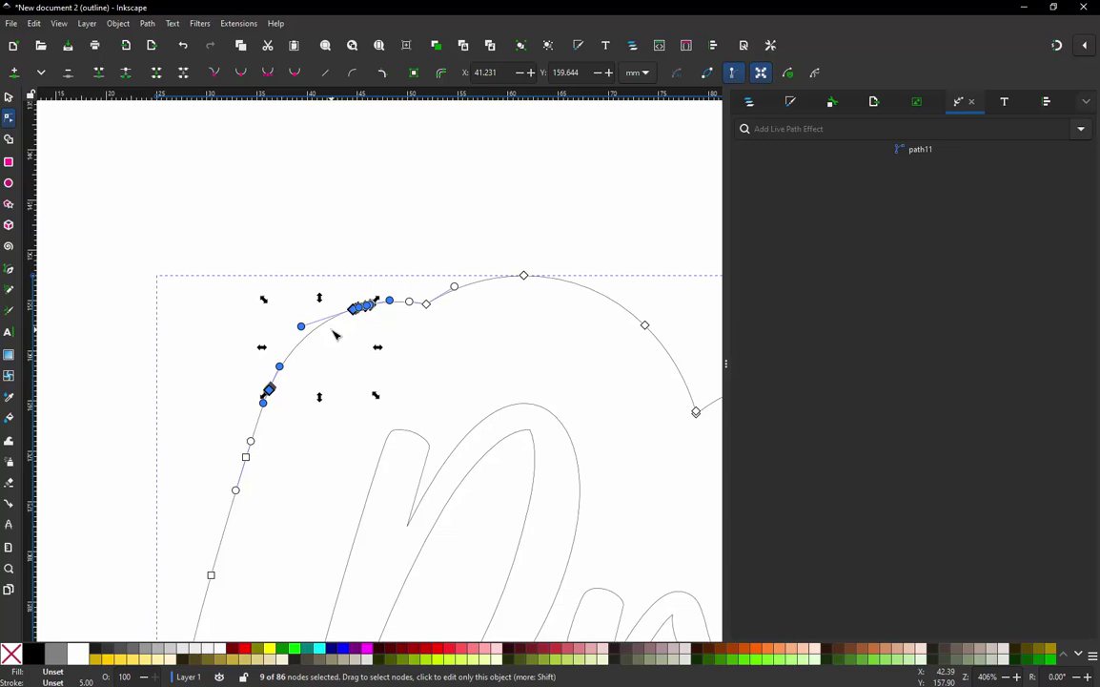
key("Delete")
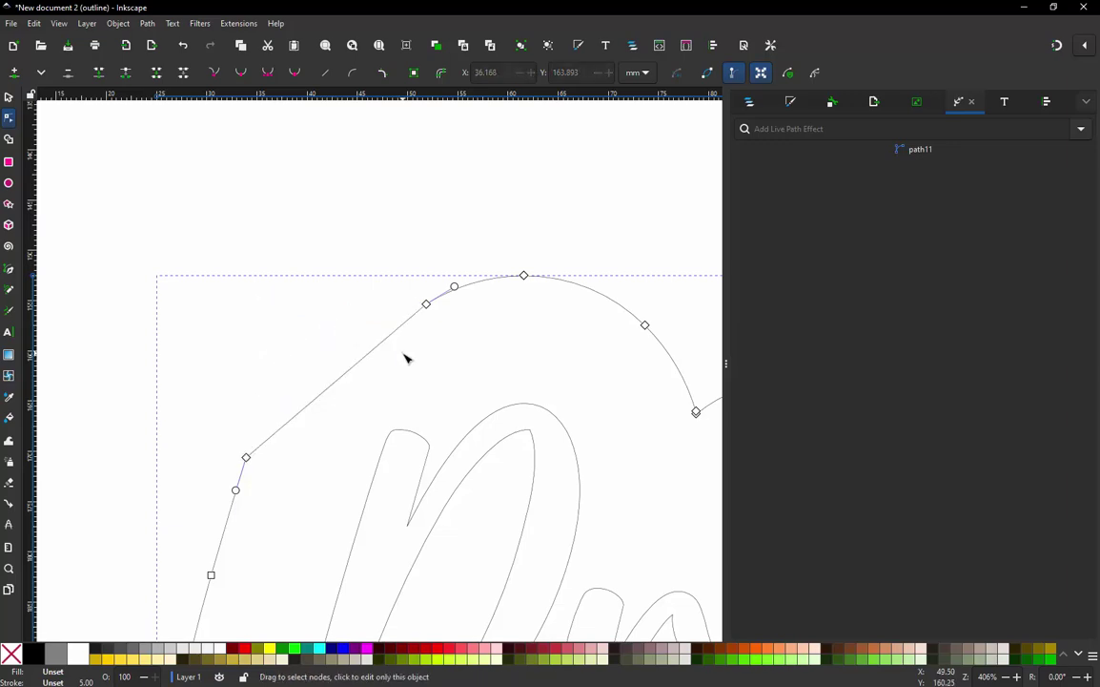
key("ctrl+z")
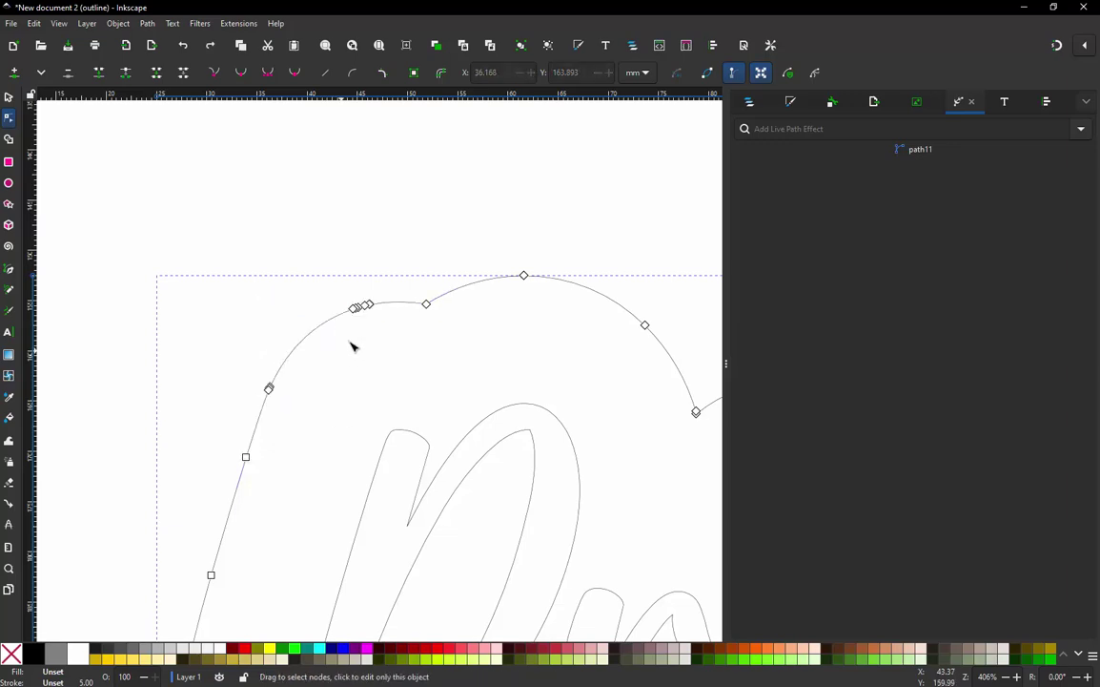
Delete the remaining clustered nodes on the border's upper-left curve one at a time, keeping the curve's shape
left_click(318, 268)
left_click(356, 309)
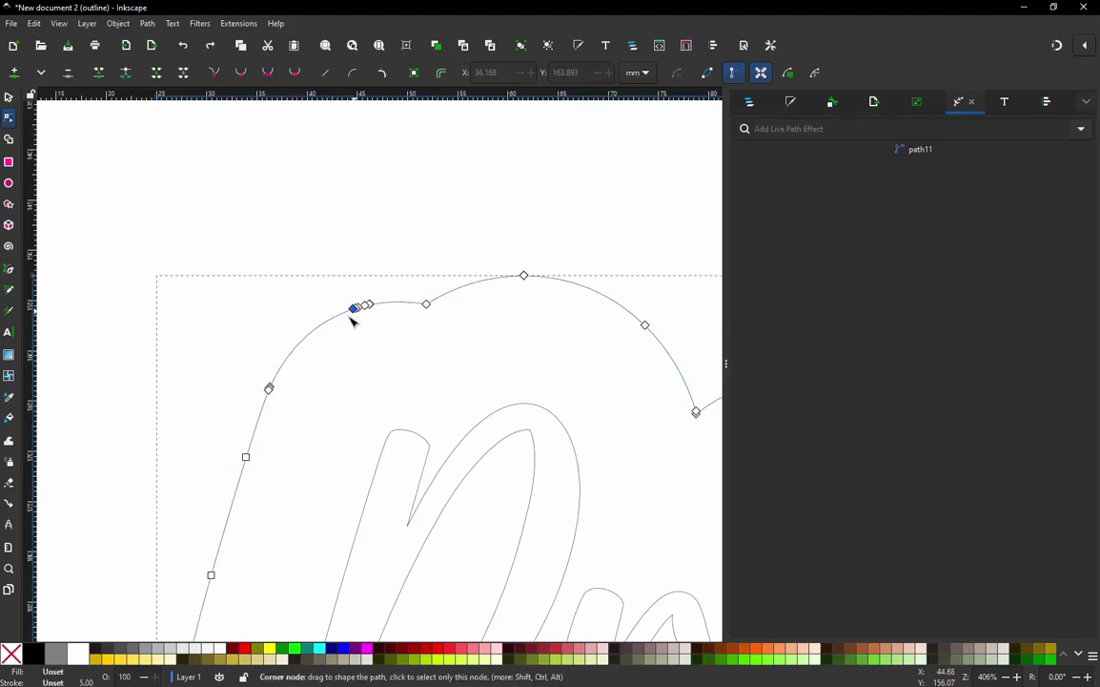
left_click(270, 390)
left_click(381, 265)
key("ctrl+alt")
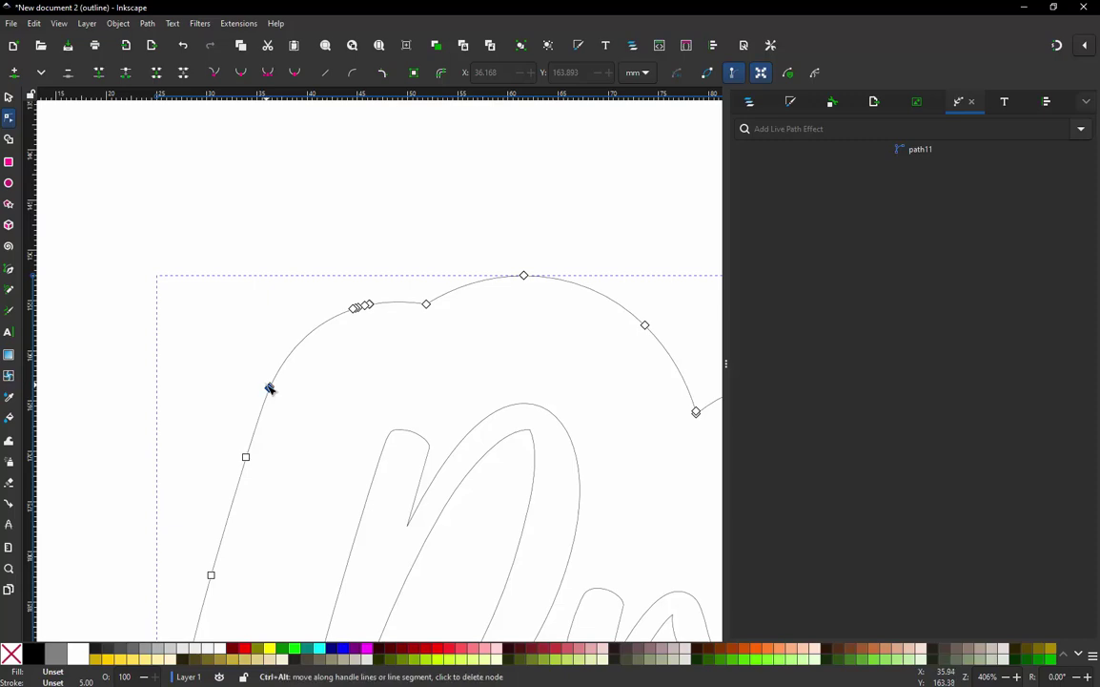
left_click(270, 388, "ctrl+alt")
left_click(359, 311, "ctrl+alt")
left_click(360, 312, "ctrl+alt")
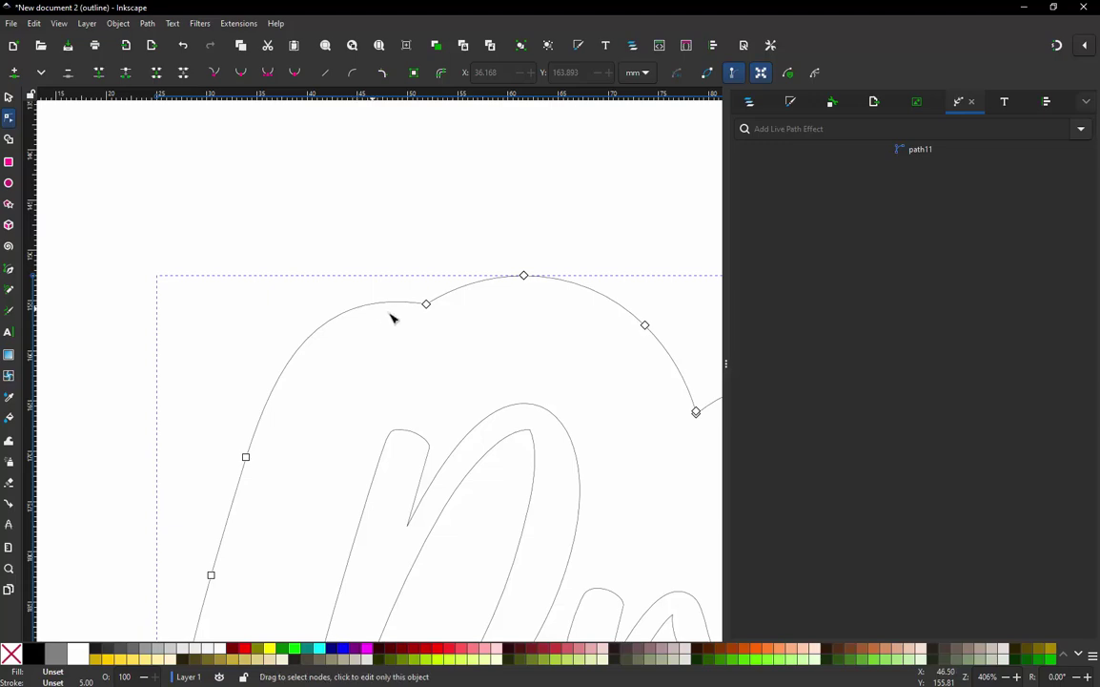
Delete the two intermediate nodes on the border's left side and the two nodes at the rounded bottom below the P
scroll(338, 245, "down", 3)
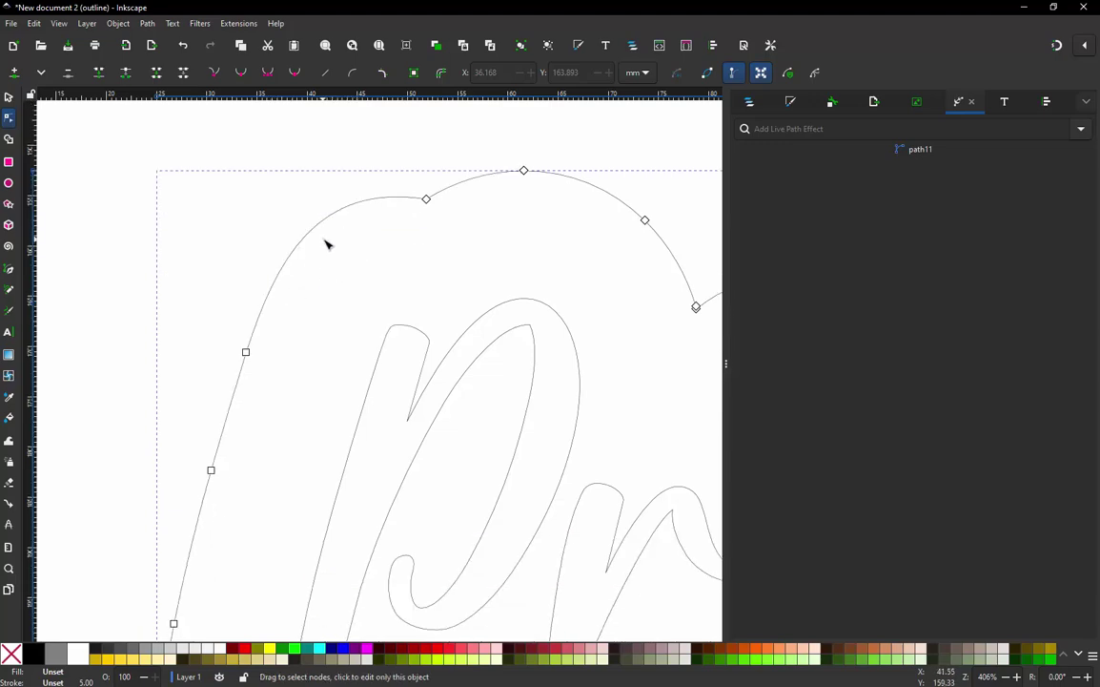
scroll(280, 316, "down", 3)
scroll(257, 363, "up", 1)
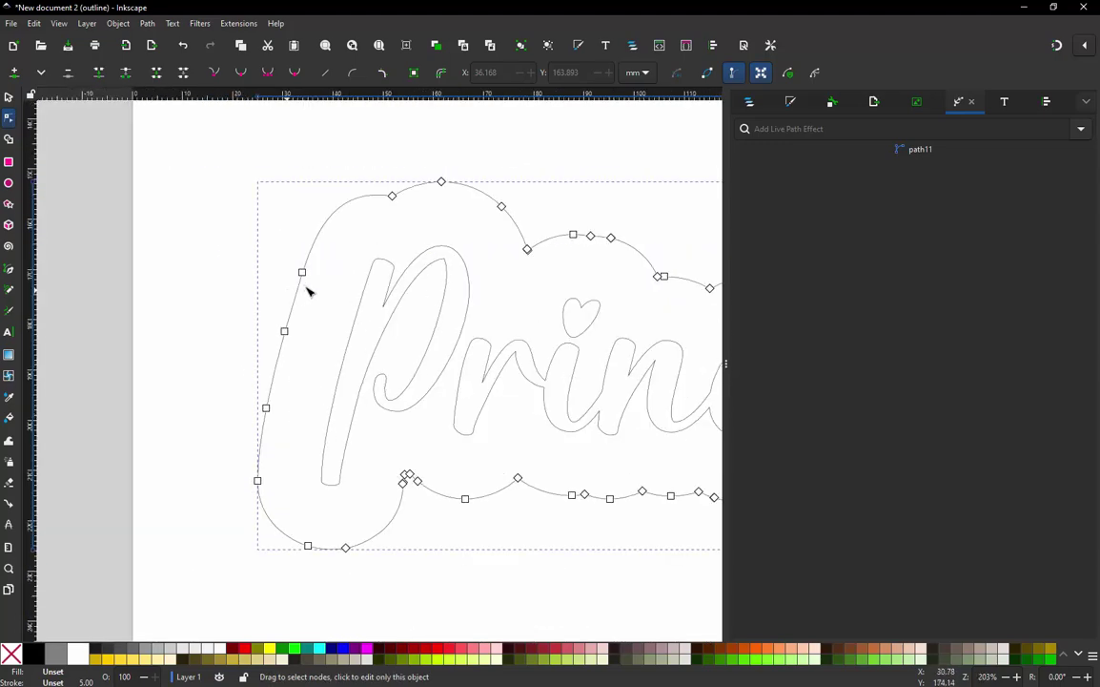
left_click(285, 331, "ctrl+alt")
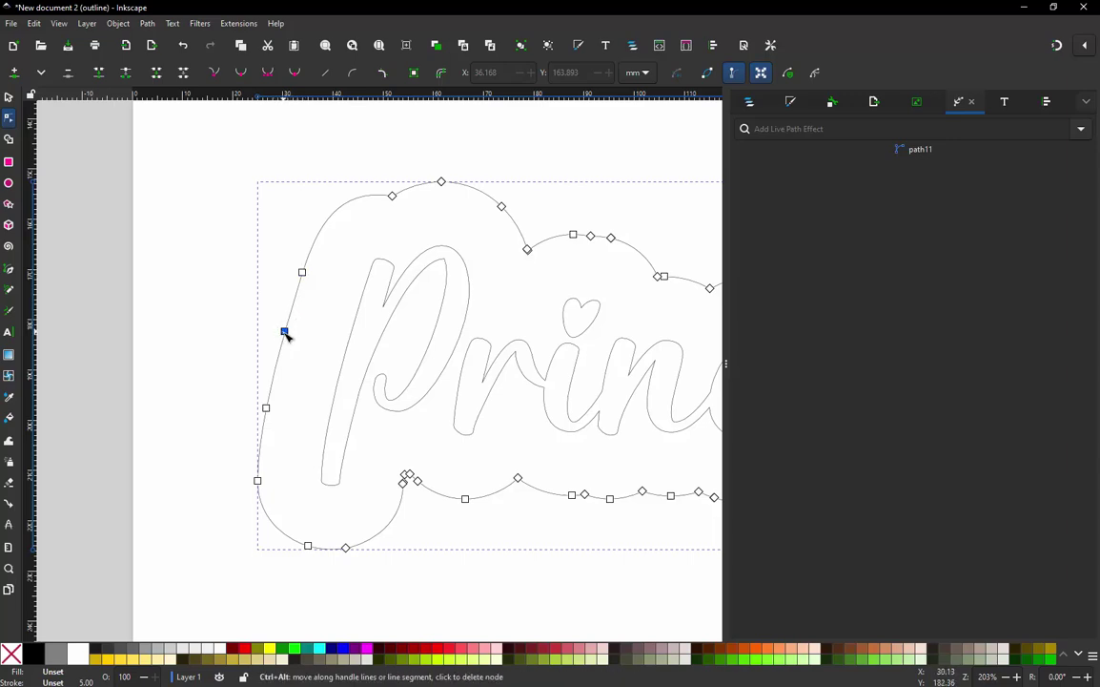
left_click(266, 407, "ctrl+alt")
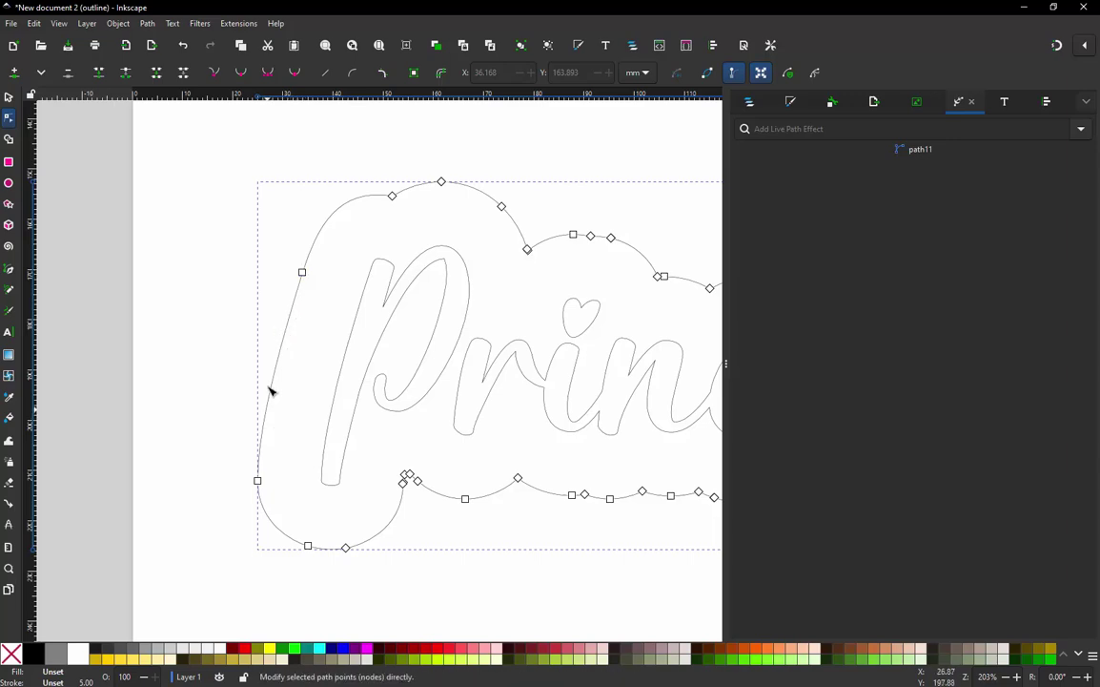
left_click(307, 545, "ctrl+alt")
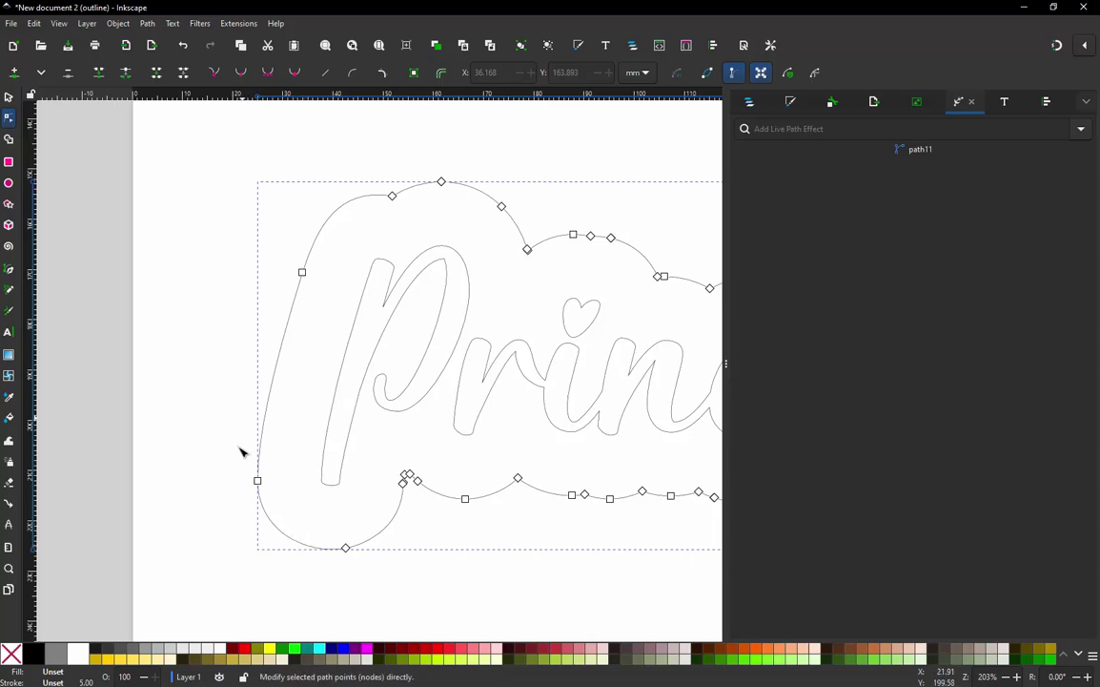
left_click(345, 548, "ctrl+alt")
Delete the two closely spaced border nodes just below the notch's left corner, beside the P's rounded bottom
scroll(430, 520, "up", 3)
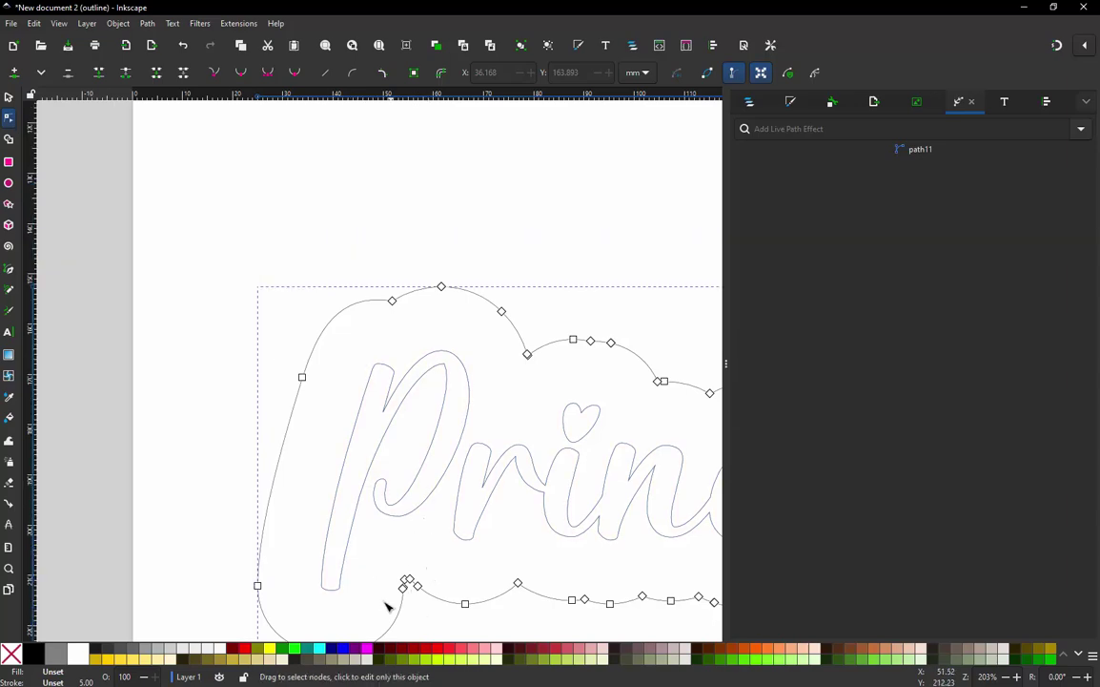
scroll(386, 606, "up", 3)
scroll(422, 598, "up", 2)
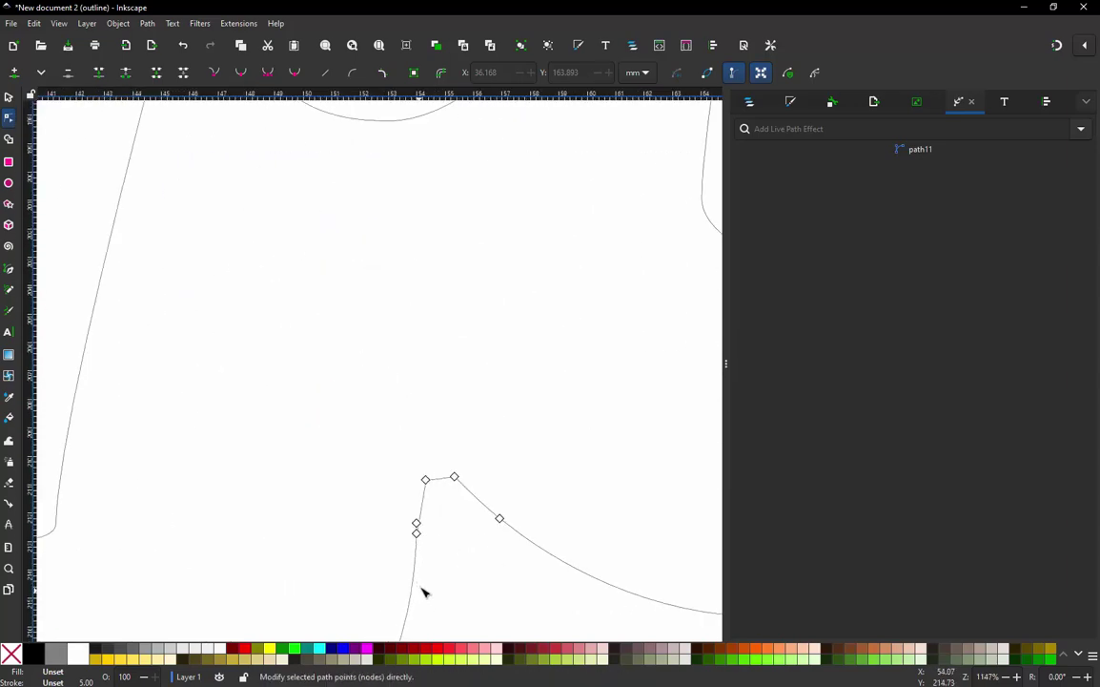
left_click(416, 532, "ctrl+alt")
left_click(417, 523, "ctrl+alt")
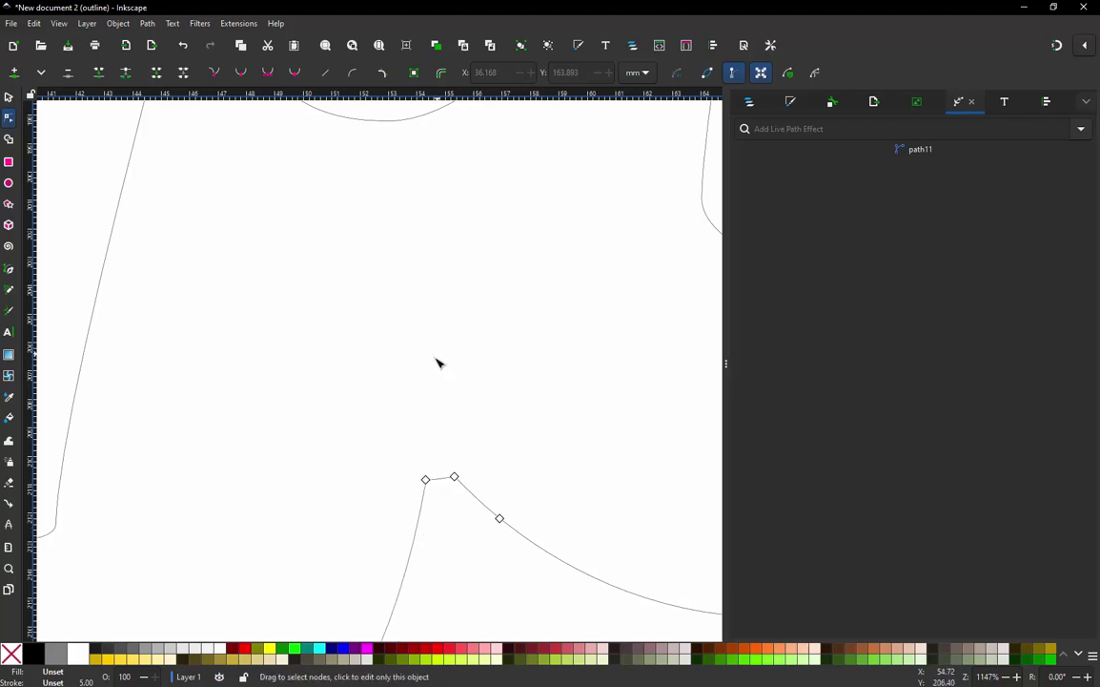
scroll(431, 372, "down", 4)
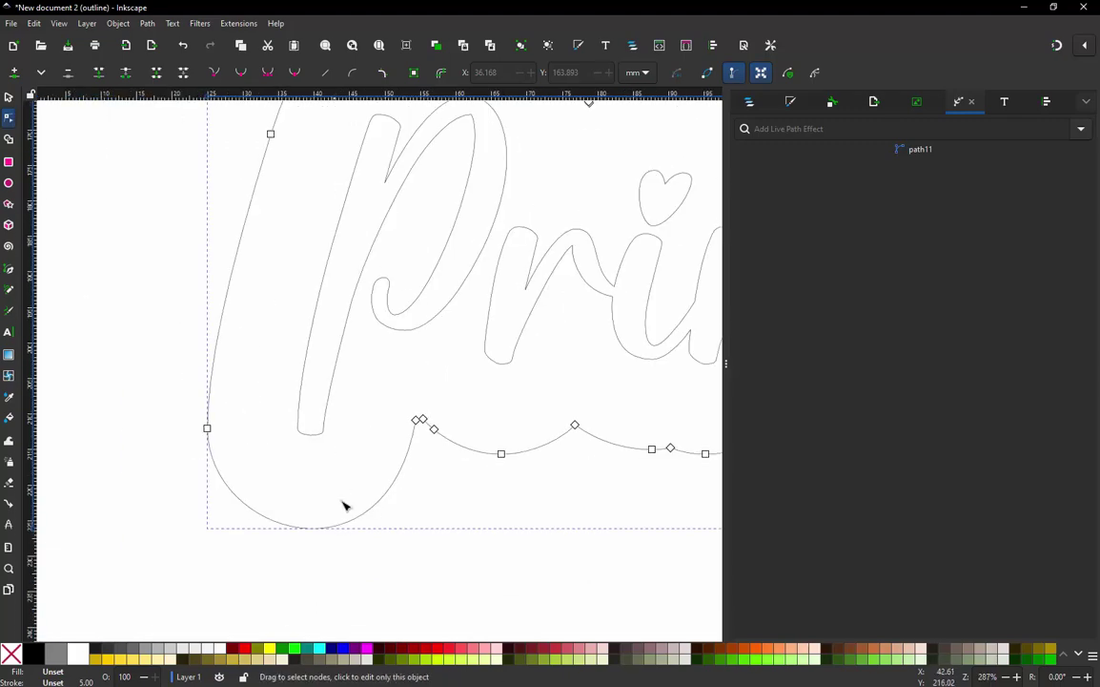
Delete the two intermediate nodes on the border scallop beneath the letter r, keeping its end nodes
left_click(434, 429)
scroll(434, 430, "up", 2)
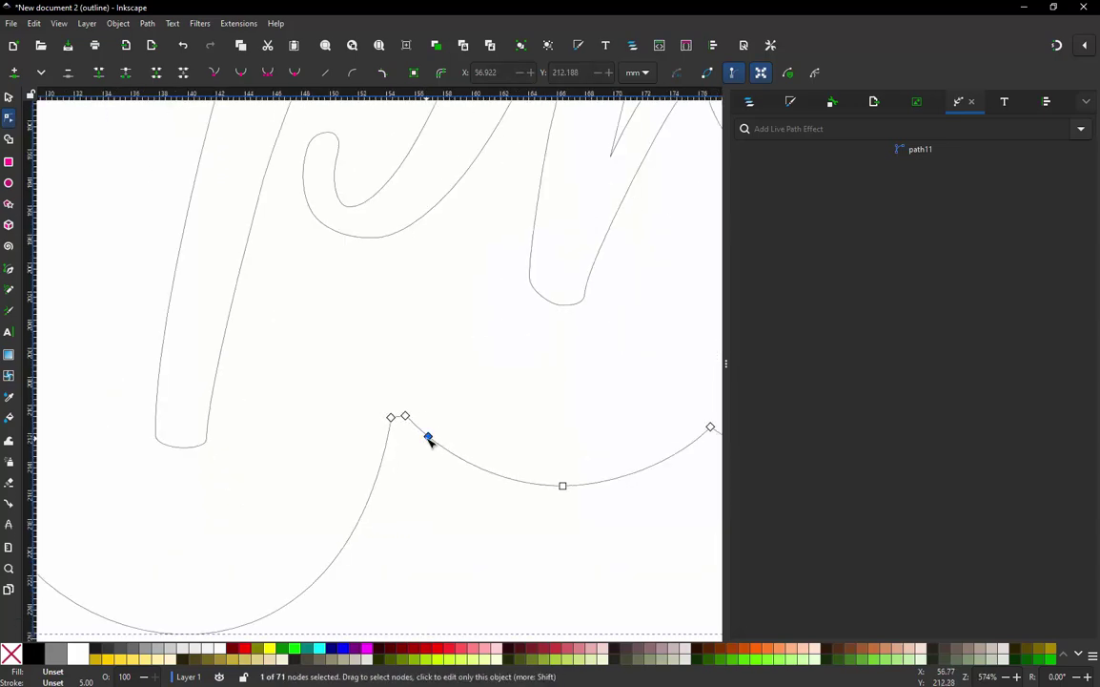
left_click(418, 469)
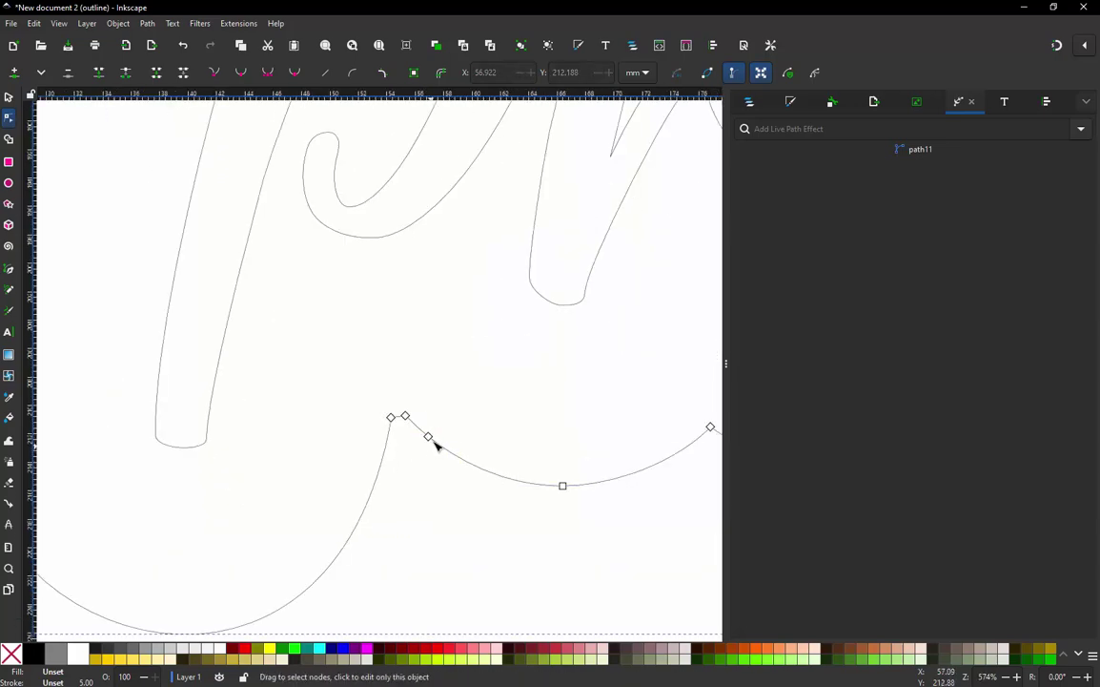
left_click(429, 438, "ctrl+alt")
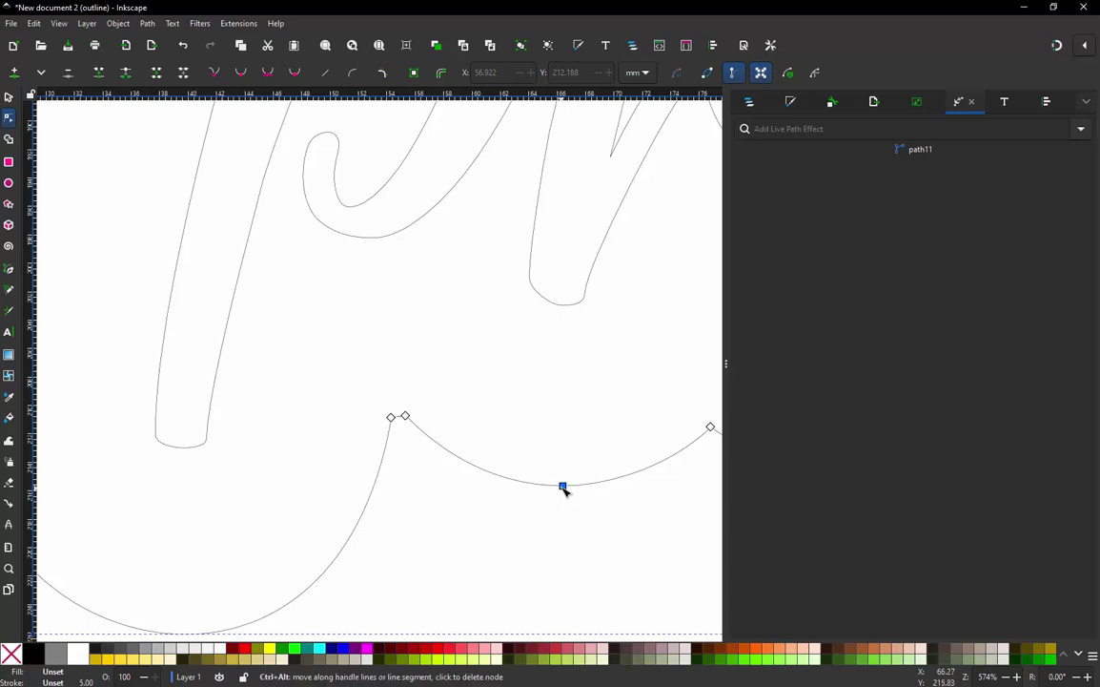
left_click(563, 486, "ctrl+alt")
scroll(440, 474, "down", 3)
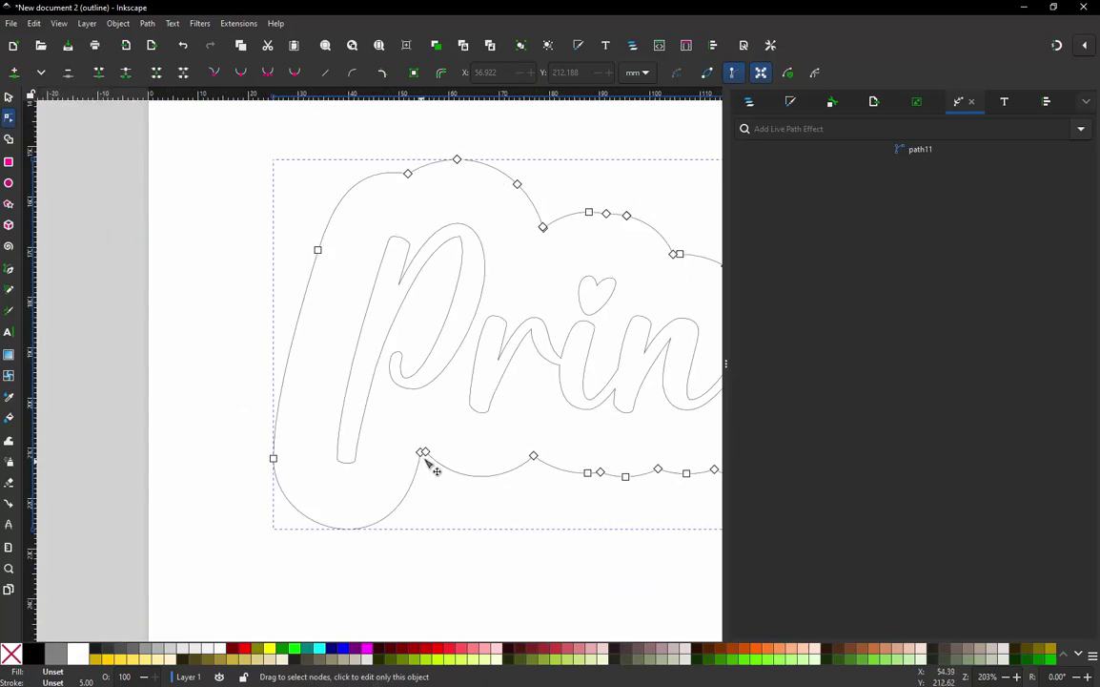
Delete the three mid-curve nodes on the border below the letters i and n, plus the extra node starting the c scallop
scroll(435, 405, "down", 2)
scroll(592, 446, "up", 1)
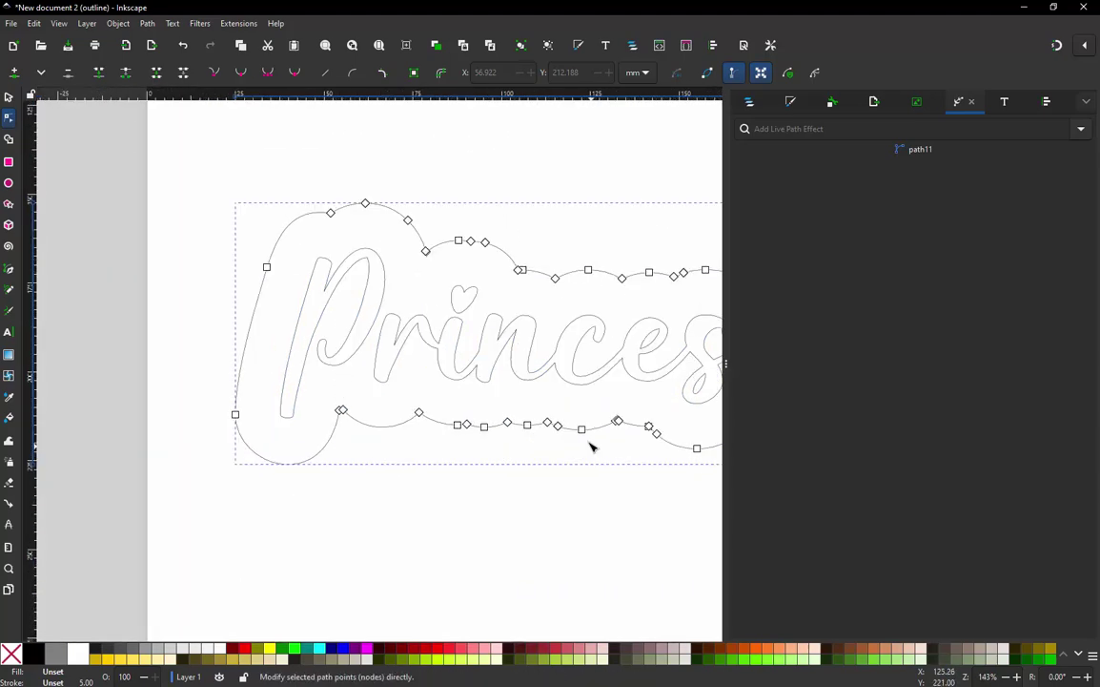
left_click(507, 423)
scroll(480, 434, "up", 3)
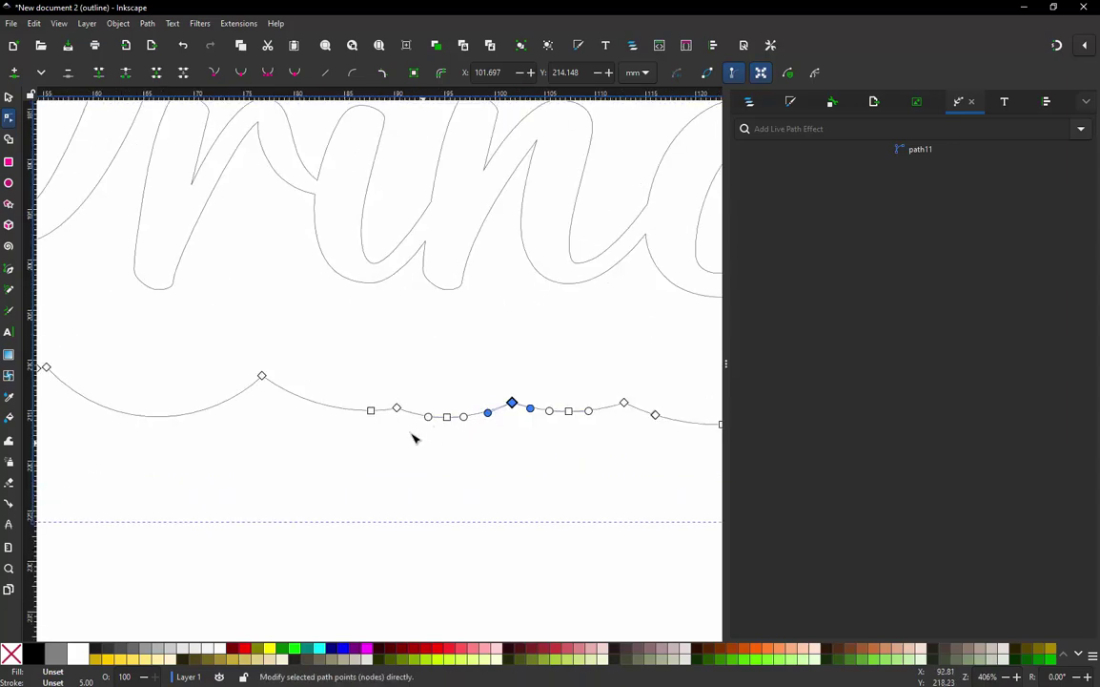
left_click(380, 427)
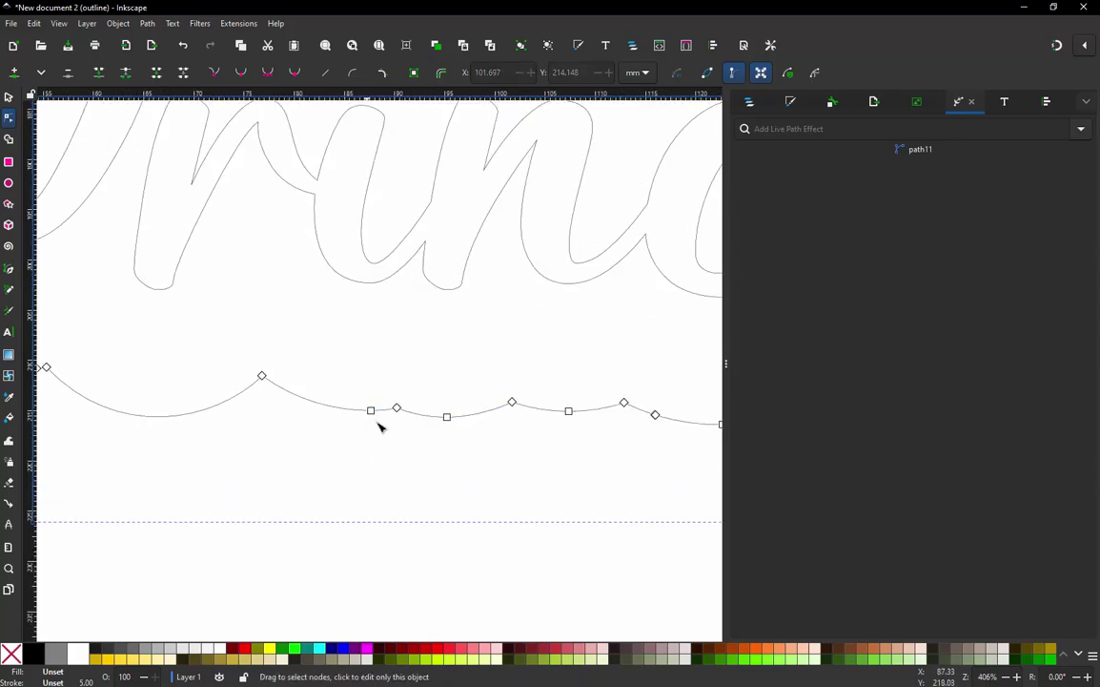
left_click(371, 411)
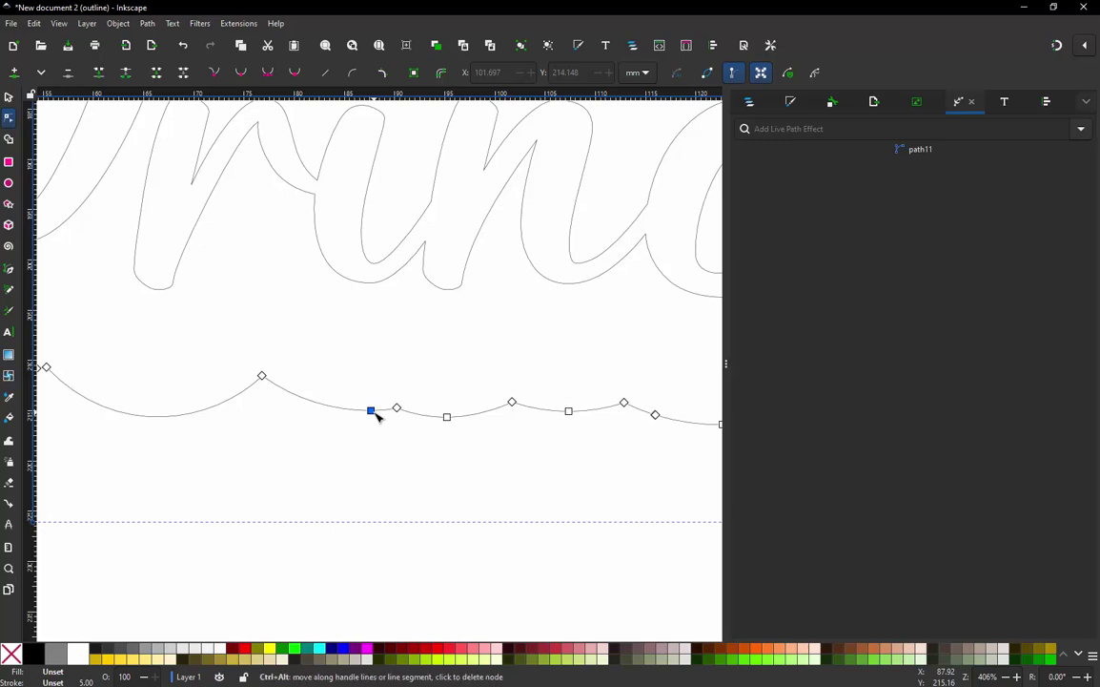
left_click(371, 411, "ctrl+alt")
left_click(446, 416, "ctrl+alt")
left_click(568, 411, "ctrl+alt")
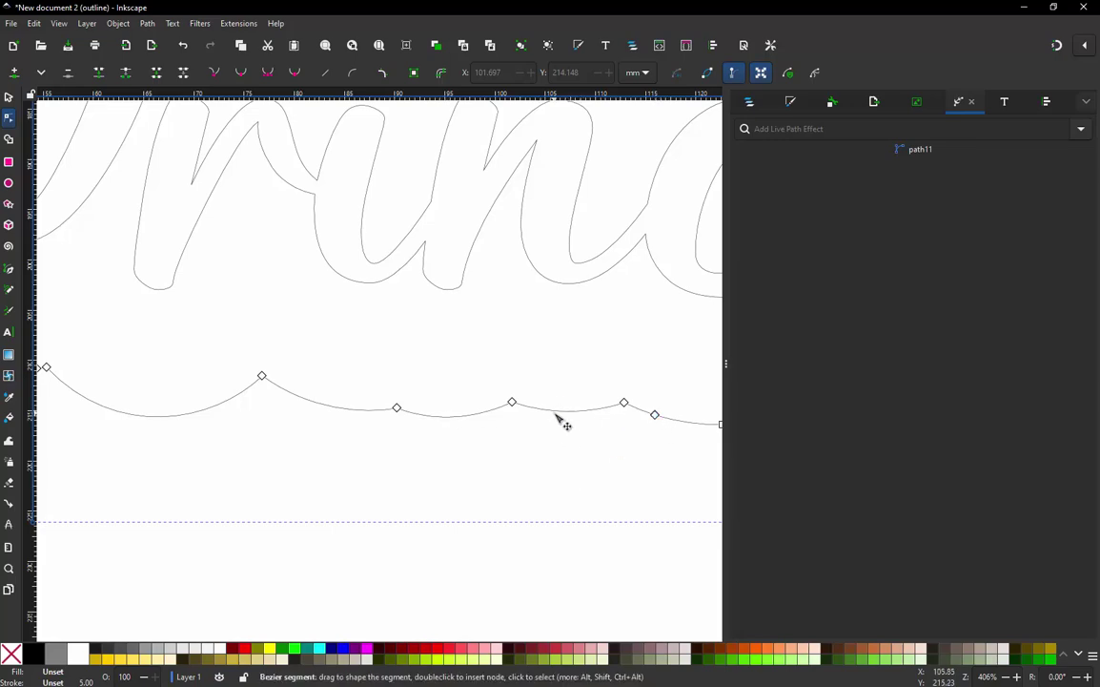
left_click(655, 416, "ctrl+alt")
scroll(481, 382, "down", 2)
scroll(525, 415, "down", 1)
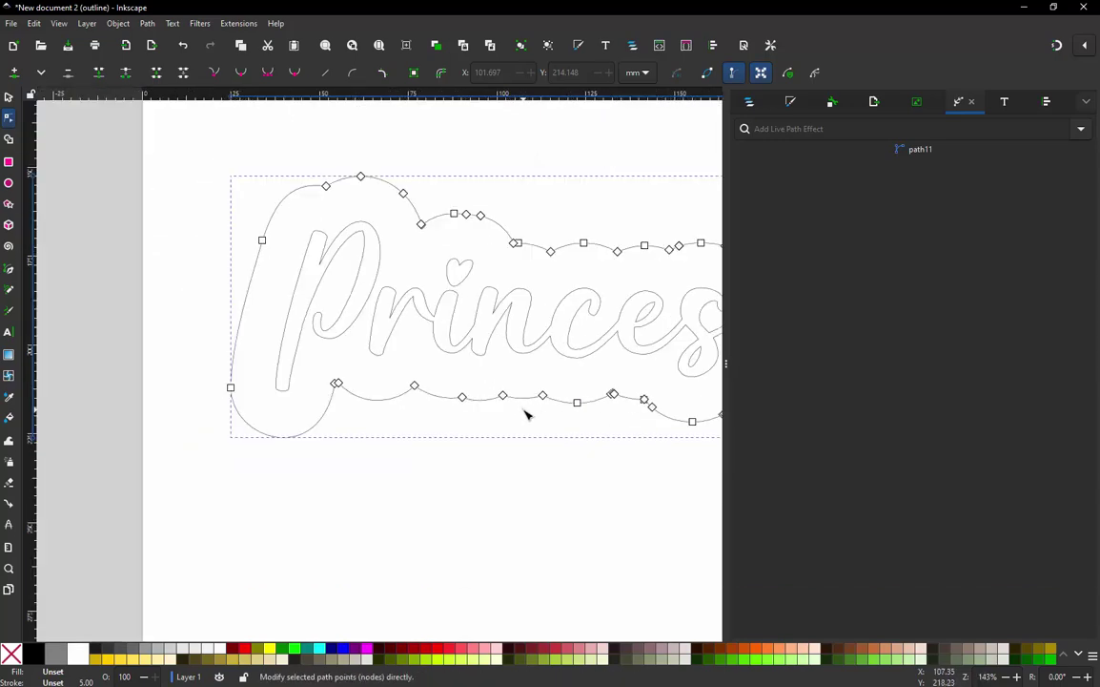
Delete the smooth node at the lowest point of the border scallop beneath the letter c
scroll(570, 417, "up", 6)
scroll(521, 416, "up", 2)
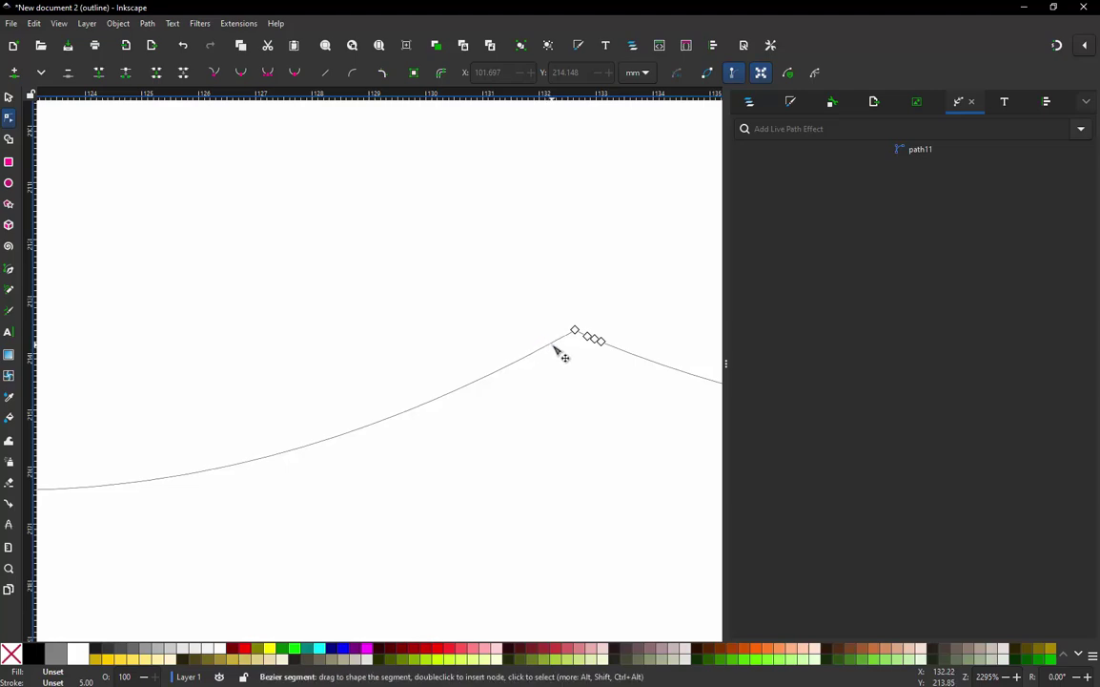
scroll(550, 352, "down", 3)
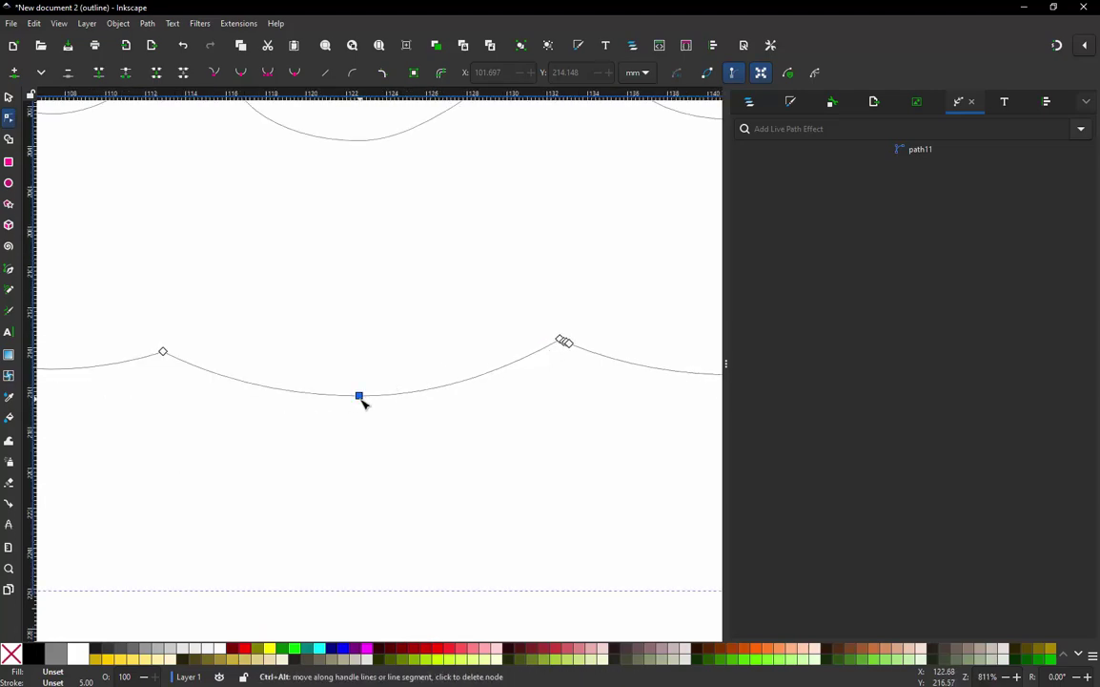
scroll(328, 373, "down", 2)
scroll(425, 363, "down", 1)
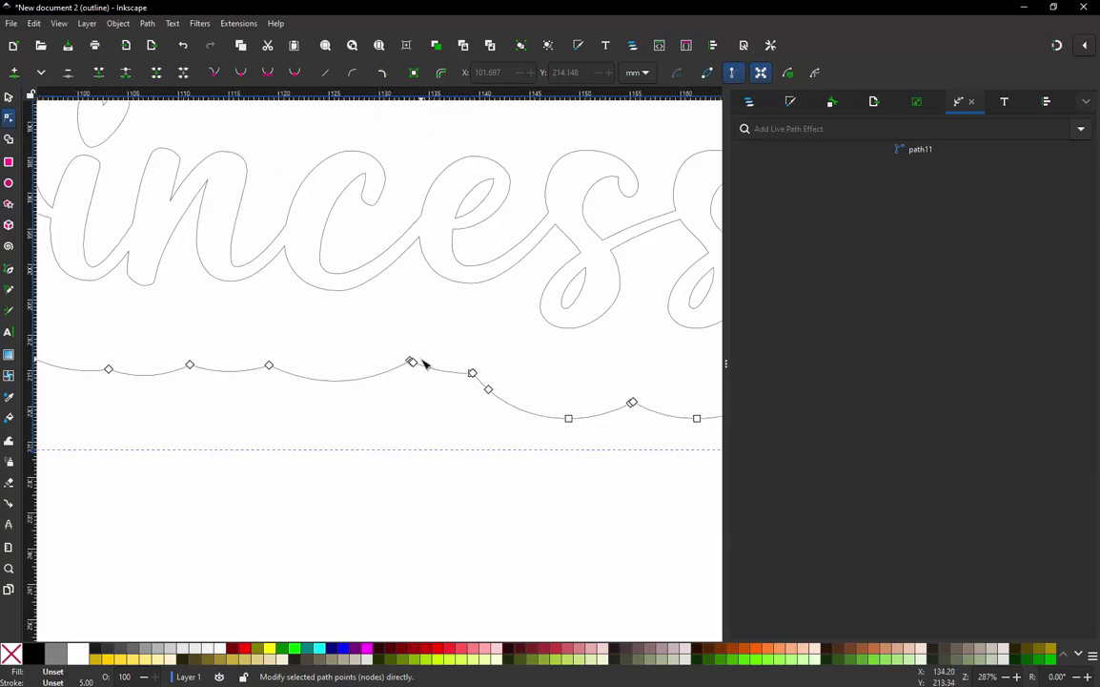
Delete the three clustered nodes beside the lower border's peak between c and e, keeping only the peak node
scroll(425, 363, "up", 6)
left_click(378, 374)
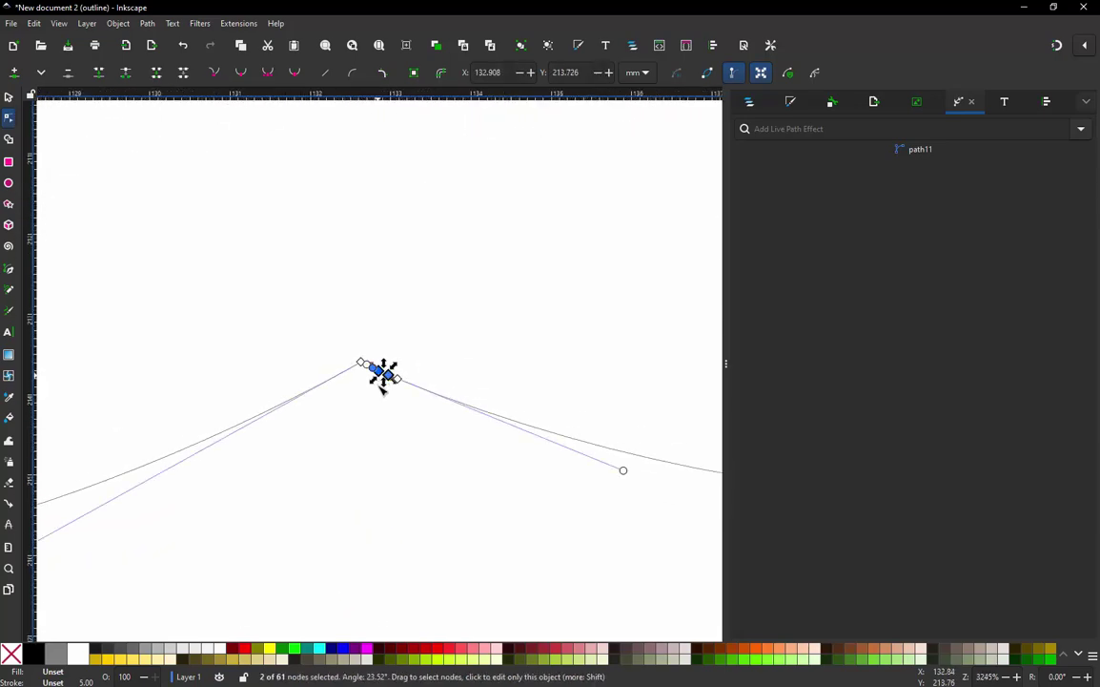
left_click(380, 410)
scroll(380, 410, "up", 1)
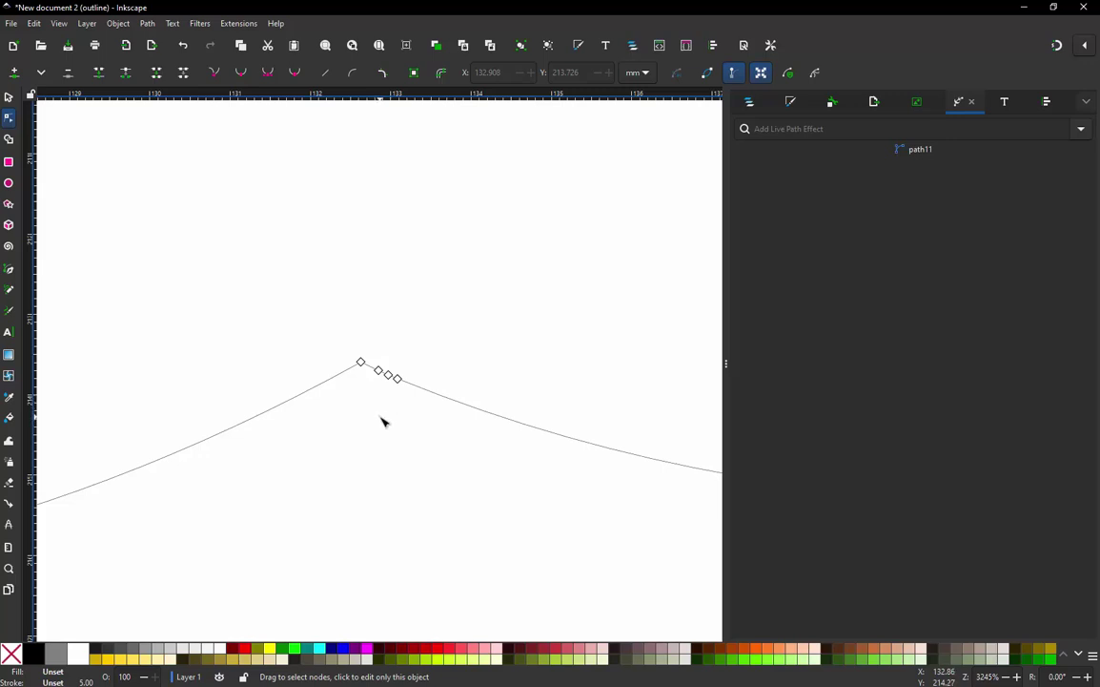
mouse_move(380, 419)
left_mouse_down()
mouse_move(369, 371)
mouse_move(379, 345)
mouse_move(414, 349)
mouse_move(441, 396)
mouse_move(400, 467)
left_mouse_up()
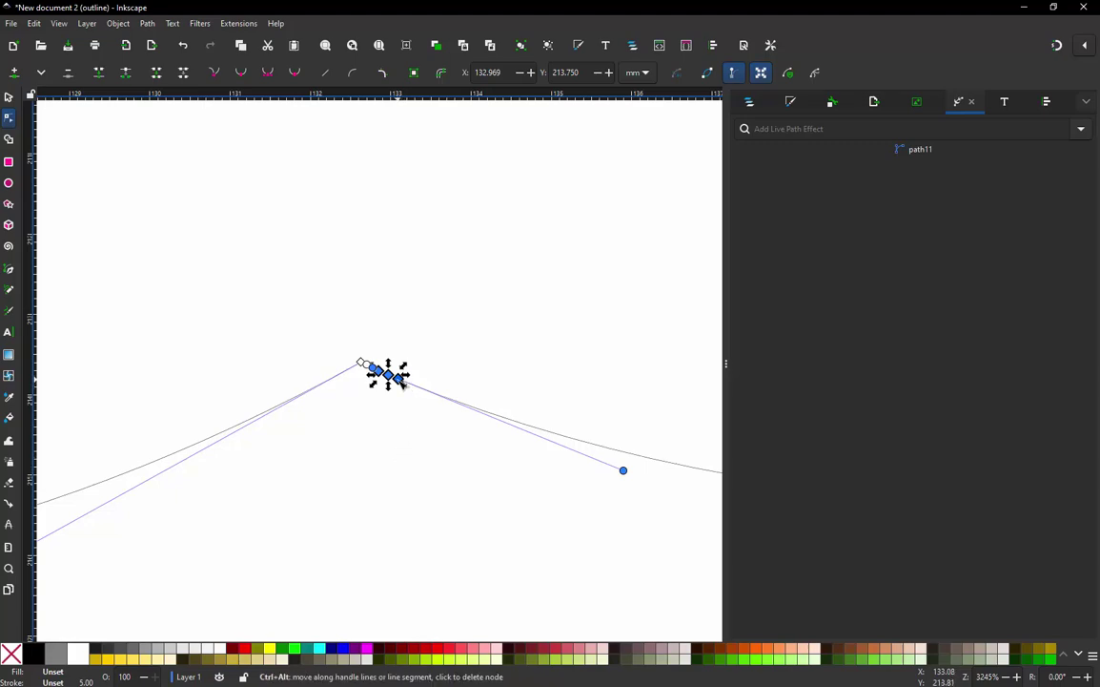
left_click_drag(401, 385, 380, 370)
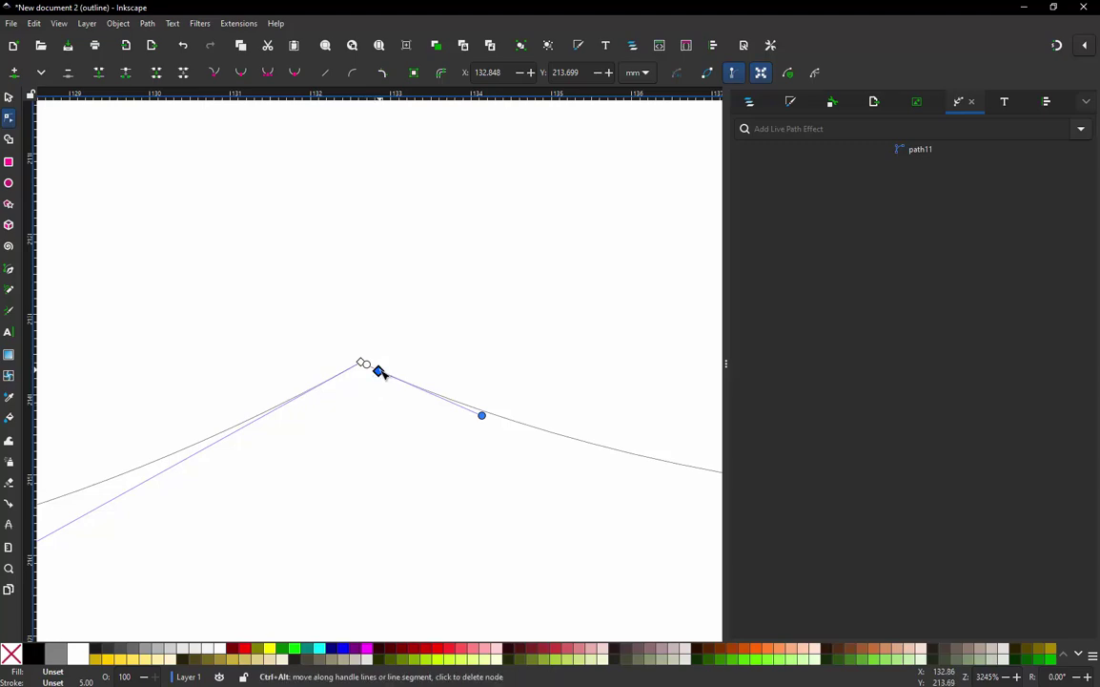
left_click(379, 372, "ctrl+alt")
scroll(362, 406, "down", 3, "ctrl")
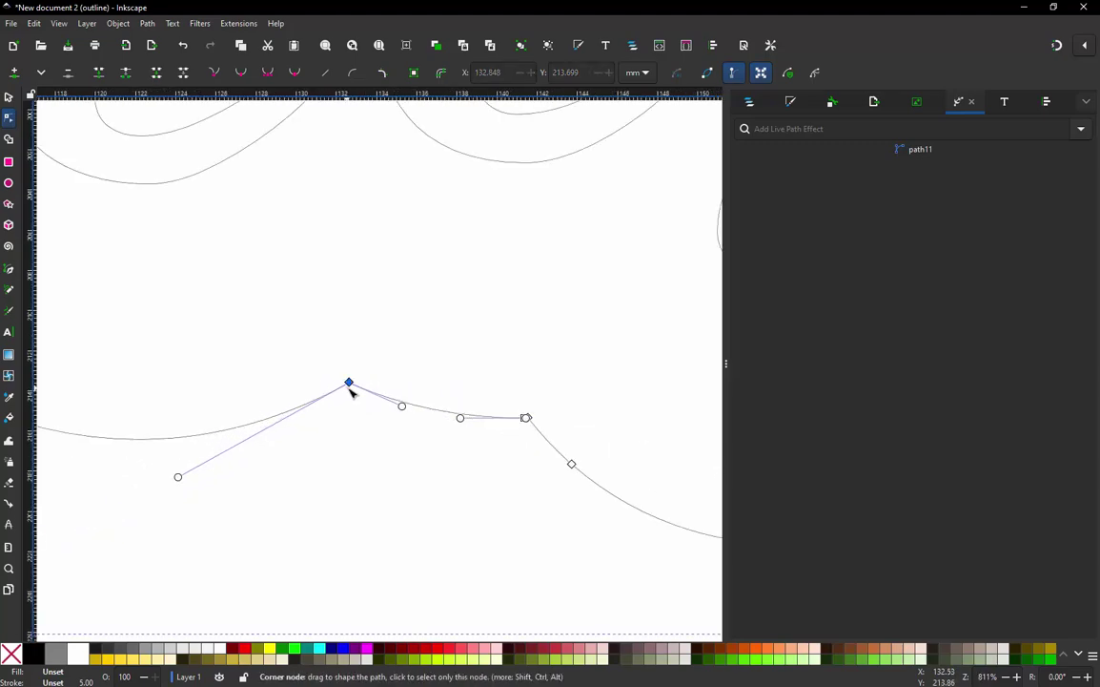
Delete the redundant smooth node next to the border corner beneath the letter e
scroll(530, 426, "up", 3, "ctrl")
scroll(530, 426, "up", 2, "ctrl")
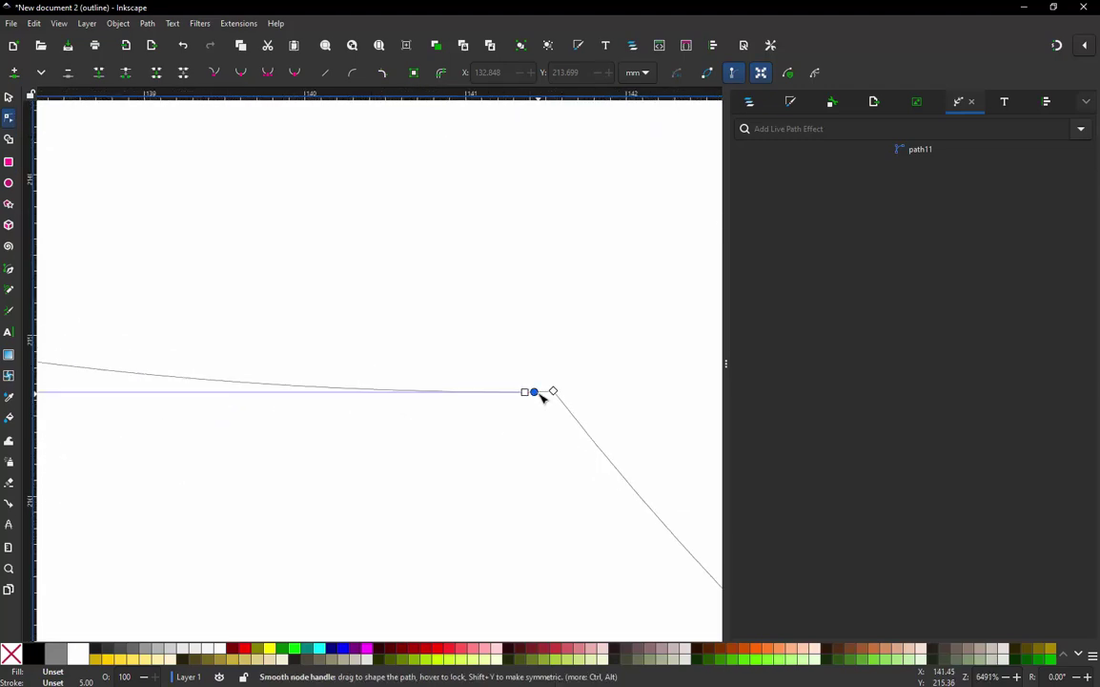
key("ctrl+alt")
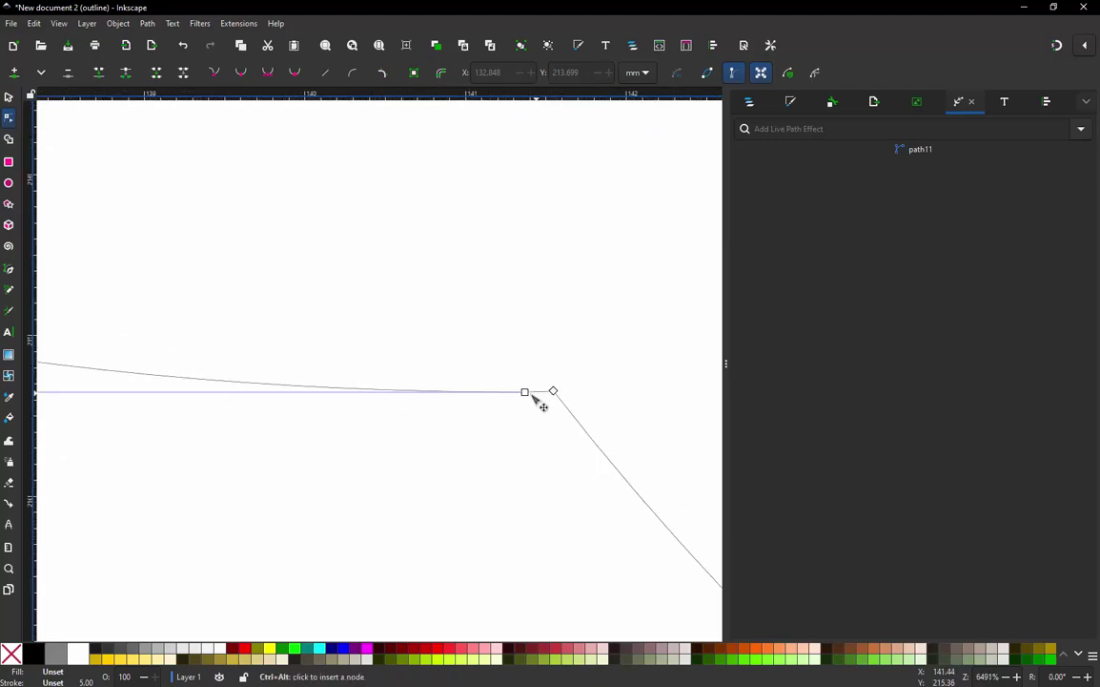
left_click(530, 393, "ctrl")
scroll(401, 400, "down", 4, "ctrl")
scroll(401, 400, "down", 2, "ctrl")
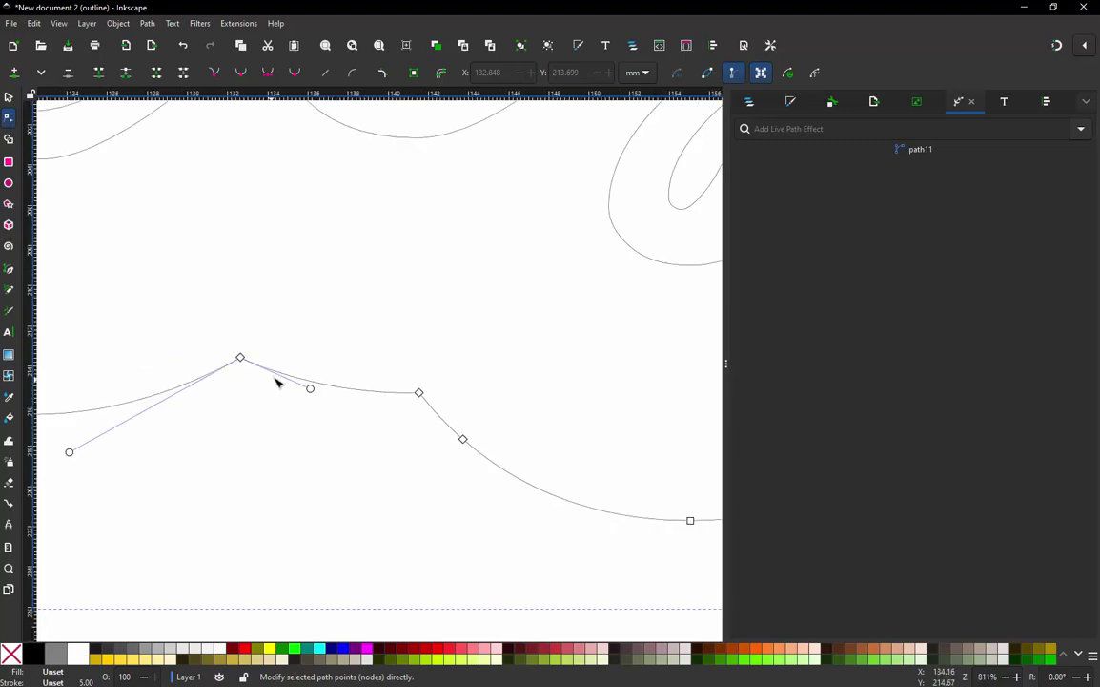
Delete the two intermediate nodes on the scallop beneath the first s and the duplicate node at its right corner
left_click(462, 440)
key("Delete")
scroll(417, 450, "down", 2, "ctrl")
scroll(483, 468, "up", 1, "ctrl")
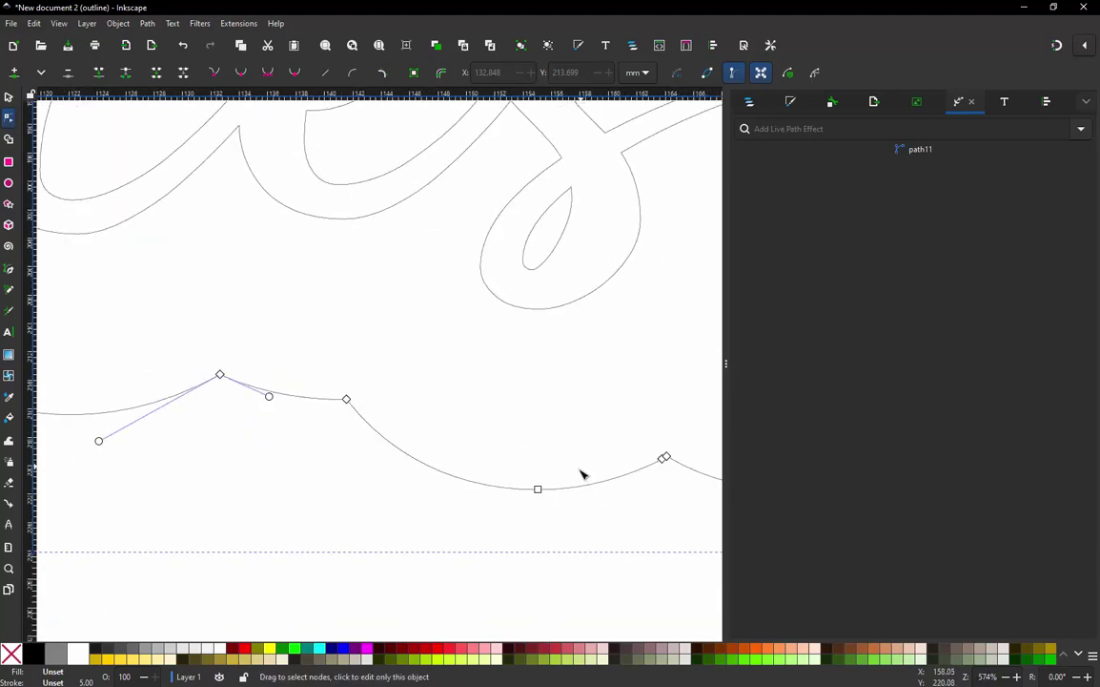
left_click(538, 490)
key("Delete")
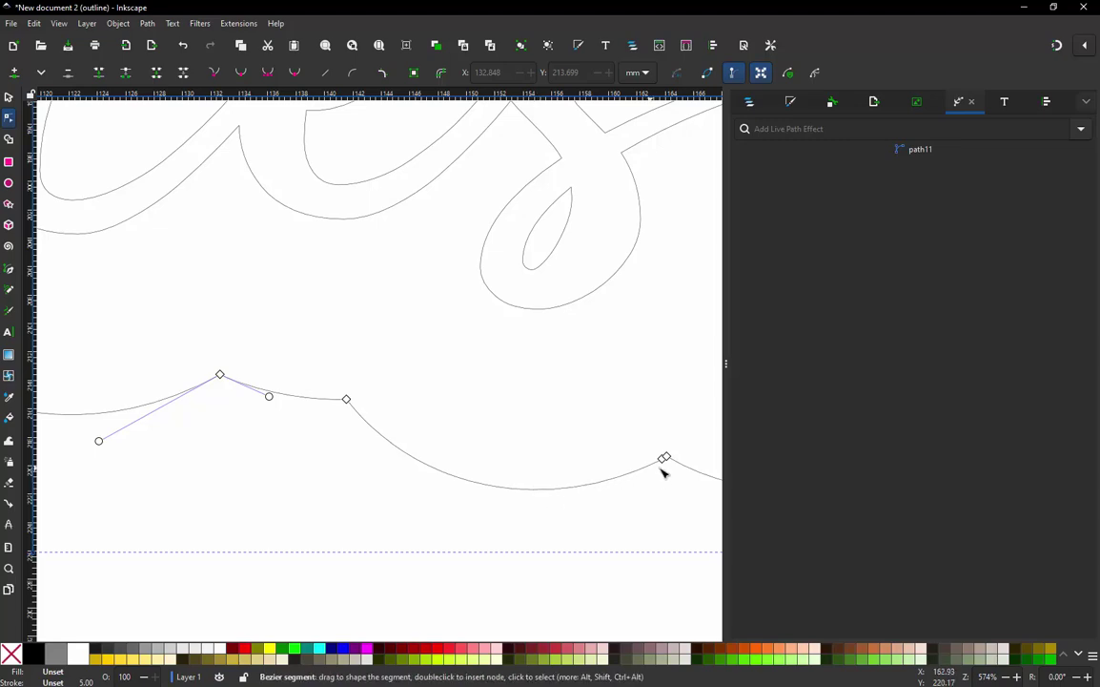
scroll(665, 467, "up", 2, "ctrl")
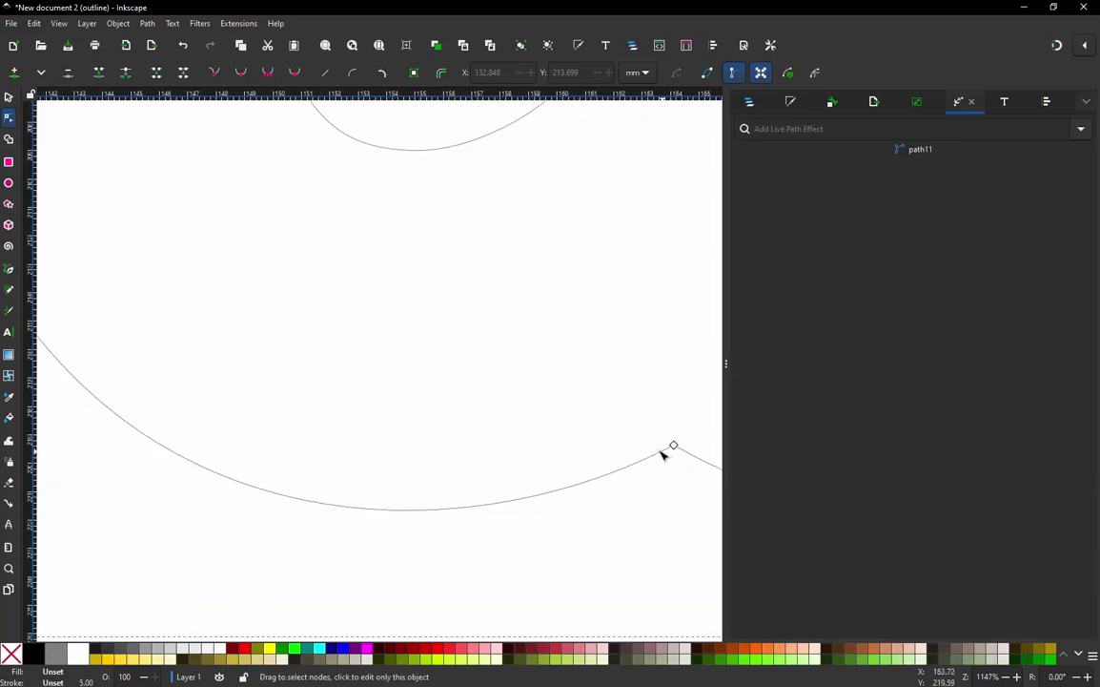
scroll(543, 422, "down", 4, "ctrl")
Delete the three intermediate nodes on the large border scallop beneath the second s
scroll(525, 428, "down", 2, "ctrl")
scroll(521, 435, "up", 3, "ctrl")
left_click(463, 434)
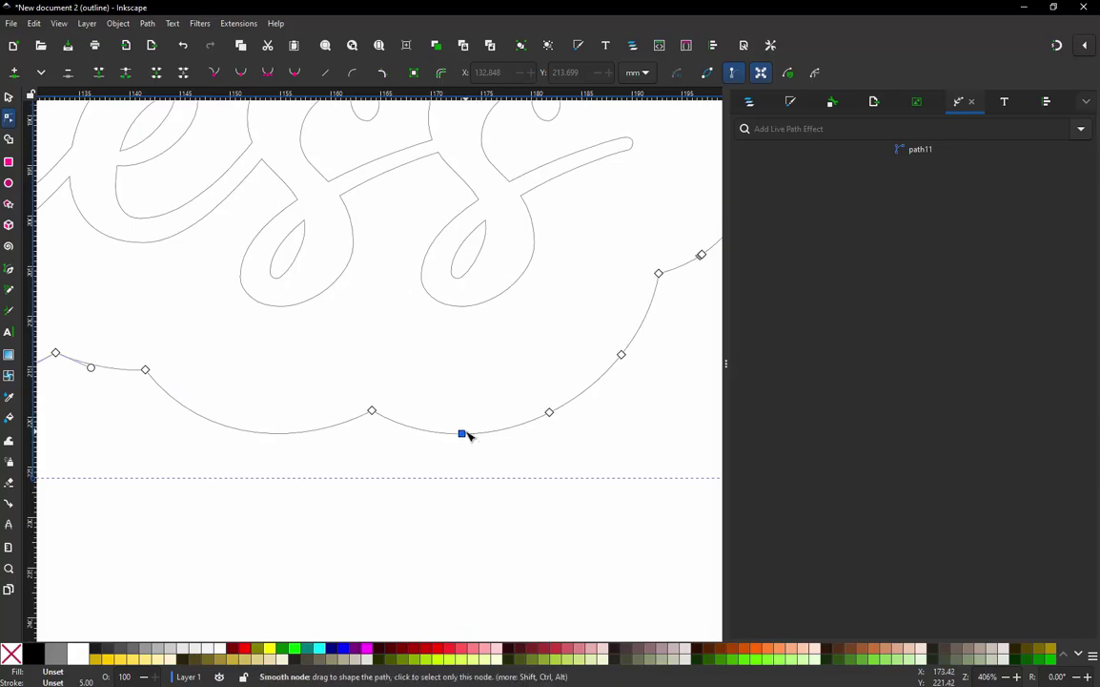
left_click(462, 434, "ctrl+alt")
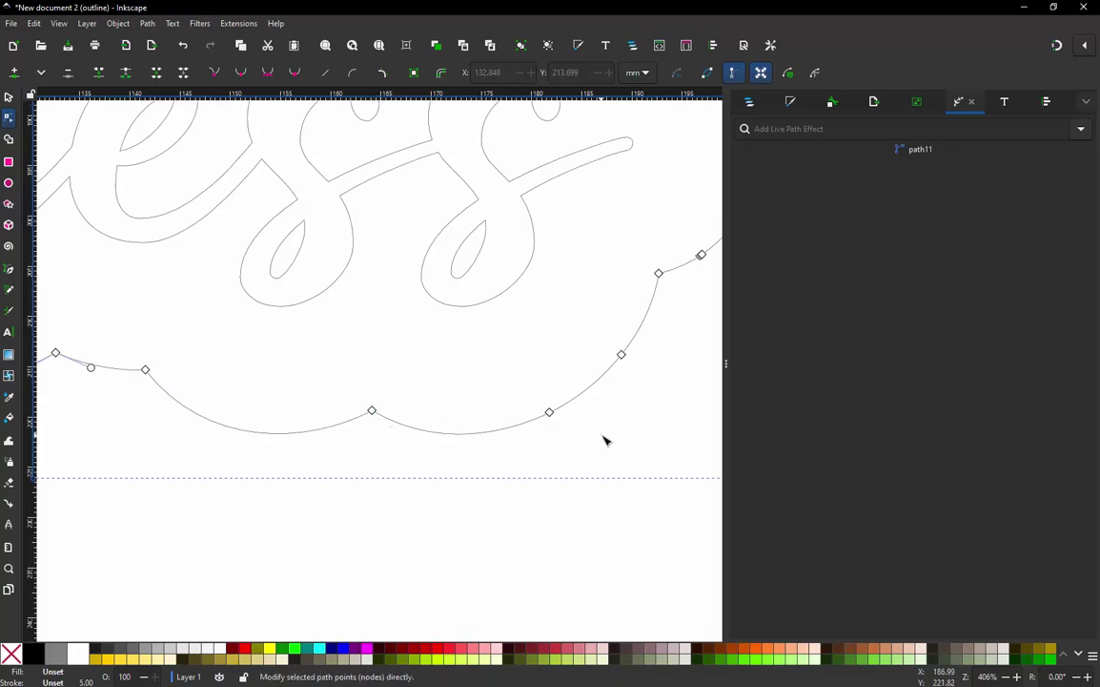
left_click(622, 355)
left_click(622, 355, "ctrl+alt")
left_click(550, 413)
left_click(549, 413, "ctrl+alt")
scroll(460, 422, "down", 2, "ctrl")
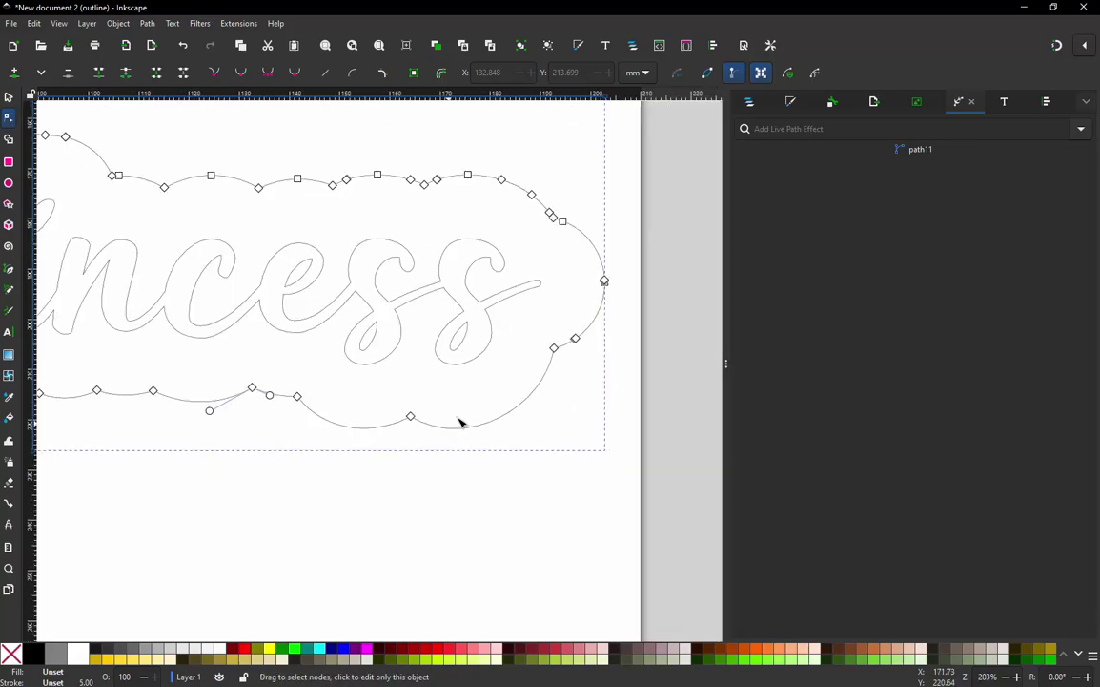
Delete the intermediate node on the lower part of the border's right end curve and the overlapping nodes at its outermost point
scroll(602, 330, "up", 2, "ctrl")
left_click(521, 360)
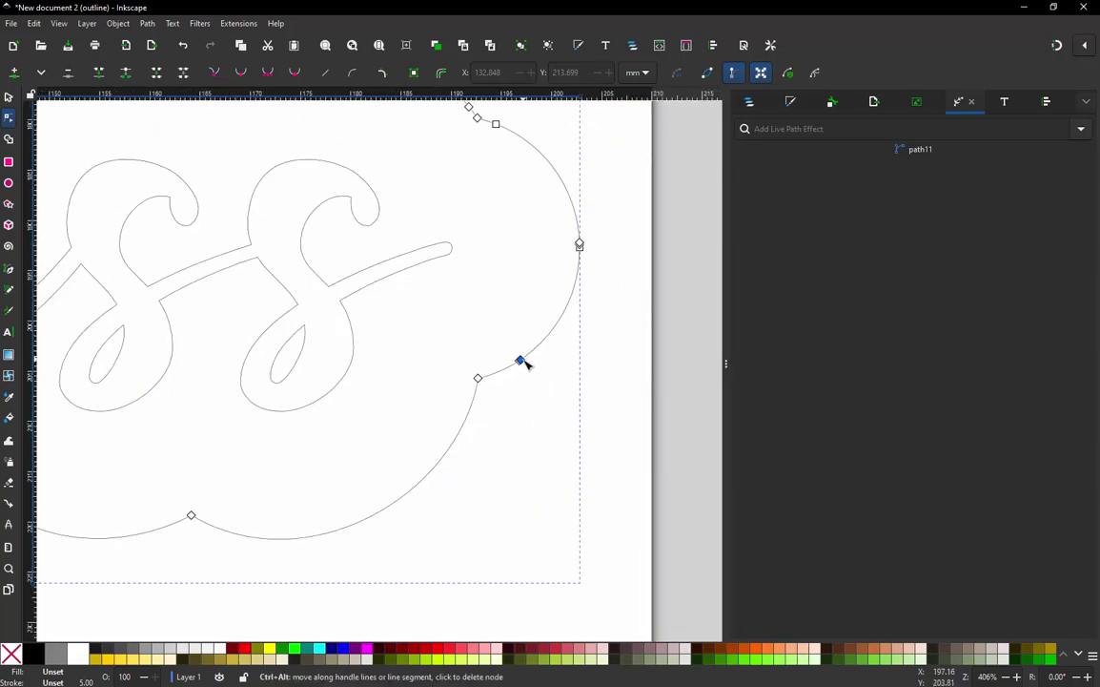
left_click(521, 361, "ctrl+alt")
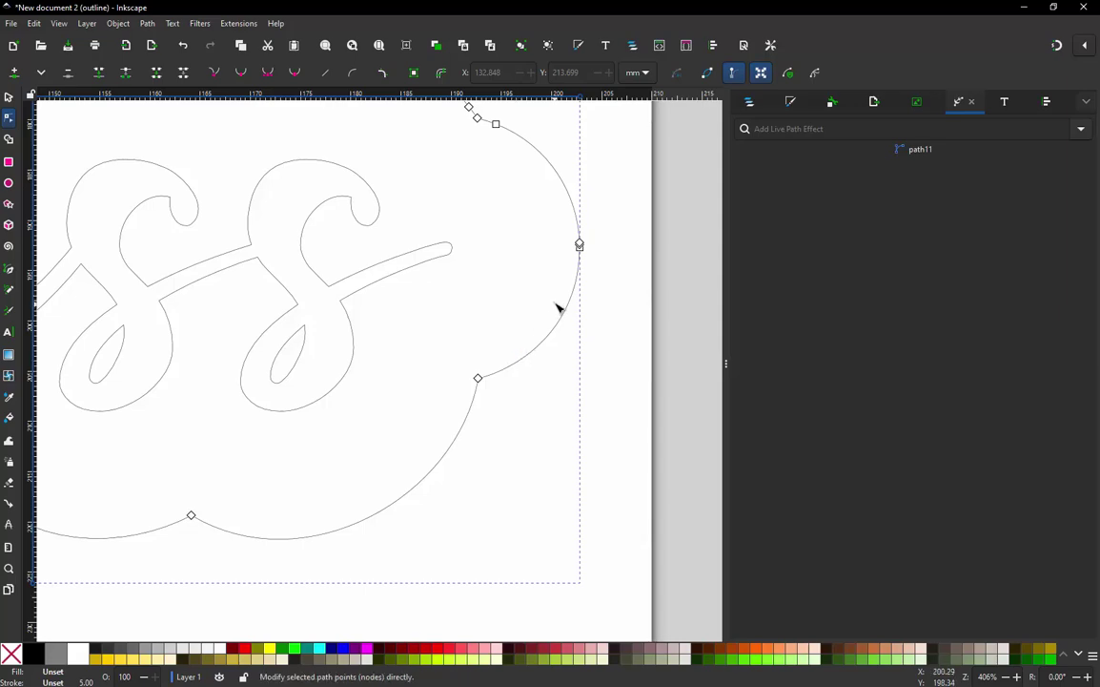
left_click(579, 244)
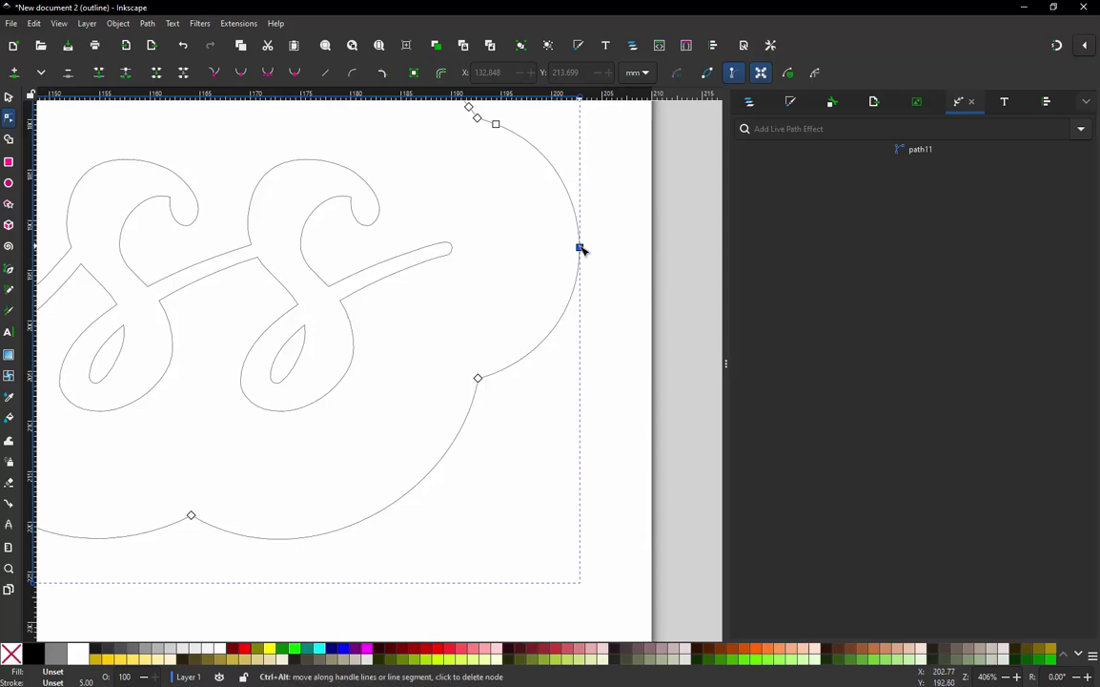
left_click(578, 248, "ctrl+alt")
scroll(533, 430, "down", 2, "ctrl")
scroll(508, 238, "up", 2, "ctrl")
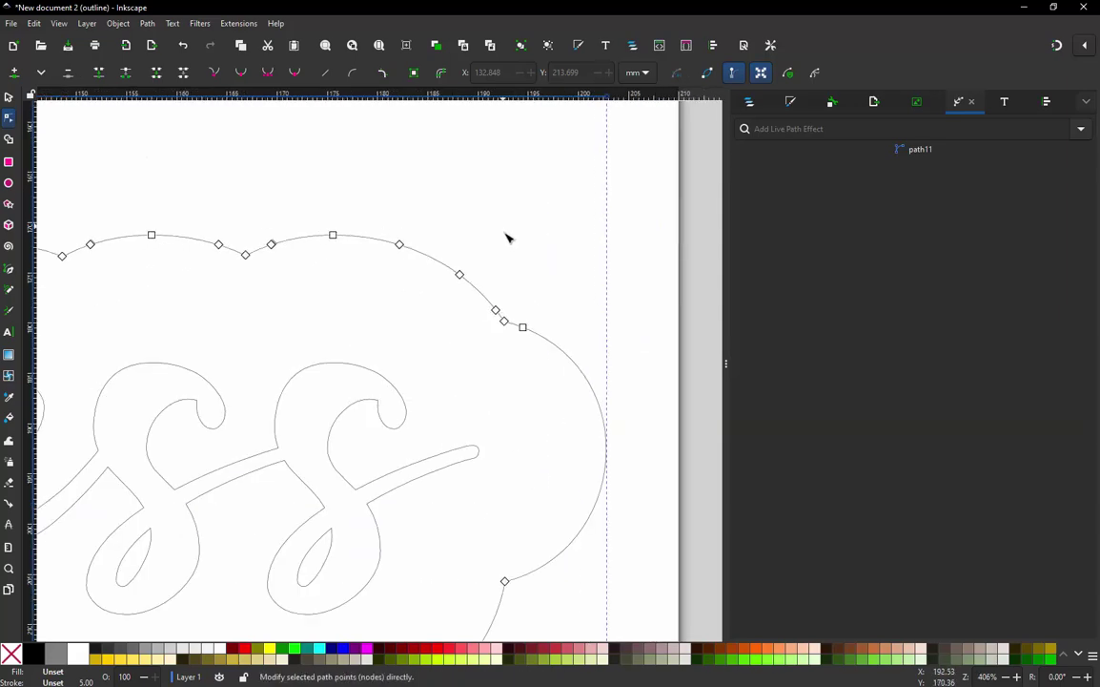
Delete the smooth node beside the border's upper right corner and all intermediate nodes on the scallop above the second s
left_click(524, 327, "ctrl+alt")
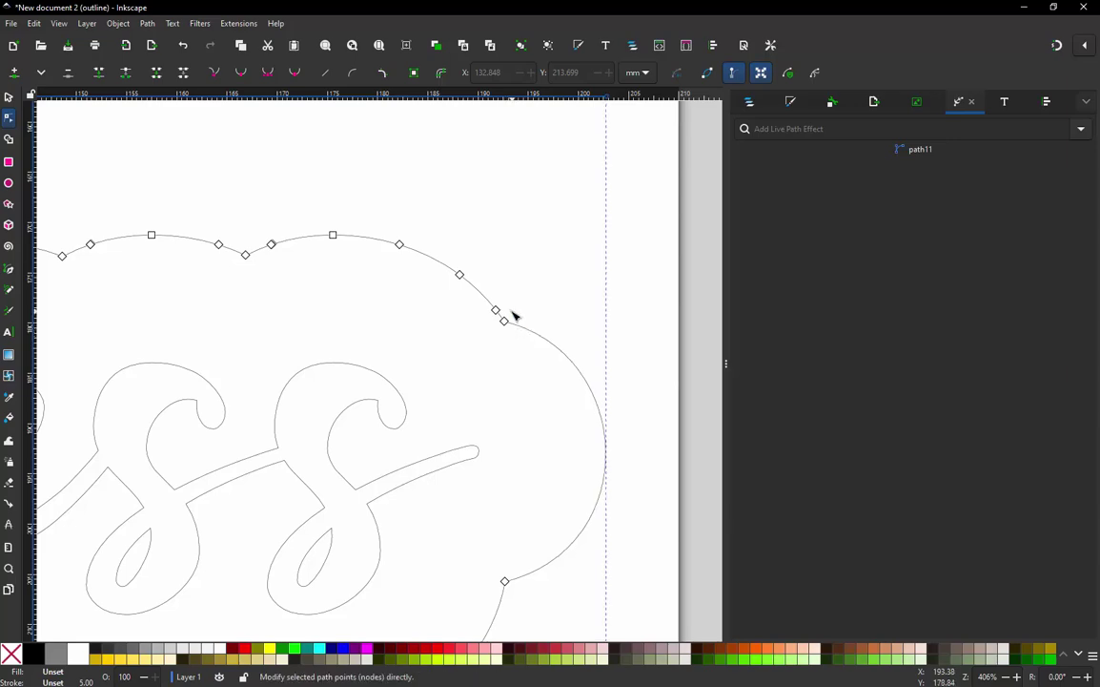
left_click(496, 311)
left_click(495, 311, "ctrl+alt")
left_click(460, 276, "ctrl+alt")
left_click(400, 245)
left_click(401, 245, "ctrl+alt")
left_click(273, 246)
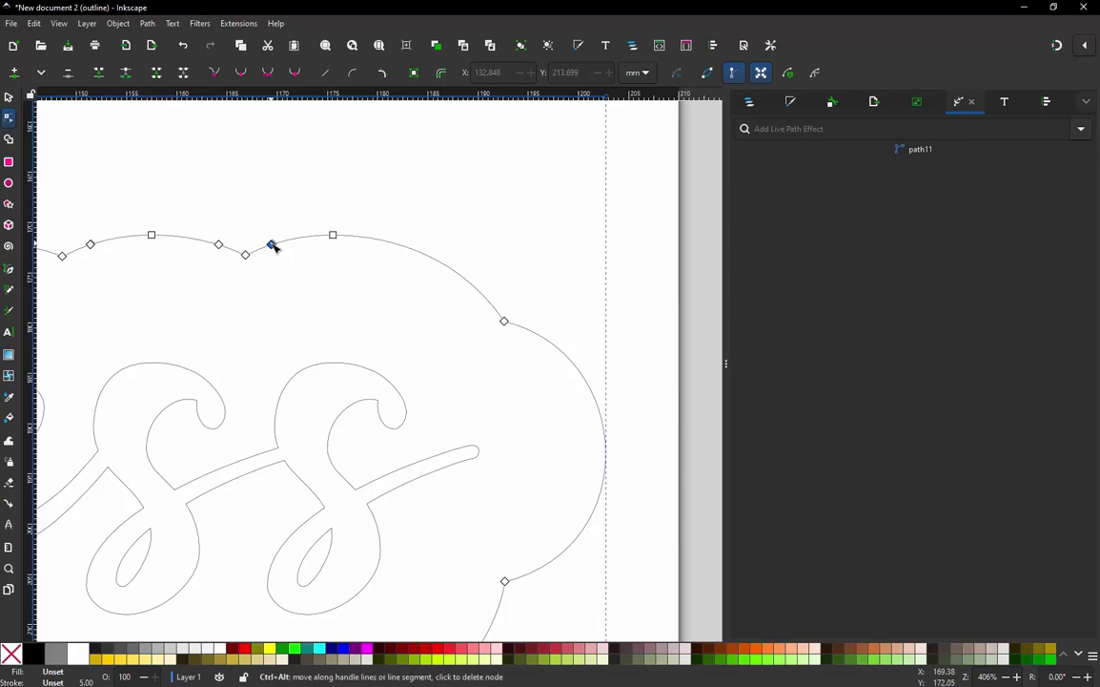
left_click(273, 246, "ctrl+alt")
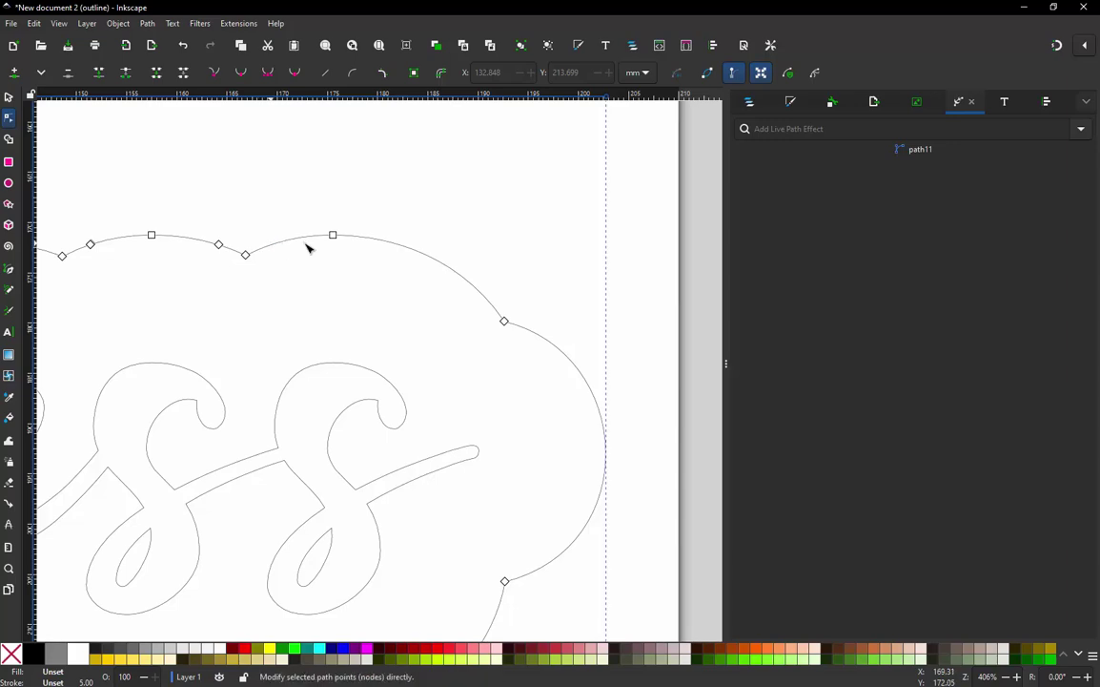
left_click(334, 235)
left_click(334, 236, "ctrl+alt")
scroll(534, 273, "down", 2)
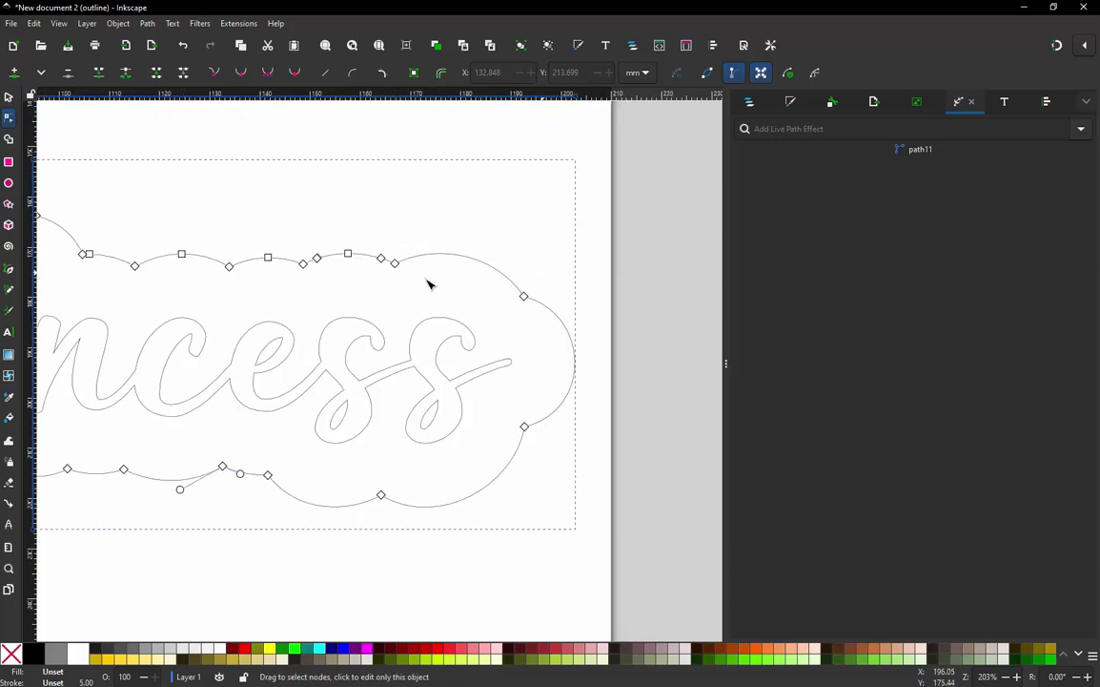
Delete the intermediate nodes on the border scallops above the first s, the letter e and the letter c
scroll(309, 259, "up", 1)
left_click(322, 261)
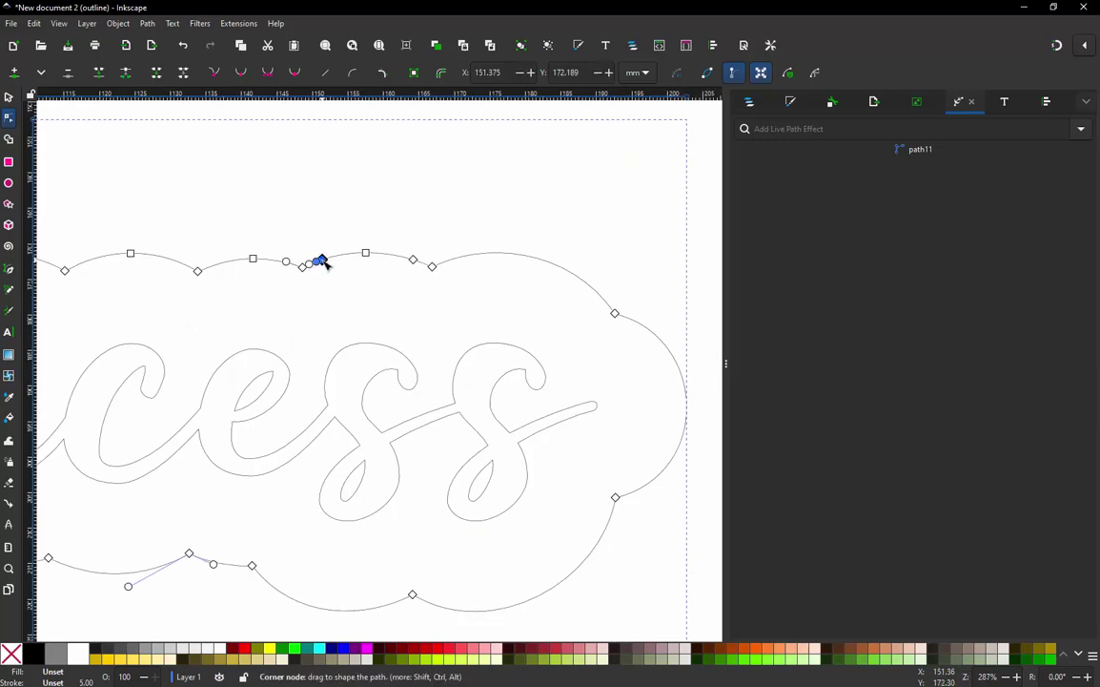
key("Escape")
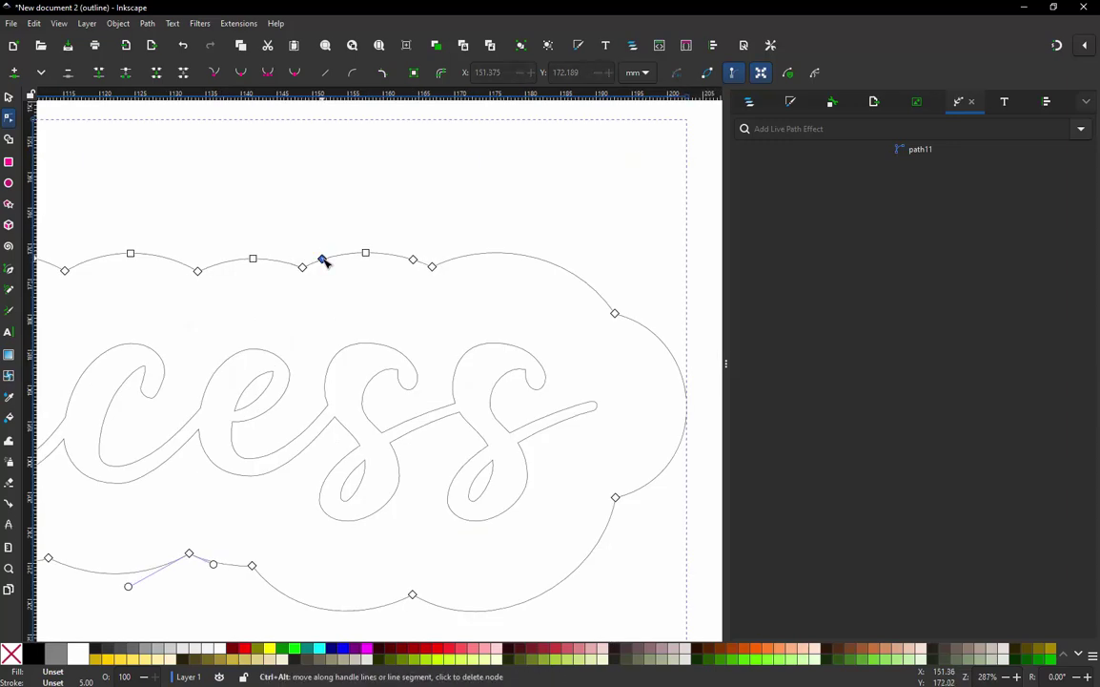
left_click(366, 253, "ctrl+alt")
left_click(413, 260, "ctrl+alt")
left_click(322, 260, "ctrl+alt")
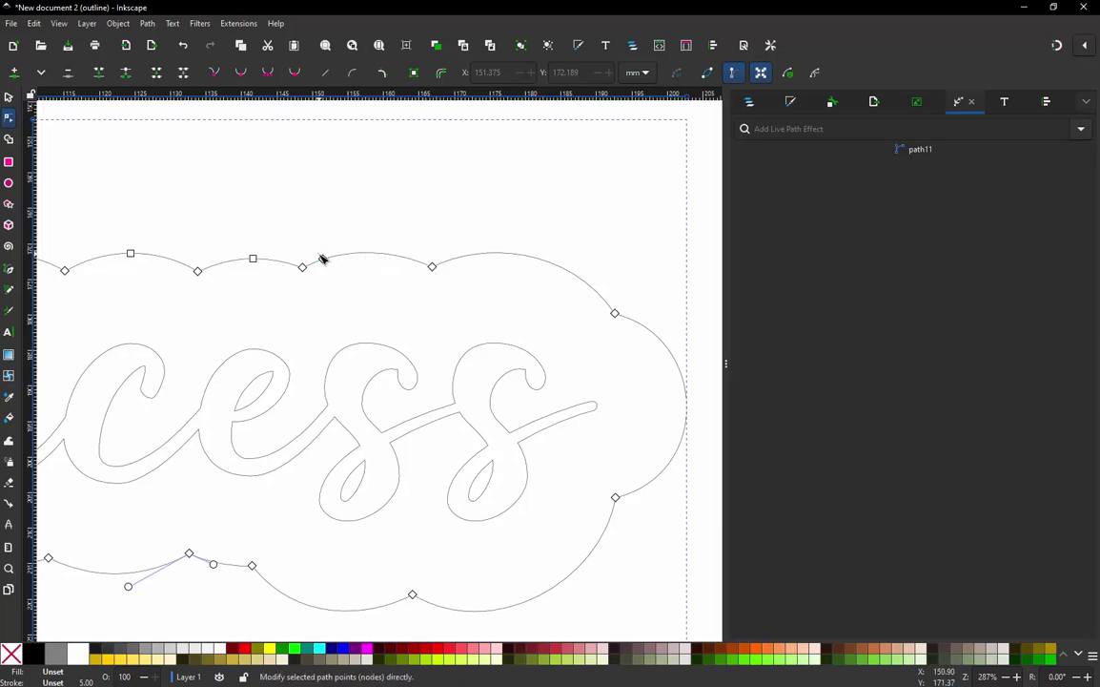
left_click(253, 259, "ctrl+alt")
left_click(131, 255, "ctrl+alt")
Retract the curve handle on the e side of the border corner node between the letters c and e, below the text
scroll(516, 272, "down", 2)
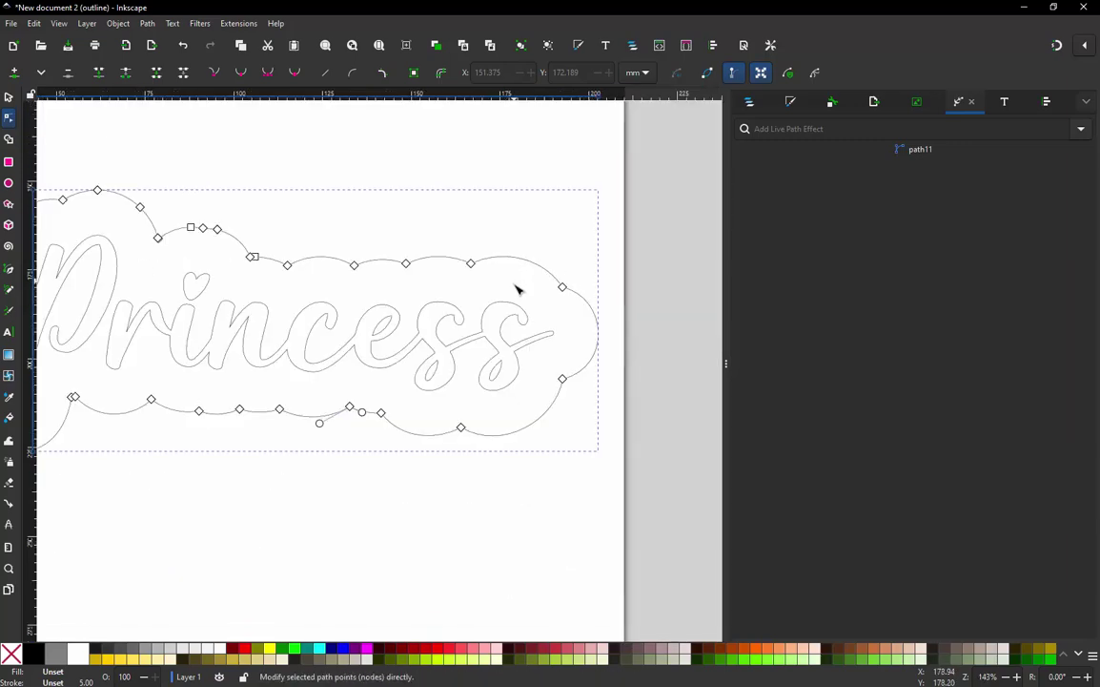
scroll(516, 284, "down", 1)
scroll(292, 260, "up", 2)
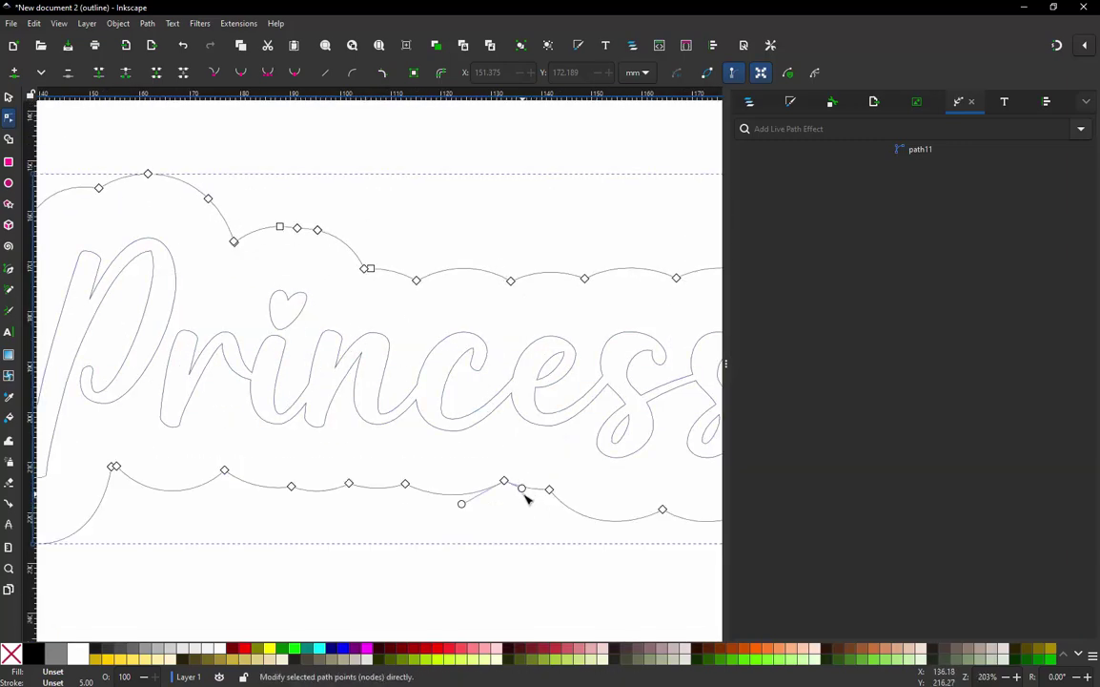
left_click(521, 489, "ctrl+alt")
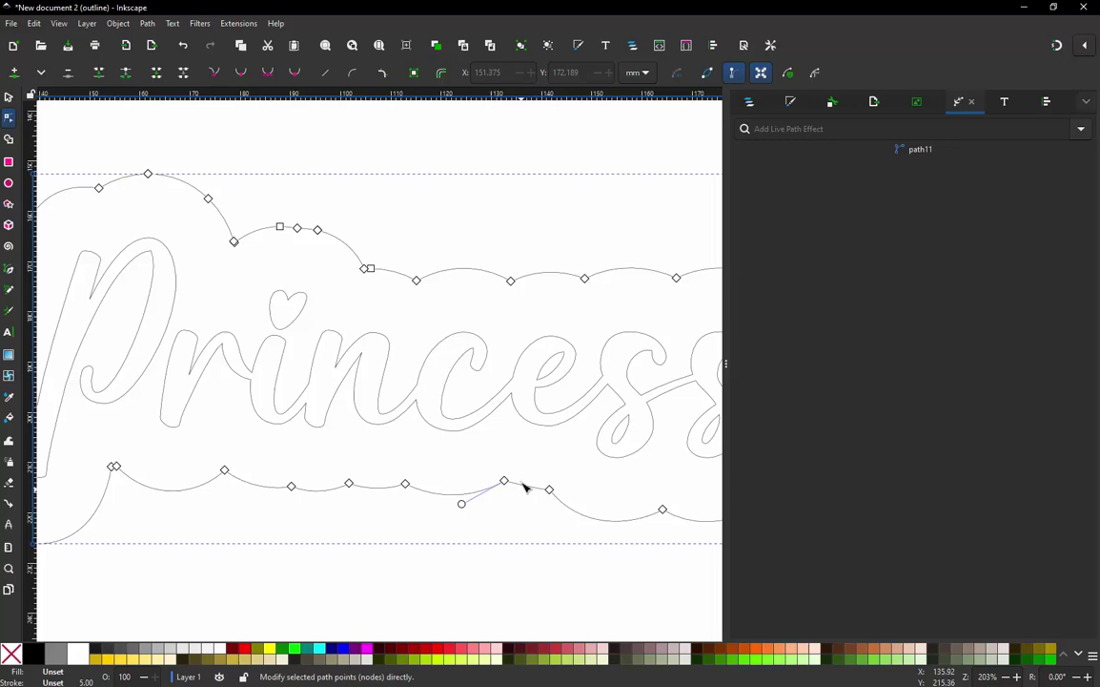
Delete the extra border nodes beside the corner above the n, on both sides of the heart's scallop, and over the P's bowl
left_click(370, 269, "ctrl+alt")
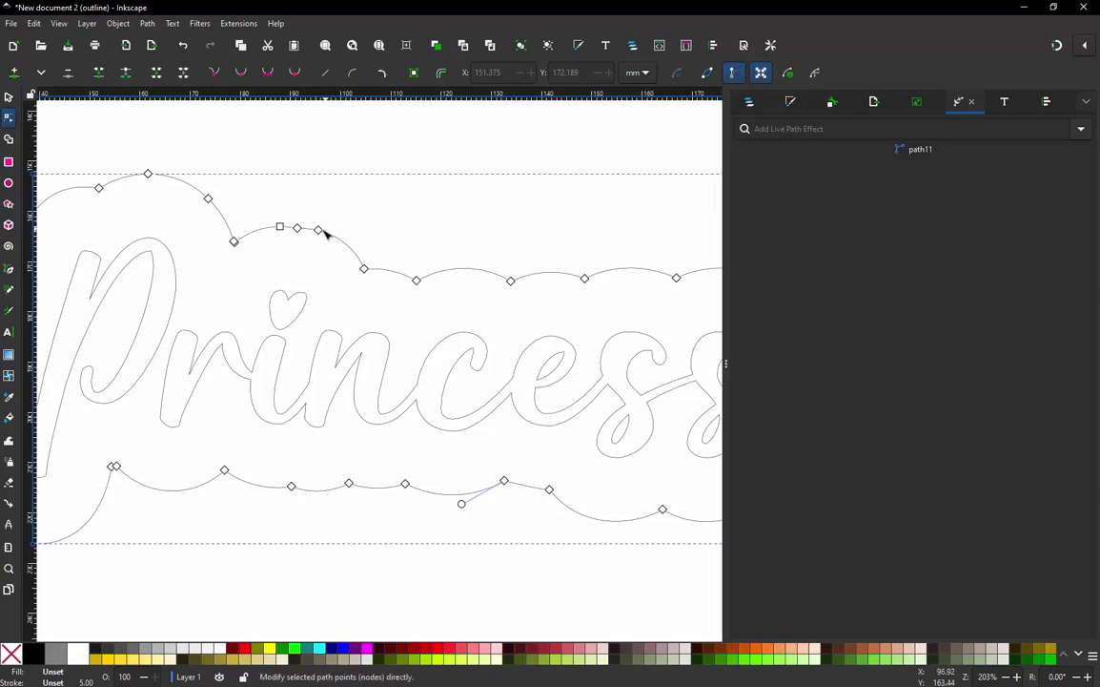
left_click(318, 230, "ctrl+alt")
left_click(279, 227, "ctrl+alt")
left_click(209, 200, "ctrl+alt")
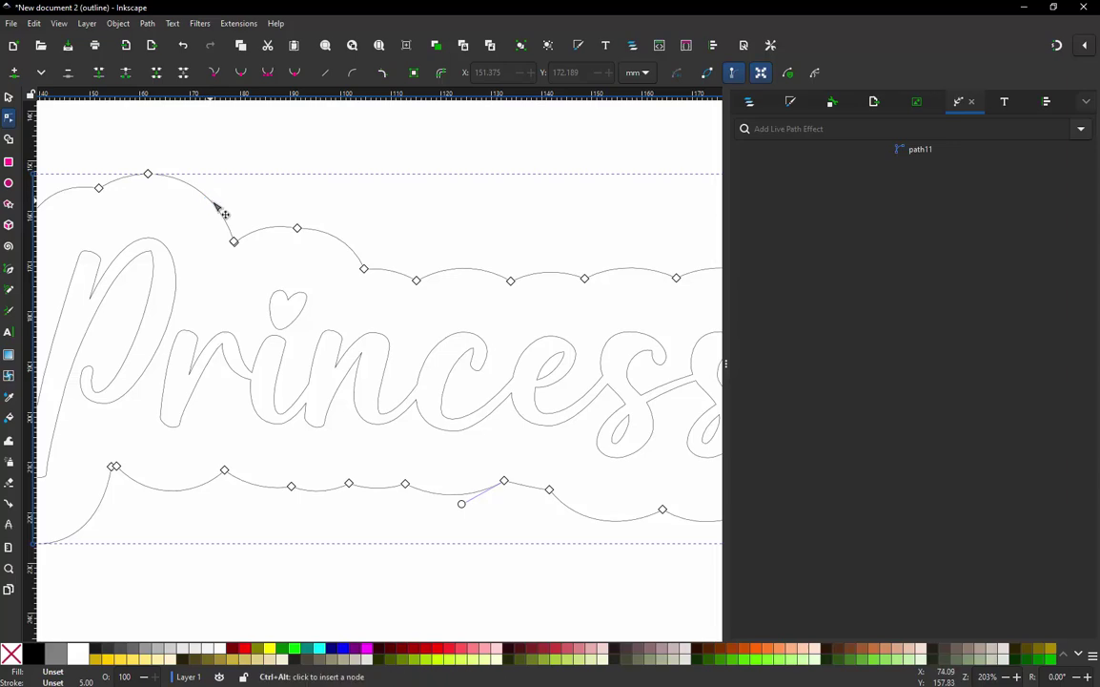
scroll(312, 238, "down", 1)
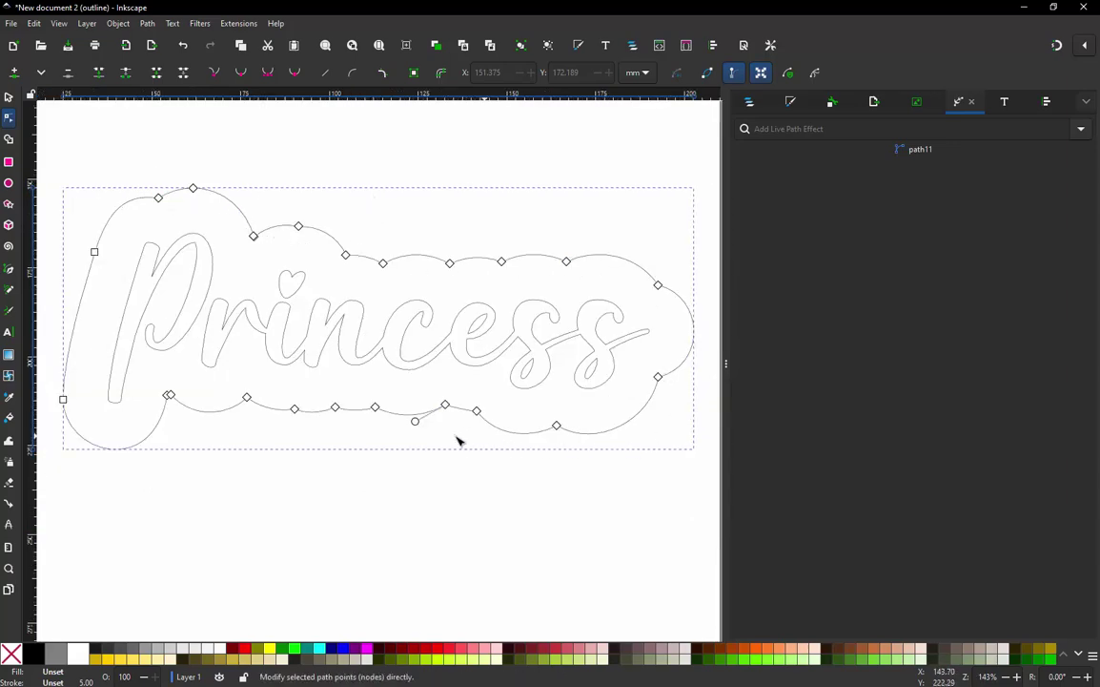
left_click(8, 98)
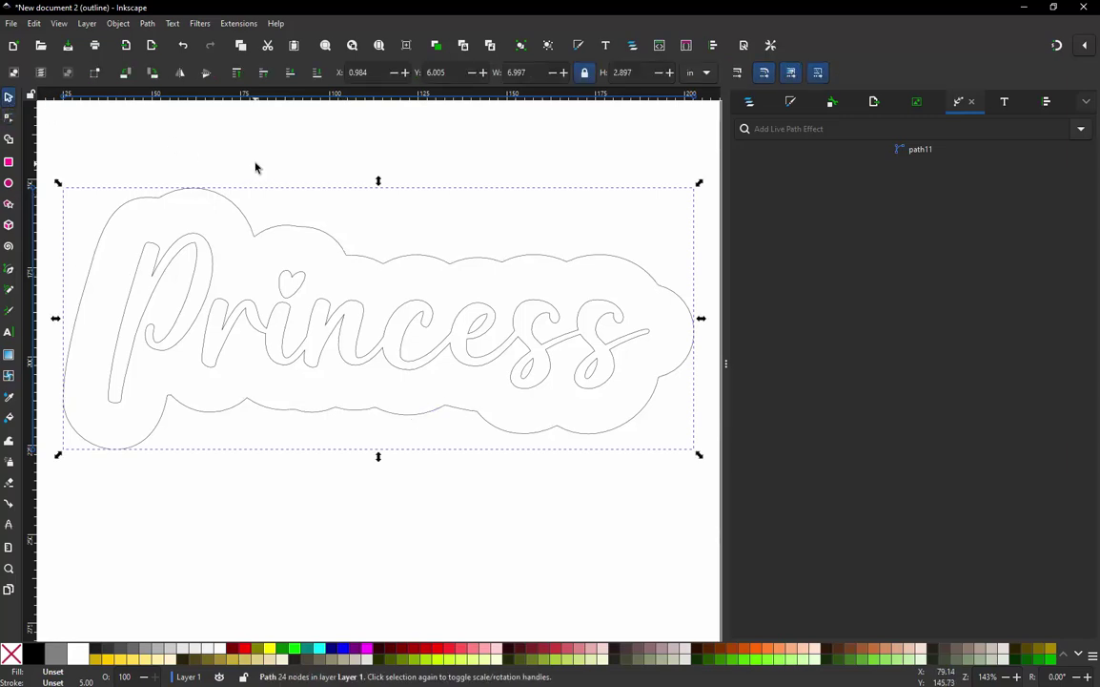
left_click(248, 158)
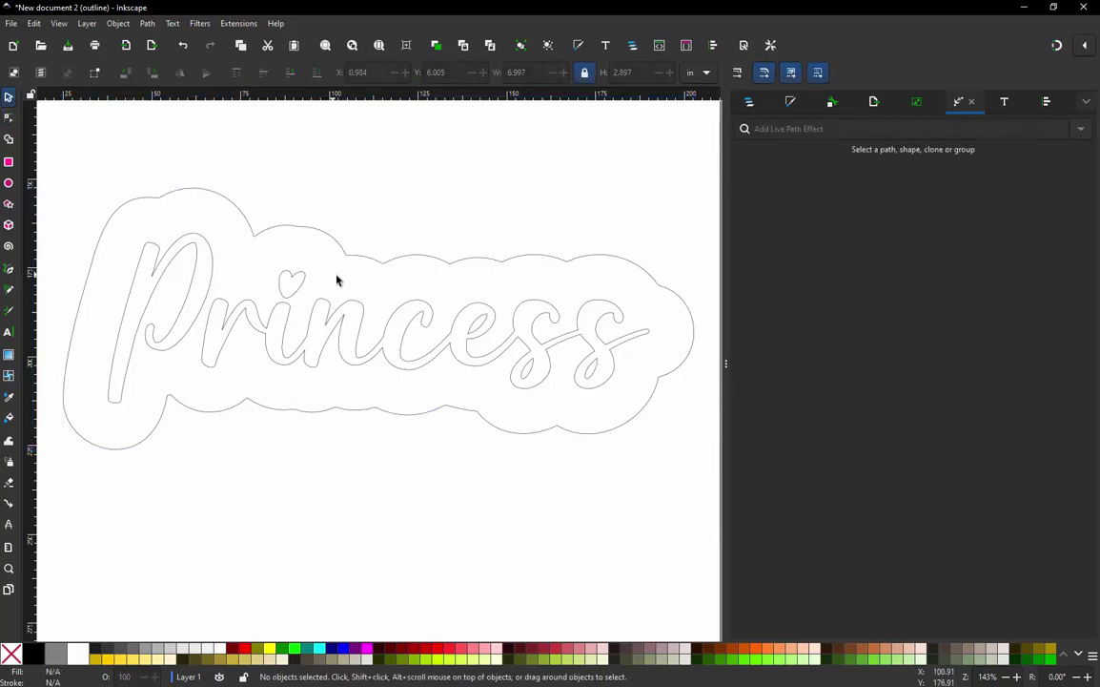
Rename the lettering path, path10, as Satin Text
left_click(752, 102)
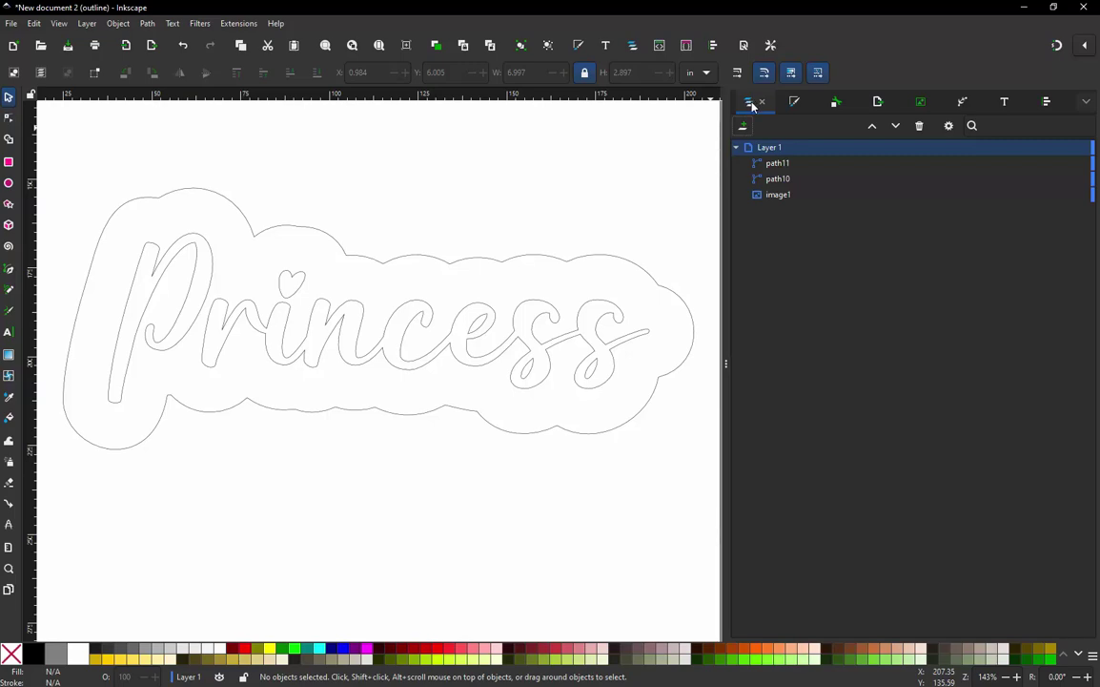
left_click(779, 197)
left_click(782, 181)
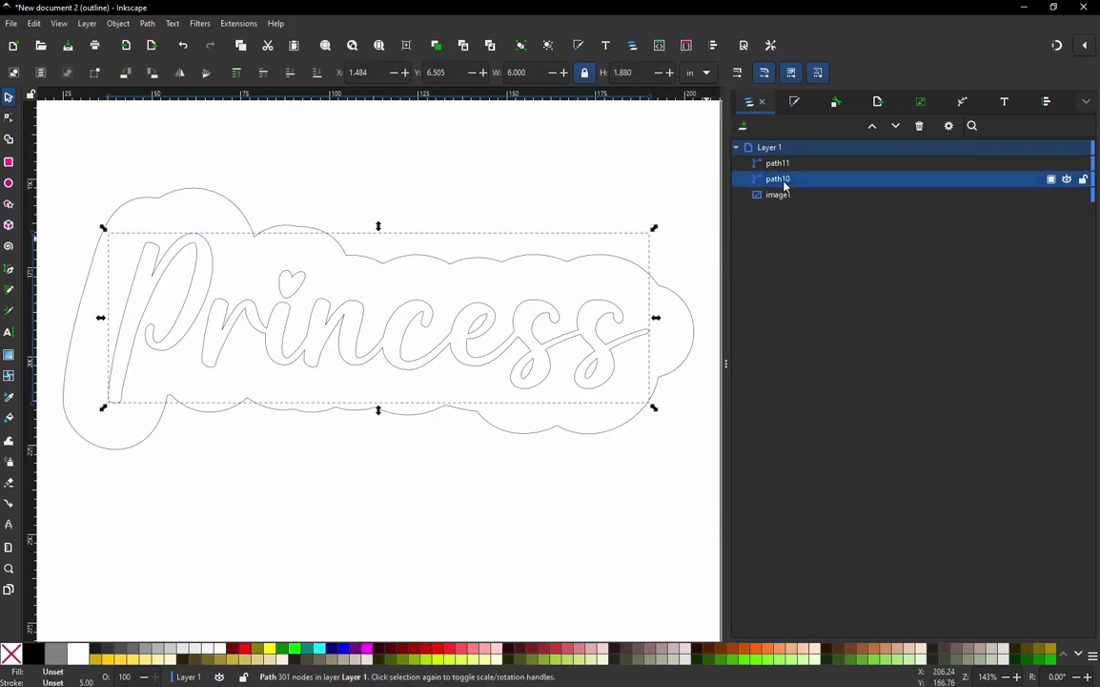
double_click(783, 180)
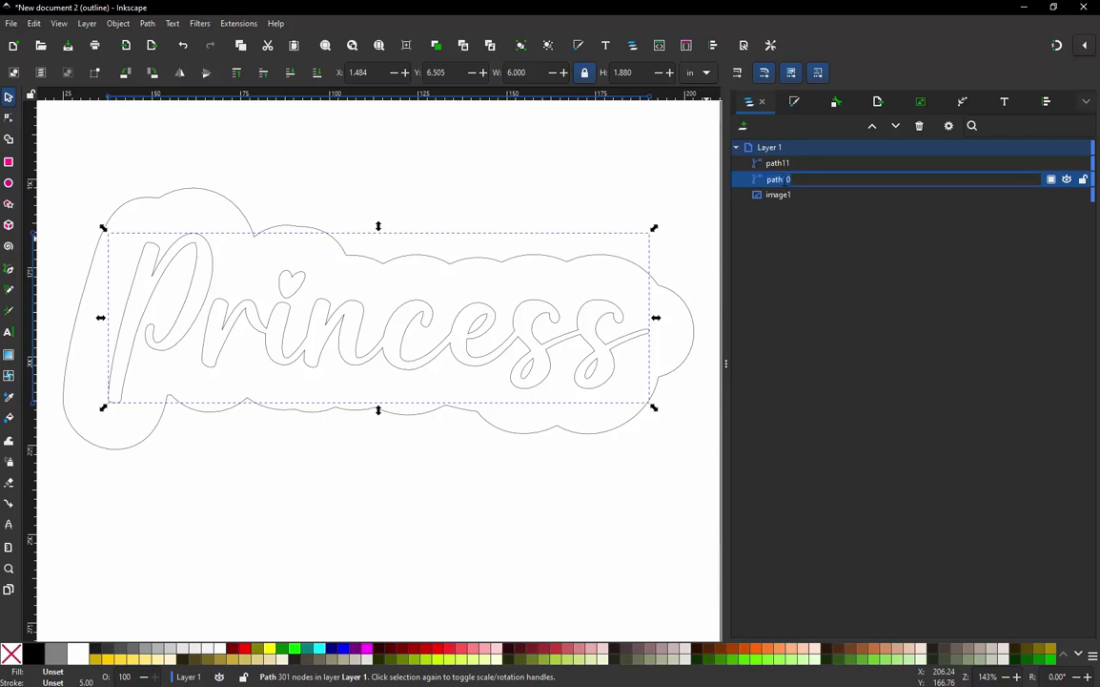
type("Text")
key("Return")
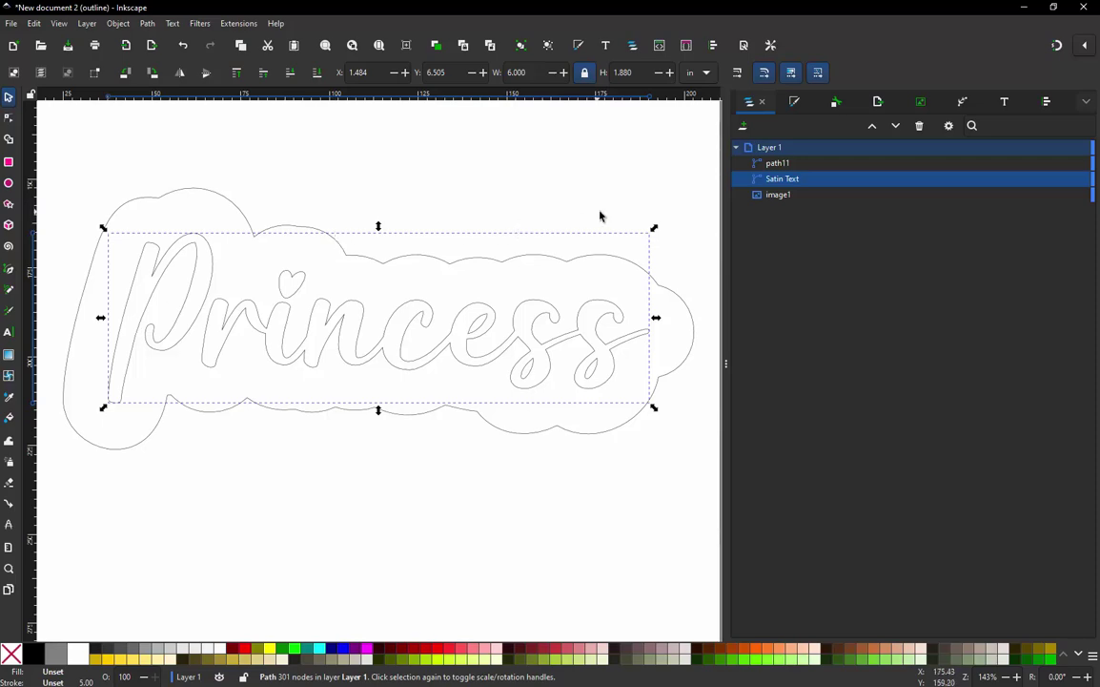
left_click(558, 187)
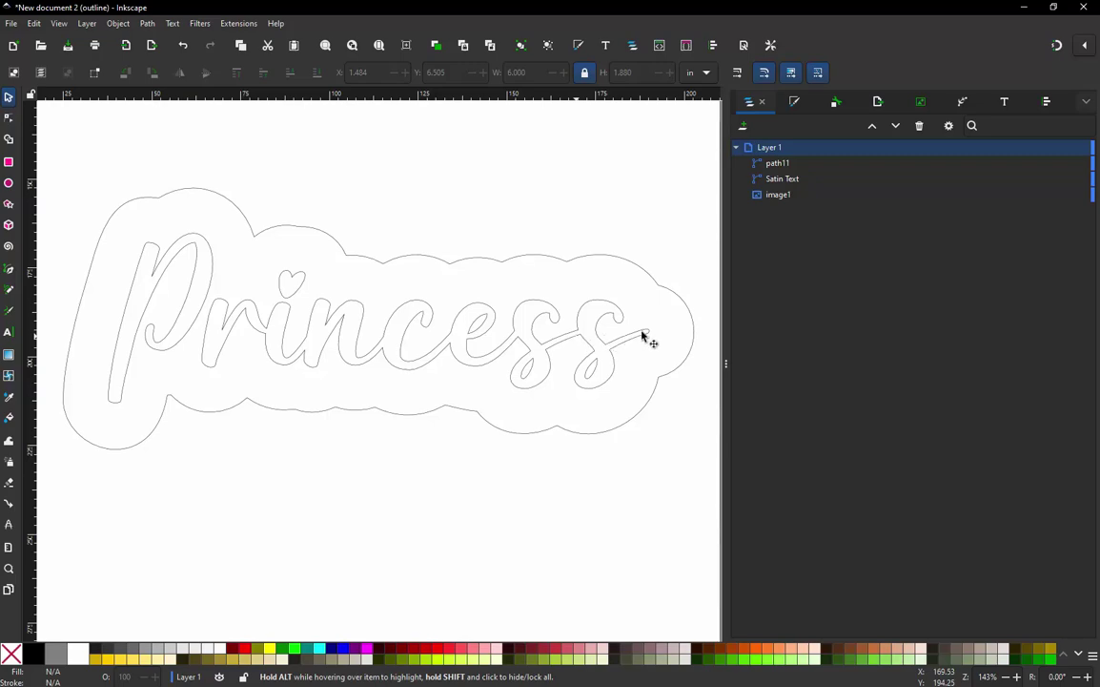
Rename the border path, path11, as Placement Stitch
left_click(790, 186)
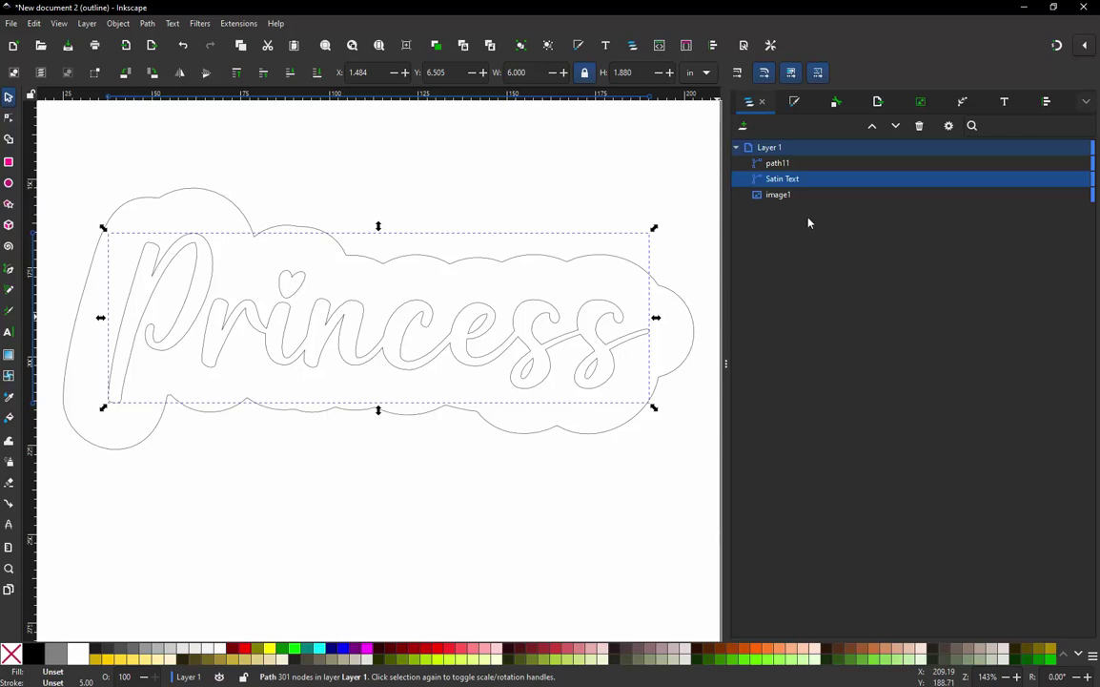
left_click(783, 166)
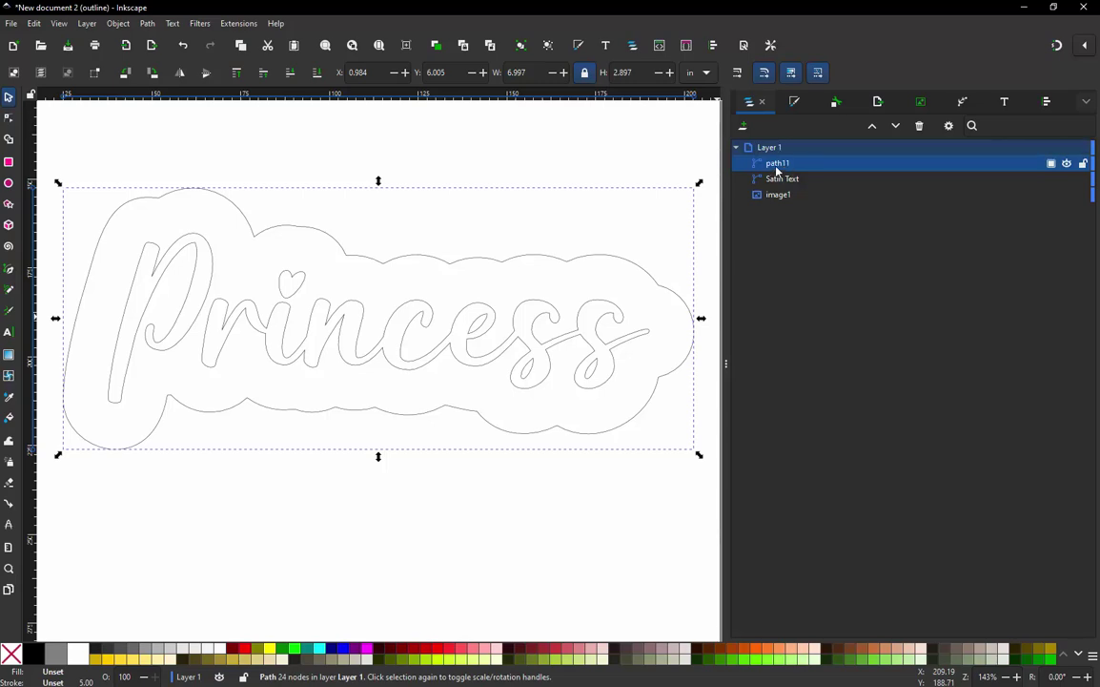
left_click(776, 166)
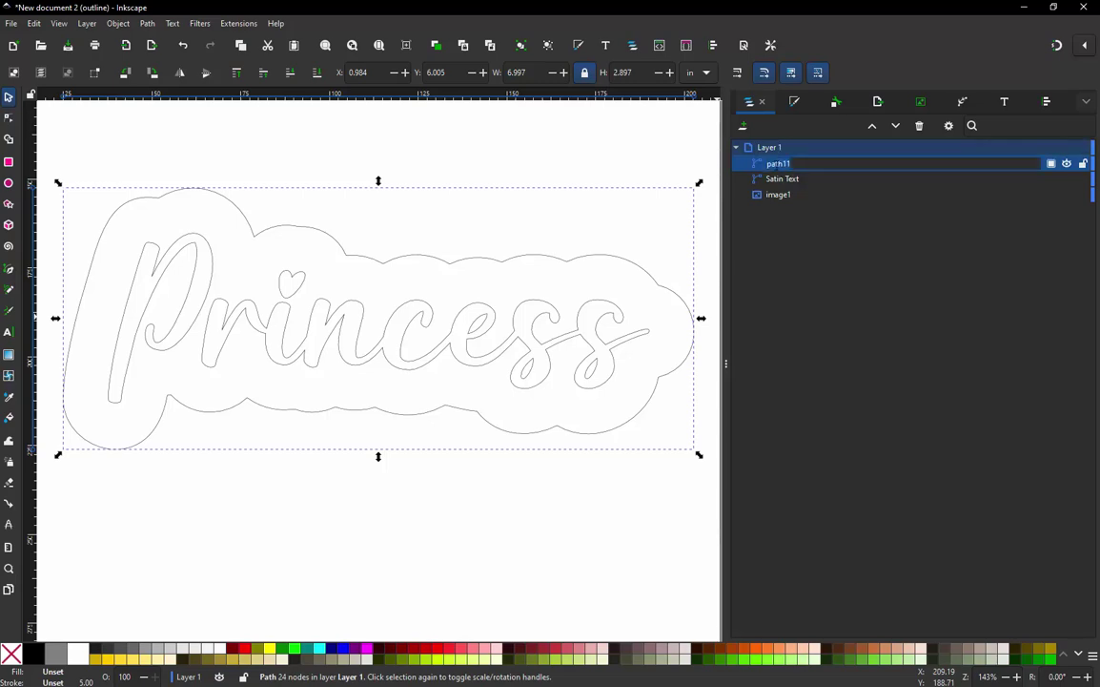
type("Placem")
type("ent Stitch")
key("Return")
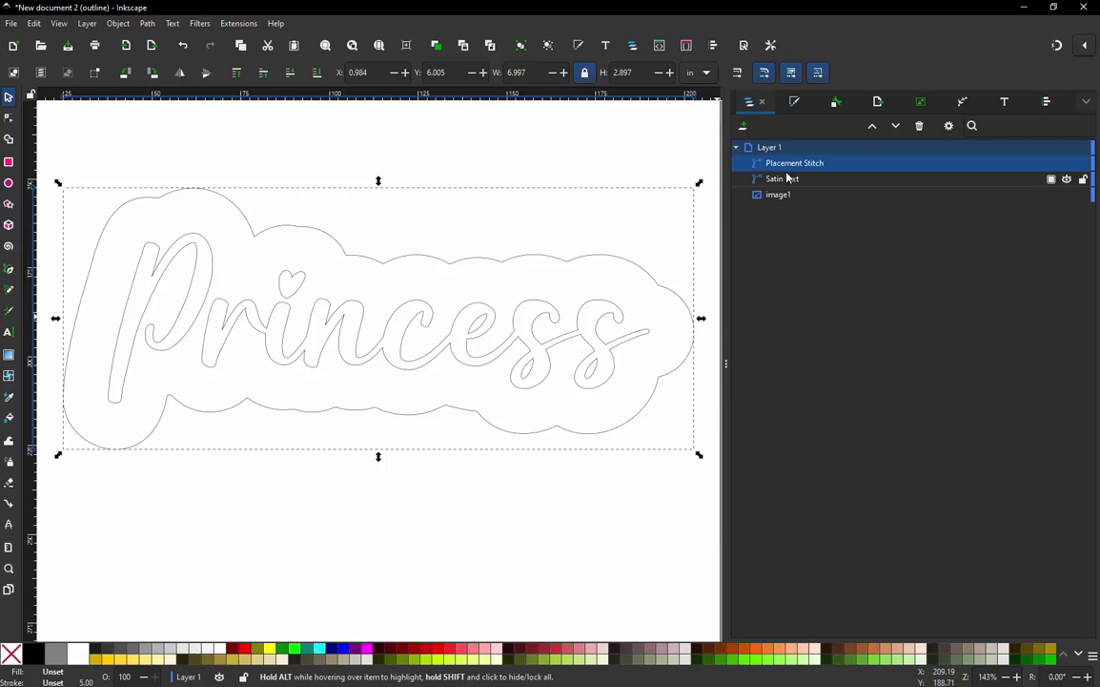
Duplicate the Placement Stitch border and rename the copy as Tackdown Stitch
key("ctrl+d")
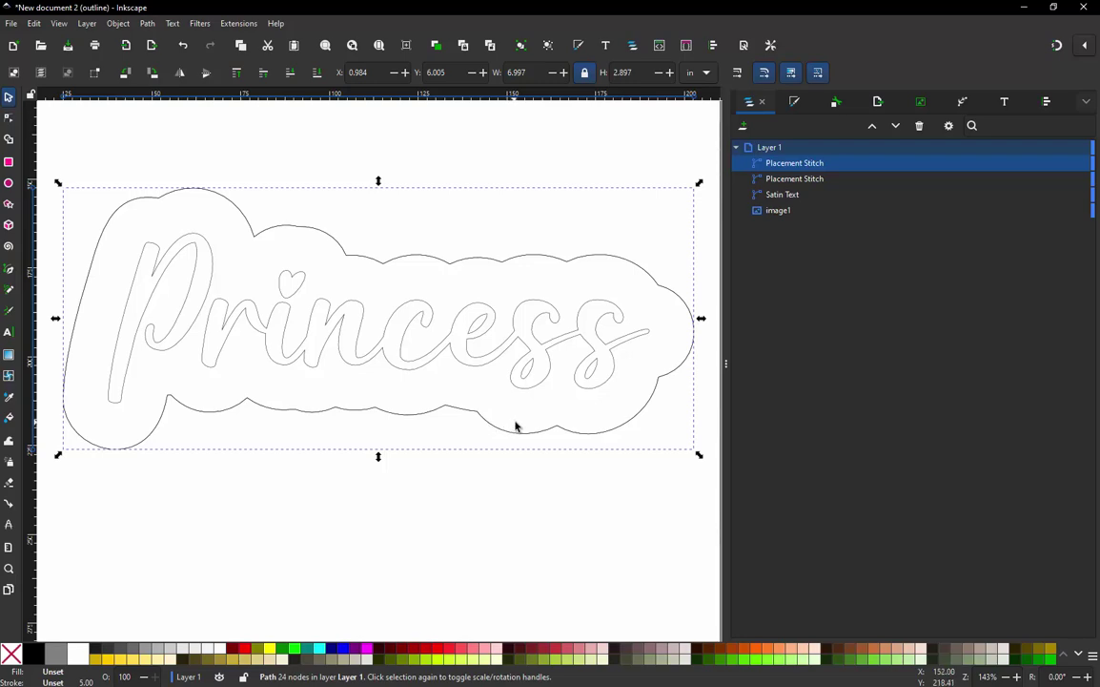
left_click(801, 163)
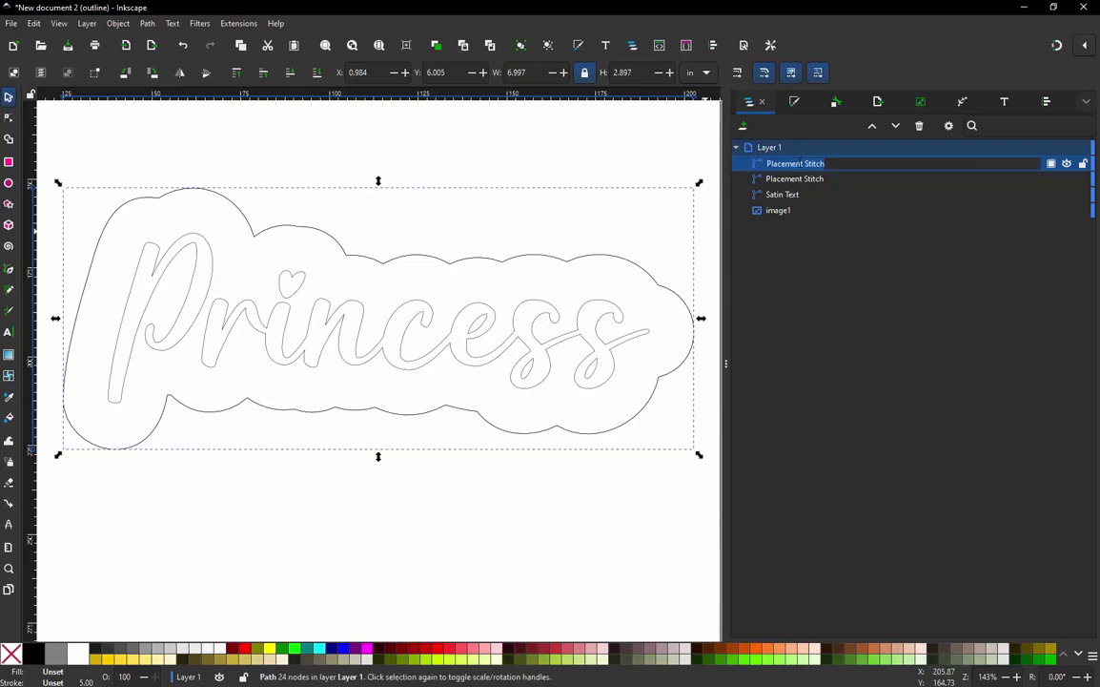
double_click(800, 163)
type("Ta")
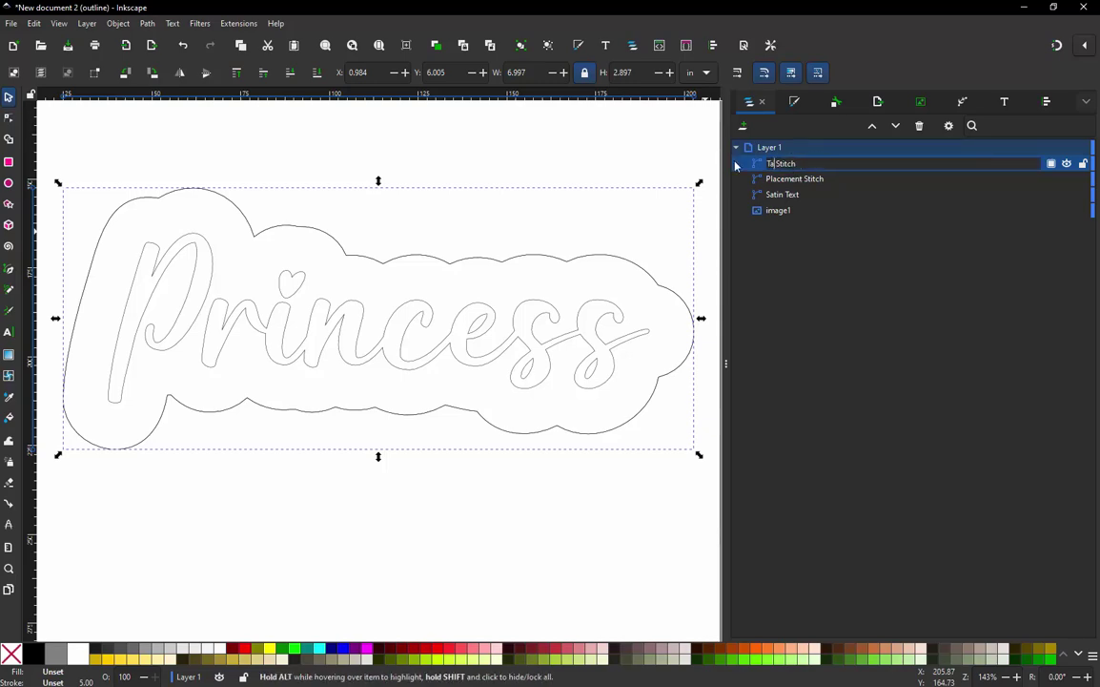
type("ckdown Stitch")
key("Delete")
key("Delete")
key("Delete")
key("Delete")
key("Delete")
key("Delete")
key("Delete")
key("Return")
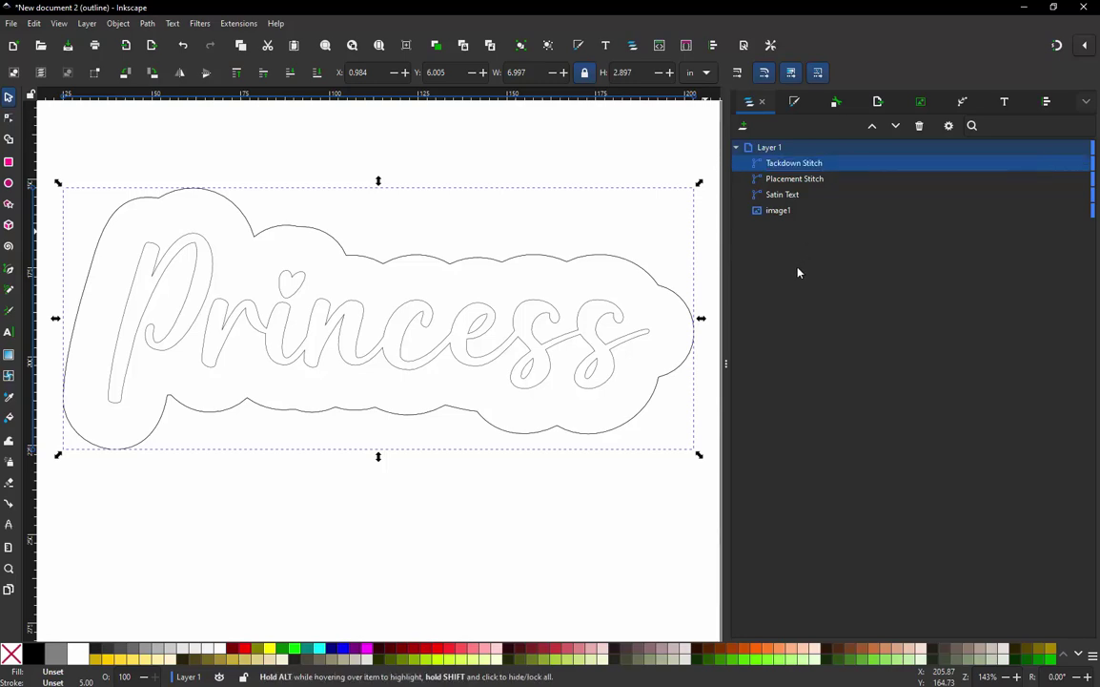
Add an Offset live path effect to the Tackdown Stitch border
left_click(801, 181)
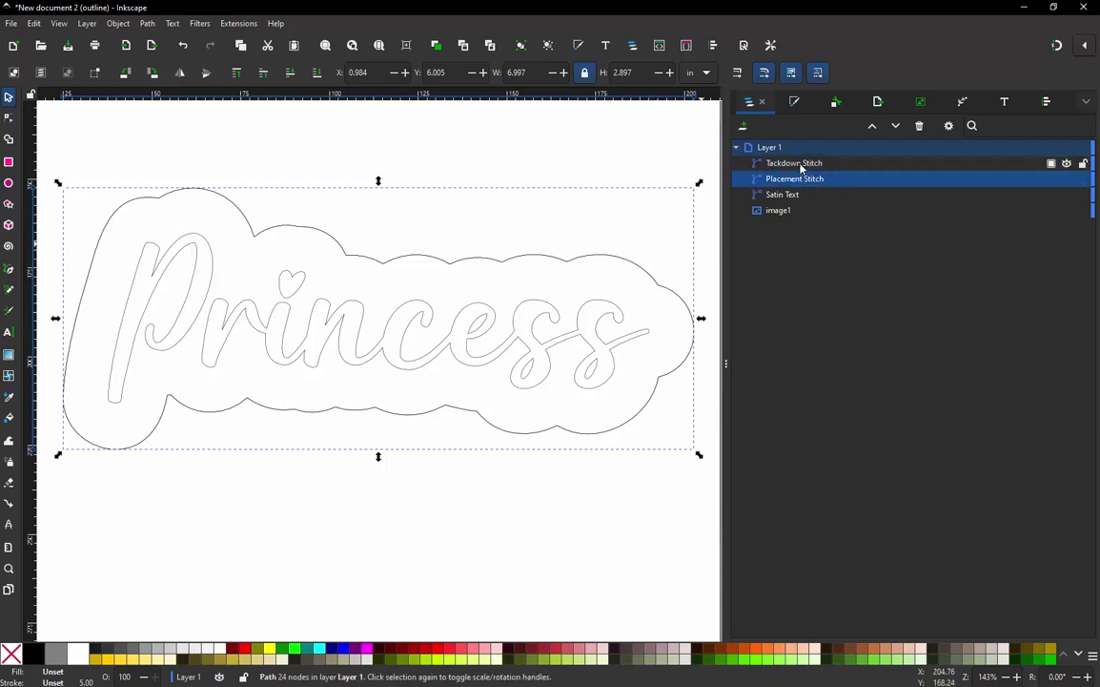
left_click(801, 165)
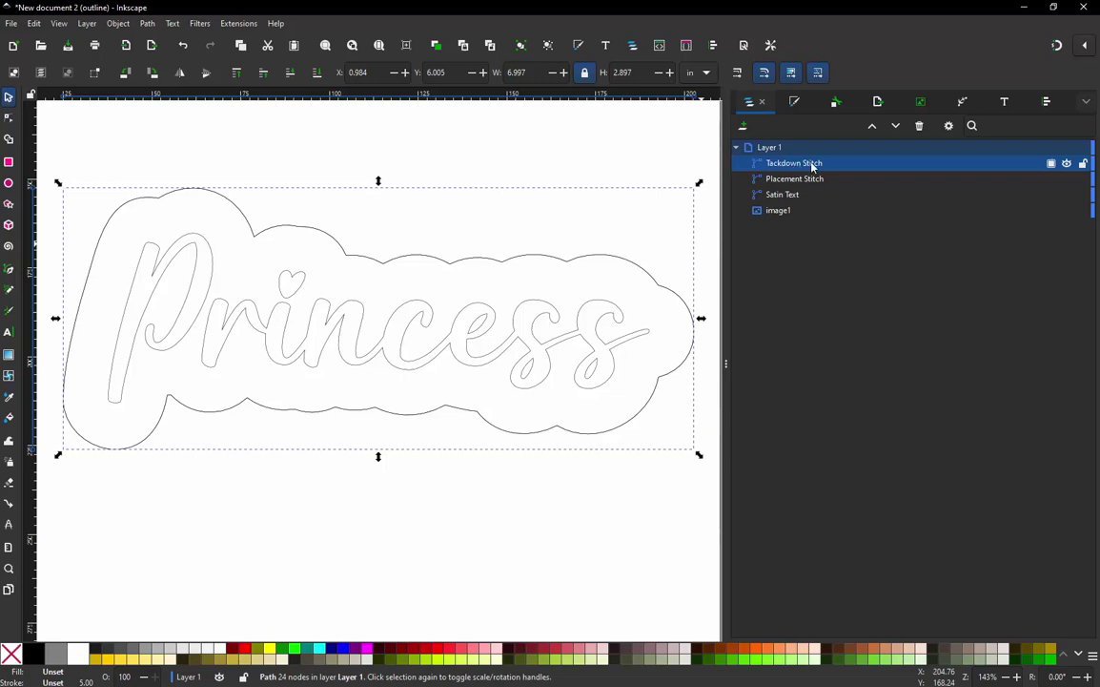
left_click(1086, 102)
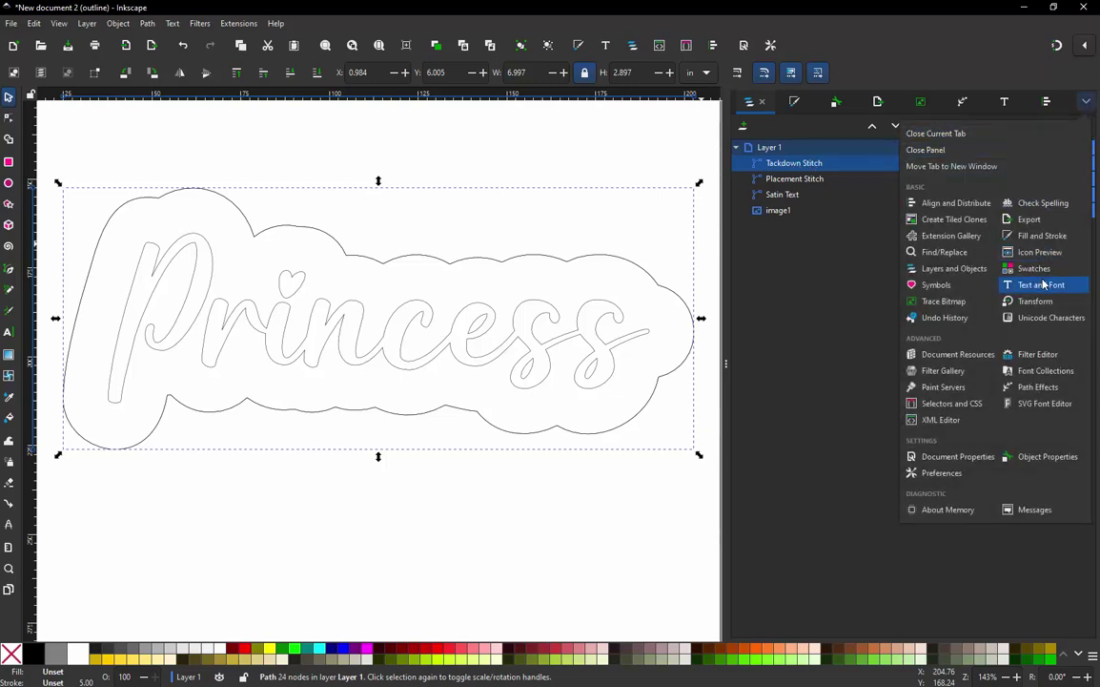
left_click(1037, 386)
left_click(1081, 129)
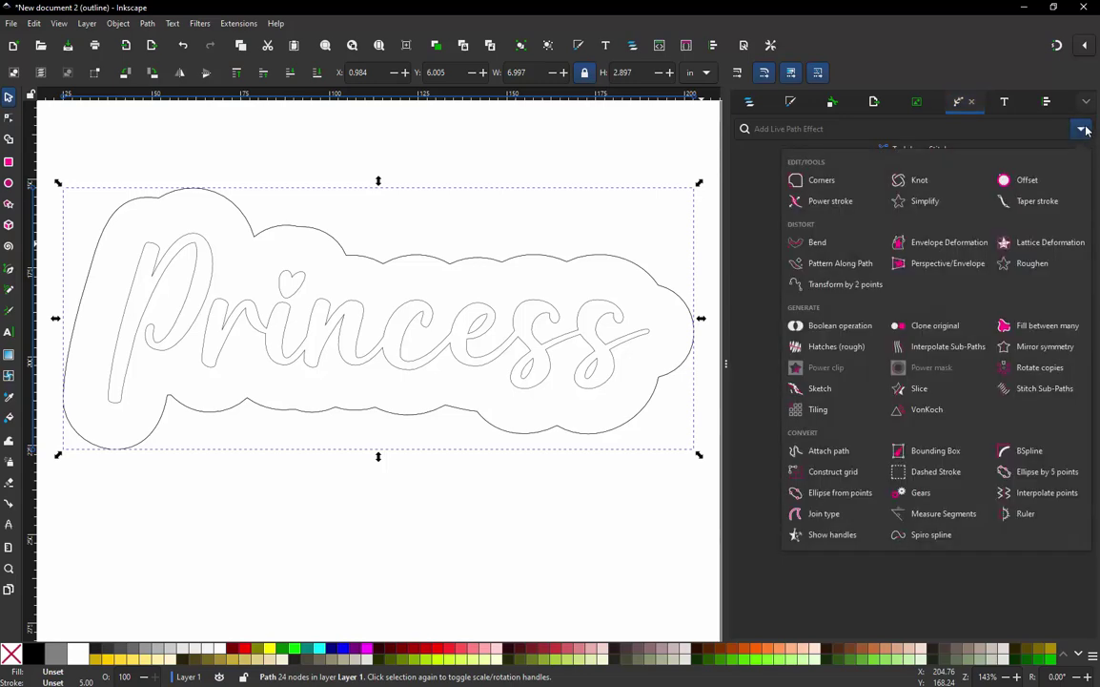
left_click(1026, 181)
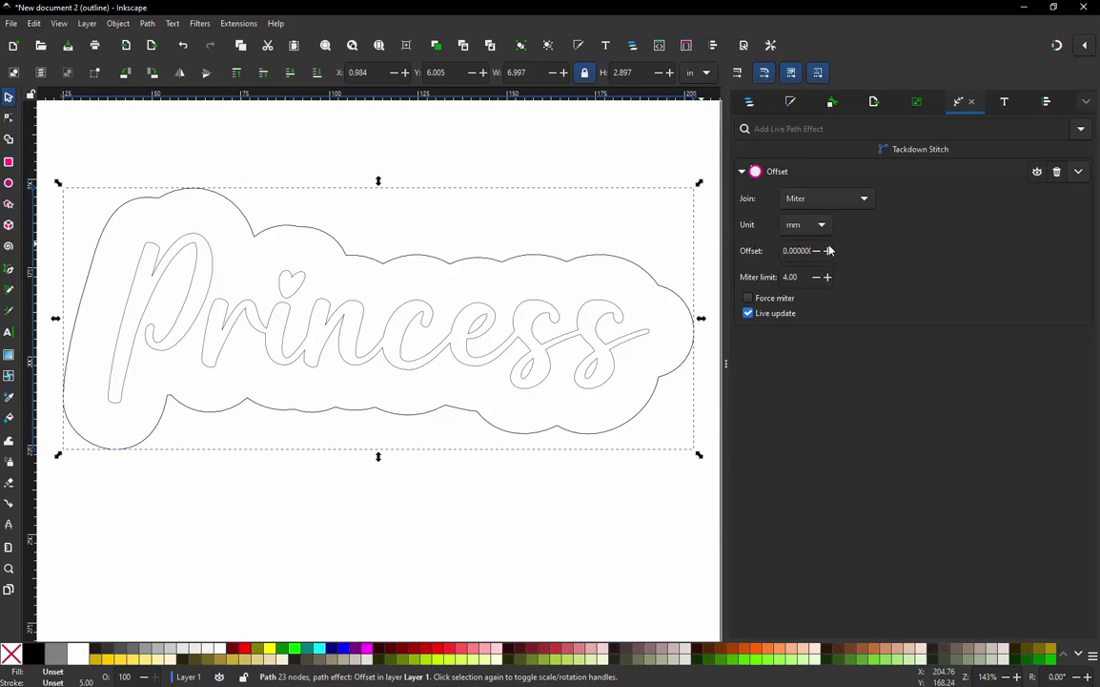
Set the Tackdown Stitch border's offset to -2 mm and deselect it
left_click_drag(811, 251, 749, 256)
key("BackSpace")
type("-2")
key("Return")
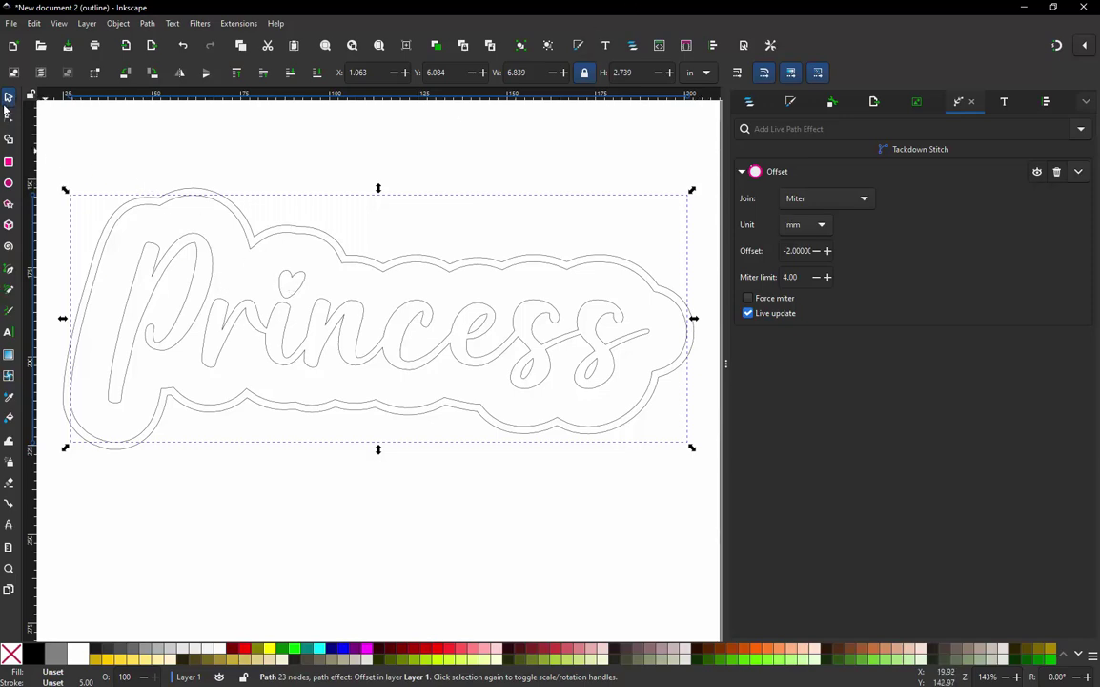
left_click(87, 120)
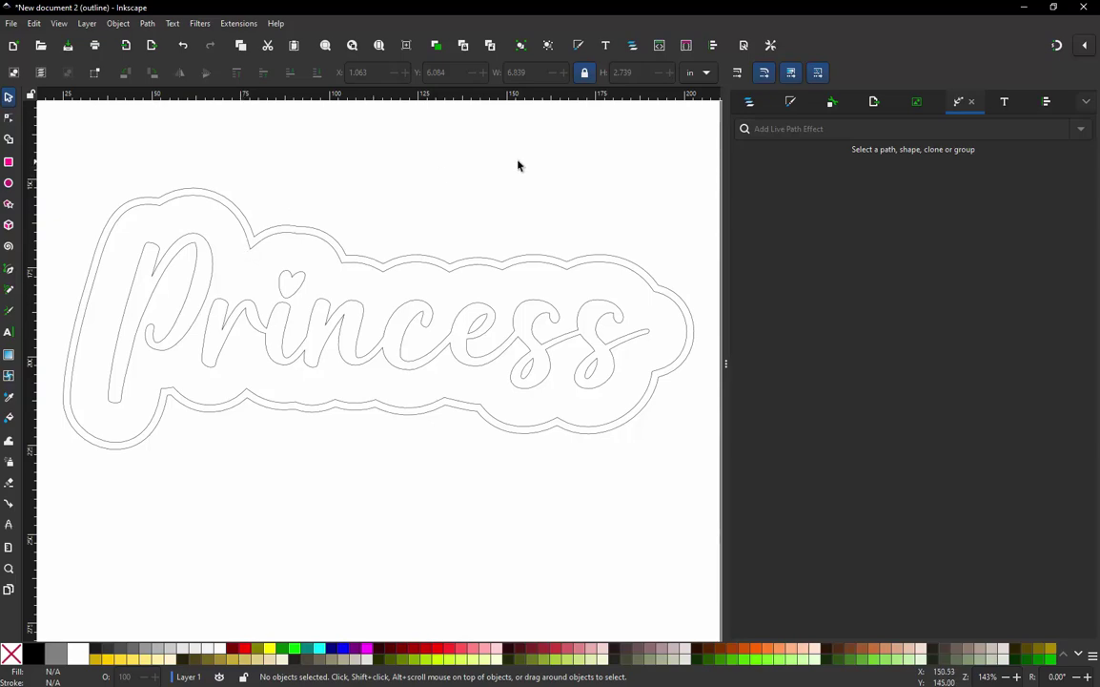
Move the Satin Text path above Tackdown Stitch so it is the topmost object in Layer 1
left_click(751, 102)
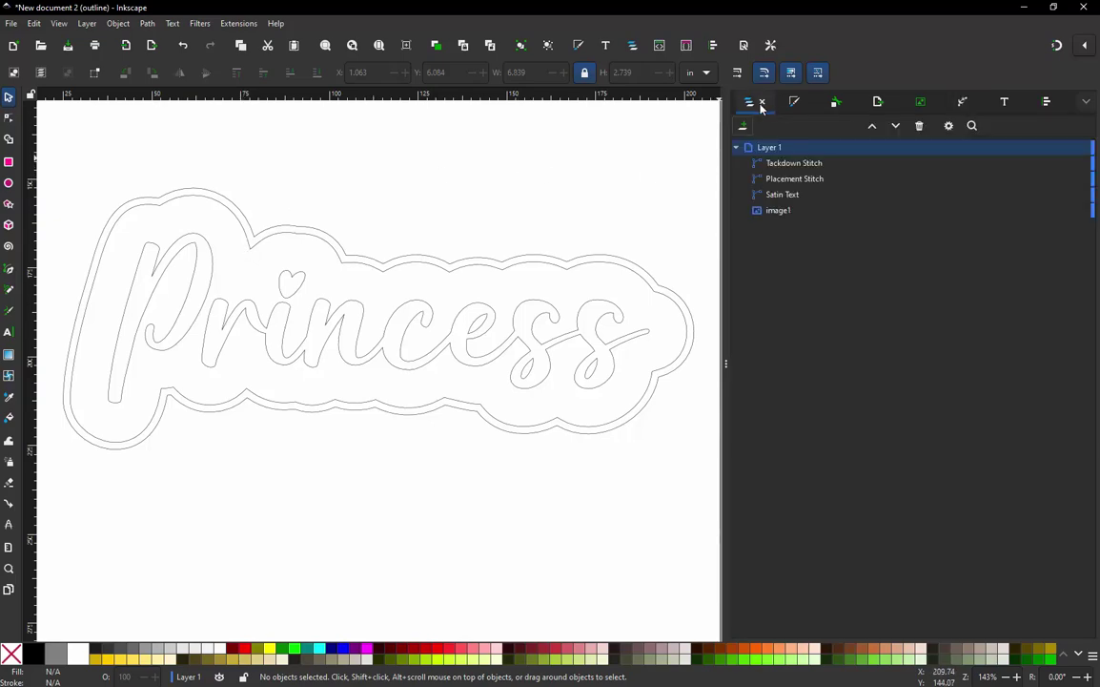
left_click(792, 164)
left_click(814, 180)
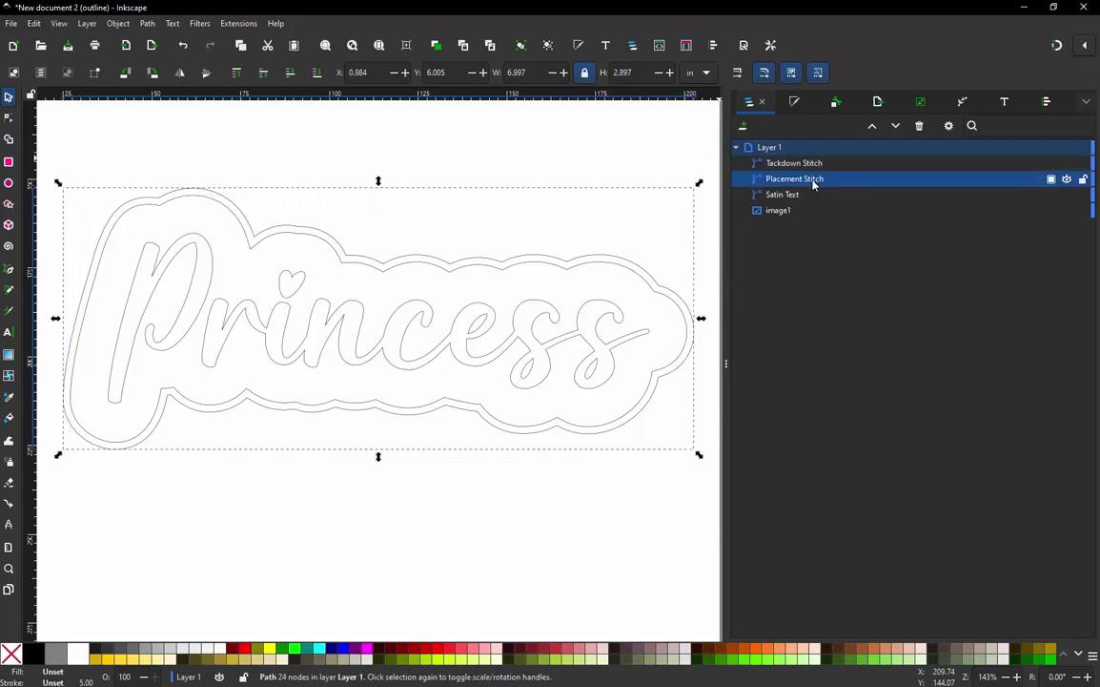
left_click(793, 197)
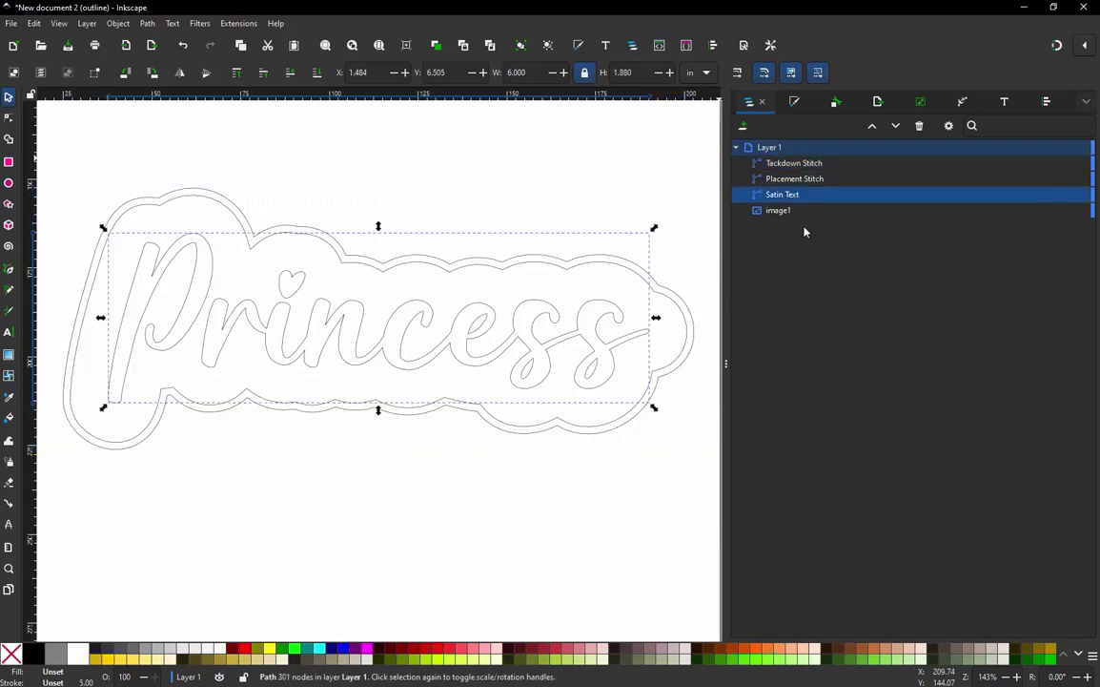
left_click_drag(791, 195, 803, 158)
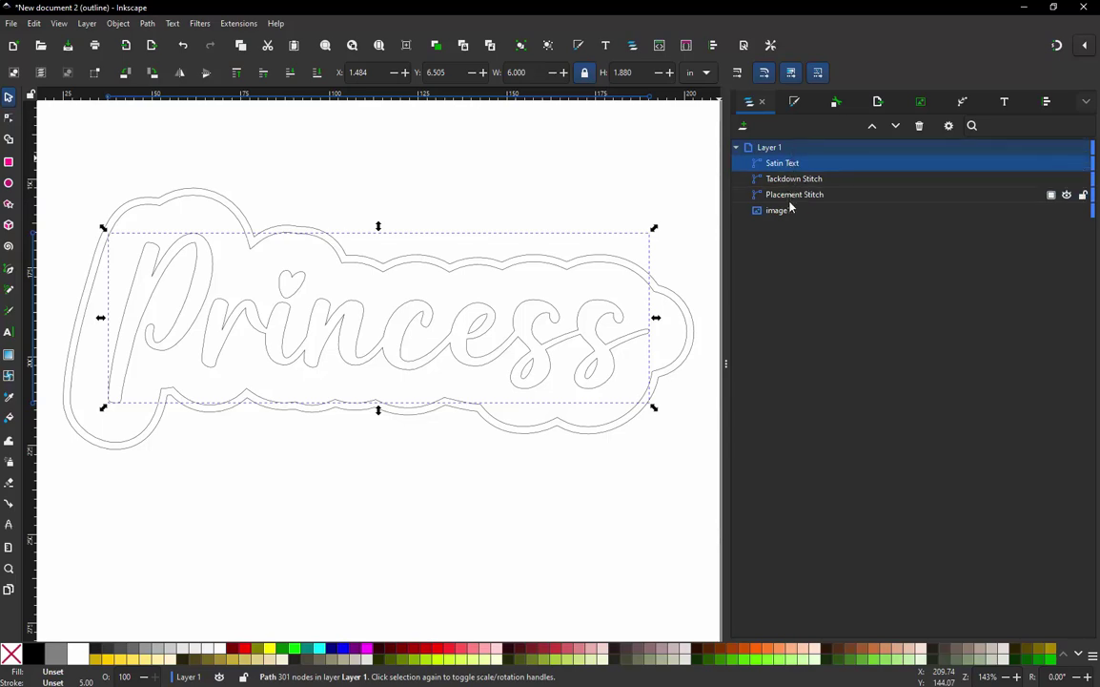
Duplicate the Placement Stitch border and place the copy directly beneath Satin Text in the stacking order
left_click(791, 194)
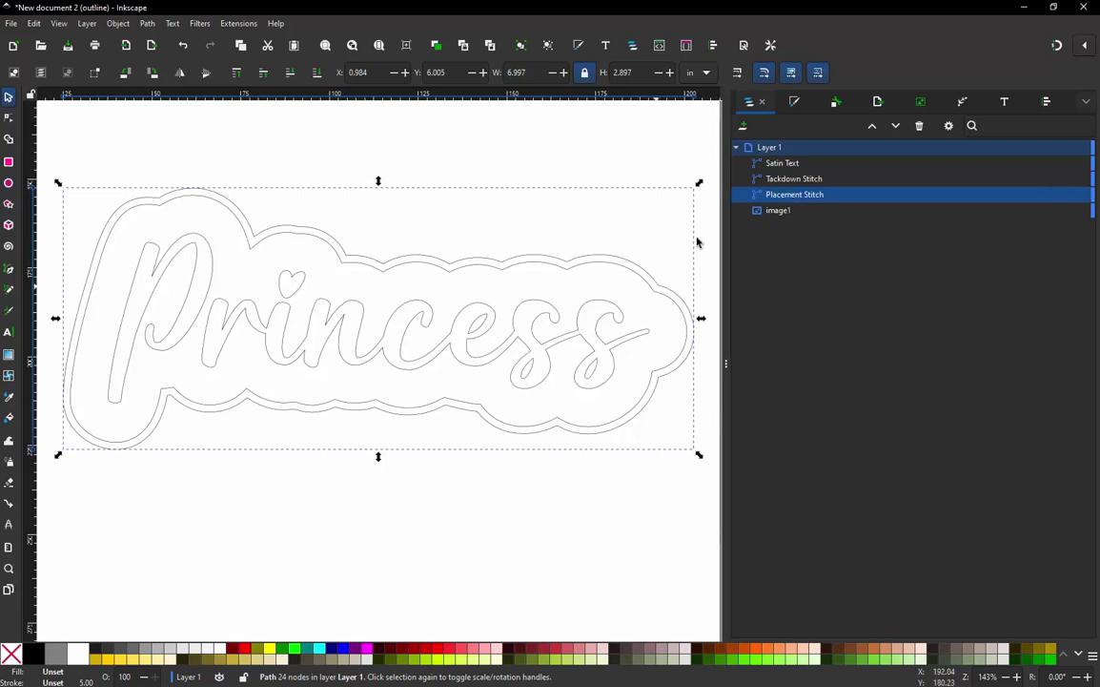
left_click(781, 181)
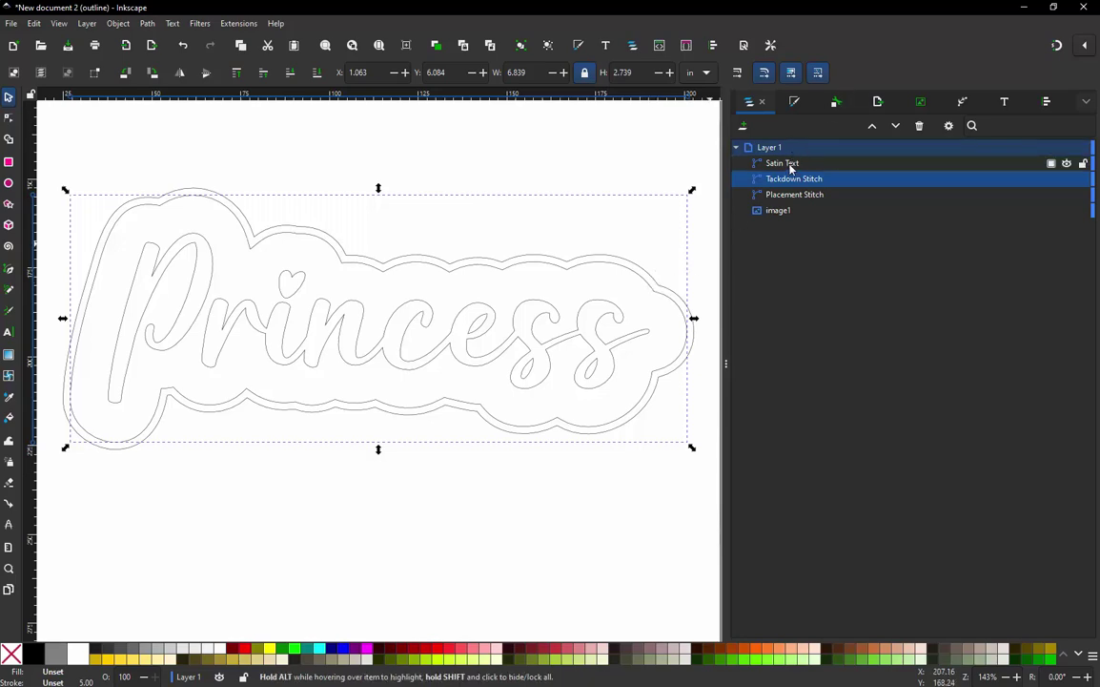
left_click(789, 194)
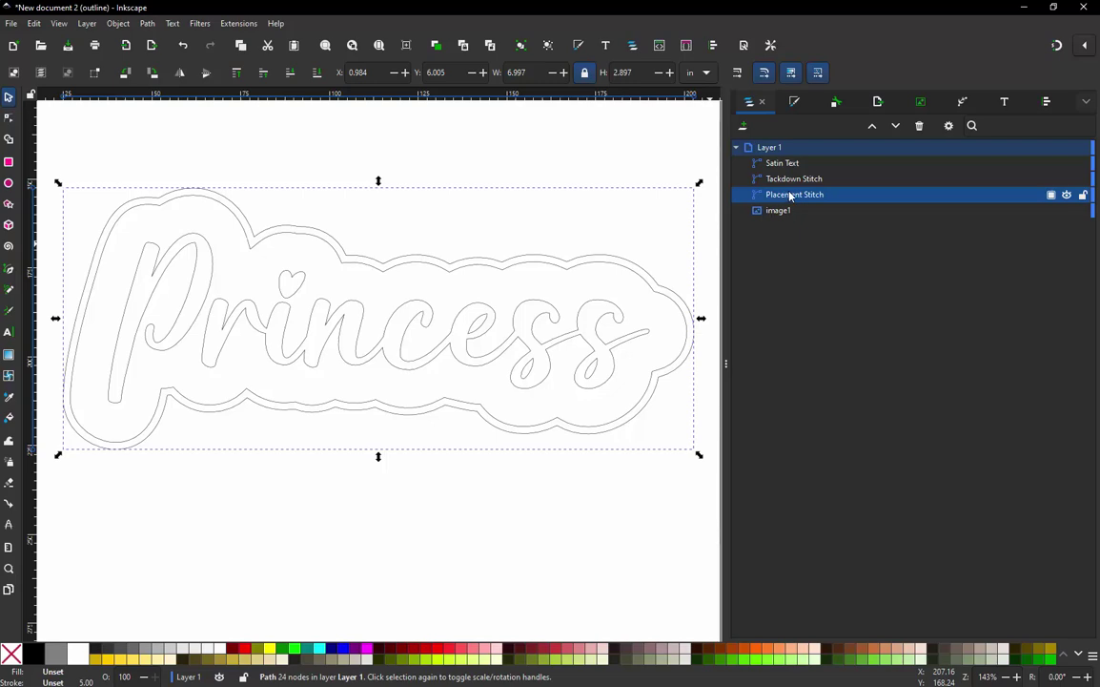
key("ctrl+alt+v")
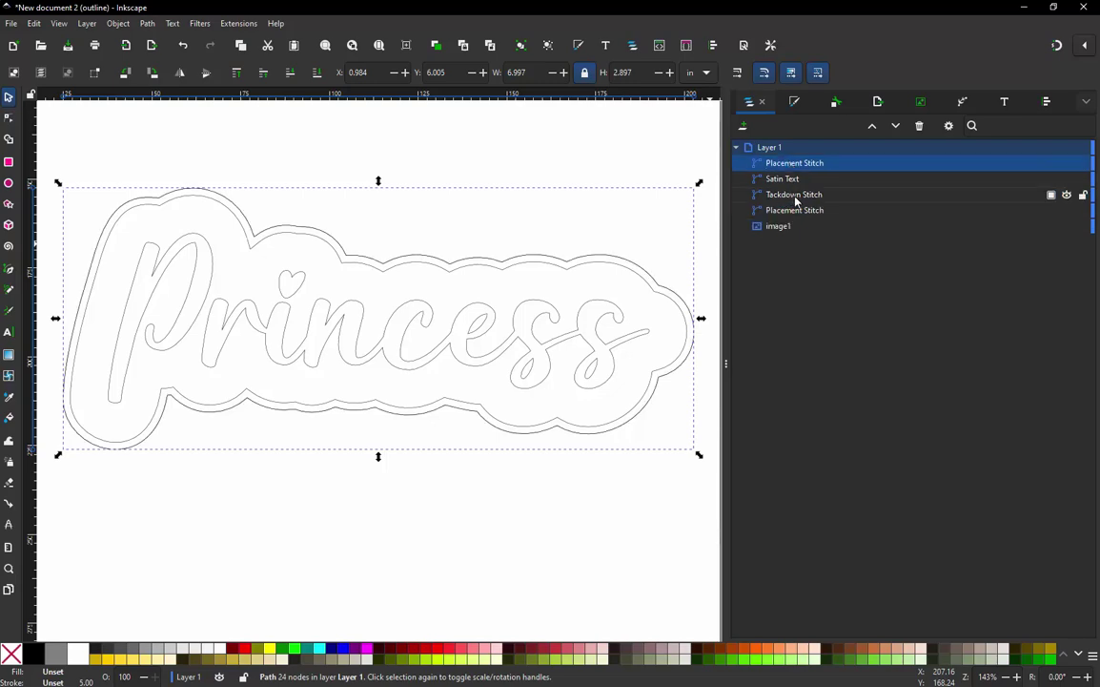
mouse_move(794, 178)
left_mouse_down()
mouse_move(794, 164)
mouse_move(796, 173)
left_mouse_up()
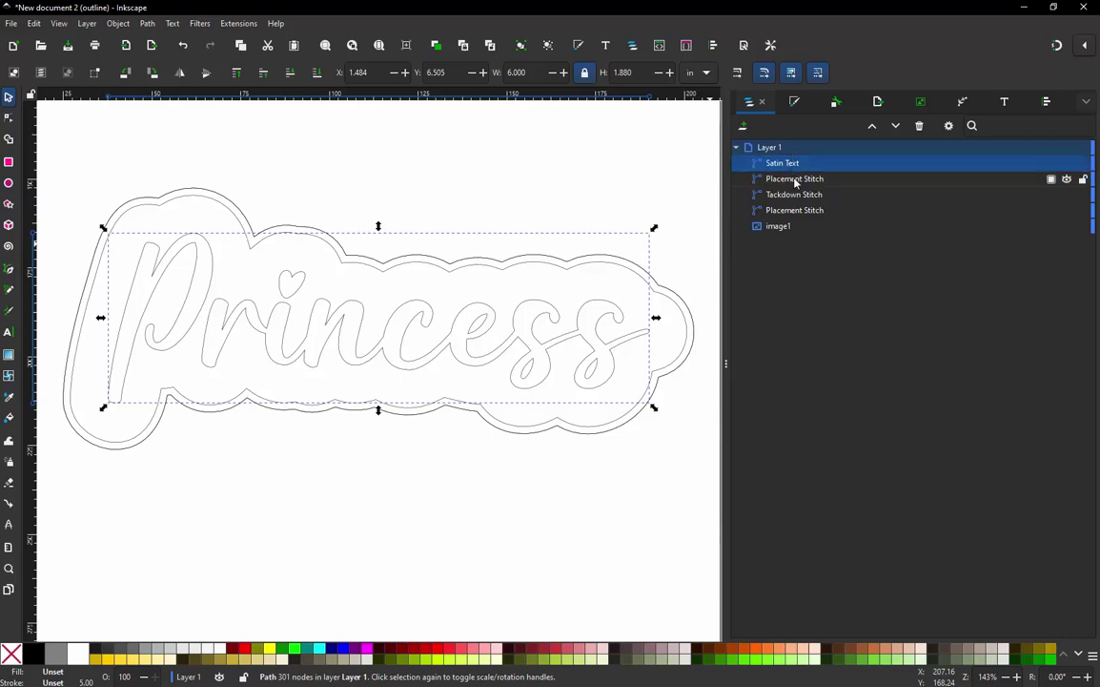
left_click(794, 179)
double_click(794, 180)
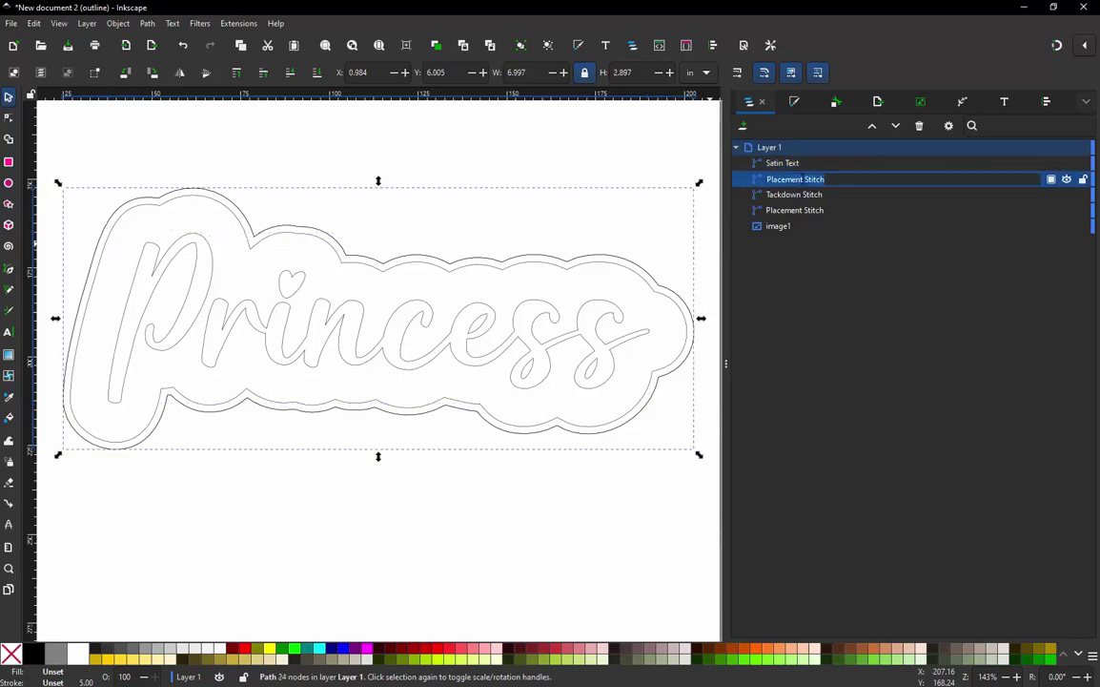
left_click(802, 179)
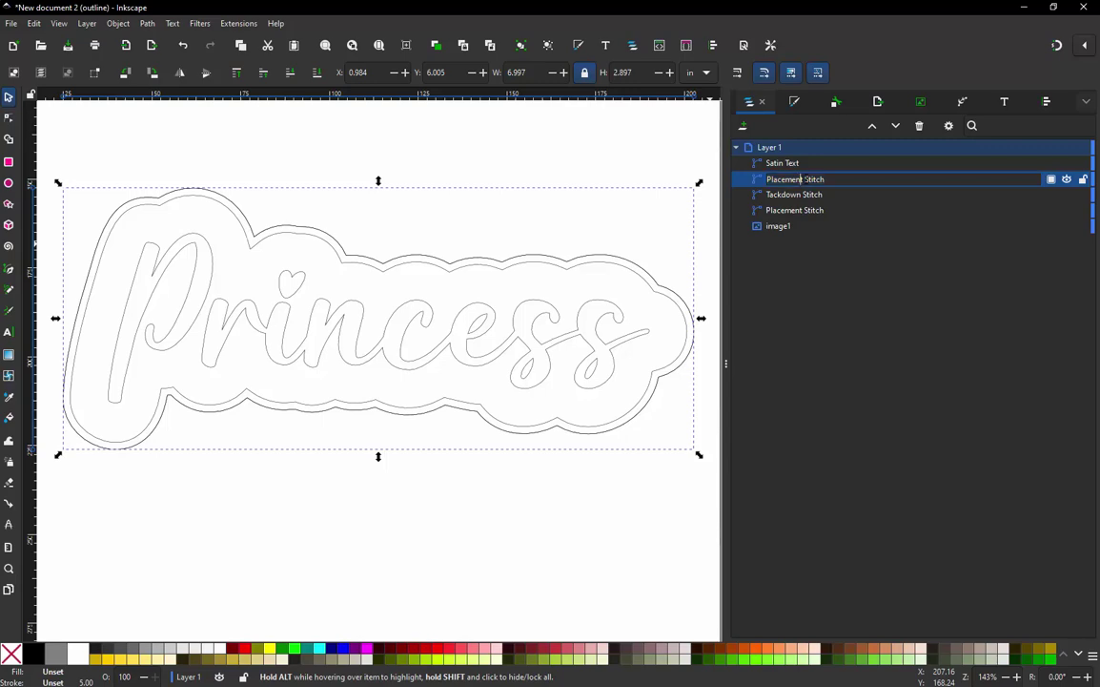
left_click_drag(805, 179, 766, 179)
key("Delete")
key("Delete")
key("Delete")
key("Delete")
key("Delete")
key("Delete")
key("Delete")
type("Satin Border")
key("Escape")
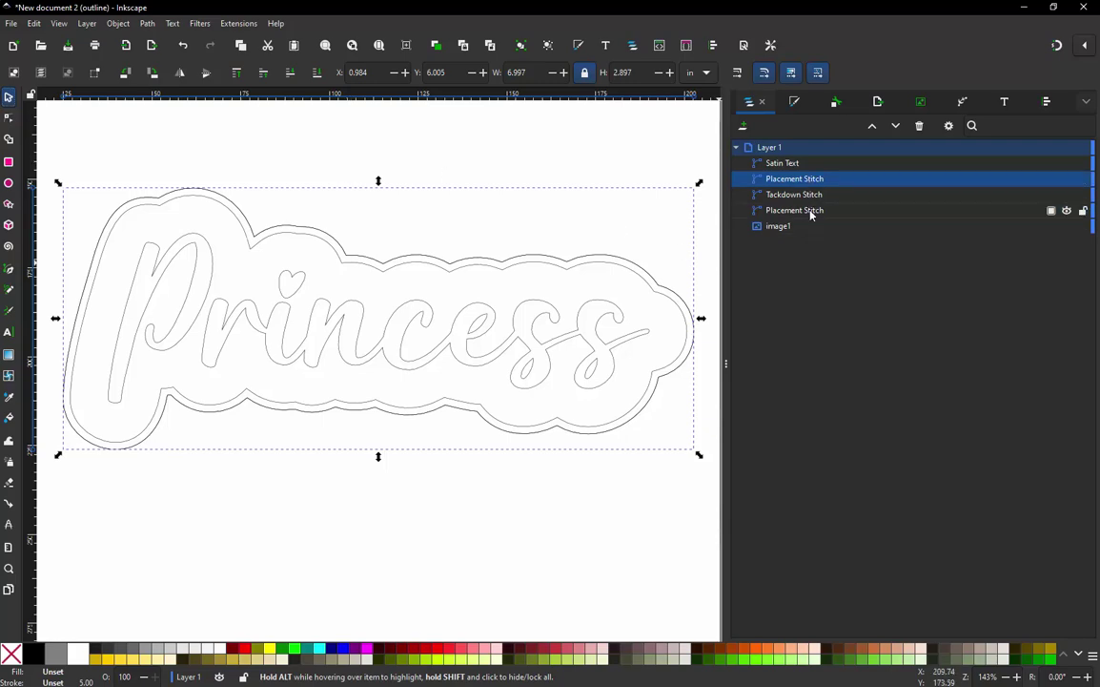
Rename the Placement Stitch copy directly beneath Satin Text as "Satin Bortder"
left_click(789, 226)
left_click(797, 182)
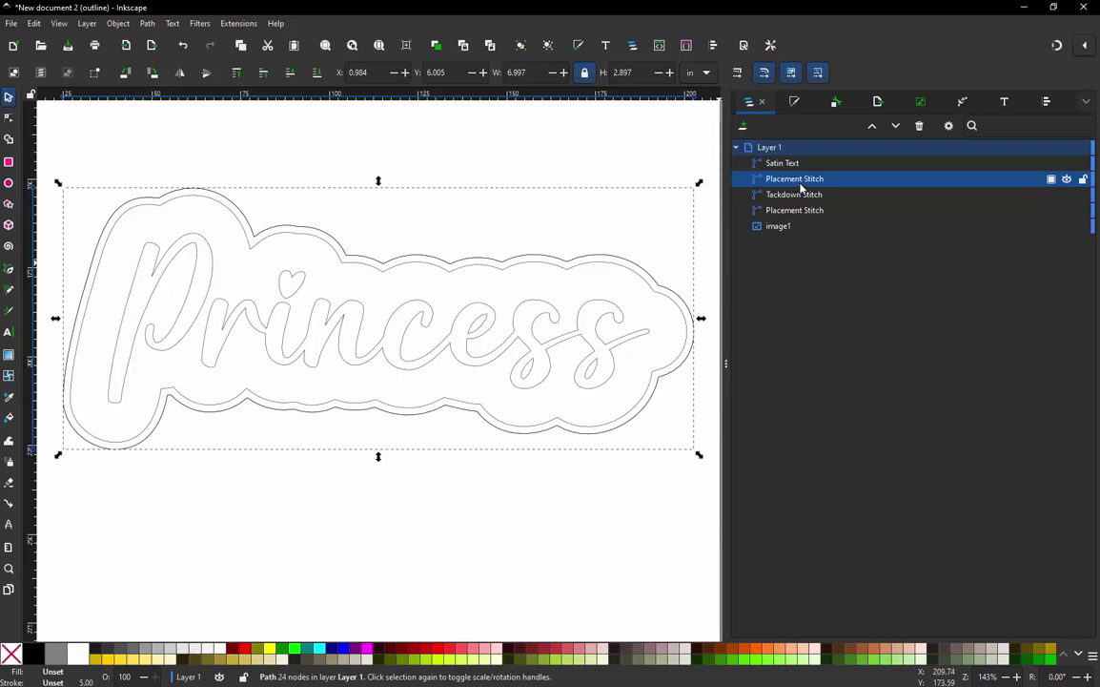
double_click(800, 184)
type("Sati")
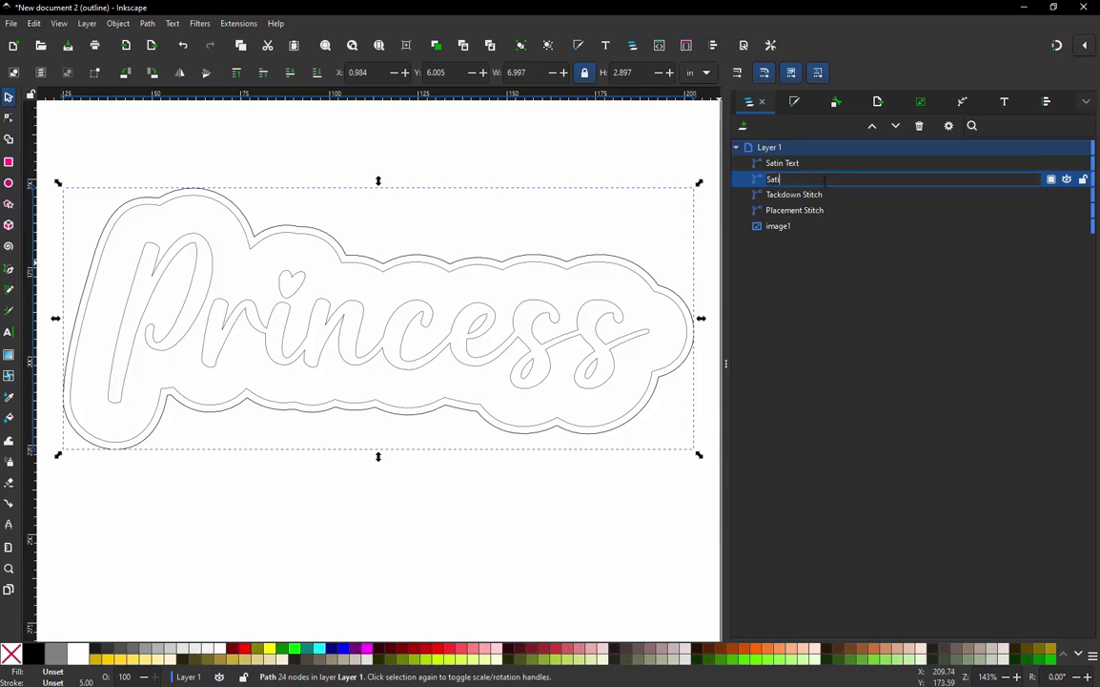
type("n Bortder")
key("Return")
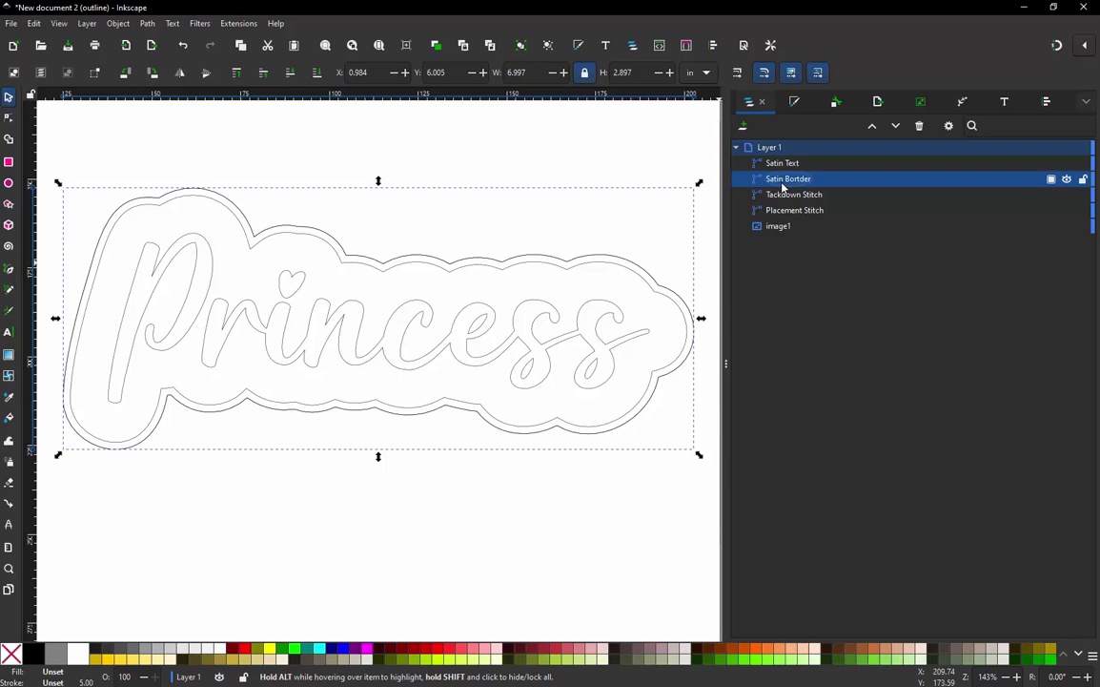
Leave outline display mode and remove the fill from the Satin Bortder, Tackdown Stitch and Placement Stitch paths
key("ctrl+KP_5")
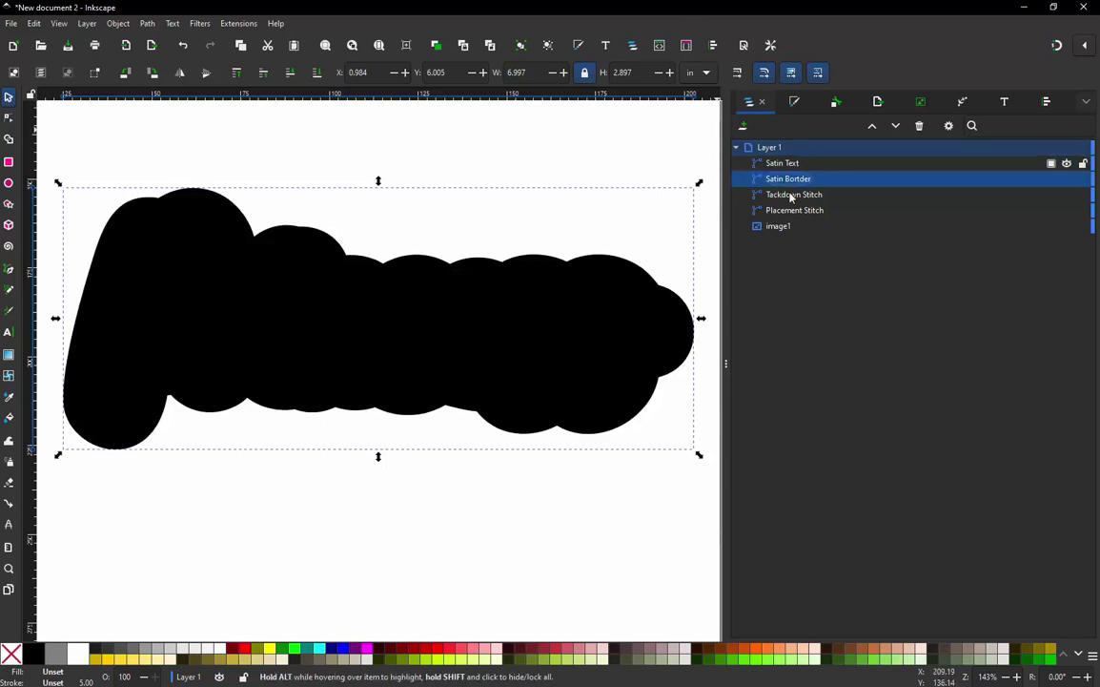
left_click(801, 212, "shift")
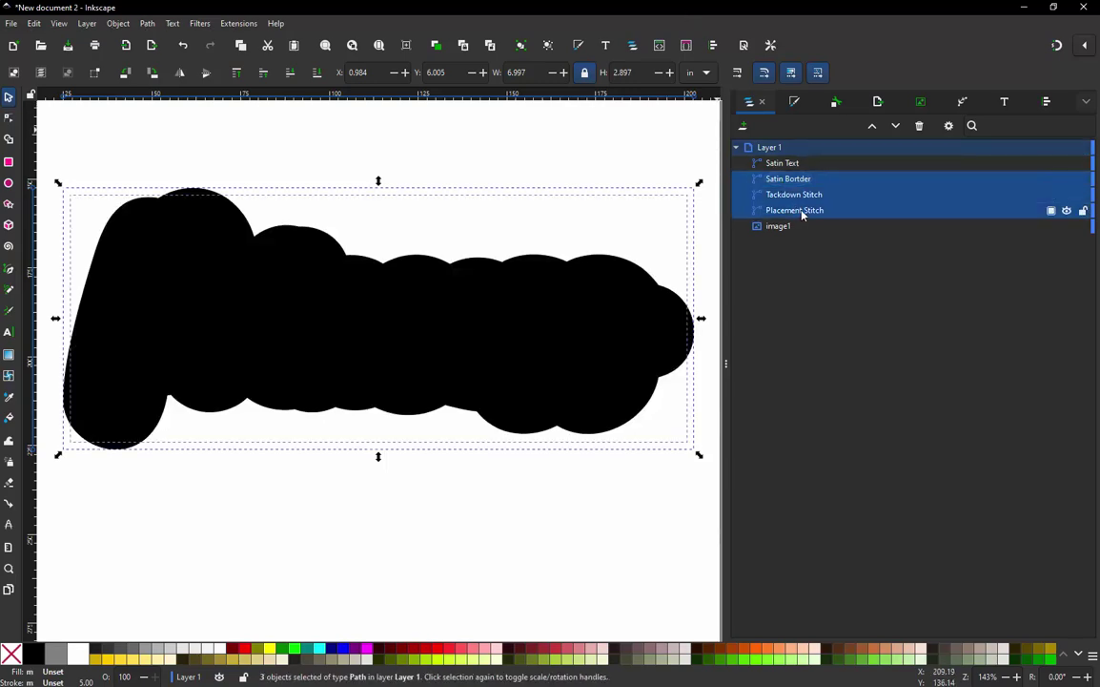
left_click(11, 654)
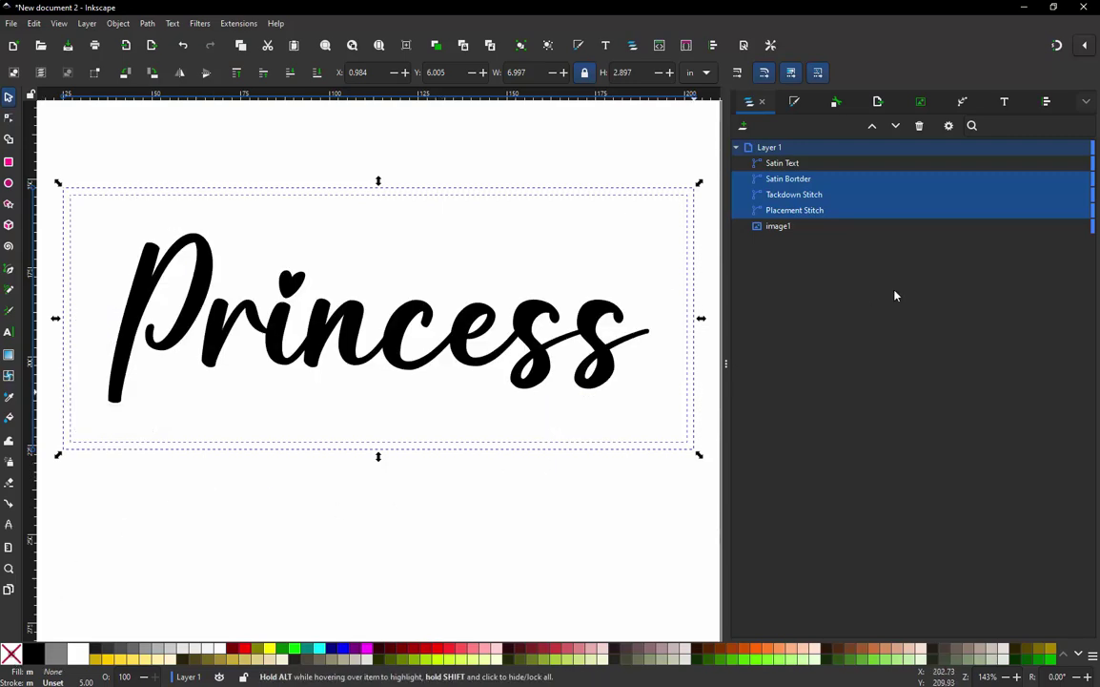
Give the Placement Stitch border a green #338000 stroke with a width of 1 mm
left_click(813, 219)
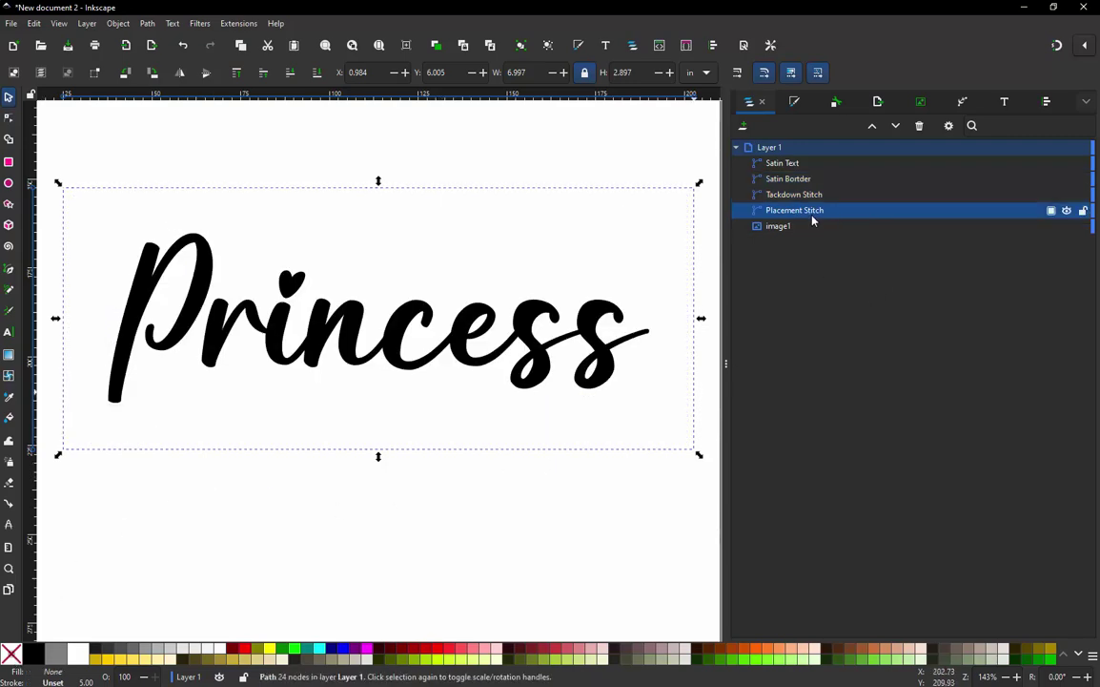
left_click(723, 662, "shift")
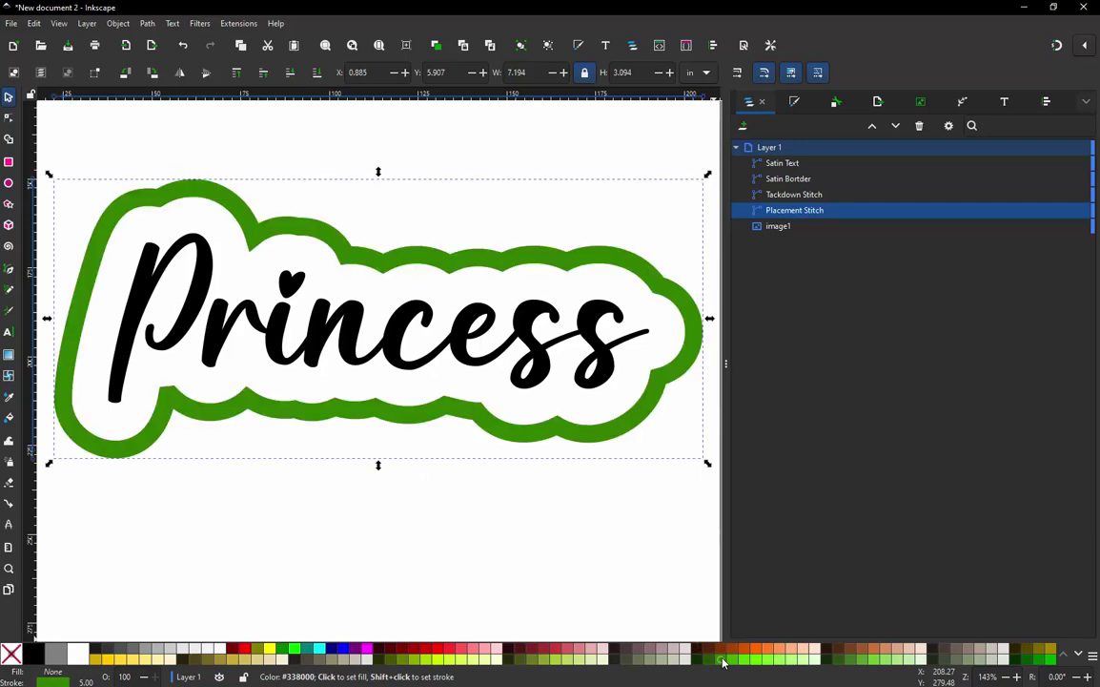
left_click(795, 102)
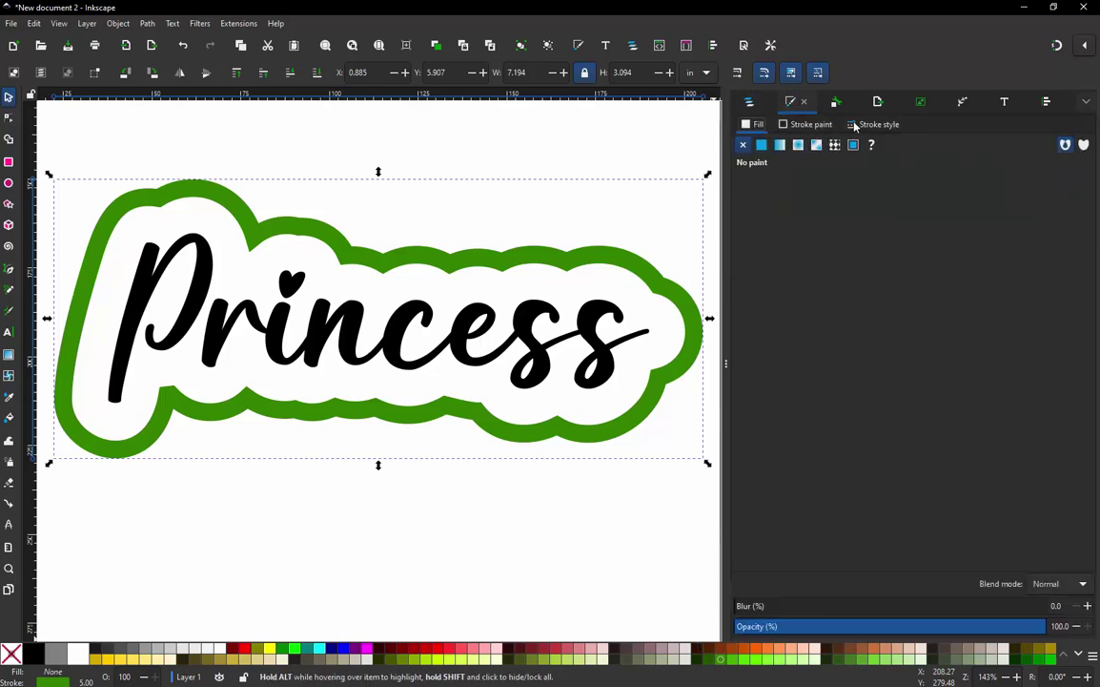
left_click(851, 124)
left_click_drag(796, 150, 760, 155)
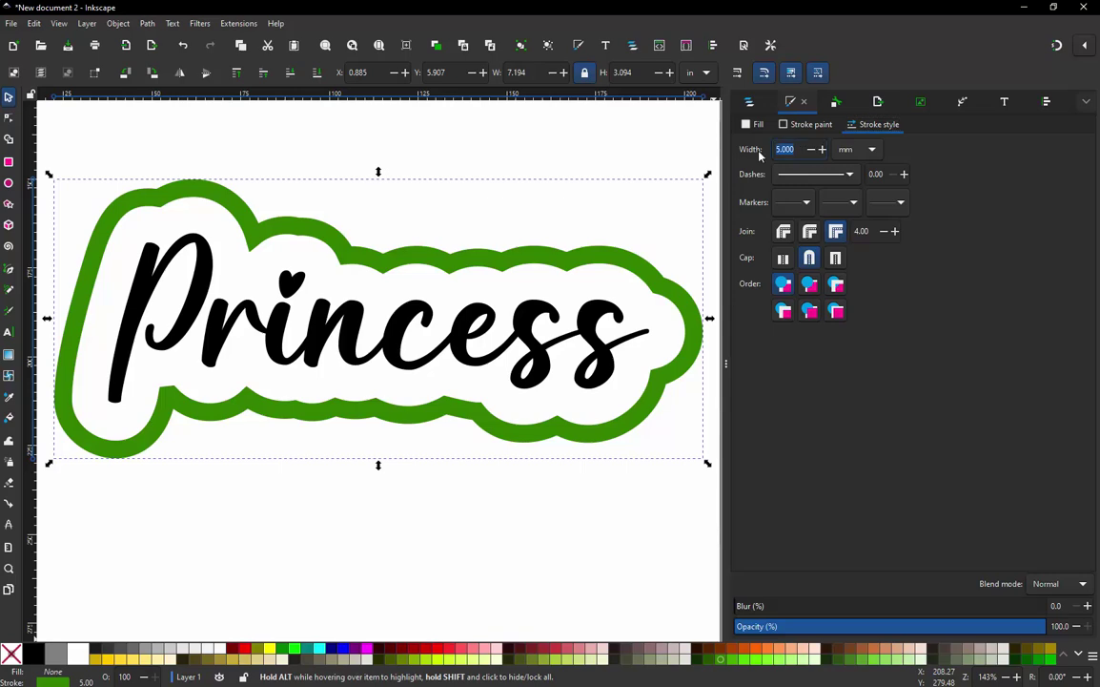
type("1")
key("Return")
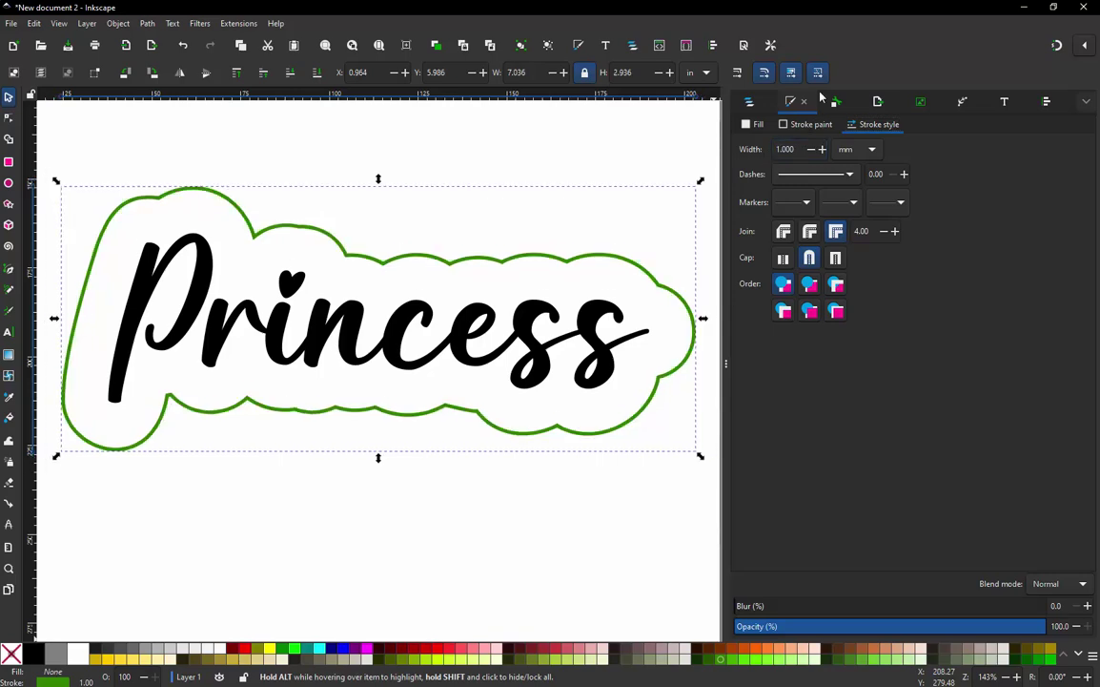
Give the Tackdown Stitch border a red #FF0000 stroke 1 mm wide, and return to the object list
key("ctrl+shift+l")
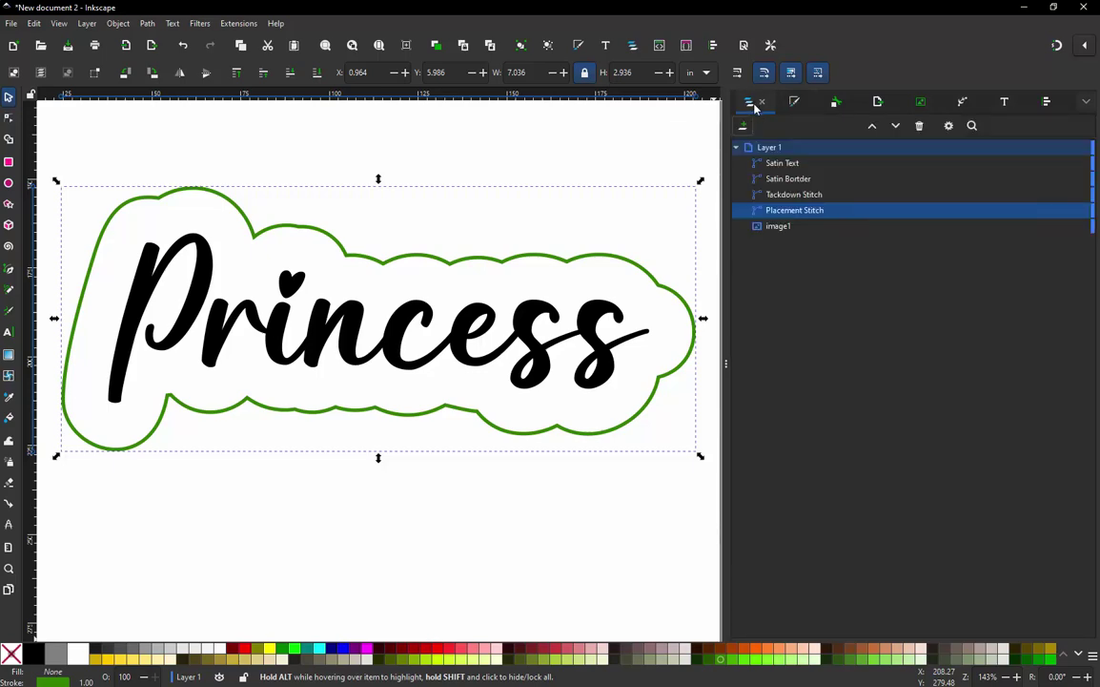
left_click(793, 195)
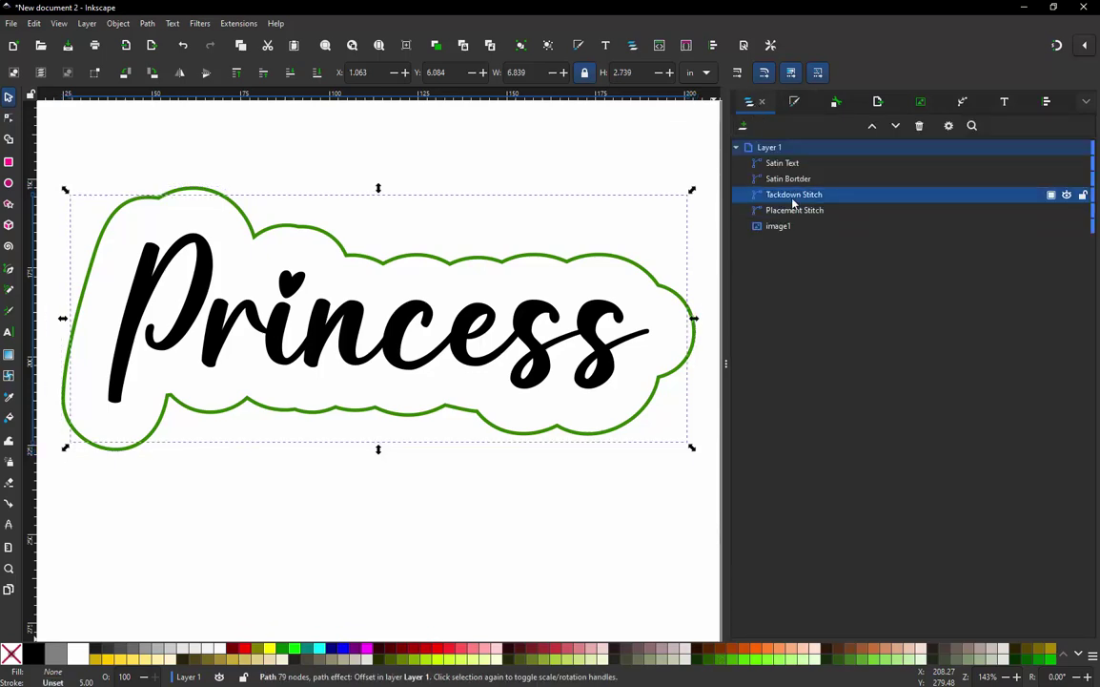
left_click(439, 653, "shift")
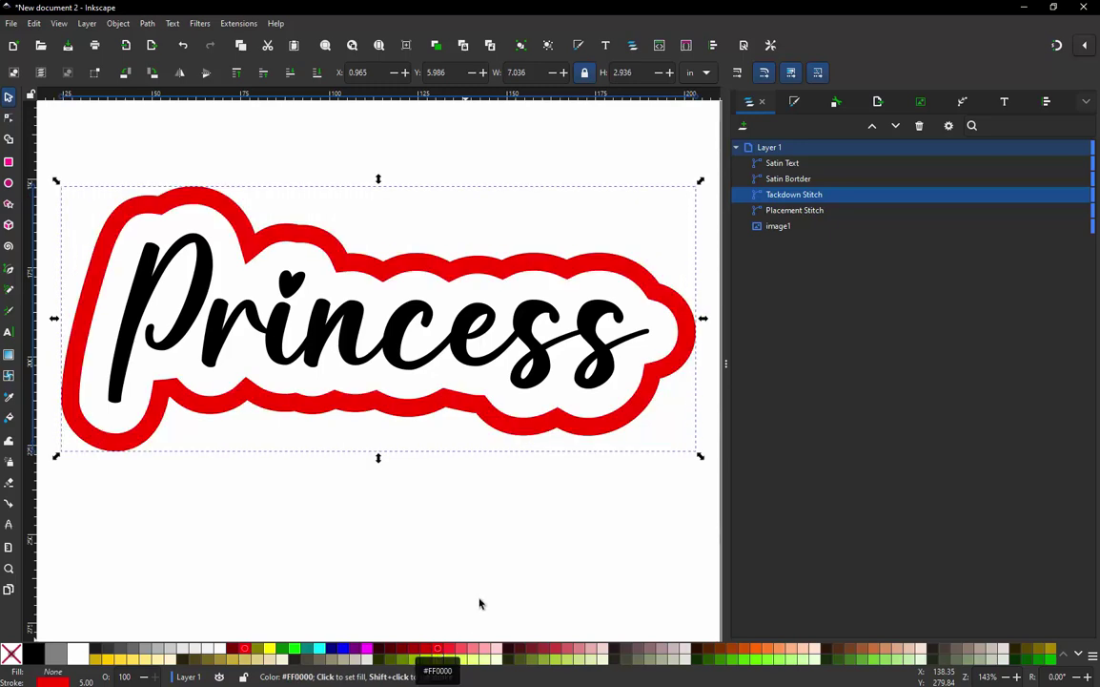
left_click(793, 101)
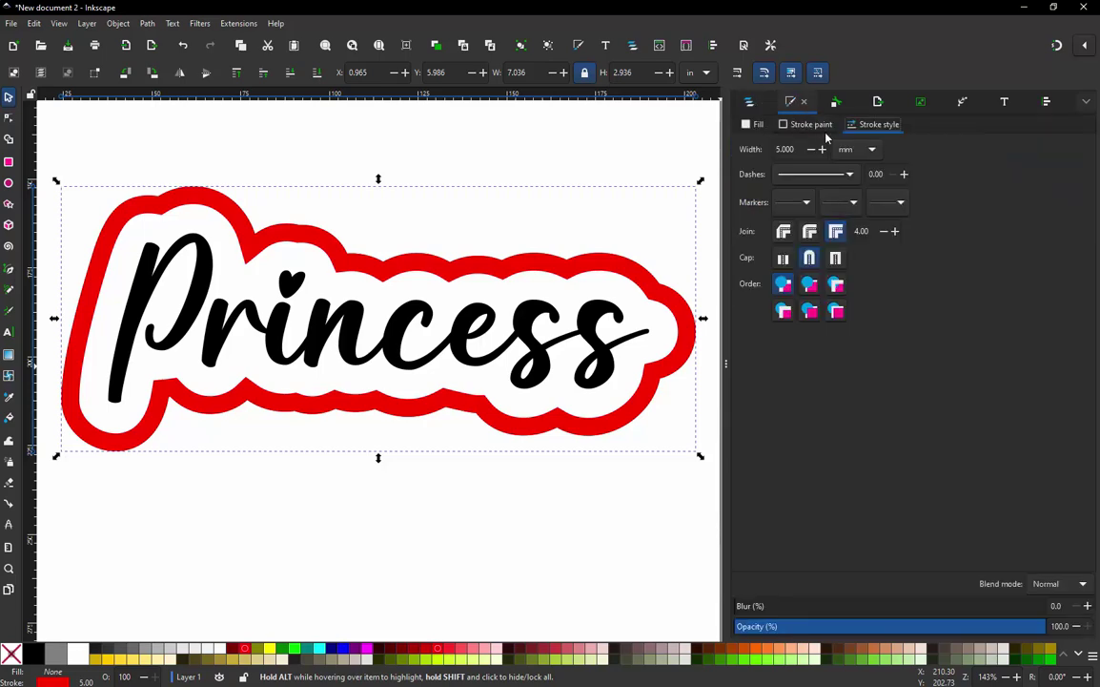
type("1")
key("Return")
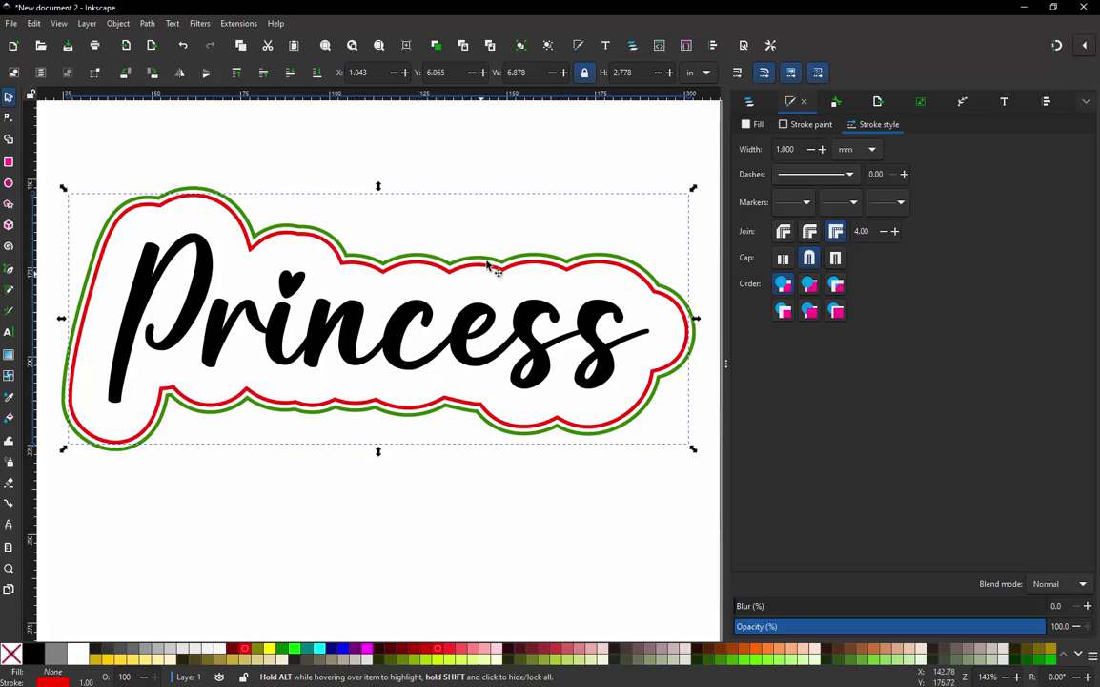
left_click(751, 102)
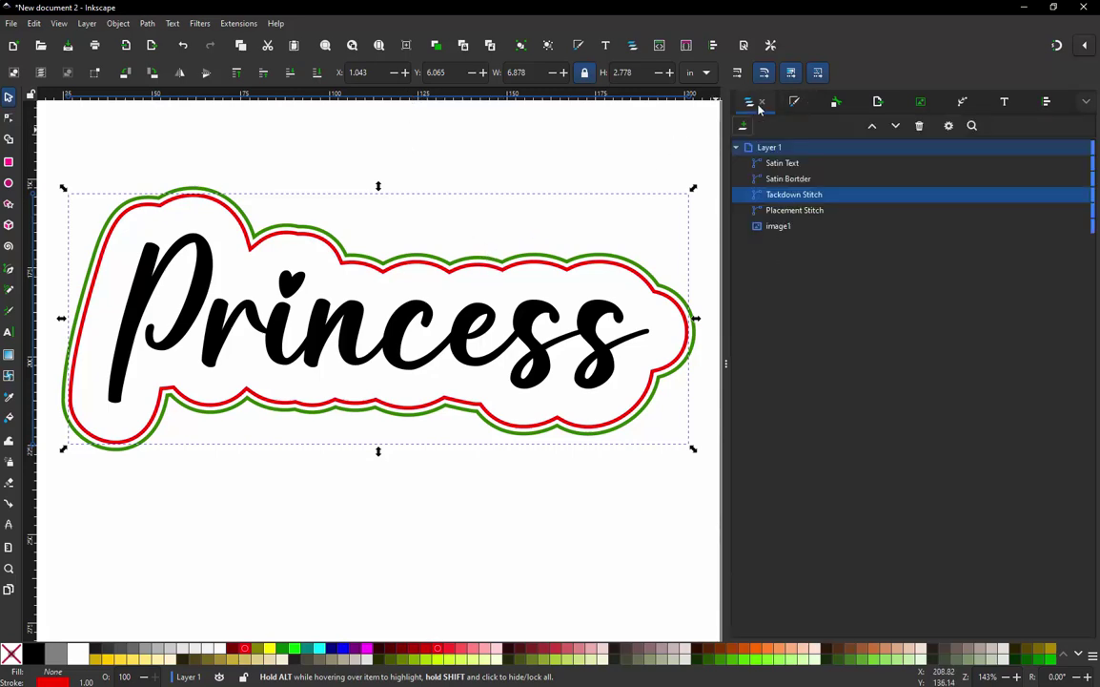
Give the satin border path a dark orange stroke colour
left_click(810, 180)
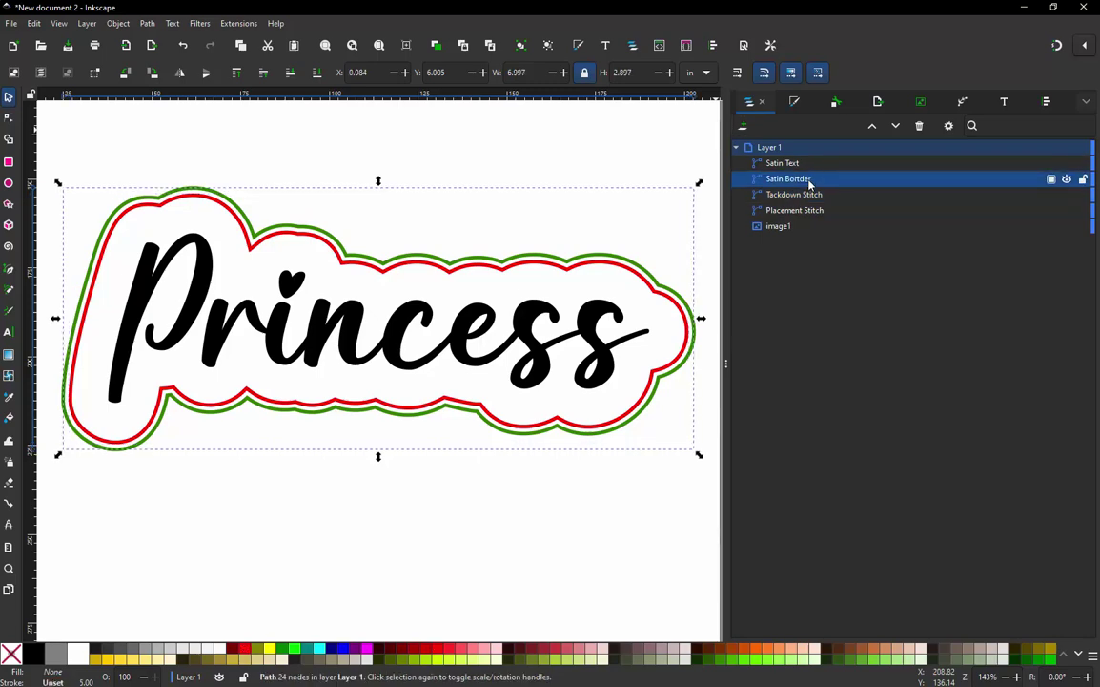
left_click(791, 102)
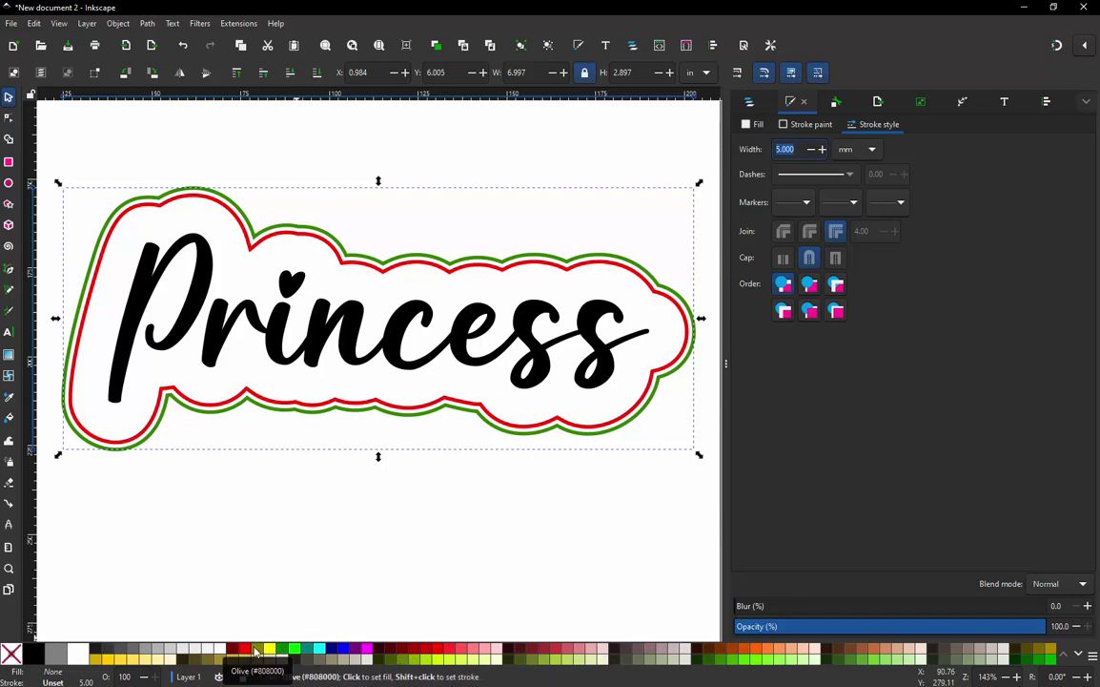
left_click(747, 655, "shift")
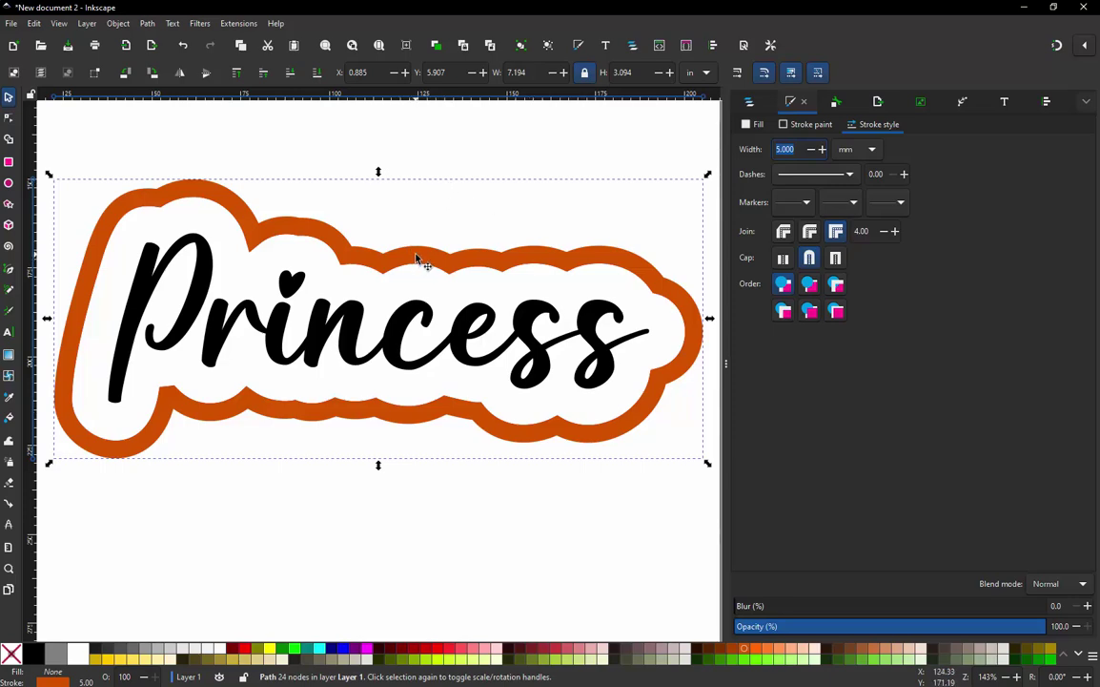
Set the satin border's stroke width to 0 mm and deselect the path
type("0")
key("Return")
left_click(219, 163)
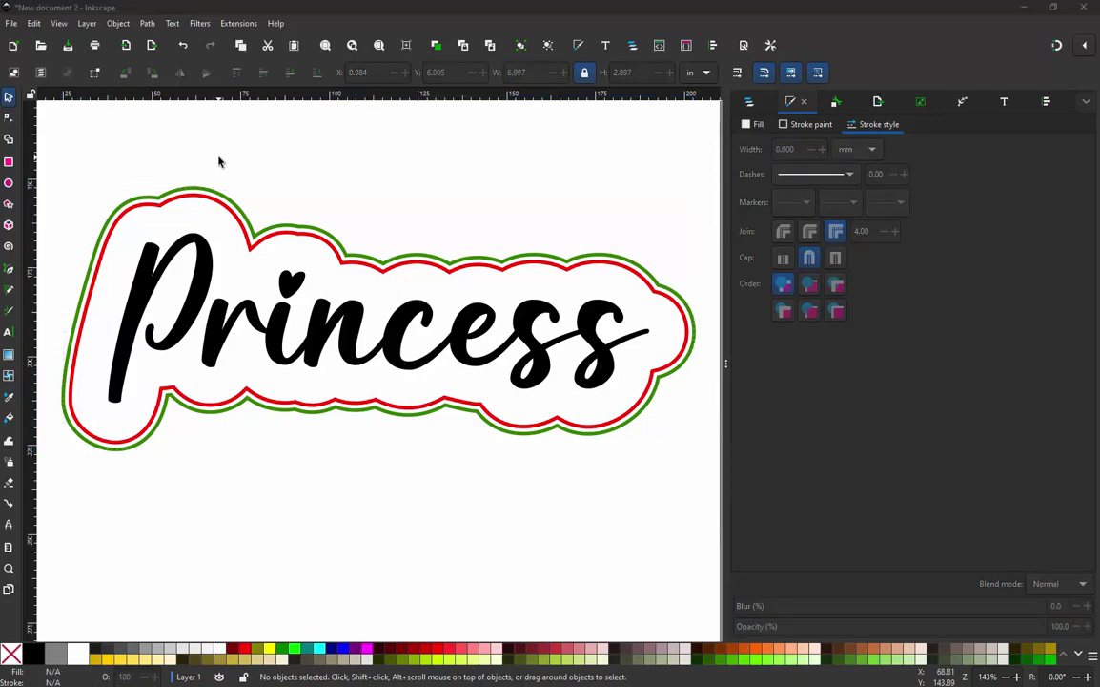
key("super")
key("super")
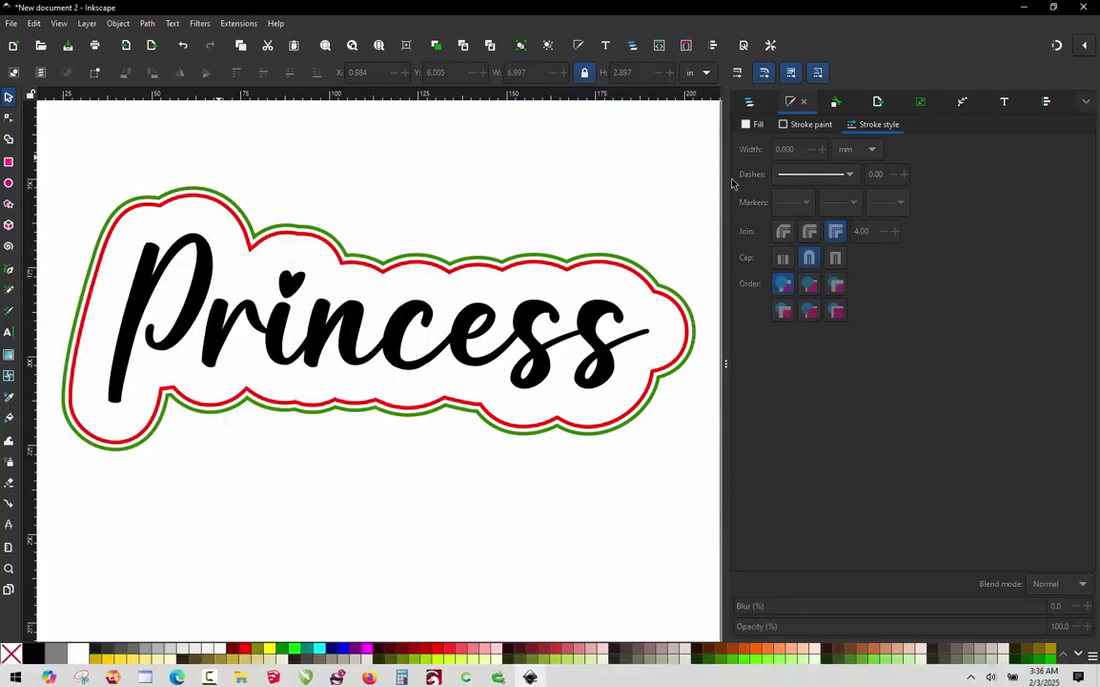
Set the satin border path's stroke width to 5 mm and deselect it
left_click(750, 103)
left_click(801, 179)
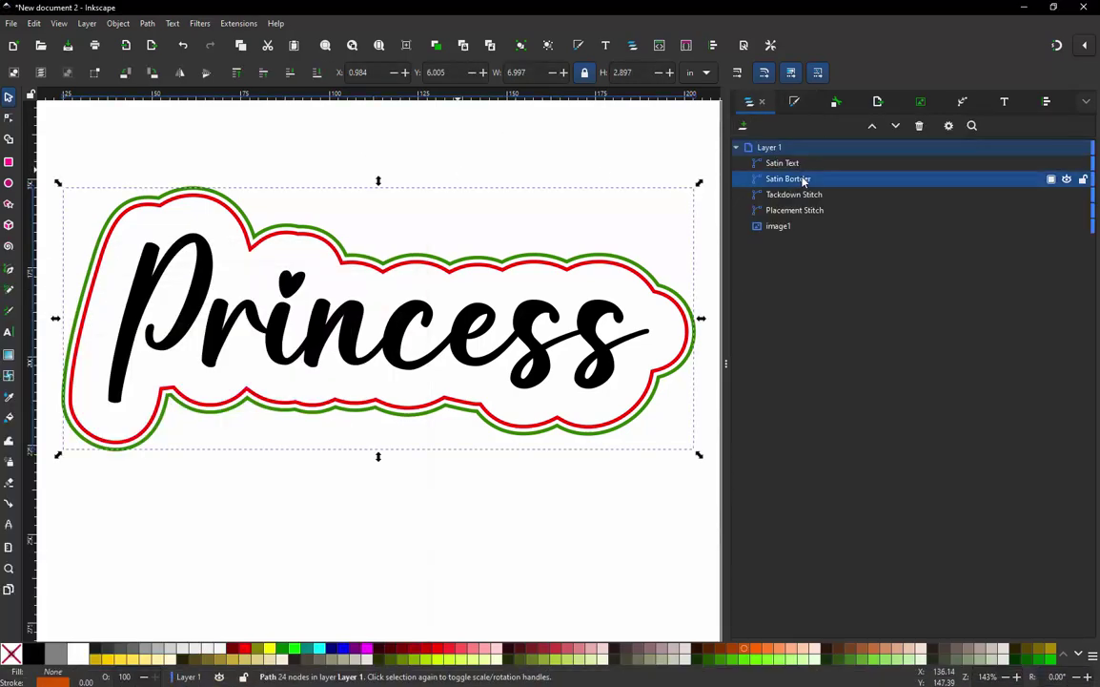
left_click(793, 103)
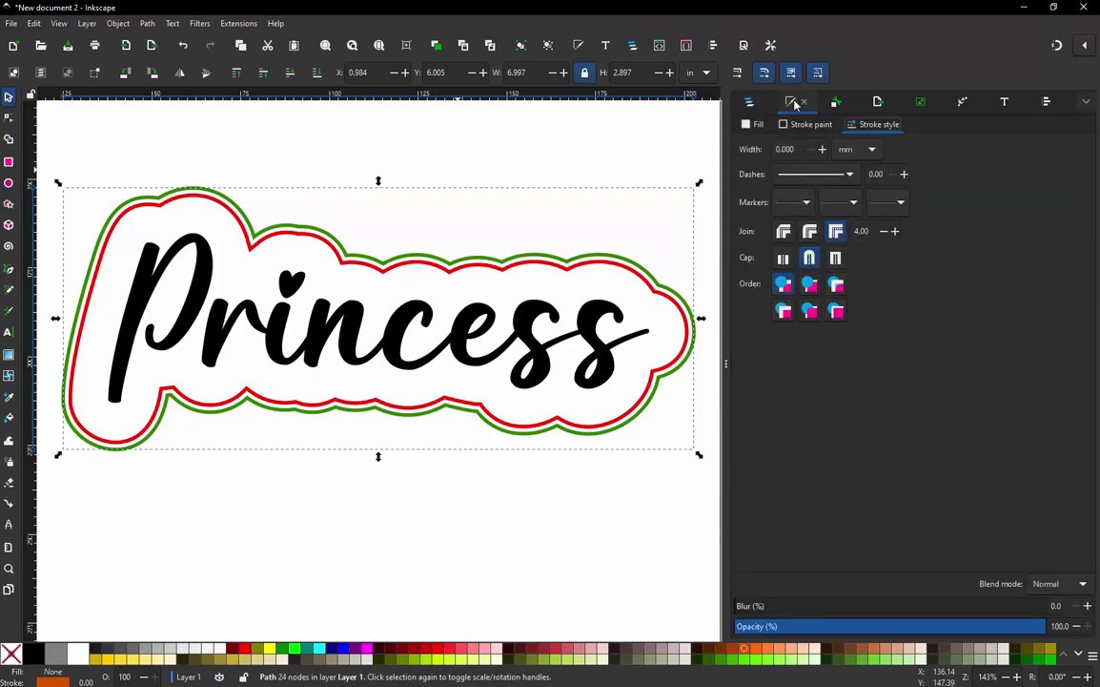
left_click(754, 151)
type("5")
key("Return")
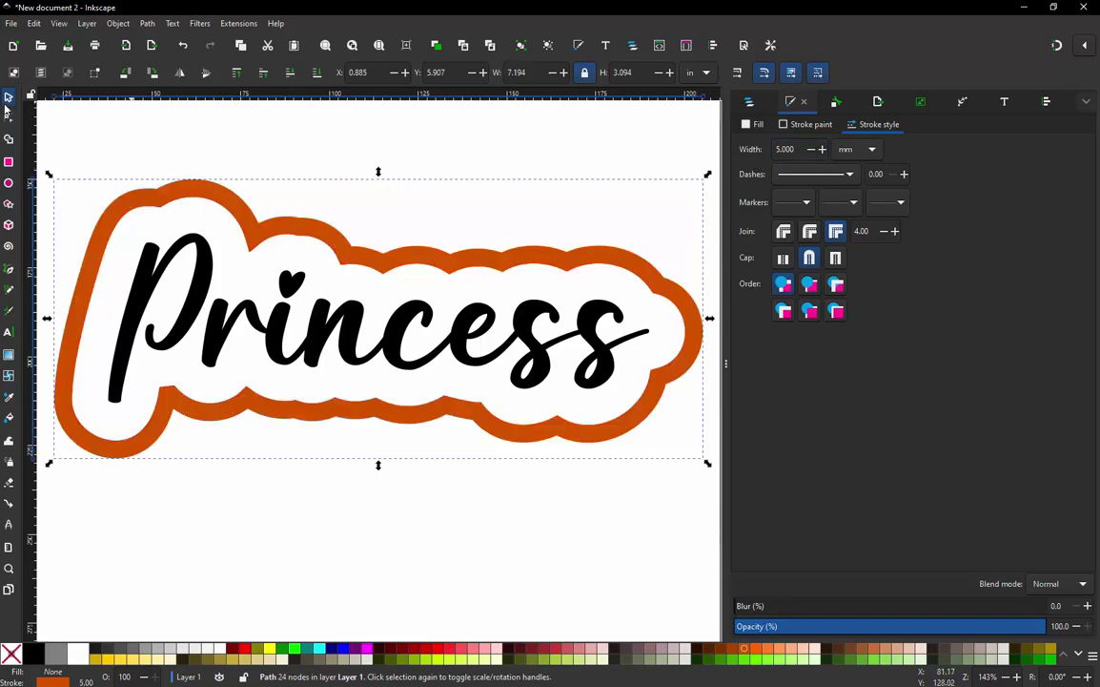
left_click(202, 129)
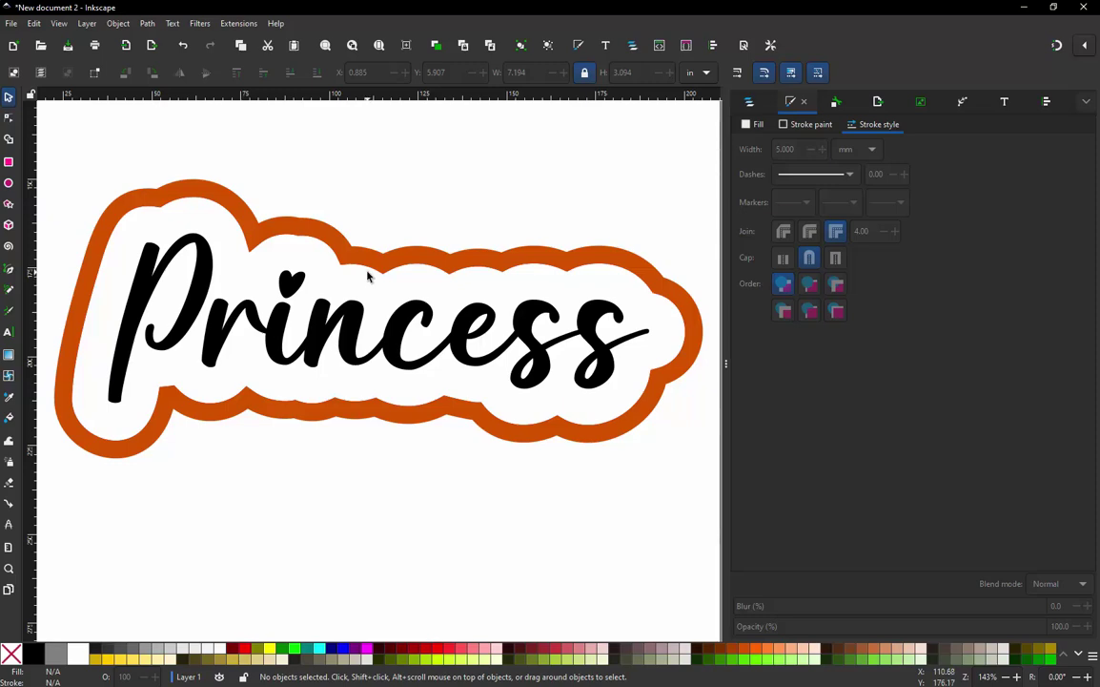
Switch the canvas to outline display and convert the satin border's stroke to a path
key("ctrl+KP_5")
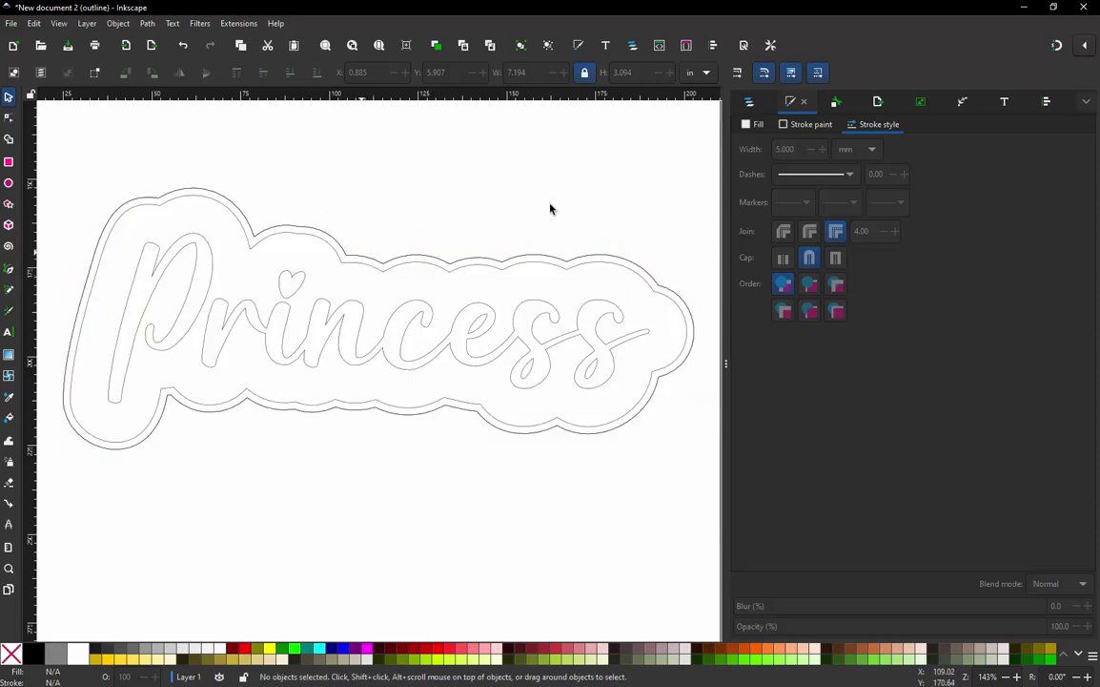
key("ctrl+shift+l")
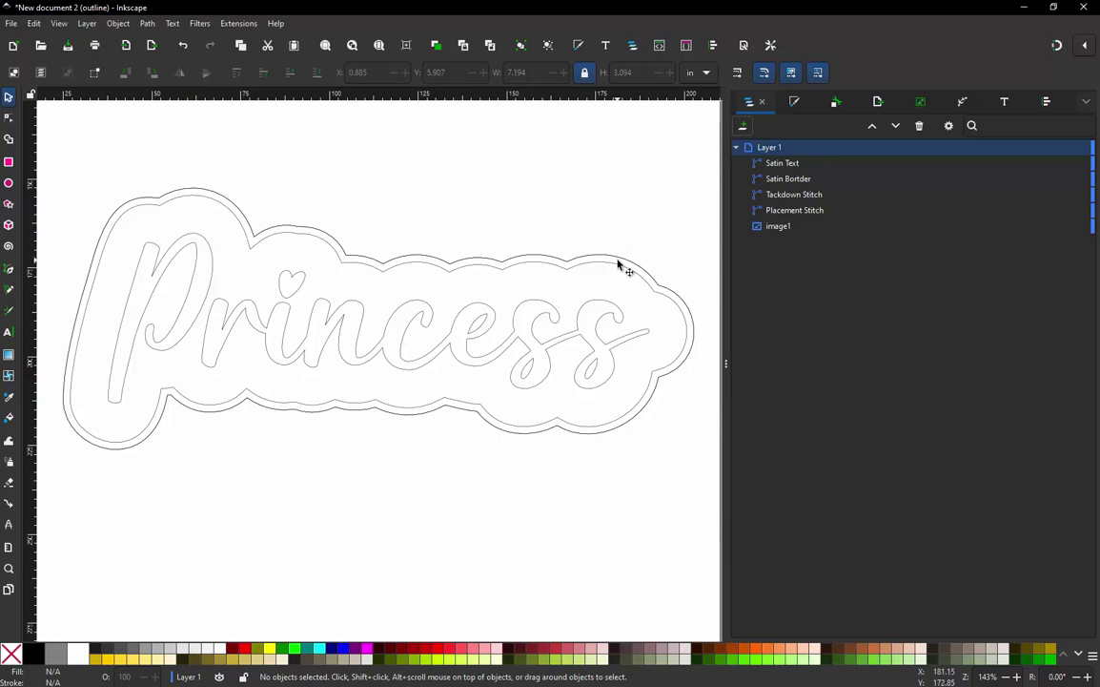
left_click(796, 180)
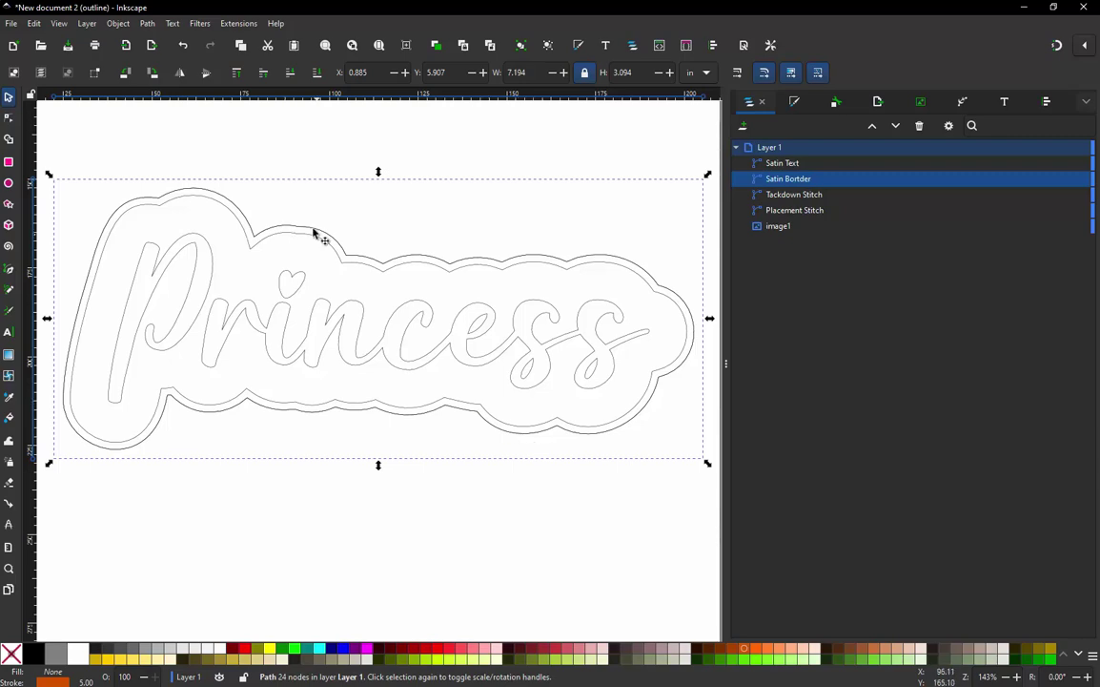
left_click(149, 24)
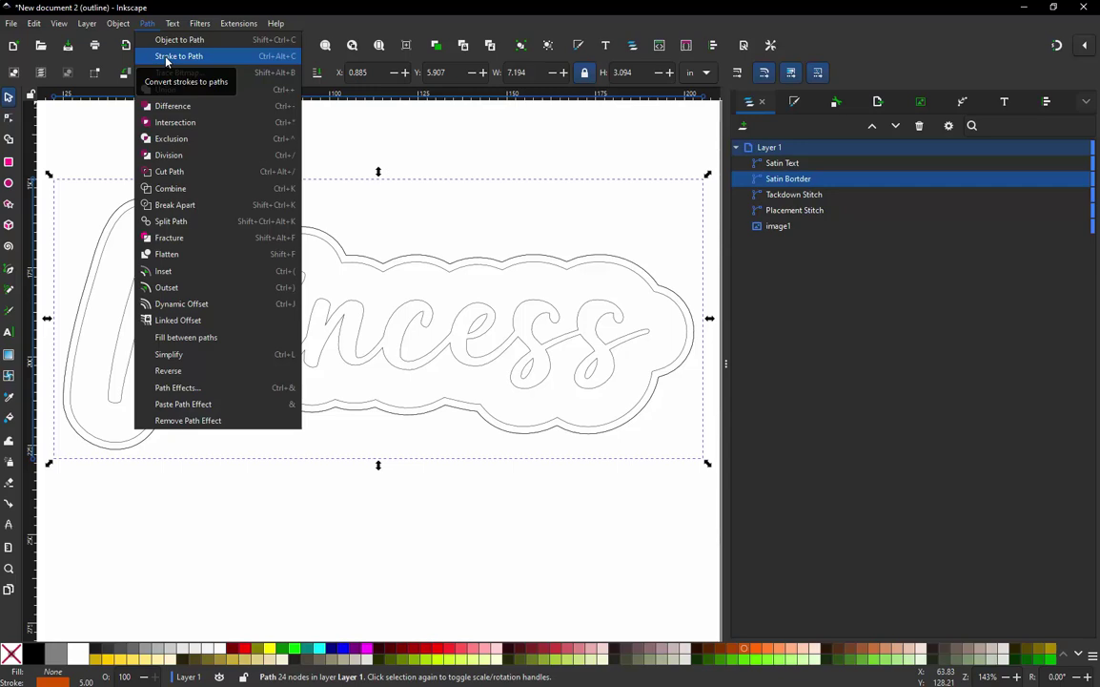
left_click(168, 57)
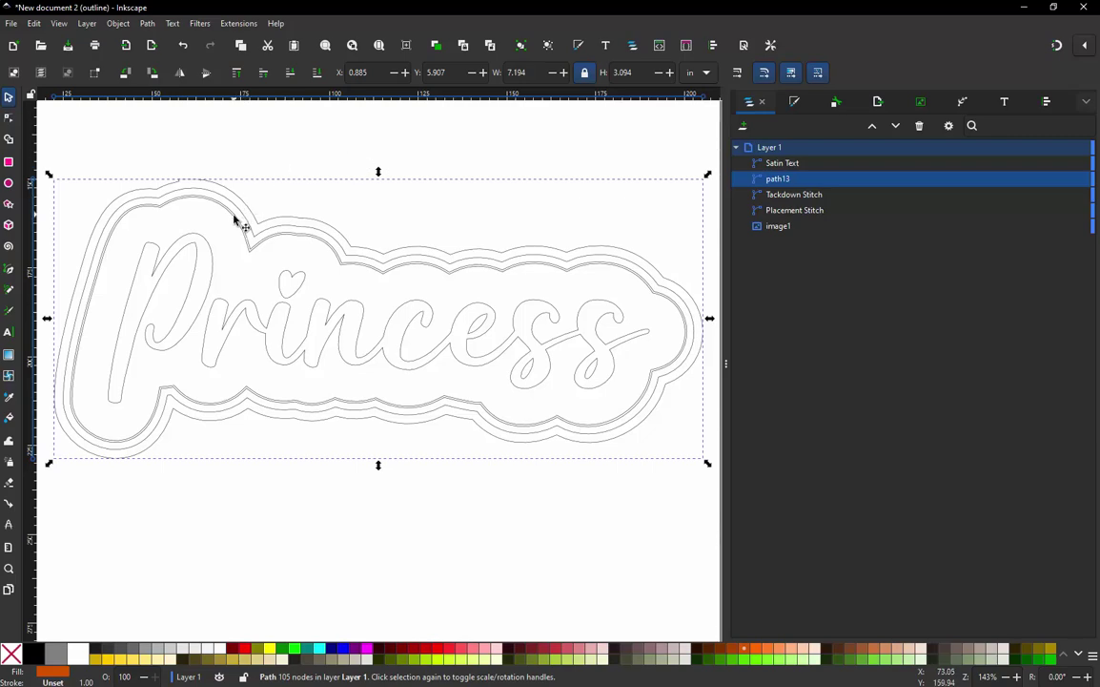
Try a small diagonal shift of the converted border path above the heart and undo the move
left_click(272, 180)
scroll(253, 239, "up", 4)
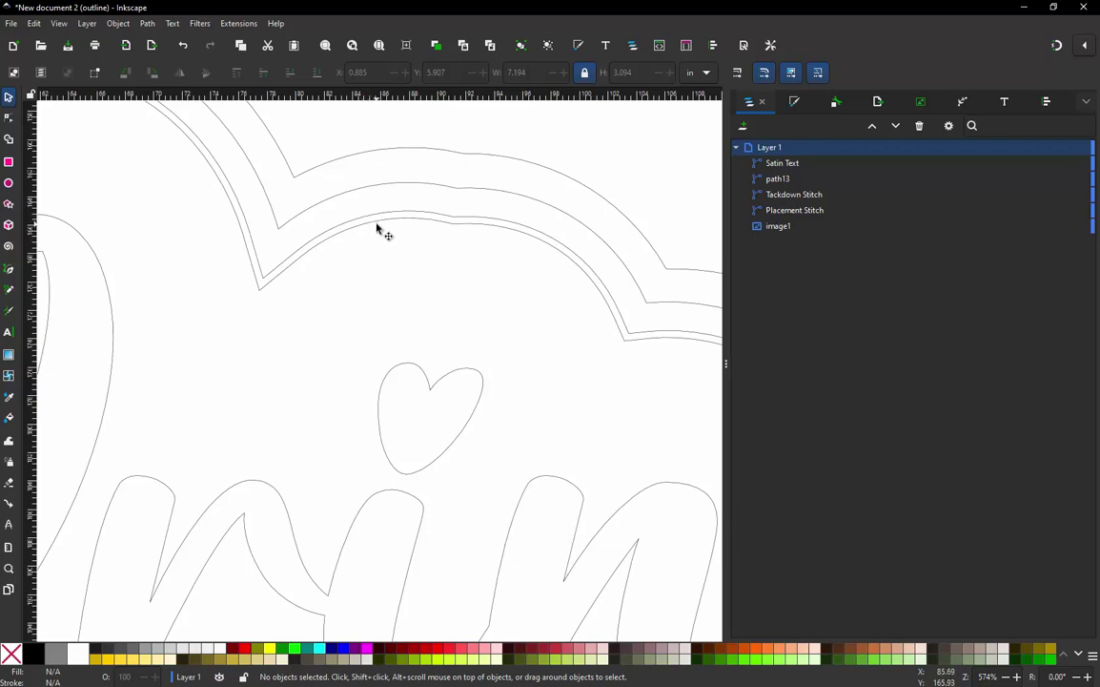
left_click(440, 220)
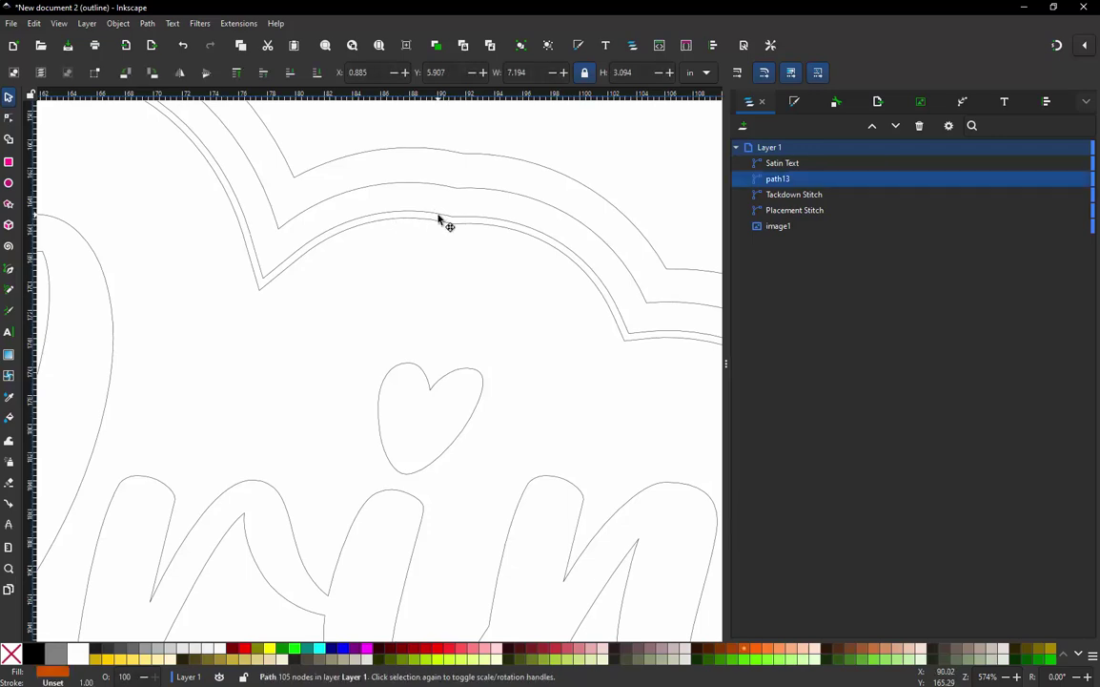
left_click_drag(440, 218, 457, 202)
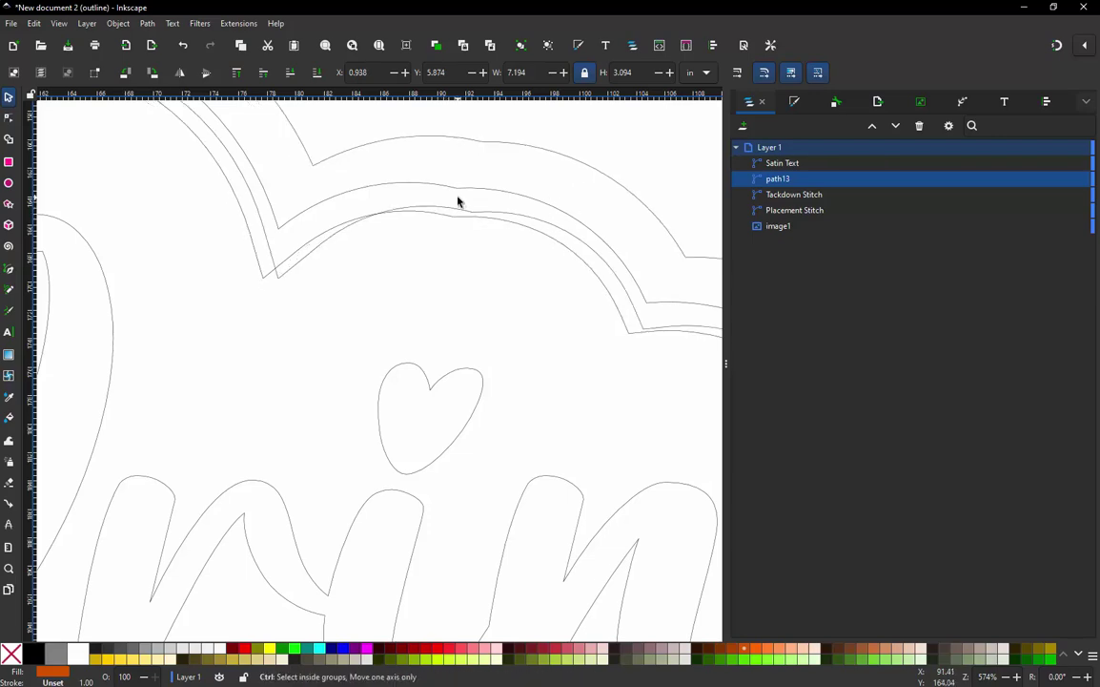
key("ctrl+z")
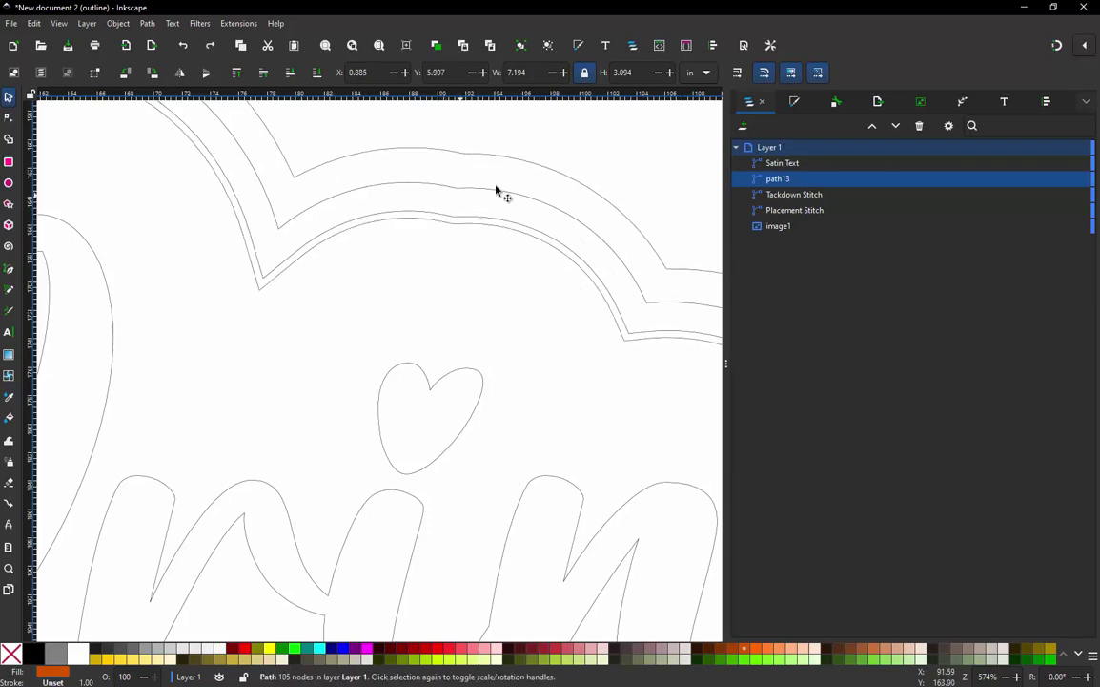
Rename the converted border path as Satin Border
double_click(778, 179)
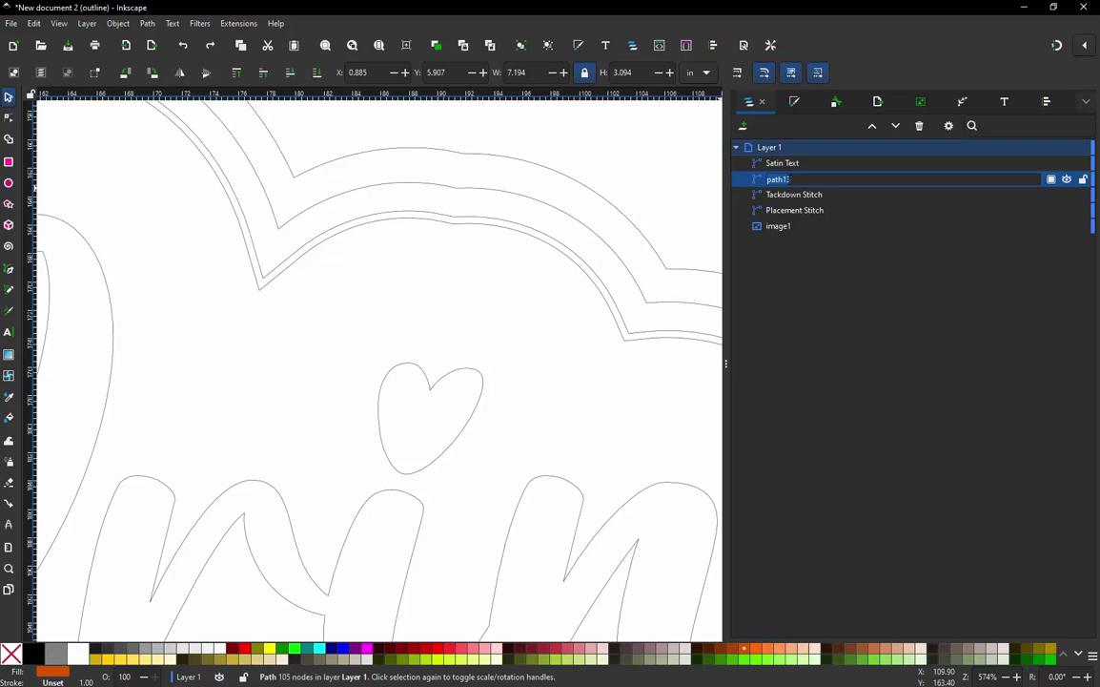
type("Sa")
type("tin ")
type("Ear")
type("der")
key("Return")
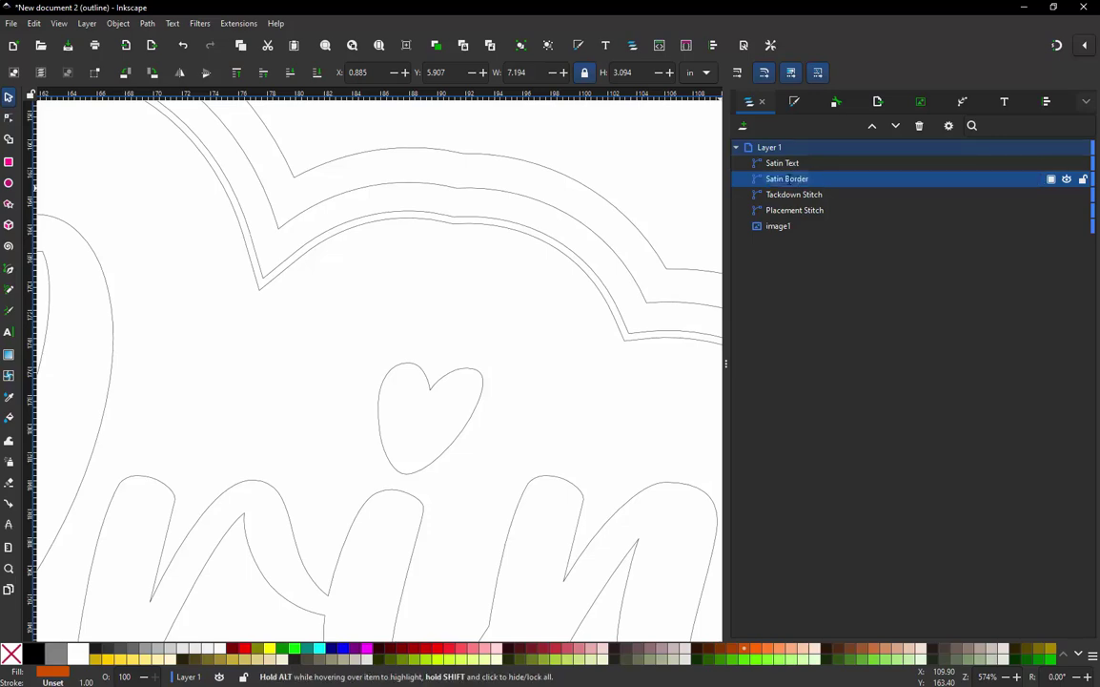
Delete the Tackdown Stitch path and duplicate the Placement Stitch path
left_click(815, 196)
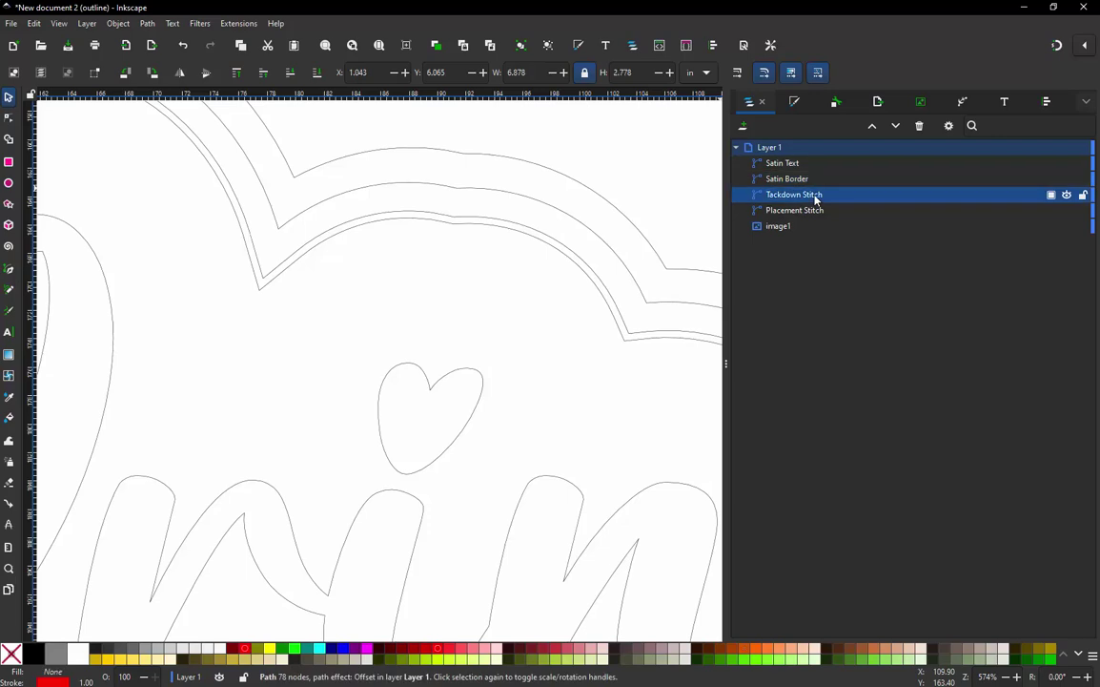
key("Delete")
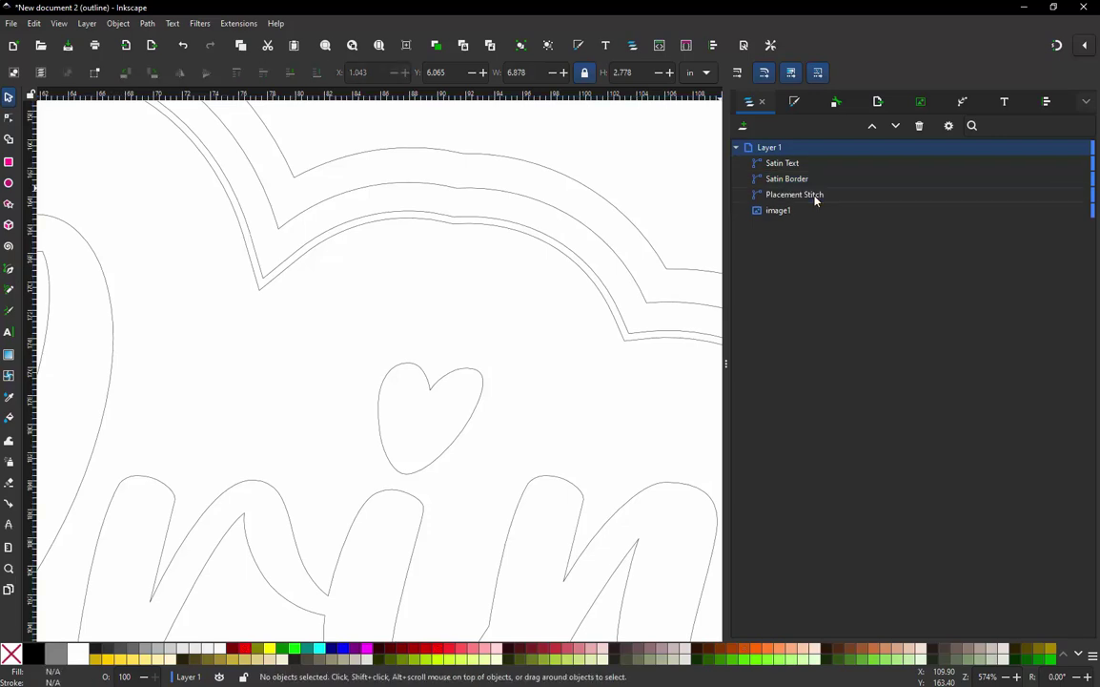
left_click(802, 195)
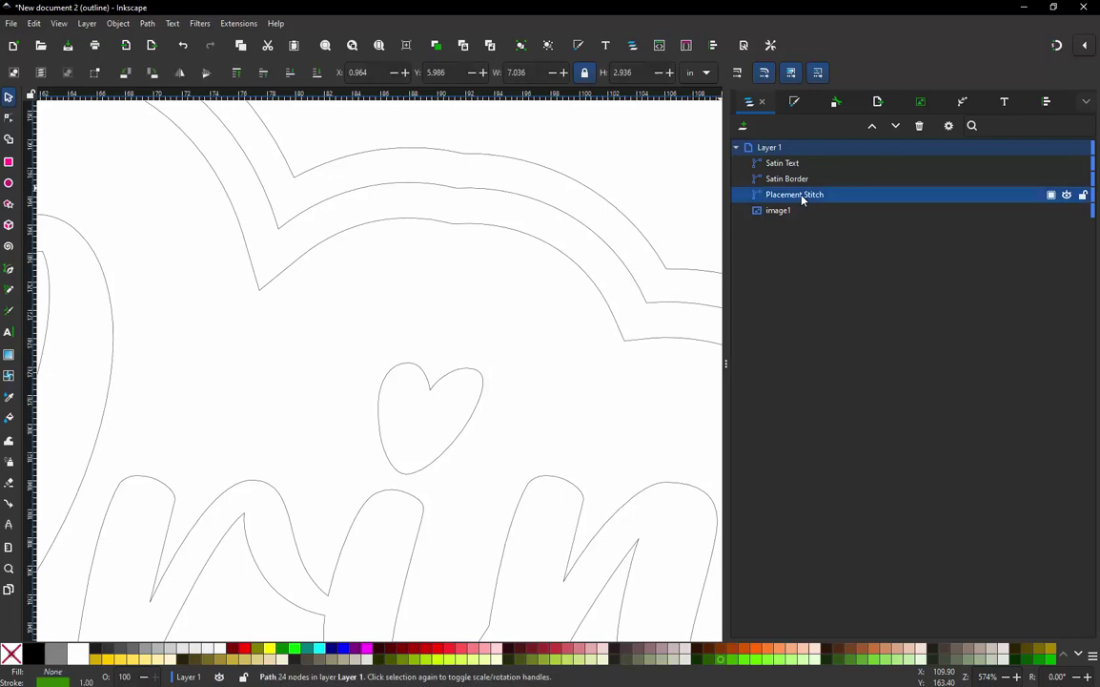
key("ctrl+d")
key("Home")
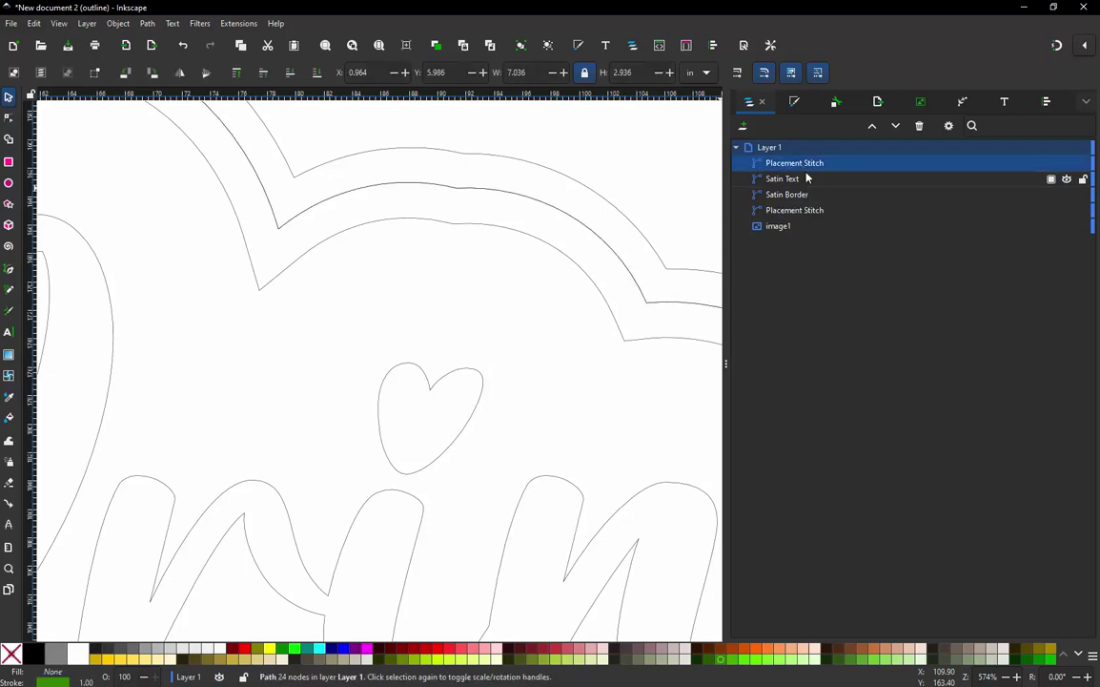
Move the duplicated Placement Stitch directly below Satin Border in the object order and keep the duplicate selected
left_click_drag(806, 175, 796, 202)
double_click(796, 195)
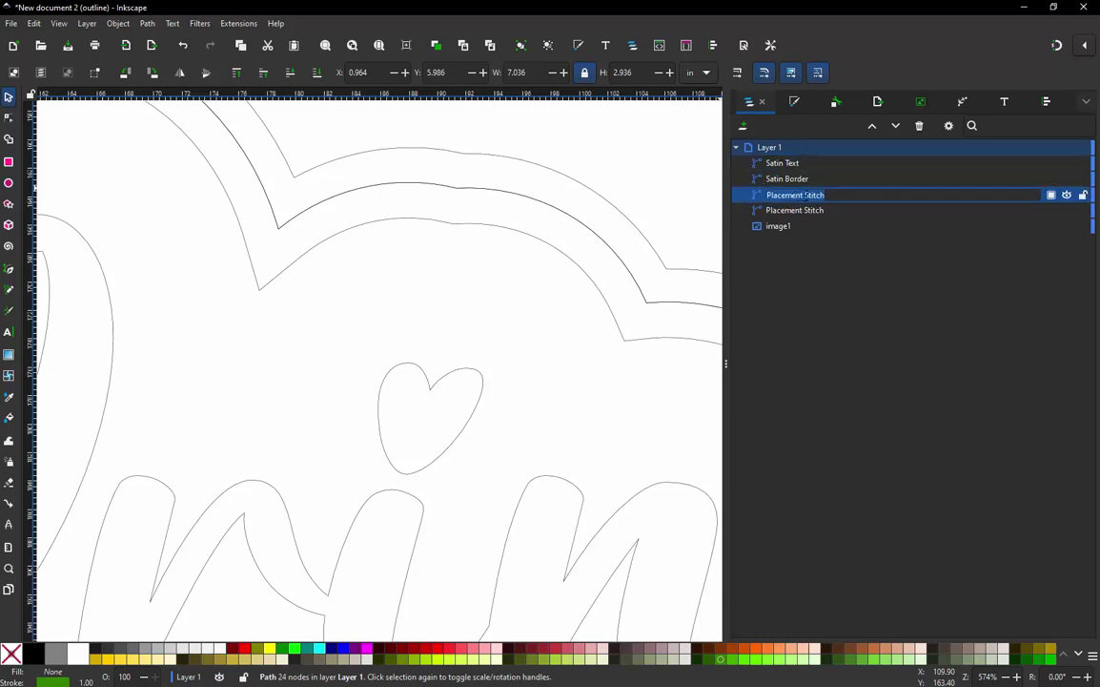
left_click(785, 210)
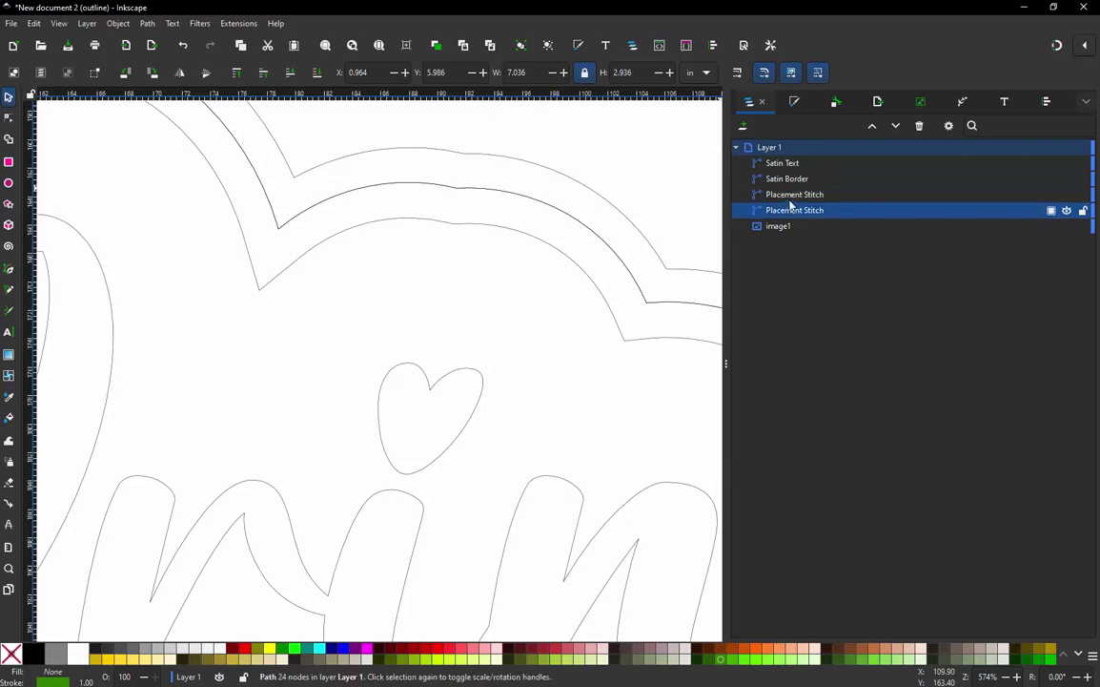
left_click(791, 197)
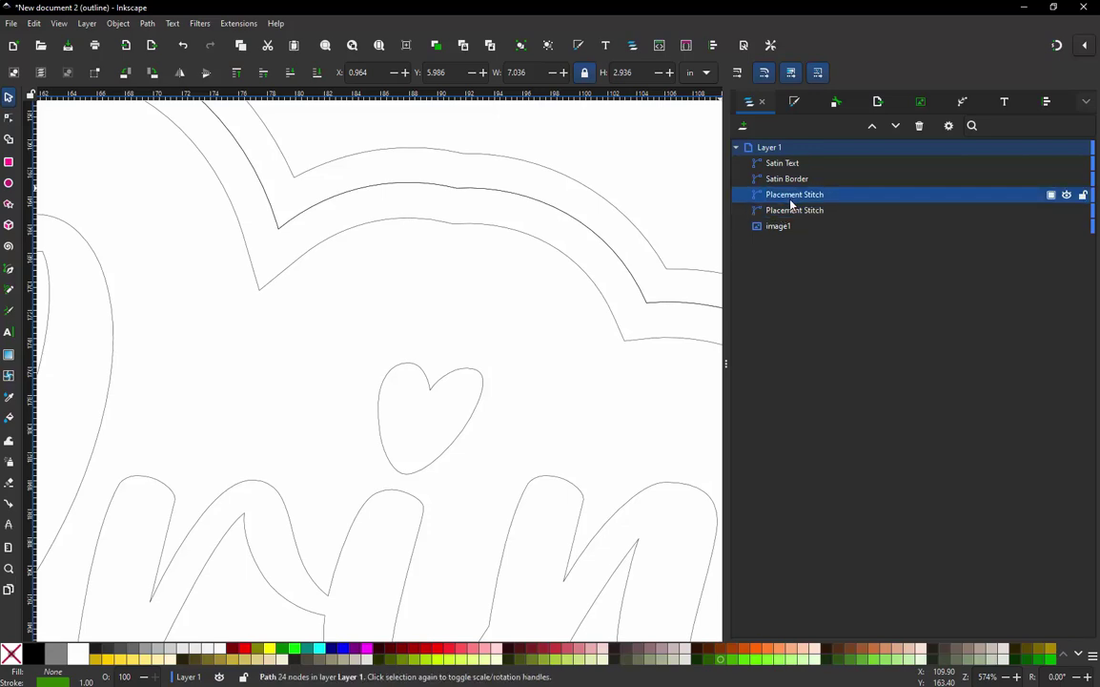
Add an Offset live path effect to the duplicated Placement Stitch path
left_click(1086, 101)
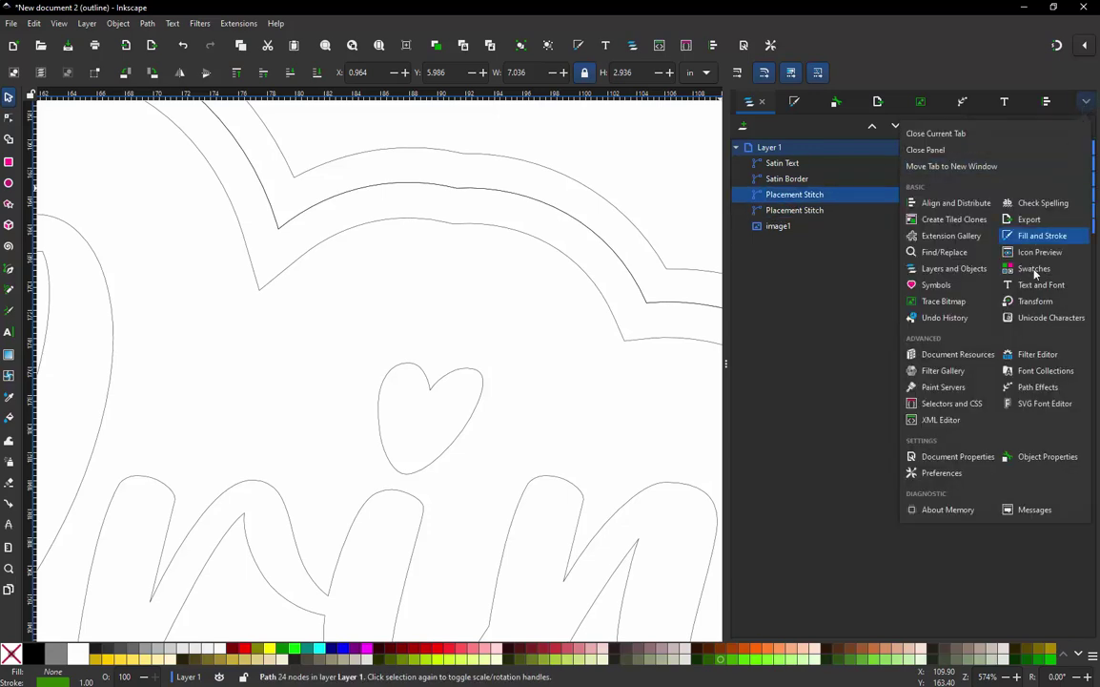
left_click(1037, 386)
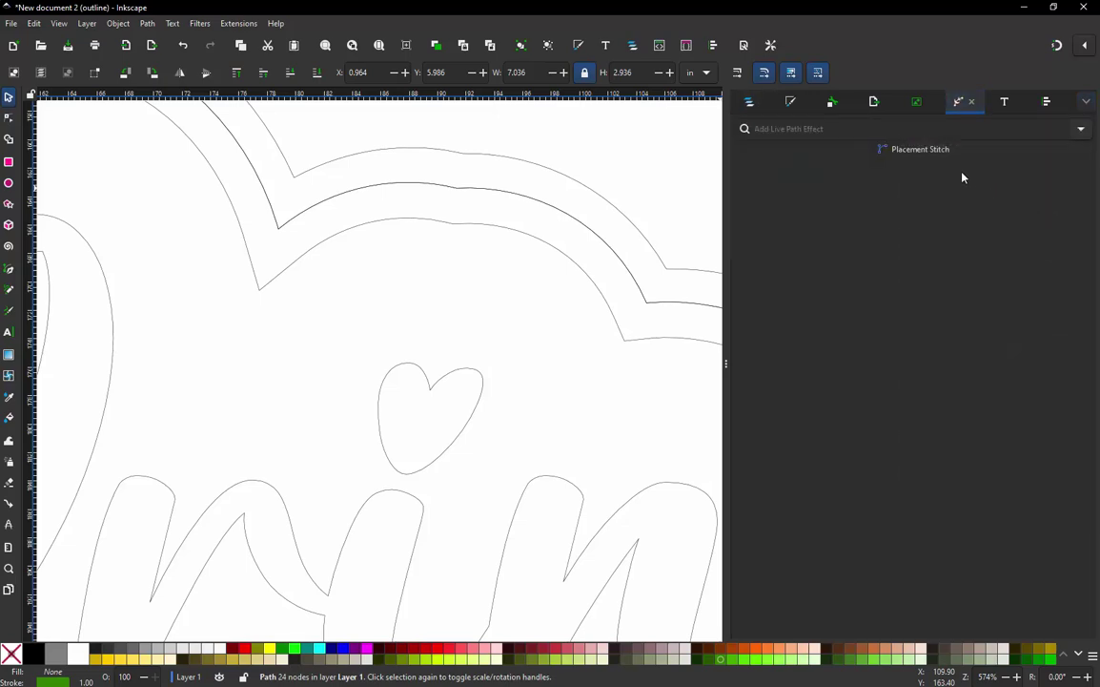
left_click(1081, 130)
left_click(1022, 179)
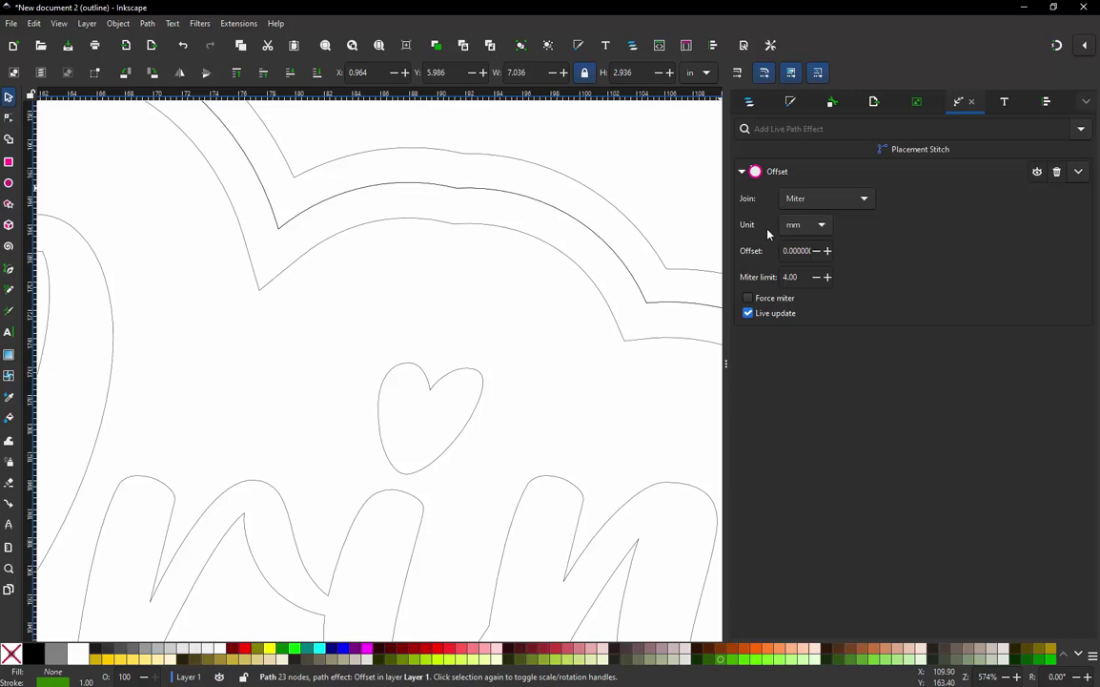
Set the duplicated path's offset to -1.5 mm so it runs inside the original placement line
key("Tab")
type("1.3")
key("Up")
key("Up")
key("Return")
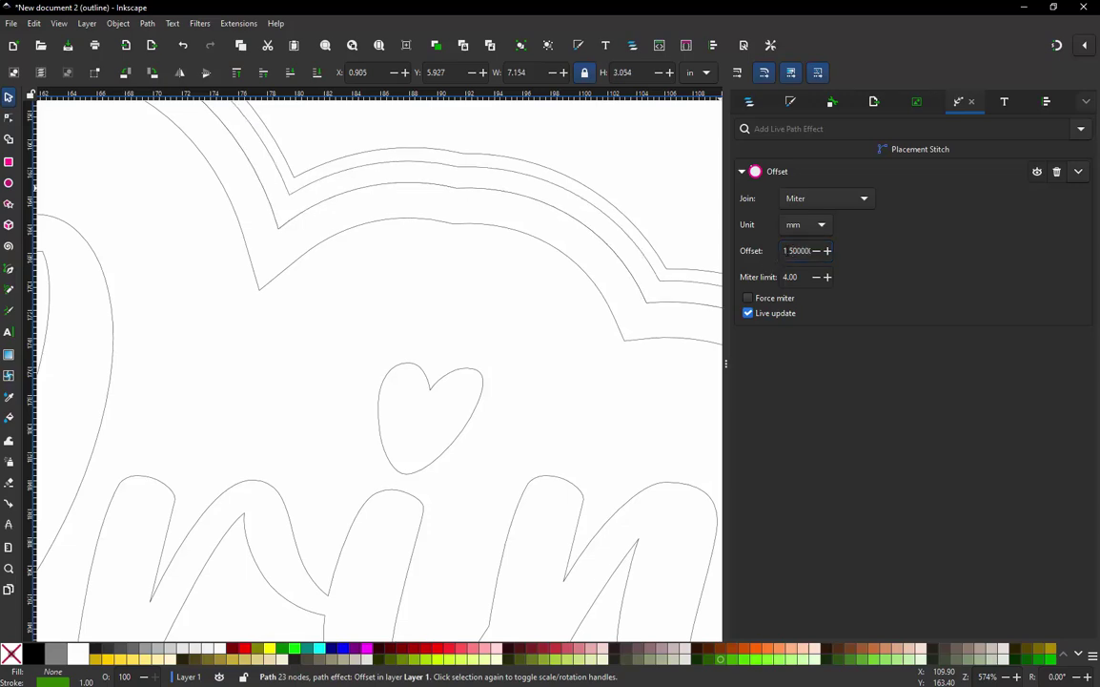
type("-")
key("Return")
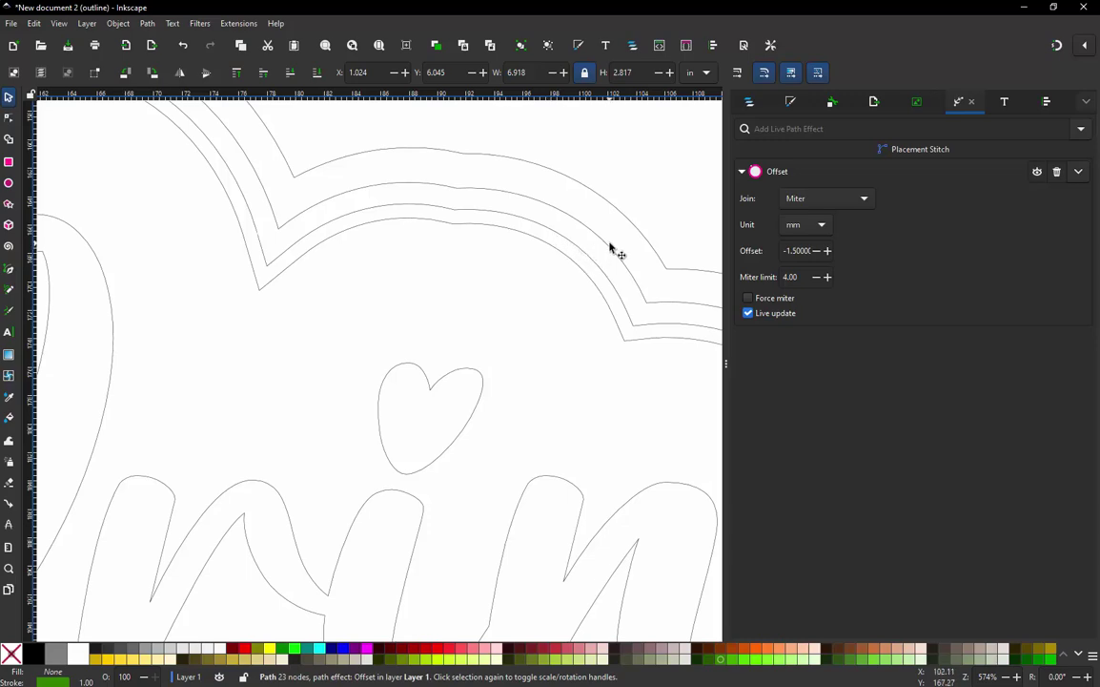
Rename the offset copy of Placement Stitch as "Tackdown Stitch" and convert it to a plain path
left_click(749, 101)
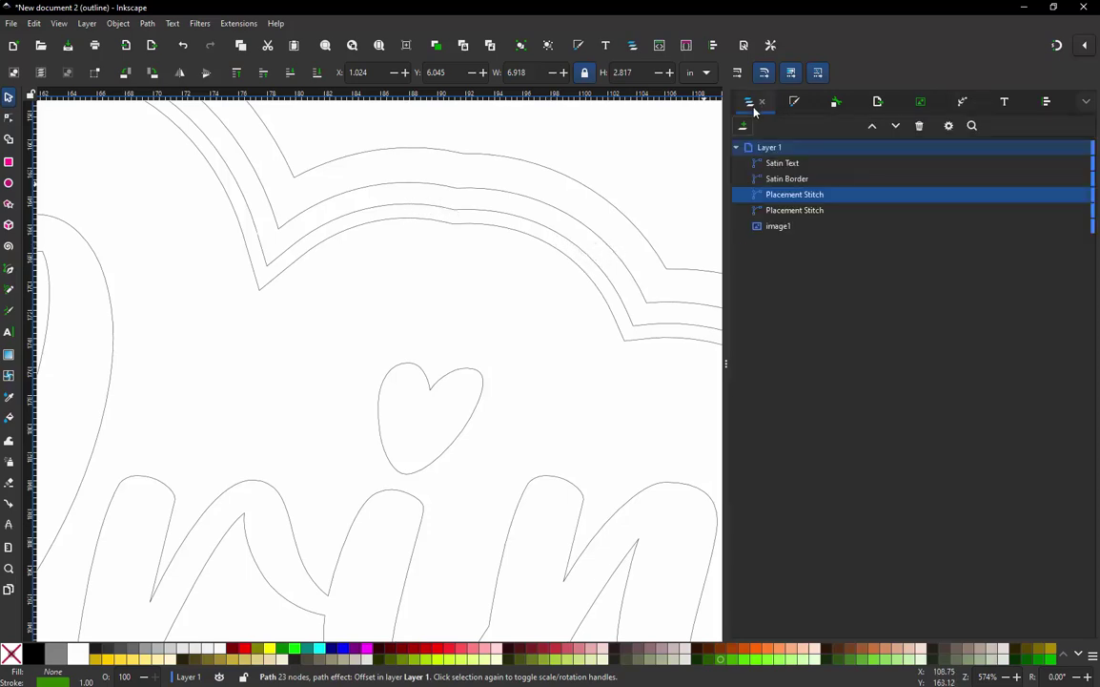
left_click(782, 195)
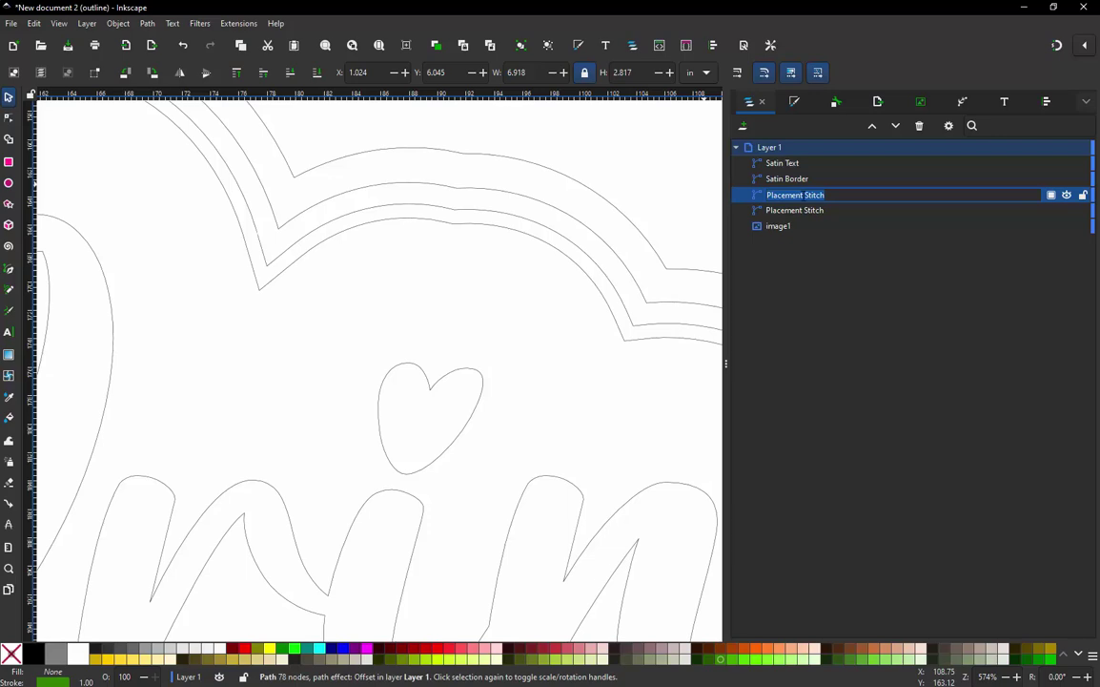
left_click(794, 196)
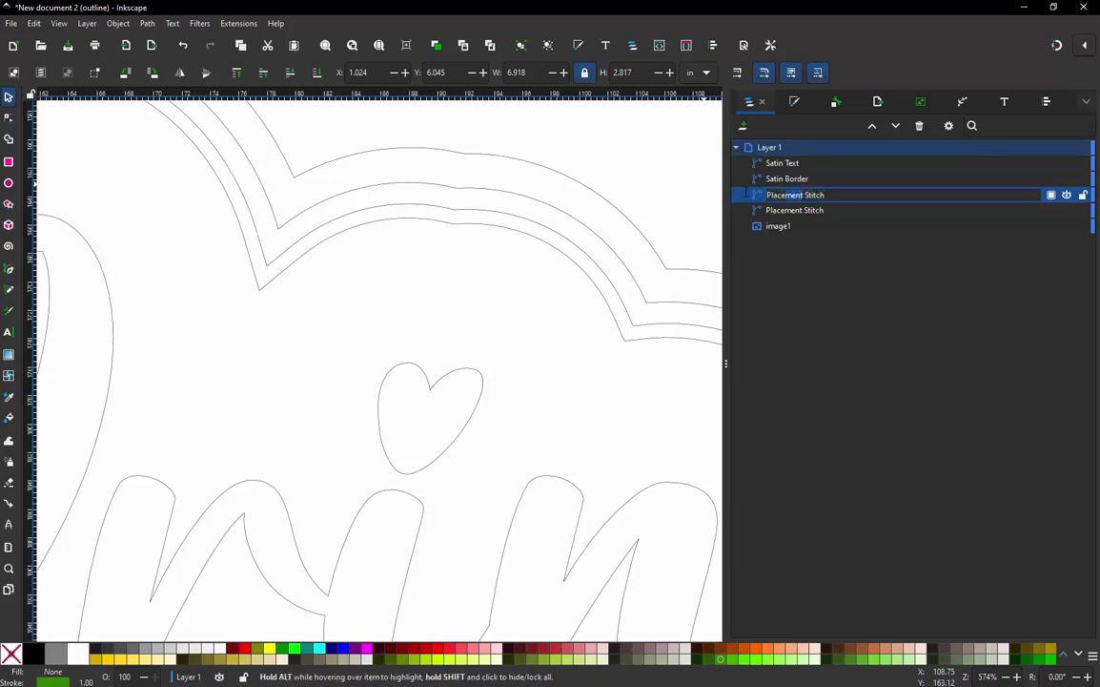
type("Tackdown")
key("Return")
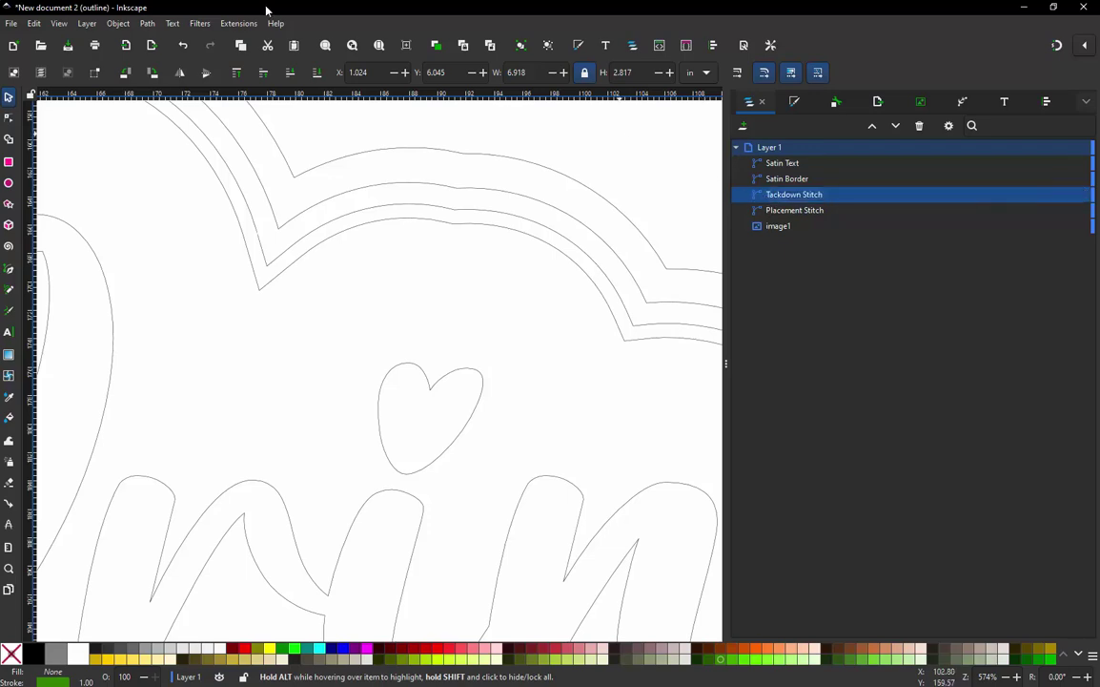
left_click(148, 23)
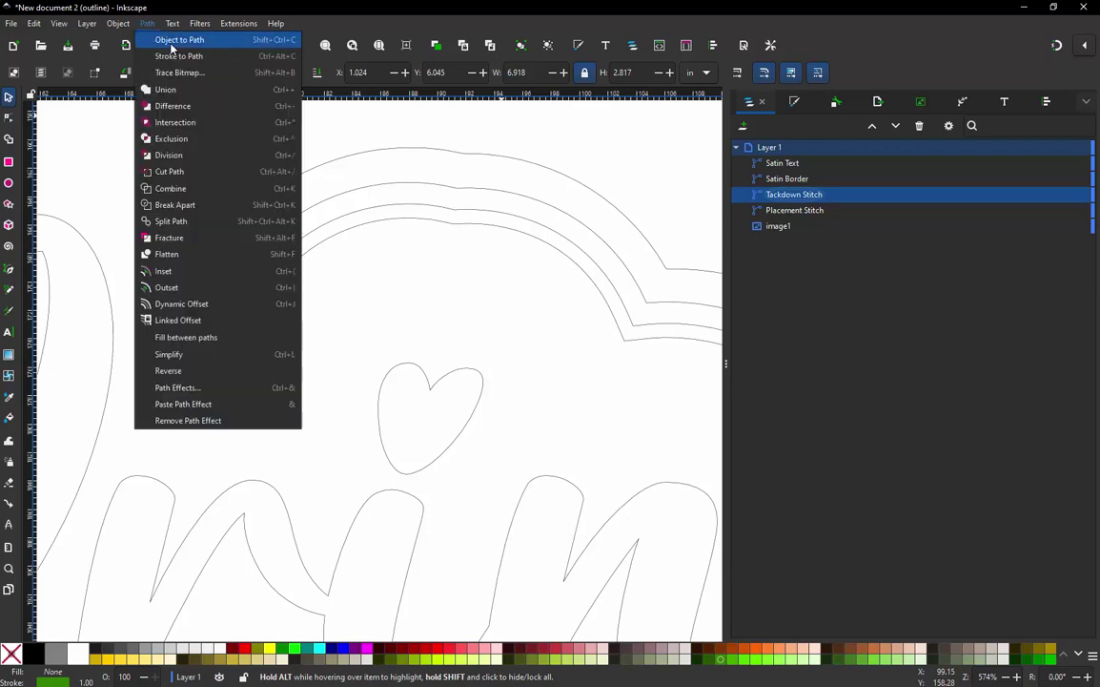
left_click(171, 40)
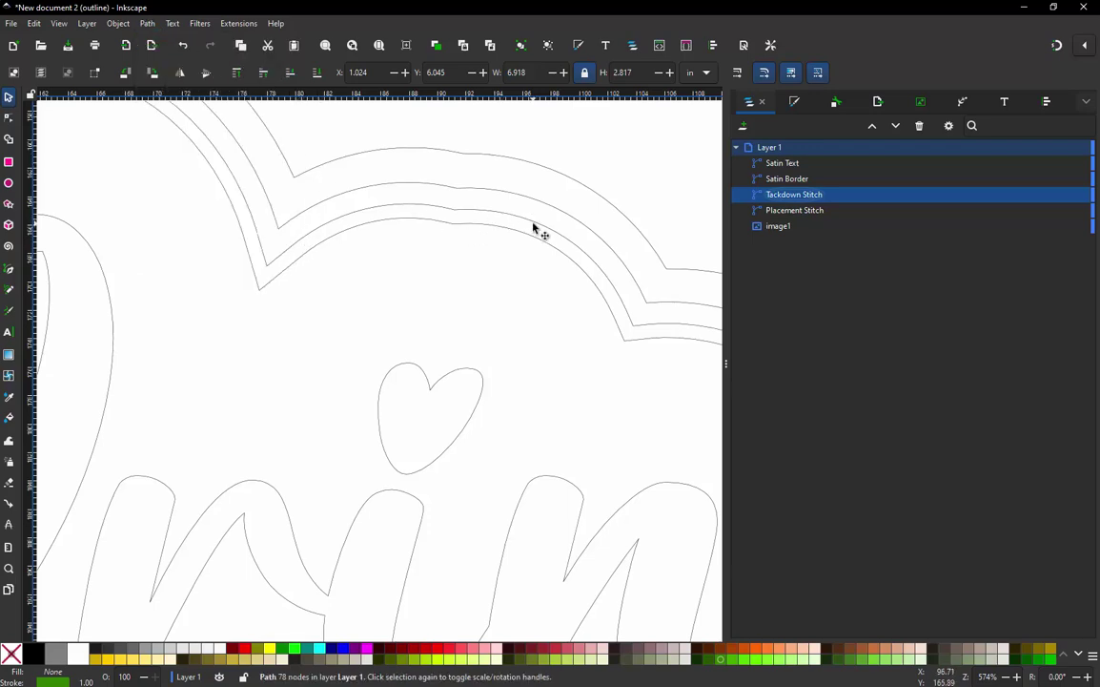
Switch the canvas from outline to normal display mode and hide the Satin Border path
left_click(795, 105)
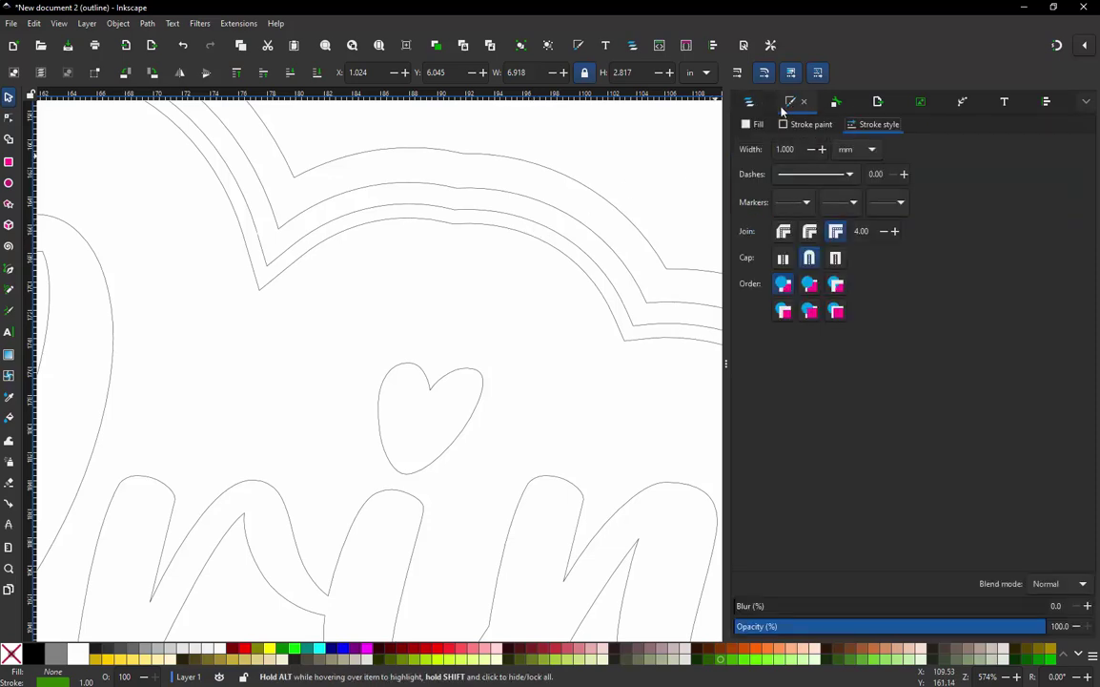
key("ctrl+KP_5")
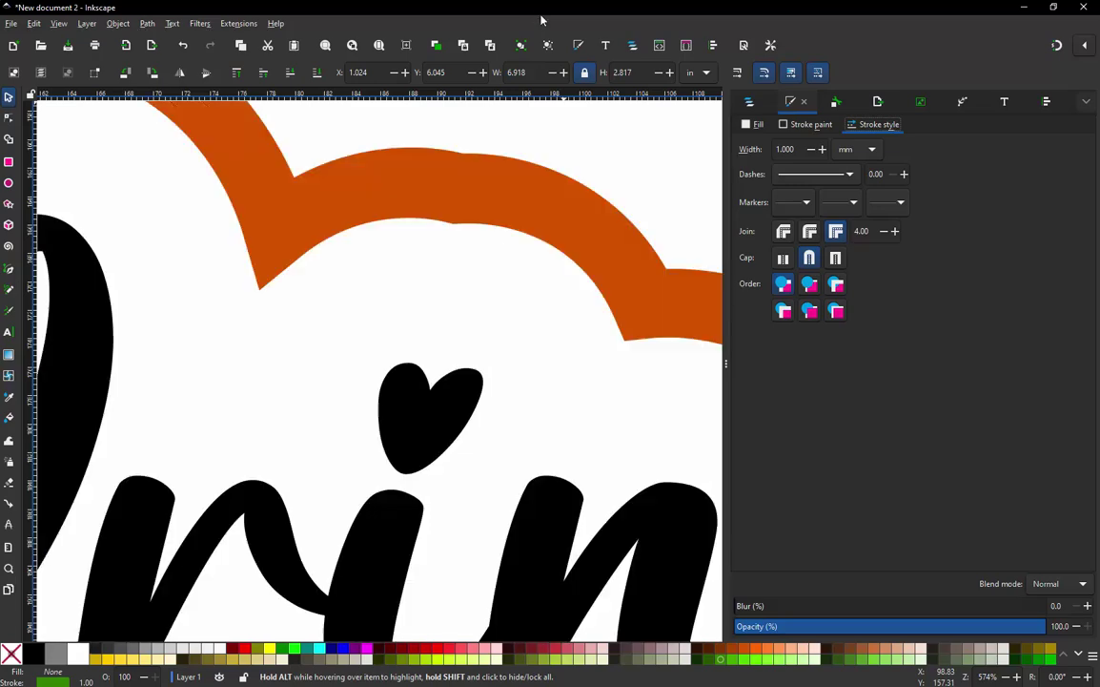
left_click(750, 101)
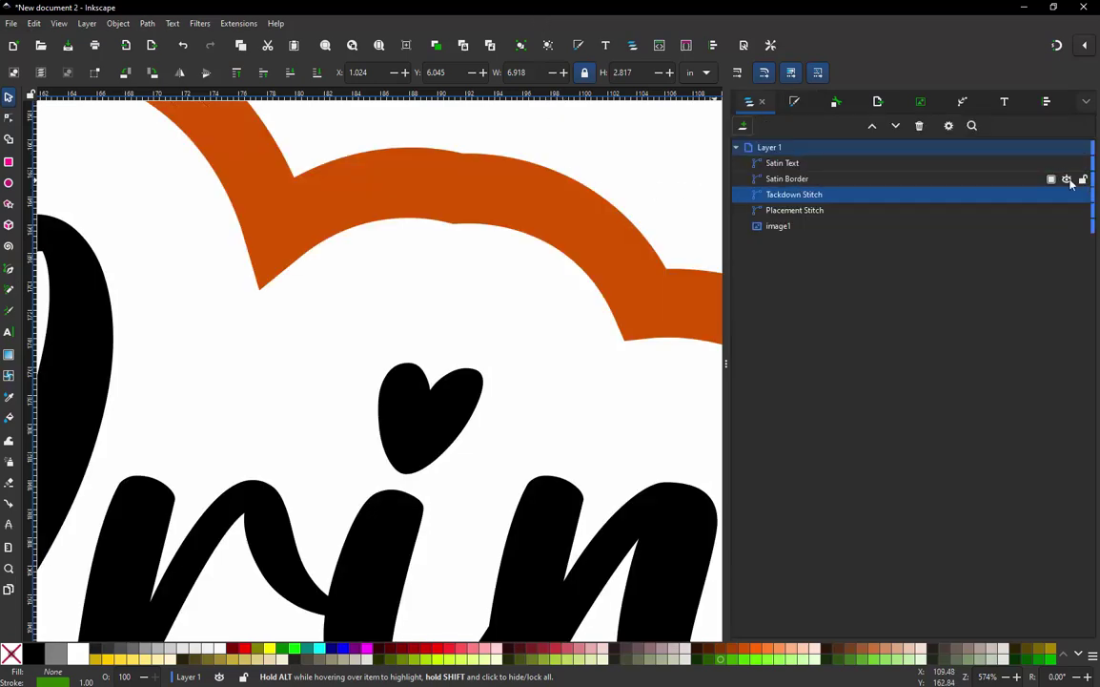
left_click(1067, 179)
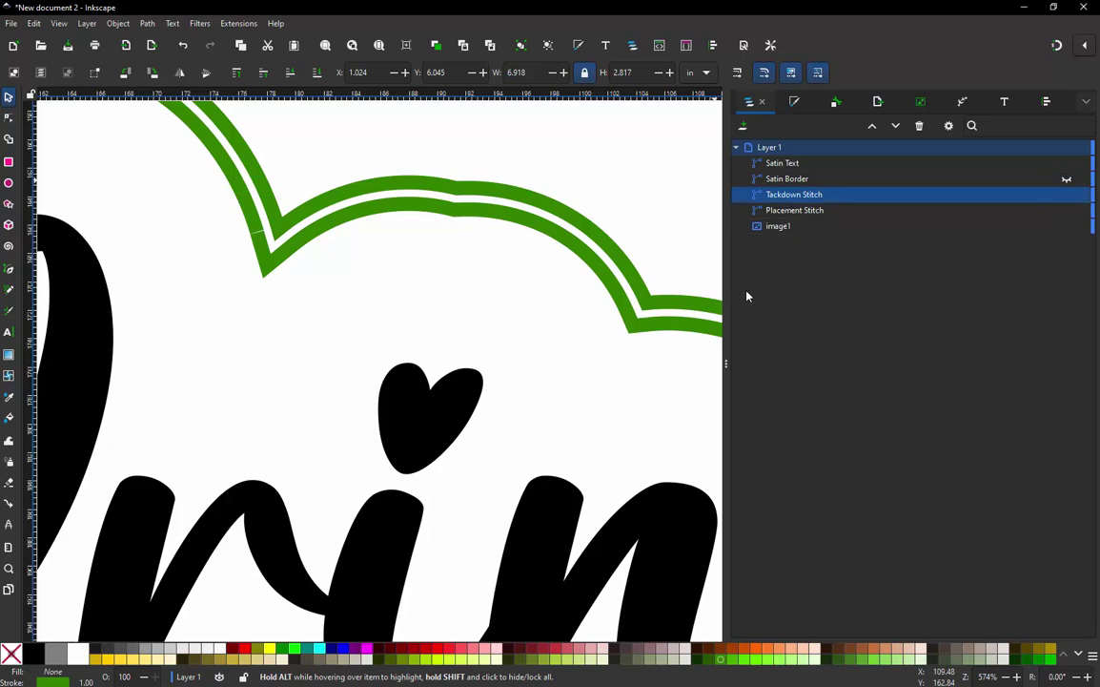
Give the Tackdown Stitch path a red stroke to distinguish it from the green placement line
left_click(435, 648, "shift")
scroll(533, 188, "down", 1)
scroll(512, 241, "down", 2)
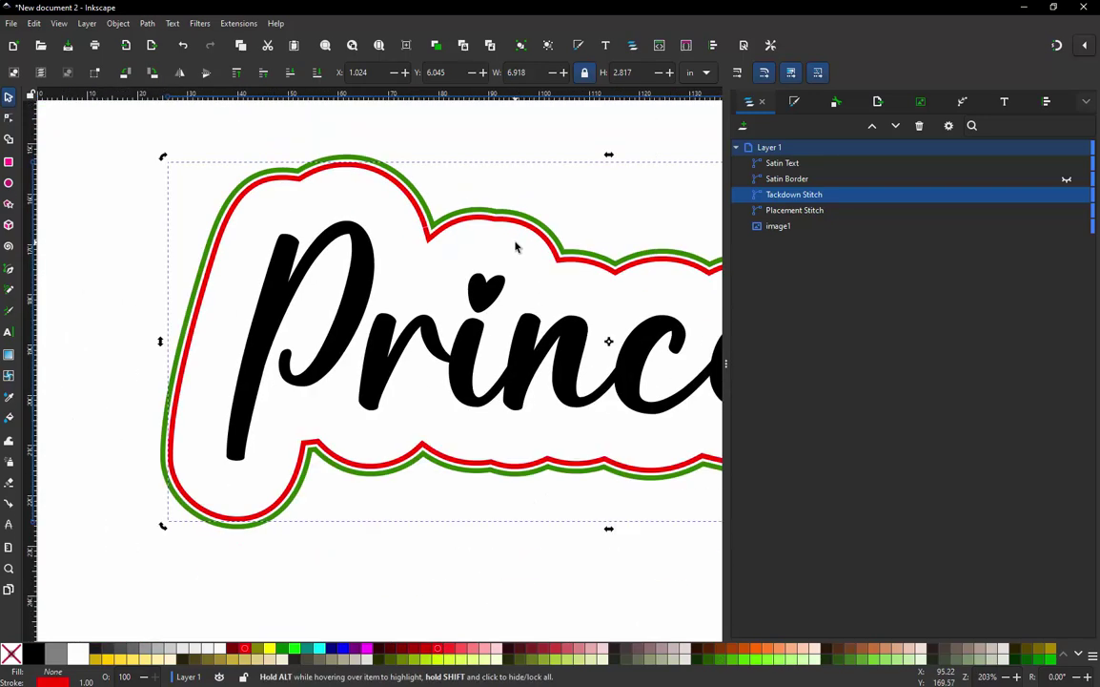
Review the stitching order by selecting Placement Stitch, Tackdown Stitch, Satin Border and Satin Text in turn, ending on Satin Border
left_click(784, 211)
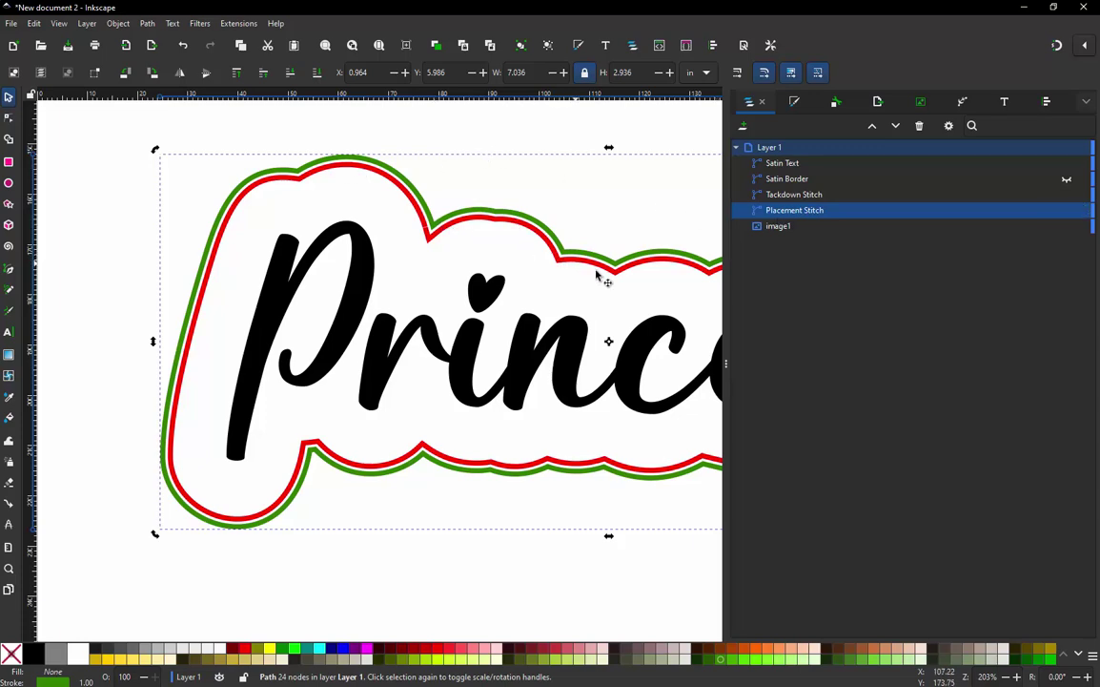
left_click(802, 200)
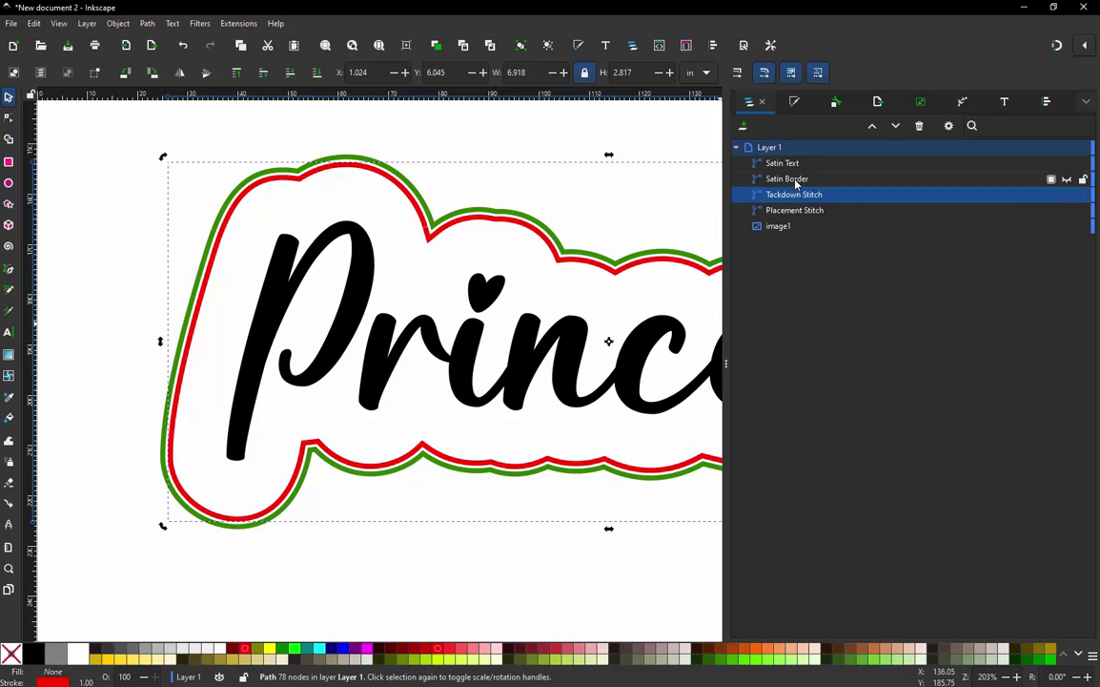
left_click(797, 180)
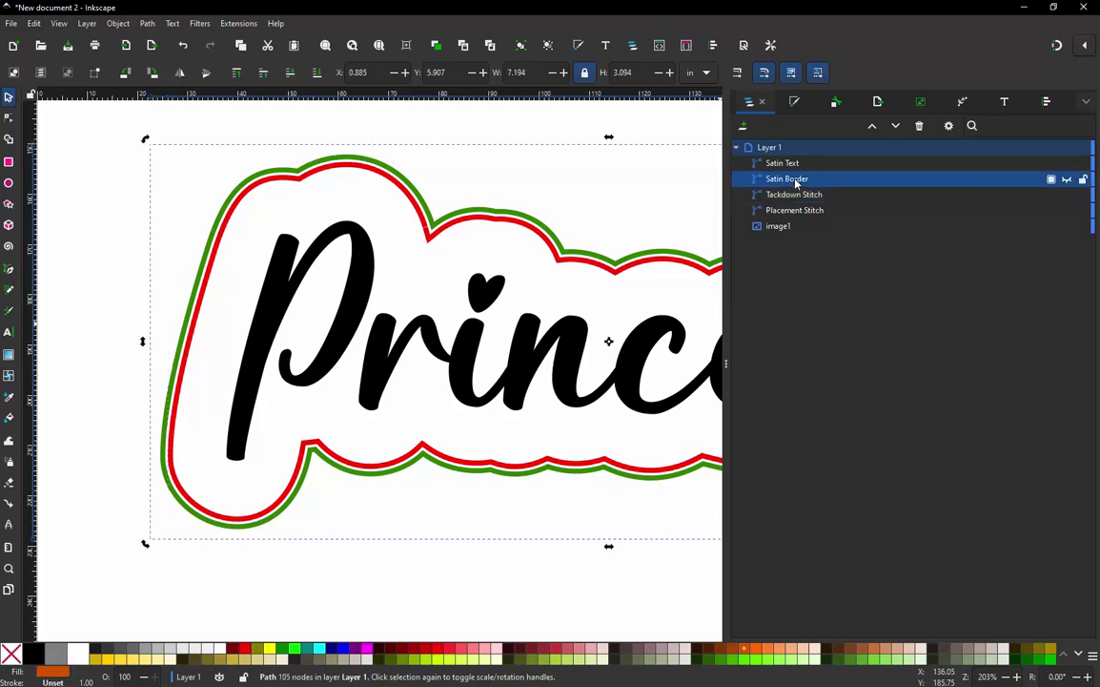
left_click(780, 164)
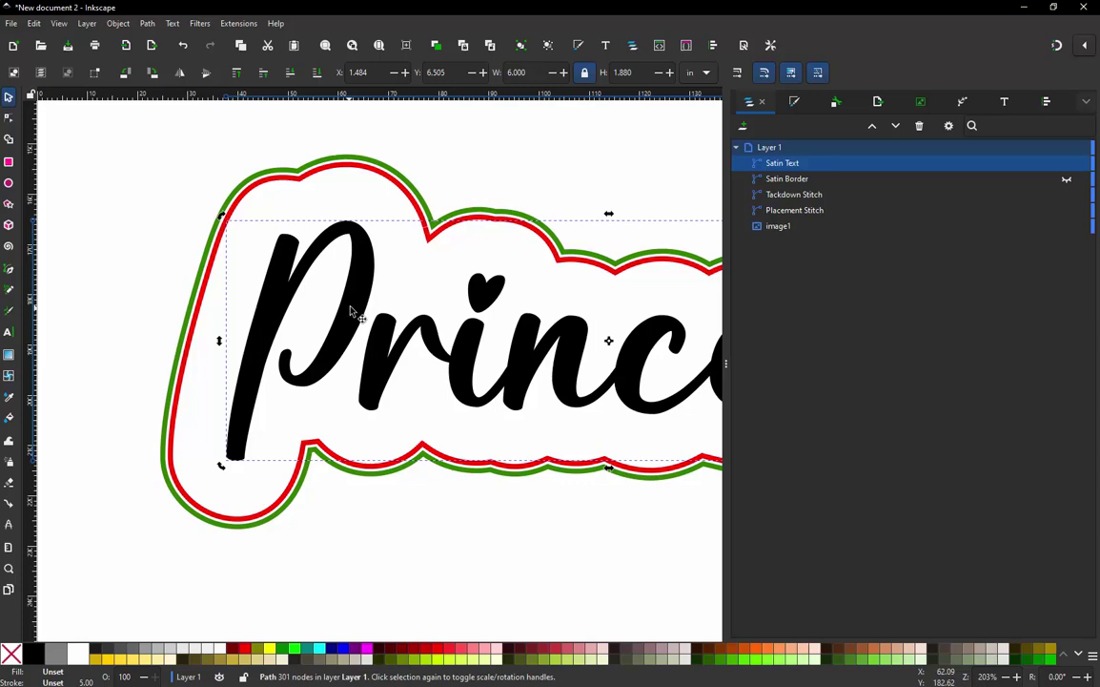
left_click(780, 181)
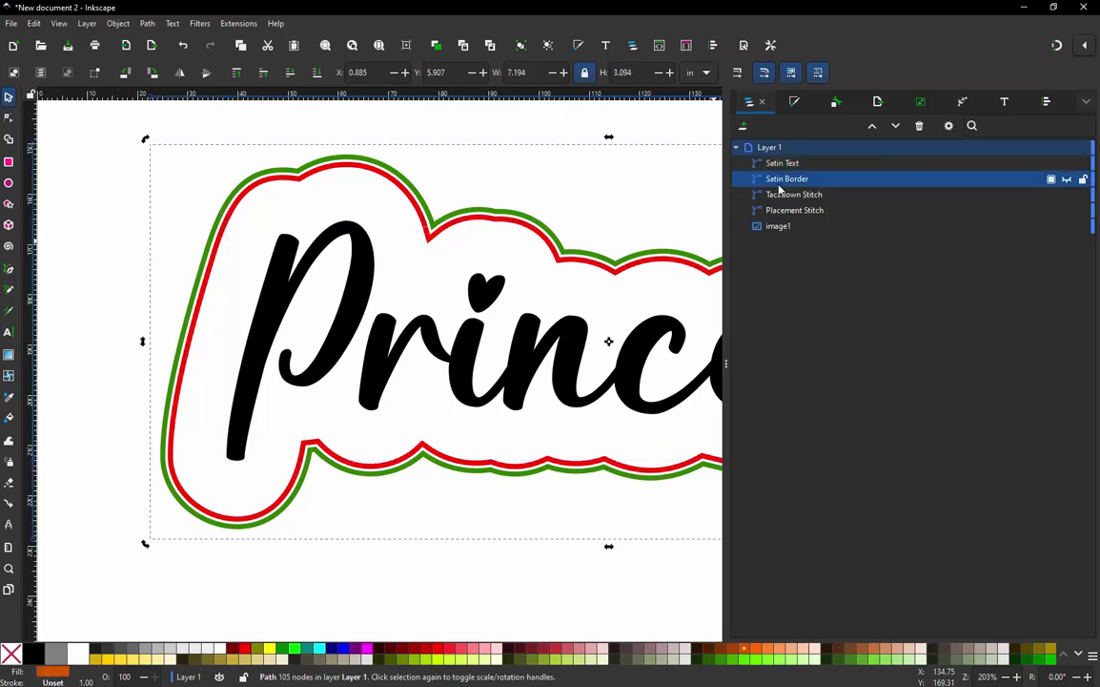
Unhide Satin Border and inspect its outline around the word, especially the outer edge above the letter P
left_click(1067, 179)
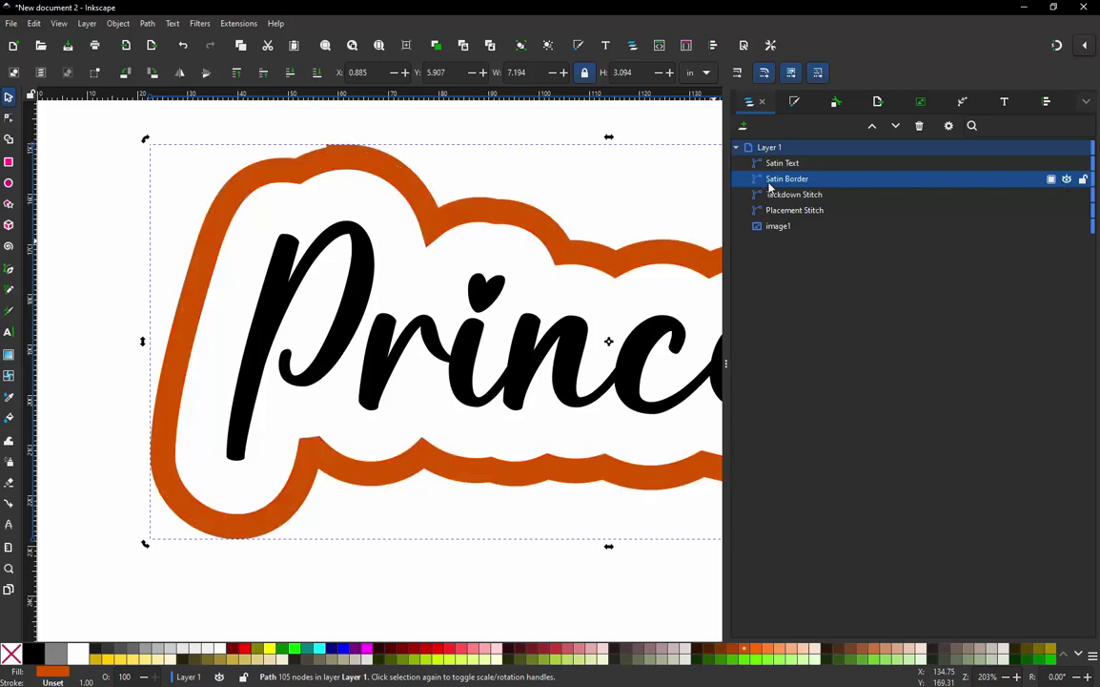
left_click(251, 139)
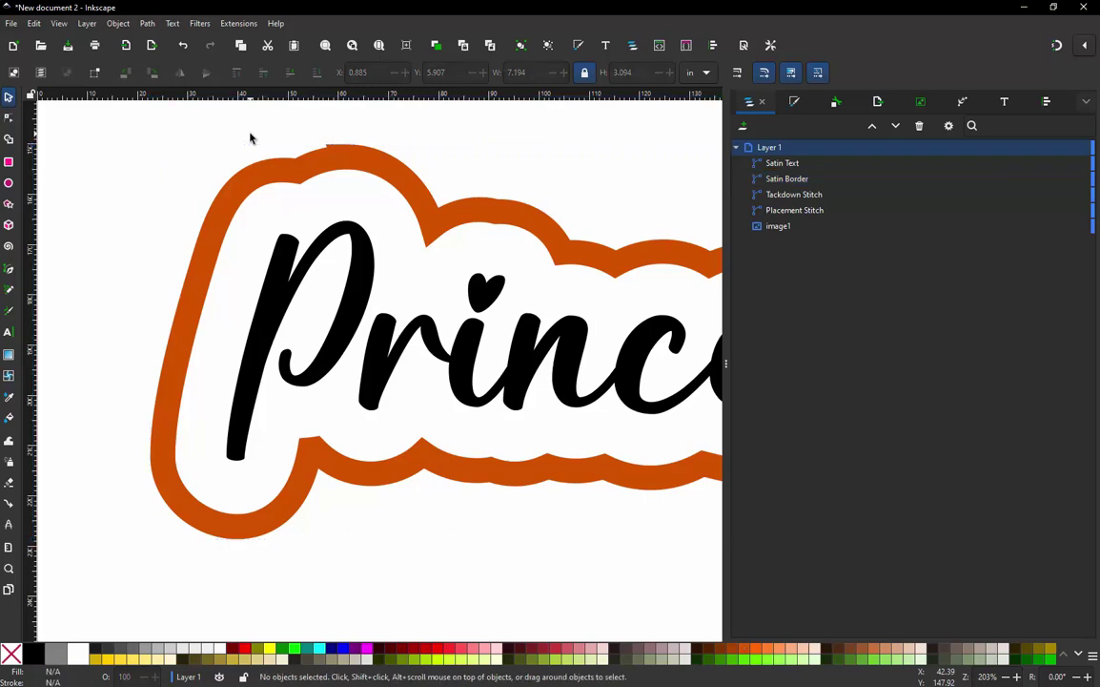
left_click(369, 169)
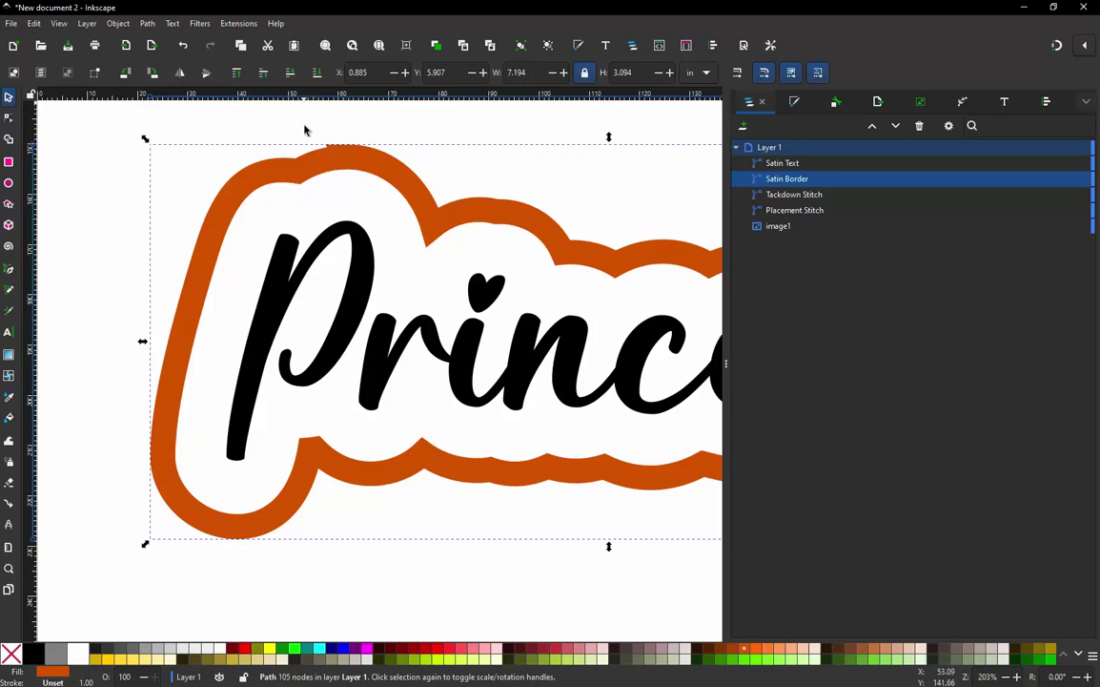
scroll(353, 172, "up", 5)
scroll(385, 184, "down", 8)
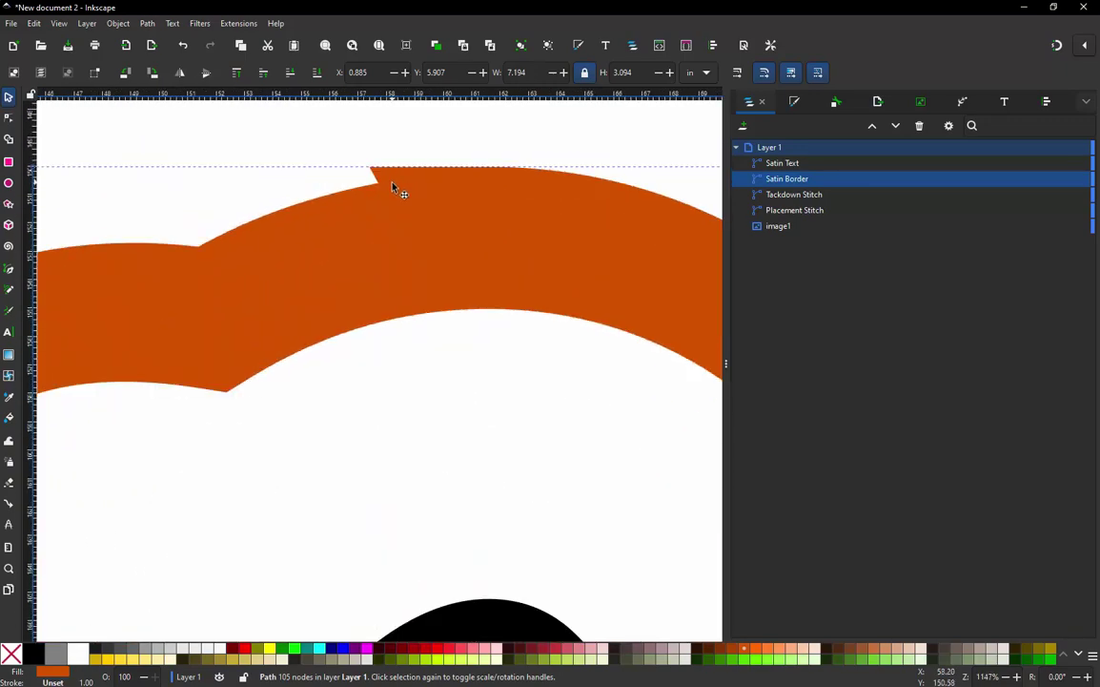
scroll(317, 174, "up", 4)
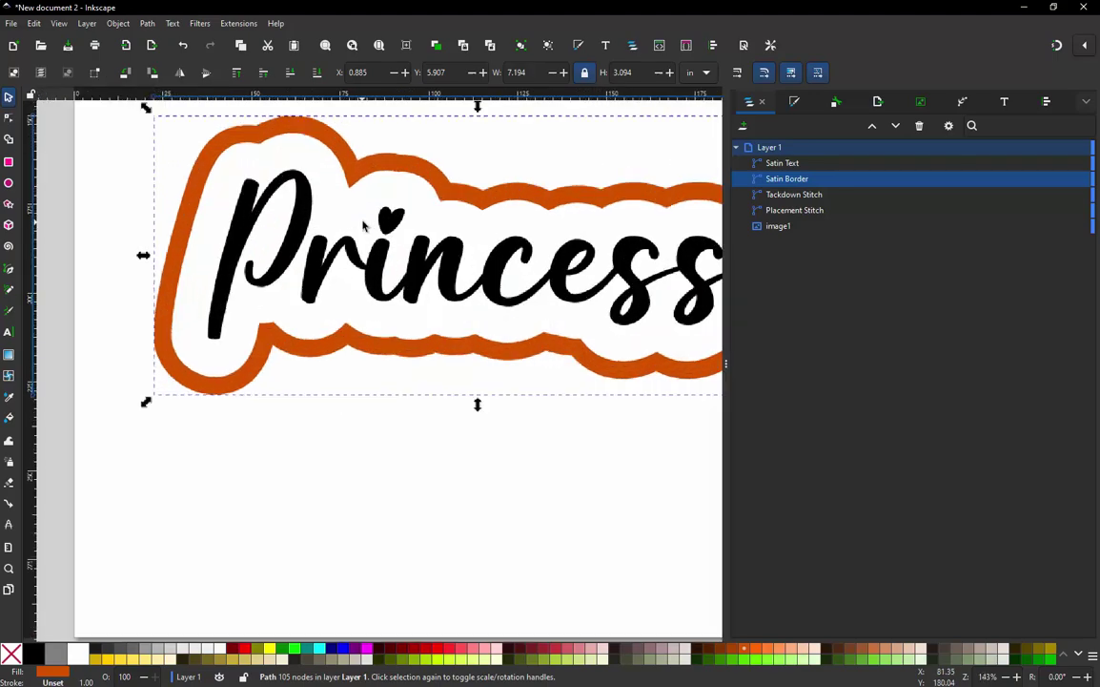
scroll(266, 347, "down", 3)
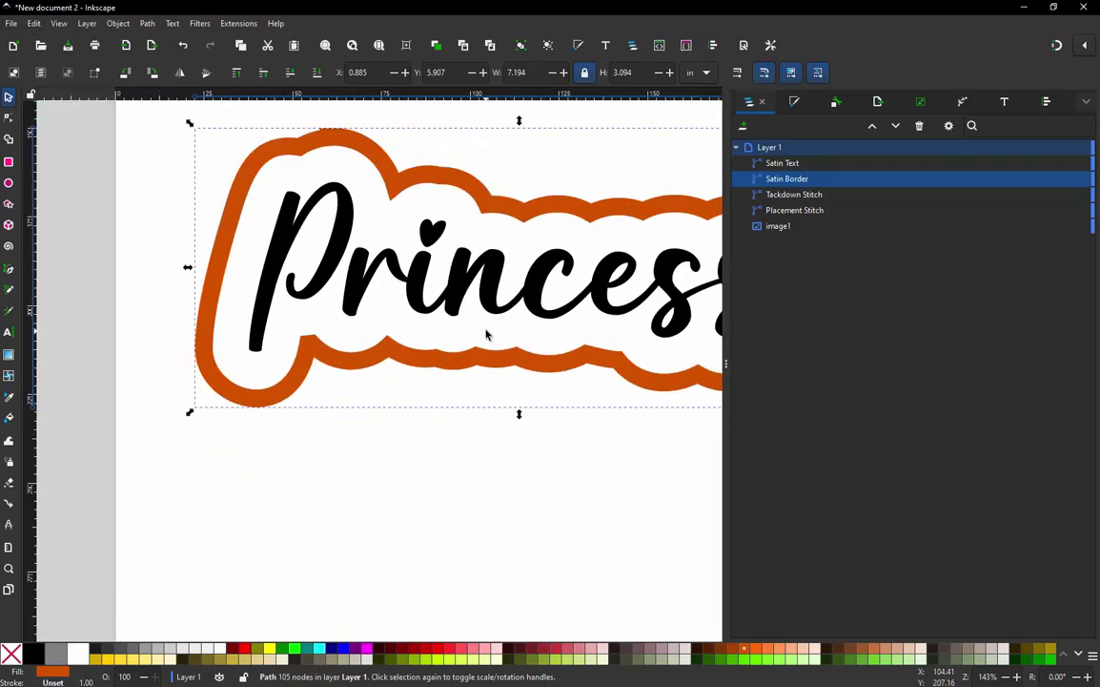
scroll(572, 211, "up", 4)
scroll(601, 239, "down", 4)
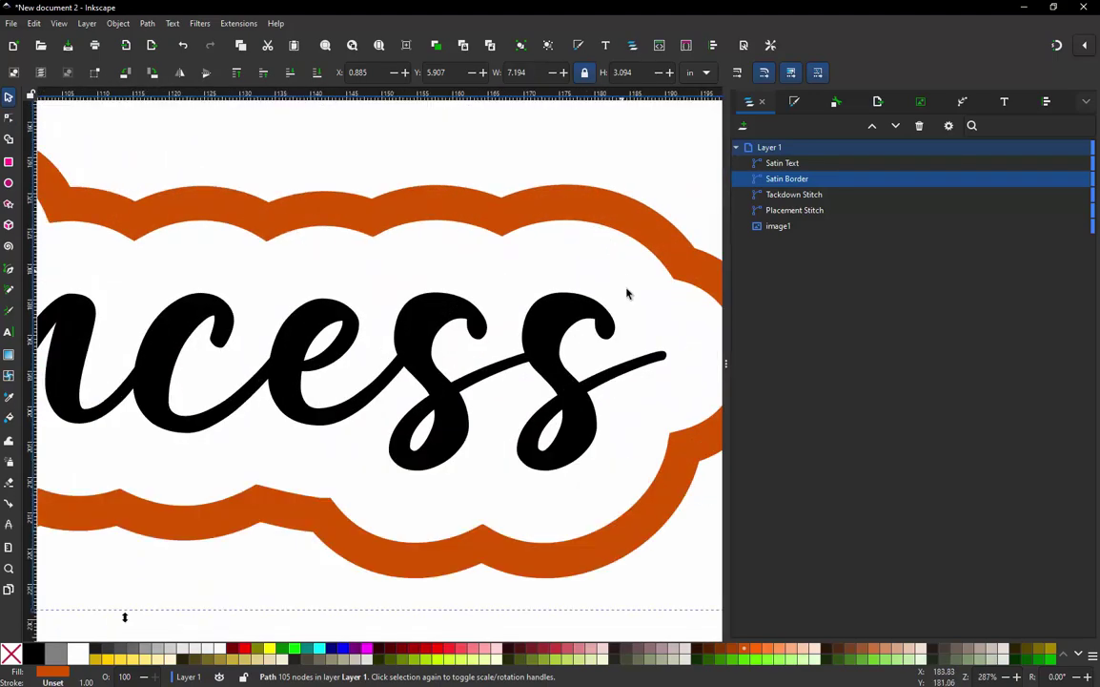
scroll(396, 239, "up", 5)
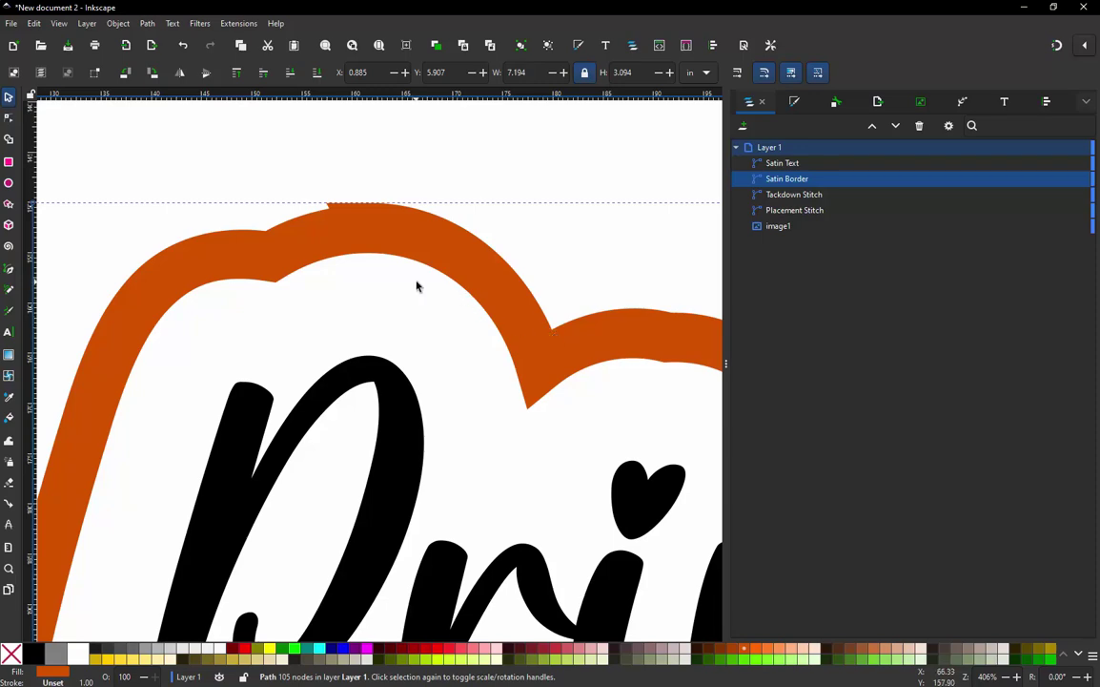
scroll(342, 239, "down", 3)
scroll(341, 239, "up", 5)
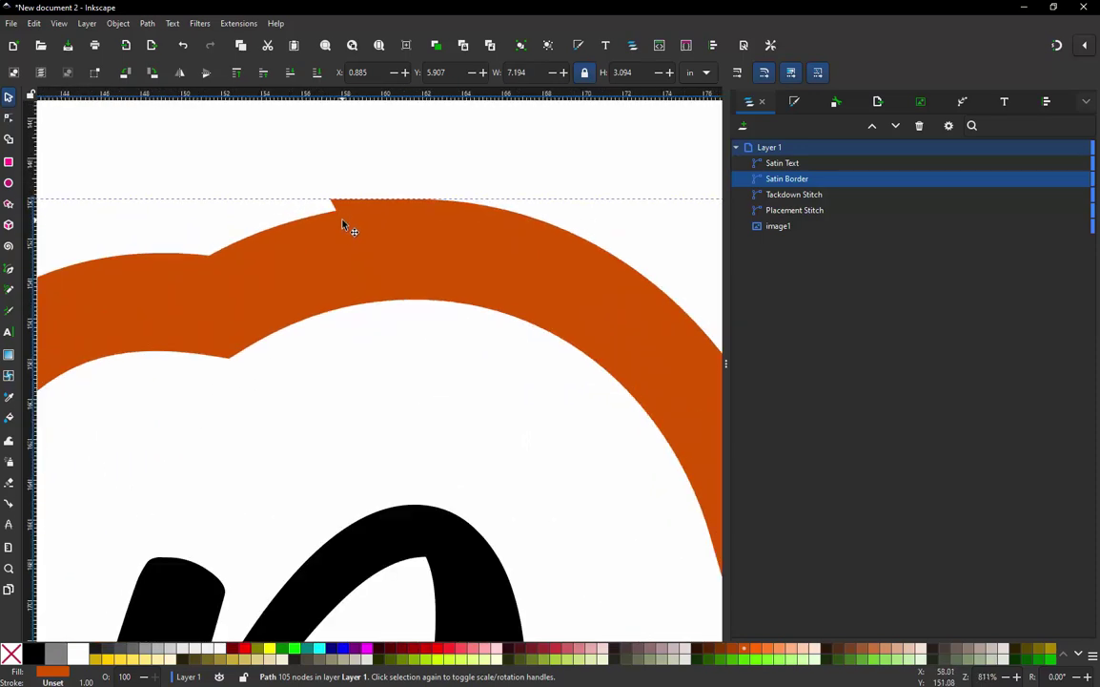
Examine the path nodes of Satin Border around the letter P, and deselect the path
key("n")
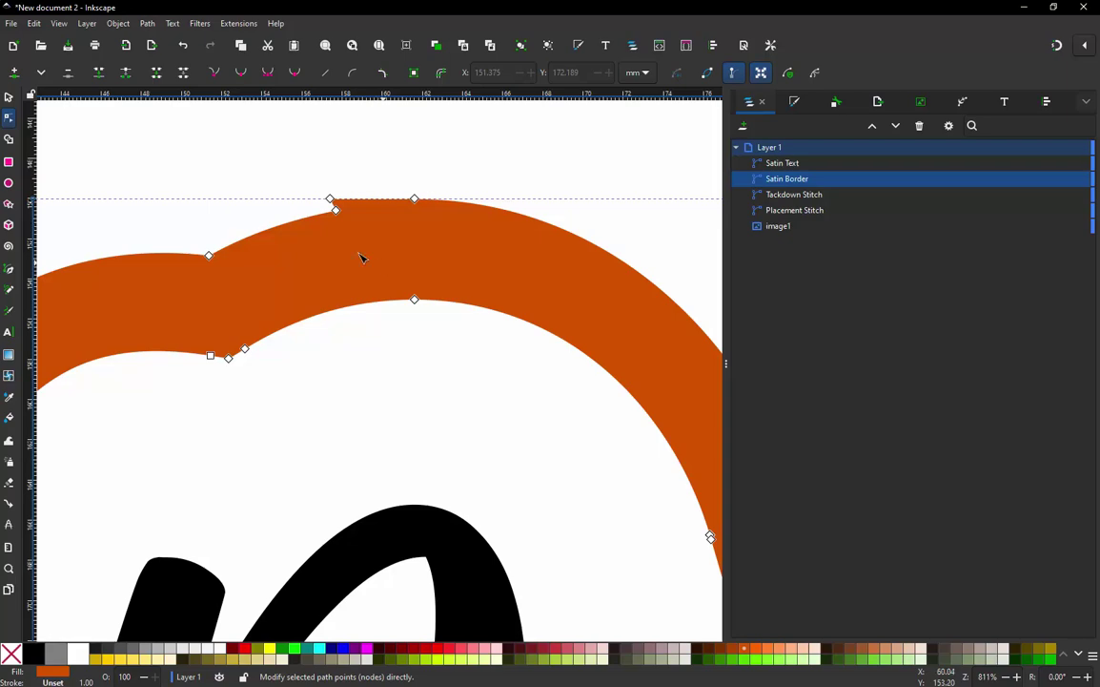
scroll(336, 253, "down", 1, "ctrl")
scroll(336, 253, "down", 3, "ctrl")
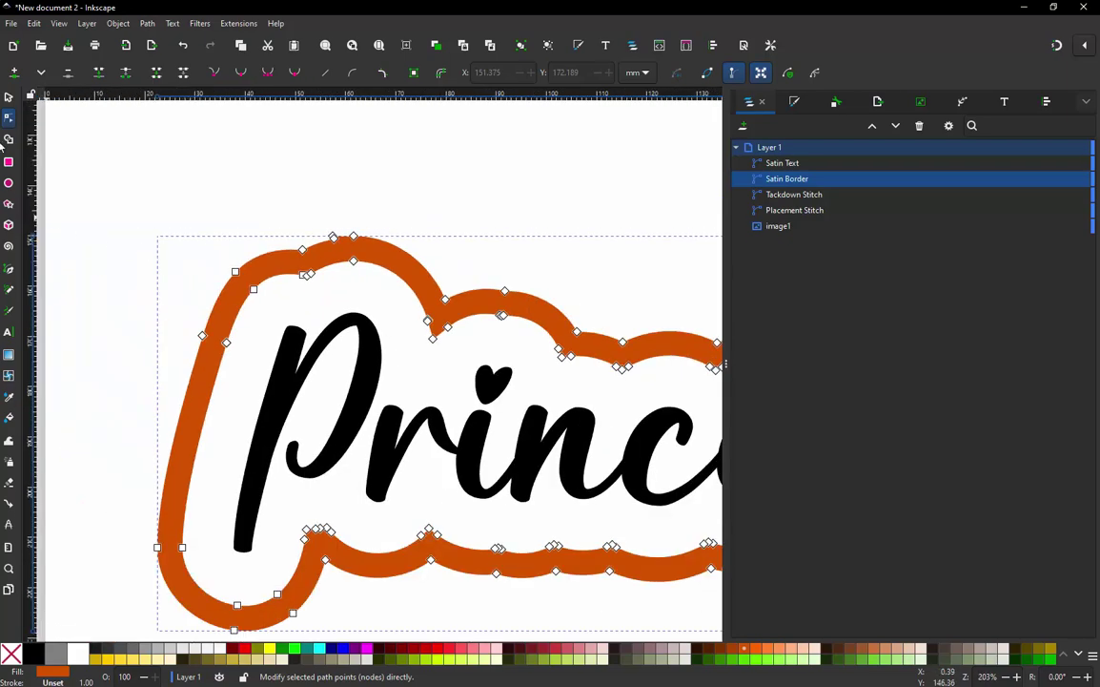
key("s")
left_click(239, 210)
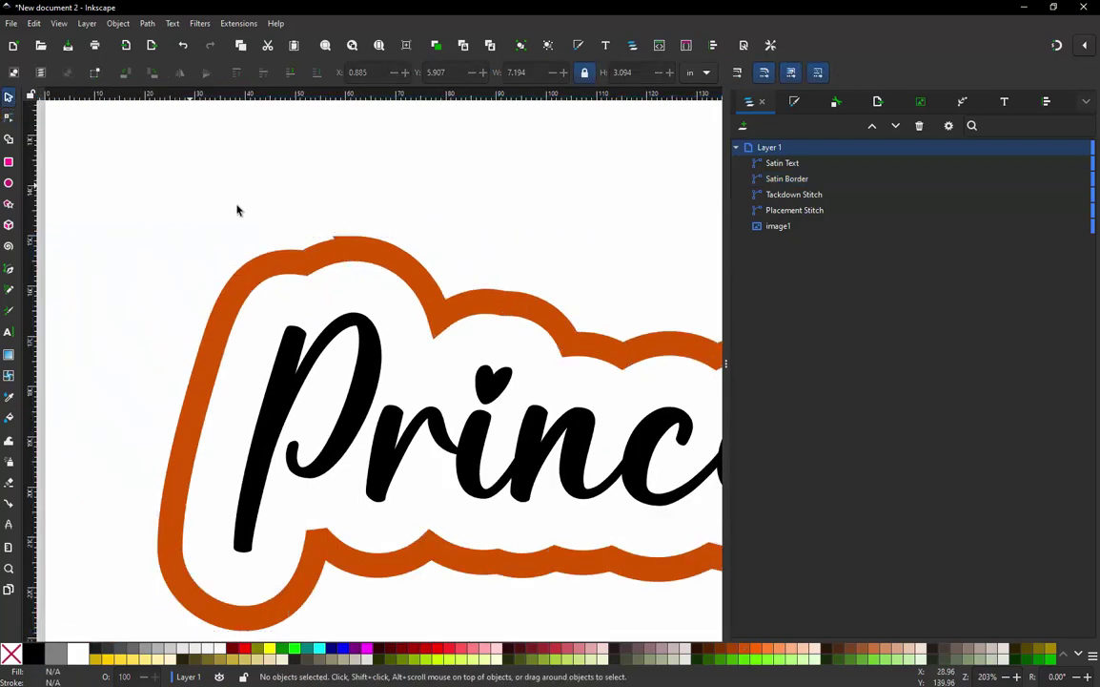
Delete the Satin Border path and duplicate the Placement Stitch path to replace it
left_click(357, 244)
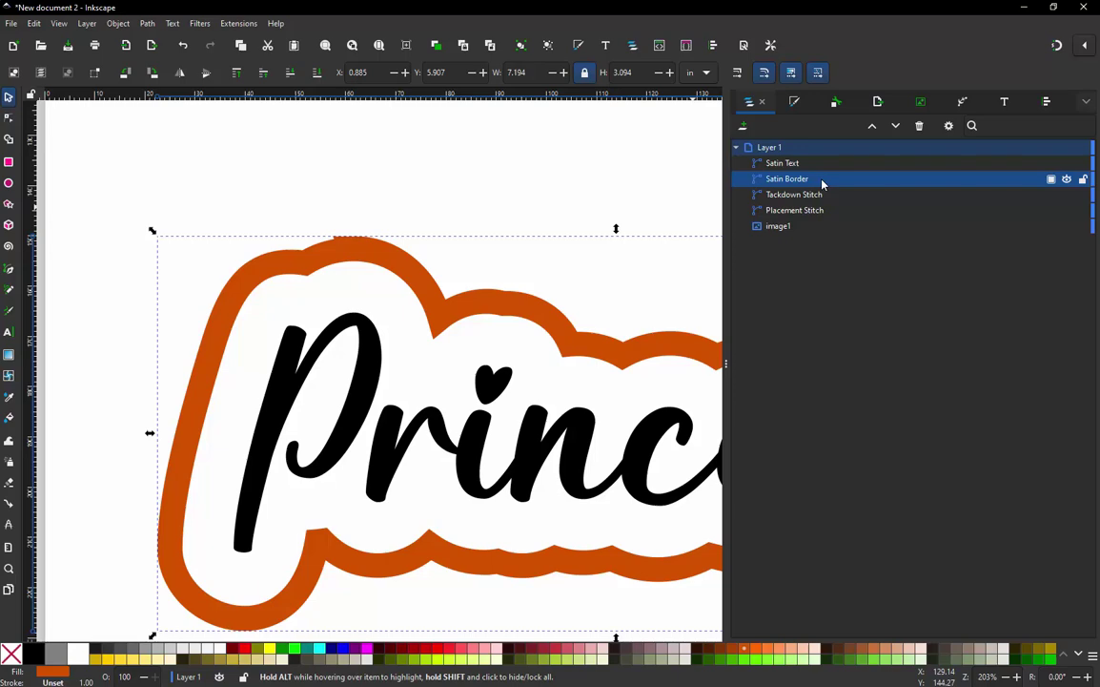
key("Delete")
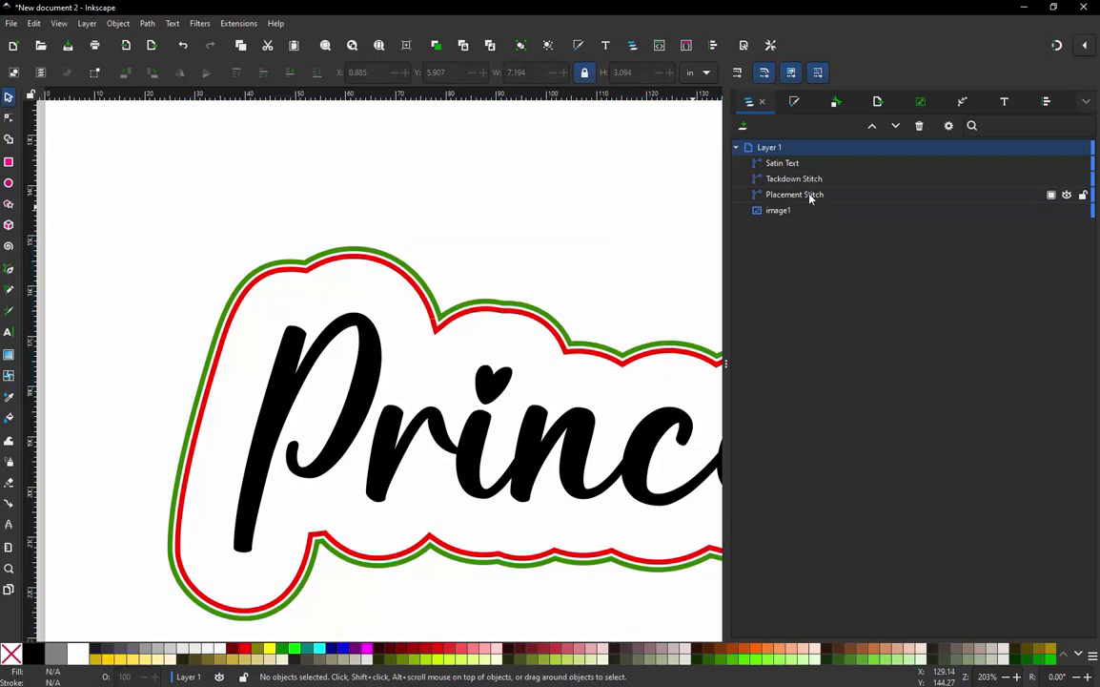
left_click(810, 195)
key("ctrl+d")
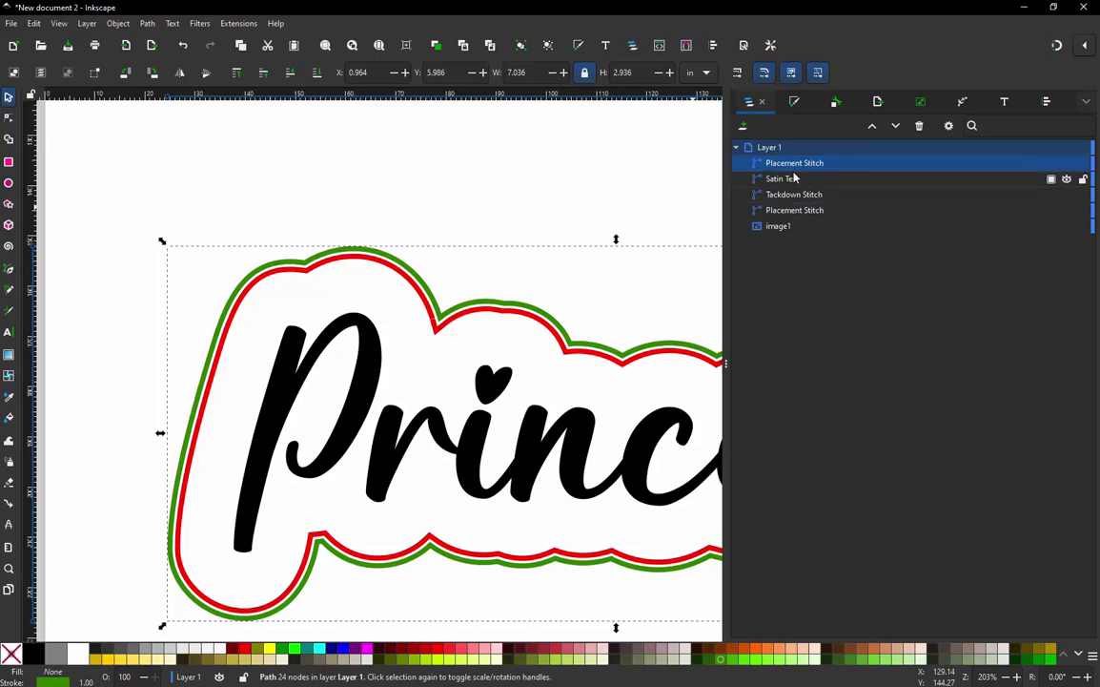
Rename the duplicated Placement Stitch as "Satin Border" and give it a brown stroke
double_click(810, 163)
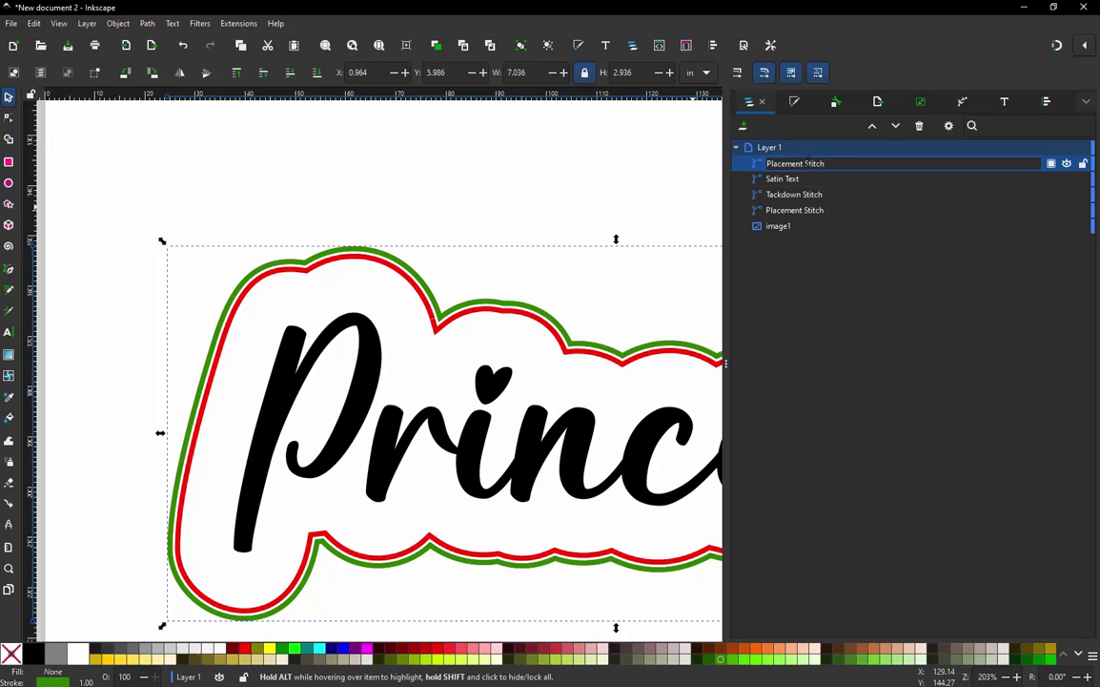
key("ctrl+a")
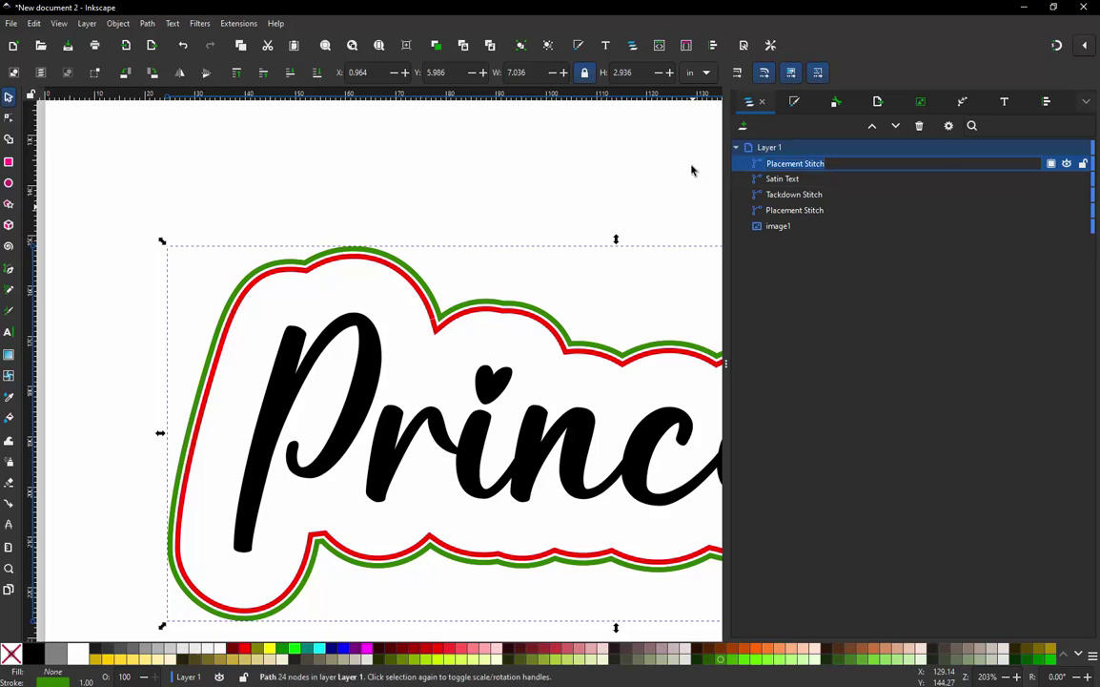
type("Satin Border")
key("Return")
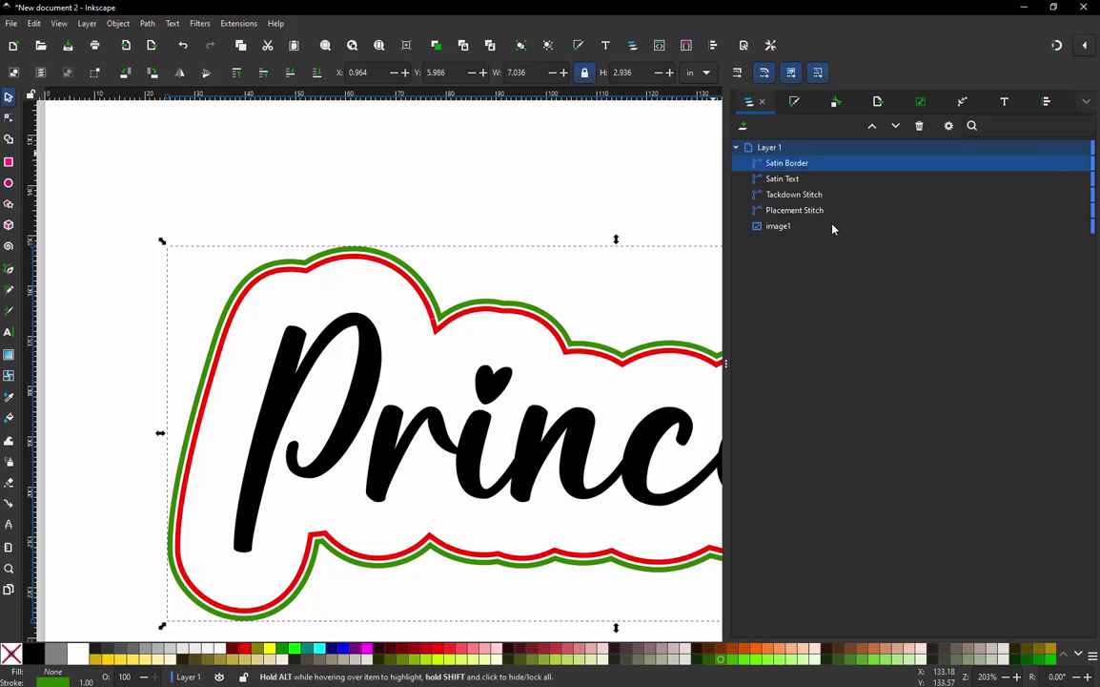
left_click(733, 654, "shift")
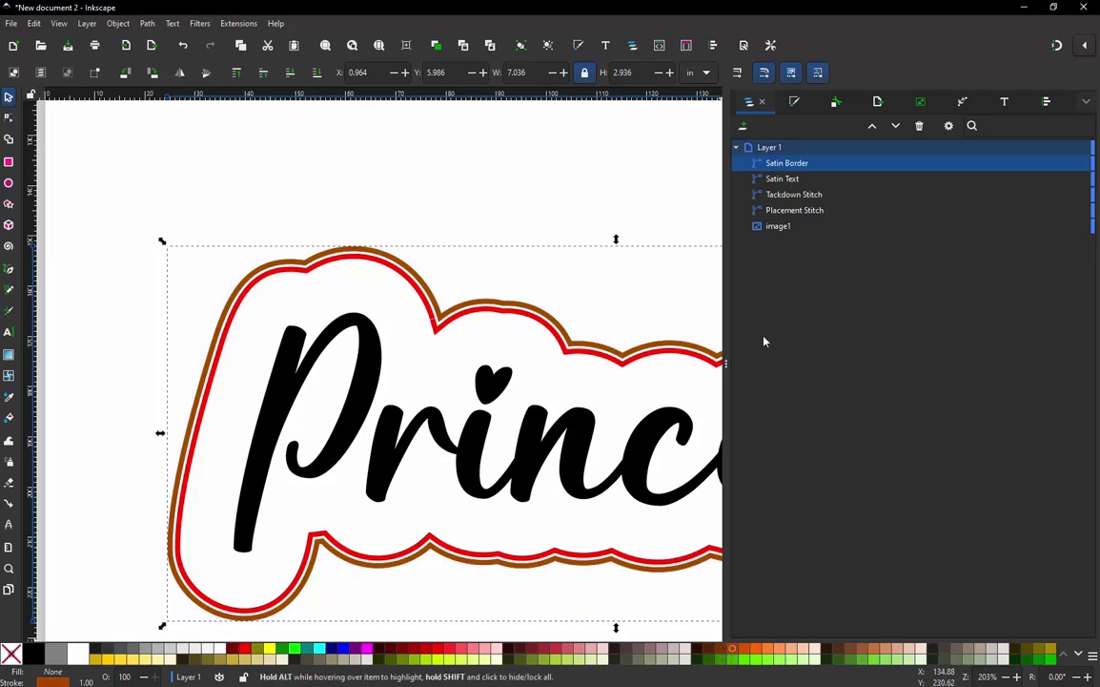
Set the Satin Border's stroke width to 5 mm and deselect it
left_click(794, 101)
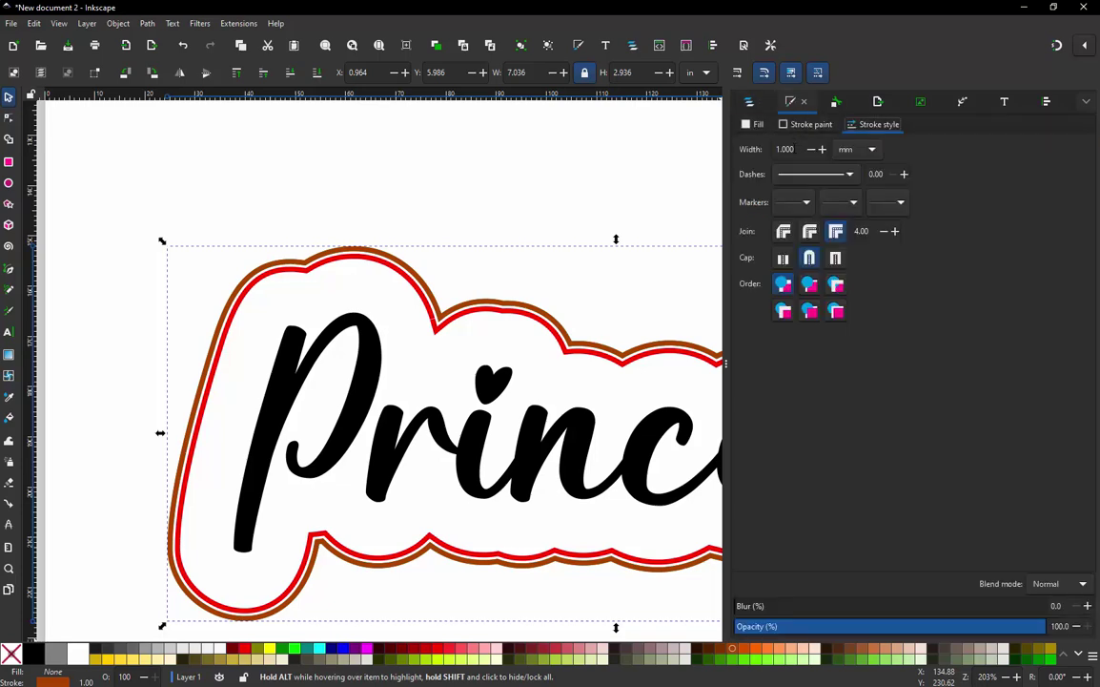
key("ctrl+a")
type("5")
key("Return")
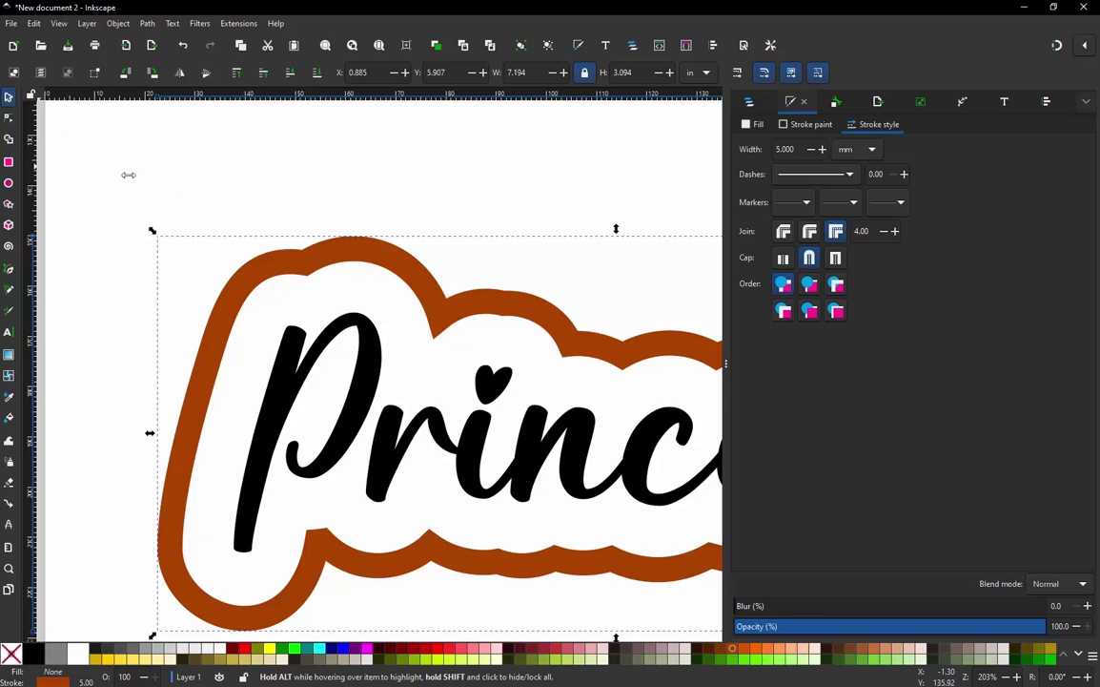
left_click(220, 223)
Delete the two overlapping nodes at the peak of the Satin Border above the letter P
scroll(341, 250, "up", 5)
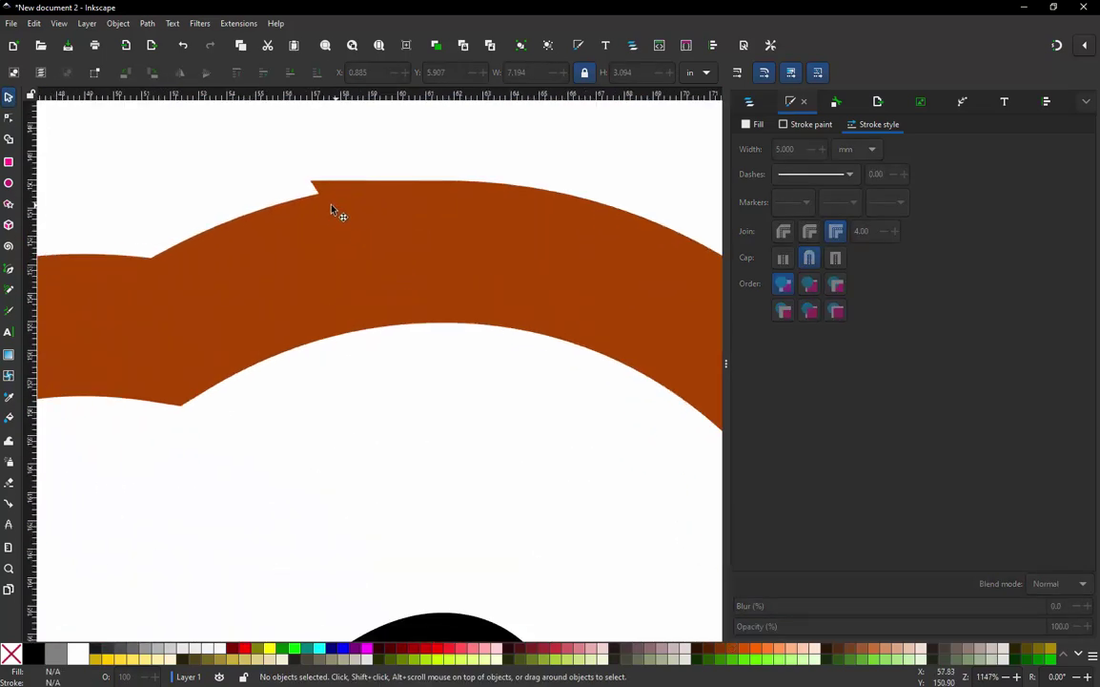
double_click(359, 274)
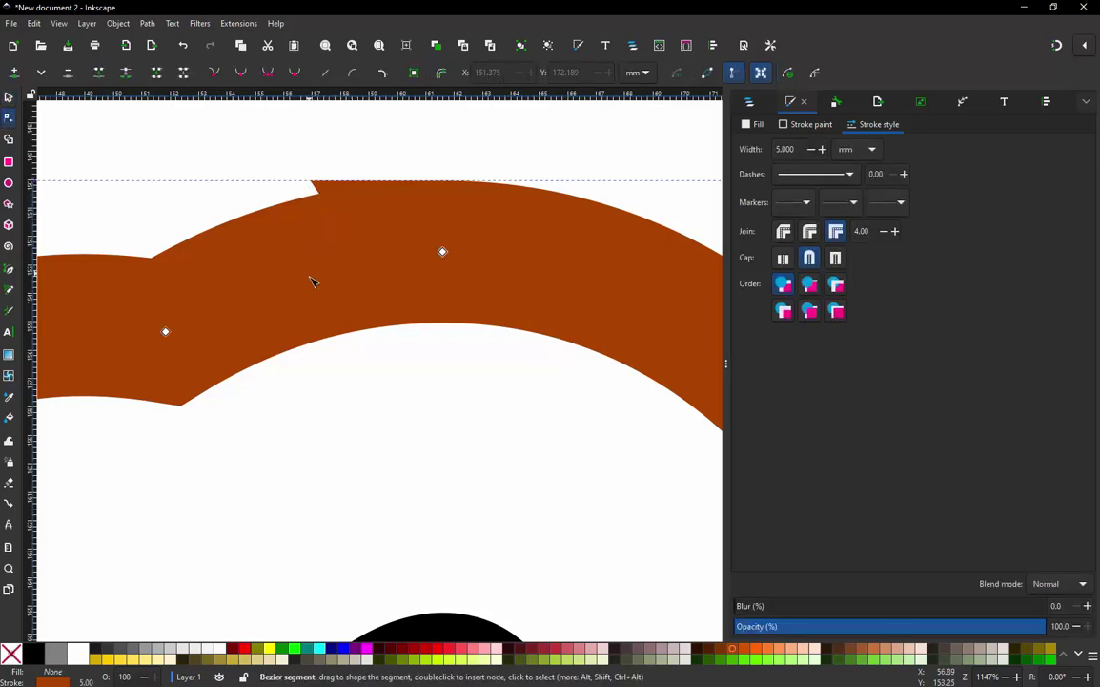
scroll(313, 284, "down", 2, "ctrl")
scroll(360, 286, "down", 2, "ctrl")
scroll(362, 274, "up", 2, "ctrl")
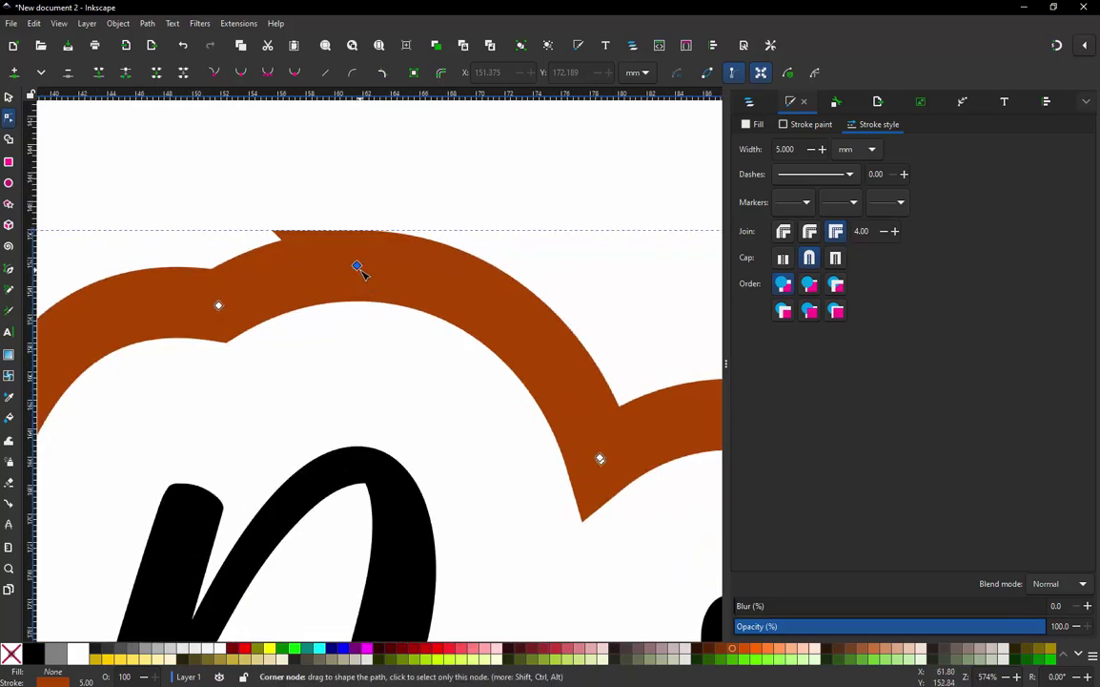
left_click(358, 267)
key("ctrl+alt")
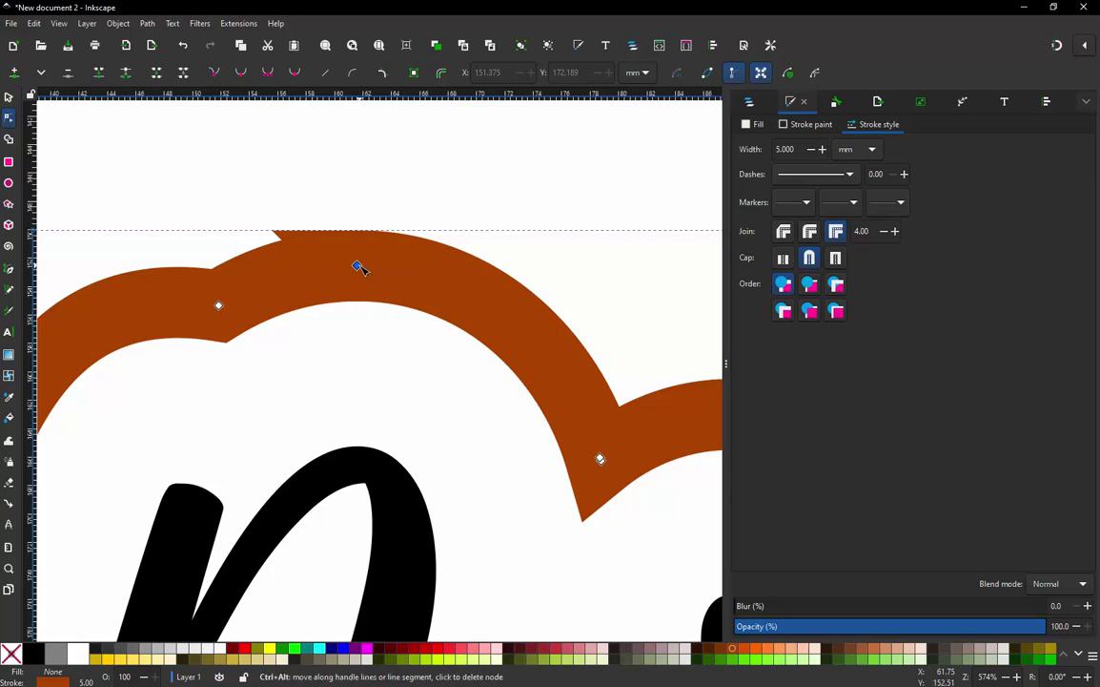
left_click(359, 267, "ctrl+alt")
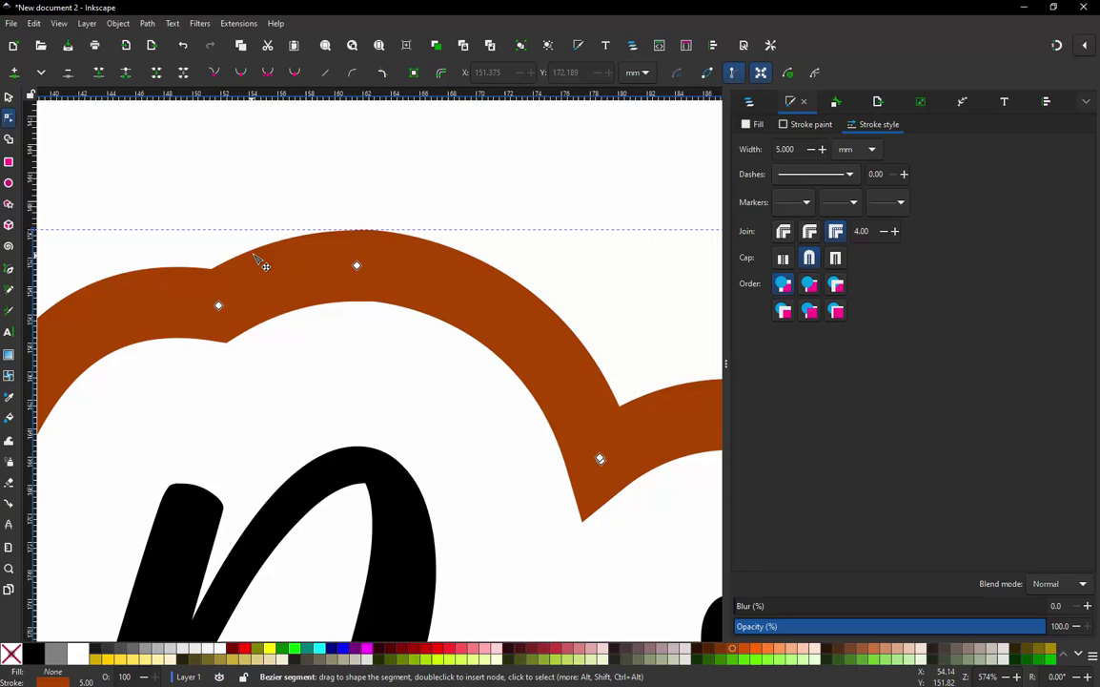
left_click(357, 267)
key("ctrl+alt")
key("ctrl+alt")
key("ctrl+alt")
left_click(357, 268, "ctrl+alt")
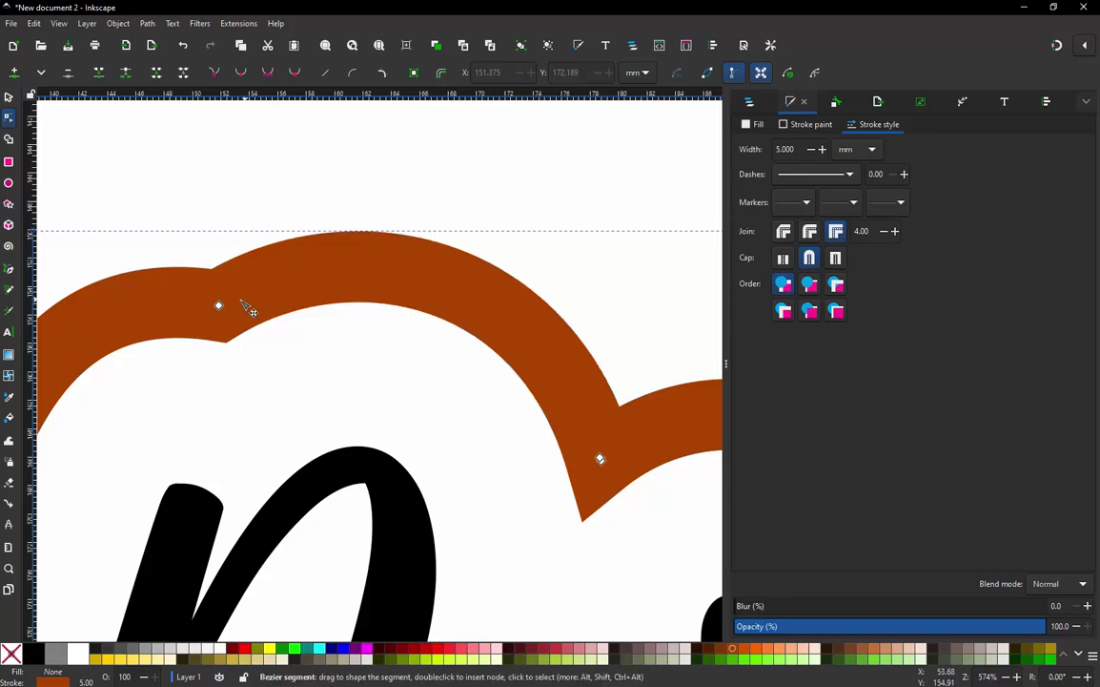
Examine the remaining Satin Border nodes around the whole word for other doubled nodes or flaws in the outline
scroll(400, 283, "down", 4)
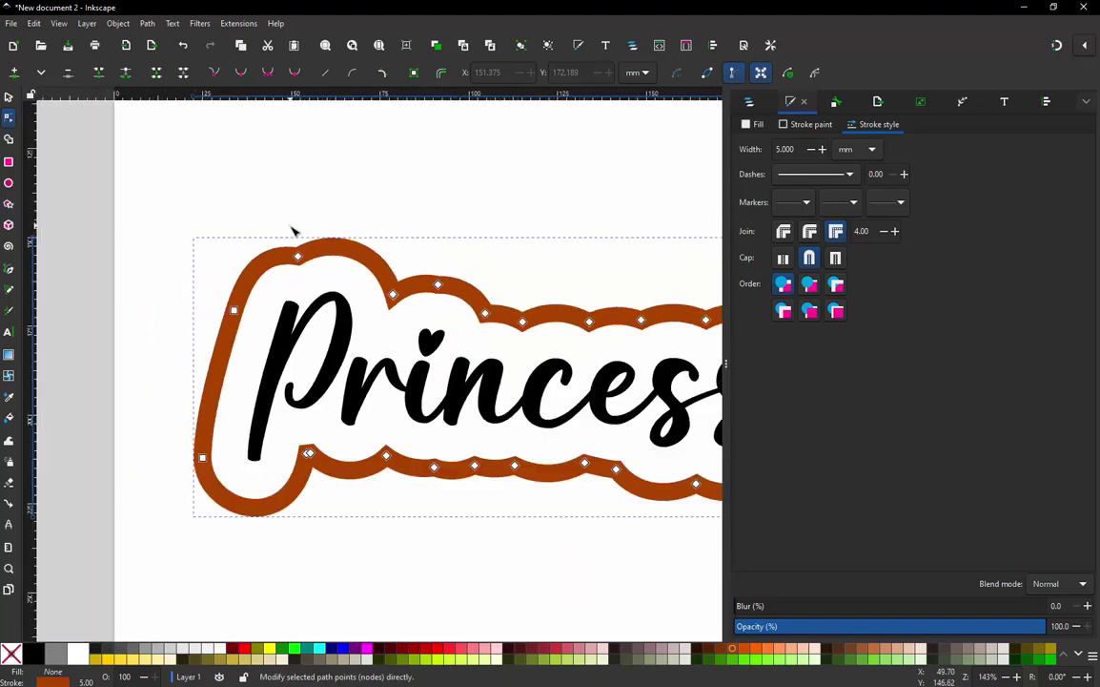
scroll(297, 444, "up", 2)
left_click(310, 454)
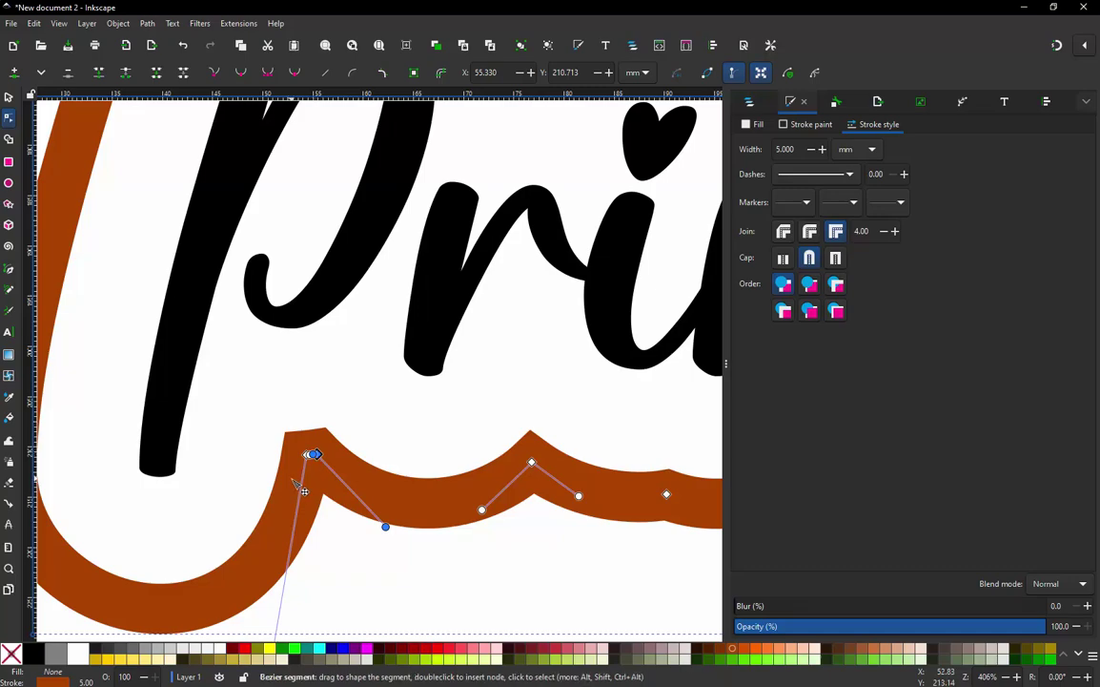
scroll(177, 462, "down", 1)
scroll(243, 458, "down", 1)
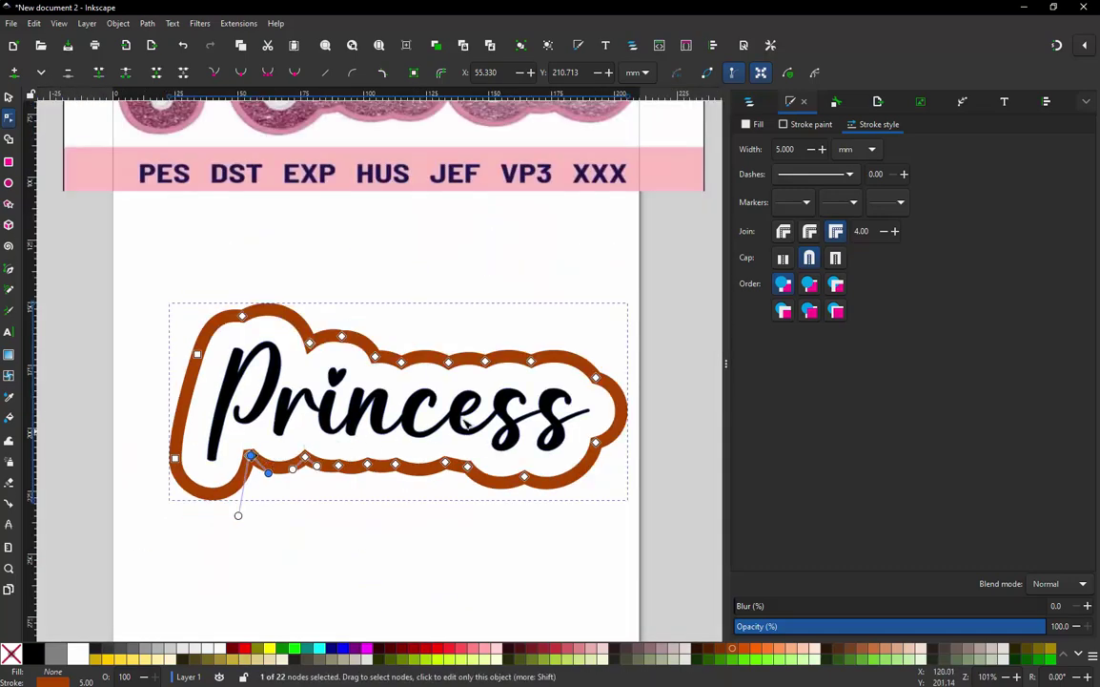
scroll(515, 382, "up", 1)
scroll(515, 381, "down", 1)
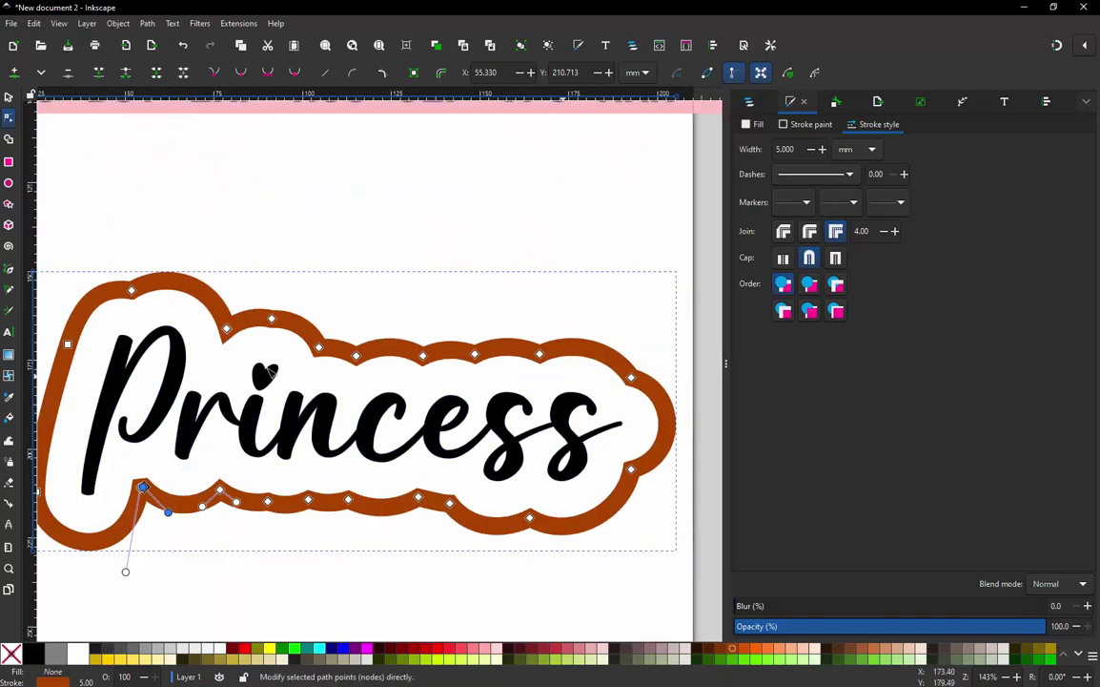
scroll(420, 298, "down", 1)
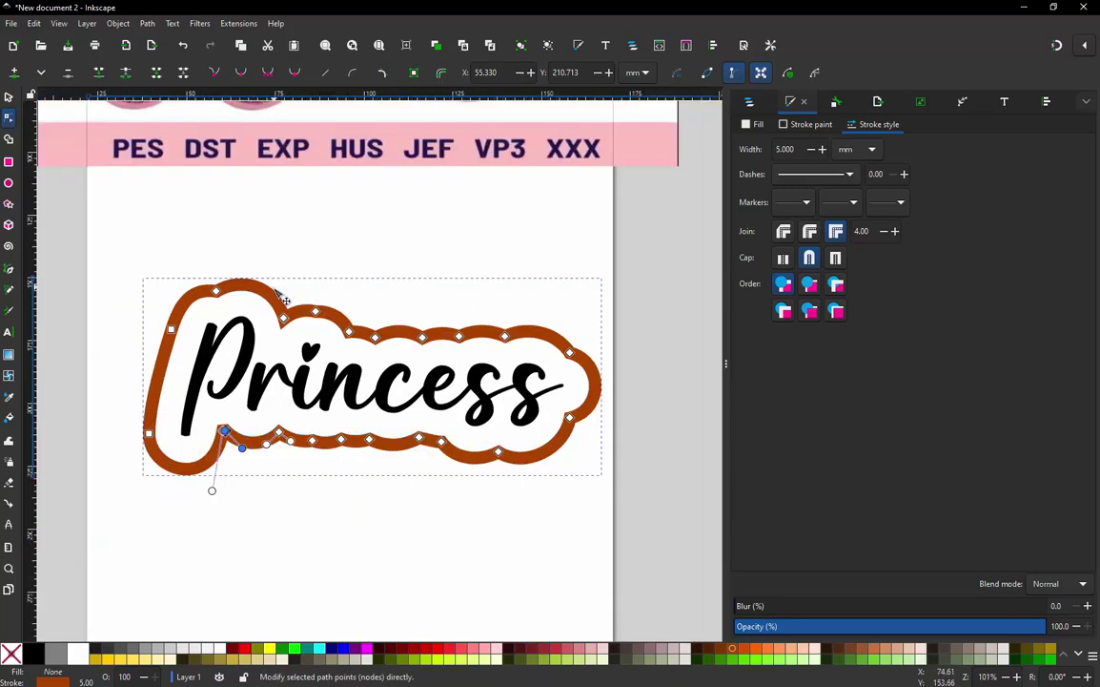
scroll(98, 365, "up", 2)
scroll(98, 365, "up", 1)
scroll(219, 308, "down", 1)
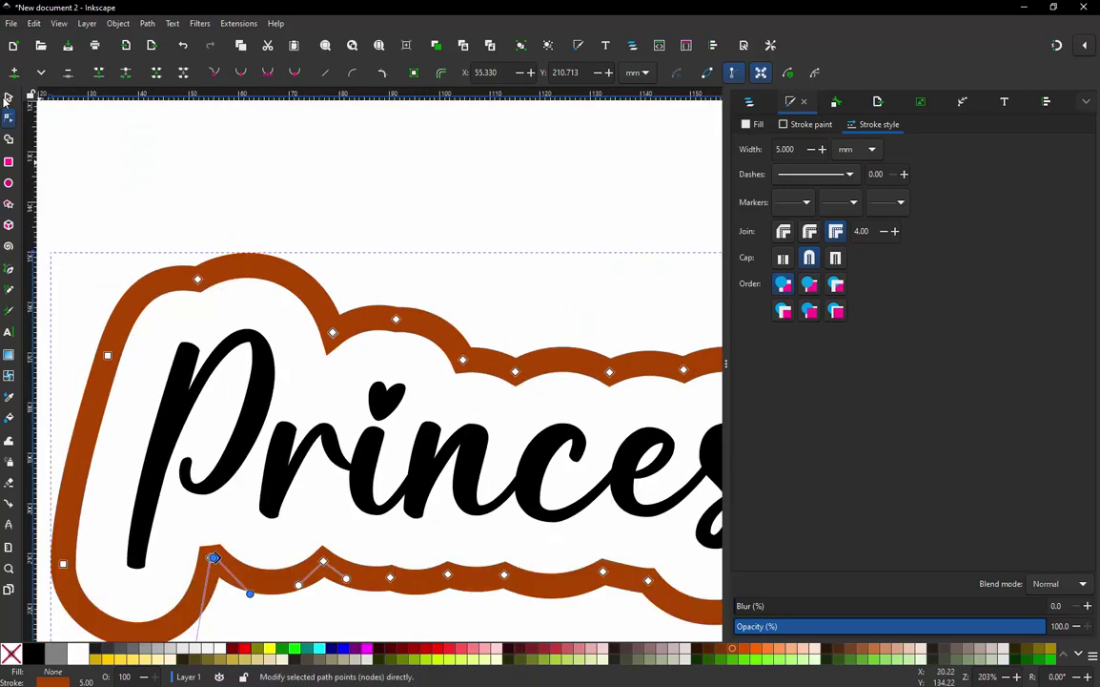
Show the drawing in outline mode and convert the Satin Border's stroke to a path
left_click(8, 98)
key("ctrl+KP_5")
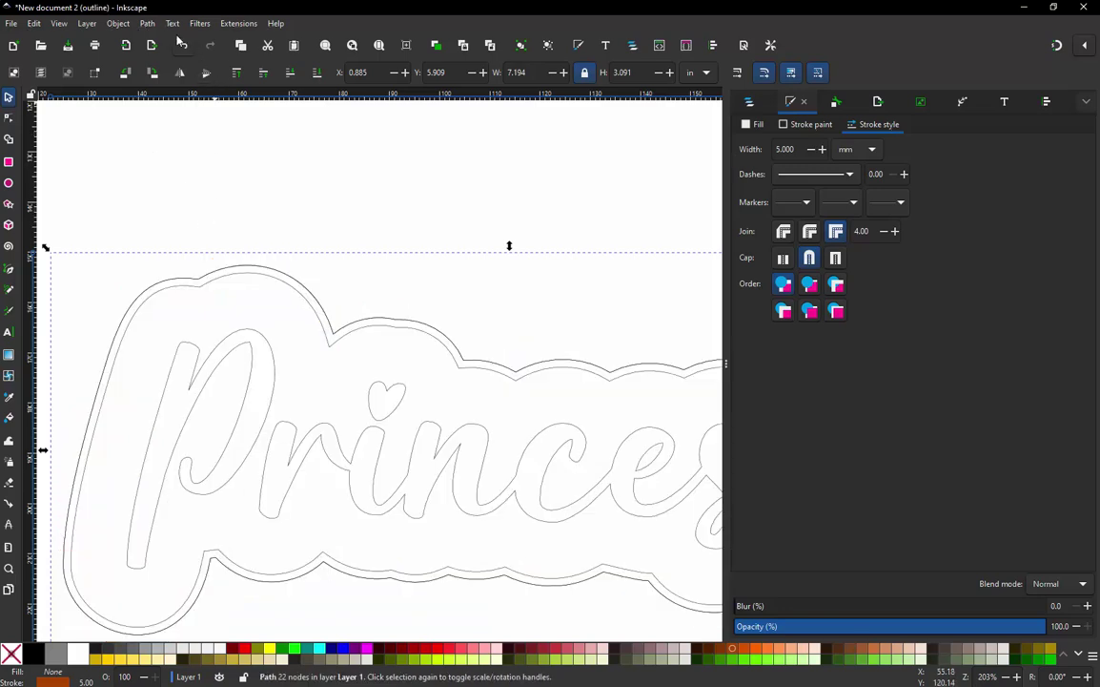
left_click(149, 24)
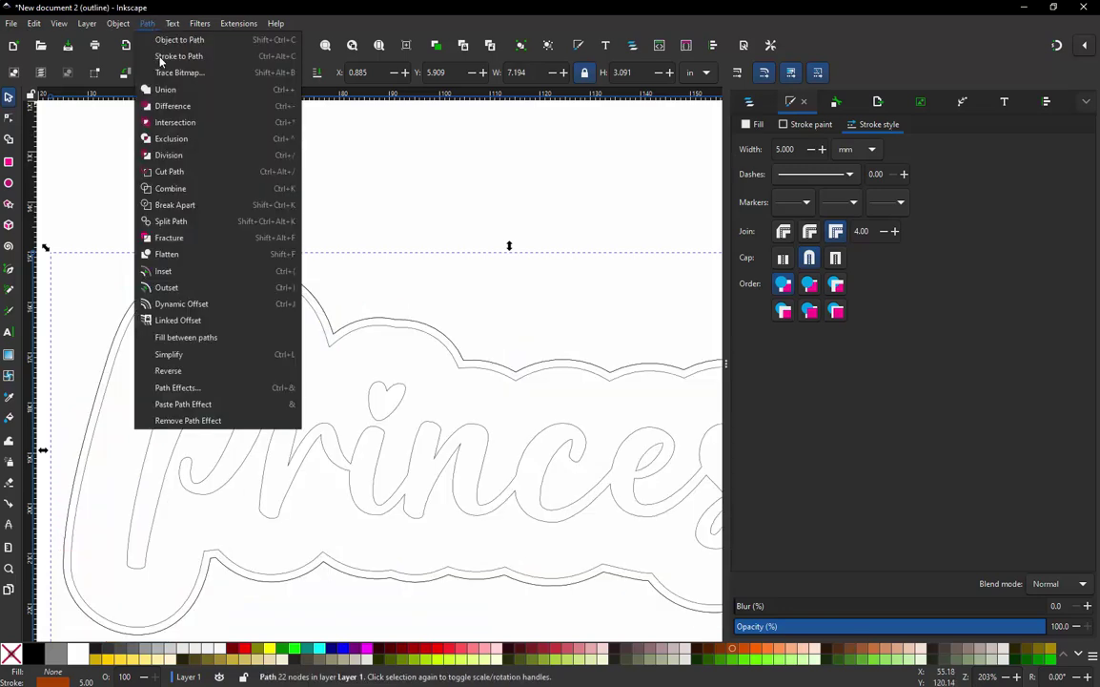
left_click(160, 58)
left_click(171, 291)
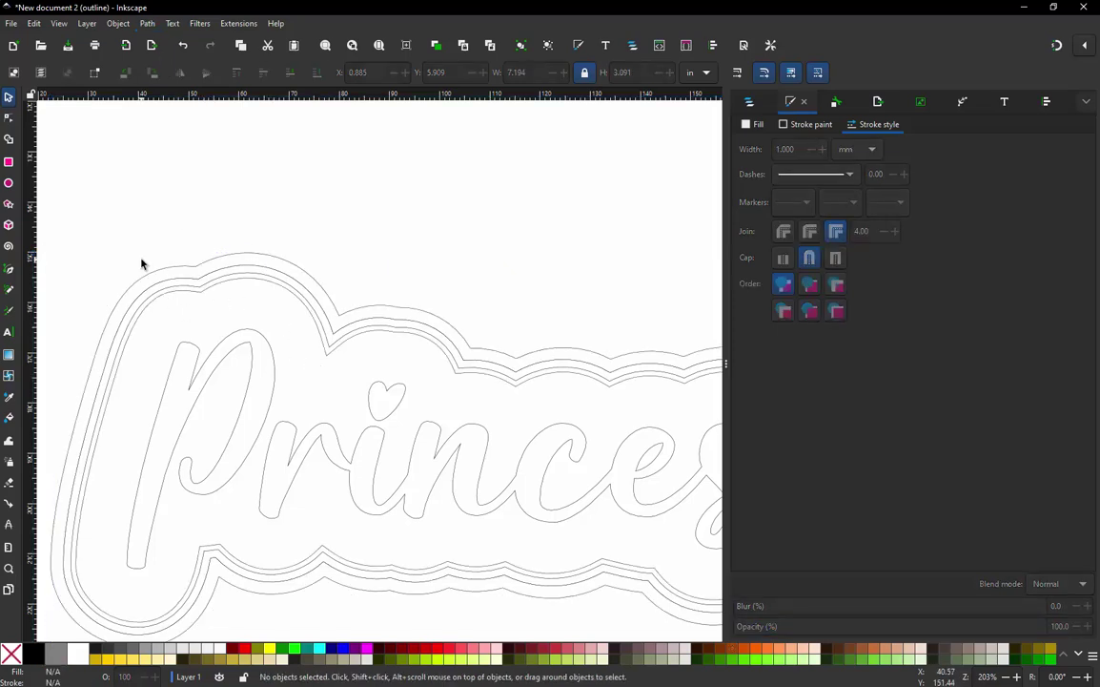
Examine the converted border's inner and outer outlines around the whole word
scroll(158, 291, "up", 1)
scroll(158, 289, "up", 1)
scroll(327, 262, "down", 2)
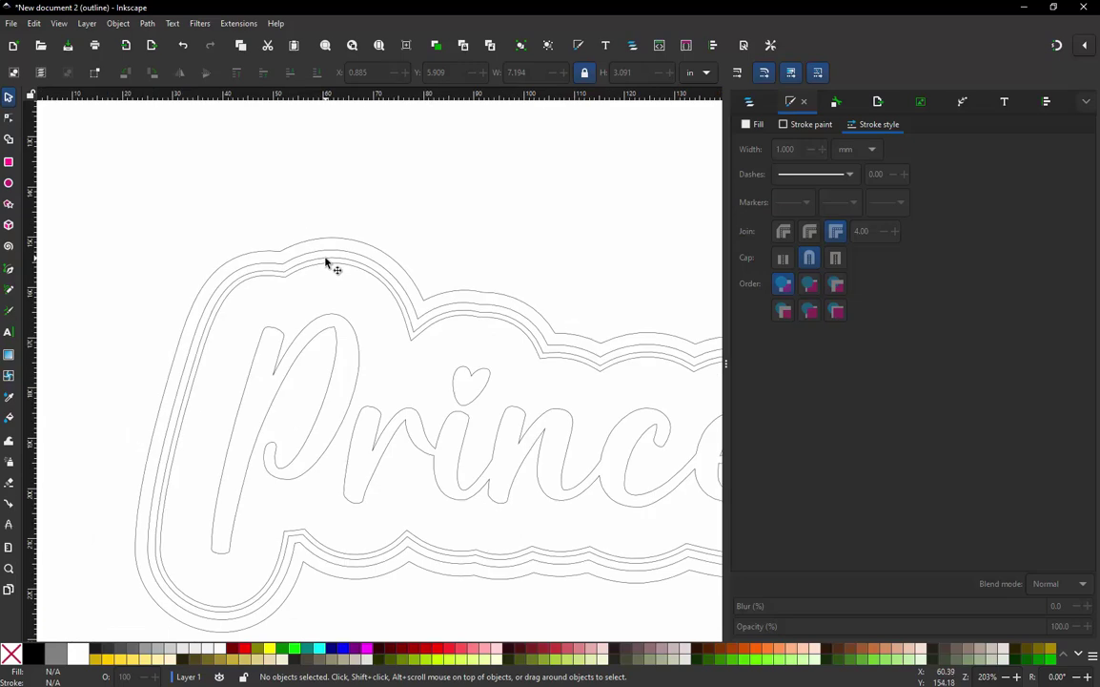
scroll(327, 262, "down", 3)
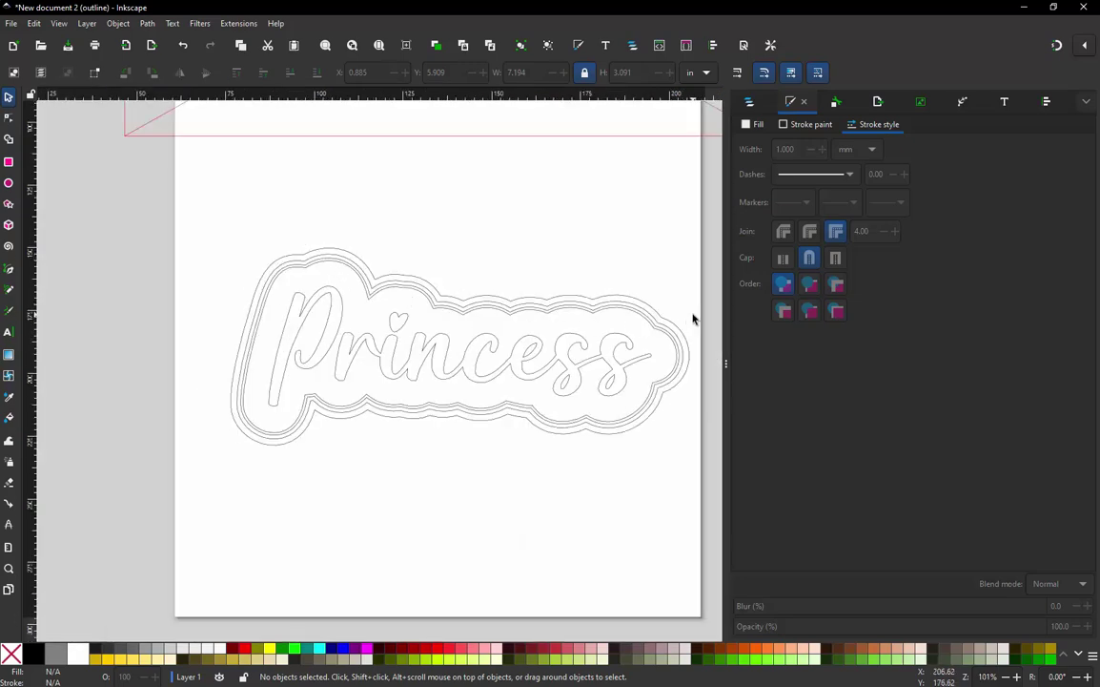
scroll(656, 353, "up", 3)
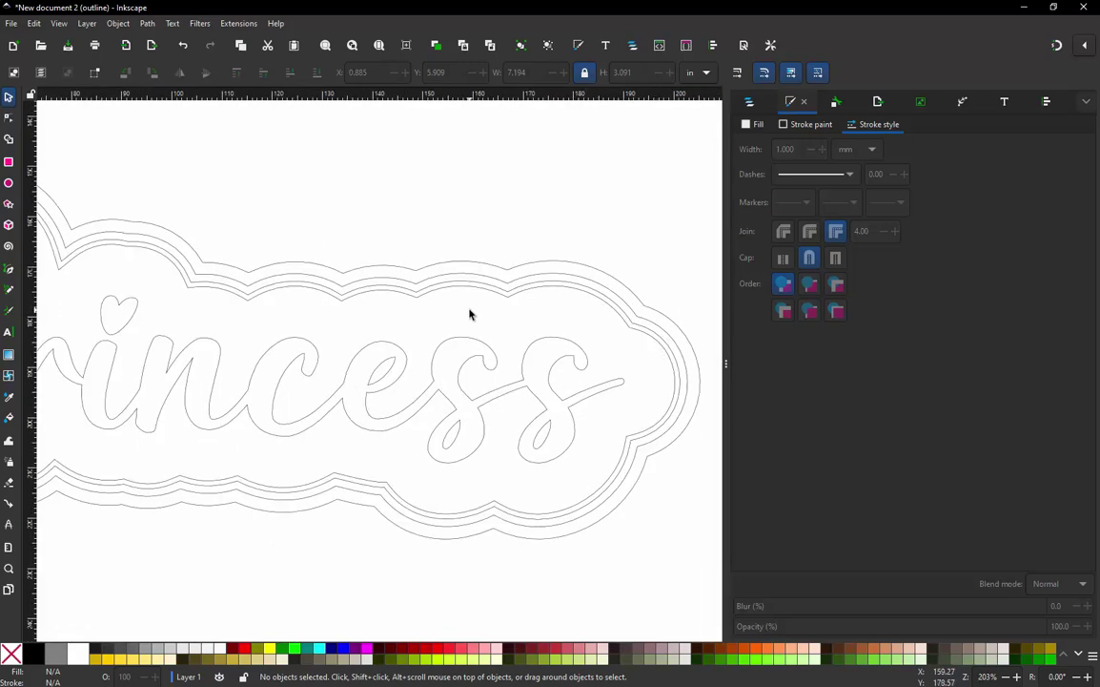
scroll(573, 326, "down", 1)
scroll(140, 223, "up", 2)
scroll(431, 236, "down", 1)
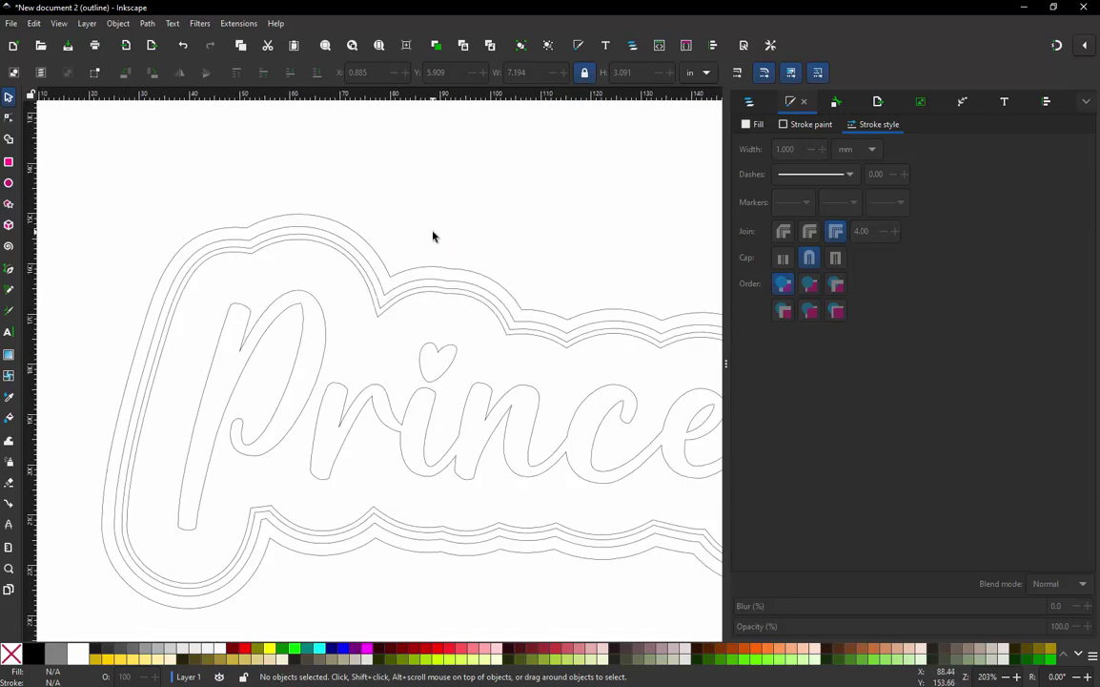
Break the Satin Border path at the facing outer and inner corner nodes in the notch above the letter P
scroll(199, 229, "up", 2)
scroll(314, 246, "up", 2)
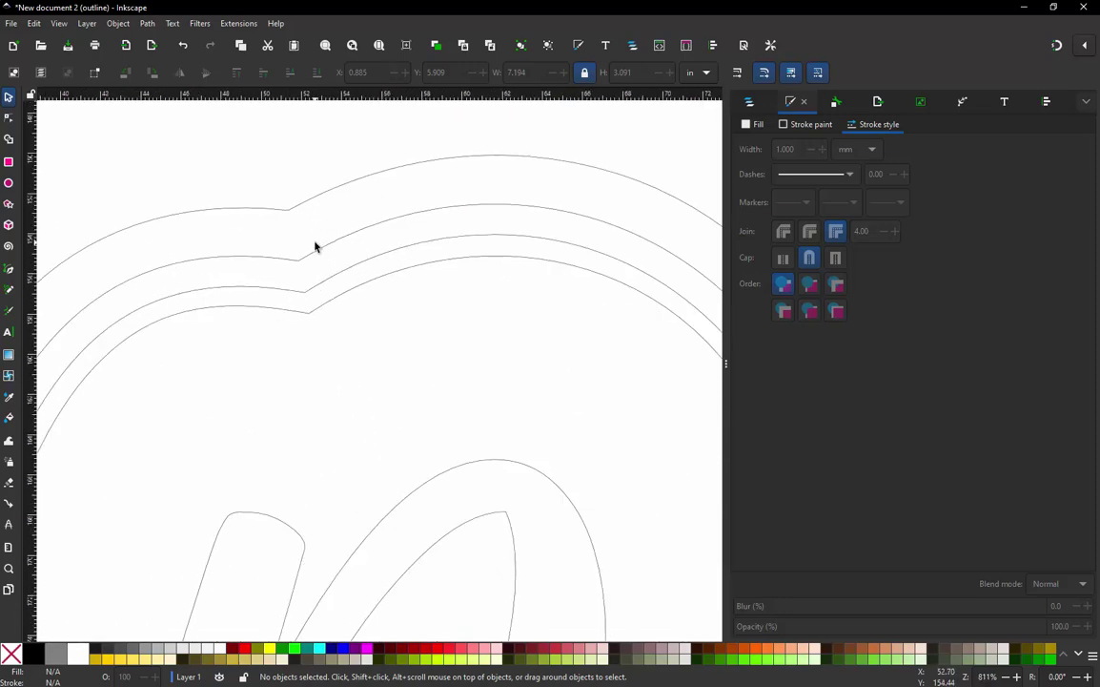
double_click(305, 205)
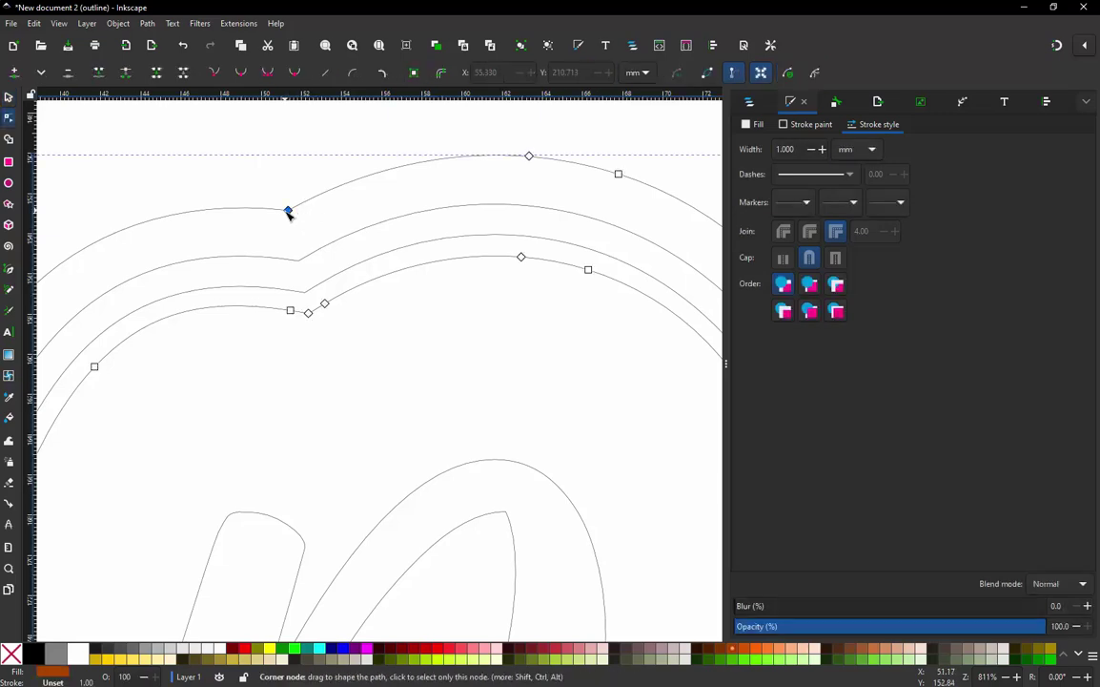
left_click(288, 209)
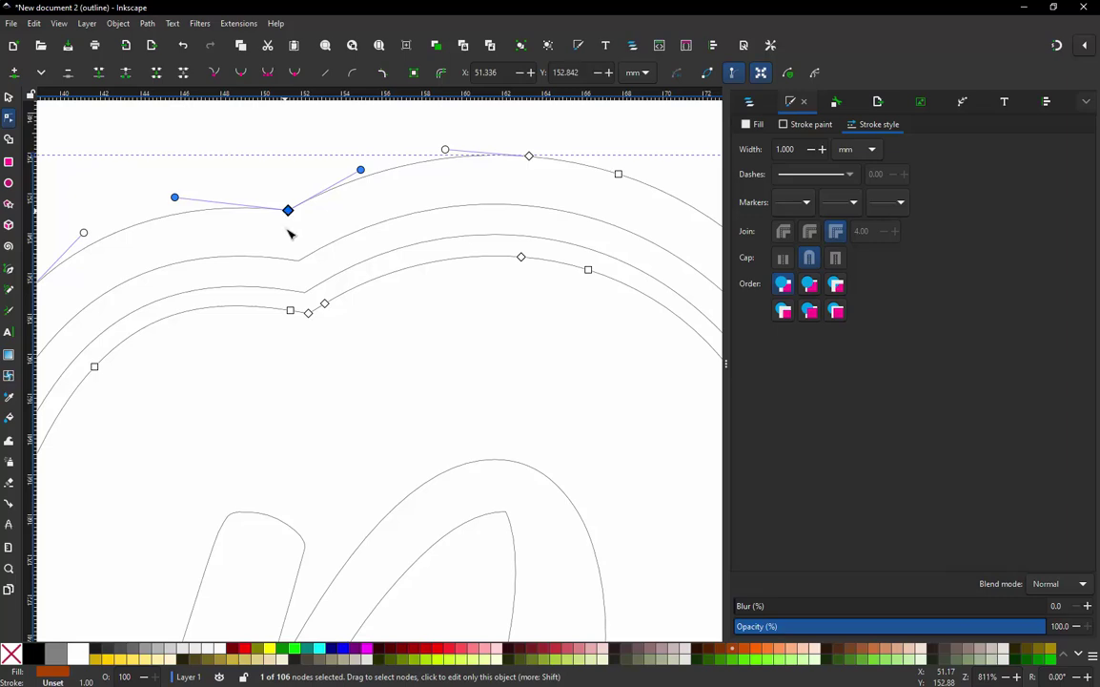
left_click(308, 315, "shift")
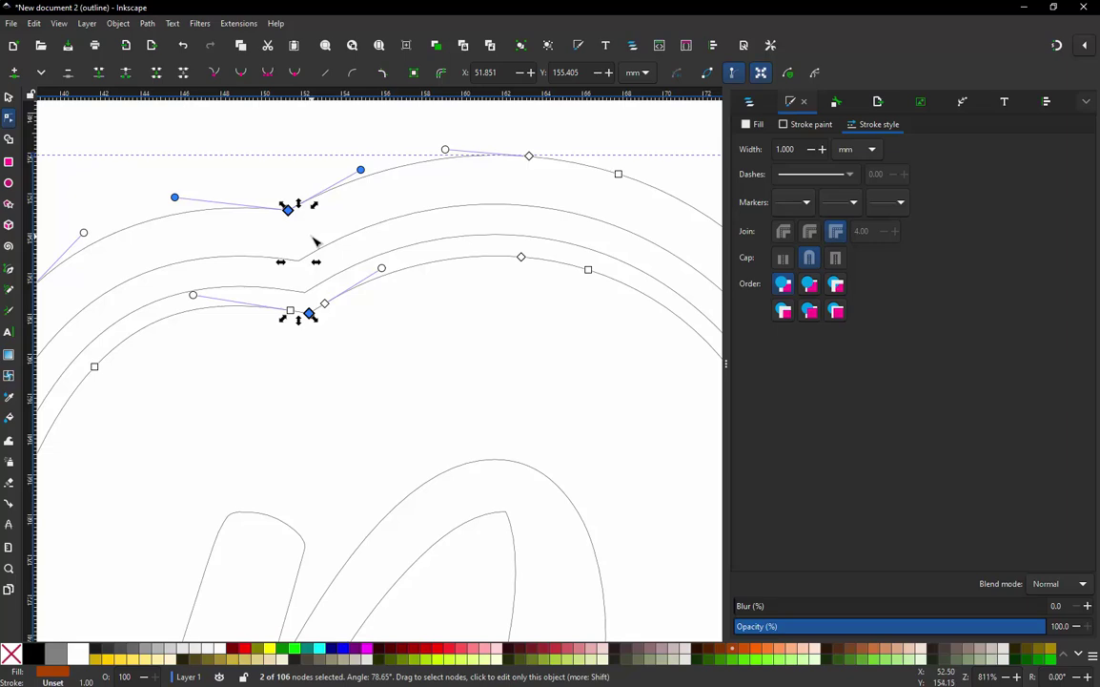
key("shift")
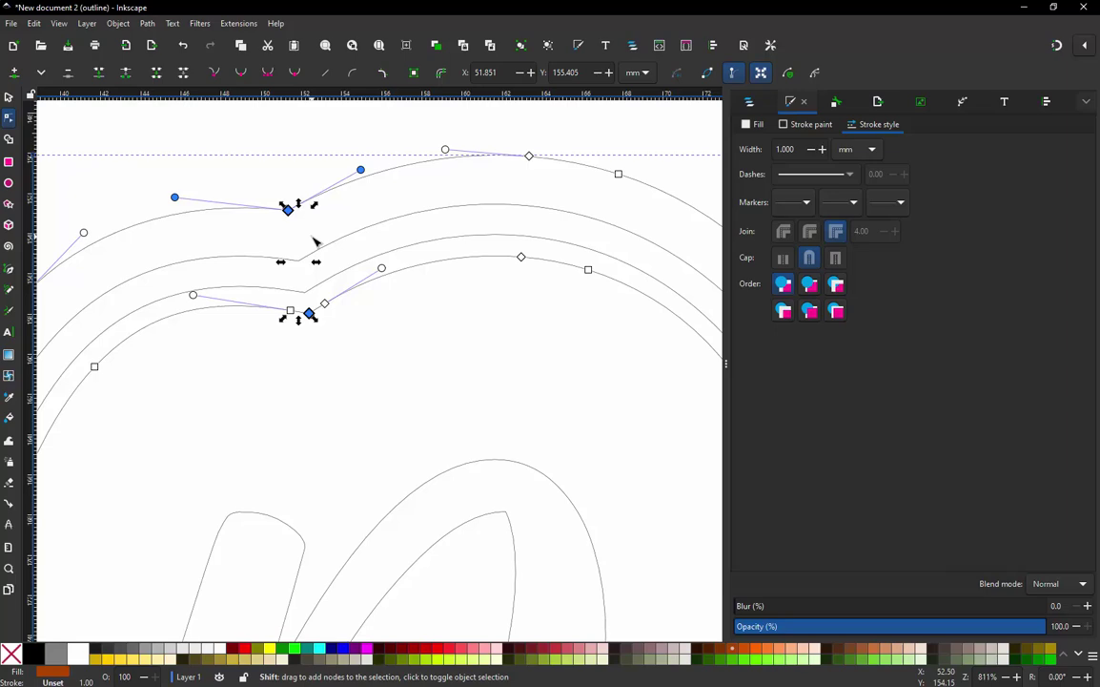
key("shift+b")
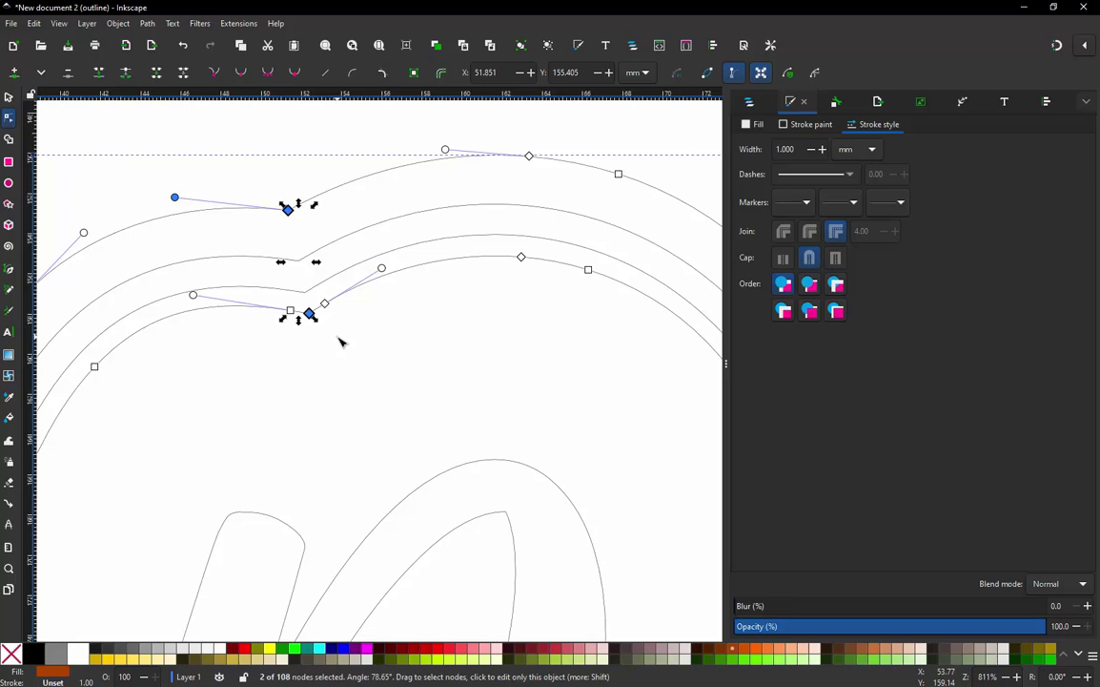
Test the two breaks by pulling the outer and inner end nodes away from the outline, undoing each move
key("Escape")
left_click(289, 210)
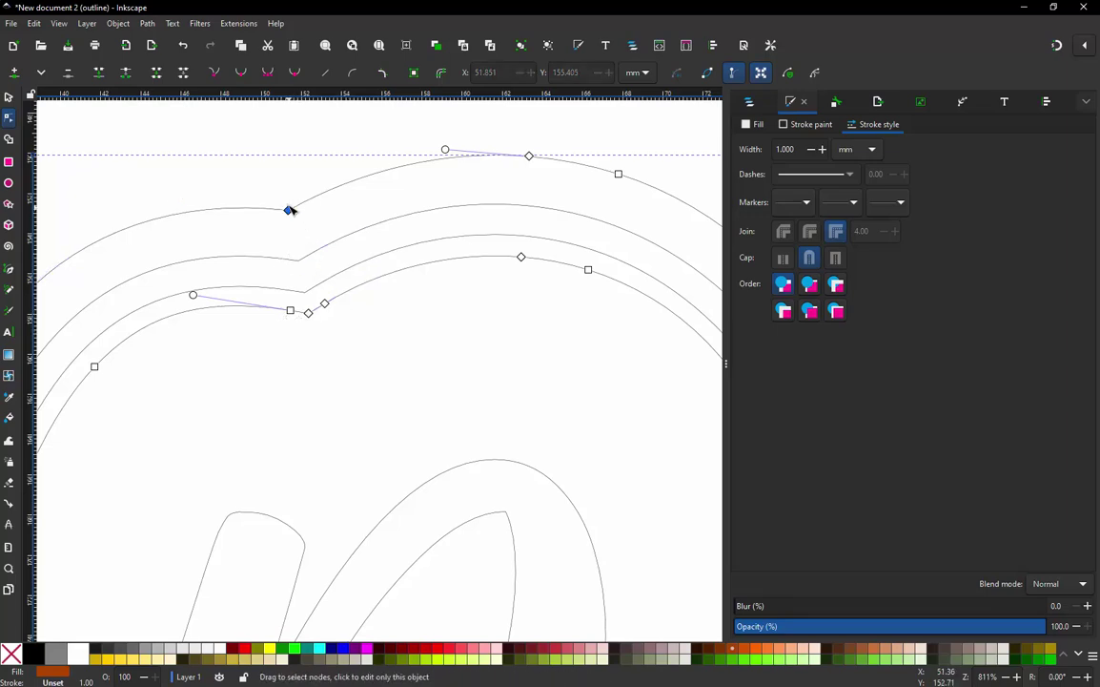
left_click_drag(289, 210, 182, 198)
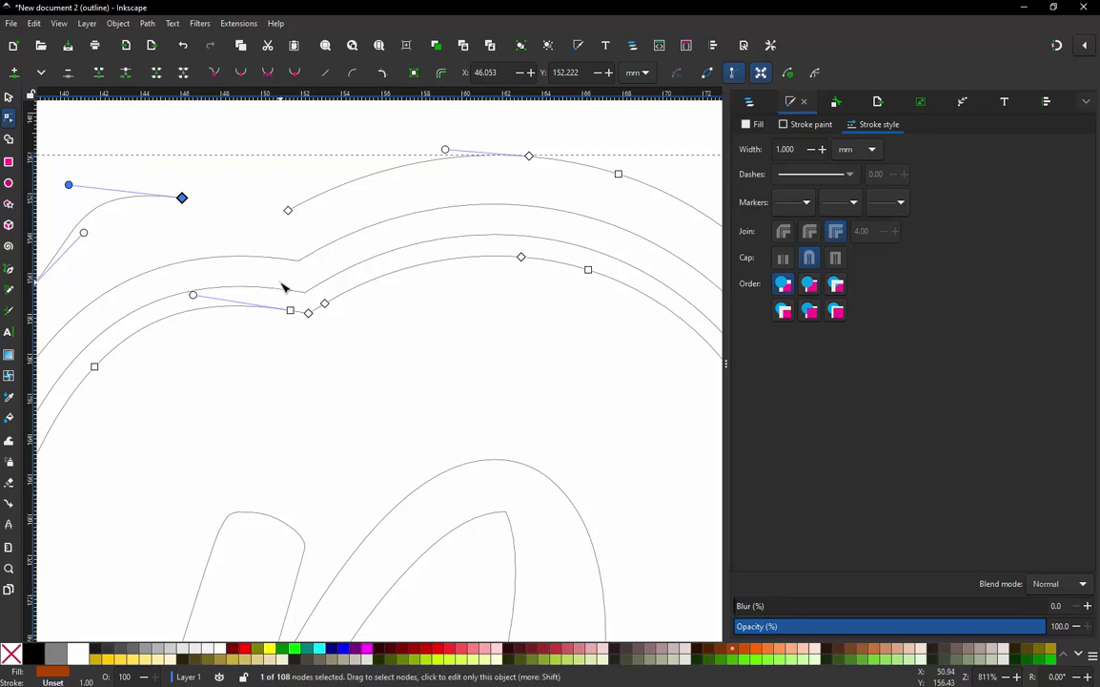
key("ctrl+z")
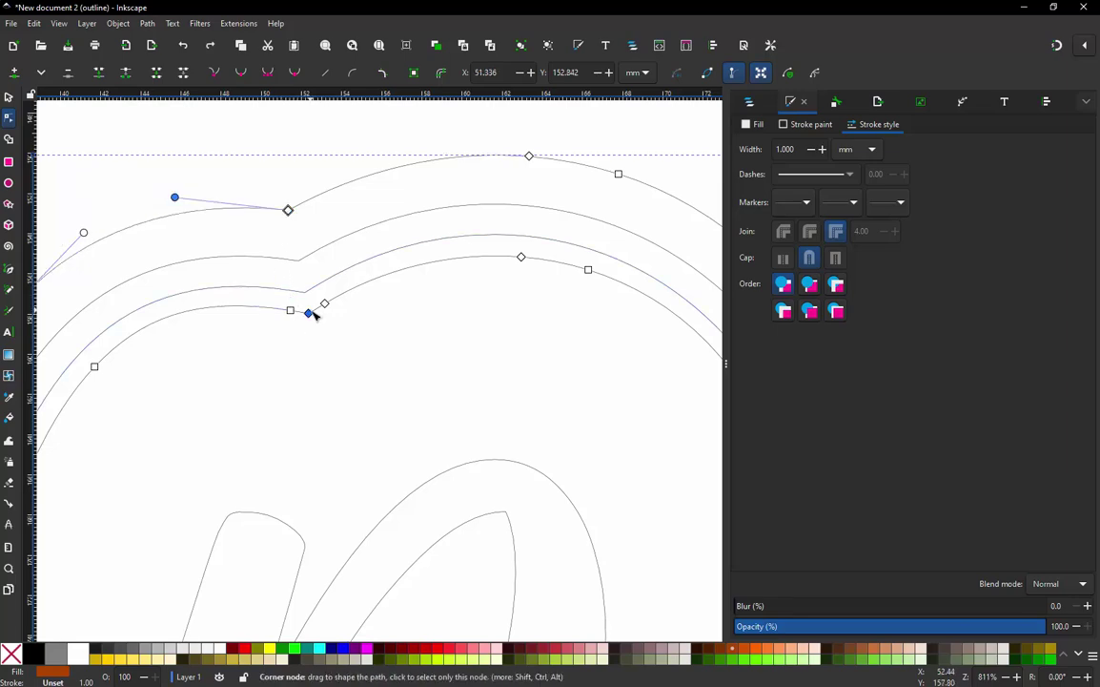
left_click_drag(309, 312, 47, 388)
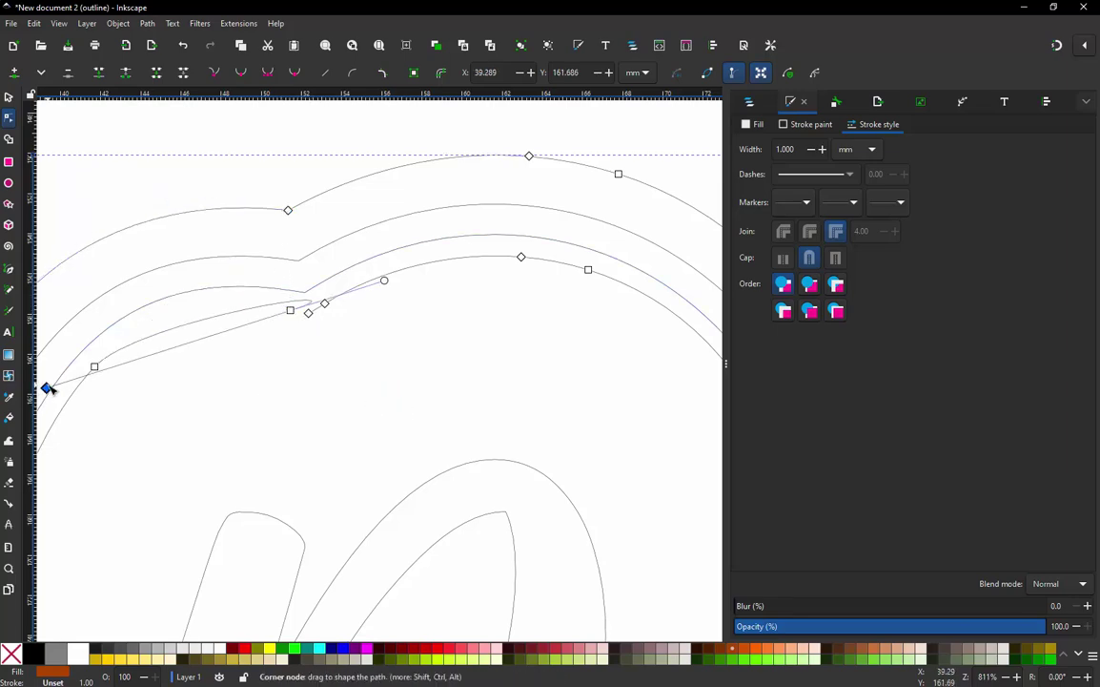
key("ctrl+z")
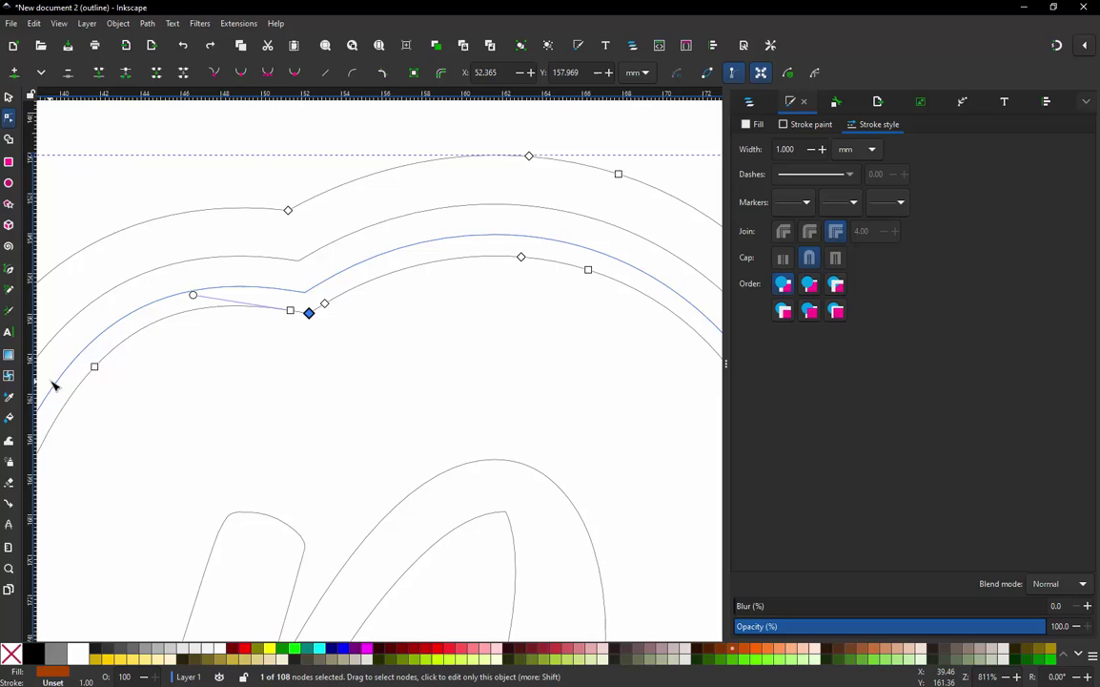
Preview the Satin Border path's stitches in Ink/Stitch Params while it still has a fill, and close the preview without applying
left_click(9, 97)
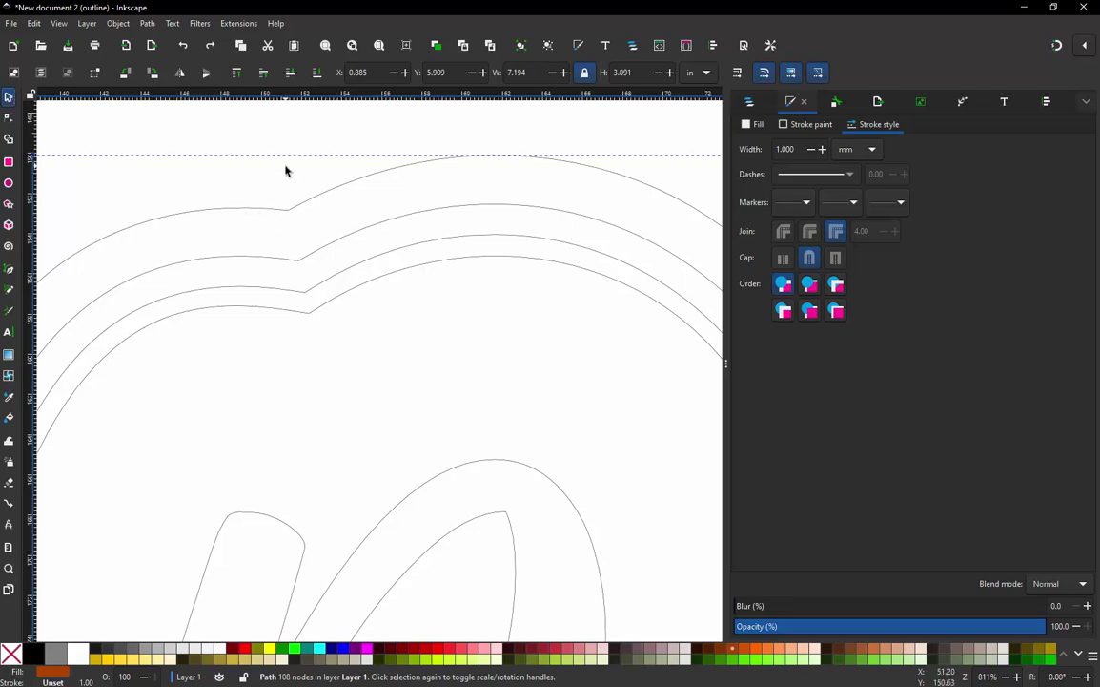
scroll(285, 172, "down", 3)
left_click(211, 150)
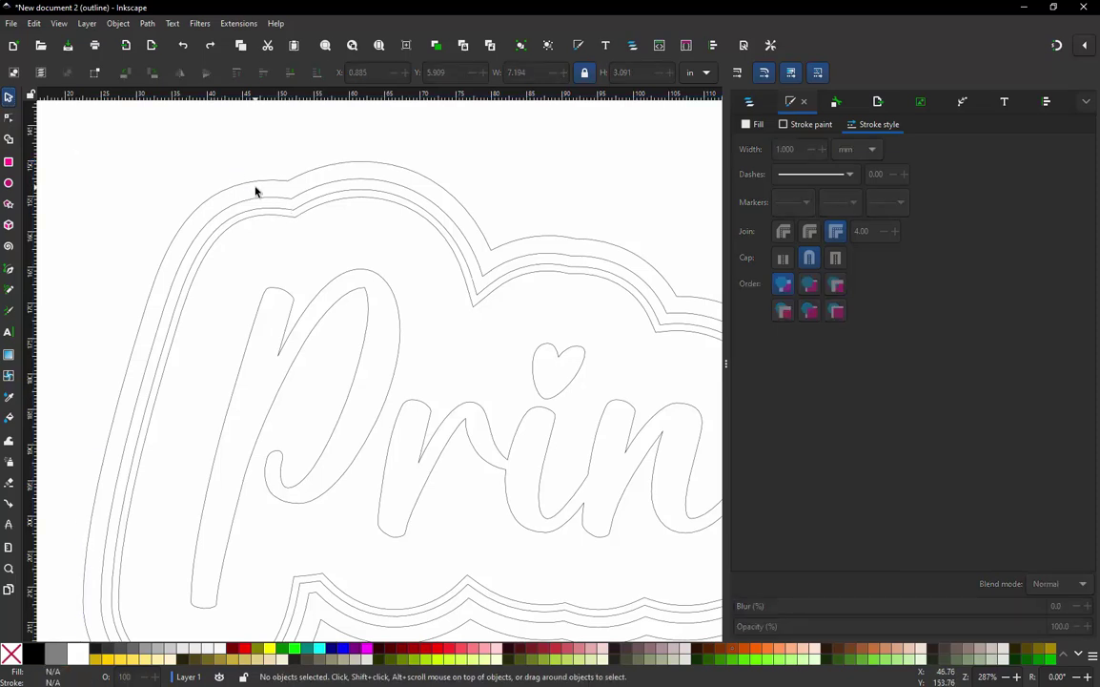
left_click(258, 186)
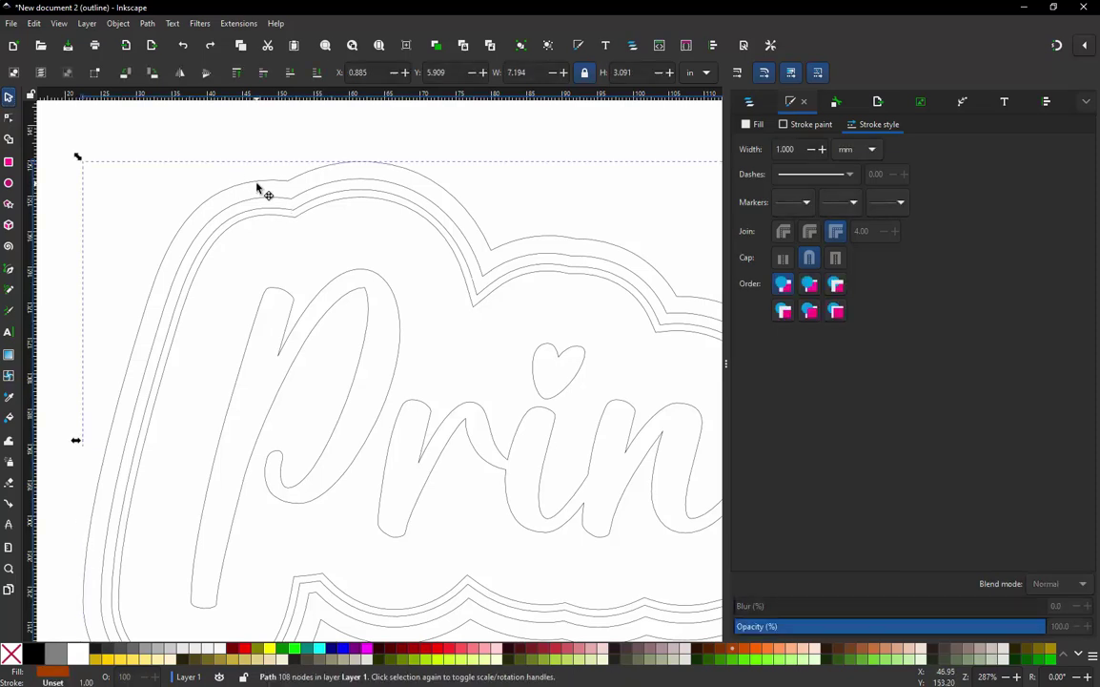
left_click(238, 23)
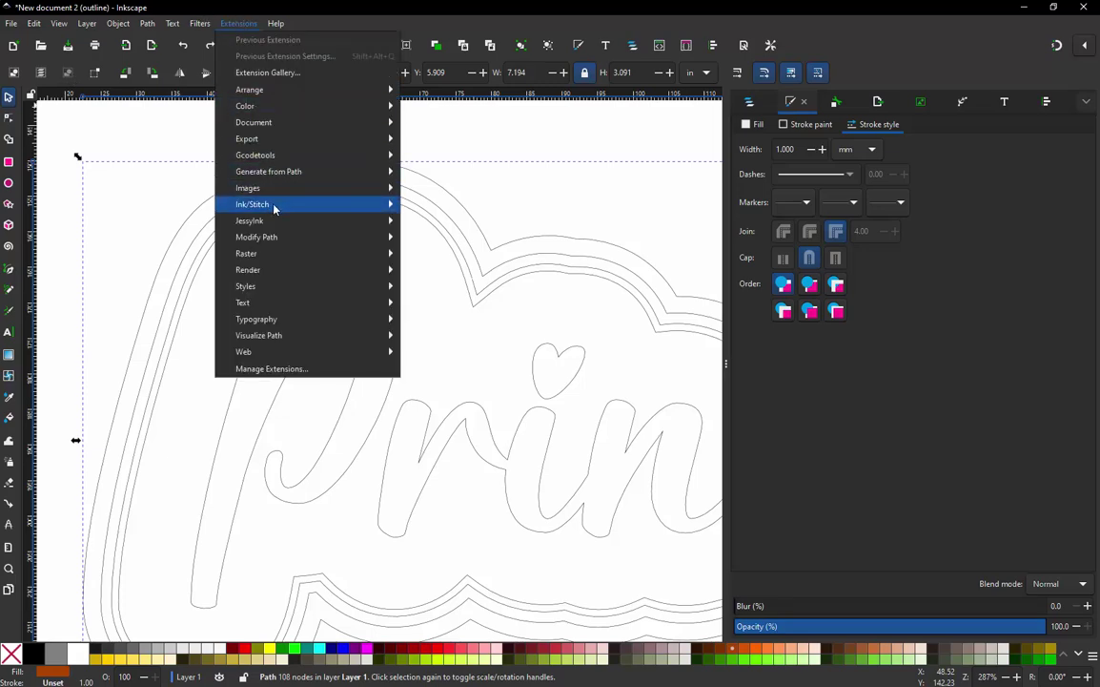
mouse_move(276, 204)
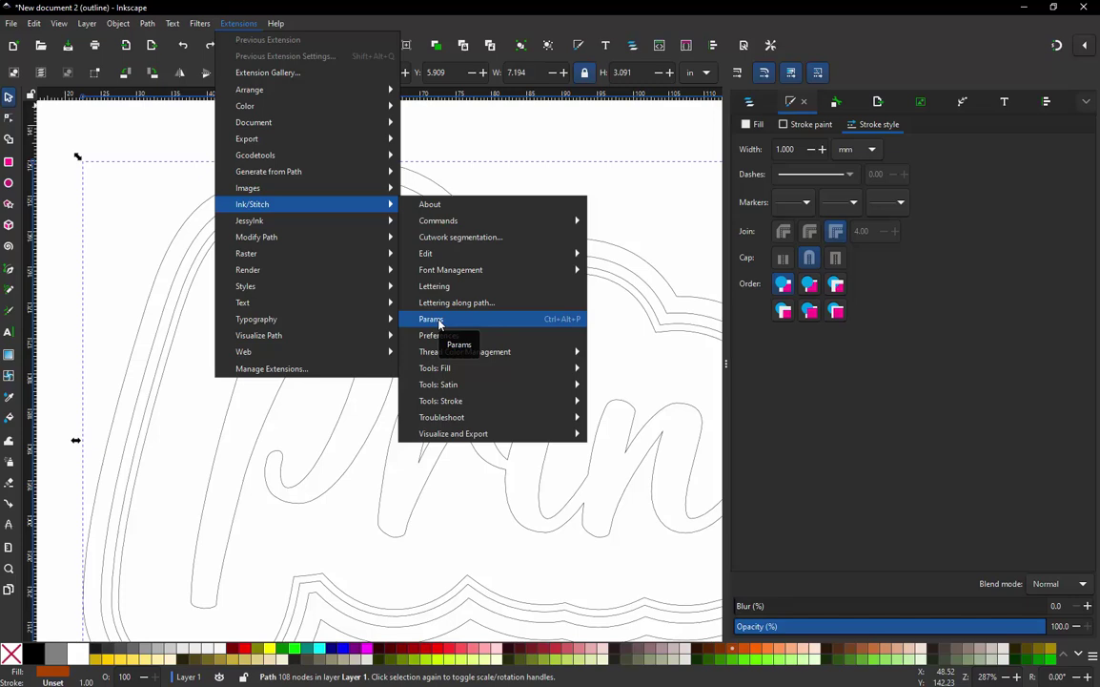
left_click(436, 322)
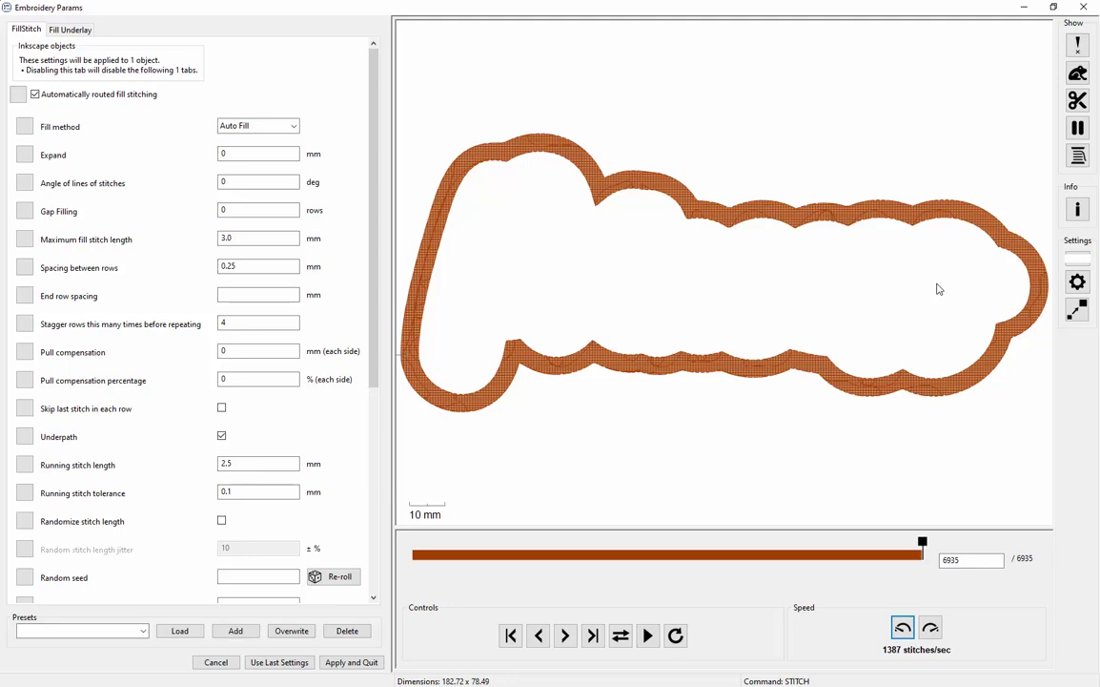
left_click(1084, 7)
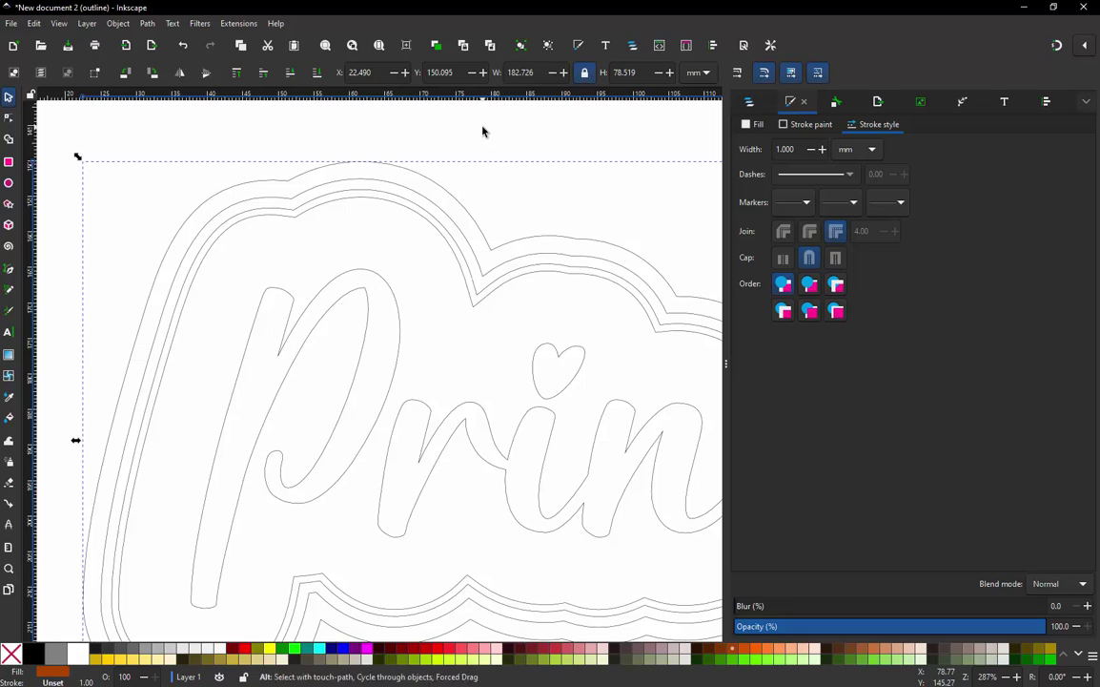
Return to normal display mode, remove the Satin Border's fill and give it a brown stroke
key("ctrl+KP_5")
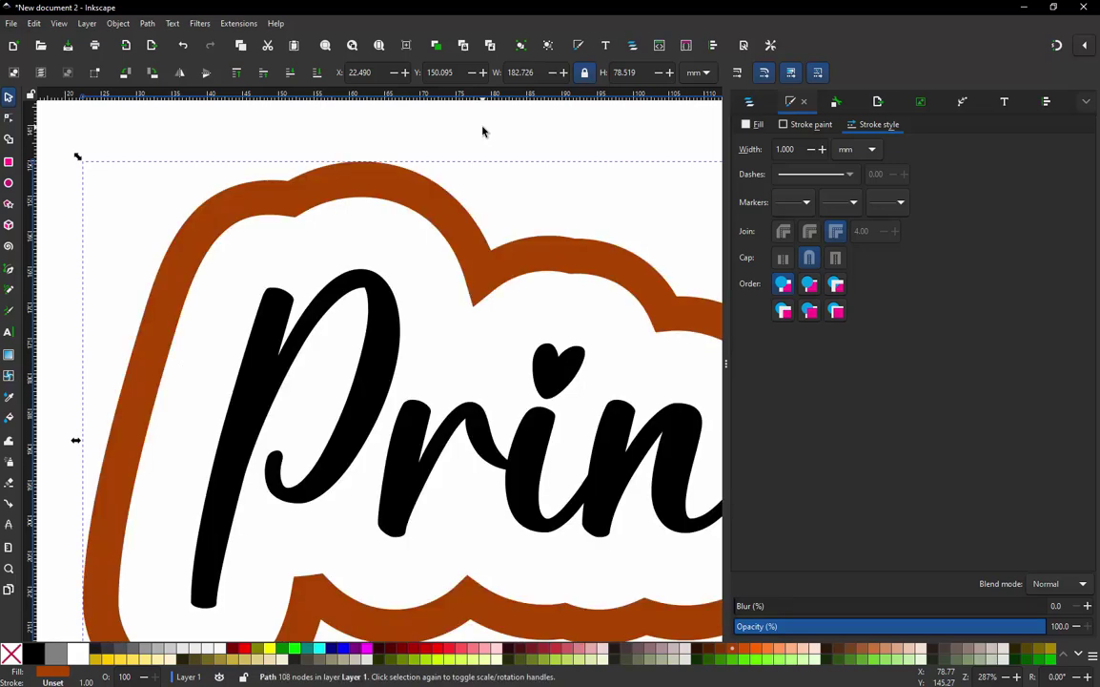
left_click(229, 155)
left_click(244, 197)
left_click(13, 654)
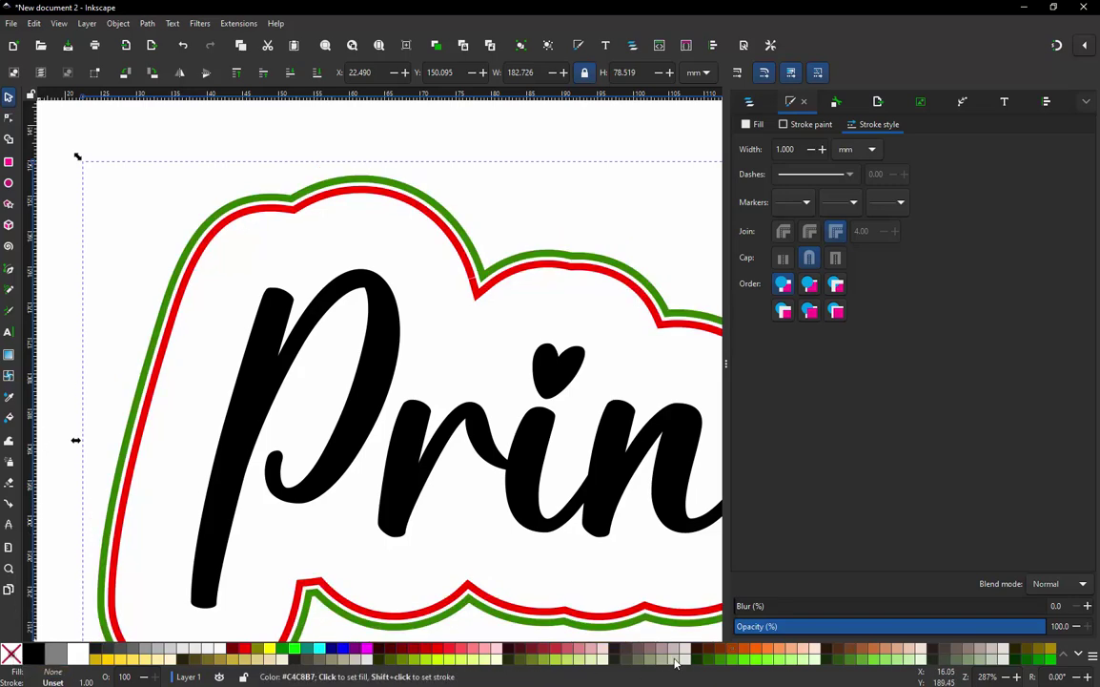
left_click(735, 652, "shift")
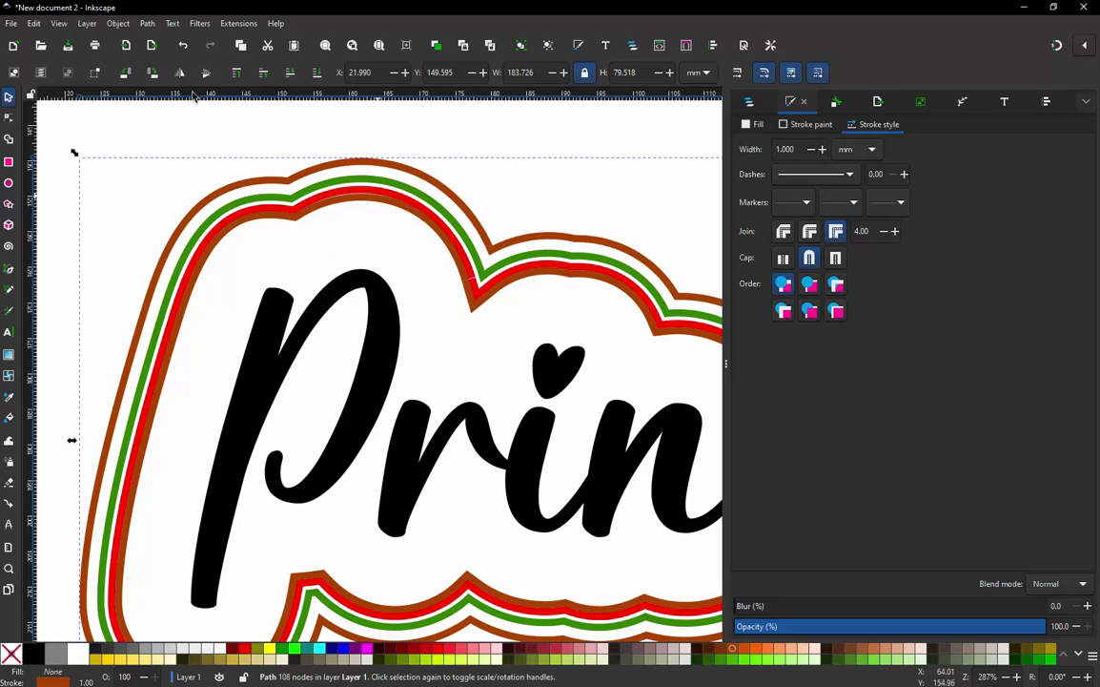
Open Ink/Stitch Params for the Satin Border, disable running stitch along paths so it becomes a satin column, and apply the settings
left_click(230, 25)
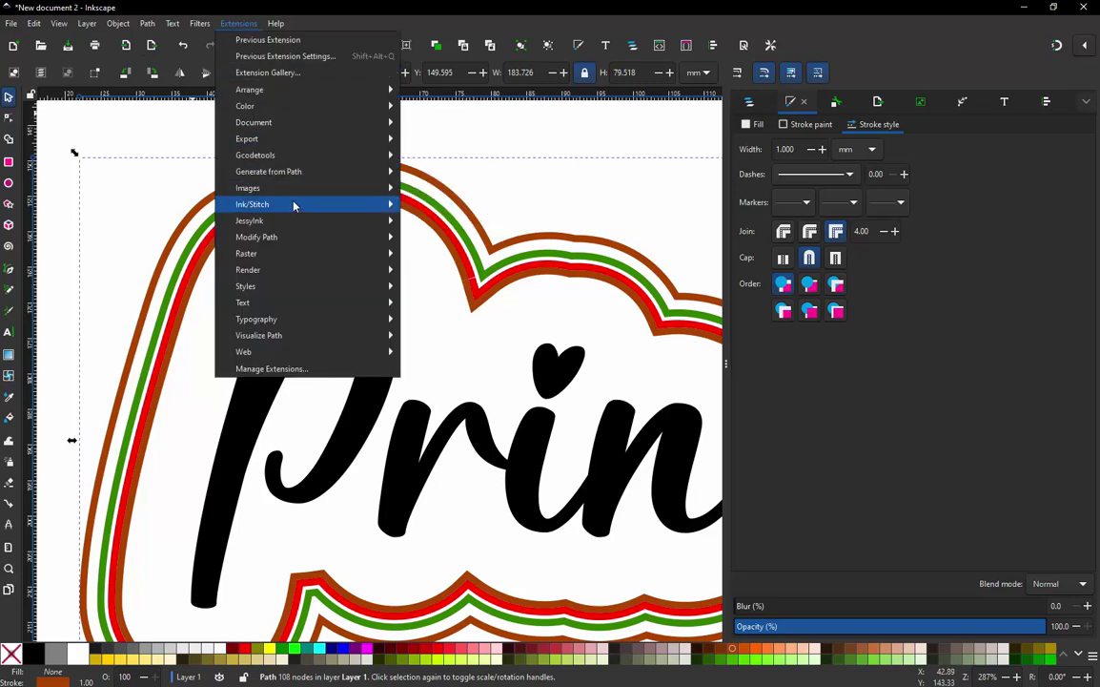
mouse_move(300, 206)
left_click(479, 333)
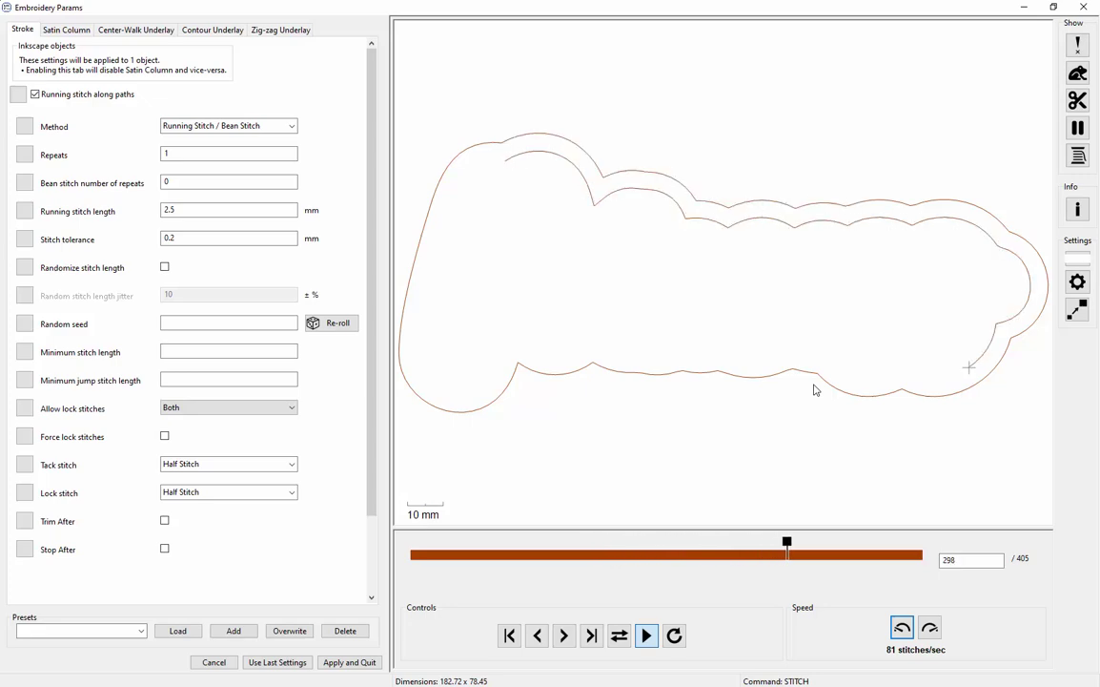
left_click(35, 93)
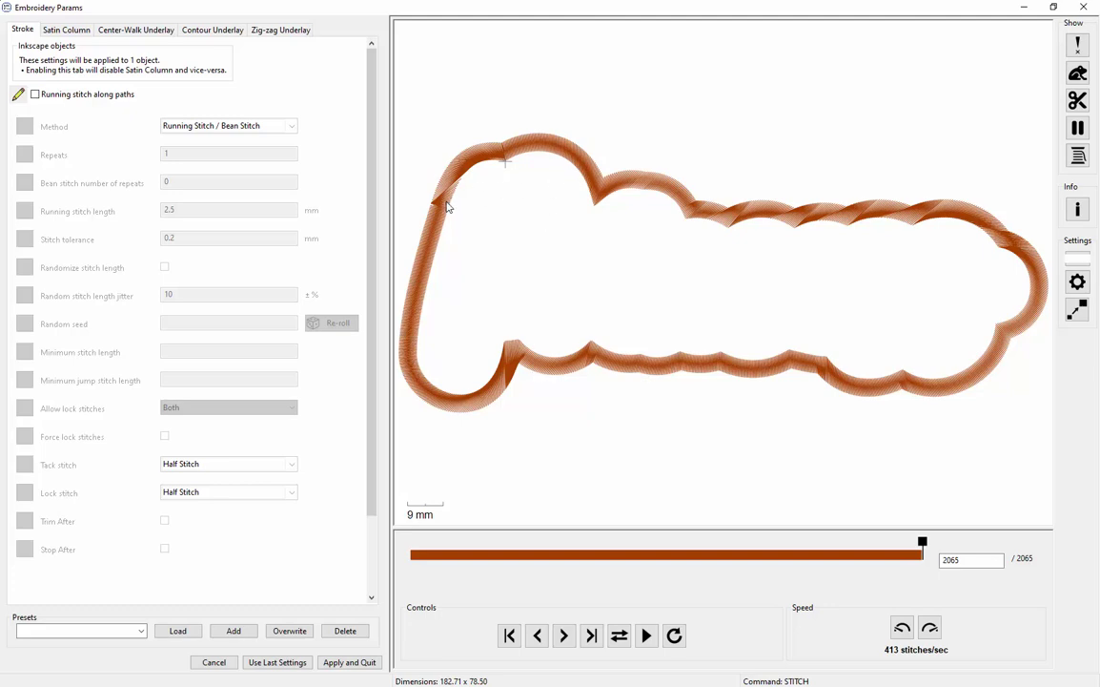
left_click(356, 667)
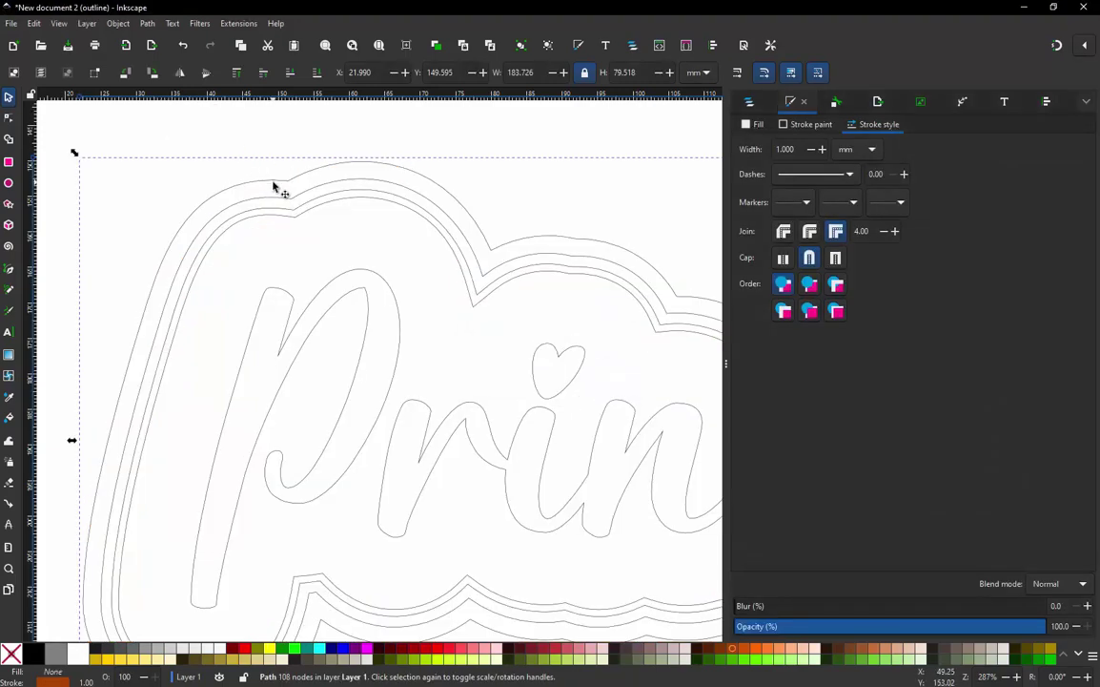
Edit the Satin Border's nodes and delete the extra inner-rail node just left of the notch corner above the P
key("n")
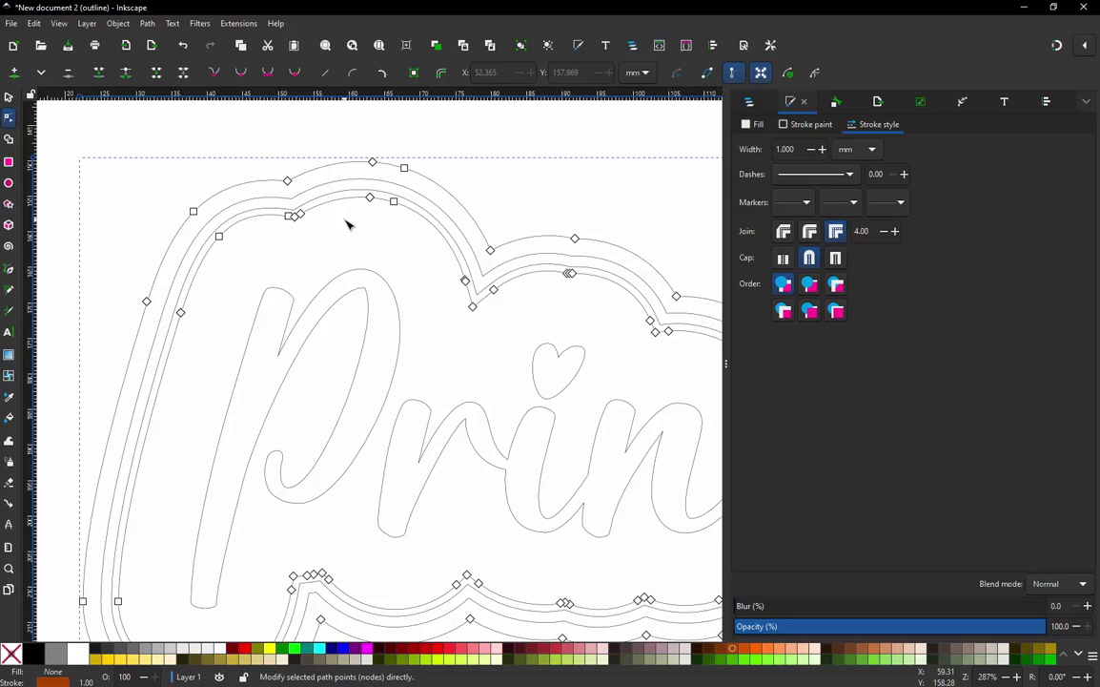
scroll(452, 342, "down", 1)
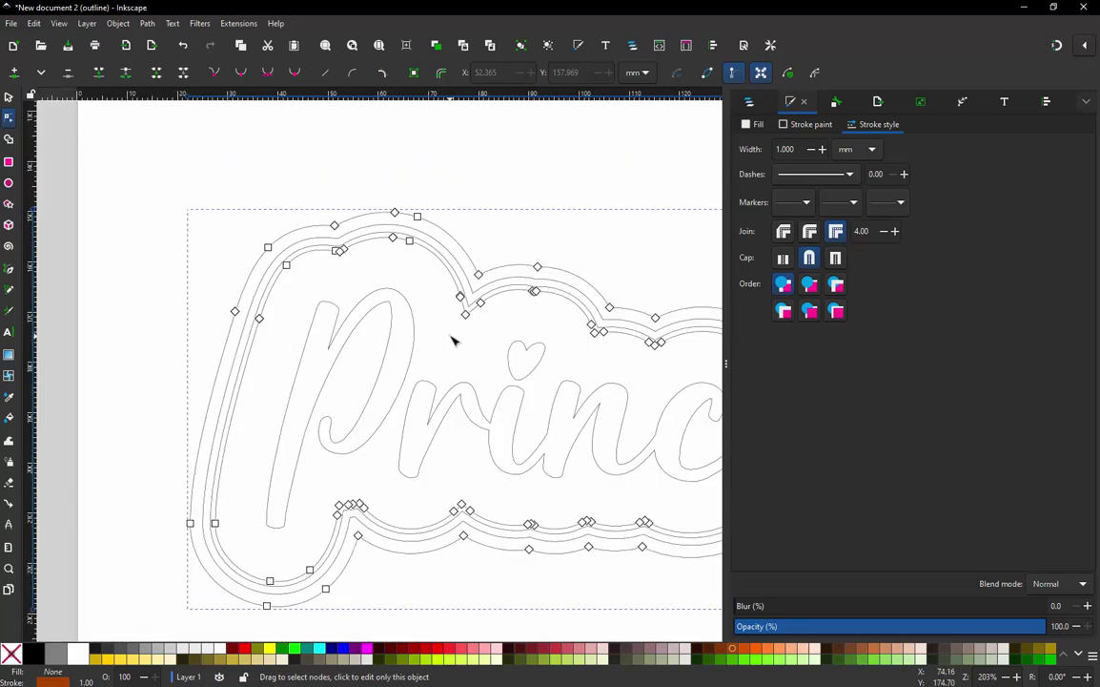
scroll(278, 248, "up", 1)
scroll(331, 248, "up", 4)
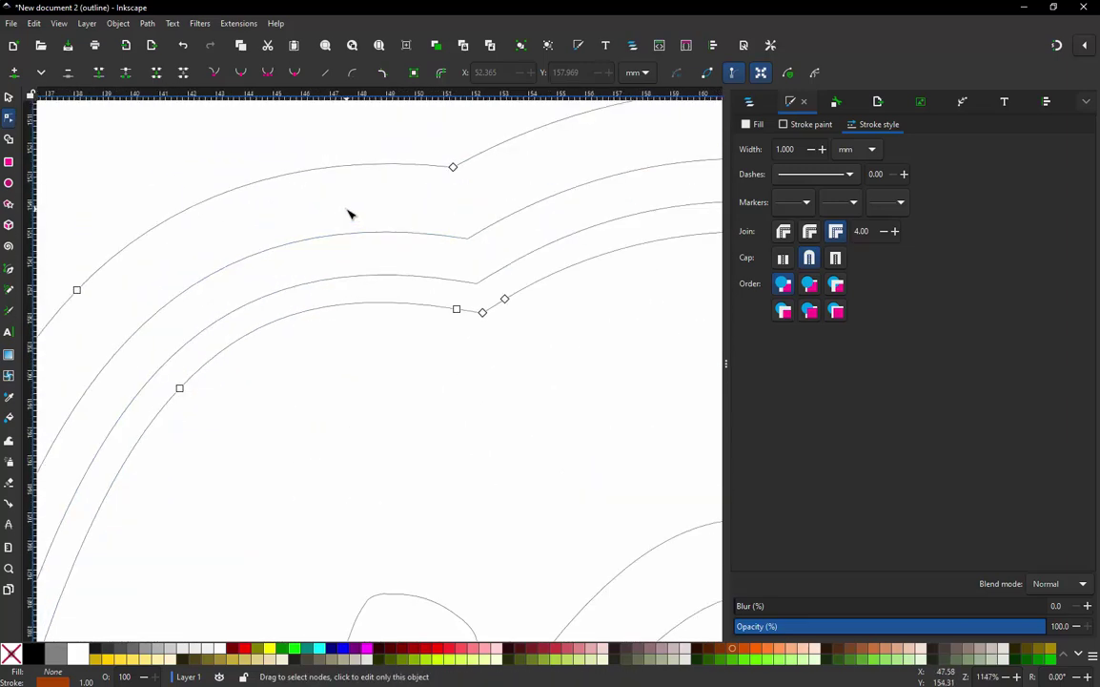
left_click(456, 310)
left_click(457, 310, "ctrl+alt")
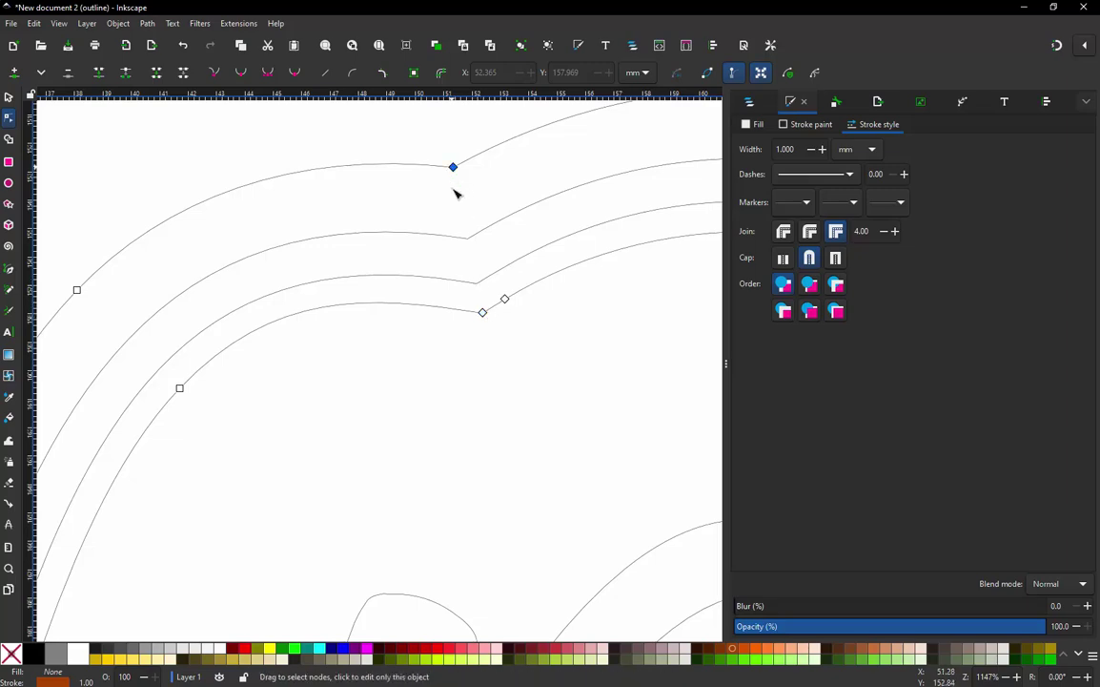
Compare the nodes of the outer and inner rails down the left side and around the bottom of the P
scroll(478, 229, "down", 3)
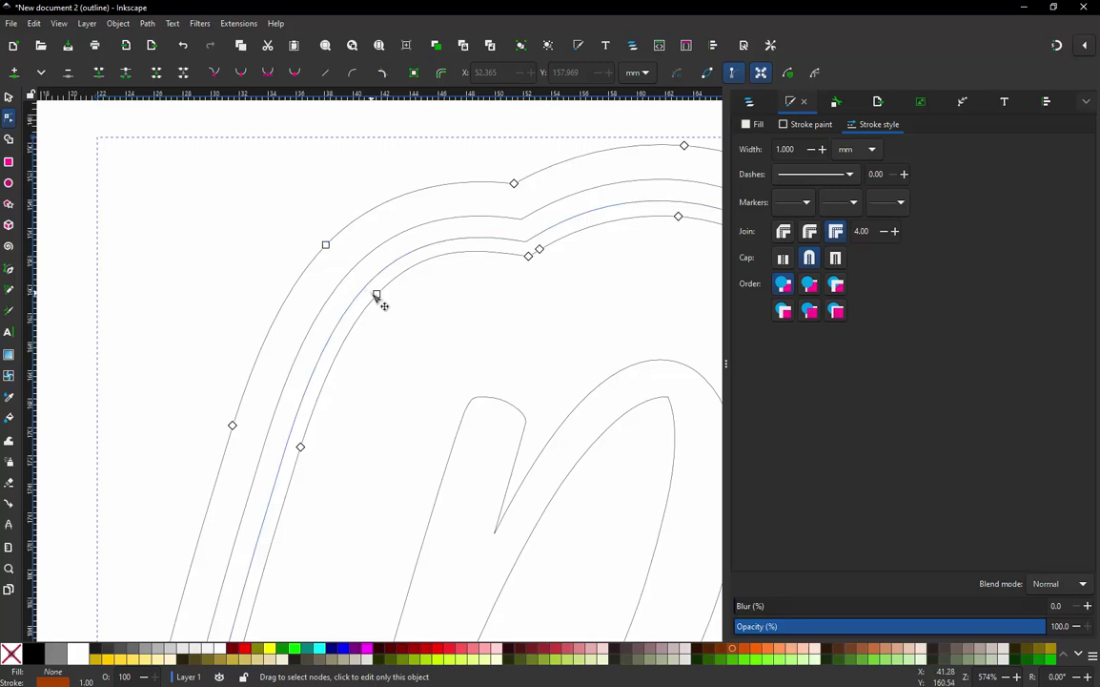
scroll(405, 209, "down", 1)
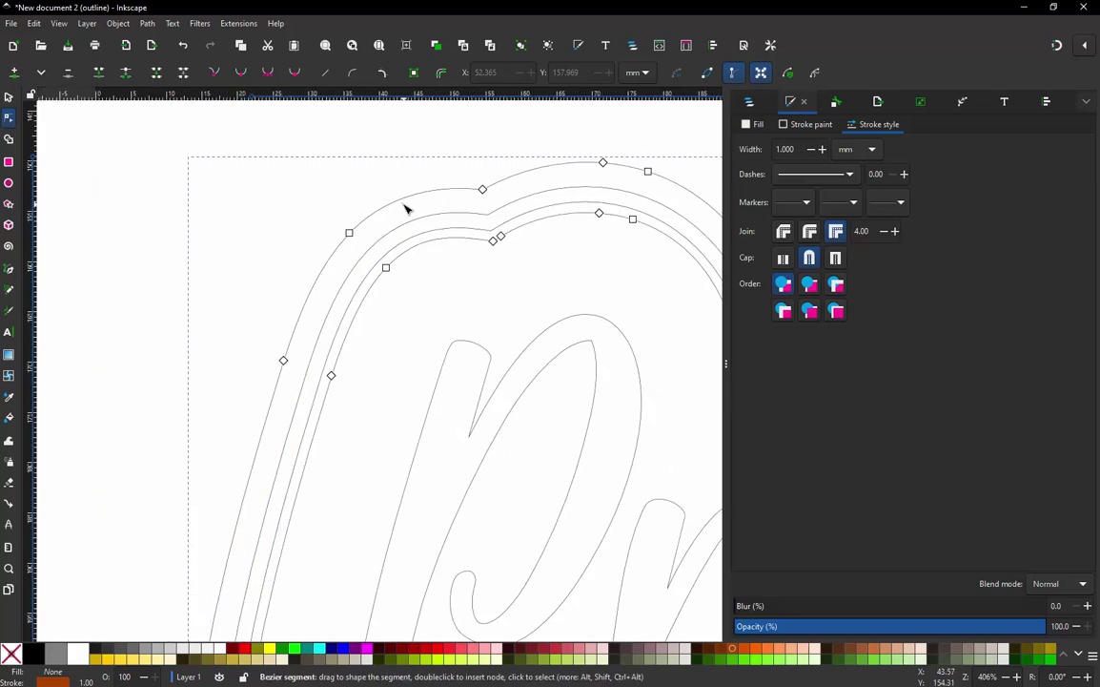
scroll(405, 209, "down", 2)
scroll(356, 385, "up", 2)
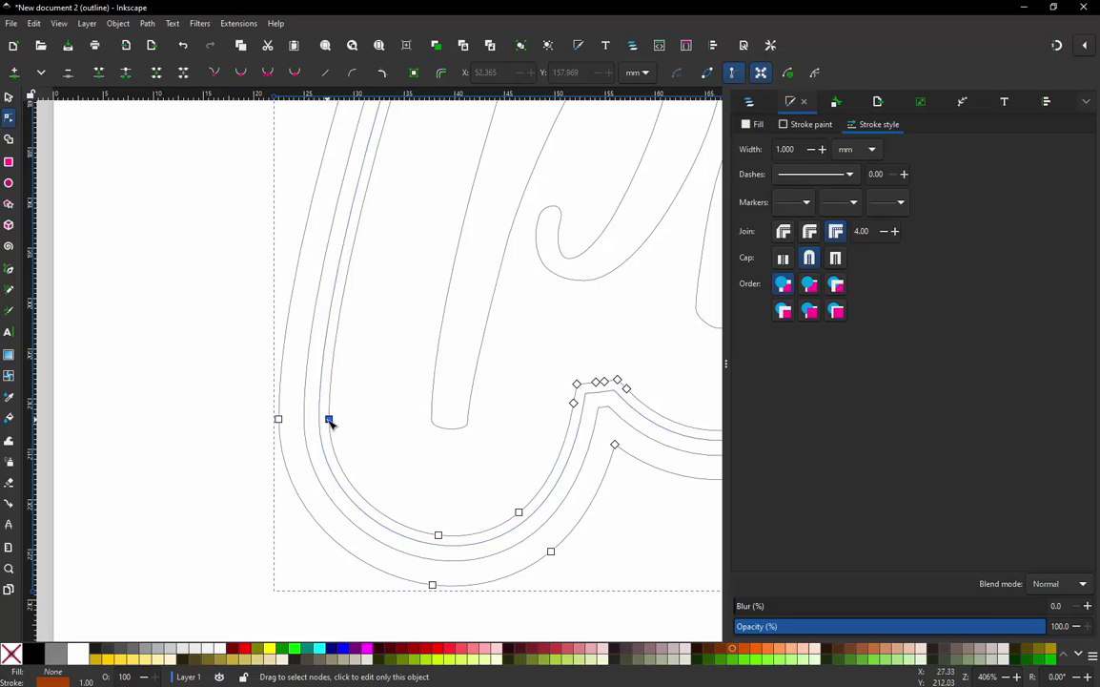
scroll(324, 420, "down", 2)
scroll(313, 420, "up", 1)
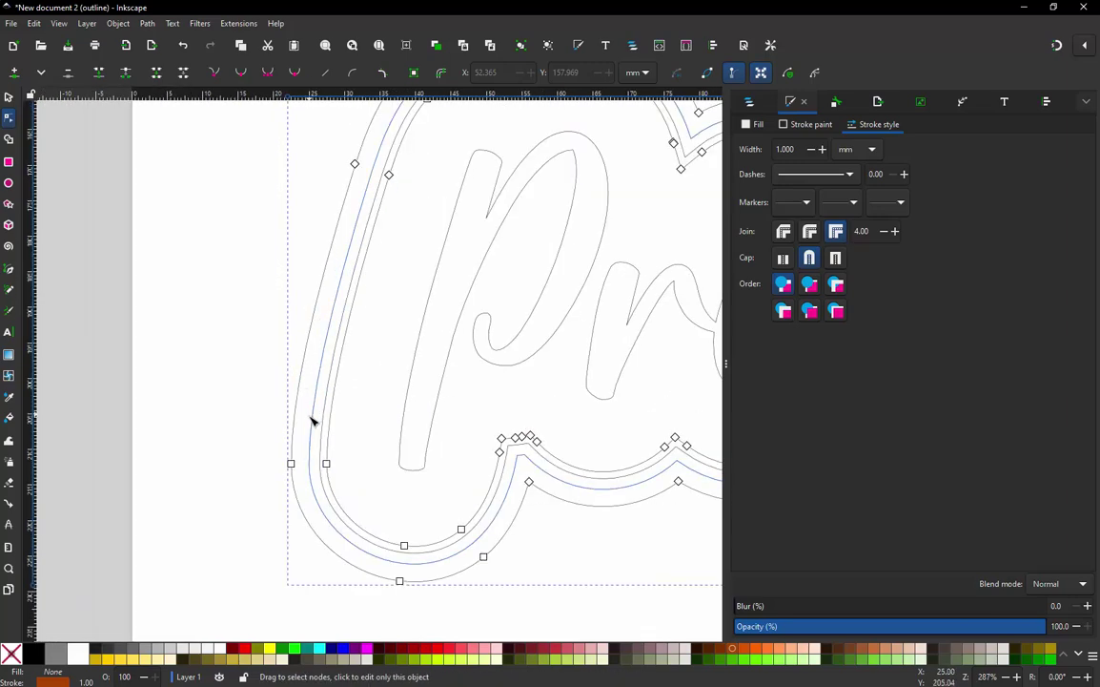
scroll(313, 421, "up", 1)
scroll(251, 404, "down", 2)
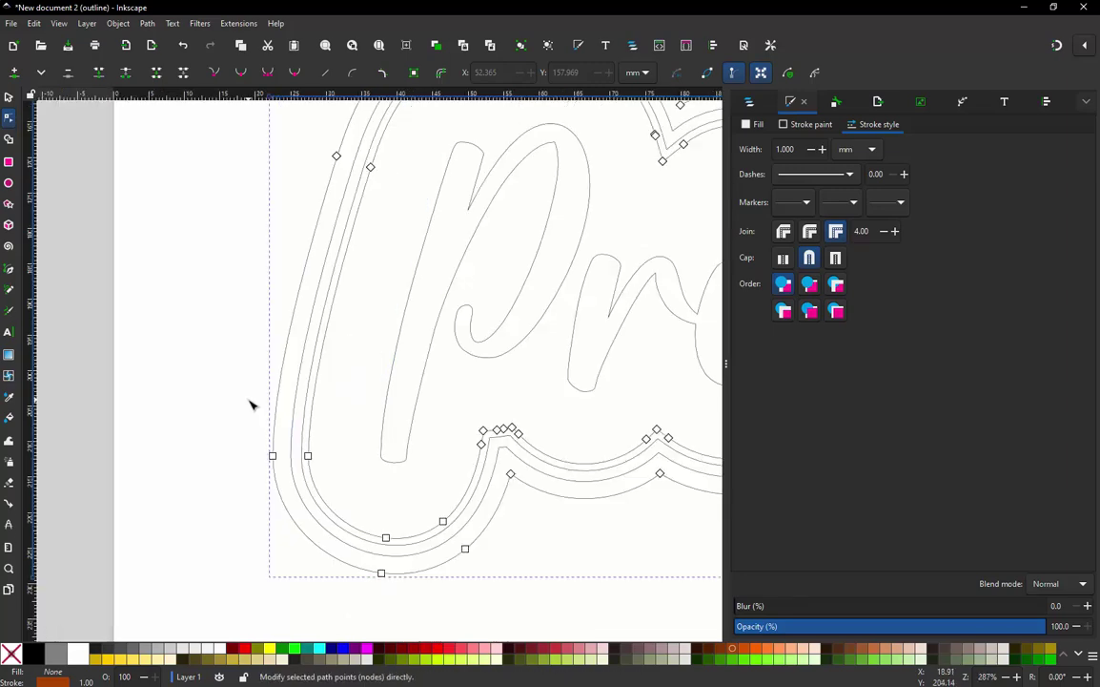
scroll(357, 510, "up", 2)
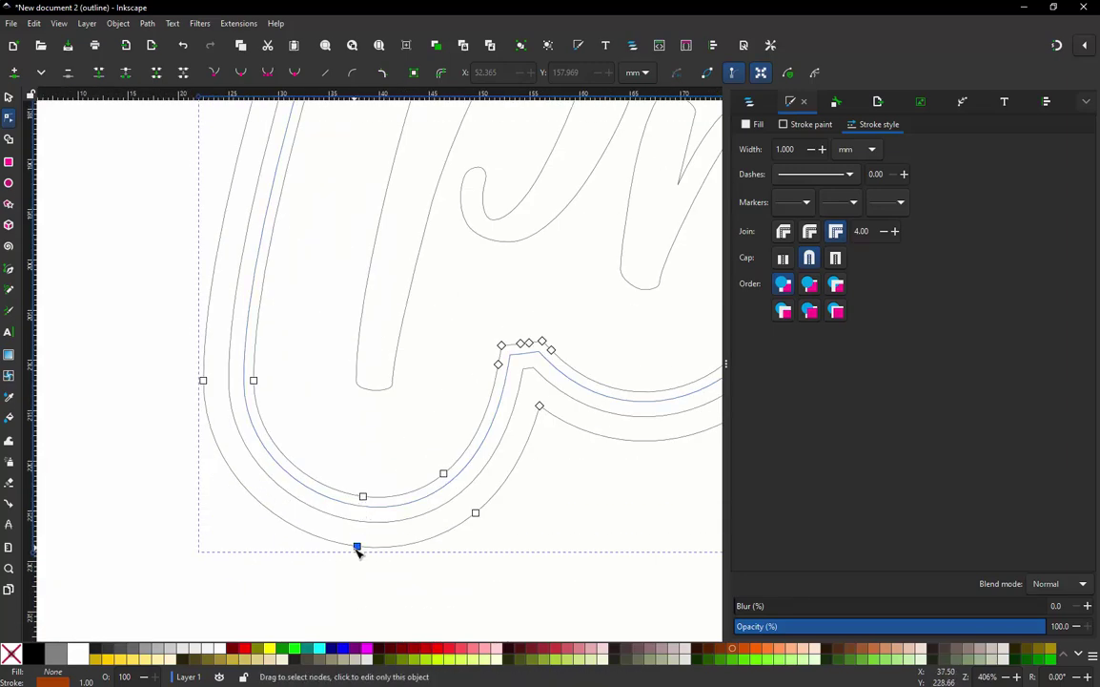
Delete the extra inner-rail node just below the left corner of the notch to the lower right of the P's stem
left_click(539, 408)
scroll(542, 412, "up", 2)
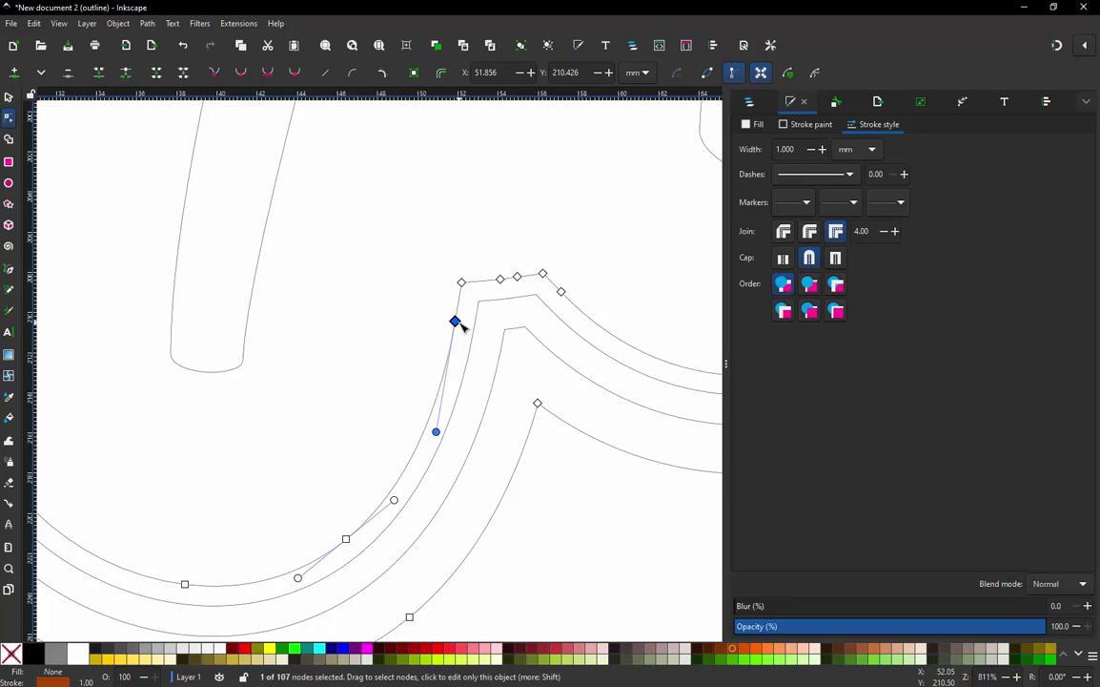
key("ctrl+alt")
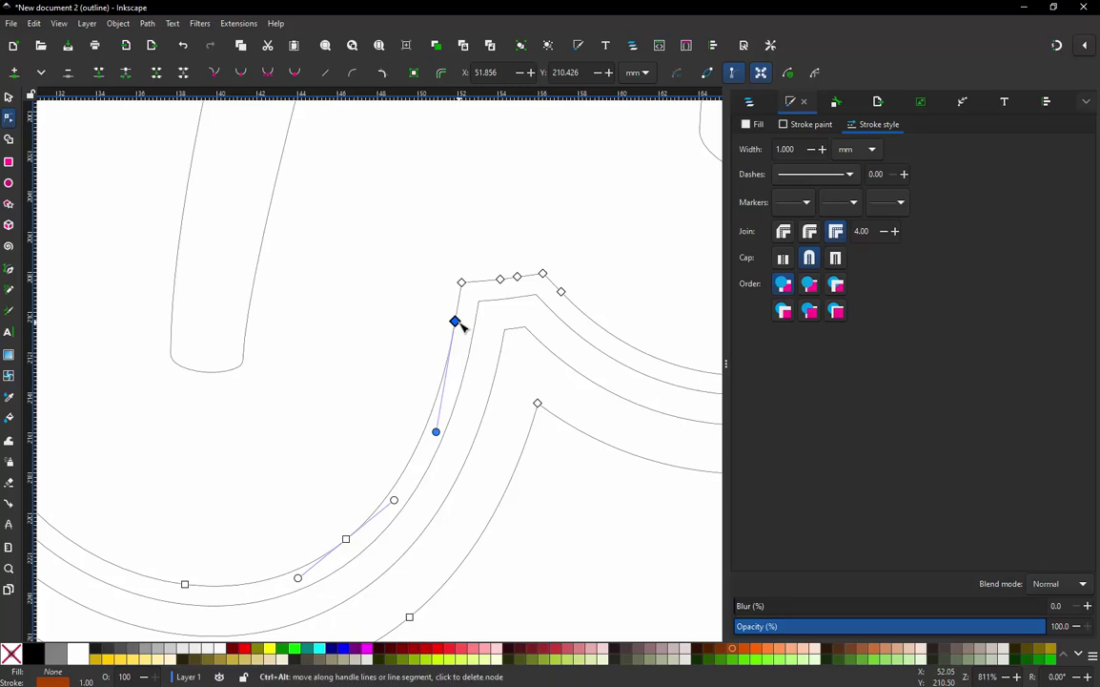
left_click(457, 322, "ctrl+alt")
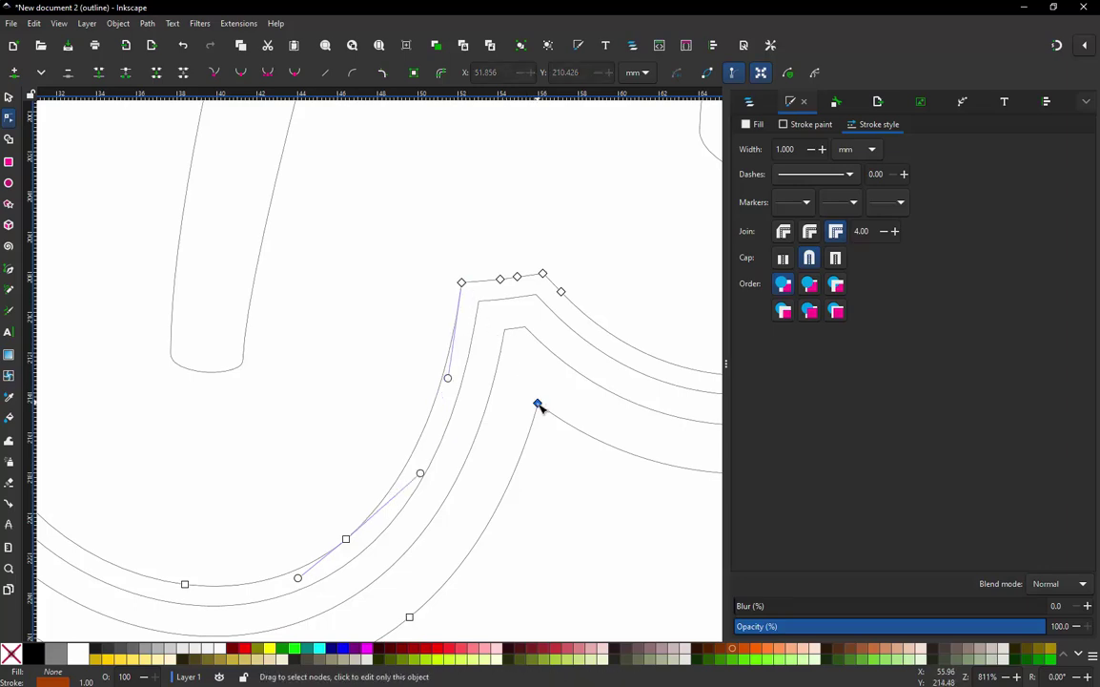
Delete the two extra inner-rail nodes between the two corners at the top of that notch
key("Escape")
left_click(538, 404)
key("Escape")
key("Escape")
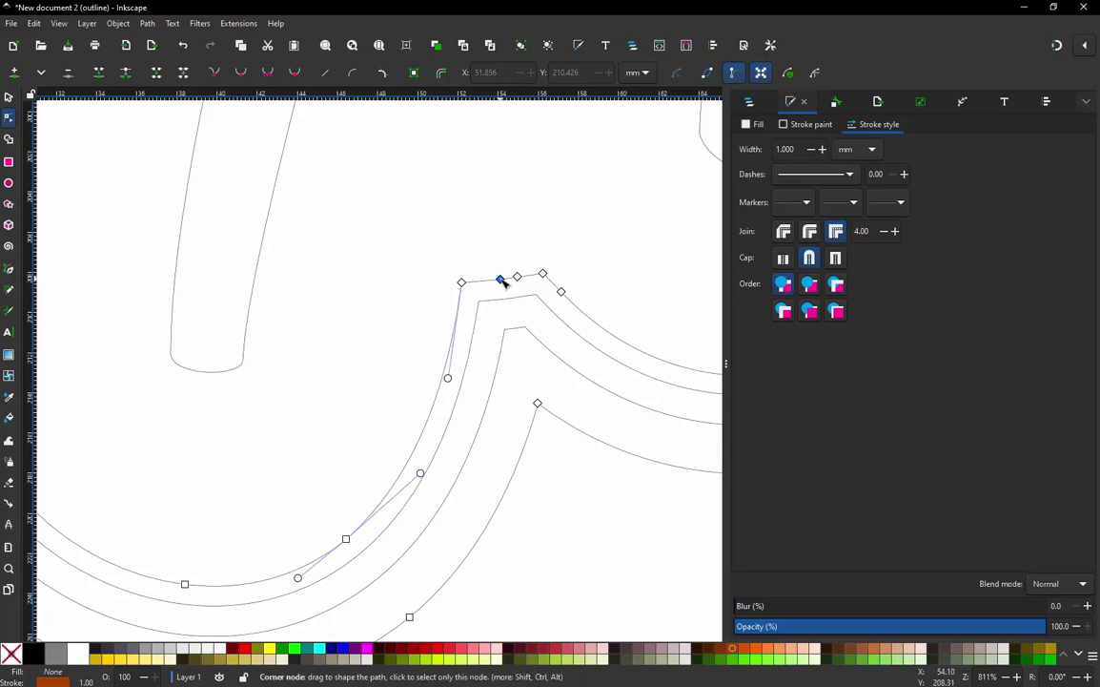
key("alt")
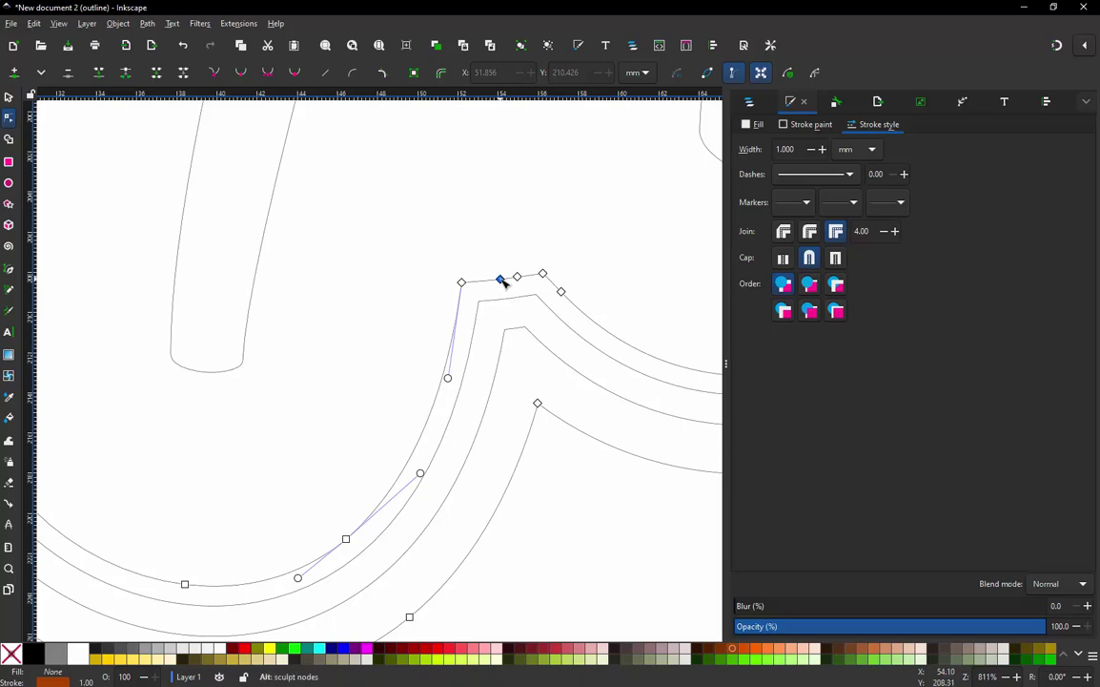
left_click(501, 279, "alt")
key("ctrl")
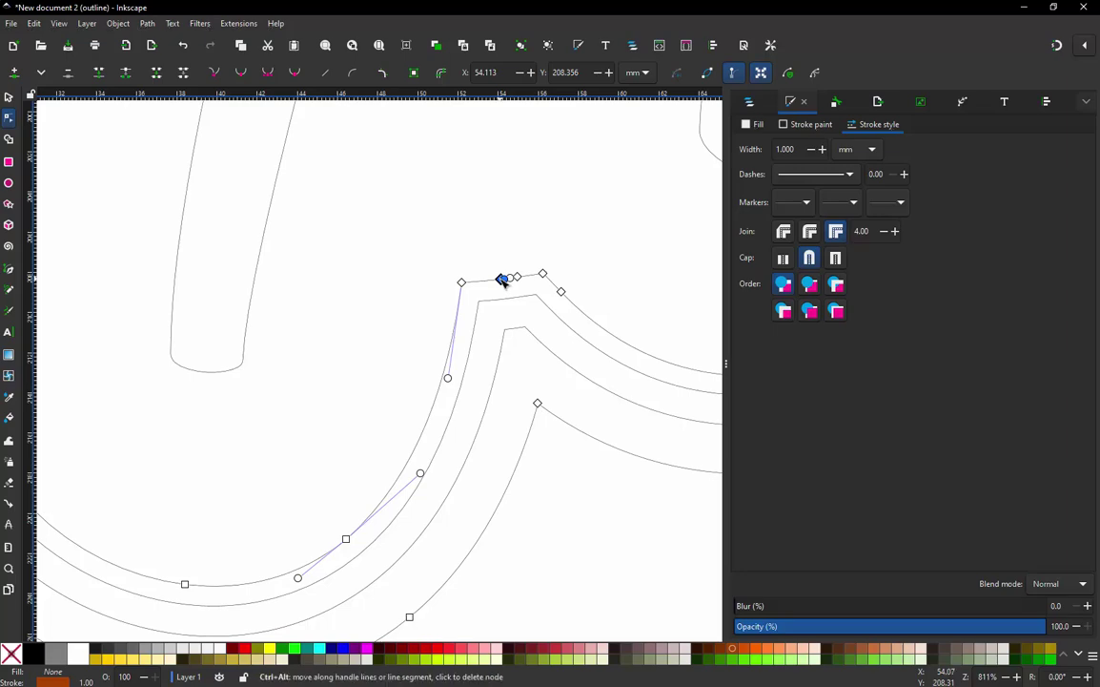
left_click_drag(503, 280, 501, 280)
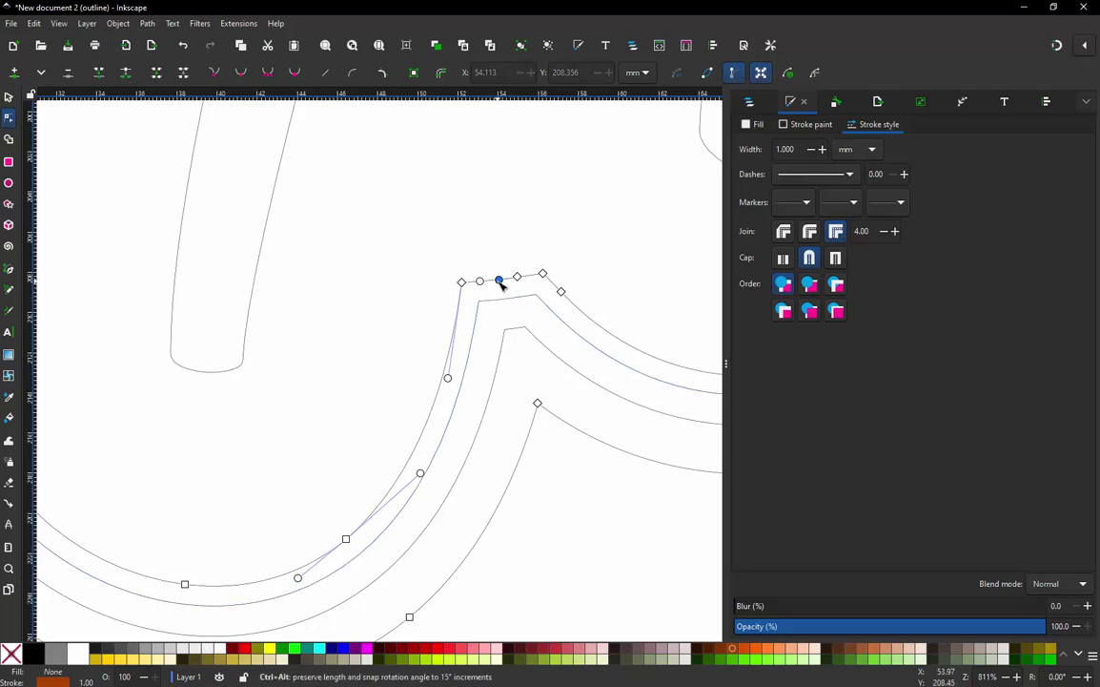
left_click(500, 281, "ctrl+alt")
left_click(517, 277, "ctrl+alt")
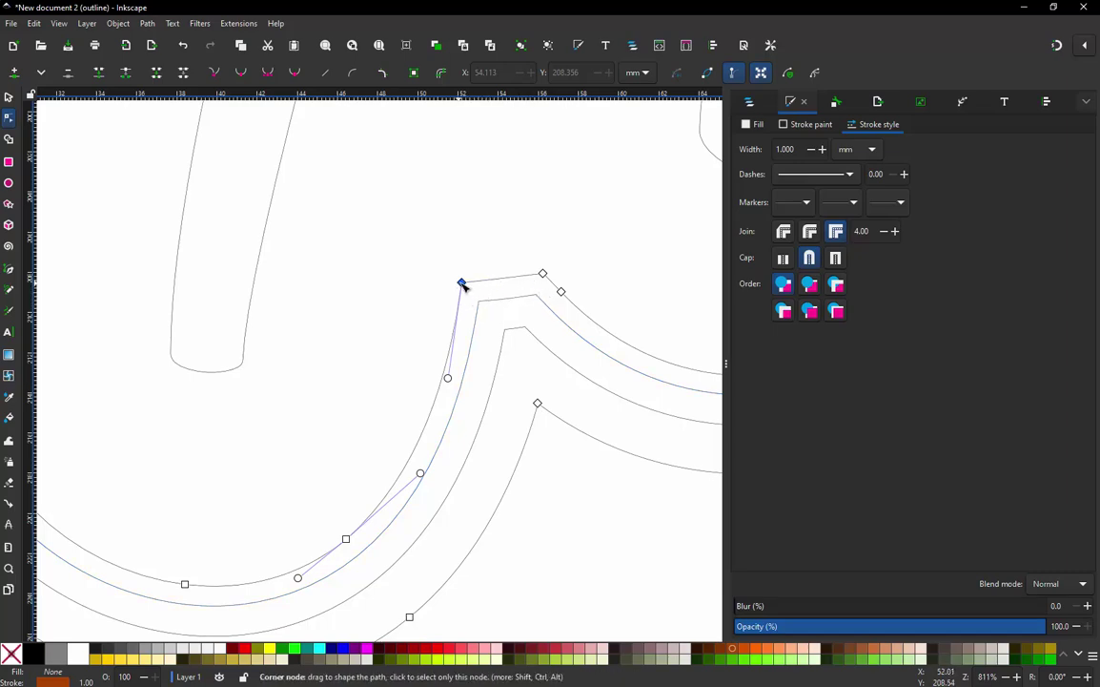
Insert a new node midway along the inner rail's short segment between the notch's two corners, to pair with the outer corner node
left_click(543, 273)
key("Escape")
left_click(538, 404)
key("Escape")
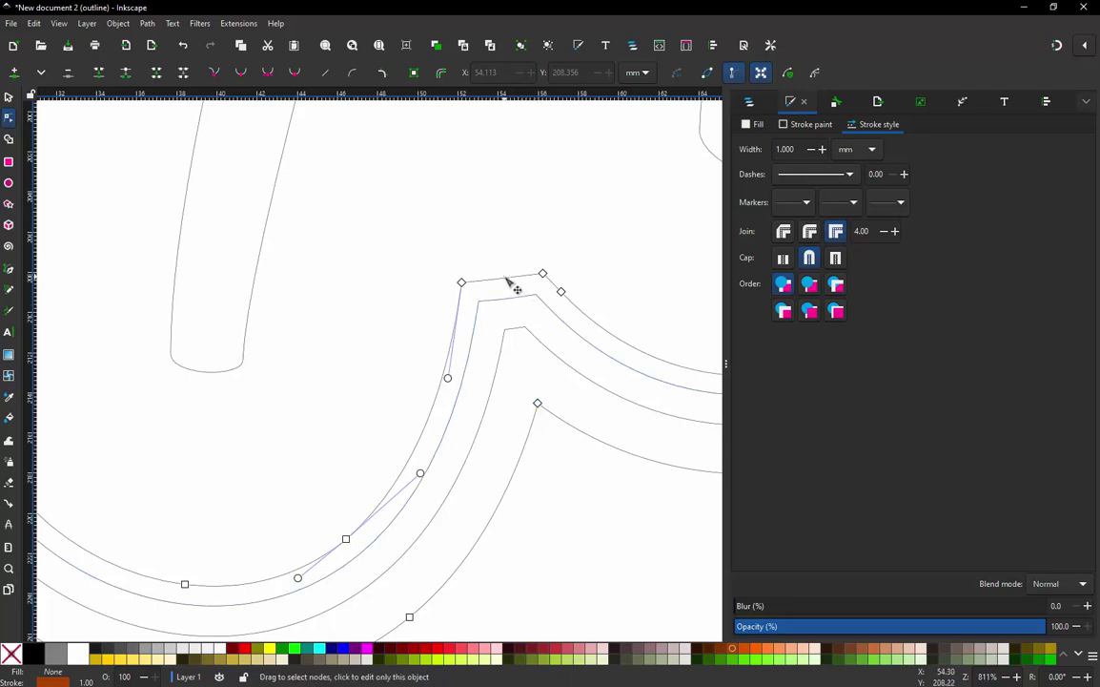
double_click(505, 278)
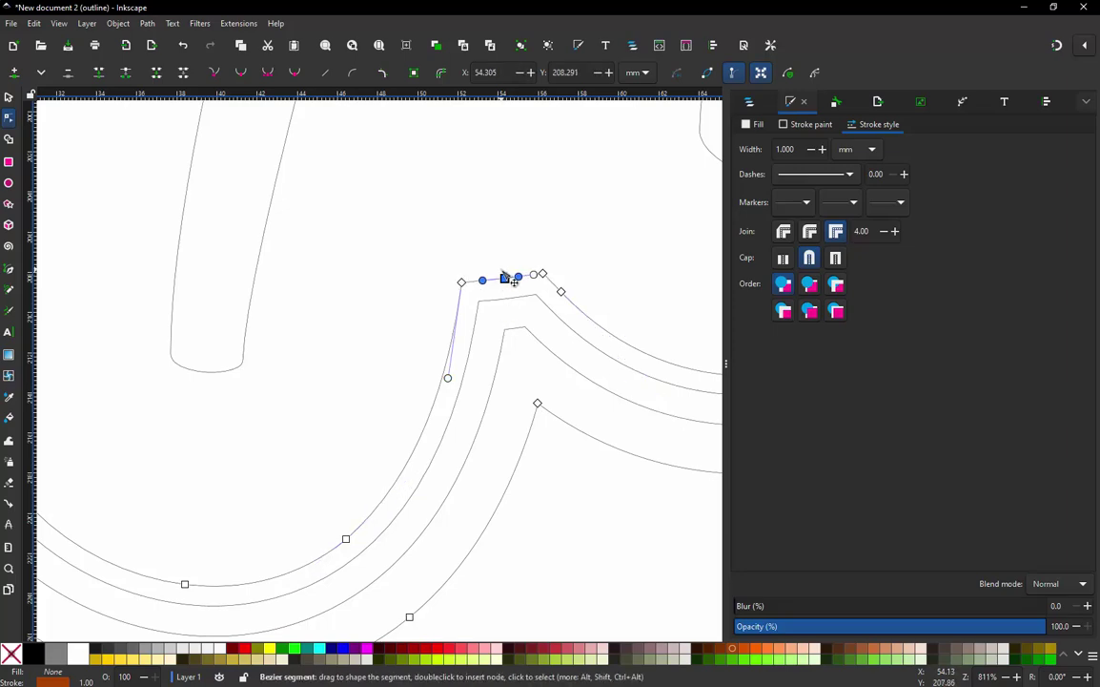
key("Escape")
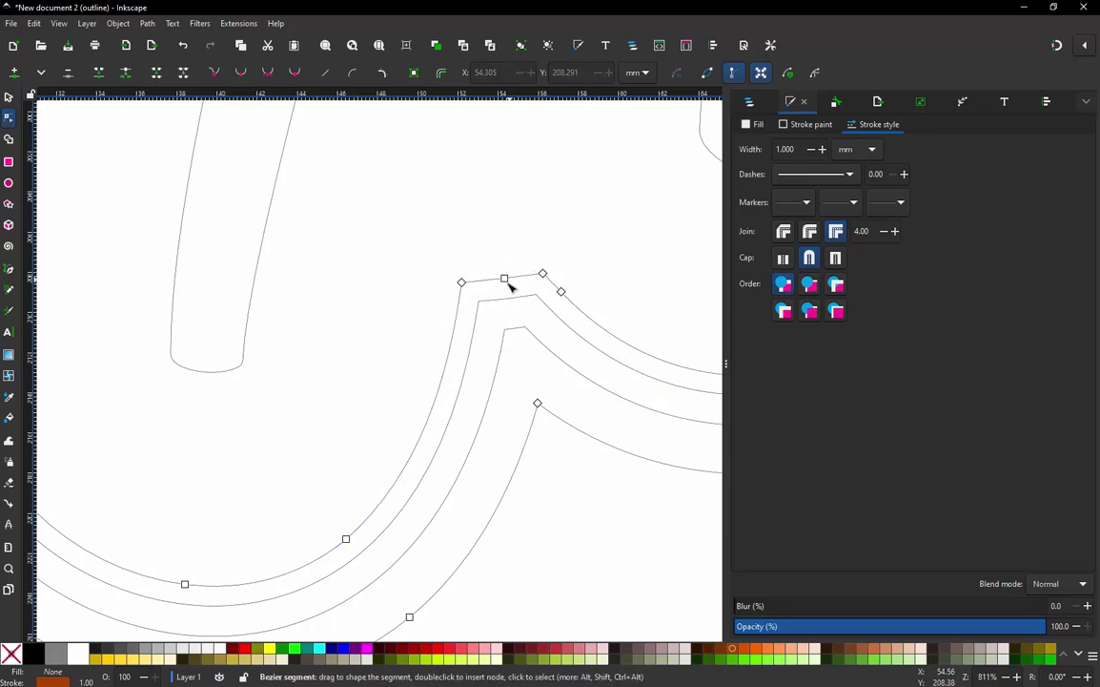
Insert an outer-rail node on each side of the notch's outer corner and delete the extra inner-rail node just right of the notch
left_click(507, 278)
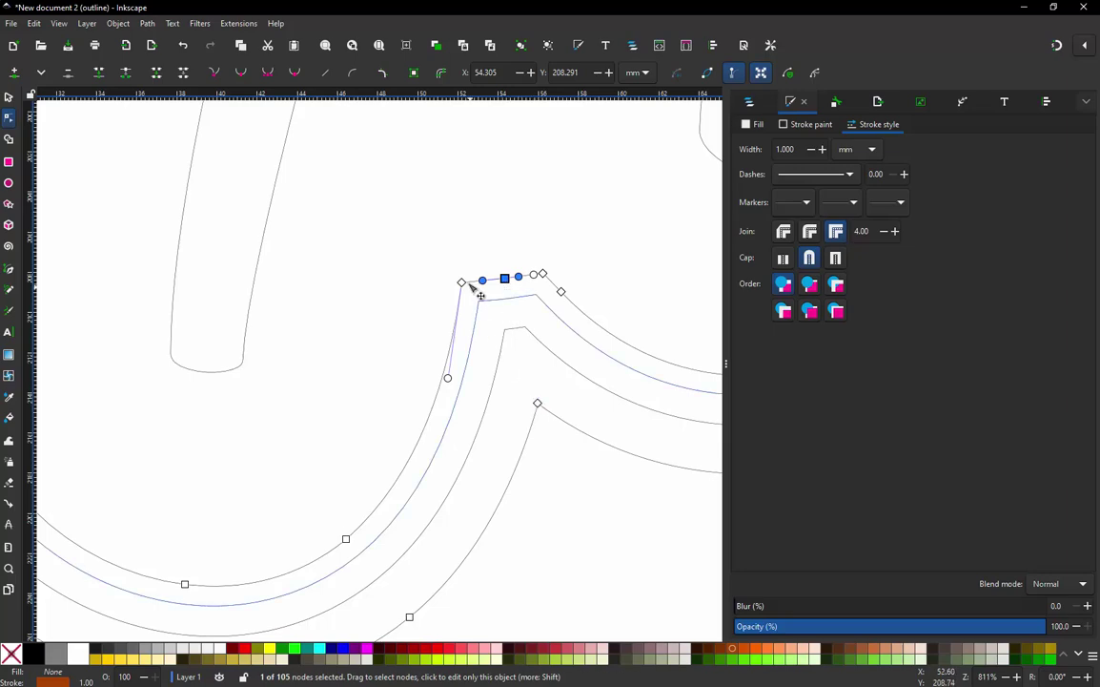
double_click(532, 425)
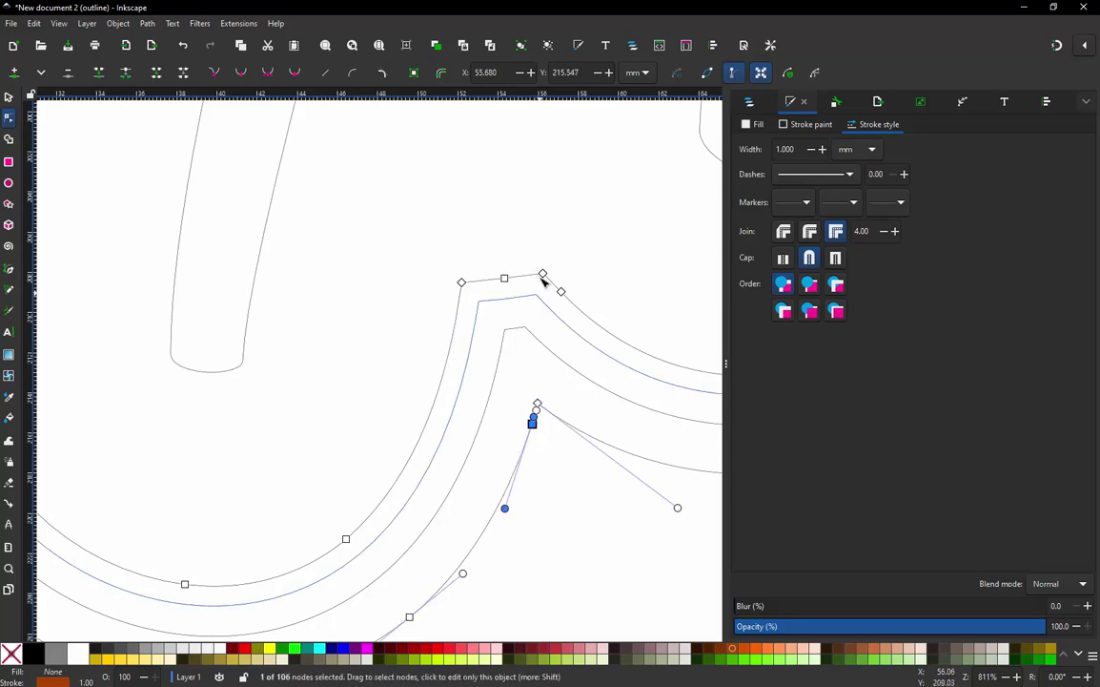
left_click(551, 414)
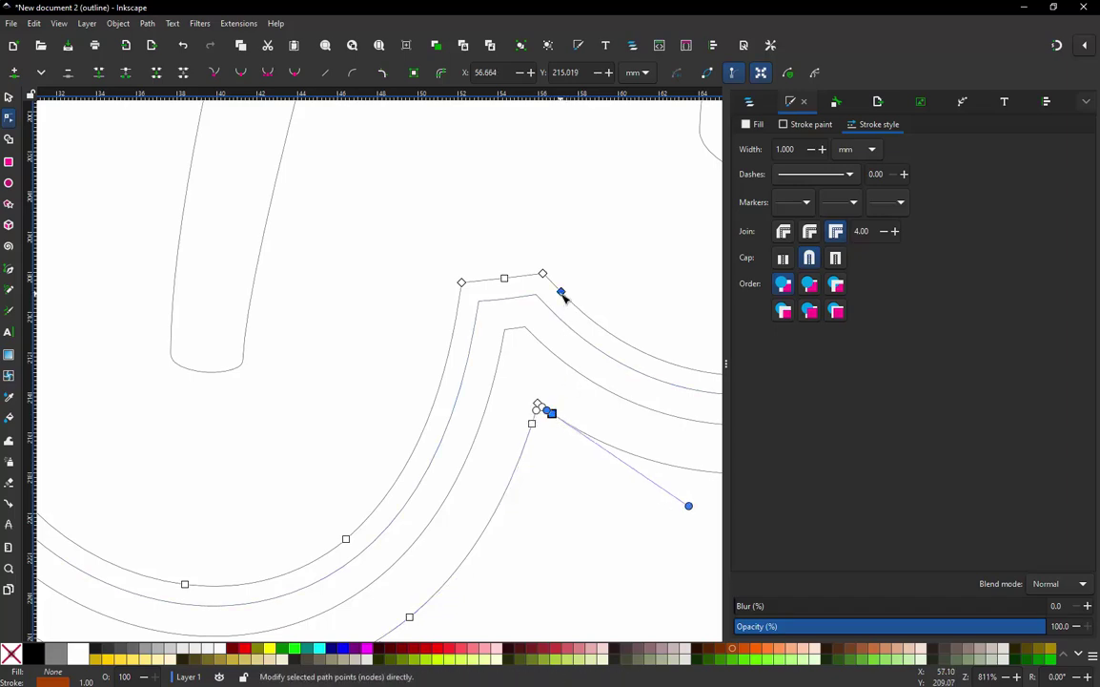
left_click(560, 493)
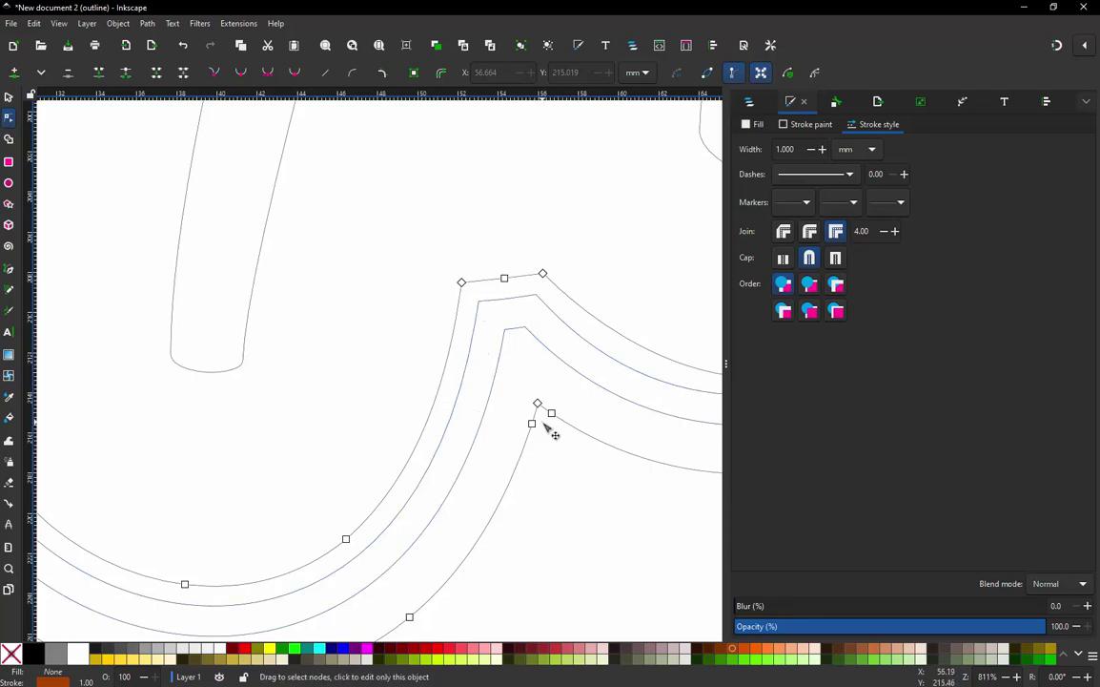
Insert a matching node on the inner and outer rails at the lowest point of the curve beneath the r
scroll(437, 255, "down", 1, "ctrl")
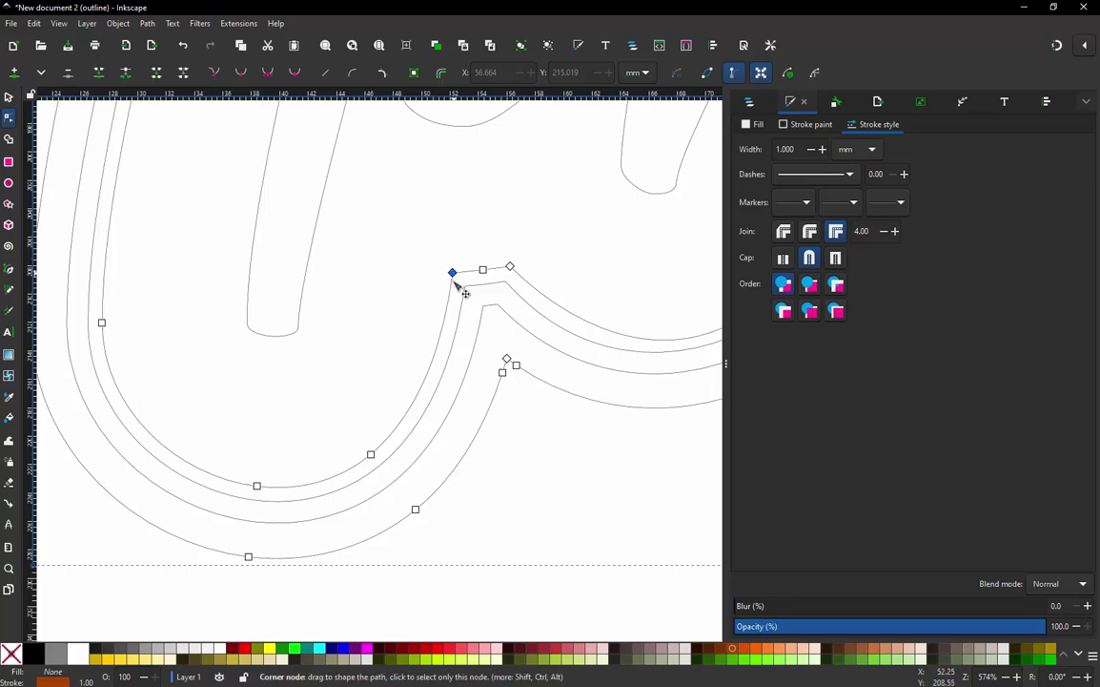
scroll(463, 295, "down", 1, "ctrl")
scroll(402, 368, "down", 1, "ctrl")
scroll(601, 316, "up", 2, "ctrl")
scroll(543, 363, "up", 1, "ctrl")
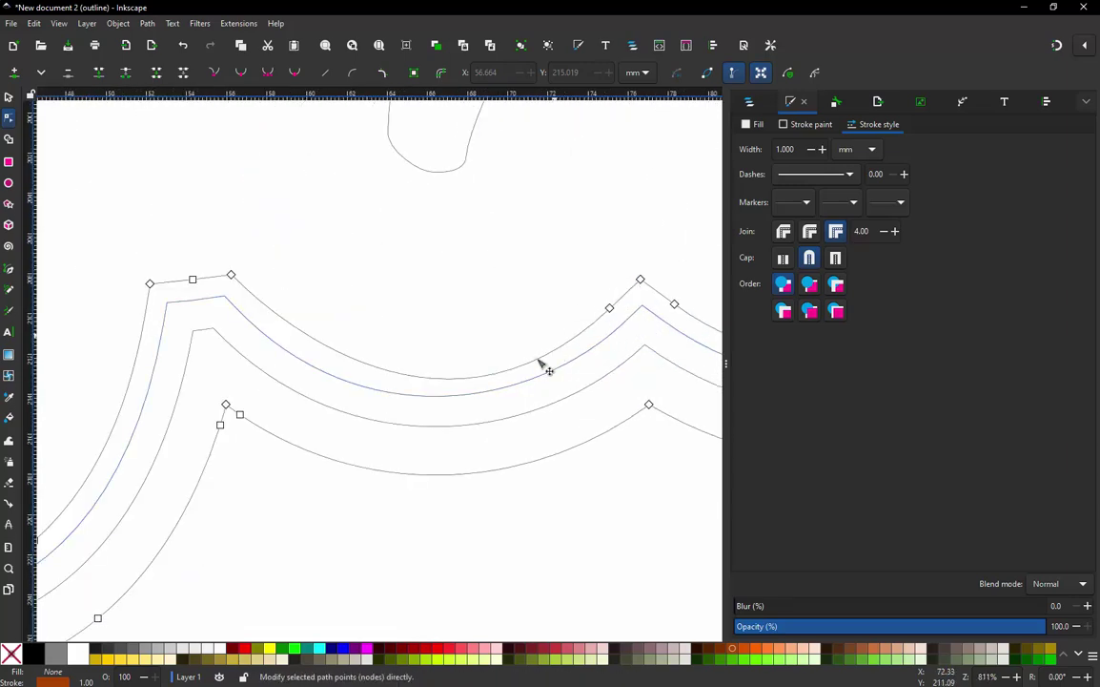
double_click(448, 382)
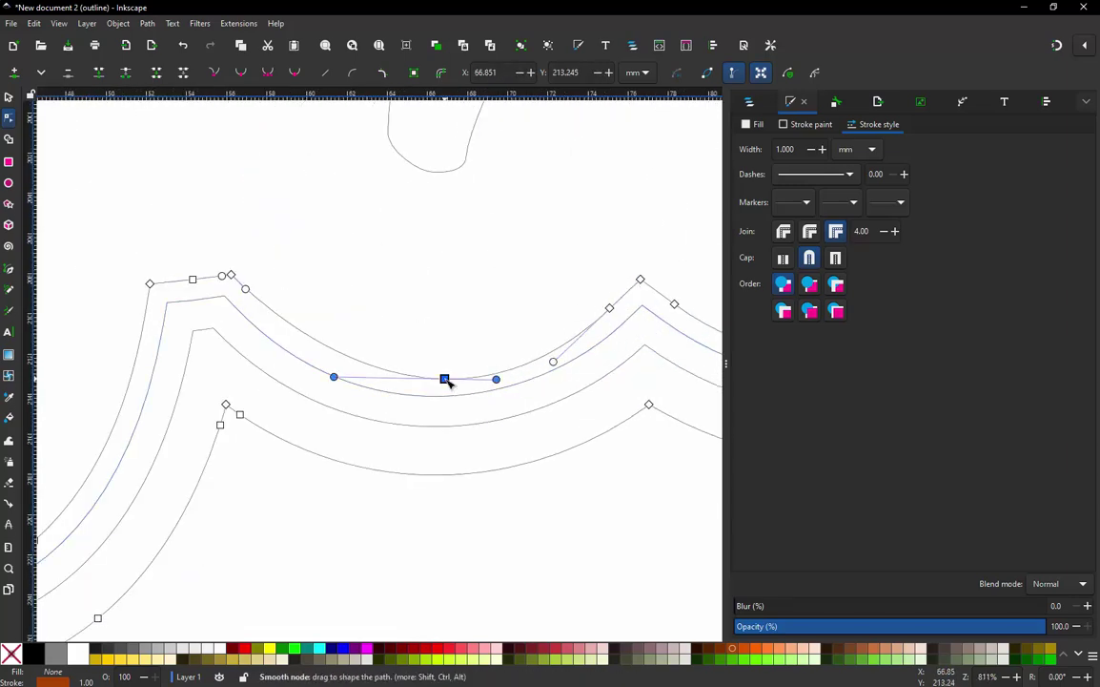
double_click(447, 475)
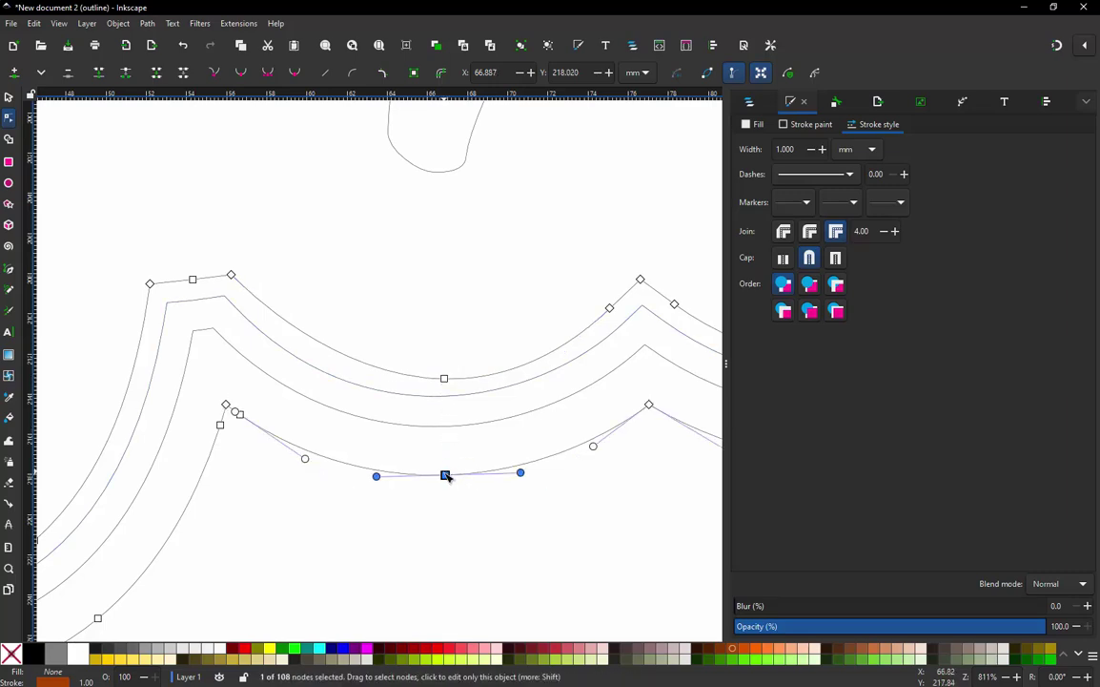
Delete the two extra inner-rail nodes flanking the bottom-border peak between the r and the i
scroll(462, 378, "down", 2, "ctrl")
scroll(567, 371, "up", 2, "ctrl")
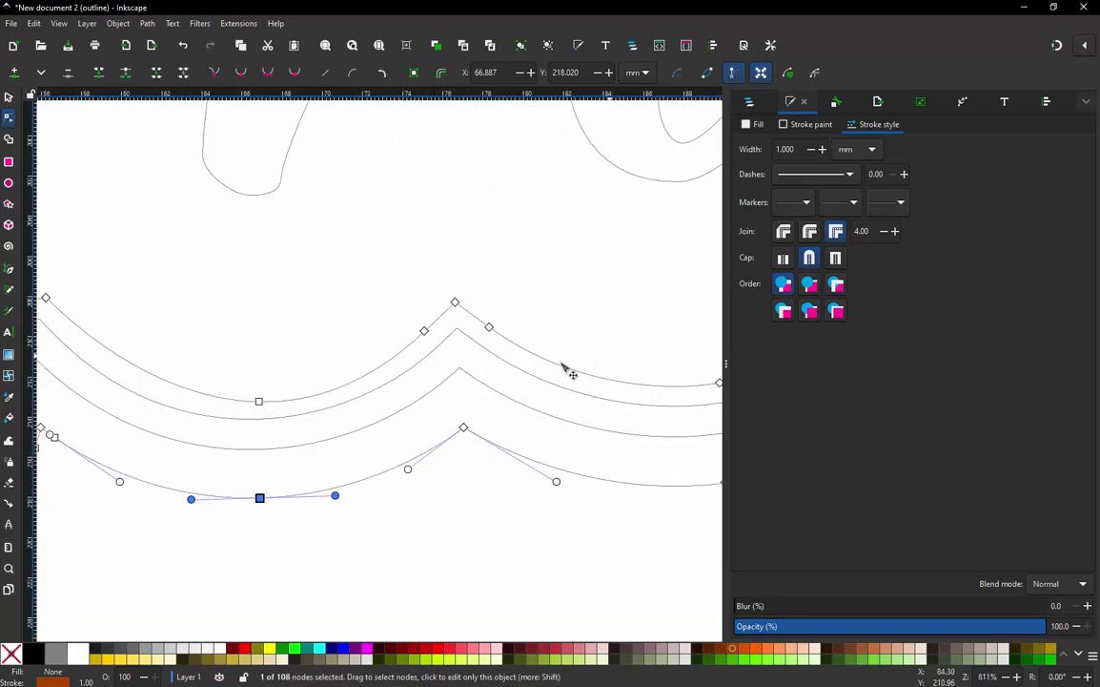
left_click(424, 331)
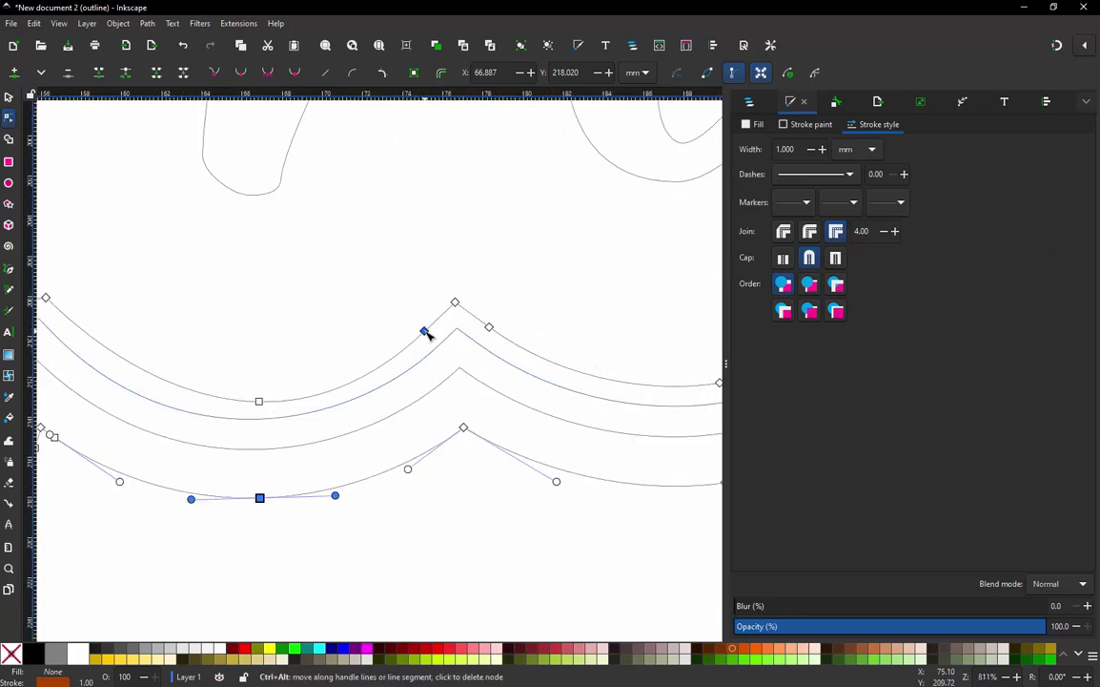
left_click(425, 331, "ctrl+alt")
left_click(490, 329, "ctrl+alt")
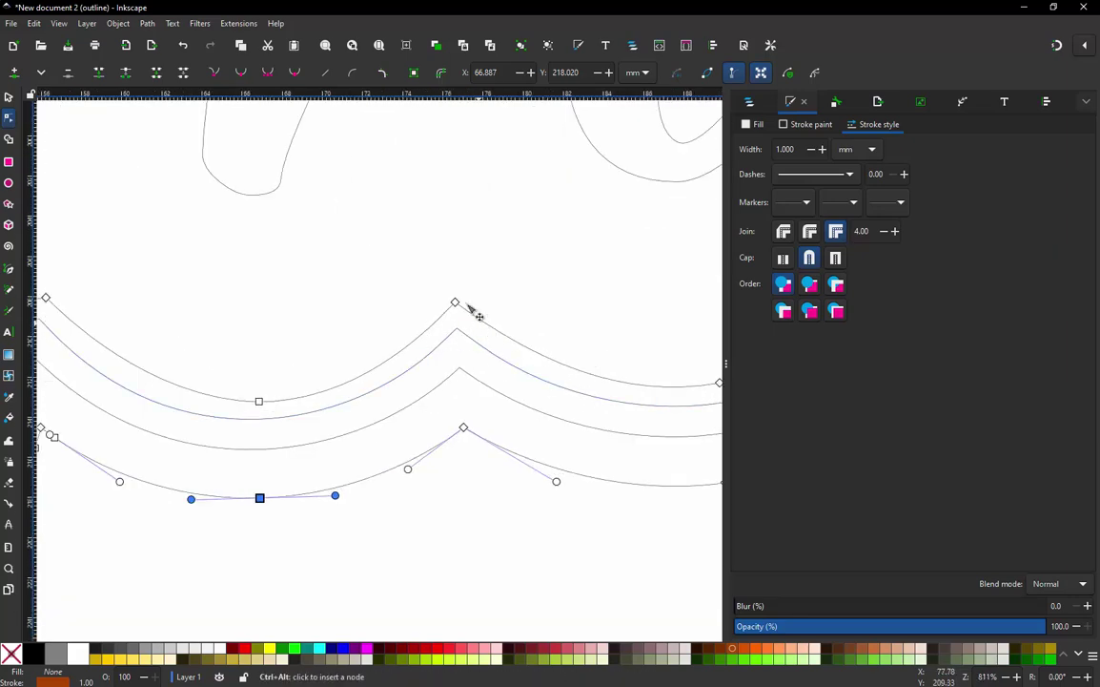
Delete the two extra inner-rail nodes flanking the shallow bottom-border peak between the i and the n
scroll(399, 384, "down", 1, "ctrl")
scroll(605, 409, "down", 1, "ctrl")
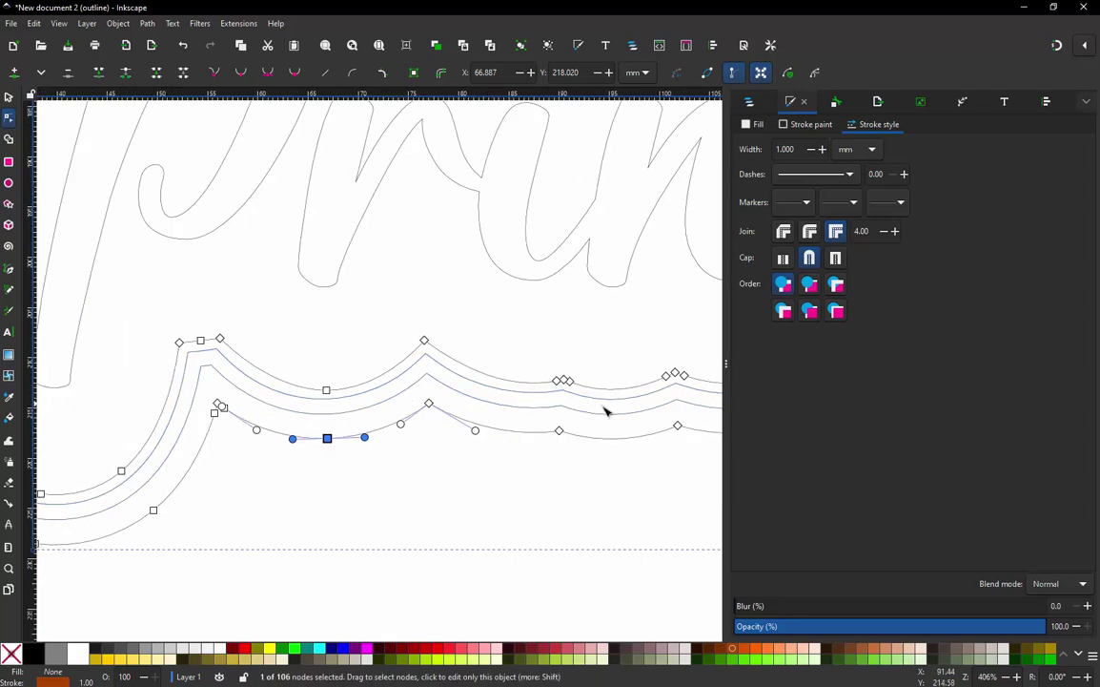
scroll(511, 397, "up", 3, "ctrl")
key("ctrl+alt")
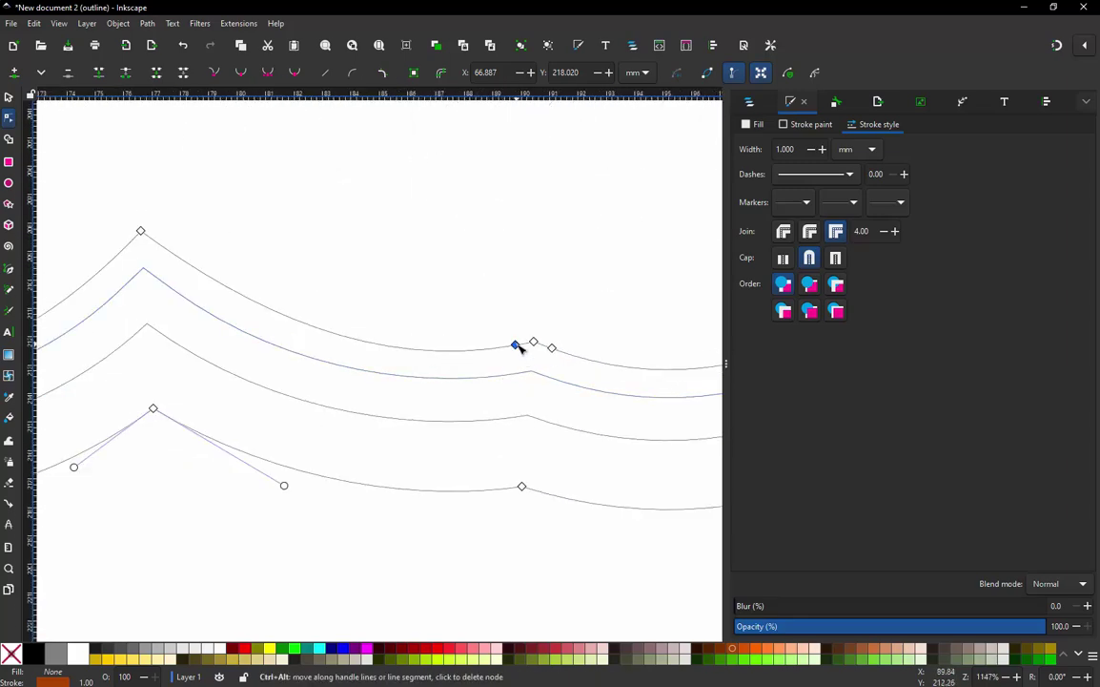
left_click(516, 346, "ctrl+alt")
left_click(551, 348, "ctrl+alt")
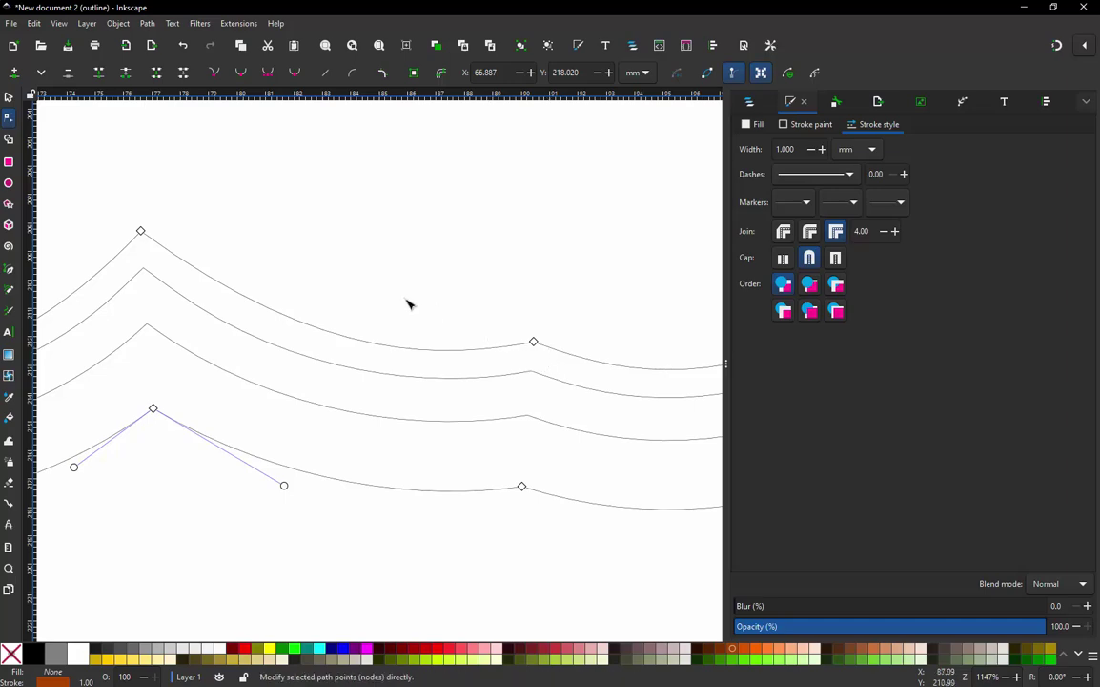
Delete the extra inner-rail nodes flanking the bottom-border peaks beneath the n and between the n and the c
scroll(394, 314, "down", 1, "ctrl")
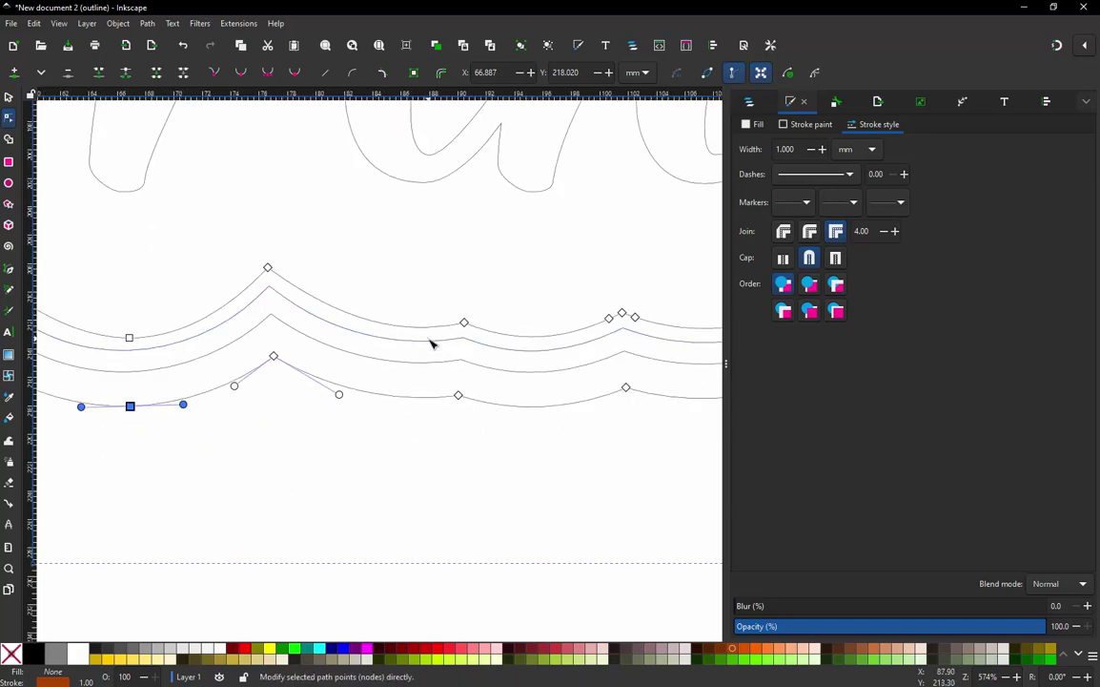
key("ctrl+alt")
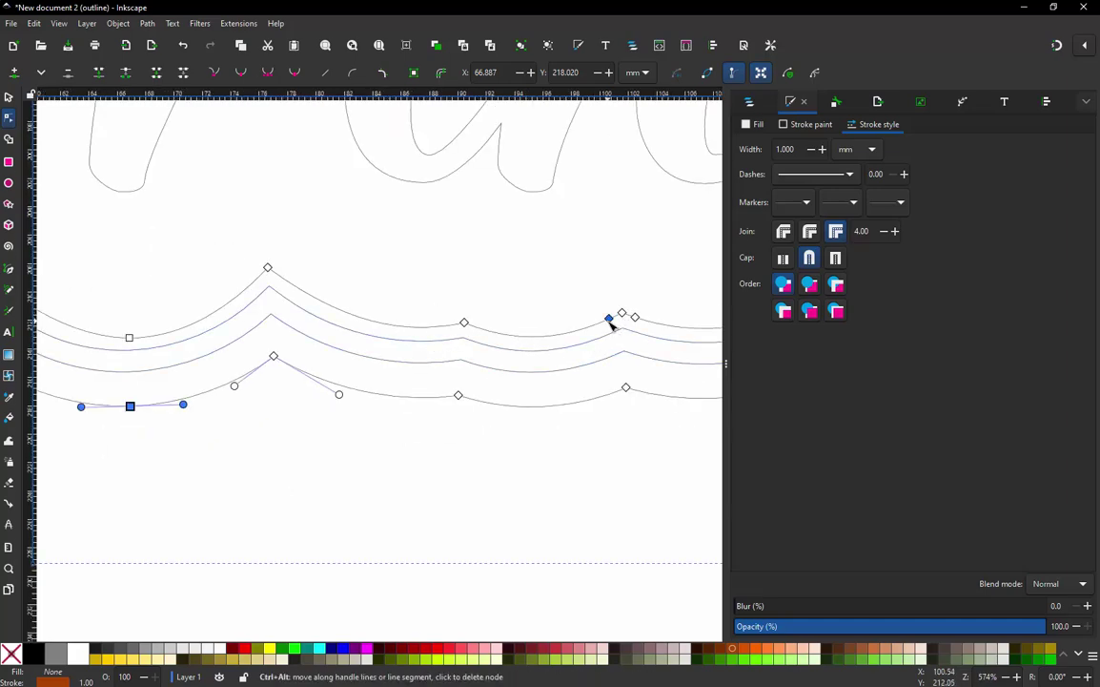
left_click(609, 318, "ctrl+alt")
left_click(635, 316, "ctrl+alt")
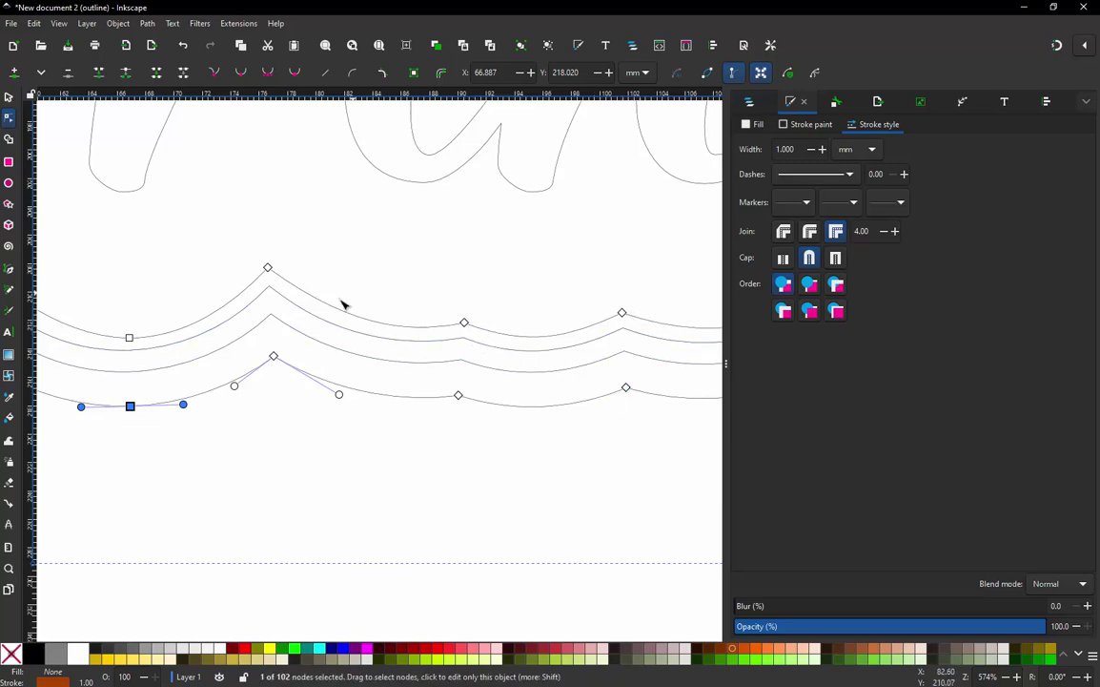
scroll(492, 309, "down", 2, "ctrl")
scroll(601, 339, "up", 3, "ctrl")
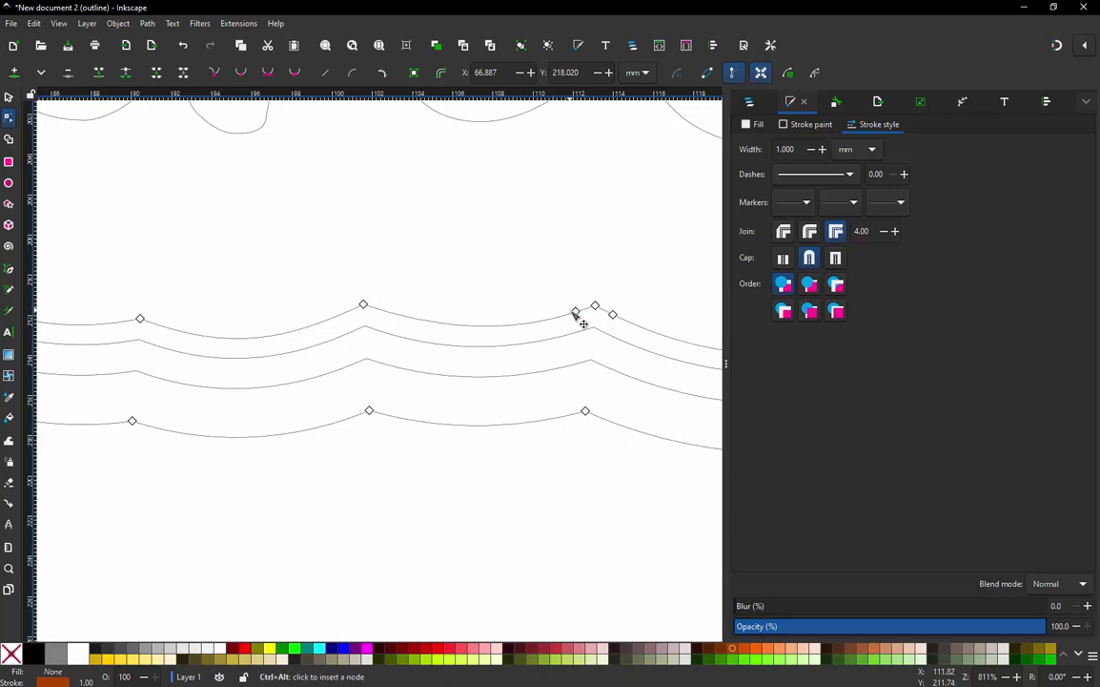
left_click(576, 313, "ctrl+alt")
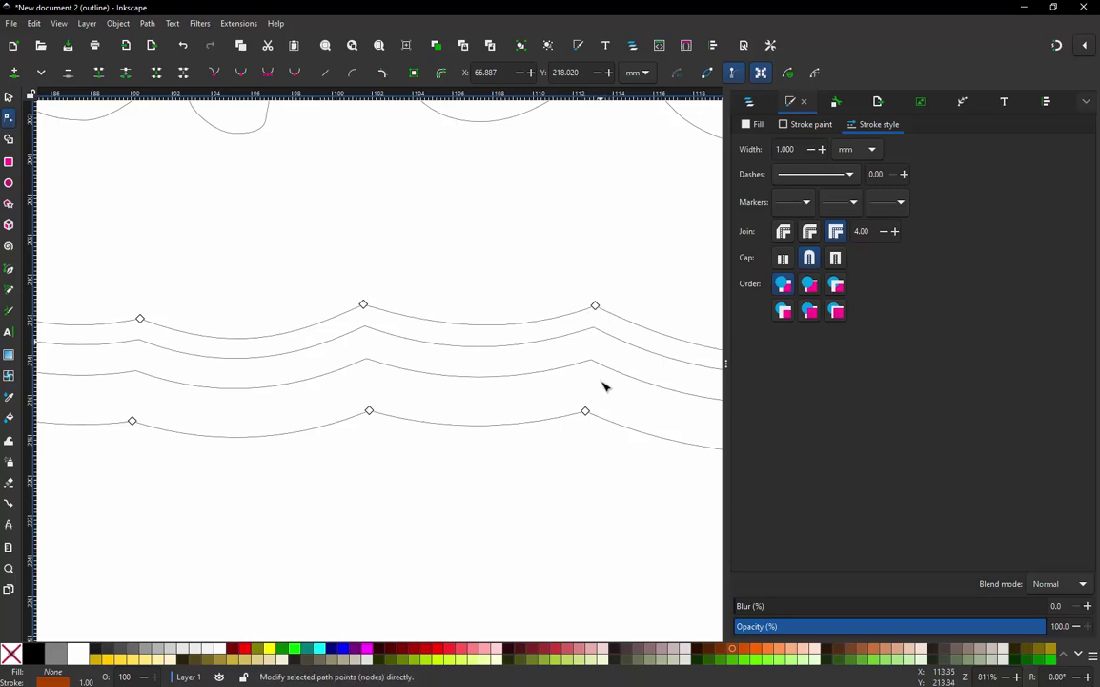
Delete the inner-rail nodes flanking the peak between the c and the e, plus the smooth midway node on both rails just after it
scroll(393, 376, "down", 5, "ctrl")
left_click(606, 345)
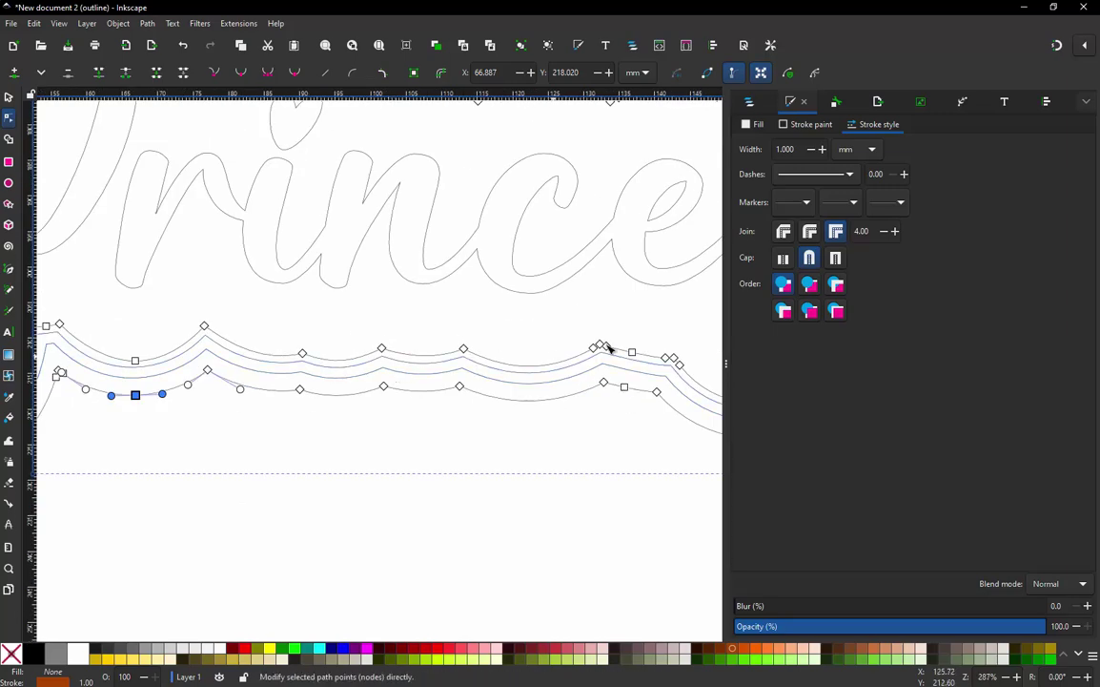
left_click(620, 448)
scroll(629, 371, "up", 3, "ctrl")
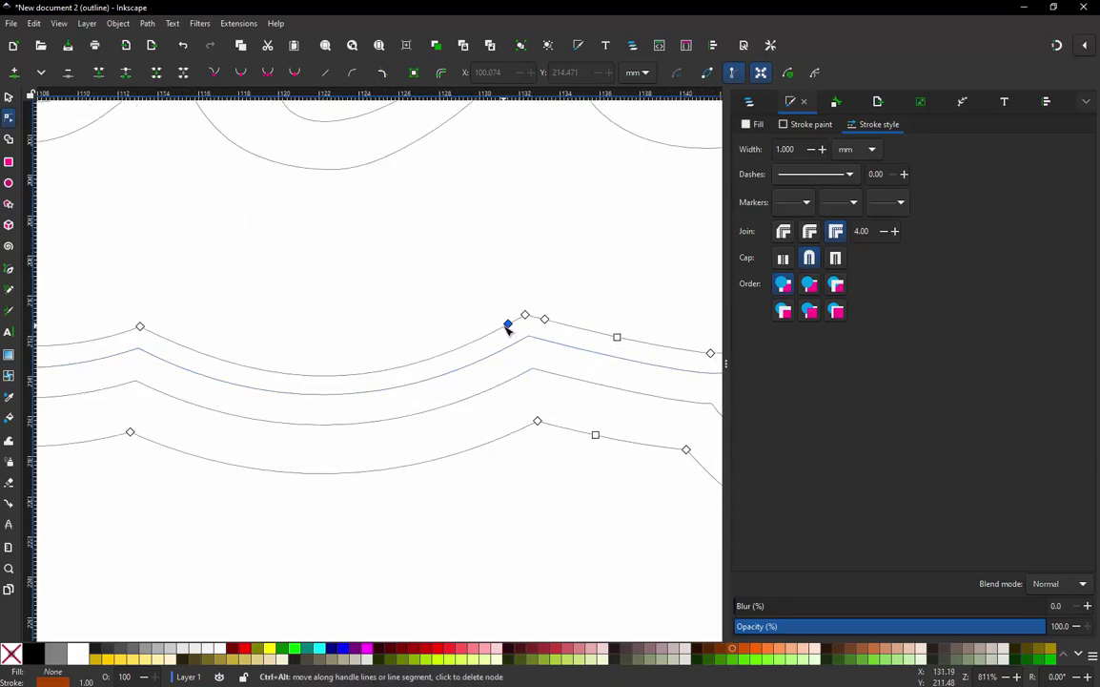
left_click(507, 325, "ctrl+alt")
left_click(544, 319, "ctrl+alt")
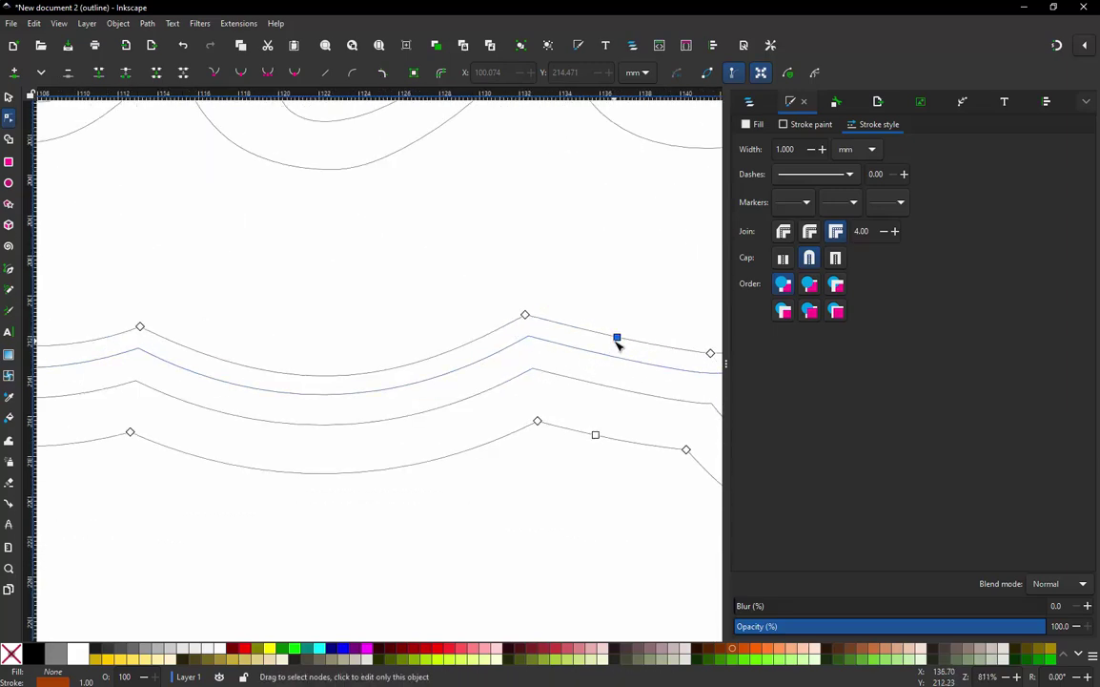
left_click(595, 435, "ctrl+alt")
Delete the extra inner-rail nodes flanking the corner beneath the e and the peak between the two s letters
scroll(406, 358, "down", 2, "ctrl")
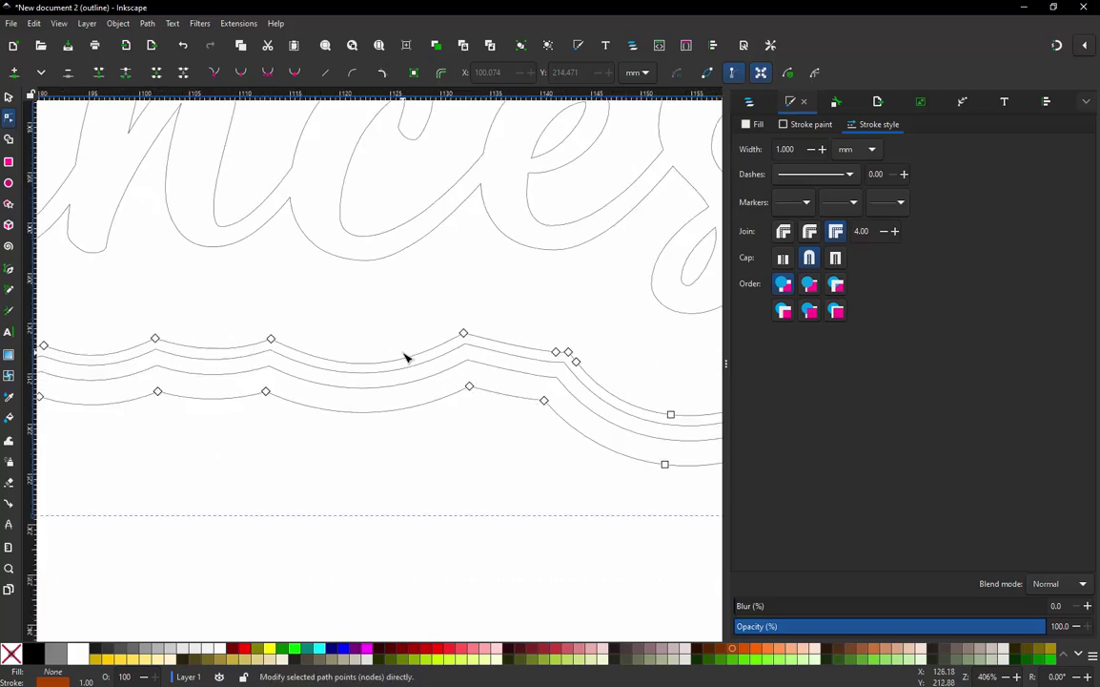
scroll(574, 374, "up", 2, "ctrl")
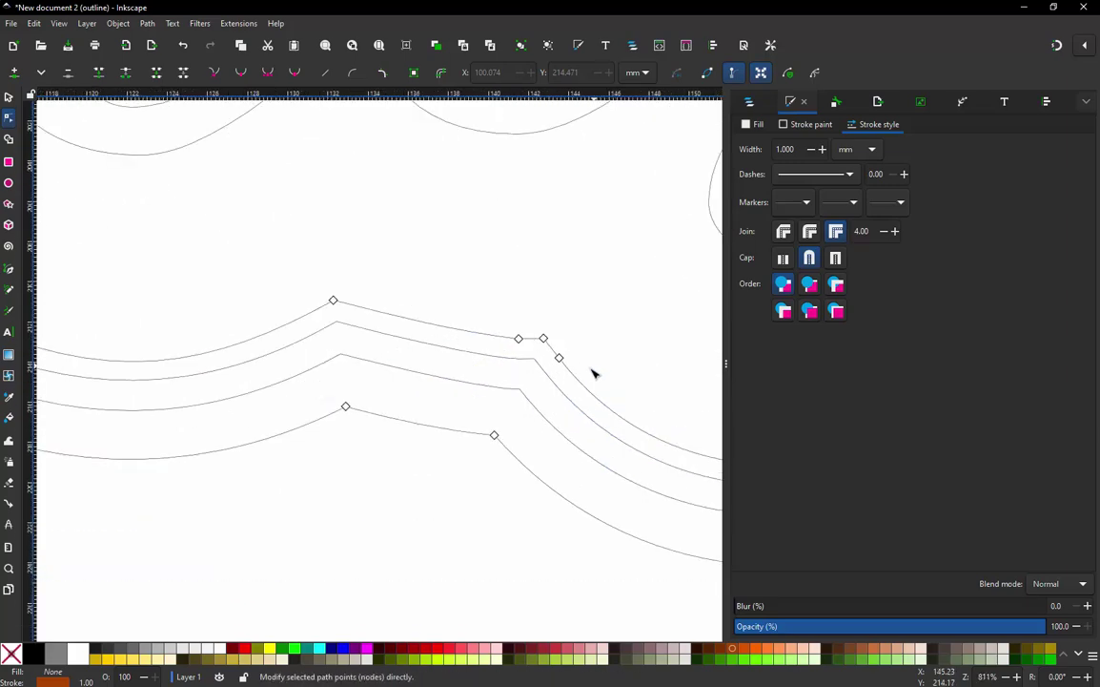
left_click(518, 340, "ctrl+alt")
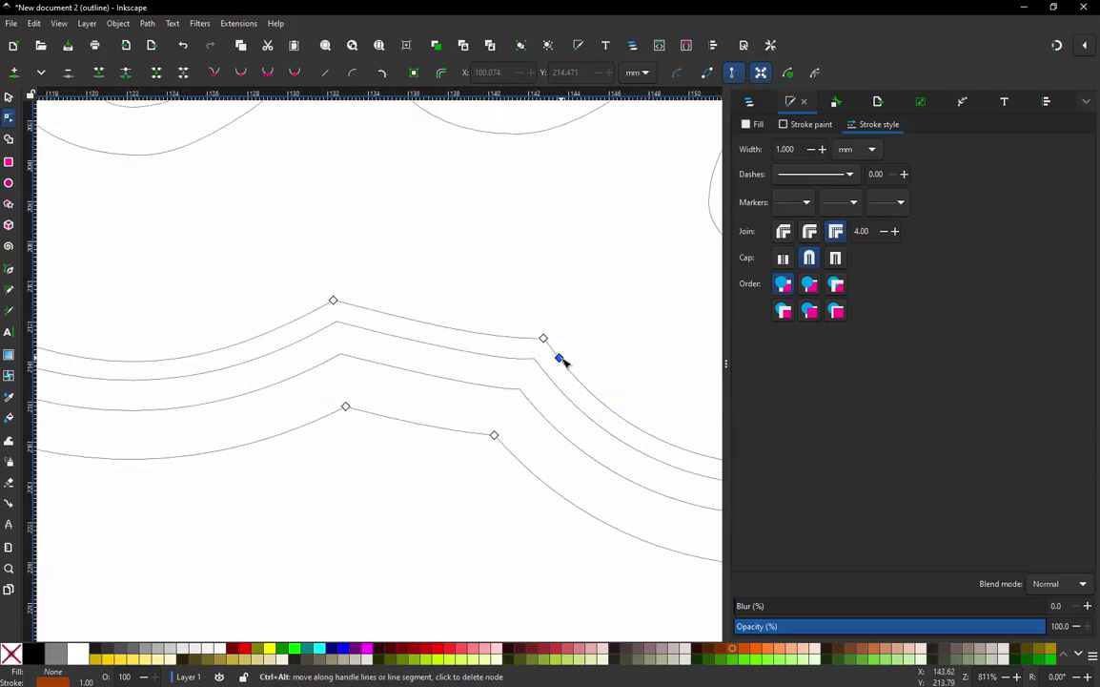
left_click(560, 358, "ctrl+alt")
scroll(363, 274, "down", 2)
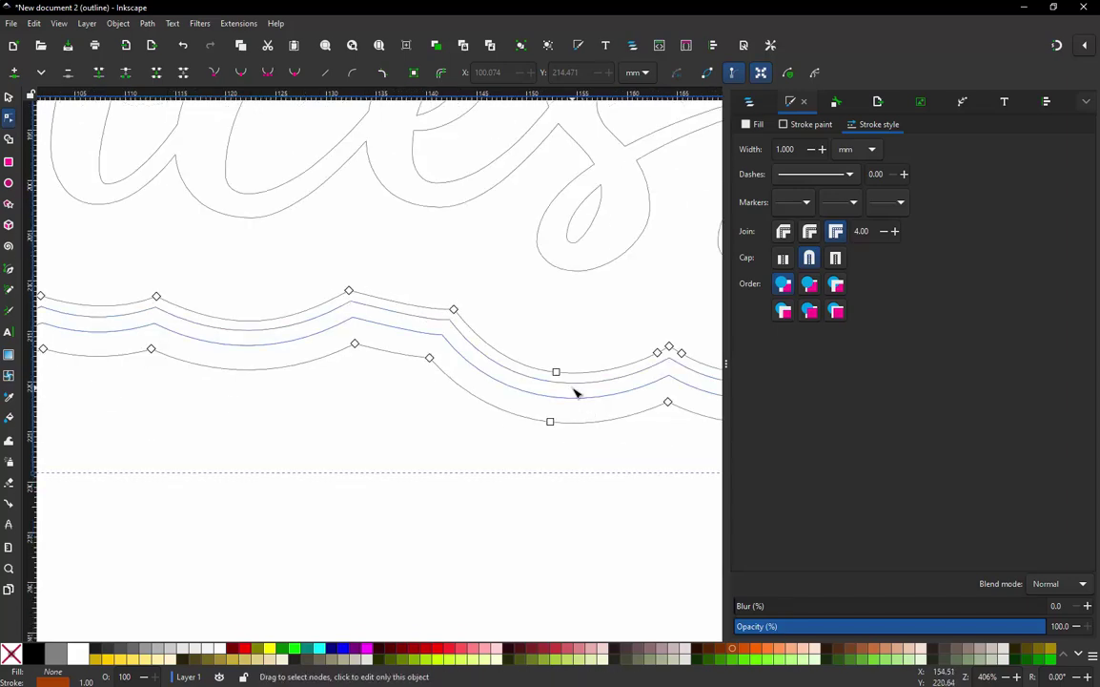
scroll(687, 370, "up", 3)
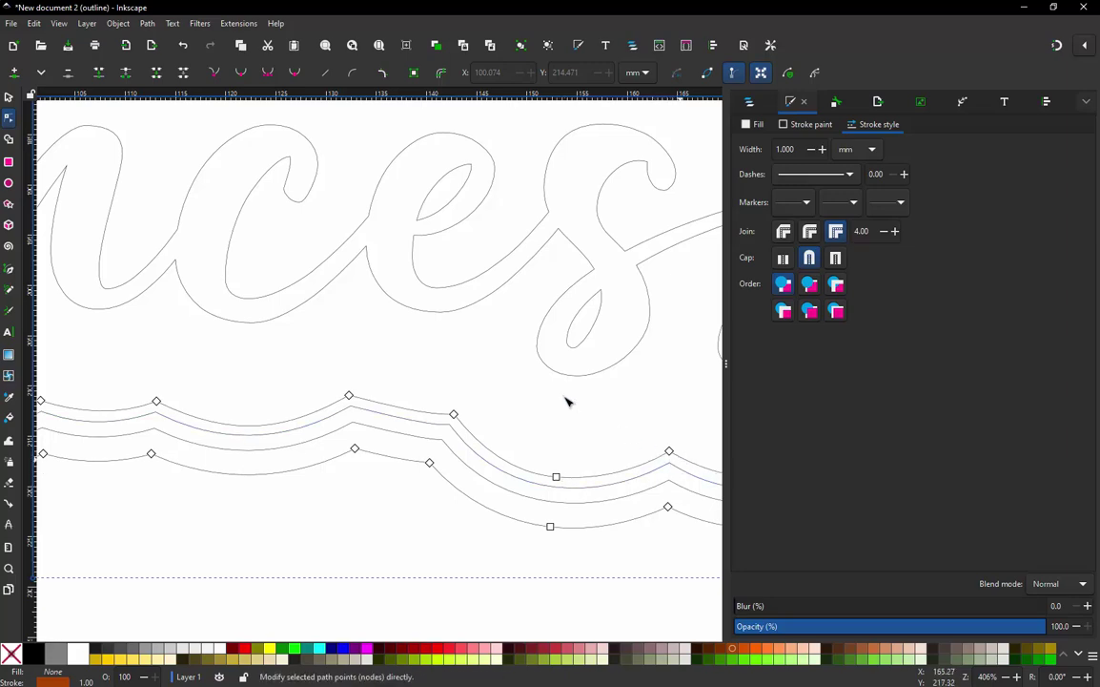
Delete the two extra inner-rail nodes flanking the corner to the lower right of the last s
scroll(386, 340, "down", 2)
scroll(685, 345, "up", 1)
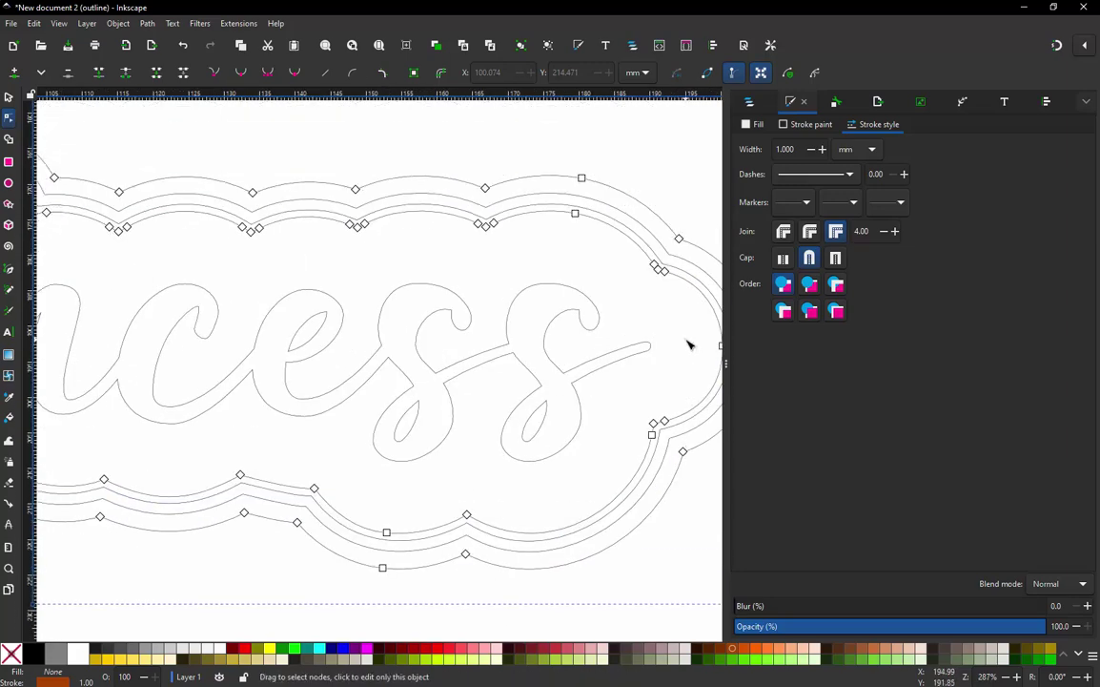
scroll(668, 435, "up", 2)
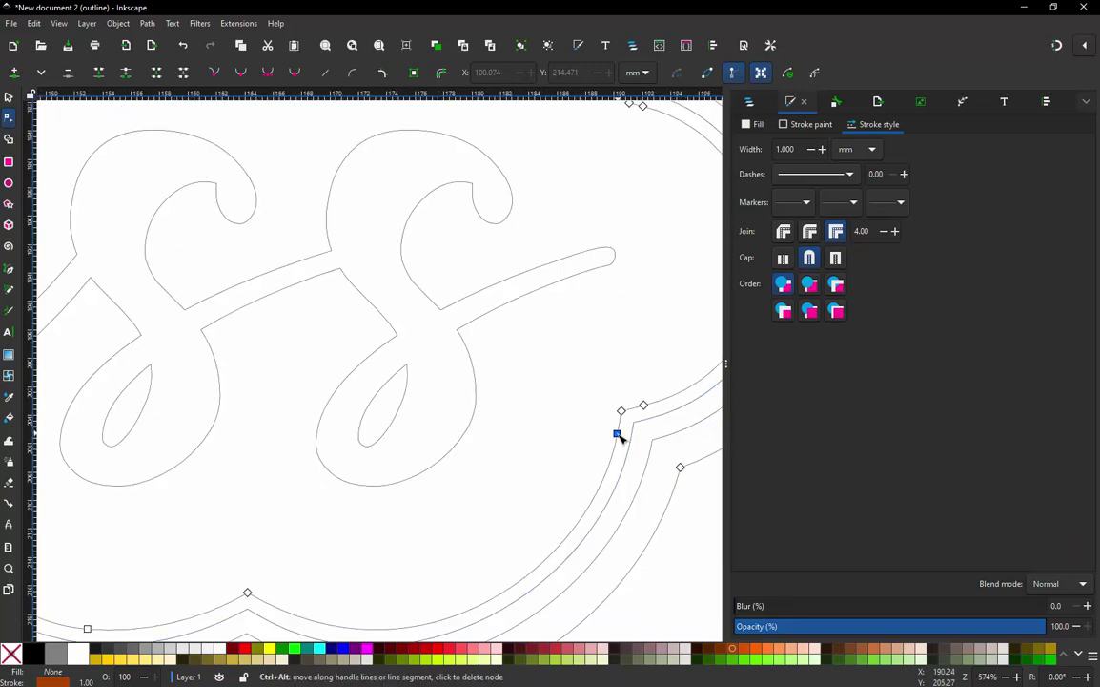
left_click(617, 434, "ctrl+alt")
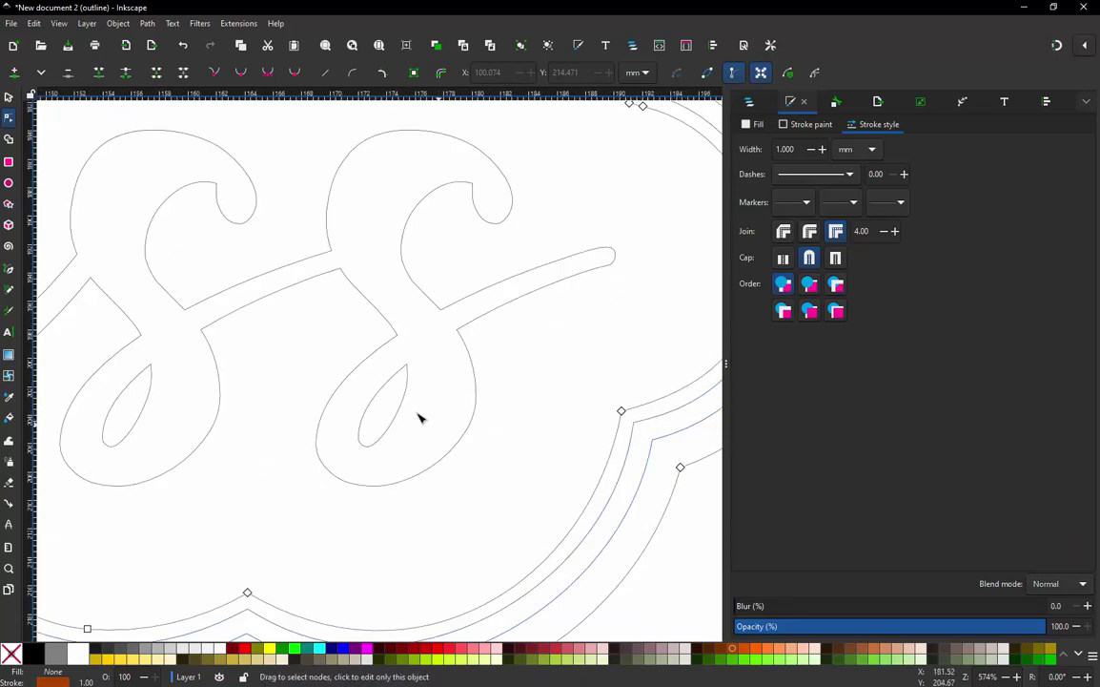
scroll(429, 423, "down", 2)
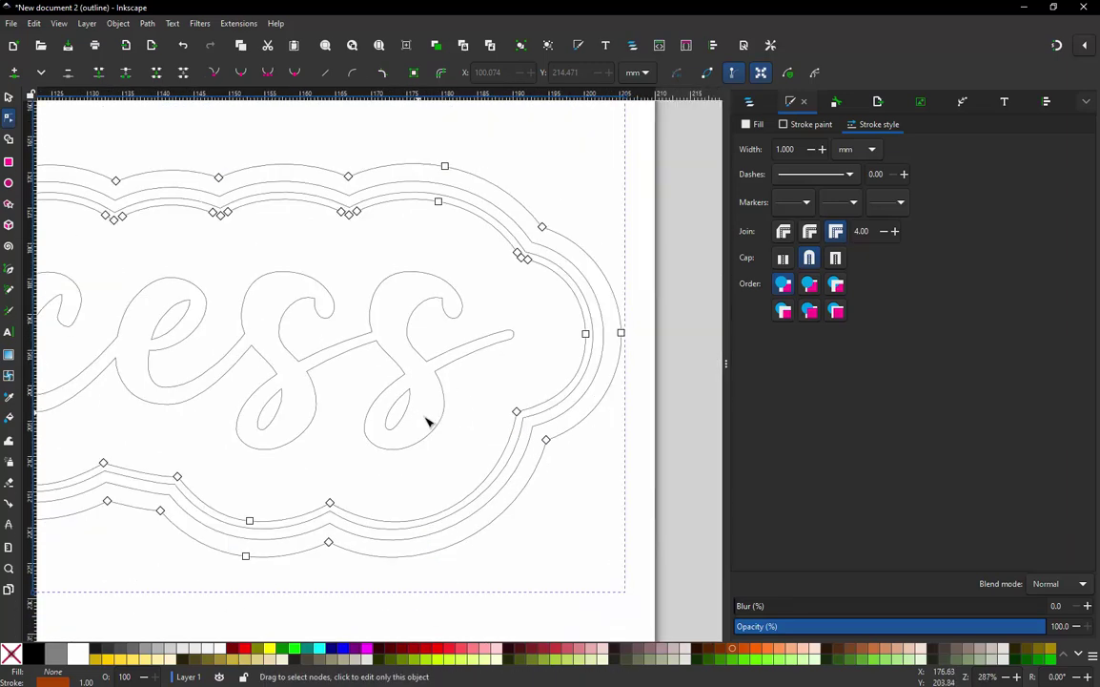
left_click(450, 510)
left_click(464, 542)
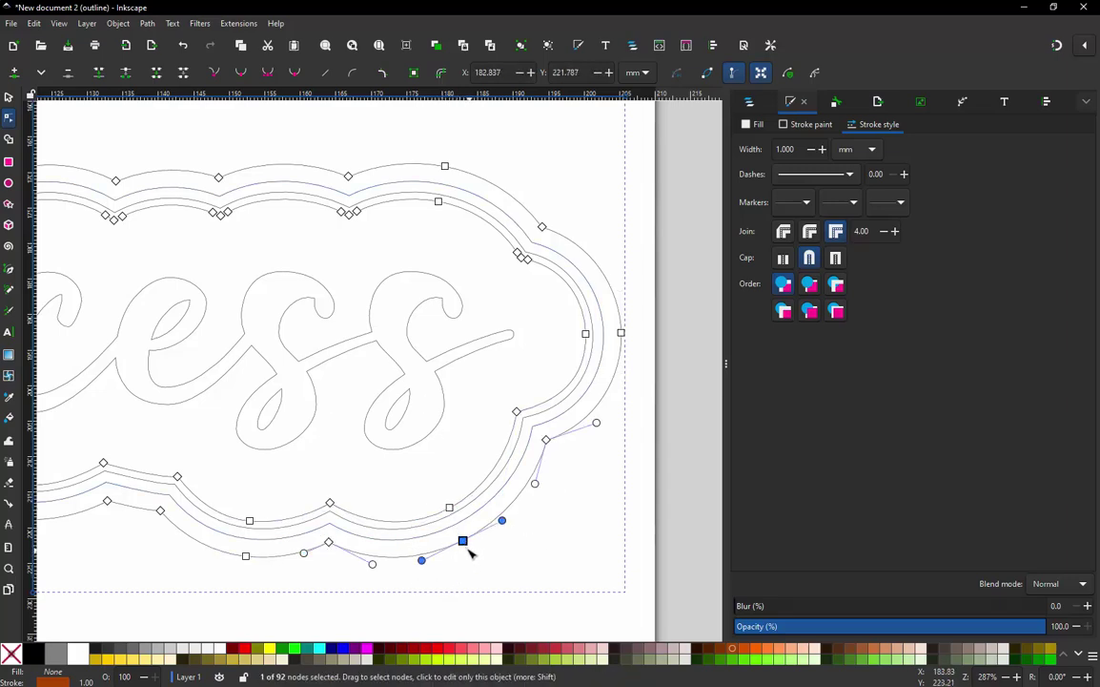
left_click(451, 510)
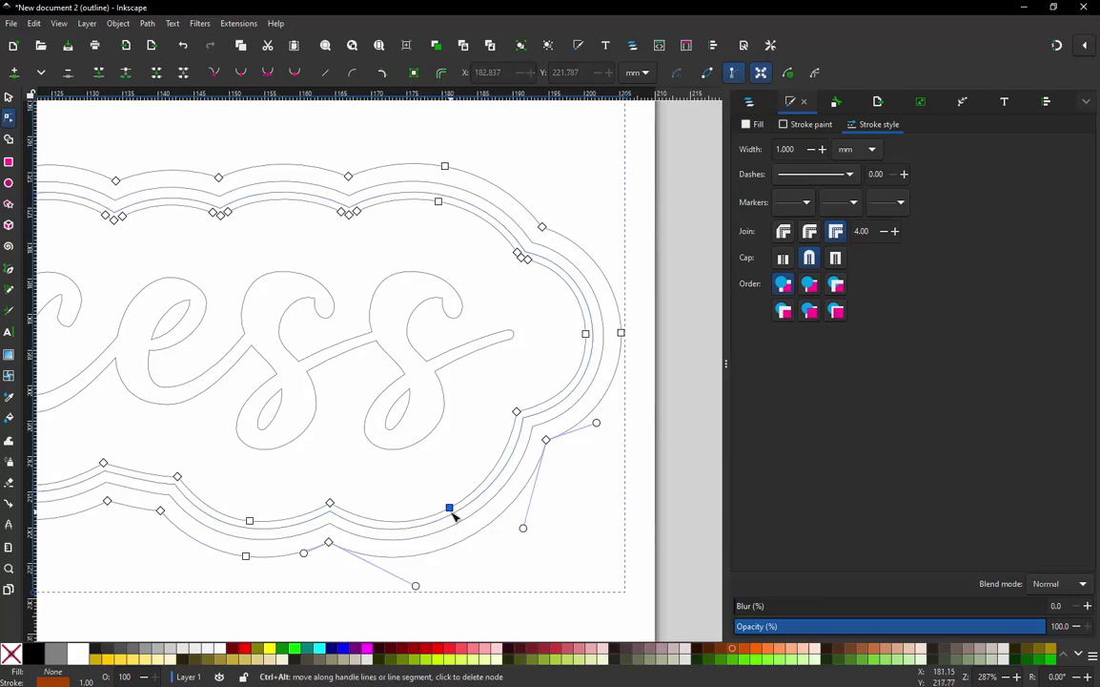
Delete the paired smooth nodes on the inner and outer rails at the border's far right end
left_click(586, 335)
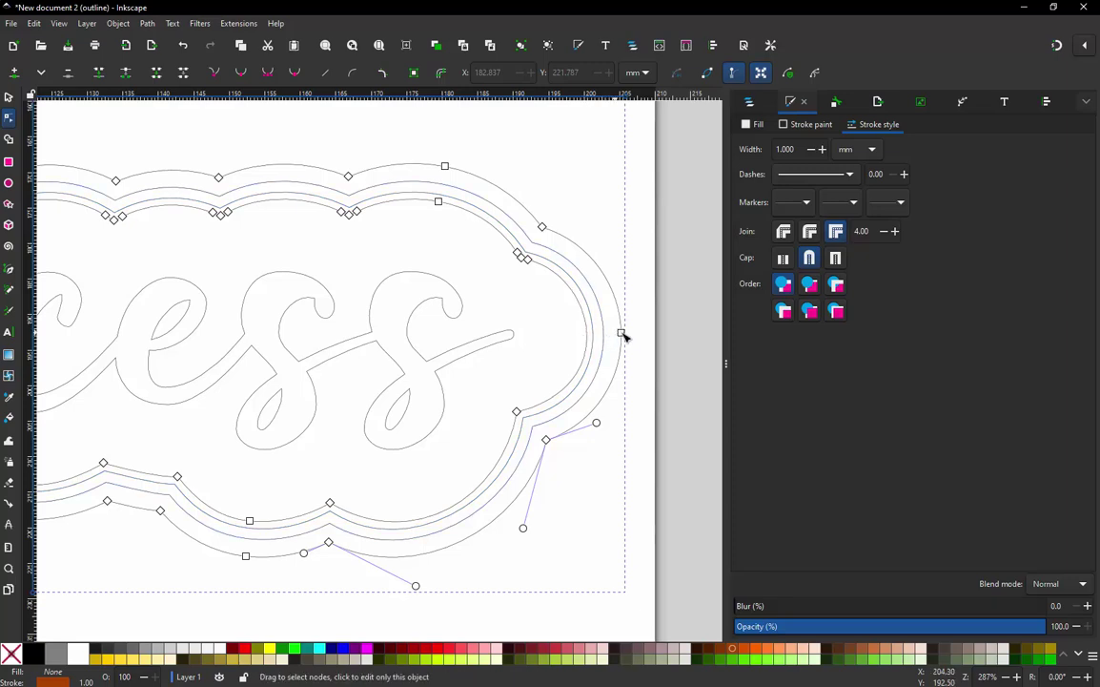
key("Delete")
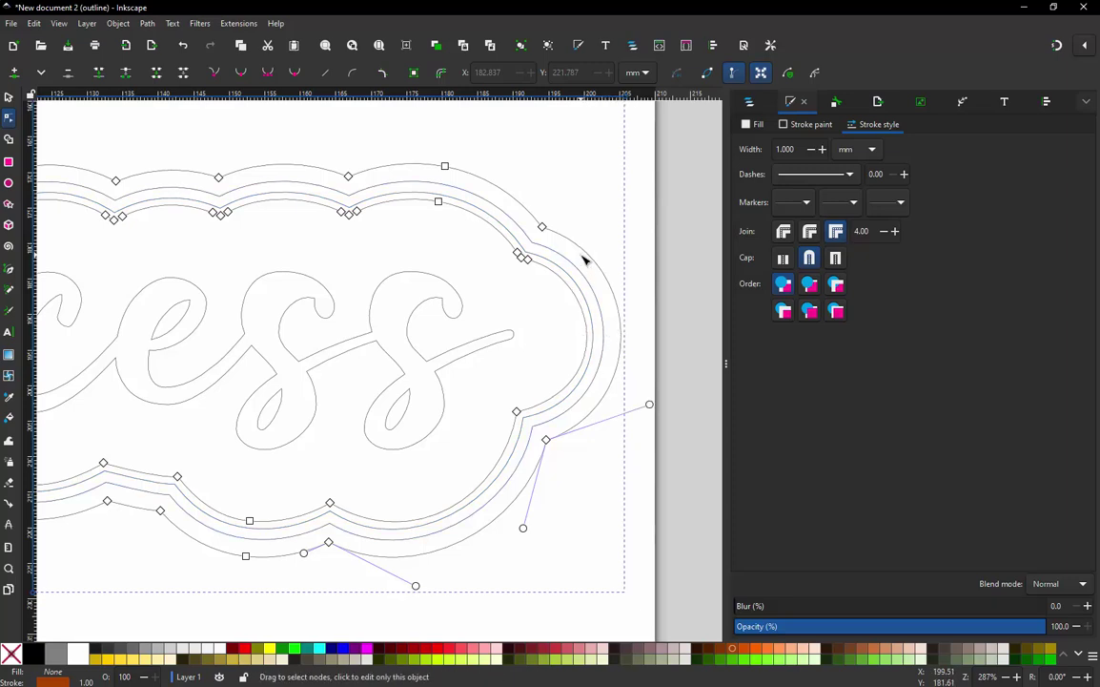
Delete the extra inner-rail nodes flanking the corner to the upper right of the last s and the smooth node above it on both rails
left_click(527, 259)
left_click_drag(527, 264, 522, 259)
left_click(444, 167)
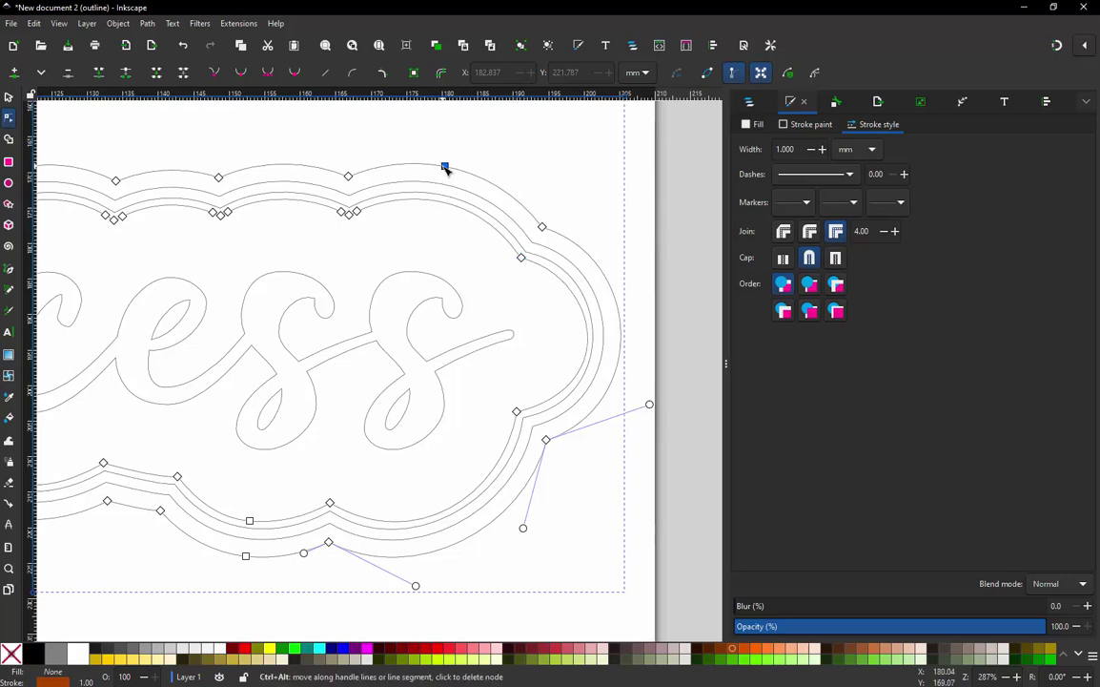
left_click(444, 167, "ctrl+alt")
Delete the extra inner-rail nodes flanking the three upper corners between c and e, e and s, and the two s letters
left_click(341, 212)
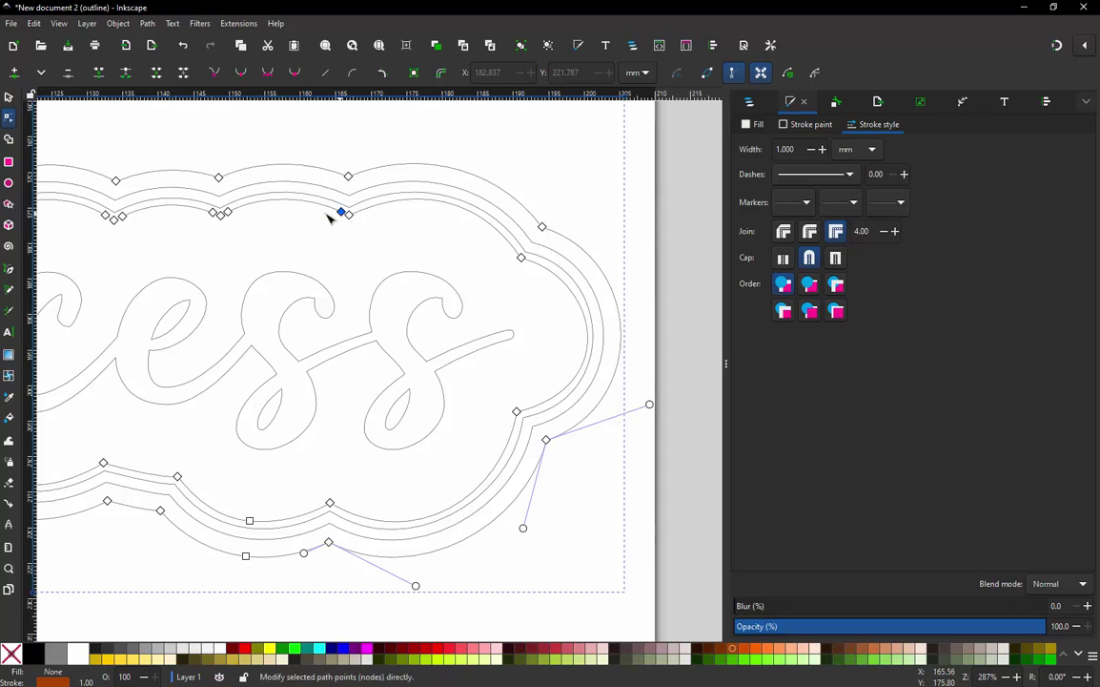
key("Delete")
left_click(227, 211)
key("Delete")
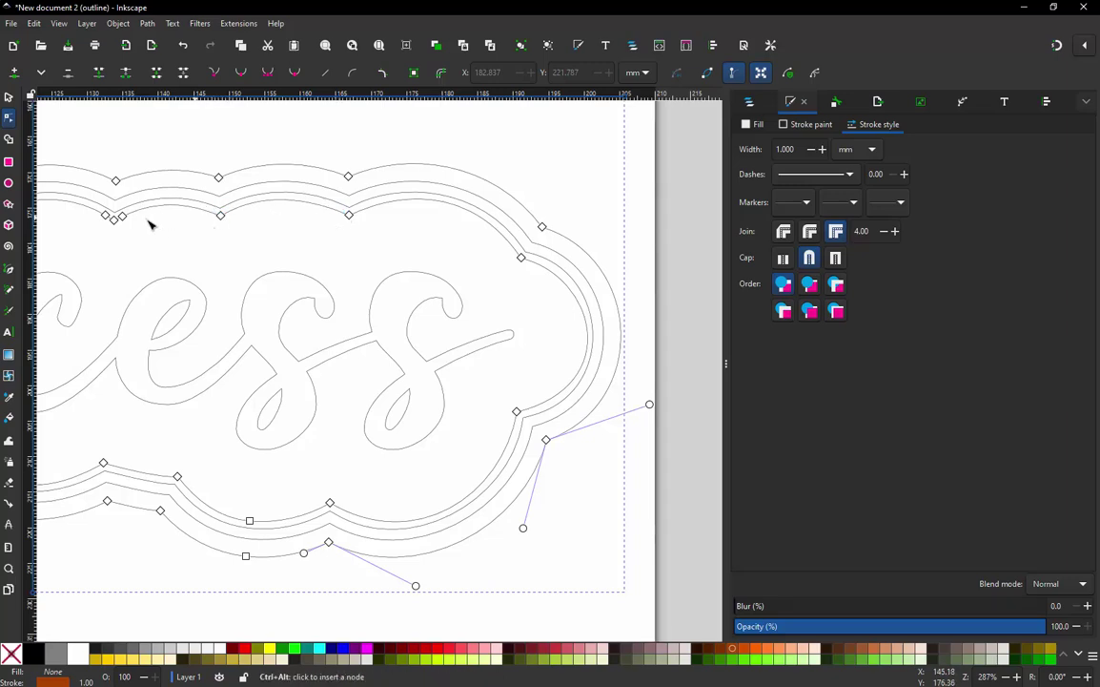
left_click(122, 216)
left_click(106, 218, "ctrl+alt")
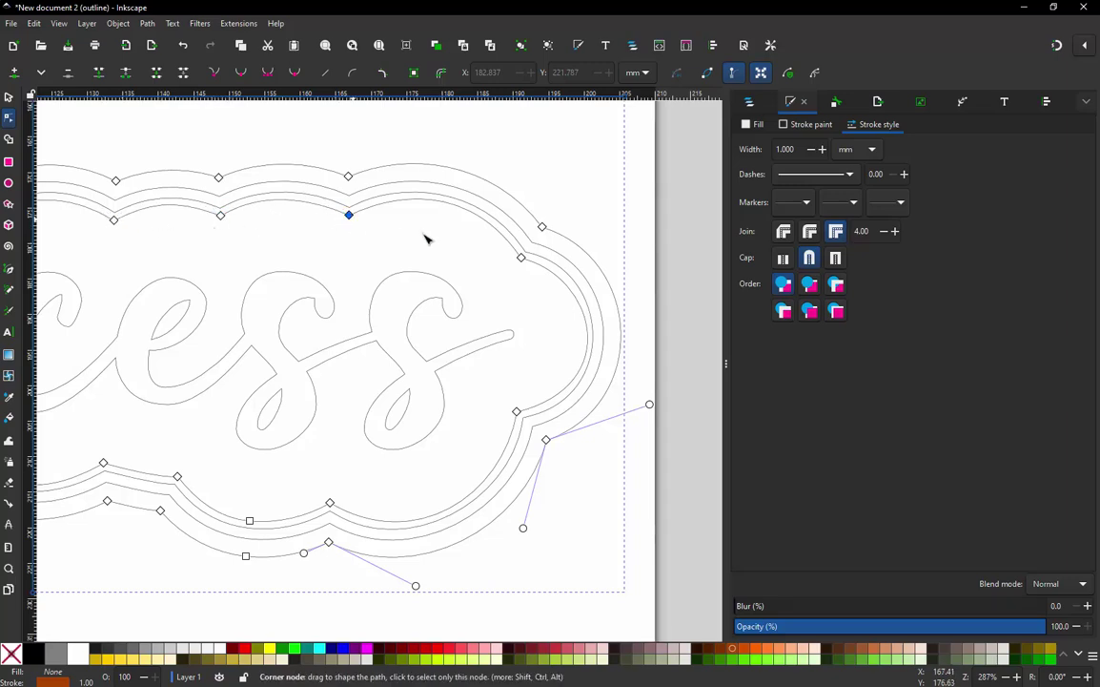
Delete the extra inner-rail nodes flanking the upper corner between the n and c and the corner to the right of the heart
scroll(483, 298, "down", 2)
scroll(167, 247, "up", 2)
scroll(237, 267, "up", 1)
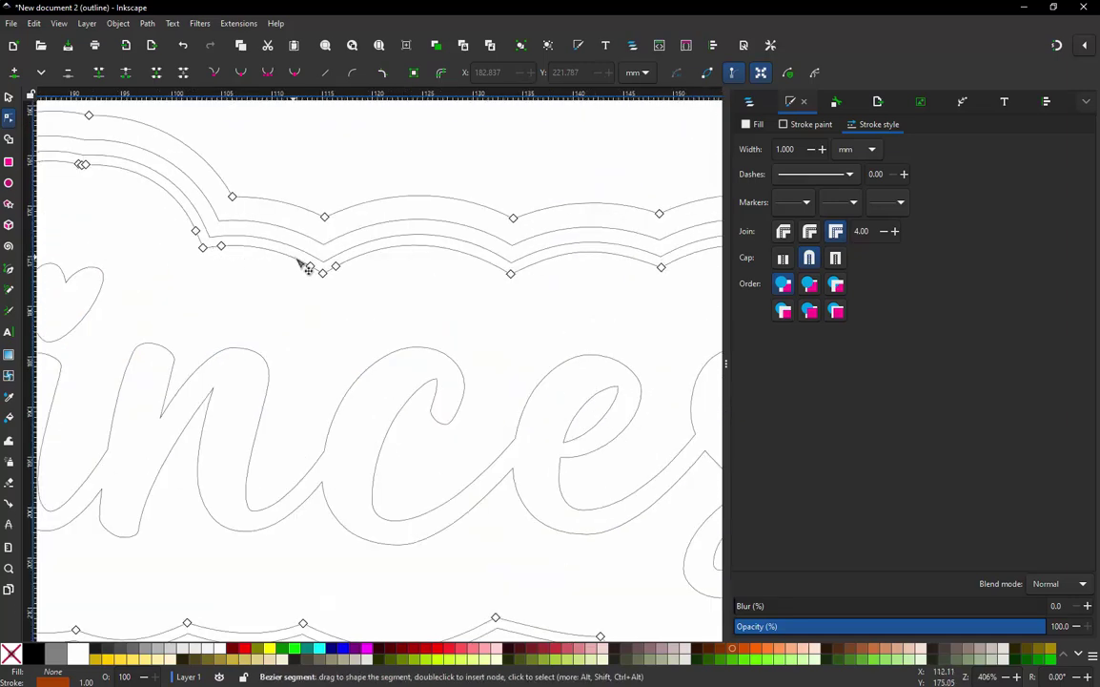
left_click(309, 267, "ctrl+alt")
left_click(335, 268, "ctrl+alt")
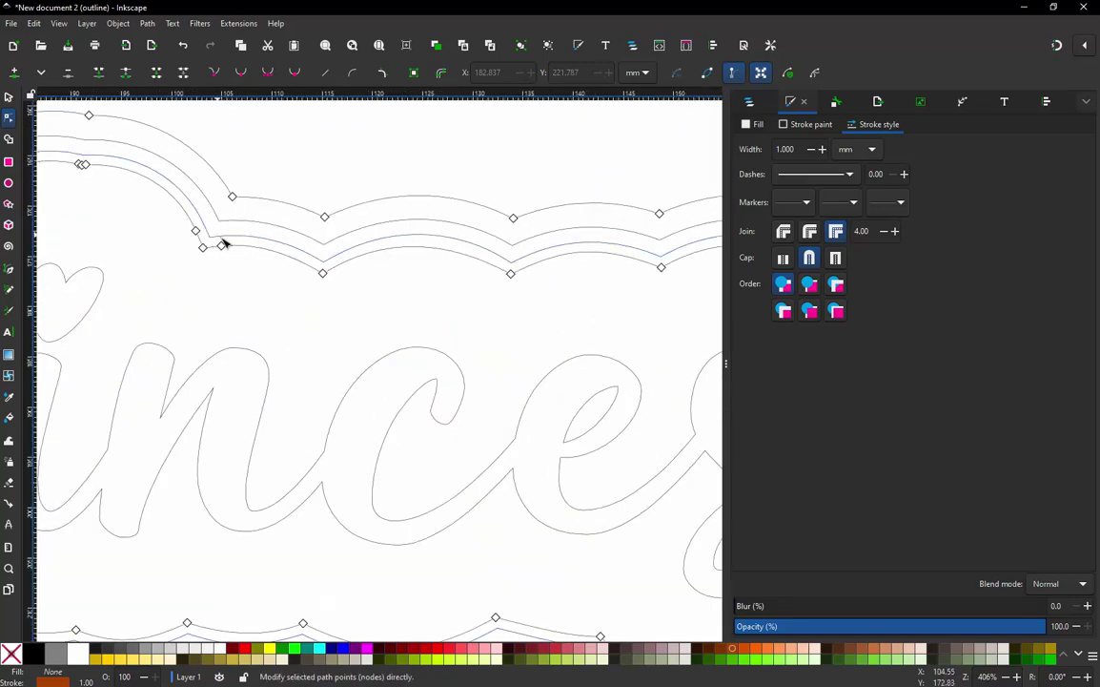
left_click(222, 246, "ctrl+alt")
left_click(195, 232, "ctrl+alt")
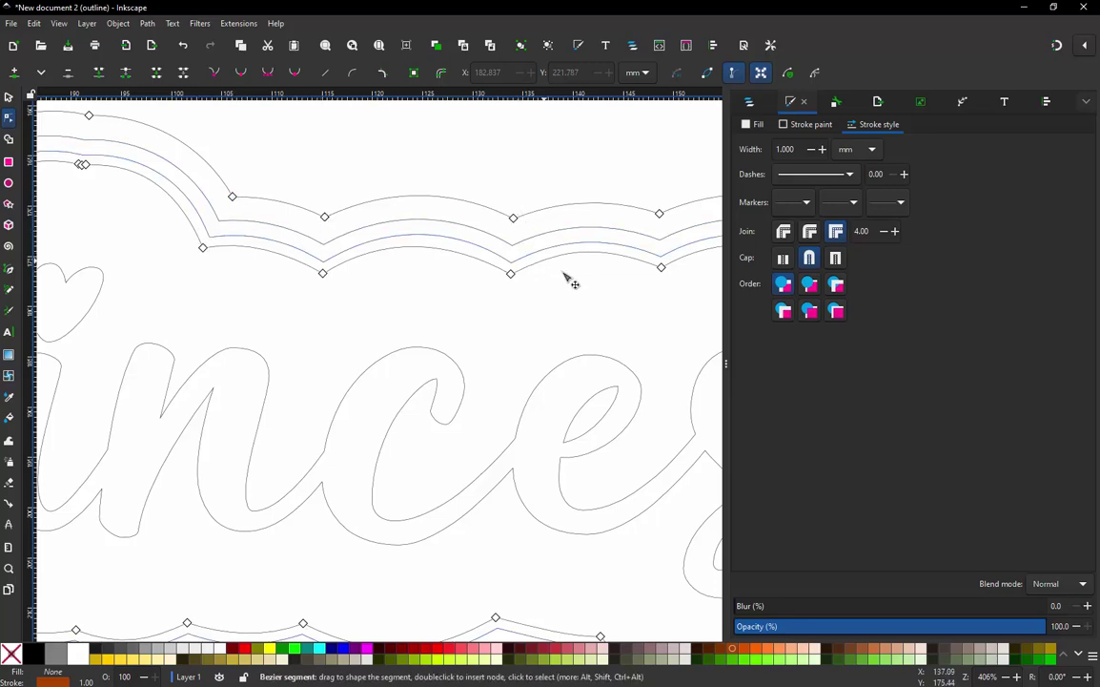
Delete the two extra inner-rail nodes flanking the shallow corner directly above the heart
scroll(393, 238, "down", 2)
scroll(310, 236, "up", 3)
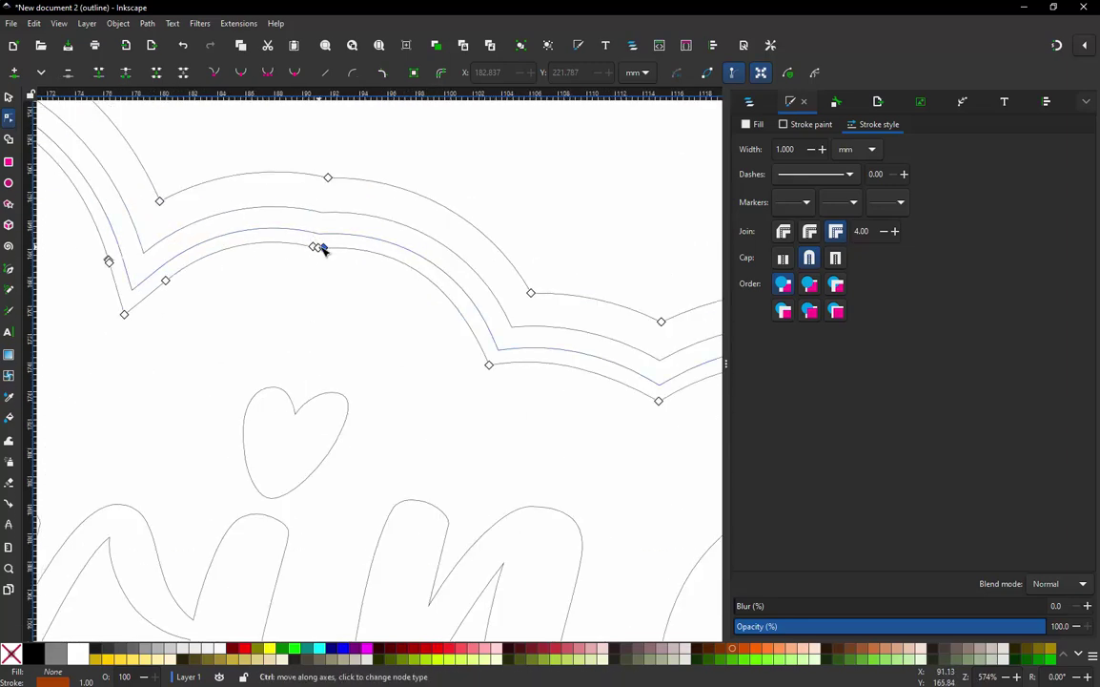
scroll(319, 243, "up", 1)
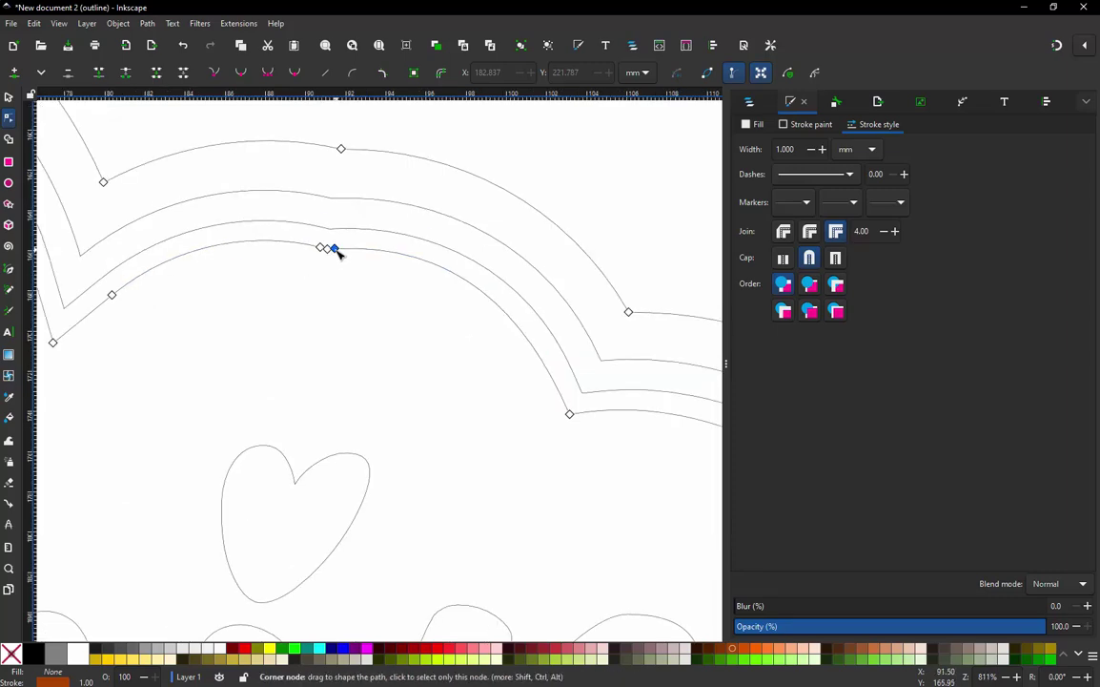
left_click(333, 248, "ctrl+alt")
left_click(321, 248, "ctrl+alt")
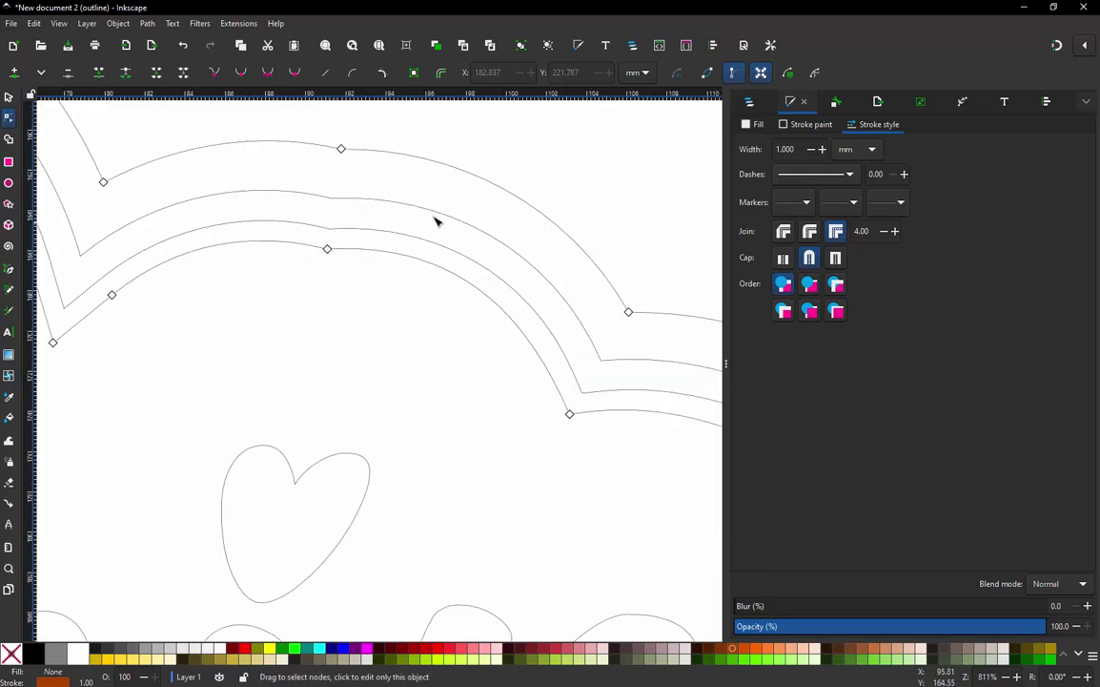
Delete the two extra inner-rail nodes flanking the deep corner between the P's arch and the heart's arch
scroll(435, 221, "down", 2)
left_click(274, 253, "ctrl+alt")
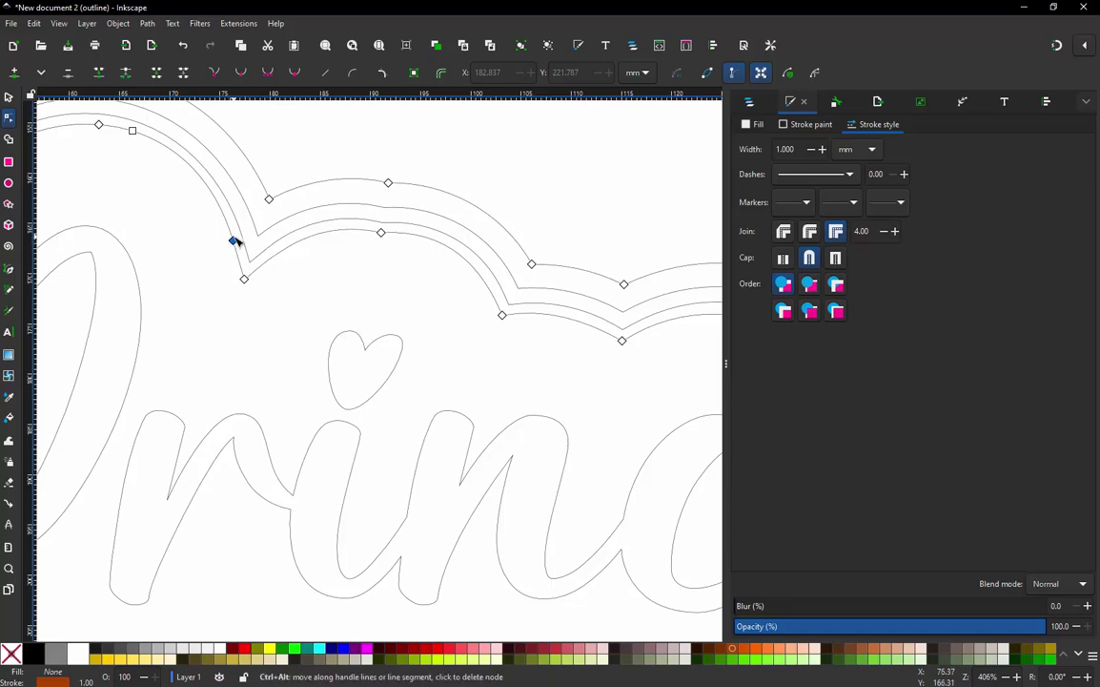
left_click(234, 241, "ctrl+alt")
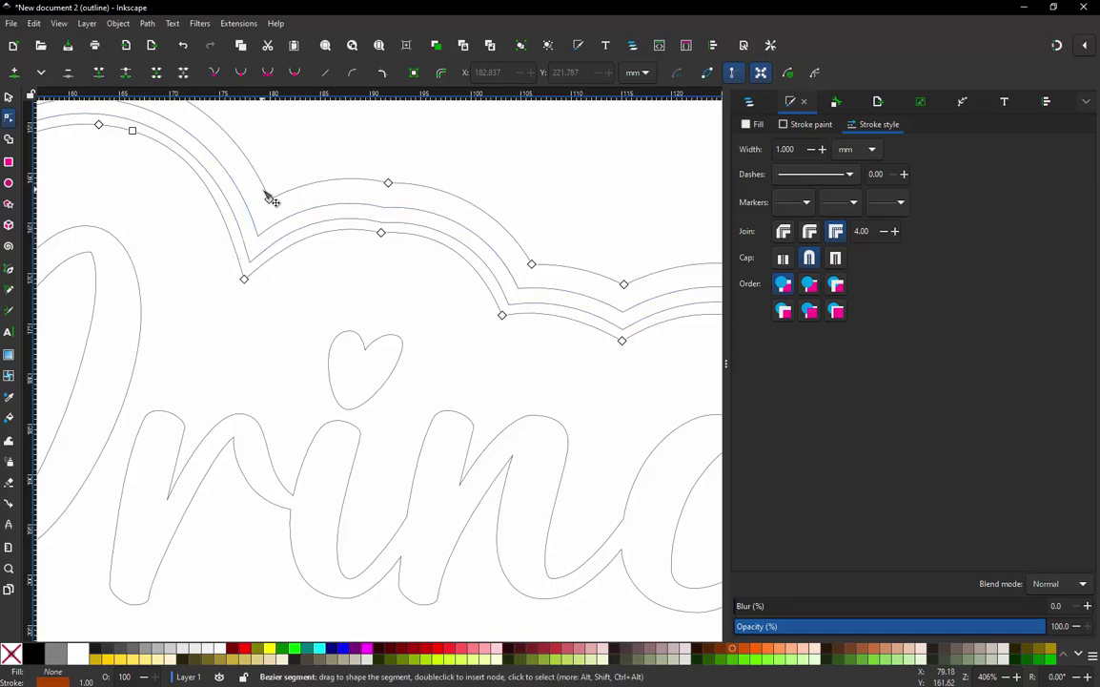
scroll(387, 287, "down", 2)
scroll(298, 245, "up", 1)
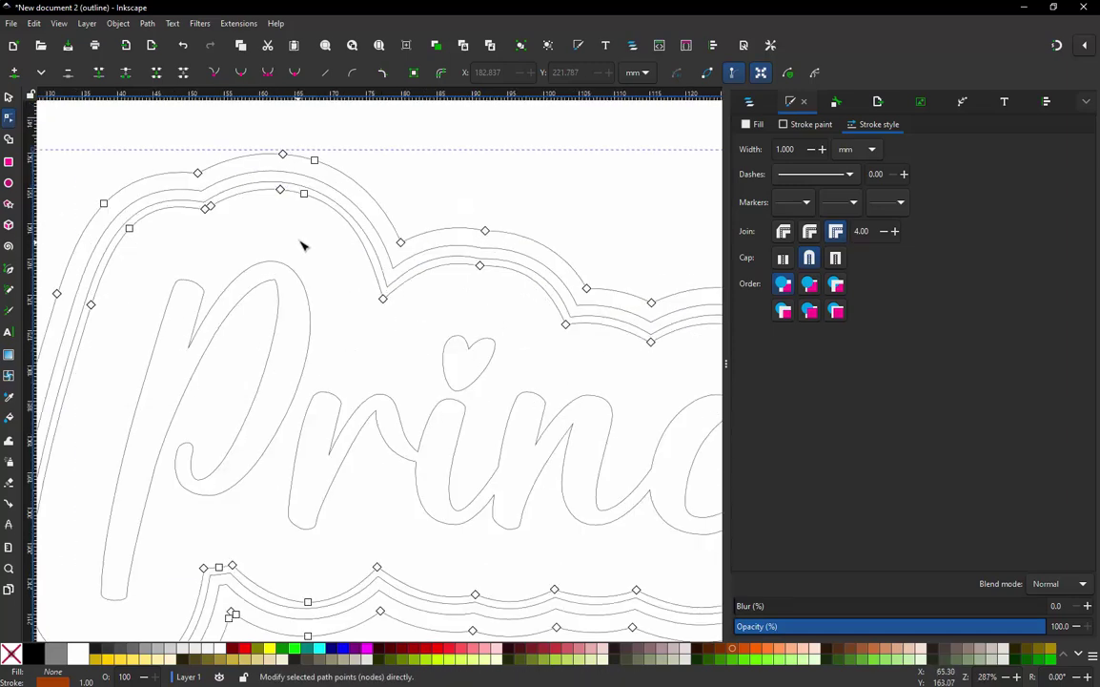
left_click(382, 299)
left_click(443, 262)
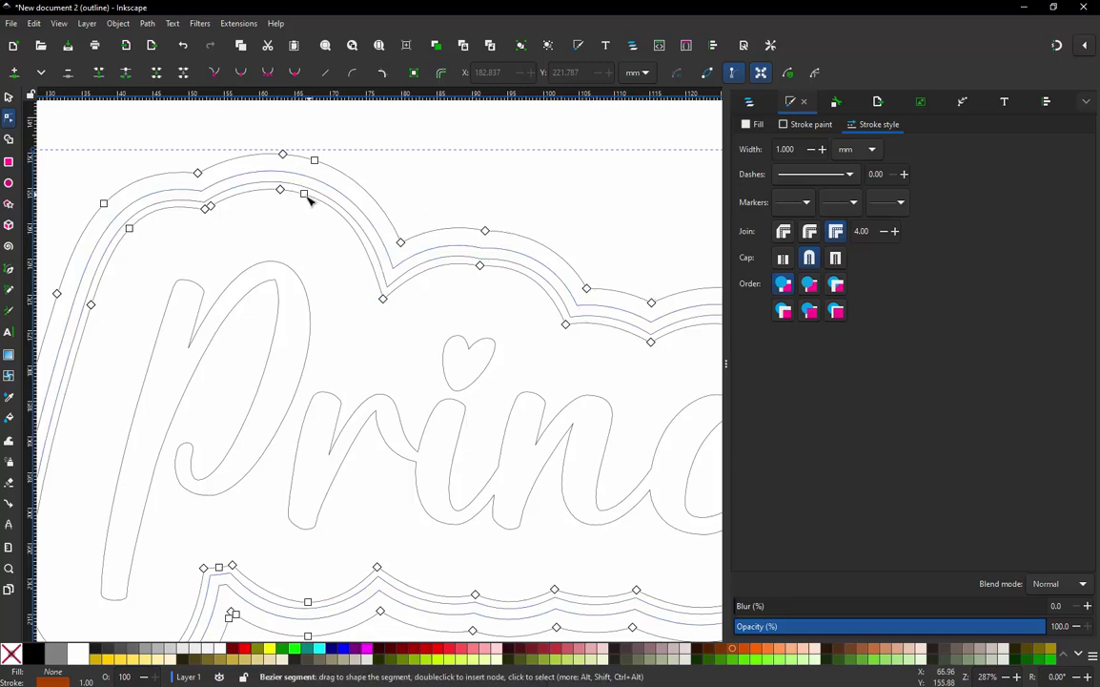
Delete the smooth node just past the crest of the P's arch on both the outer and inner rails
scroll(246, 146, "up", 1)
scroll(246, 146, "up", 1)
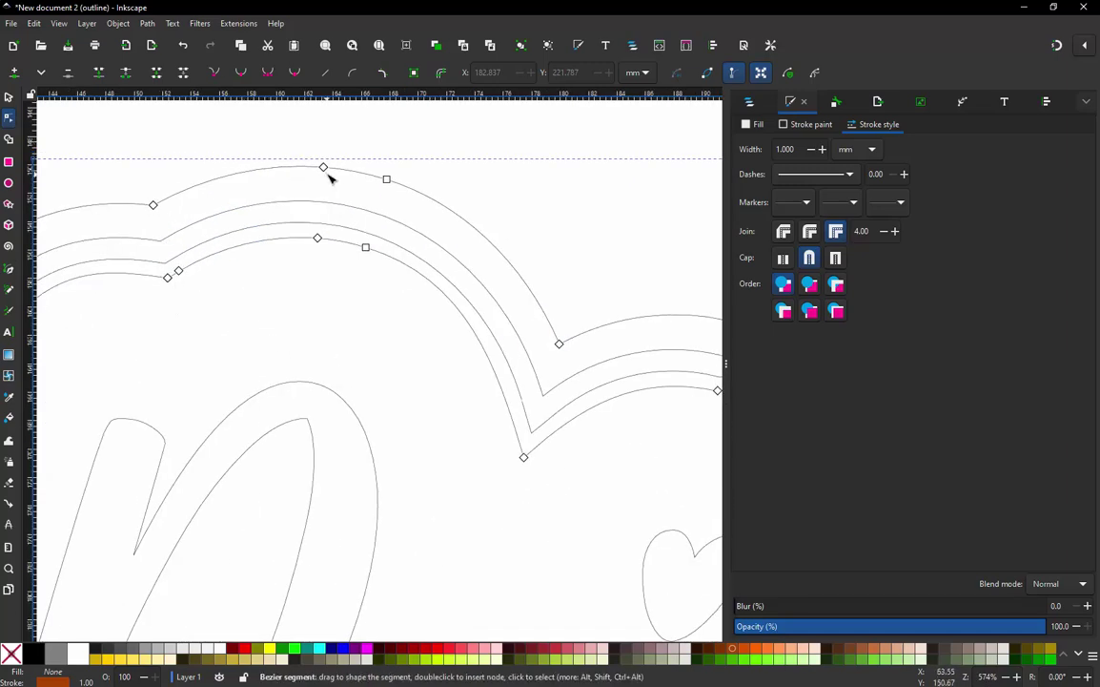
scroll(327, 175, "up", 1)
left_click(411, 182)
left_click(411, 182, "ctrl+alt")
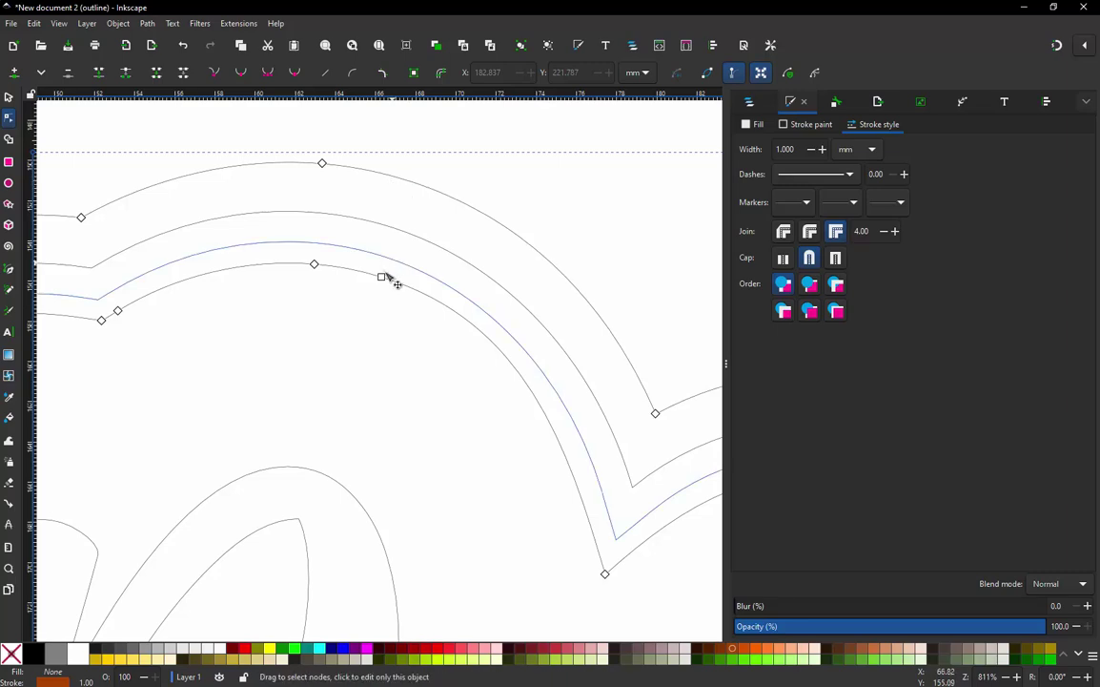
left_click(380, 277, "ctrl+alt")
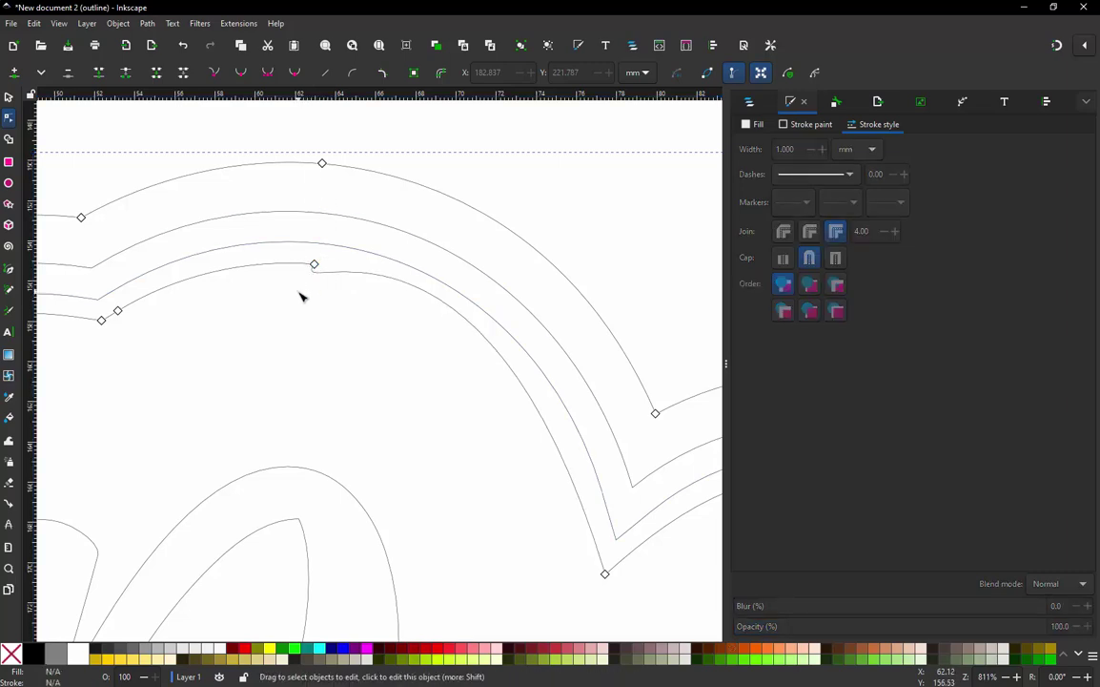
key("Escape")
key("ctrl+z")
left_click(313, 265)
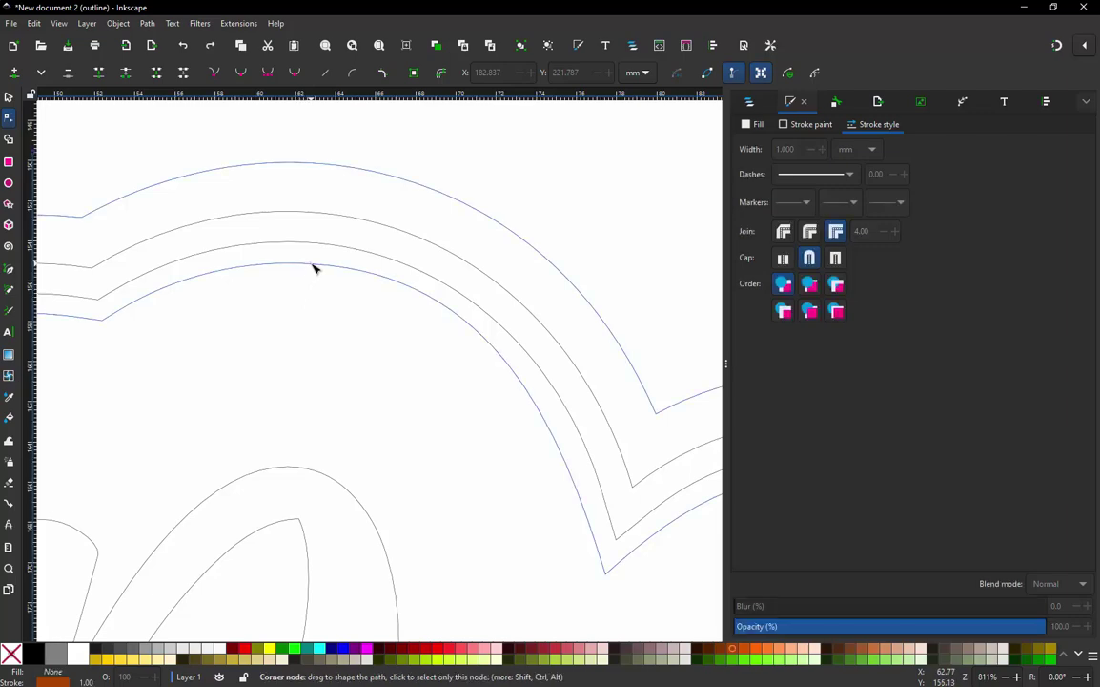
key("ctrl+shift+z")
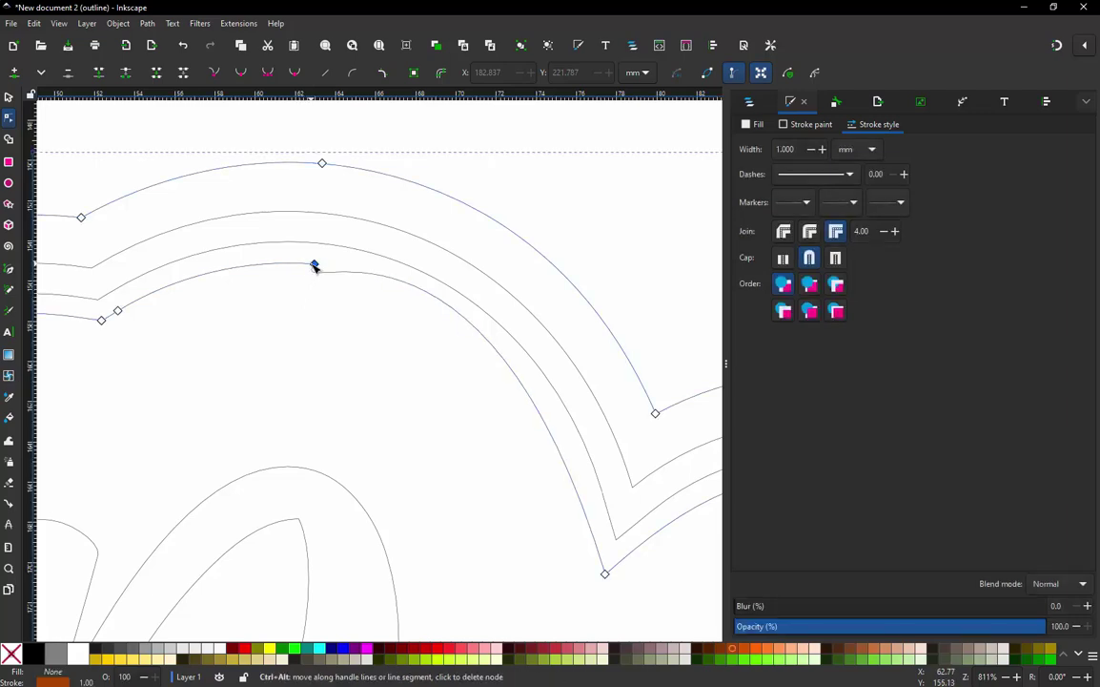
Delete the inner rail's corner node at the crest of the P's arch and reshape the curve parallel to the neighbouring outlines
left_click(314, 265, "ctrl+alt")
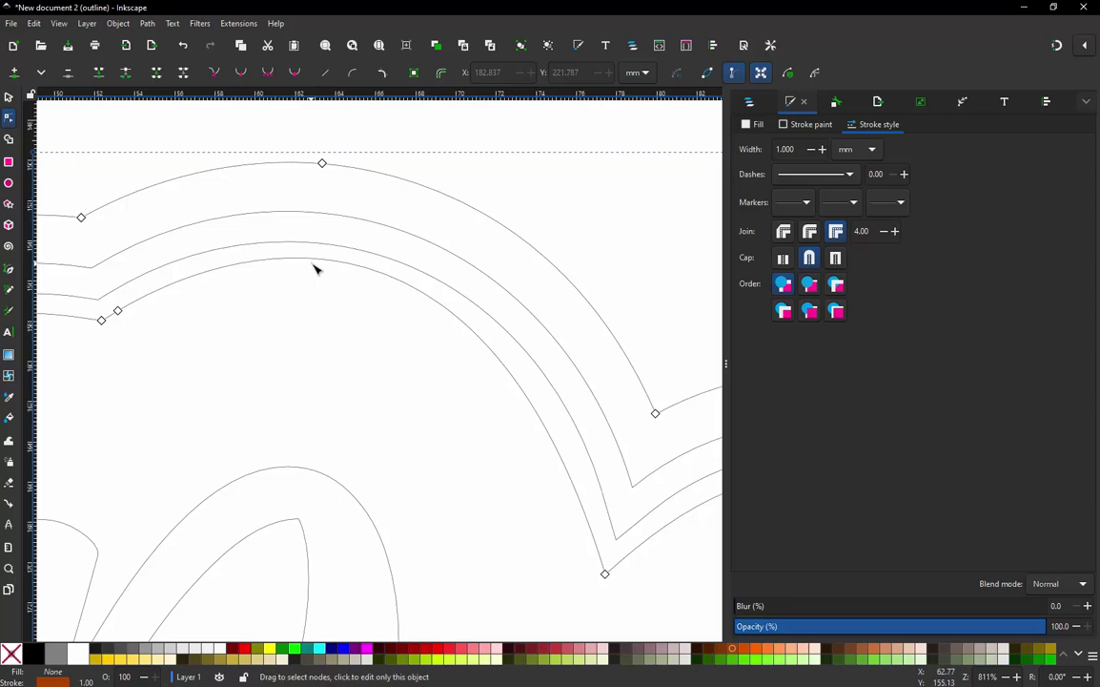
left_click(341, 264)
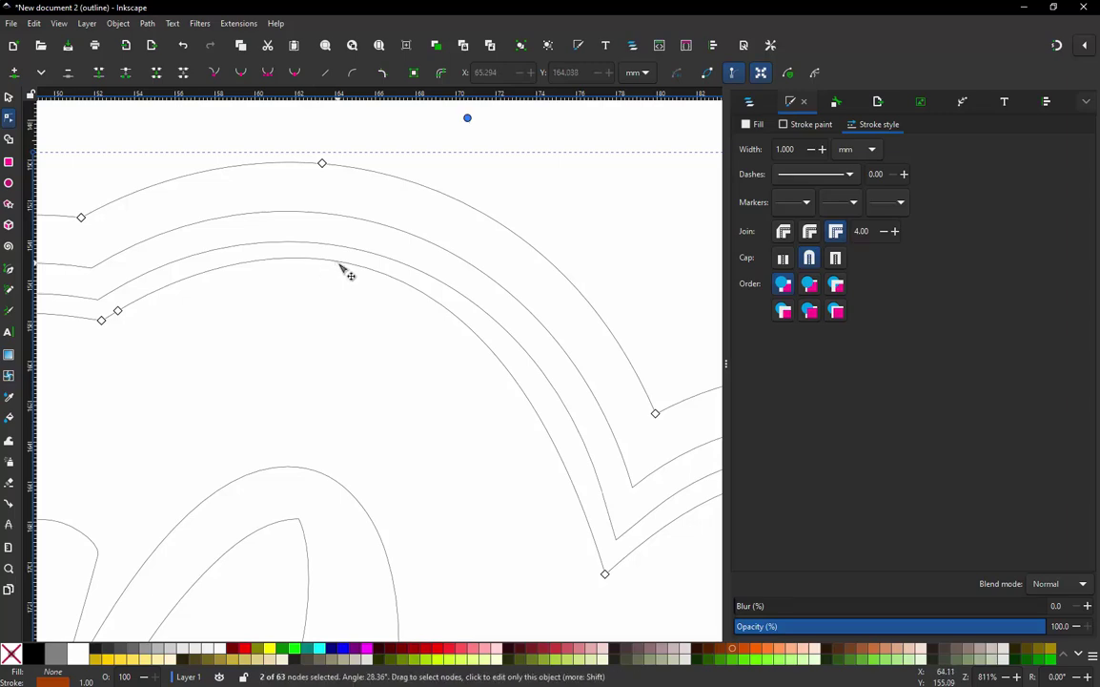
left_click_drag(349, 272, 341, 268)
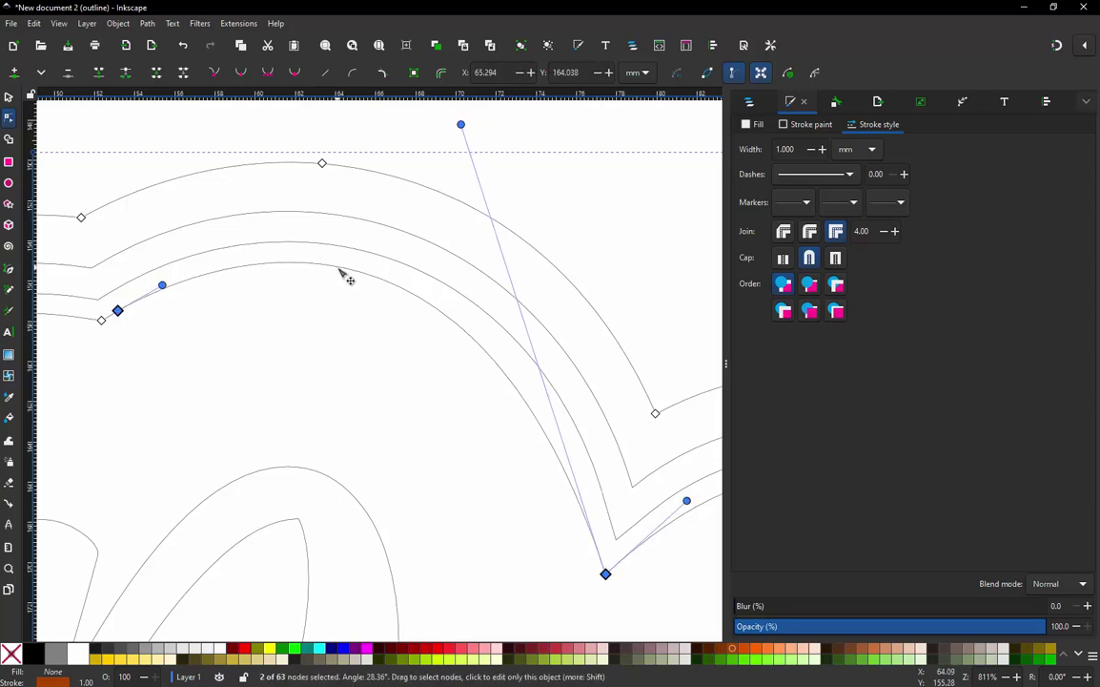
Delete the extra inner-rail node beside the corner at the left foot of the P's arch and the outer-rail node at its crest
key("ctrl+alt")
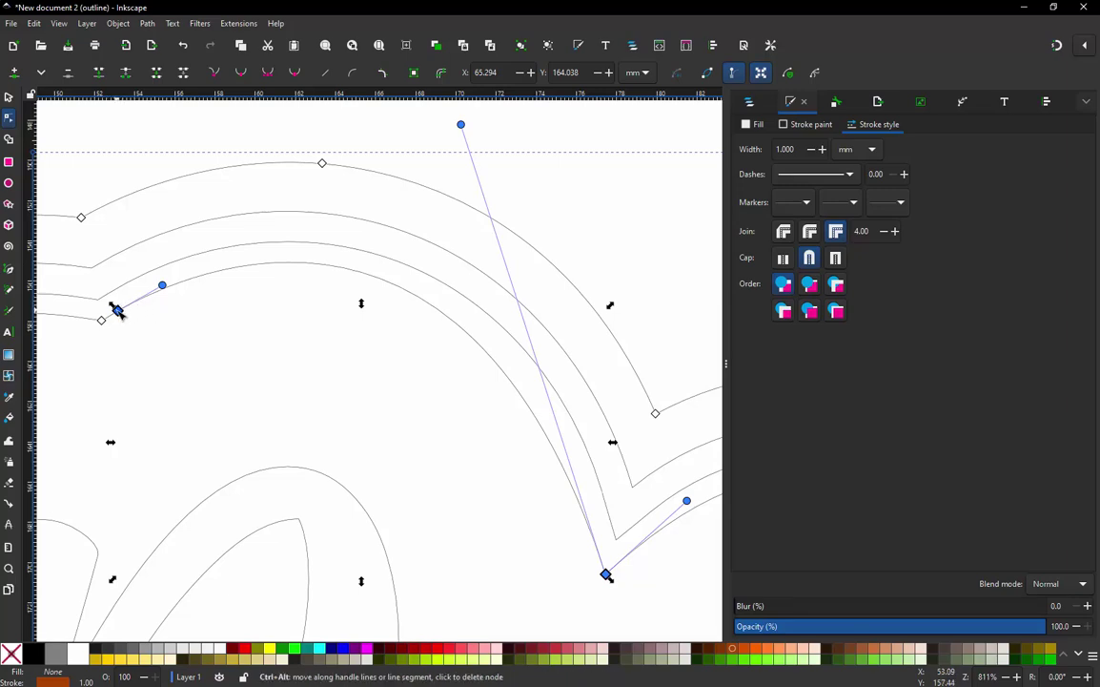
left_click(117, 310, "ctrl+alt")
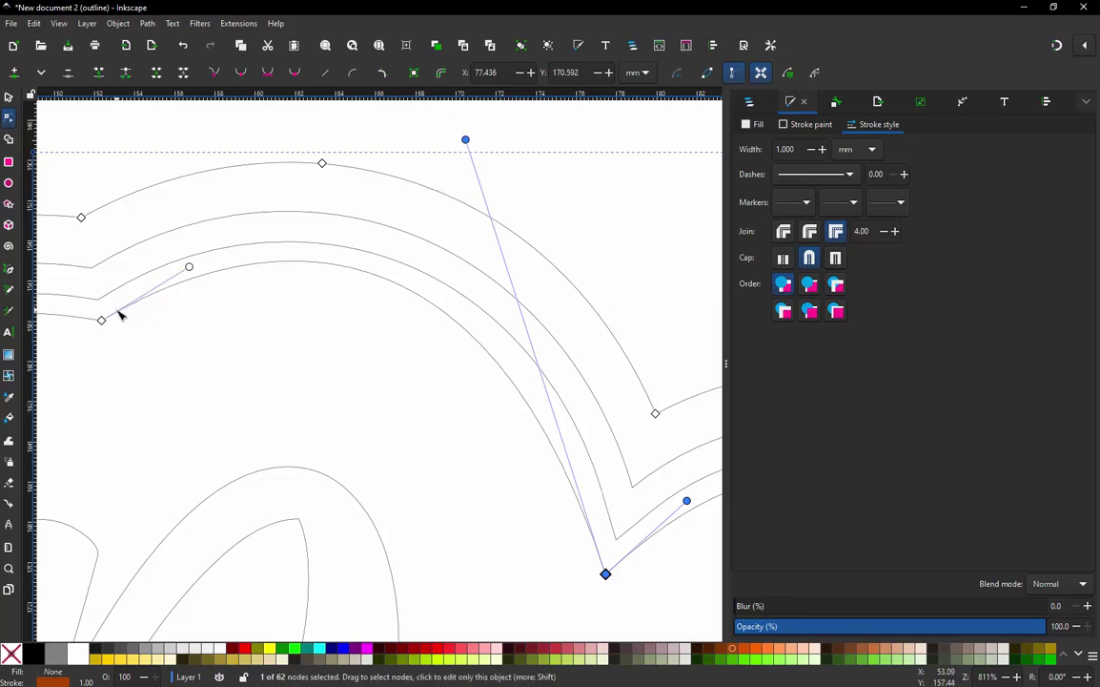
left_click(323, 164, "ctrl+alt")
scroll(390, 275, "down", 2)
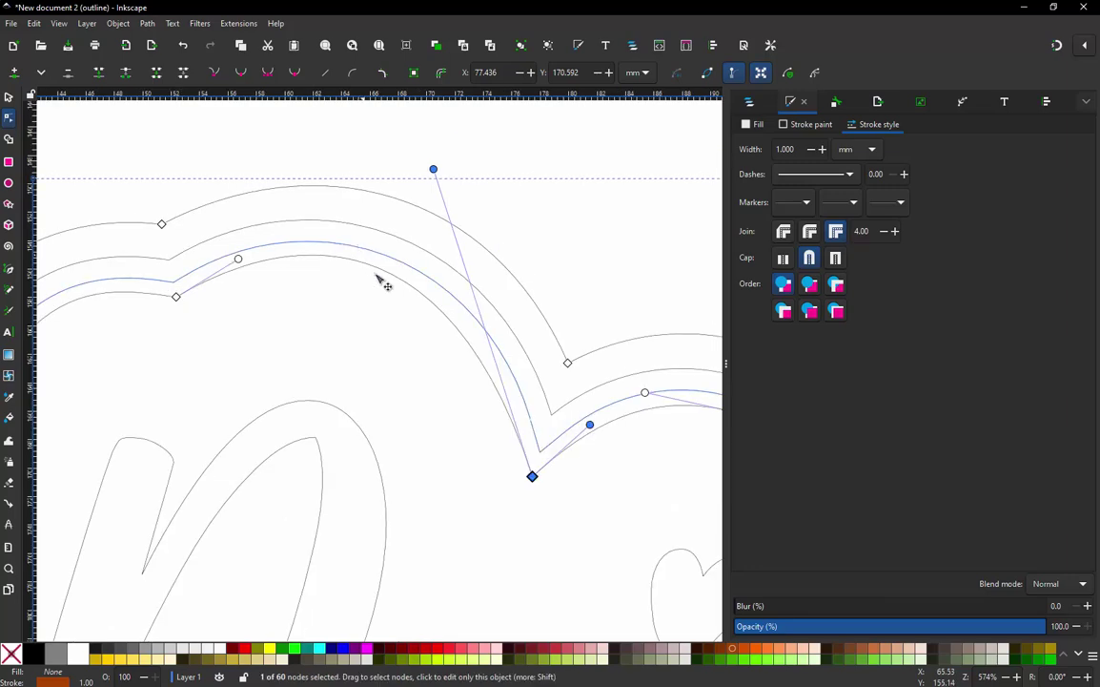
scroll(209, 276, "up", 1)
left_click(245, 198)
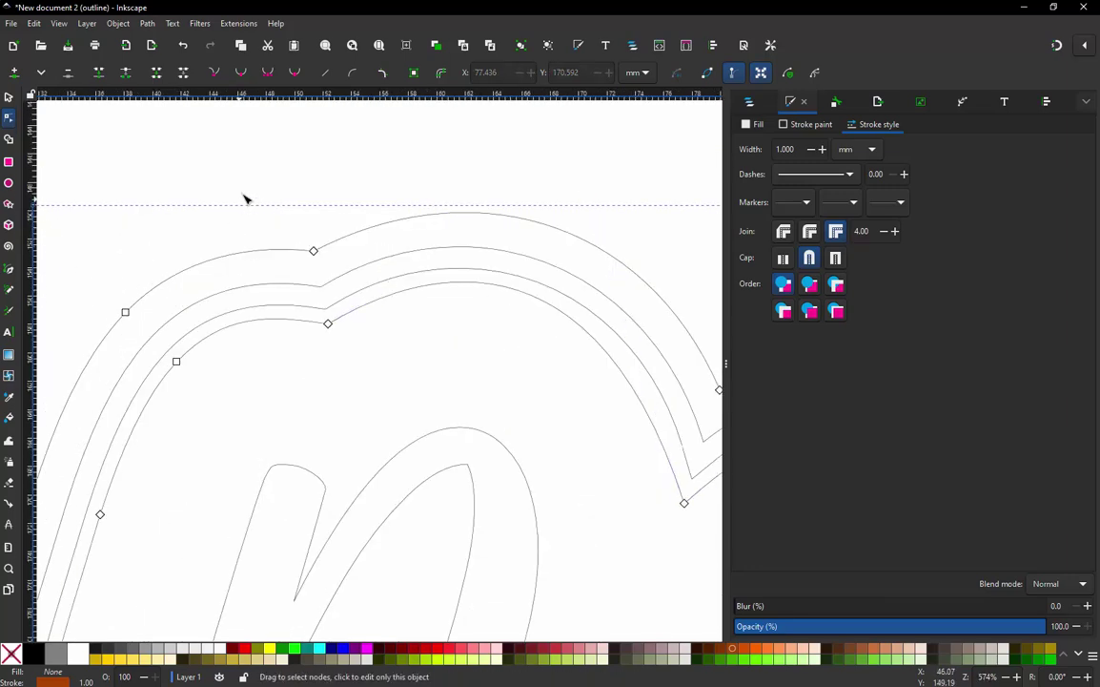
Examine the node pairs on both border rails around the P, at the lower corner beside it and along to the last s
scroll(283, 188, "down", 4)
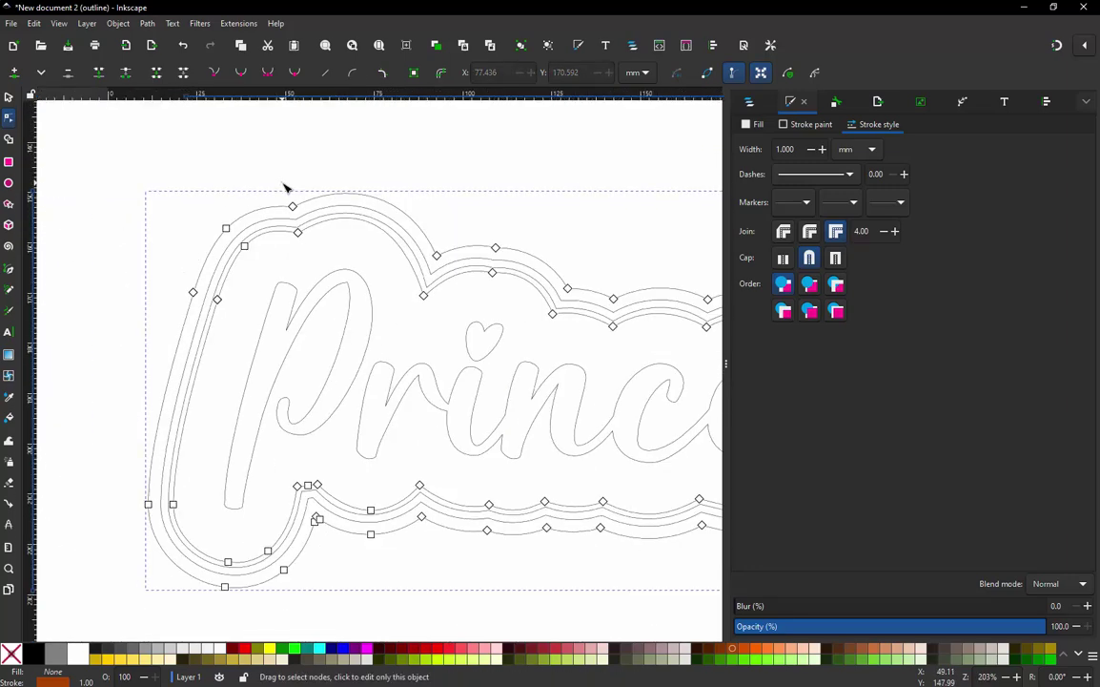
scroll(283, 189, "down", 2)
scroll(388, 295, "up", 2)
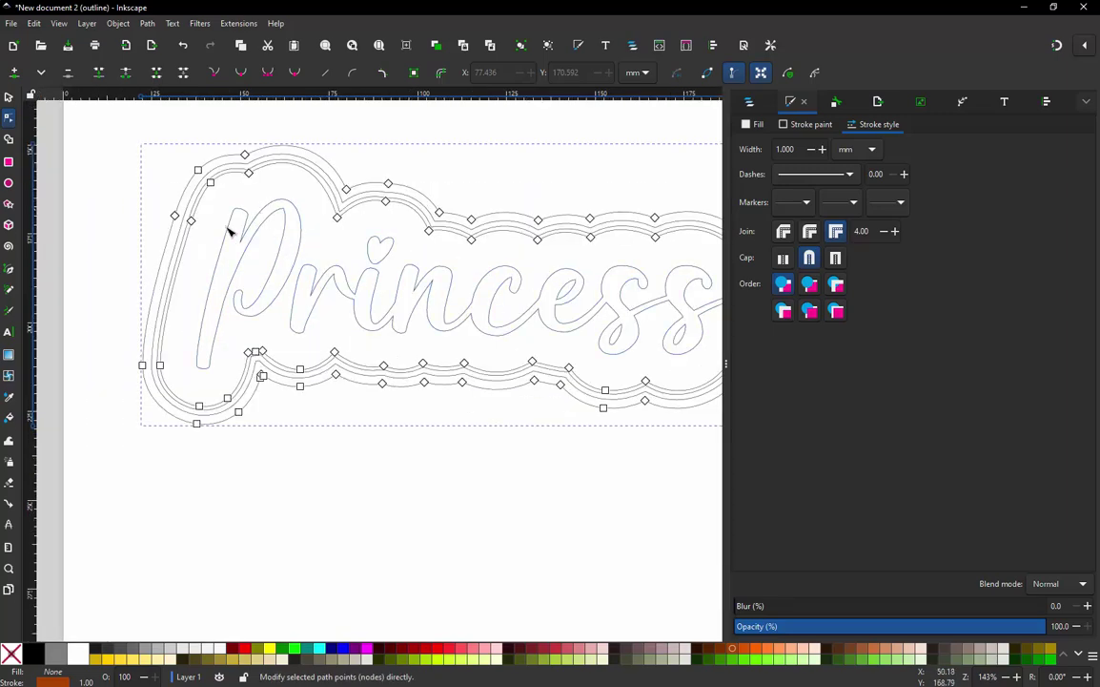
scroll(170, 162, "up", 2)
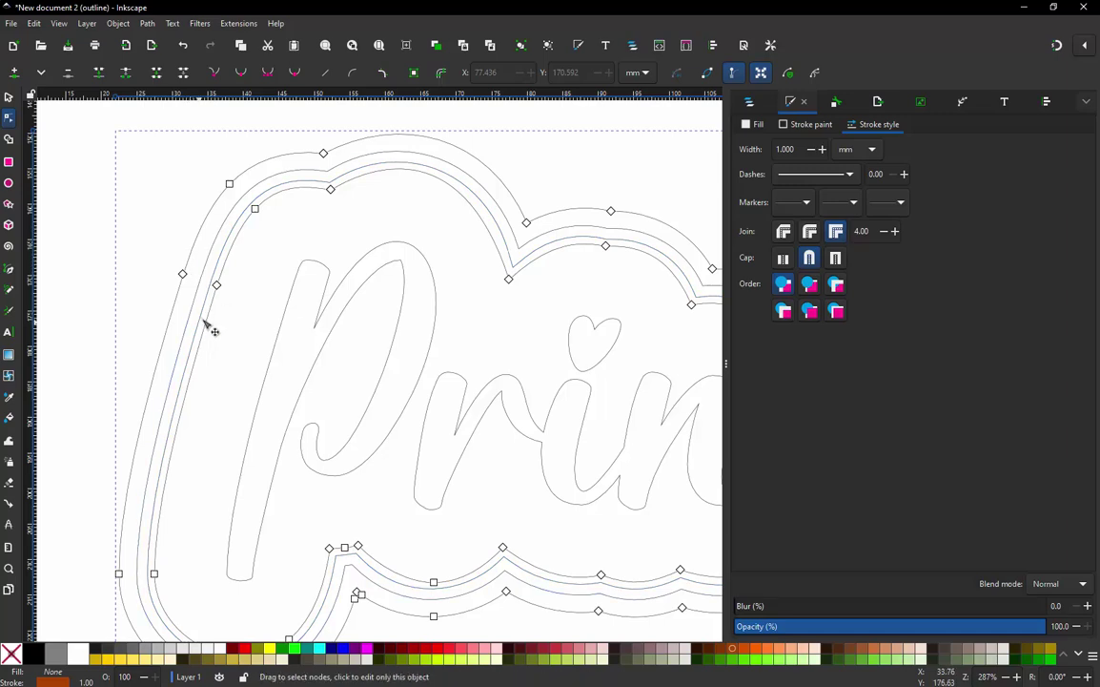
scroll(179, 533, "down", 1)
scroll(223, 564, "up", 1)
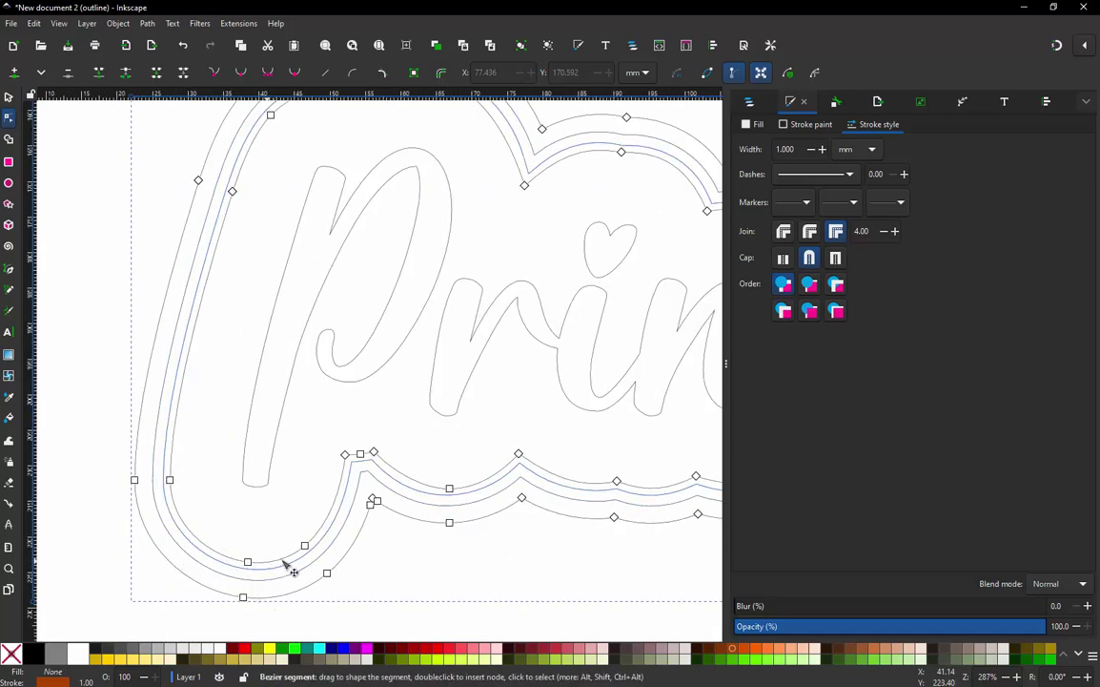
scroll(384, 455, "up", 4)
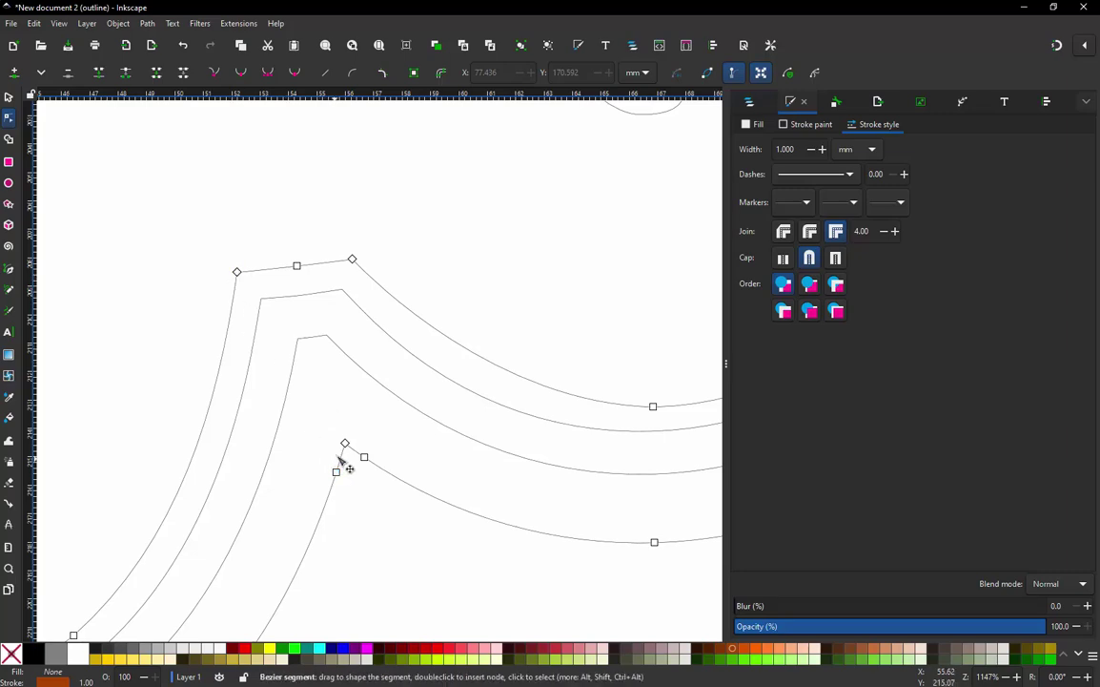
left_click(352, 258)
key("Escape")
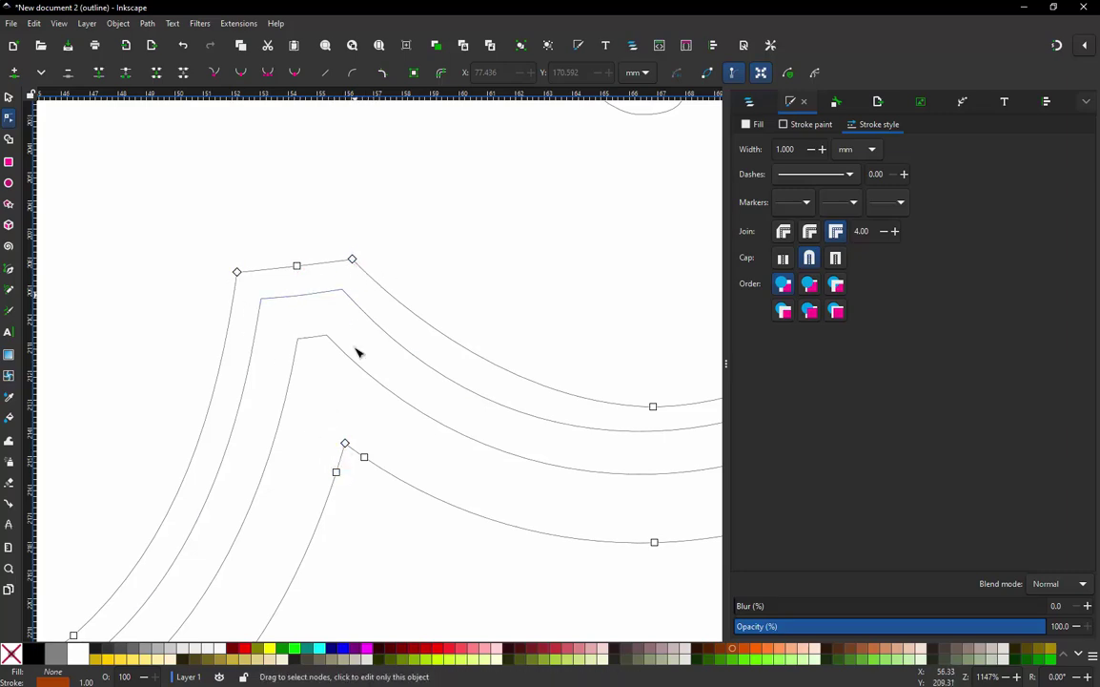
scroll(283, 382, "down", 2)
scroll(283, 382, "down", 1)
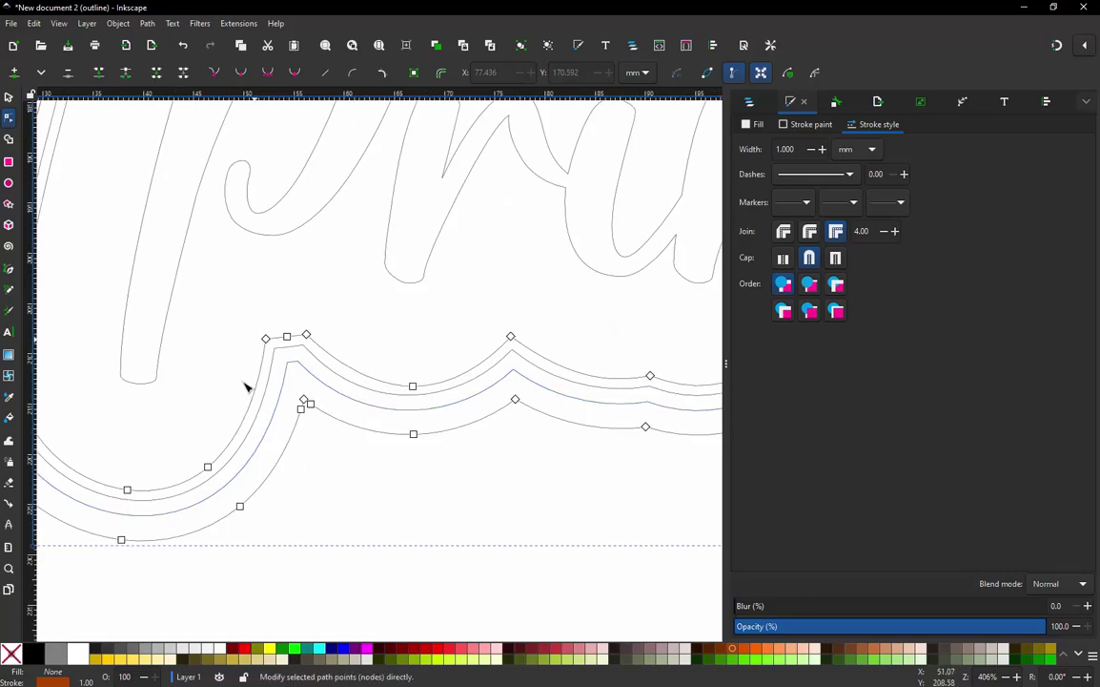
scroll(418, 361, "down", 2)
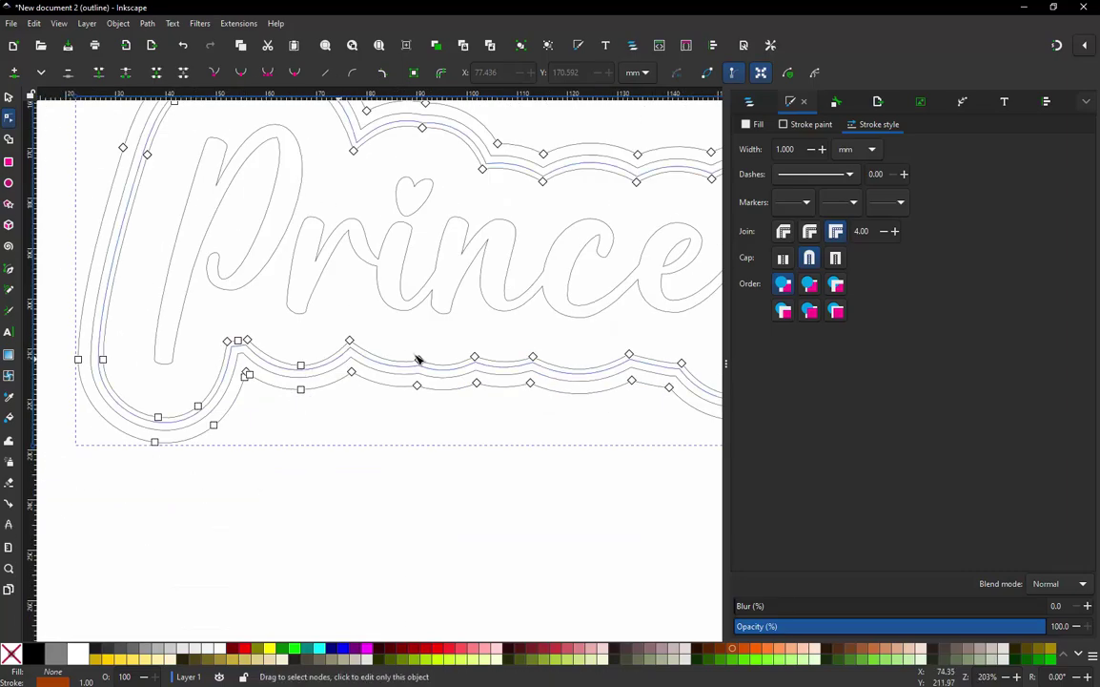
scroll(374, 375, "down", 1)
scroll(517, 374, "up", 2)
scroll(365, 383, "down", 3)
scroll(521, 349, "up", 2)
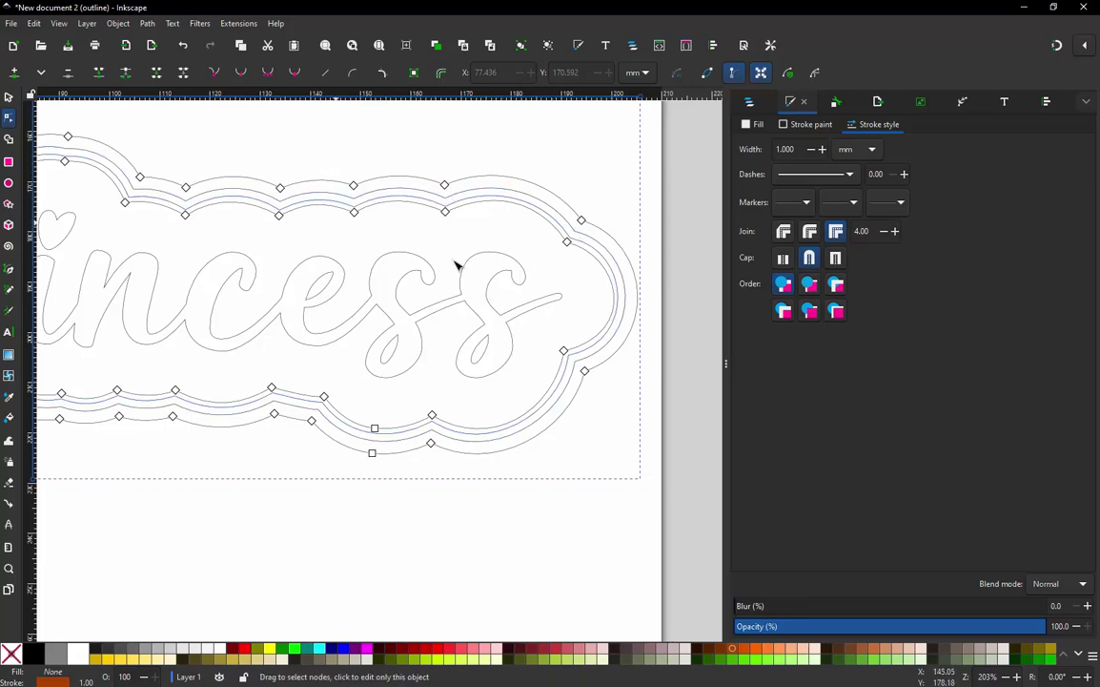
Open the Ink/Stitch Params for the border satin column around the Princess lettering
scroll(374, 290, "down", 2)
scroll(231, 238, "up", 1)
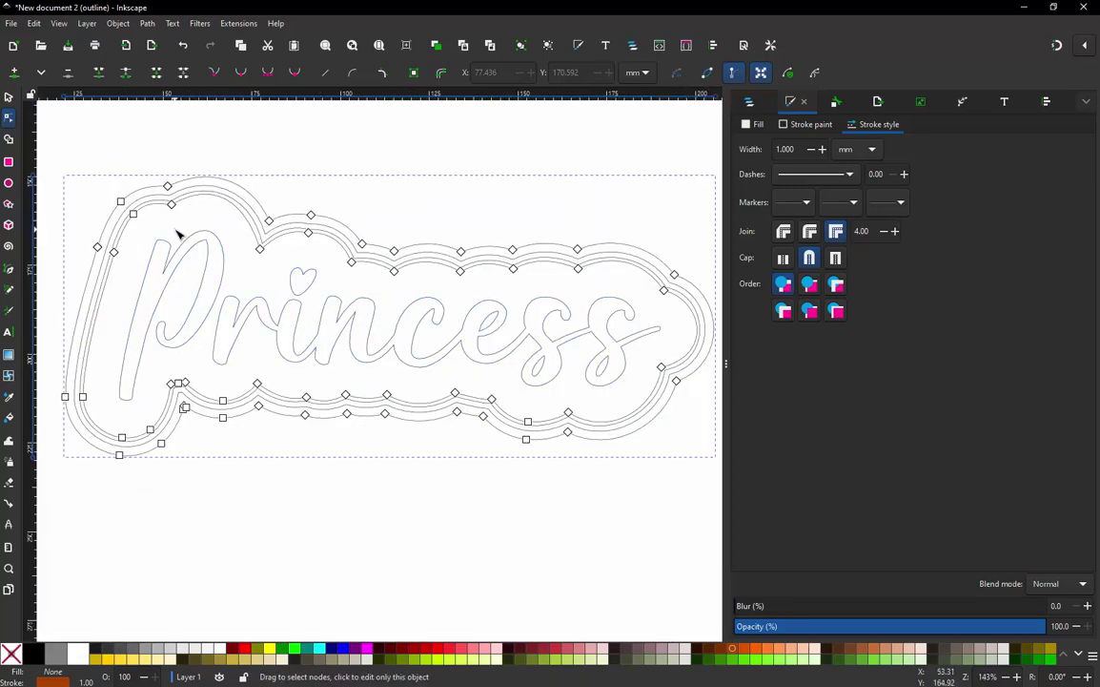
scroll(292, 334, "down", 1)
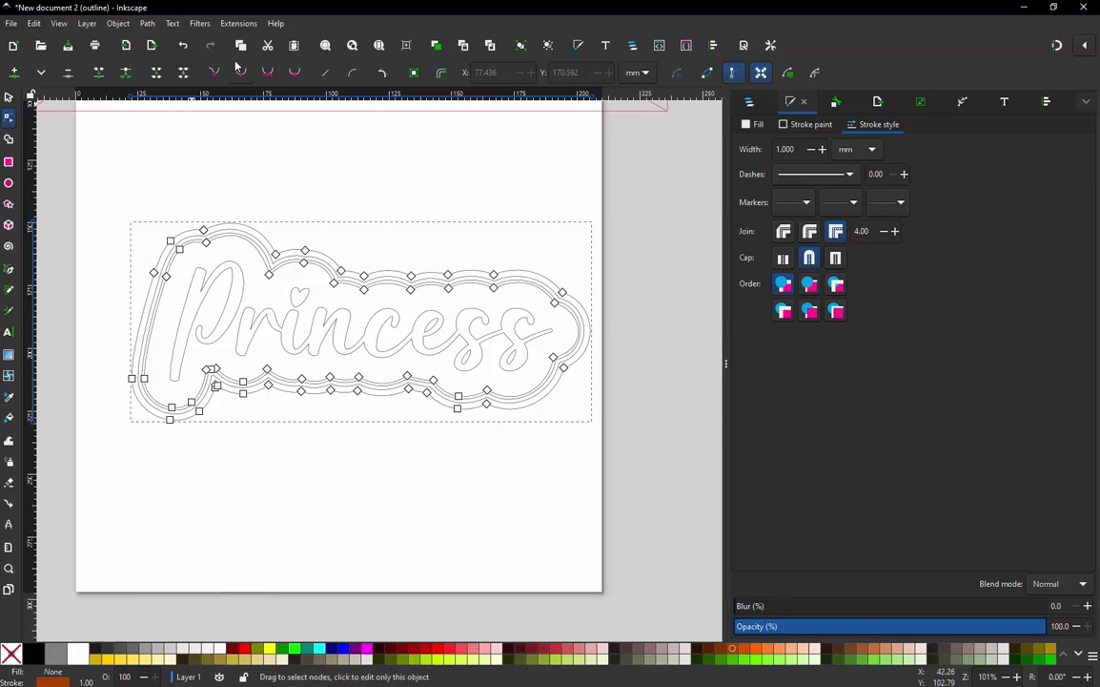
left_click(240, 23)
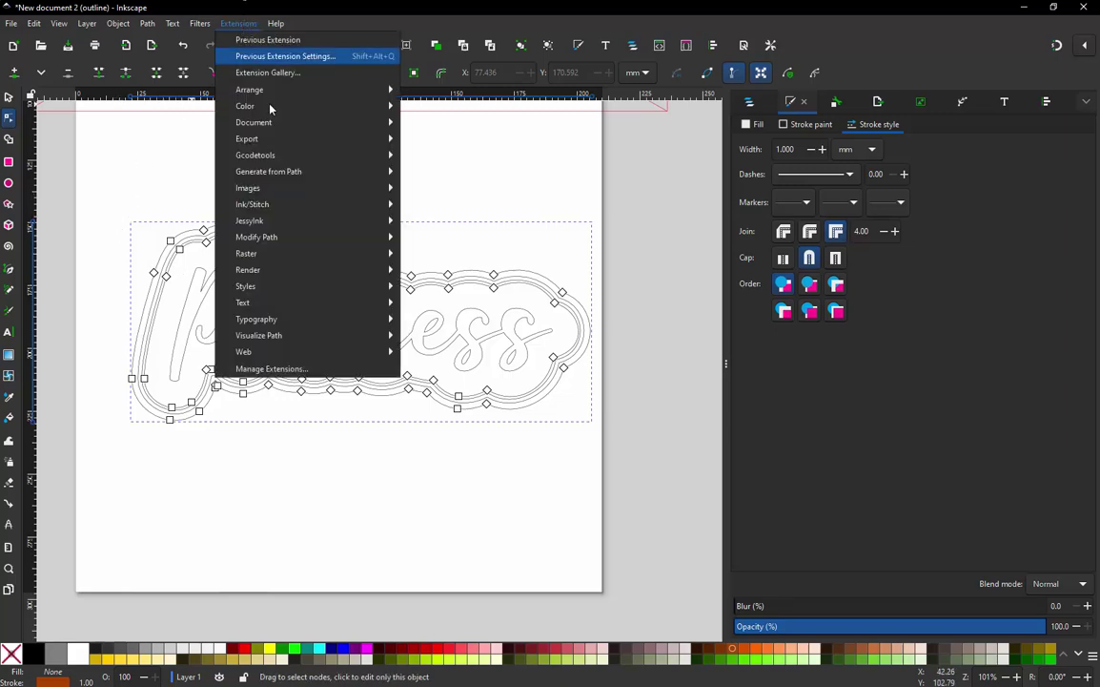
mouse_move(282, 204)
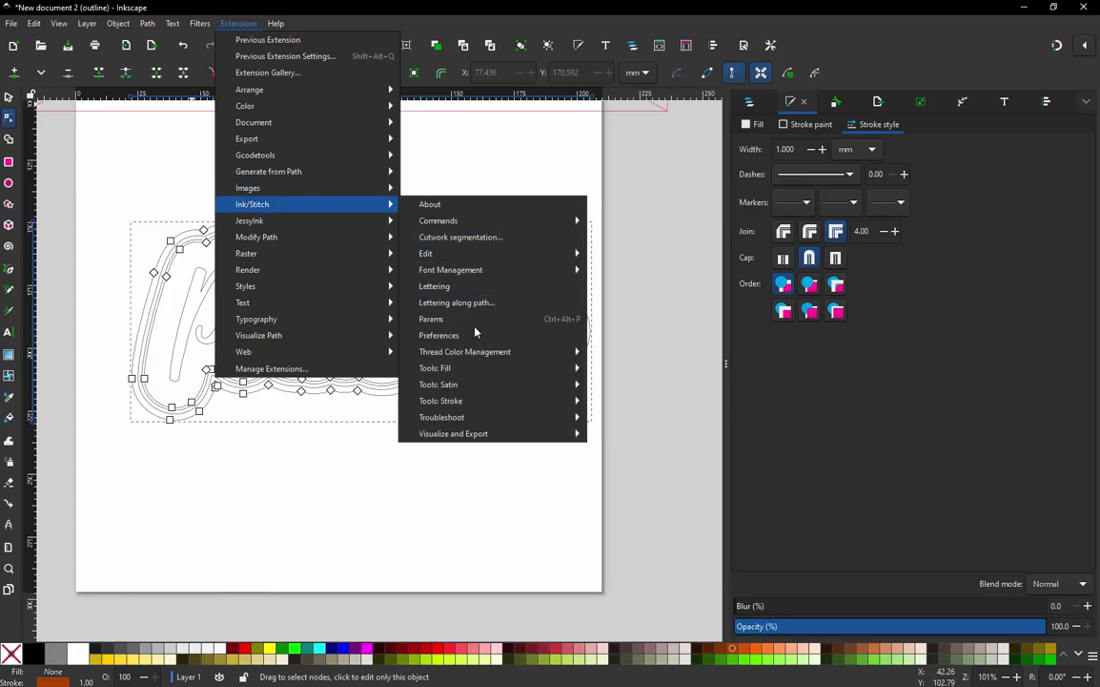
left_click(443, 318)
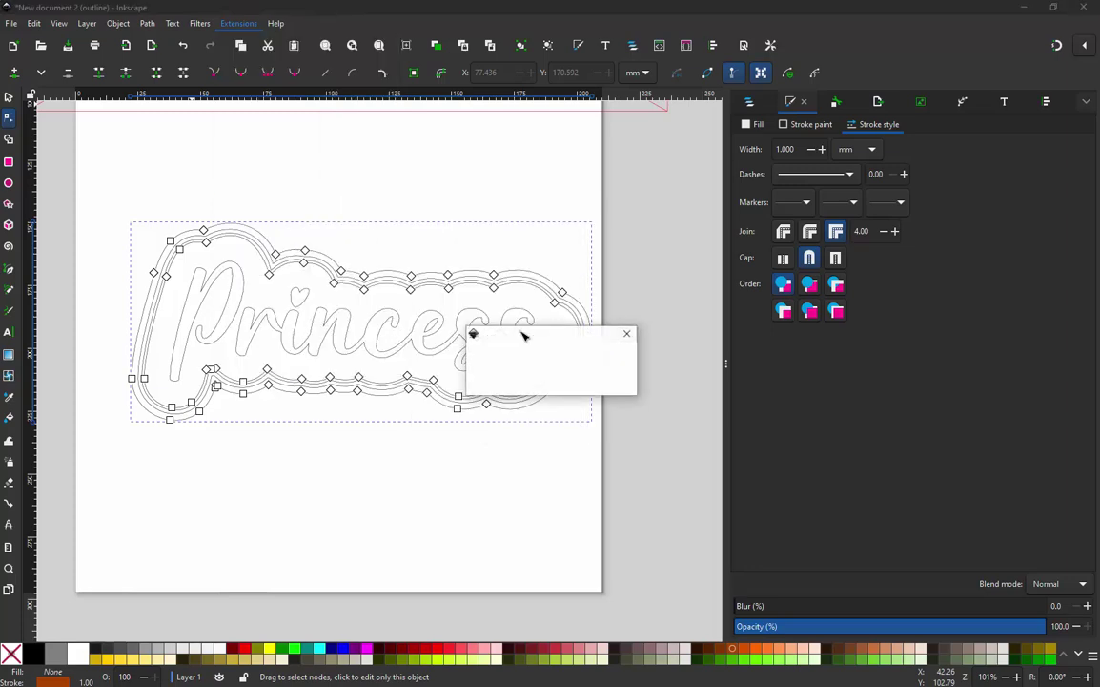
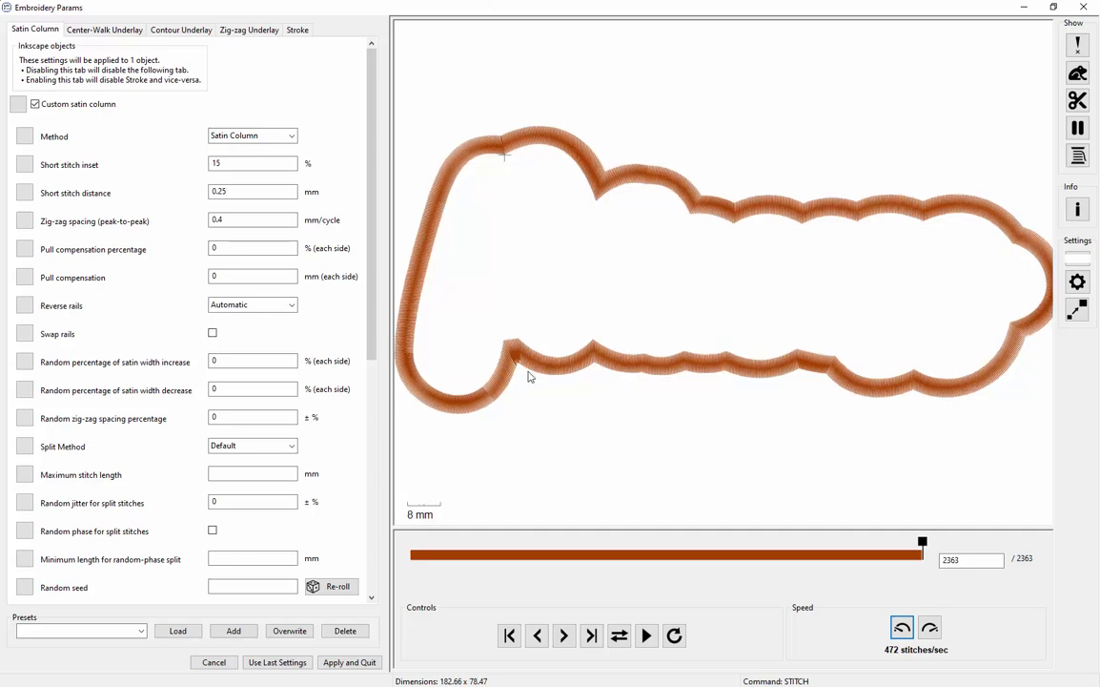
Inspect the satin stitch preview around the corner beside the P's foot and along the whole border, and apply the satin column parameters
scroll(496, 372, "up", 5)
scroll(496, 372, "up", 2)
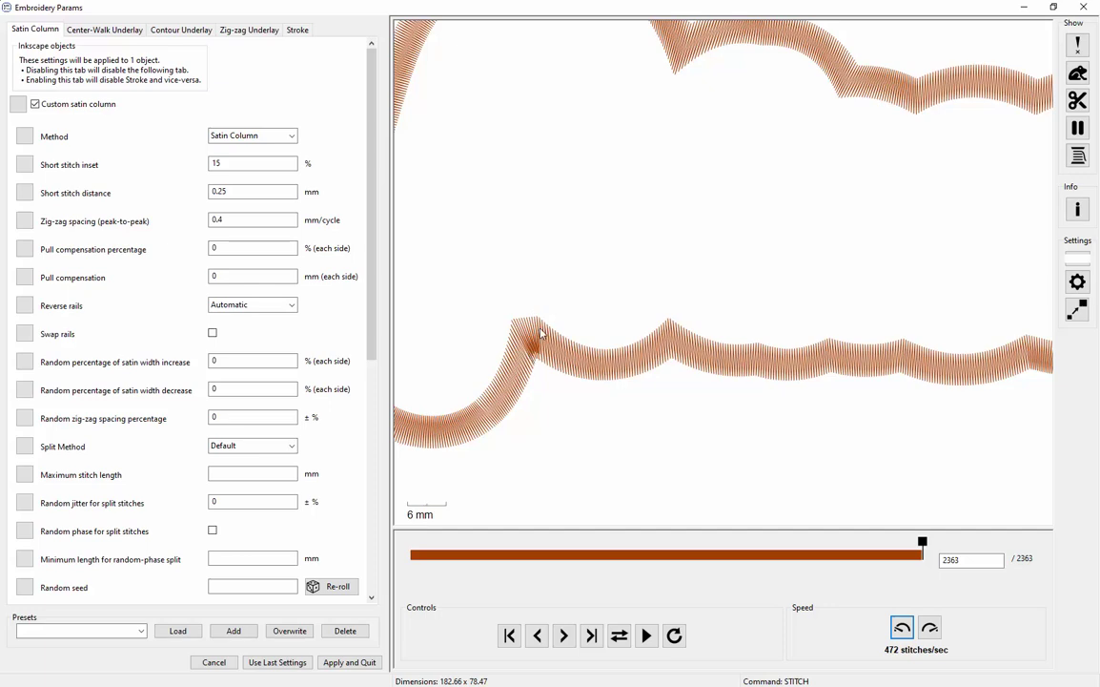
scroll(534, 357, "down", 5)
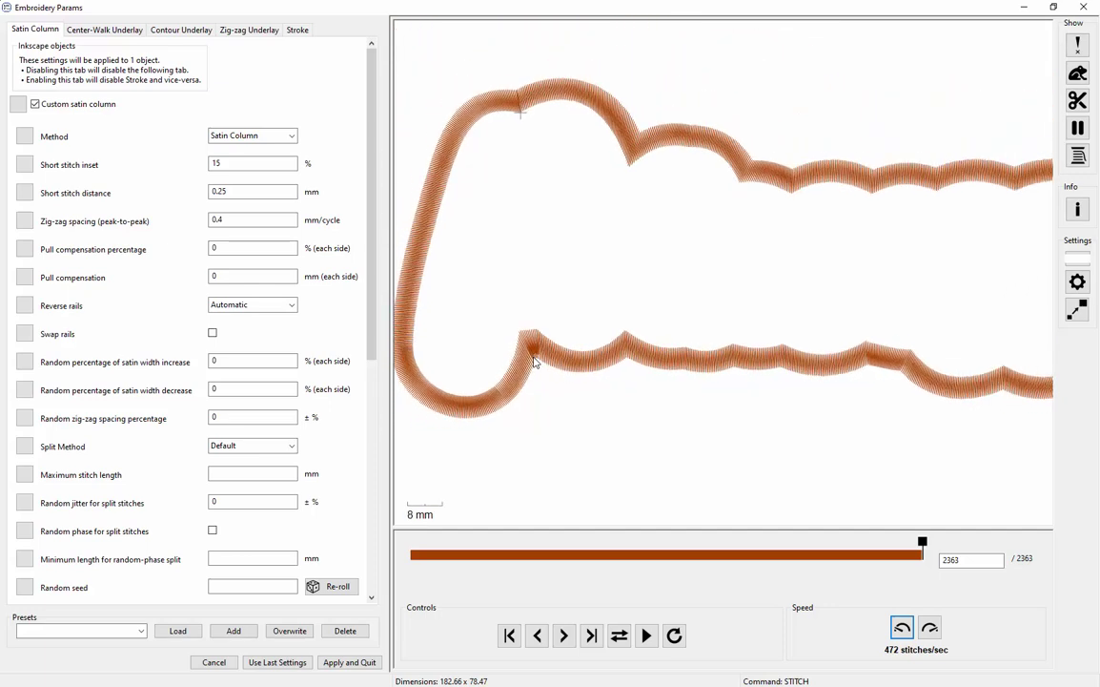
scroll(534, 360, "down", 1)
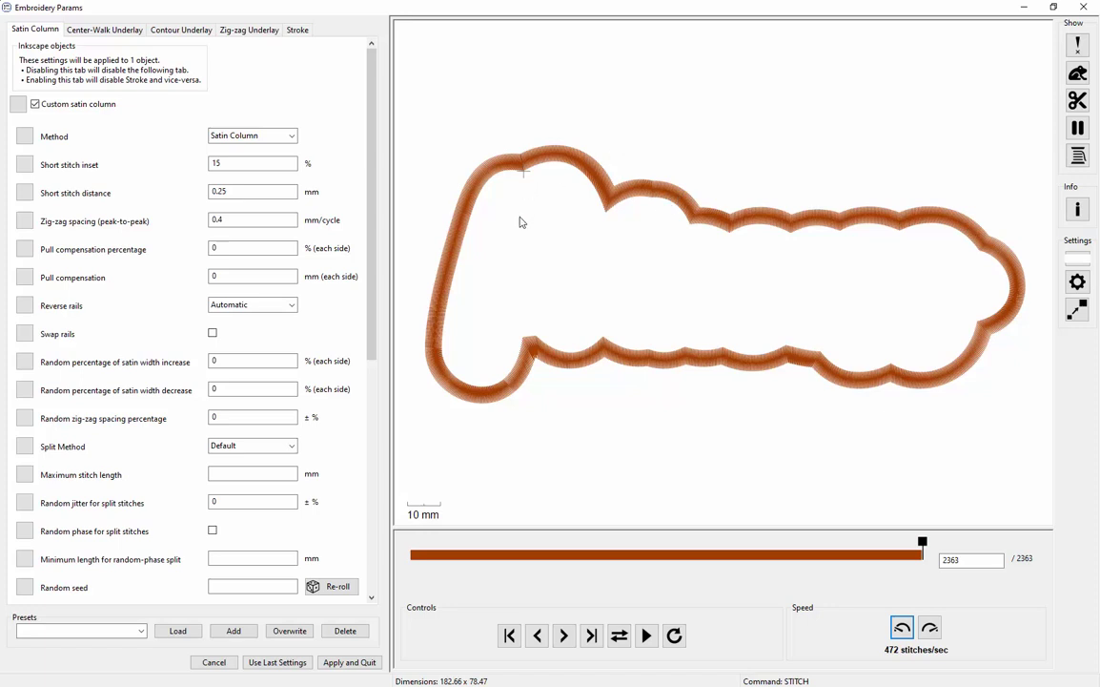
left_click(360, 667)
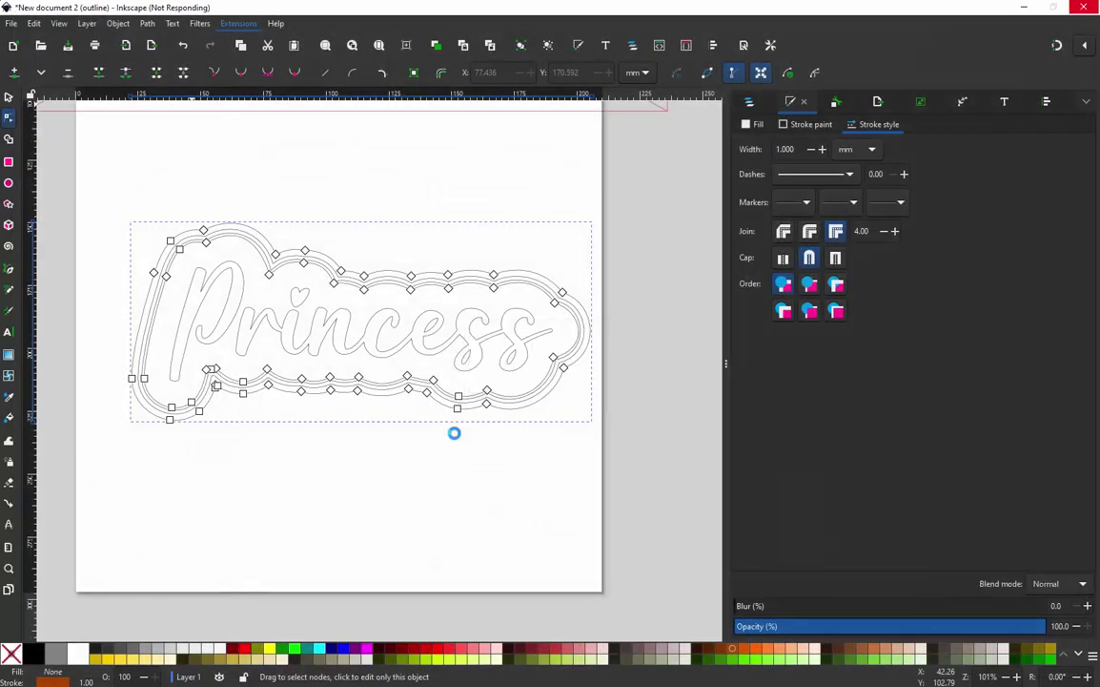
Deselect the border, list the objects inside Layer 1 and switch the canvas from outline to normal display
left_click(450, 474)
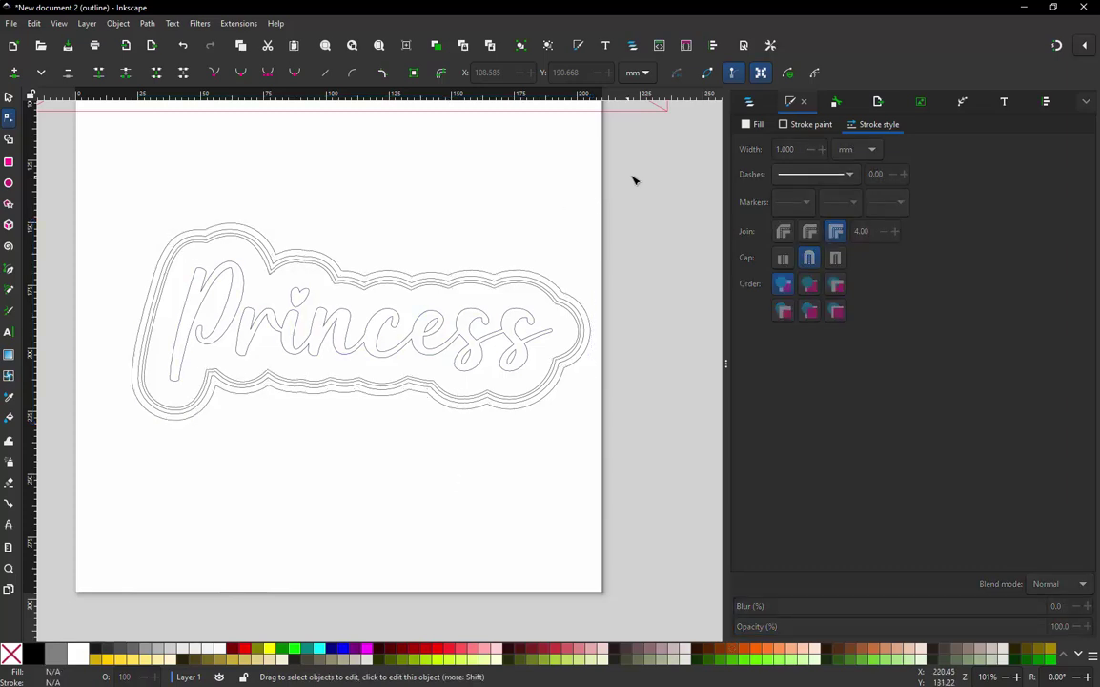
left_click(748, 105)
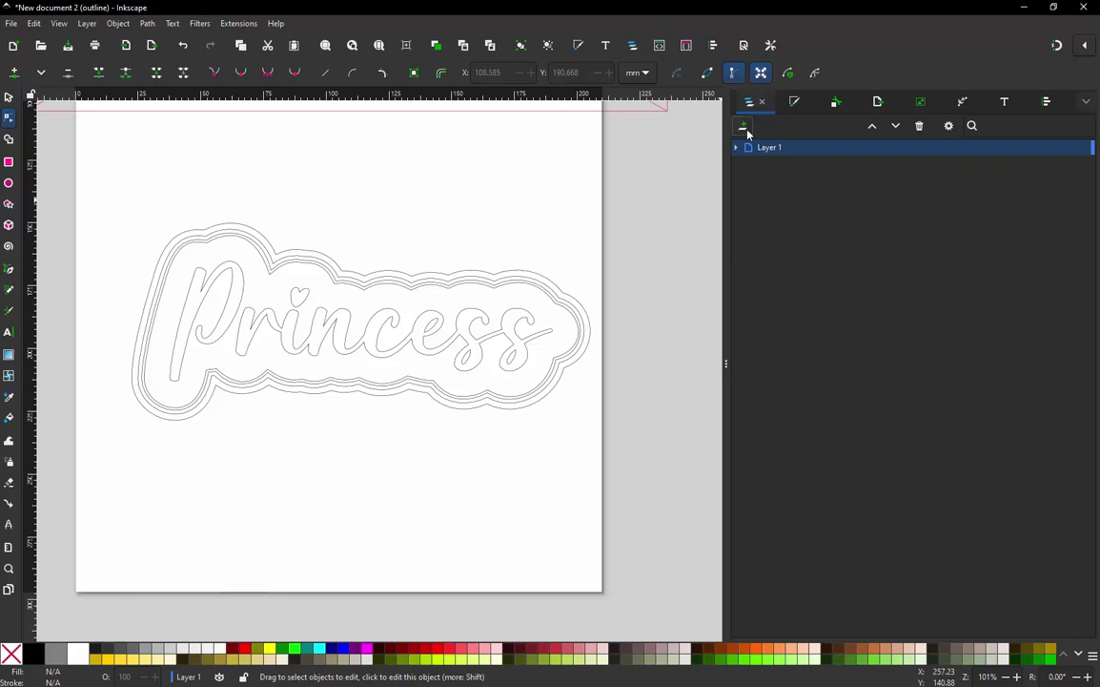
left_click(738, 149)
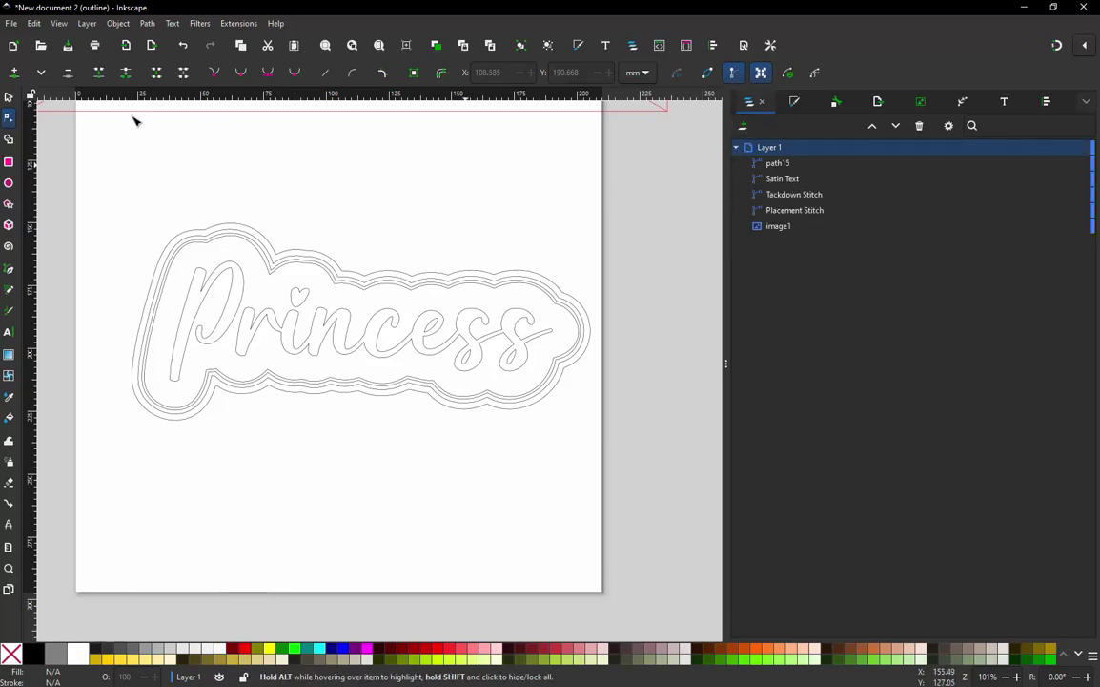
key("ctrl+KP_5")
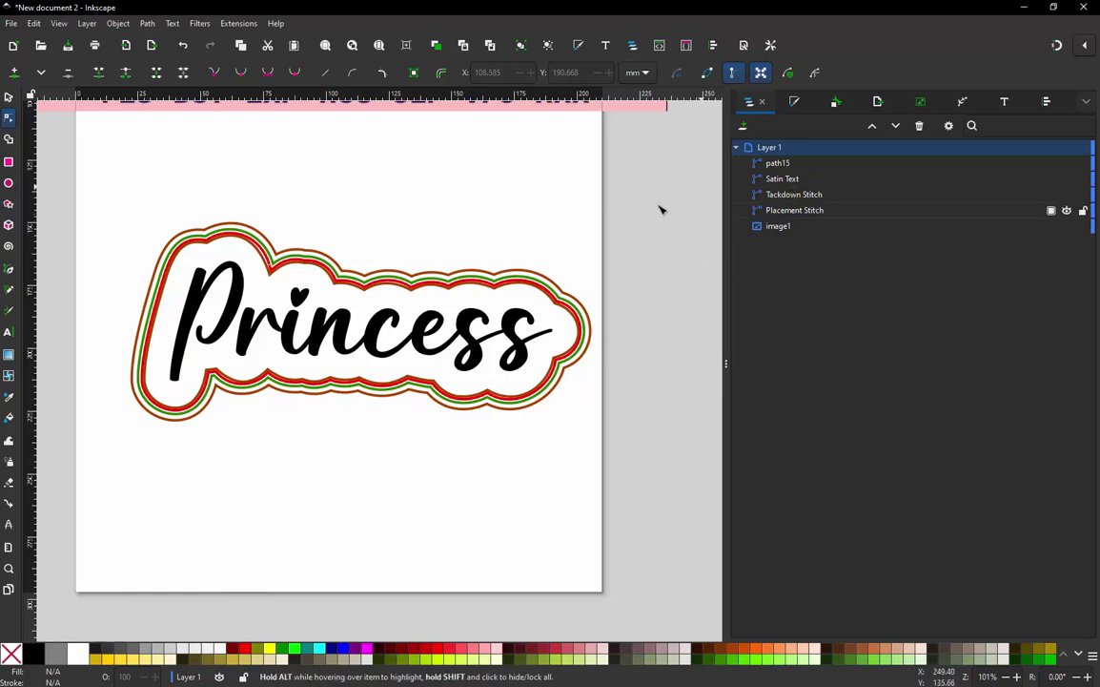
Select path15, Tackdown Stitch and Placement Stitch without Satin Text, and run the Ink/Stitch Simulator on them
left_click_drag(652, 195, 98, 478)
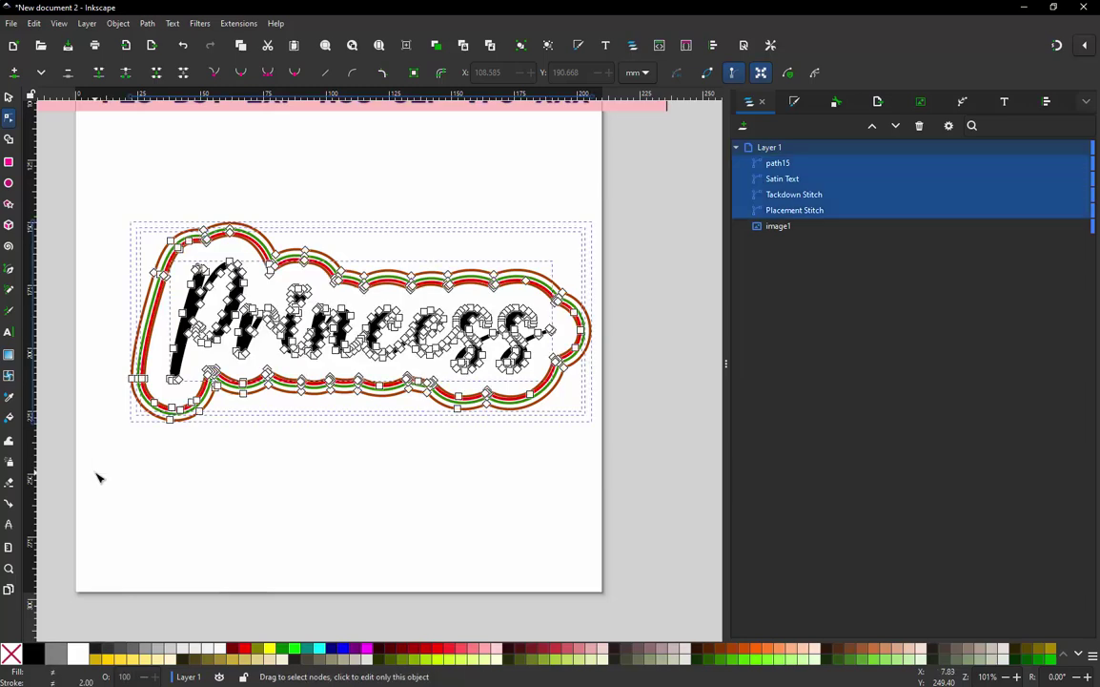
left_click(255, 186)
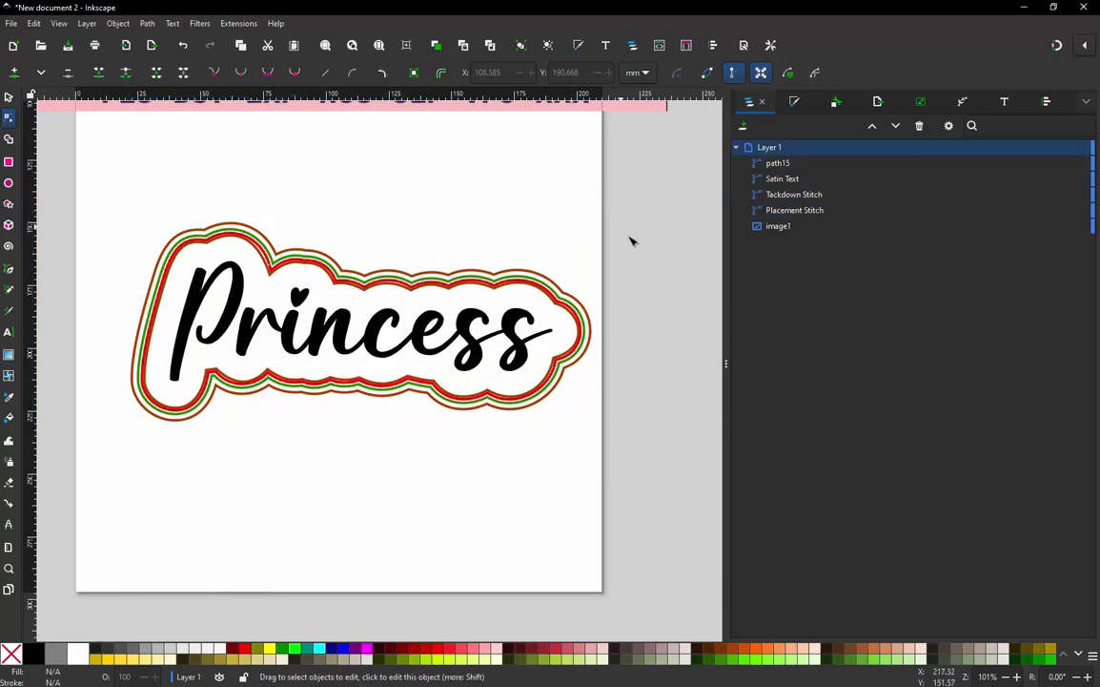
mouse_move(651, 243)
left_mouse_down()
mouse_move(562, 357)
mouse_move(581, 411)
mouse_move(682, 401)
left_mouse_up()
key("s")
mouse_move(656, 243)
left_mouse_down()
mouse_move(560, 386)
mouse_move(591, 459)
mouse_move(563, 381)
left_mouse_up()
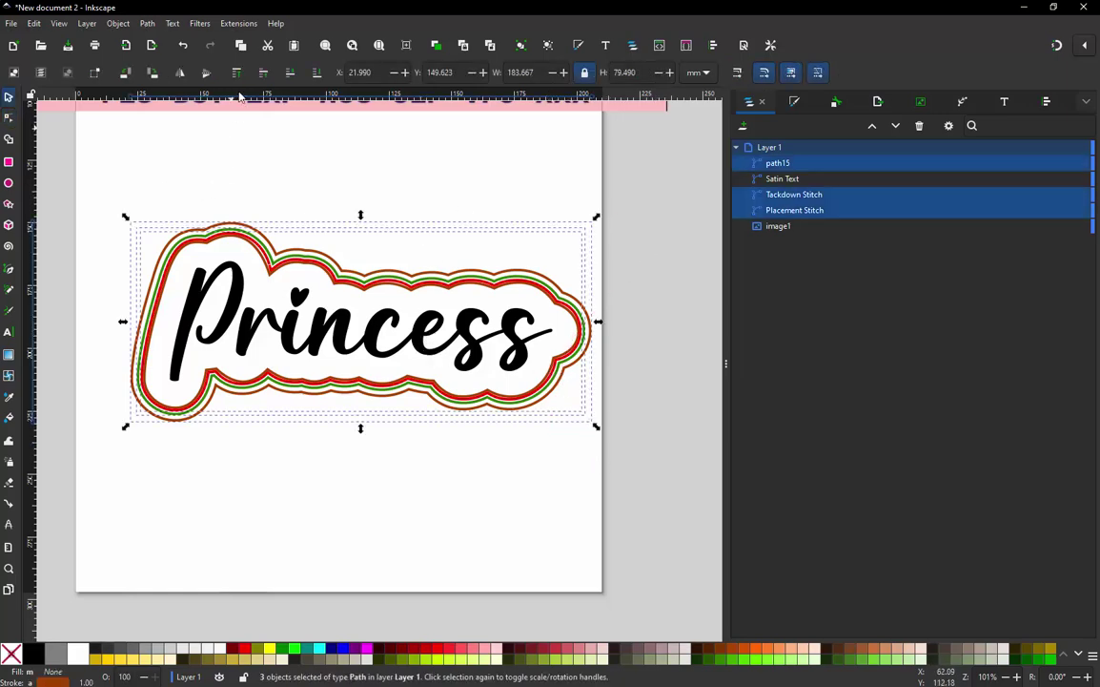
left_click(237, 24)
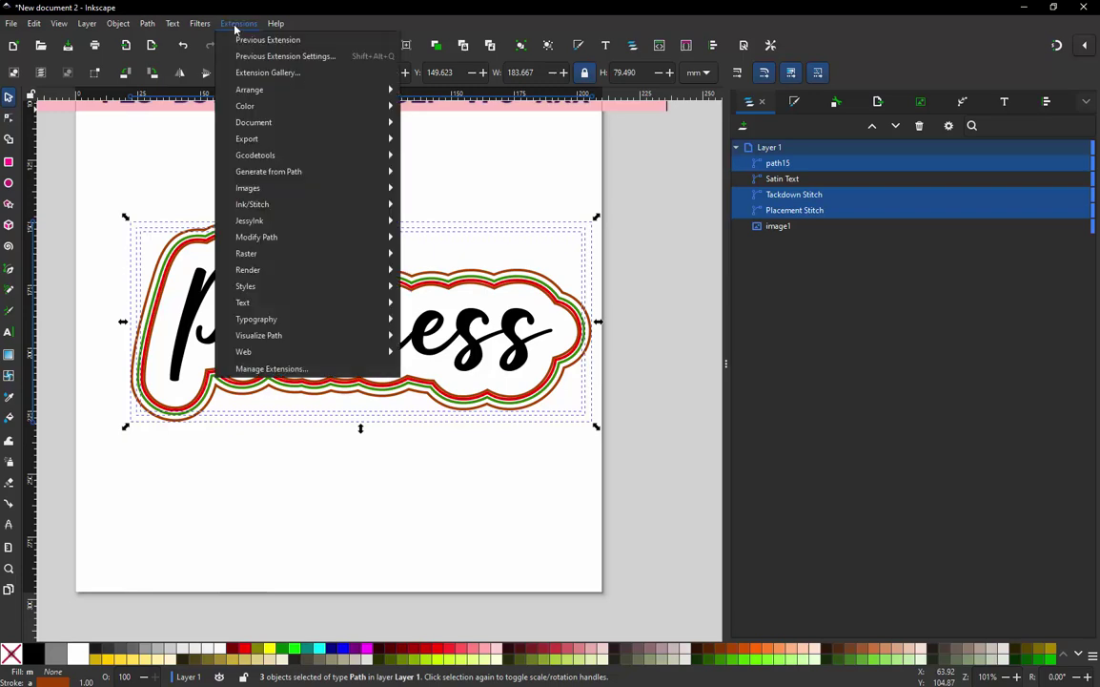
mouse_move(298, 206)
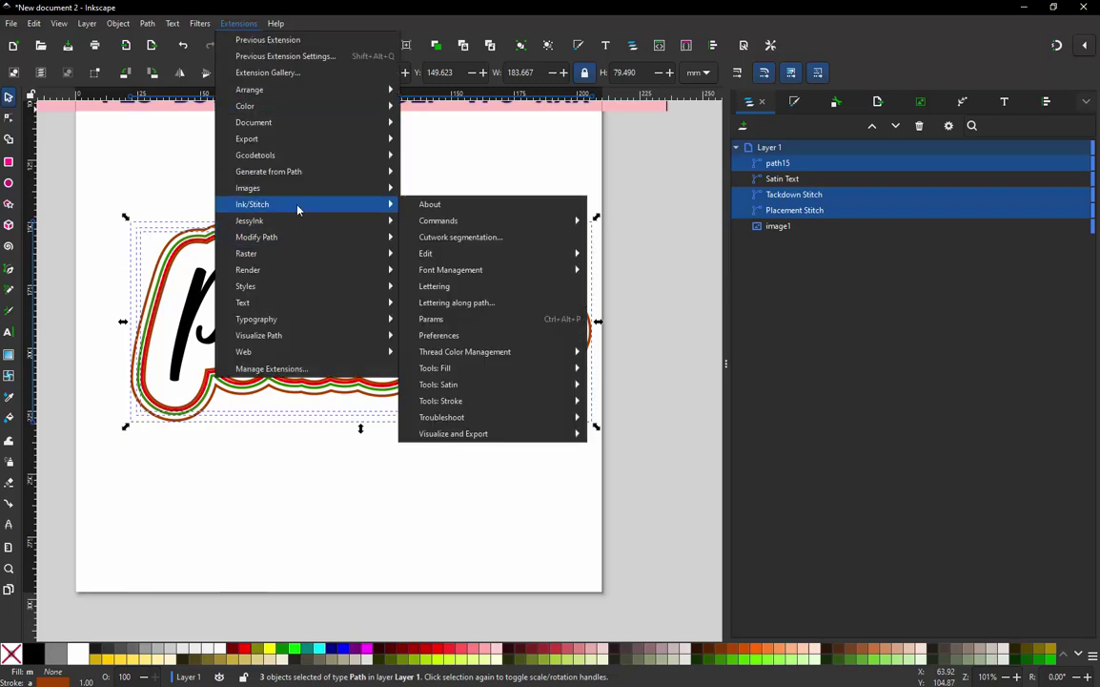
mouse_move(506, 435)
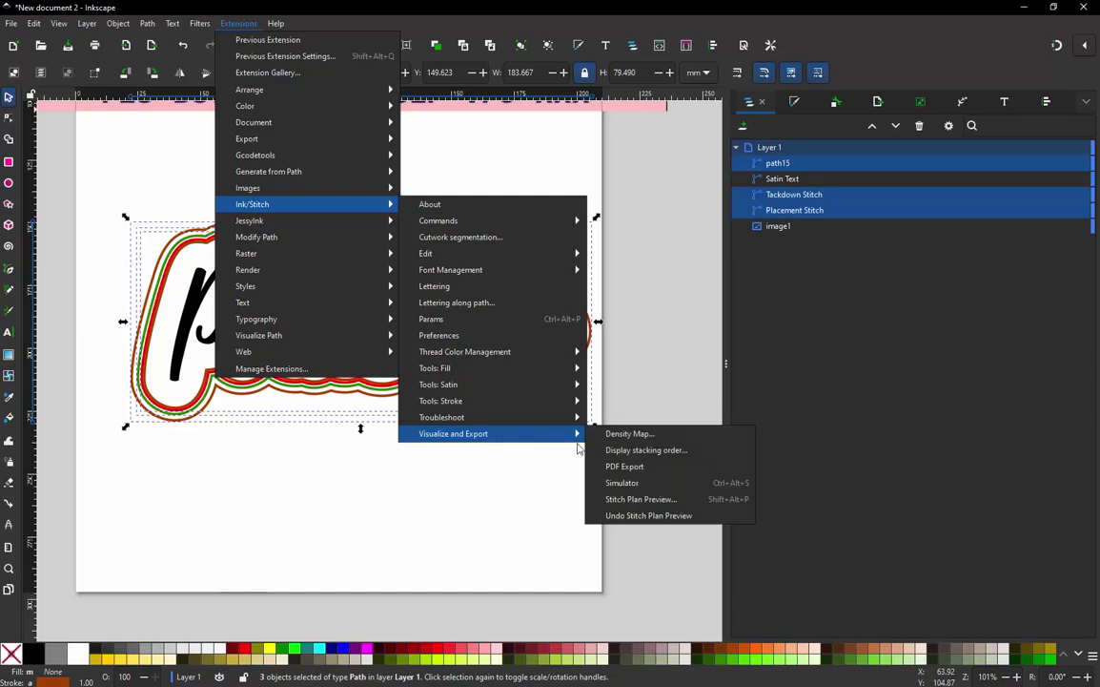
left_click(648, 484)
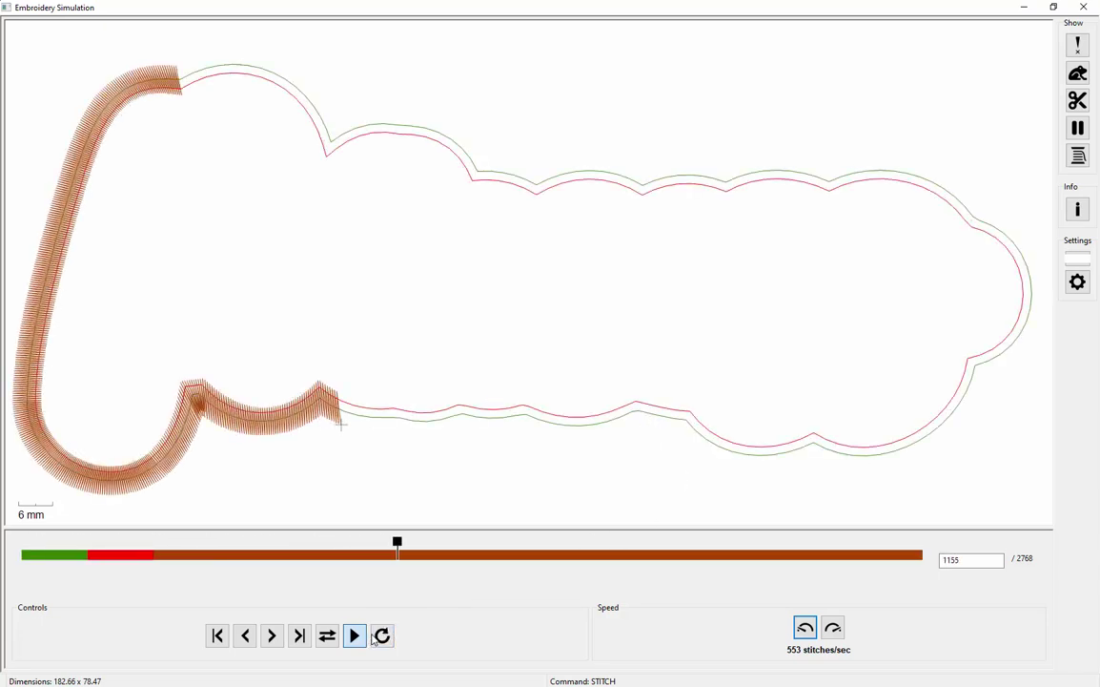
Pause the simulation, step through the stitching order from the first stitch to the last, and close the simulator
left_click(356, 638)
left_click_drag(478, 546, 7, 601)
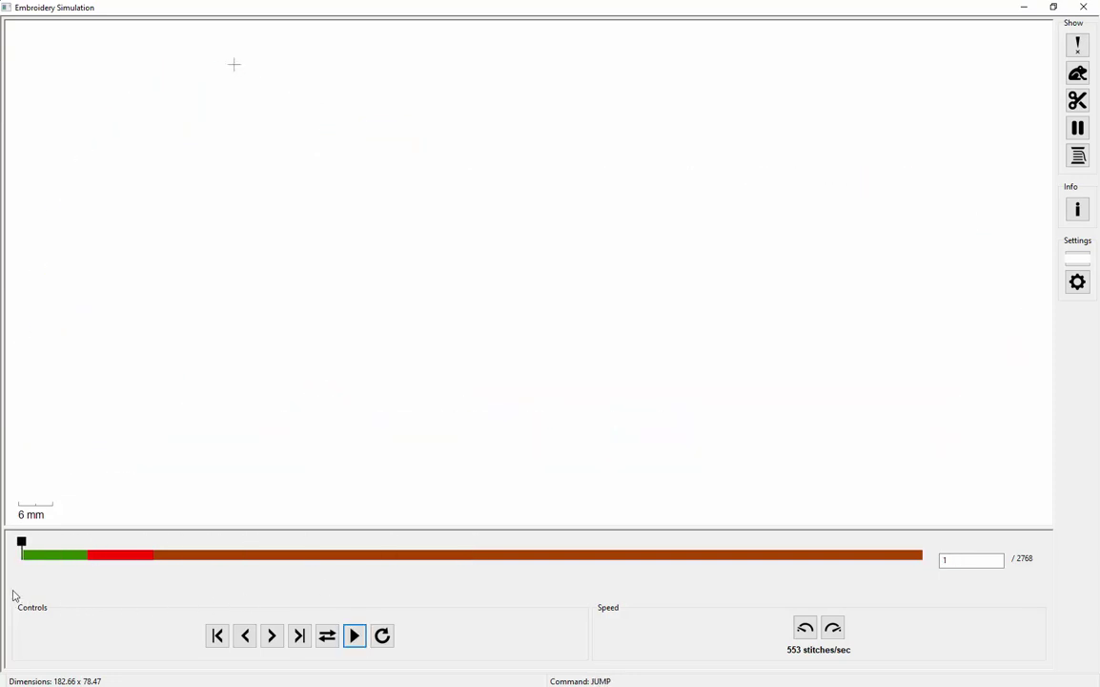
mouse_move(21, 544)
left_mouse_down()
mouse_move(31, 564)
mouse_move(162, 543)
mouse_move(108, 627)
mouse_move(47, 580)
mouse_move(62, 570)
mouse_move(8, 584)
mouse_move(38, 569)
mouse_move(23, 581)
mouse_move(44, 575)
mouse_move(37, 582)
mouse_move(20, 582)
mouse_move(162, 565)
mouse_move(84, 576)
mouse_move(388, 486)
mouse_move(581, 462)
mouse_move(656, 435)
mouse_move(833, 297)
mouse_move(941, 169)
left_mouse_up()
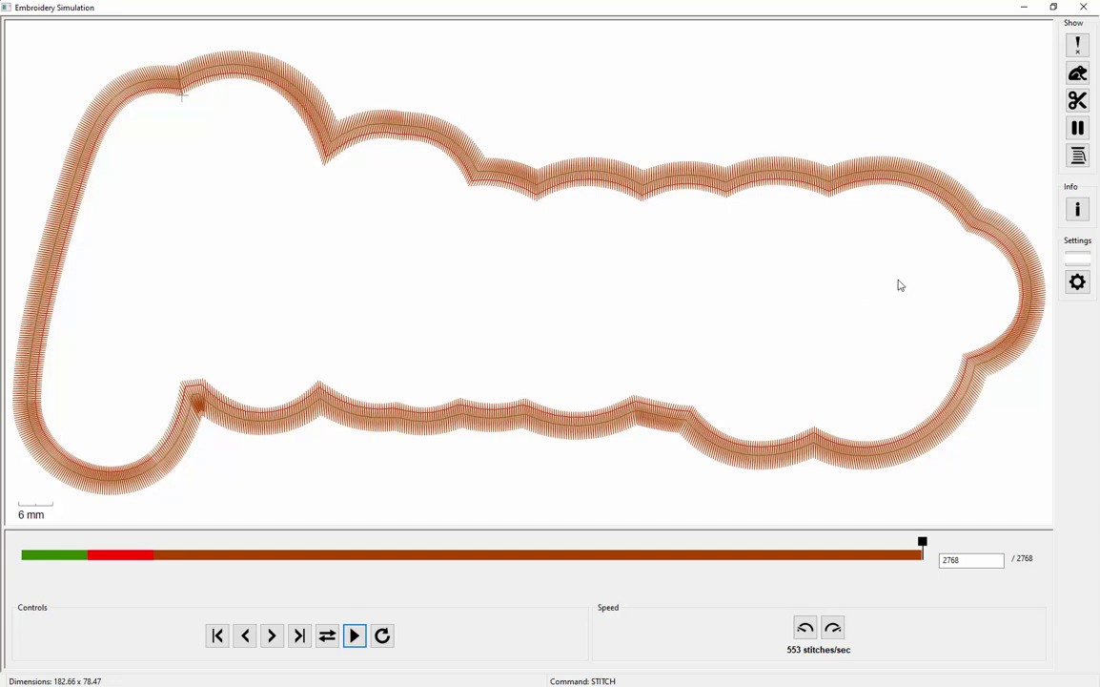
left_click(1084, 8)
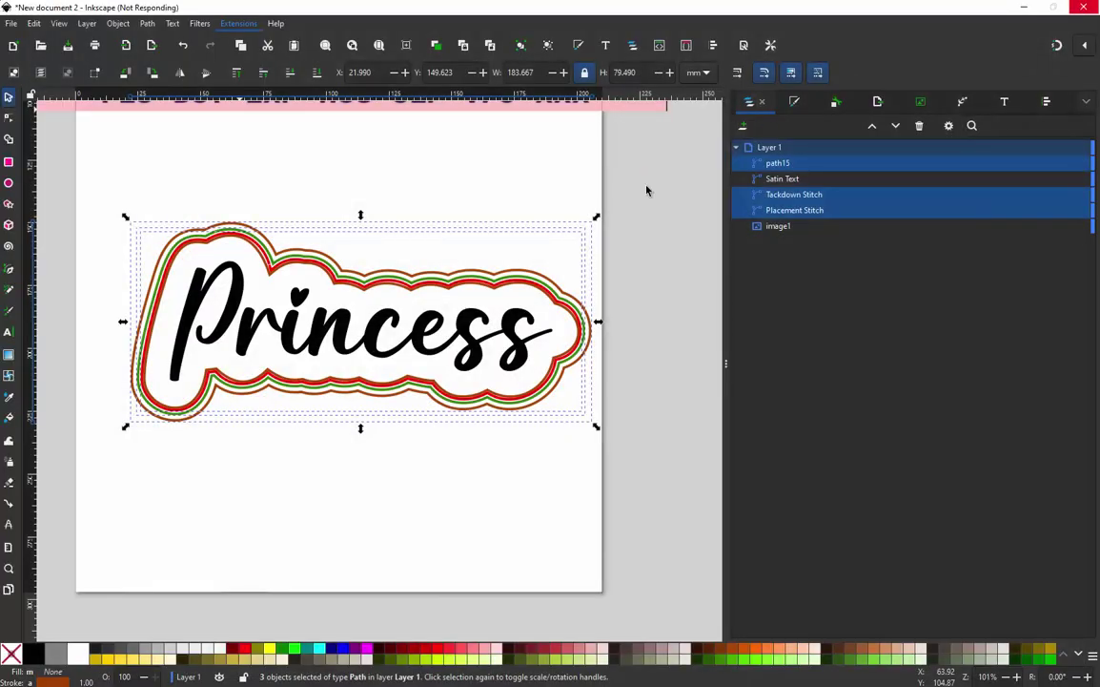
left_click(386, 478)
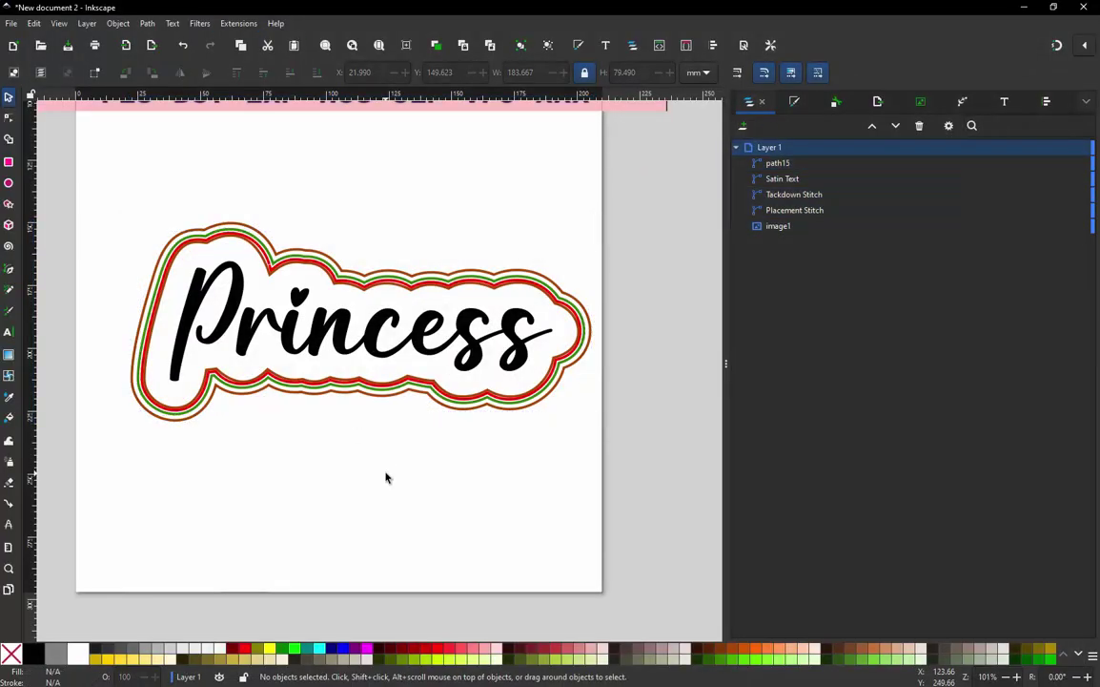
Reverse the path direction of the red Tackdown Stitch outline and deselect it
scroll(211, 246, "up", 3)
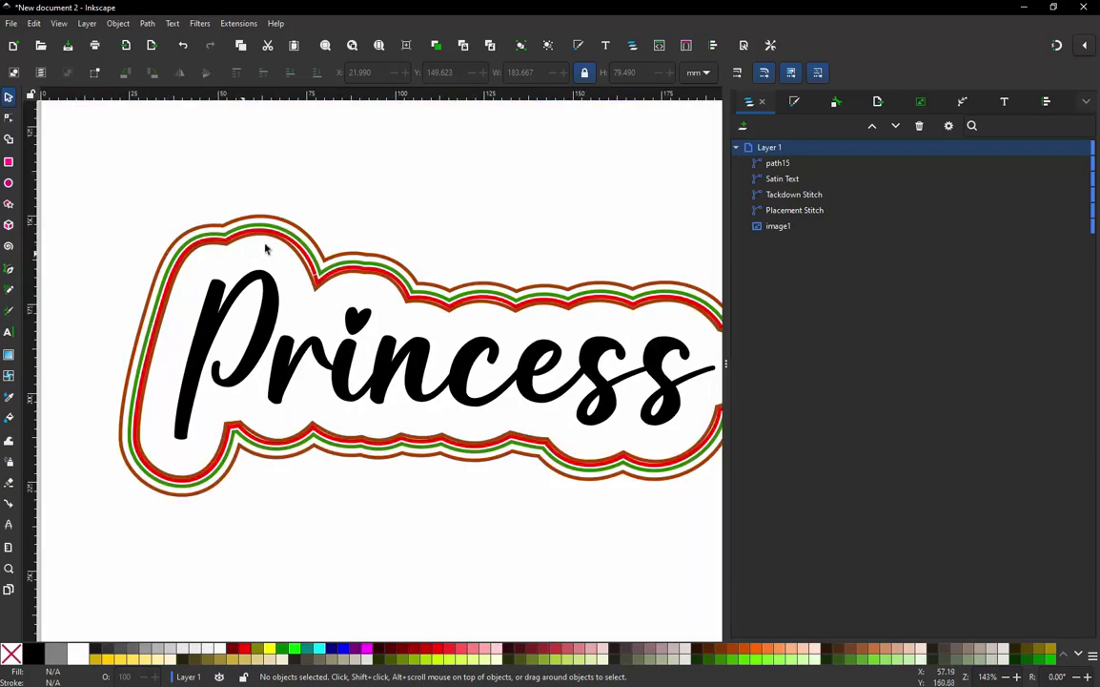
scroll(211, 246, "up", 2)
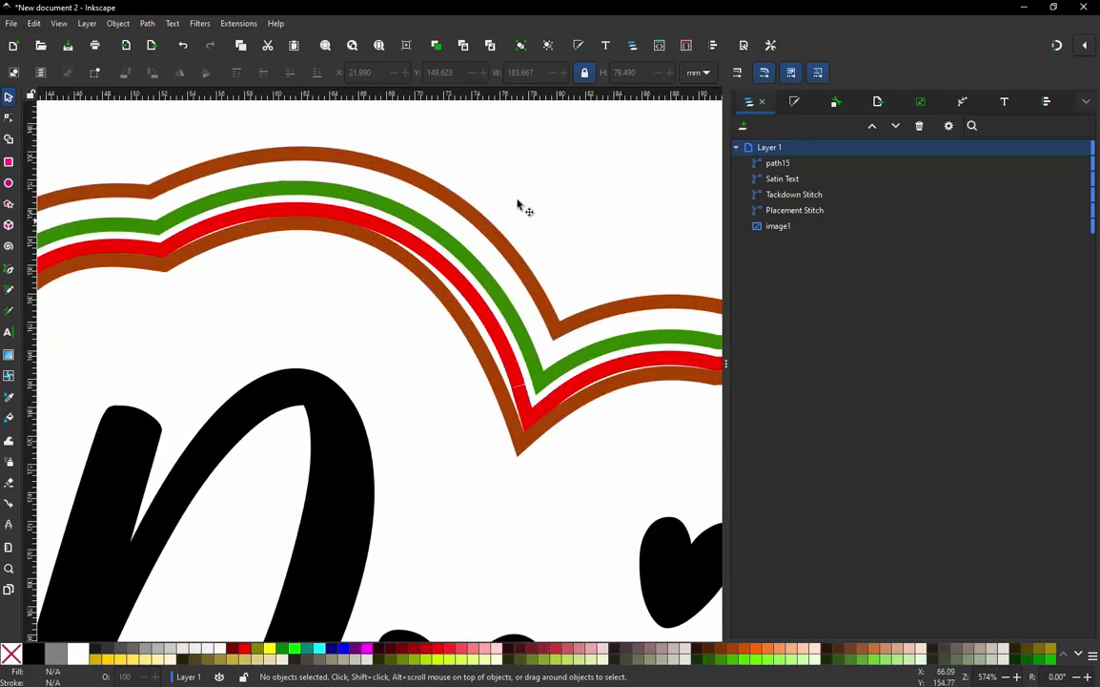
left_click(796, 194)
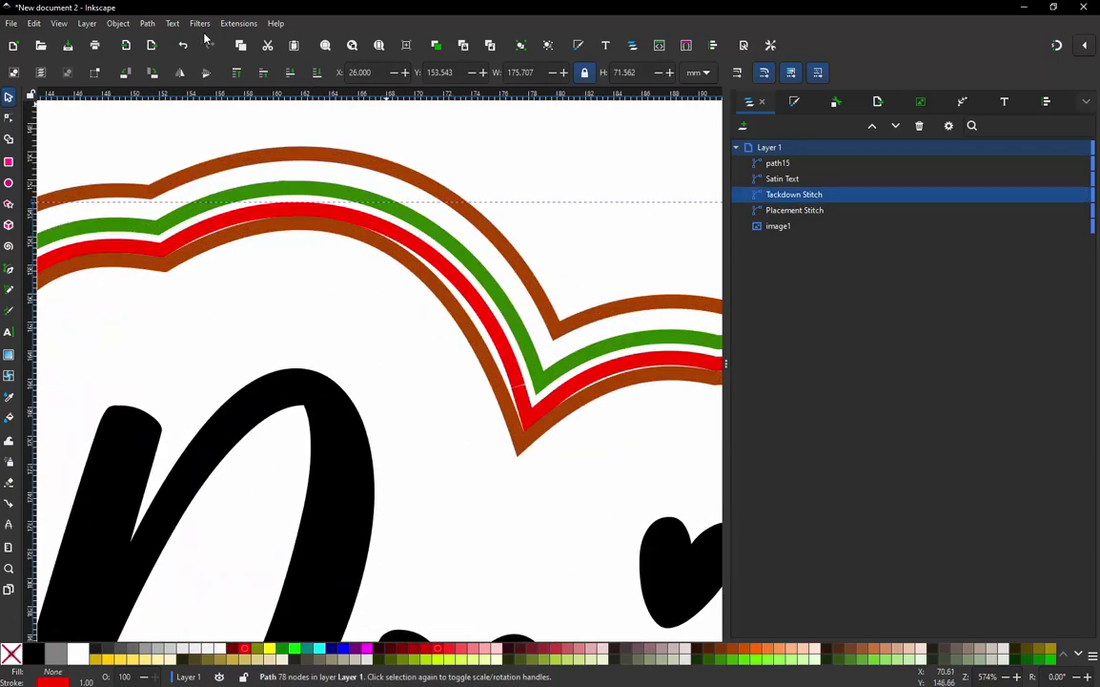
left_click(148, 24)
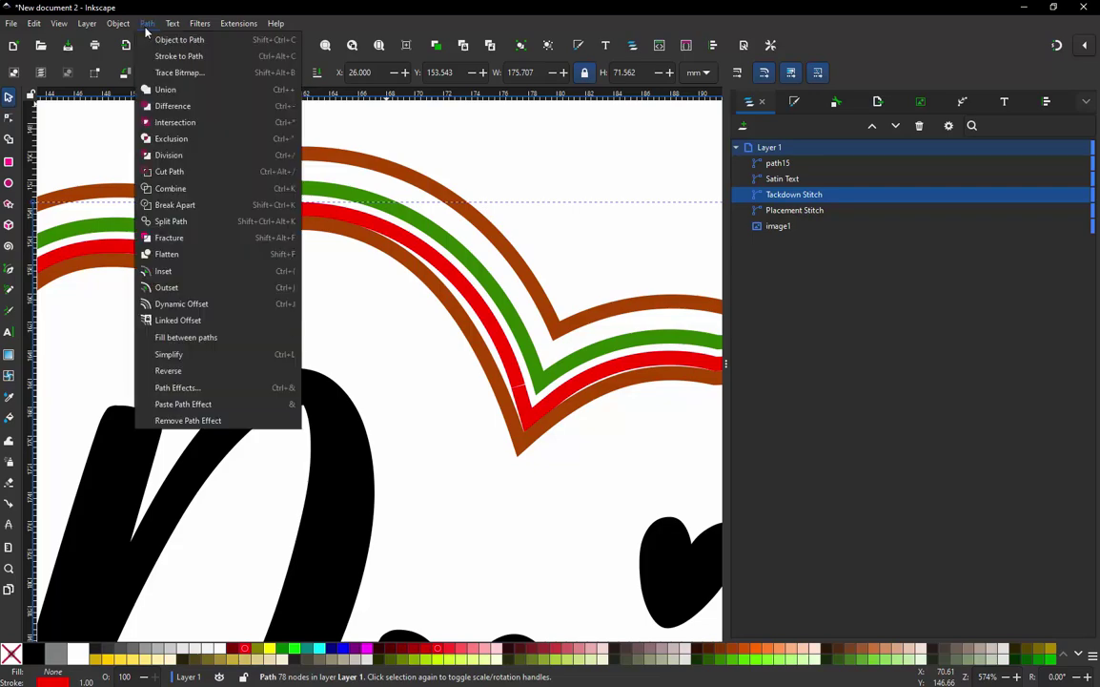
left_click(179, 371)
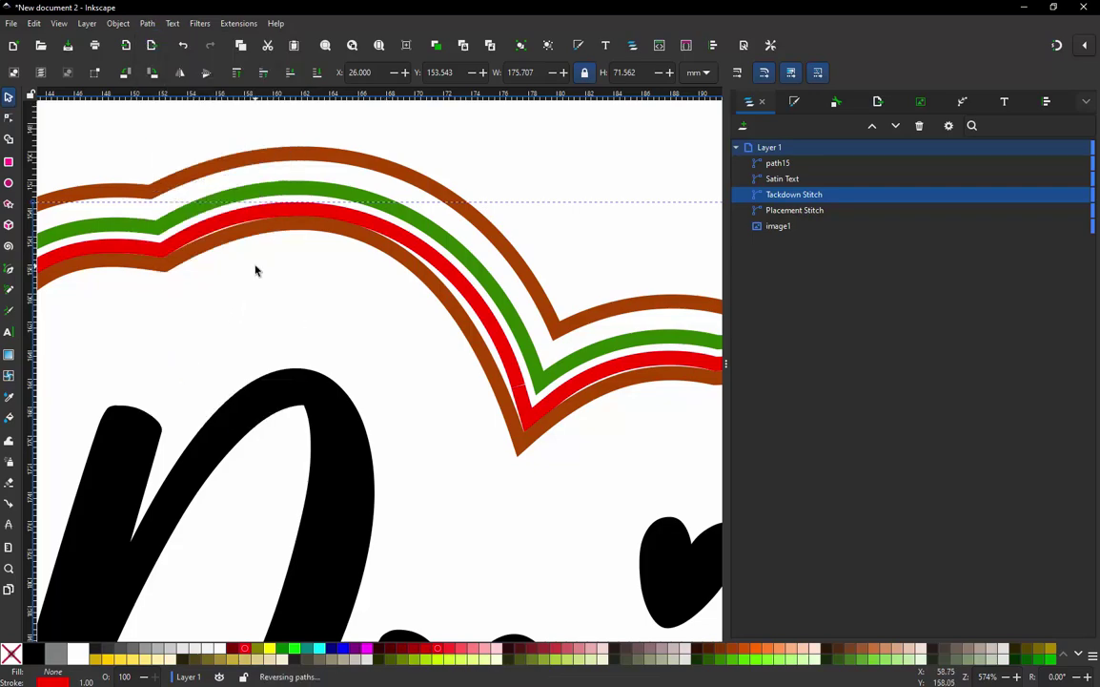
scroll(256, 270, "down", 3)
left_click(135, 221)
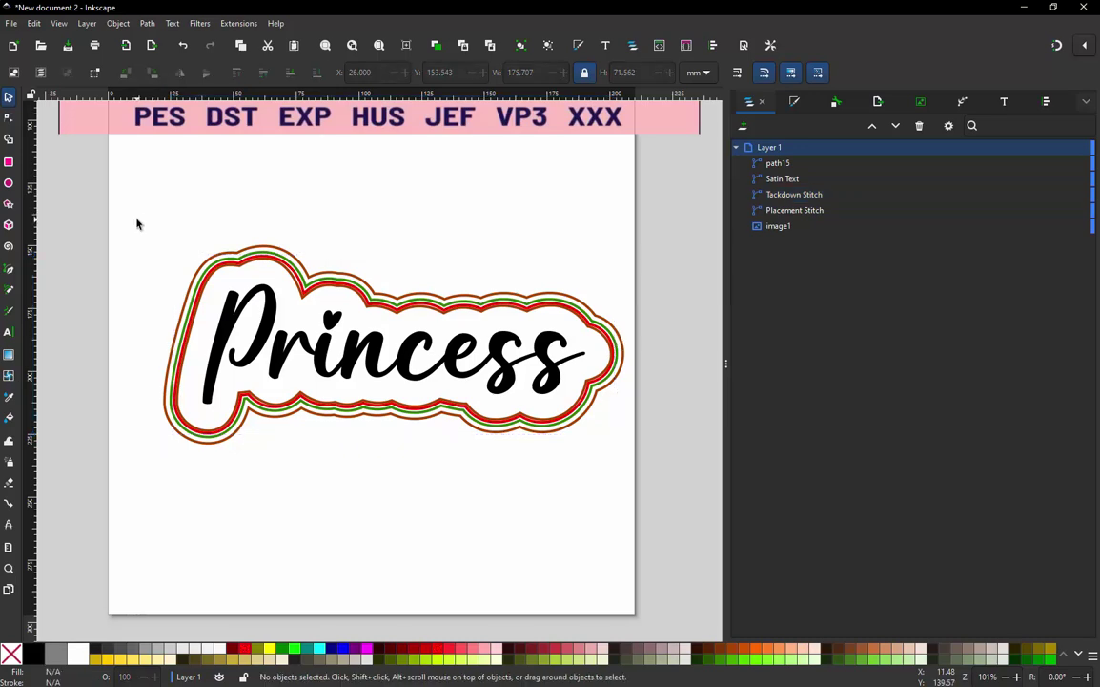
Simulate the stitching of path15, Tackdown Stitch and Placement Stitch again, leaving Satin Text out of the selection
left_click_drag(137, 221, 652, 467)
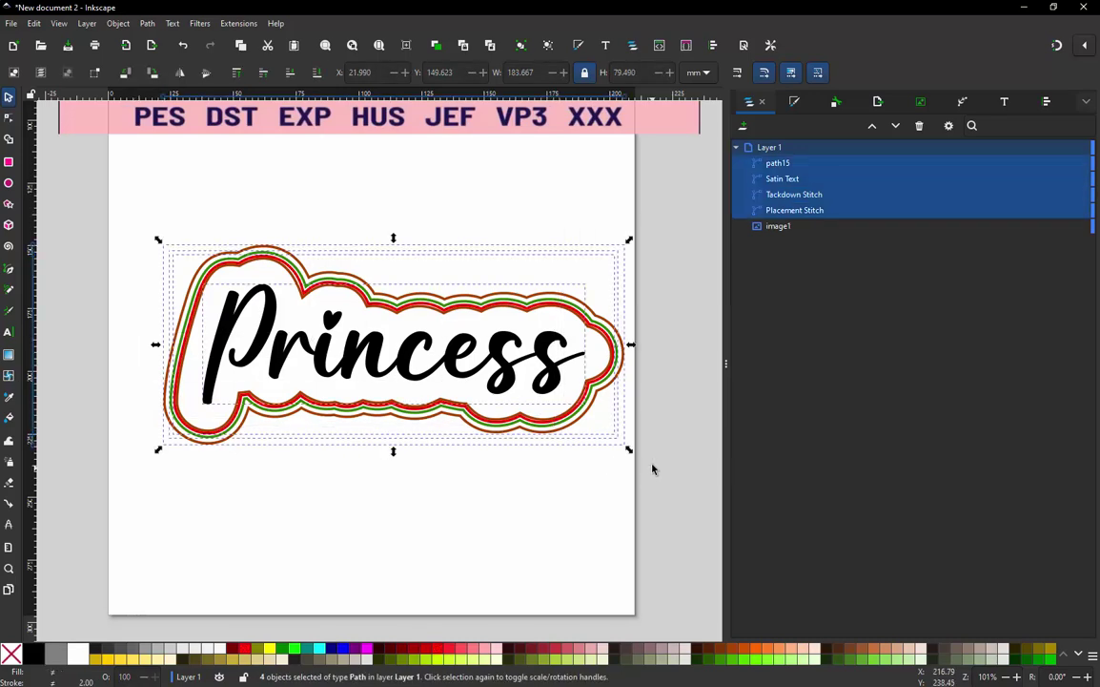
left_click(778, 180, "ctrl")
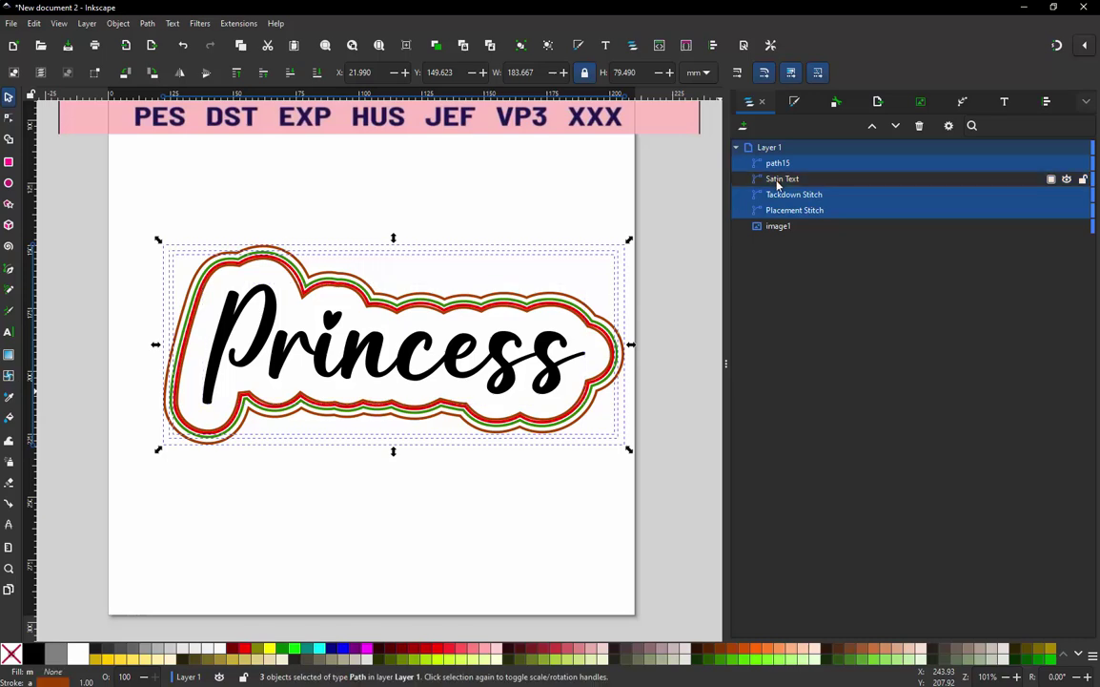
left_click(237, 24)
mouse_move(306, 204)
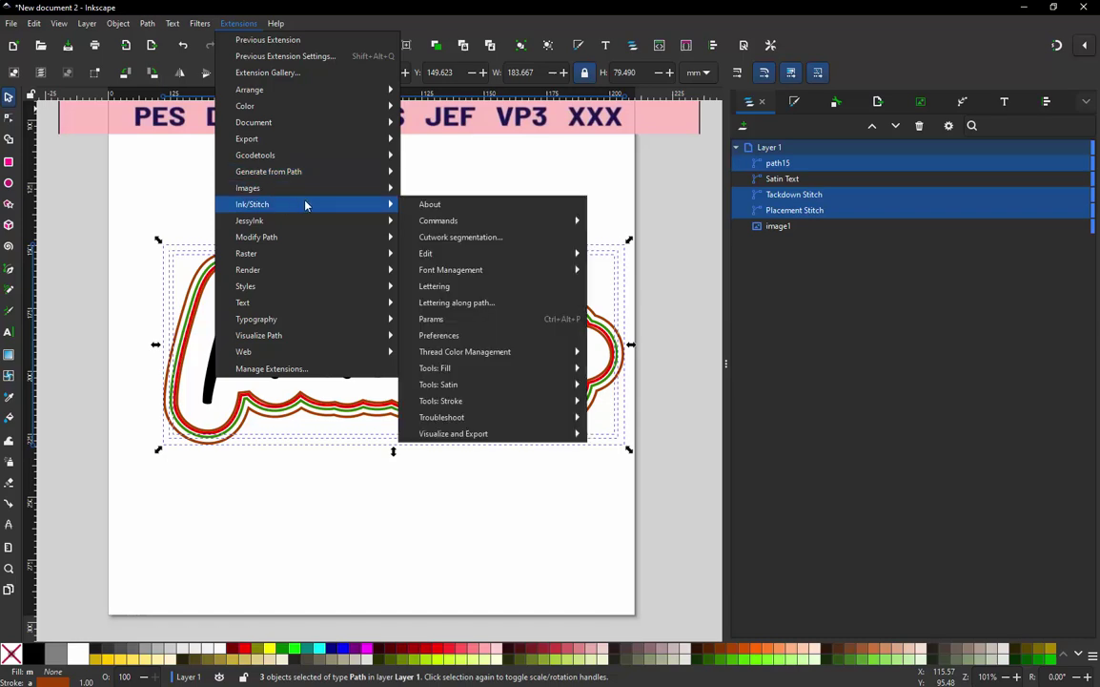
left_click(634, 491)
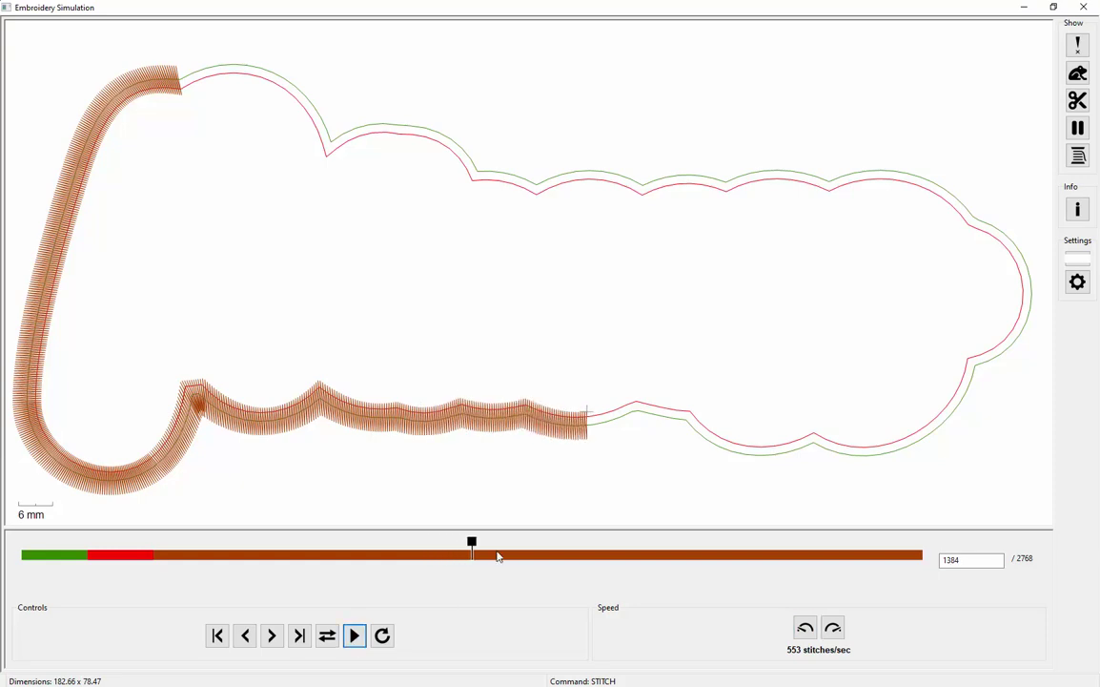
Run the stitch simulation through to the last stitch and close the simulator
mouse_move(472, 552)
left_mouse_down()
mouse_move(115, 584)
mouse_move(77, 570)
mouse_move(110, 562)
mouse_move(90, 558)
mouse_move(193, 542)
mouse_move(108, 549)
mouse_move(546, 520)
mouse_move(774, 436)
mouse_move(1017, 273)
left_mouse_up()
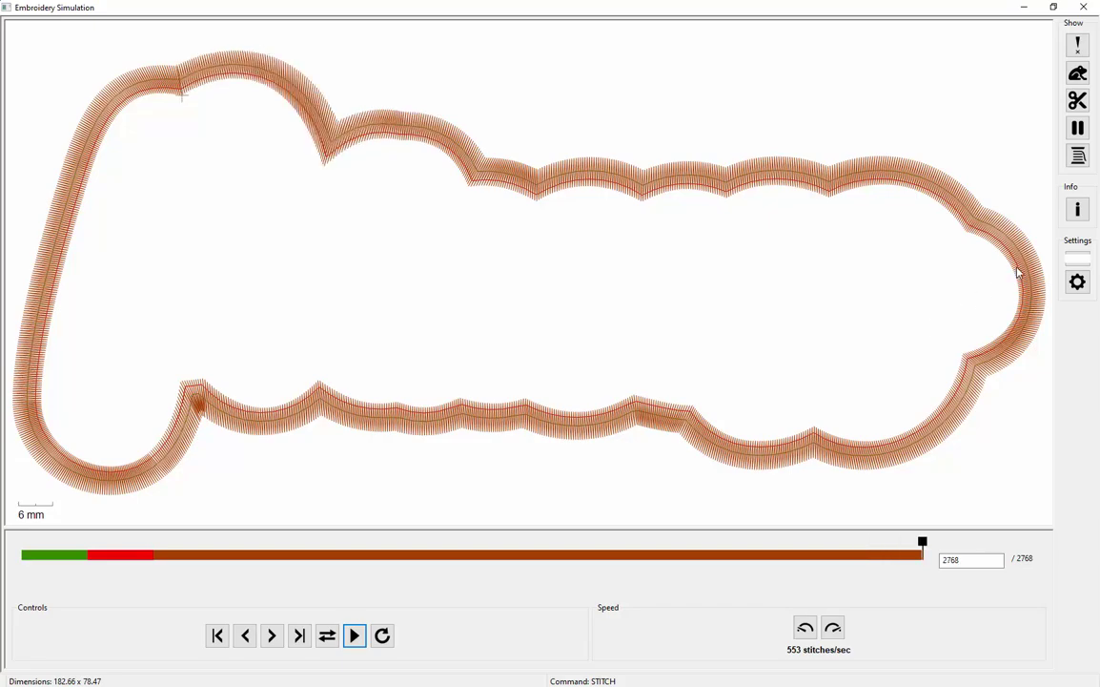
left_click(1083, 6)
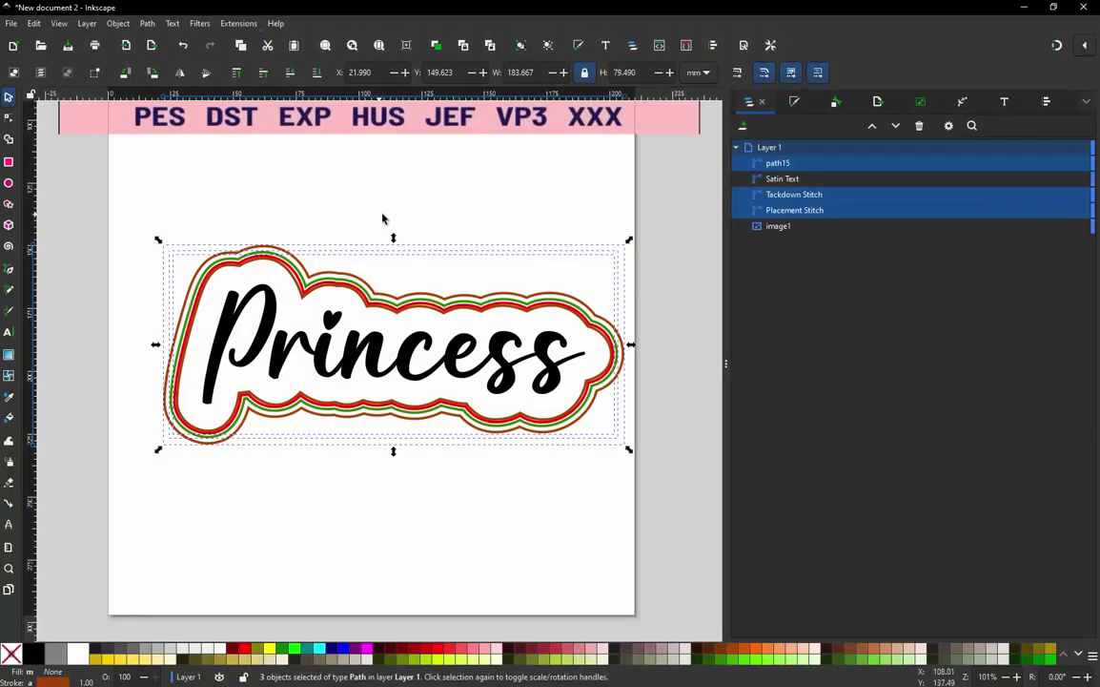
Move path15 below Satin Text in the object order, rename it Satin Border, and clear the selection
left_click(787, 164)
mouse_move(810, 182)
left_mouse_down()
mouse_move(818, 189)
mouse_move(805, 187)
left_mouse_up()
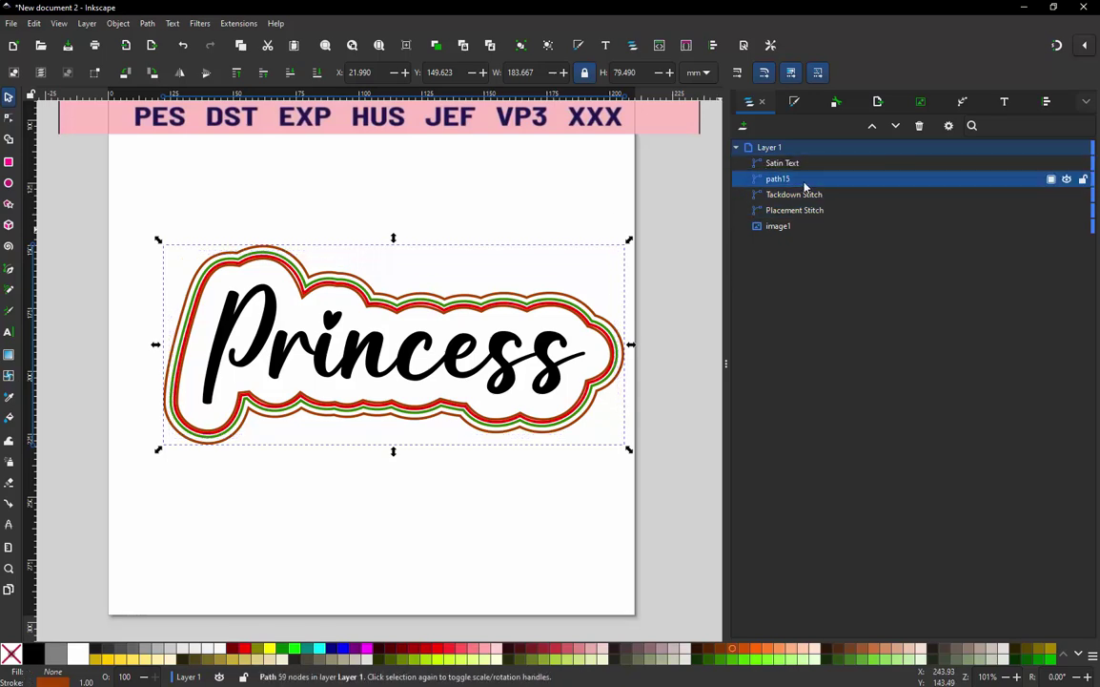
double_click(788, 180)
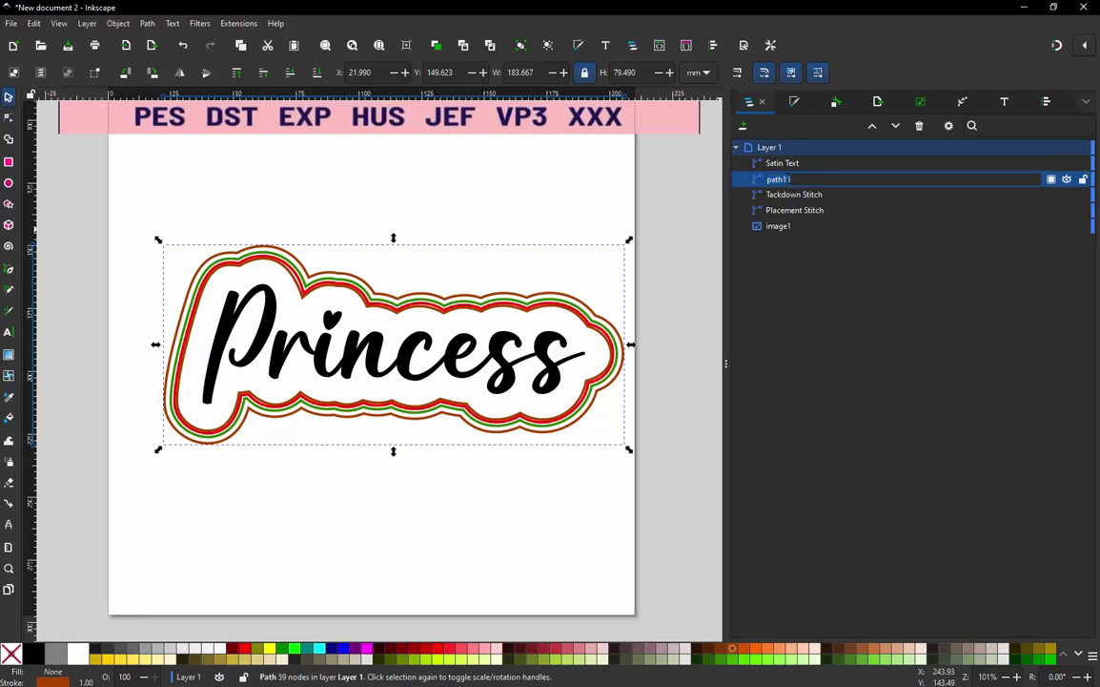
type("Satin Border")
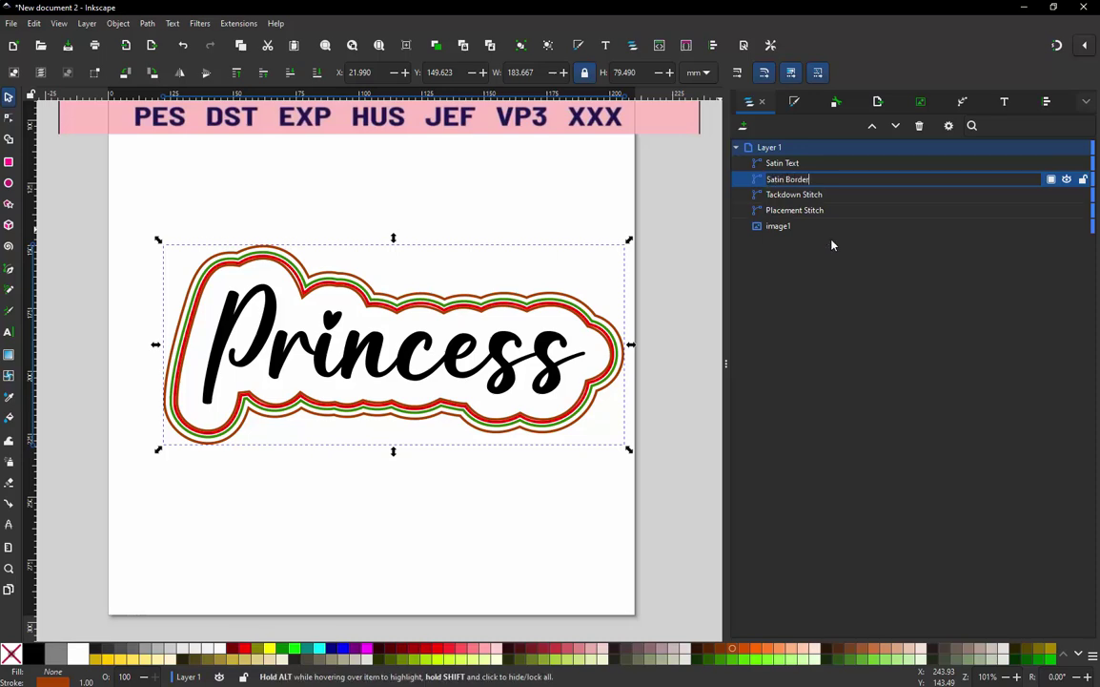
key("Return")
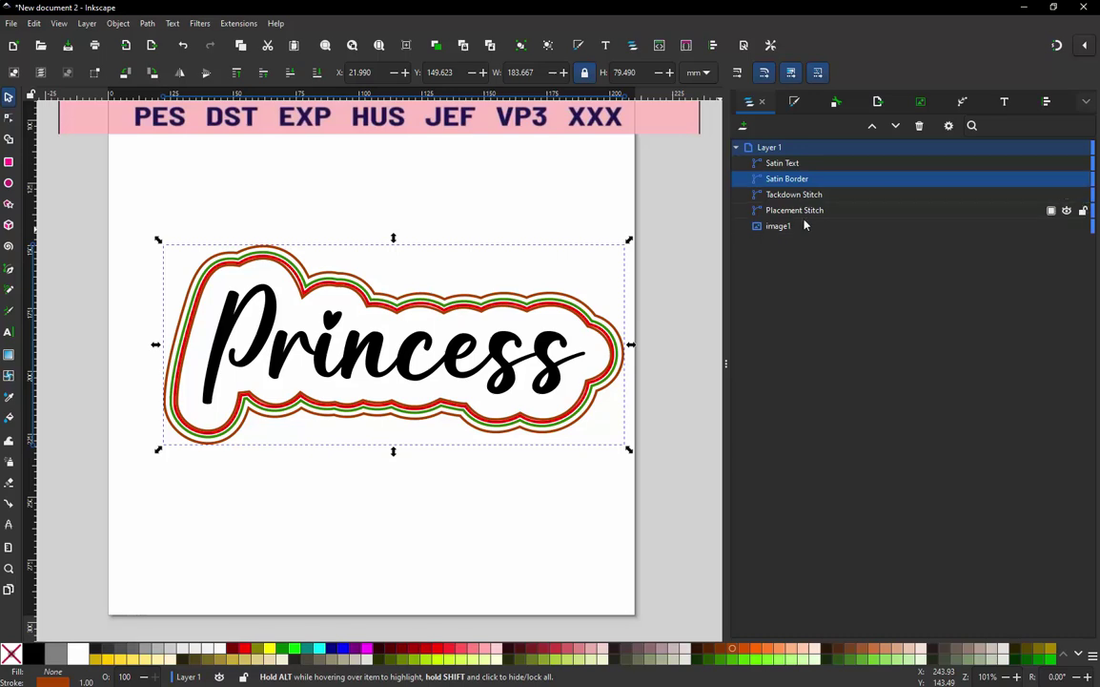
left_click(211, 196)
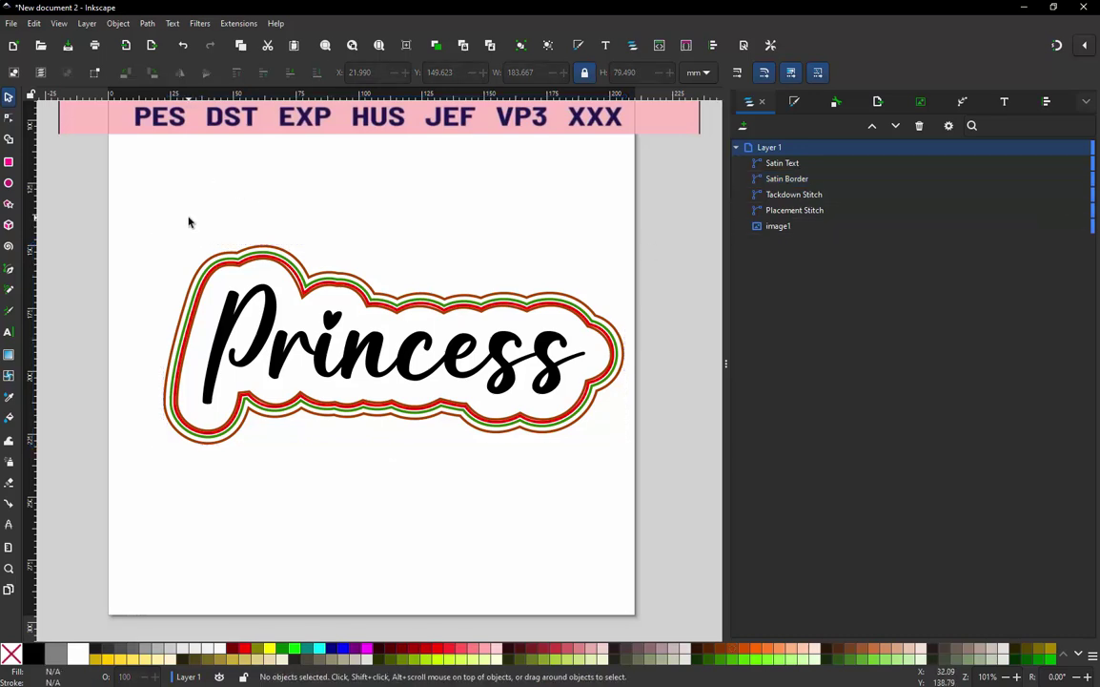
Save the document to the Desktop as an Inkscape SVG named Princess Glitter
left_click(12, 24)
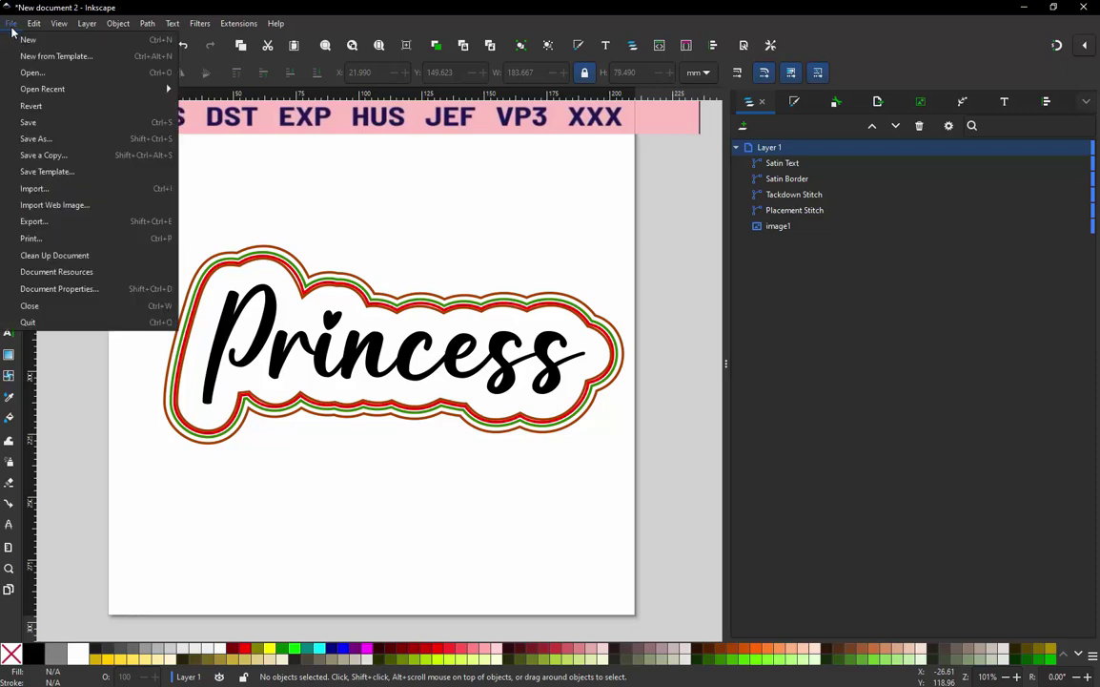
left_click(54, 128)
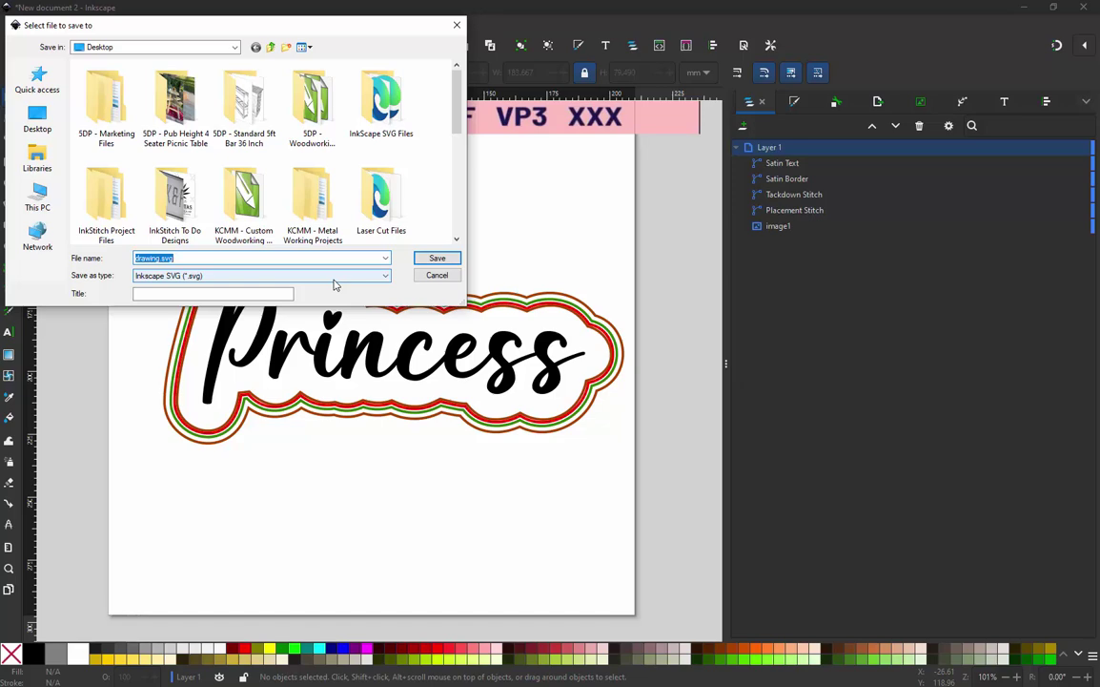
type("Princess Glitter")
left_click(437, 260)
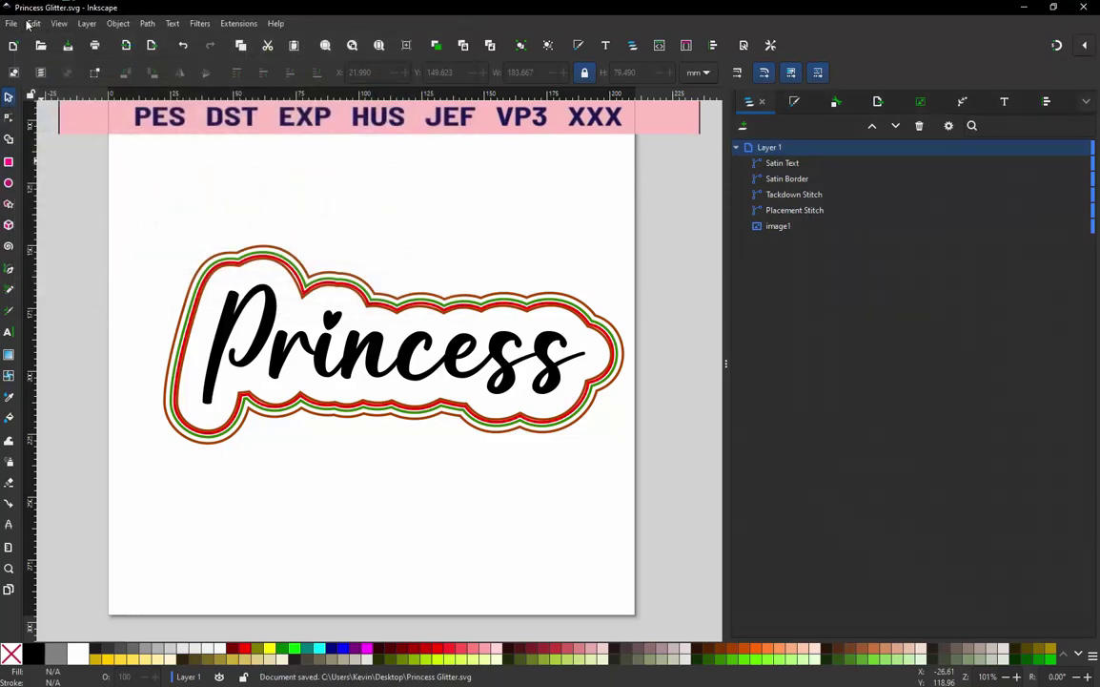
Save the design to the Desktop as Princess Glitter.pes in the Ink/Stitch Brother Embroidery Format
left_click(12, 24)
left_click(35, 139)
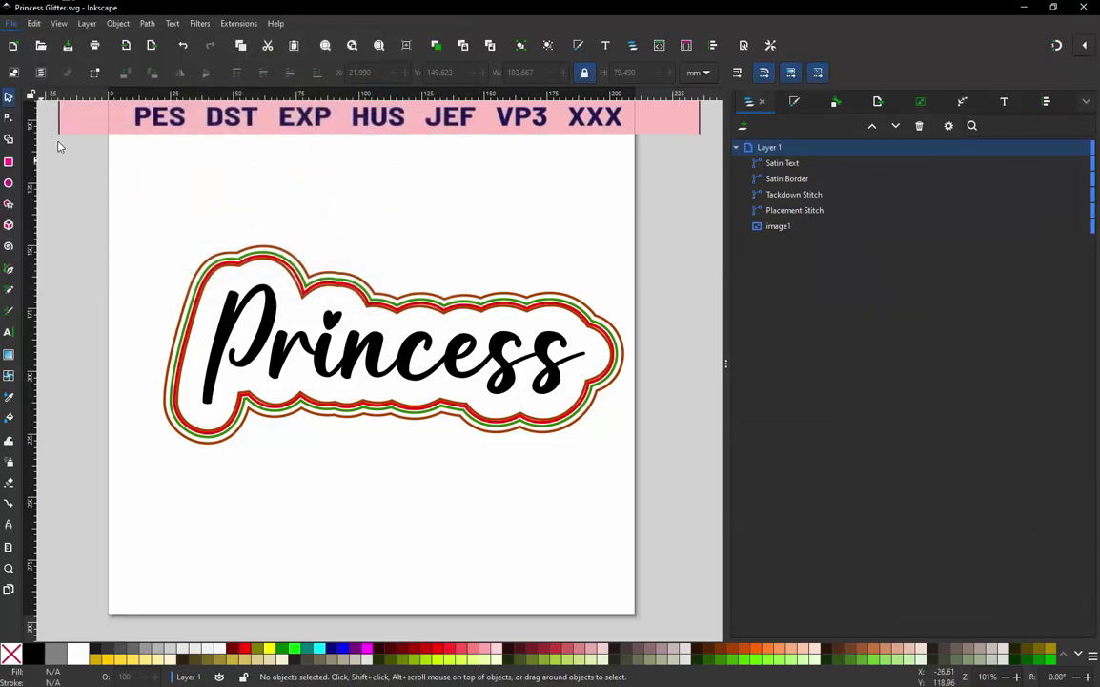
left_click(240, 274)
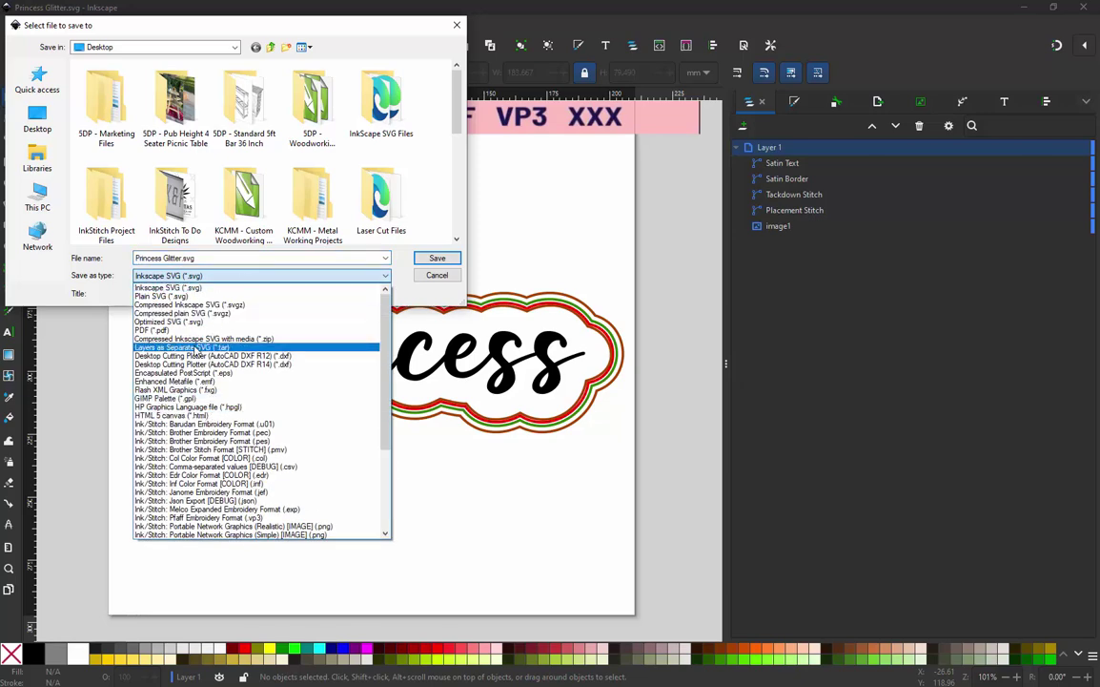
left_click(266, 442)
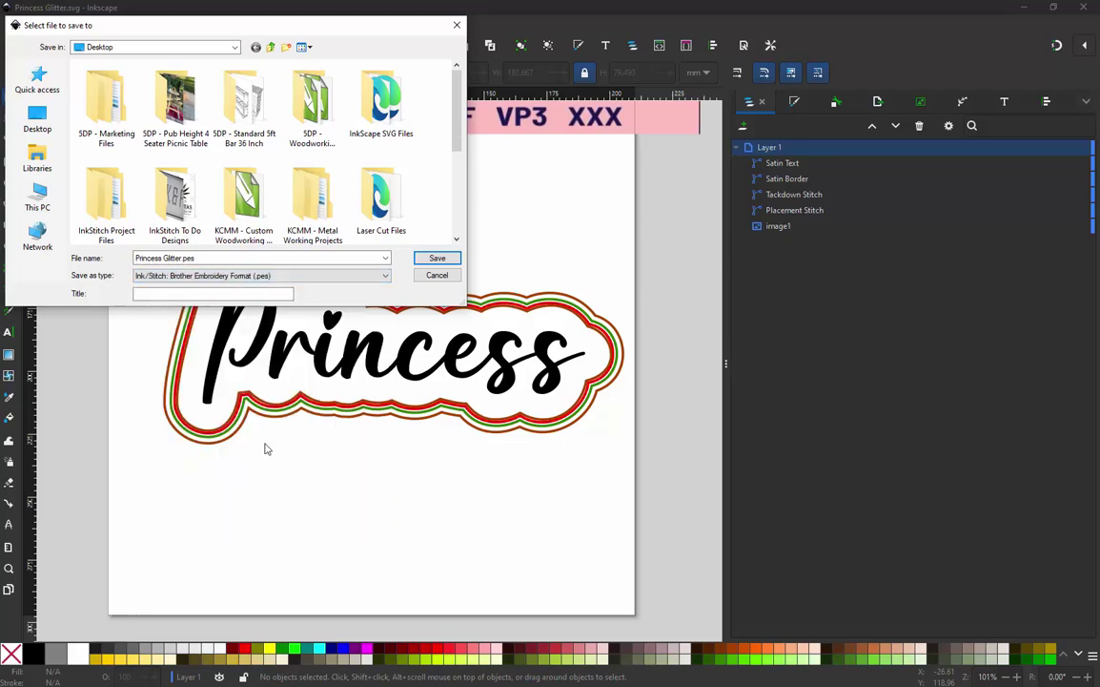
left_click(426, 259)
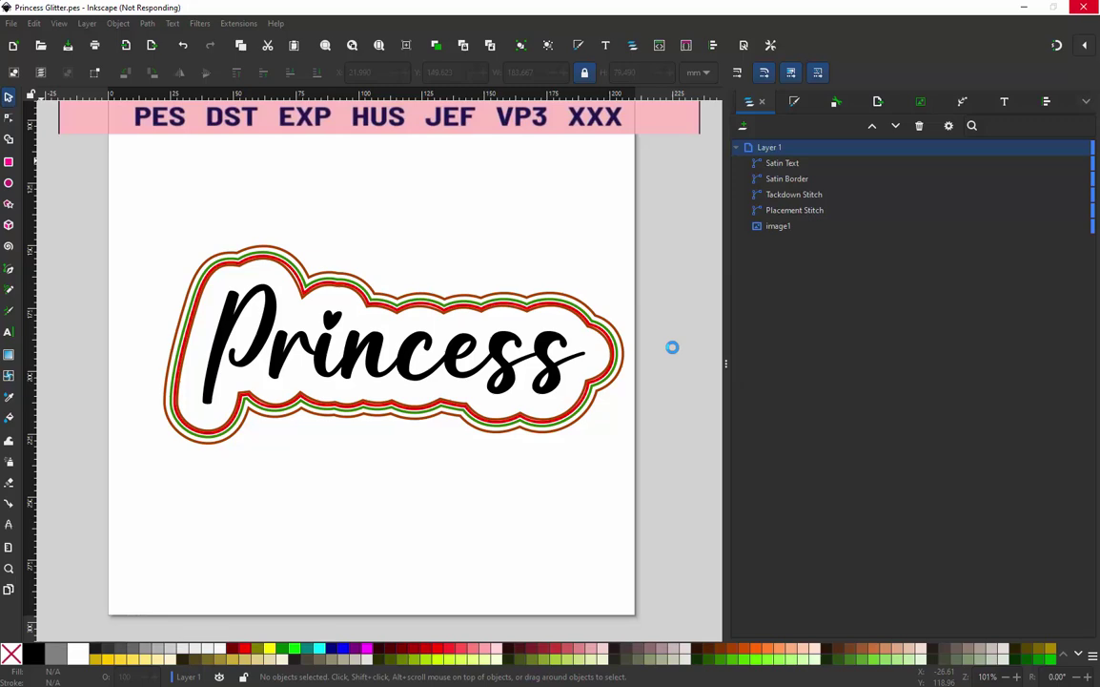
Minimize the Inkscape and browser windows and open Princess Glitter.pes from the desktop in My Editor
left_click(1021, 9)
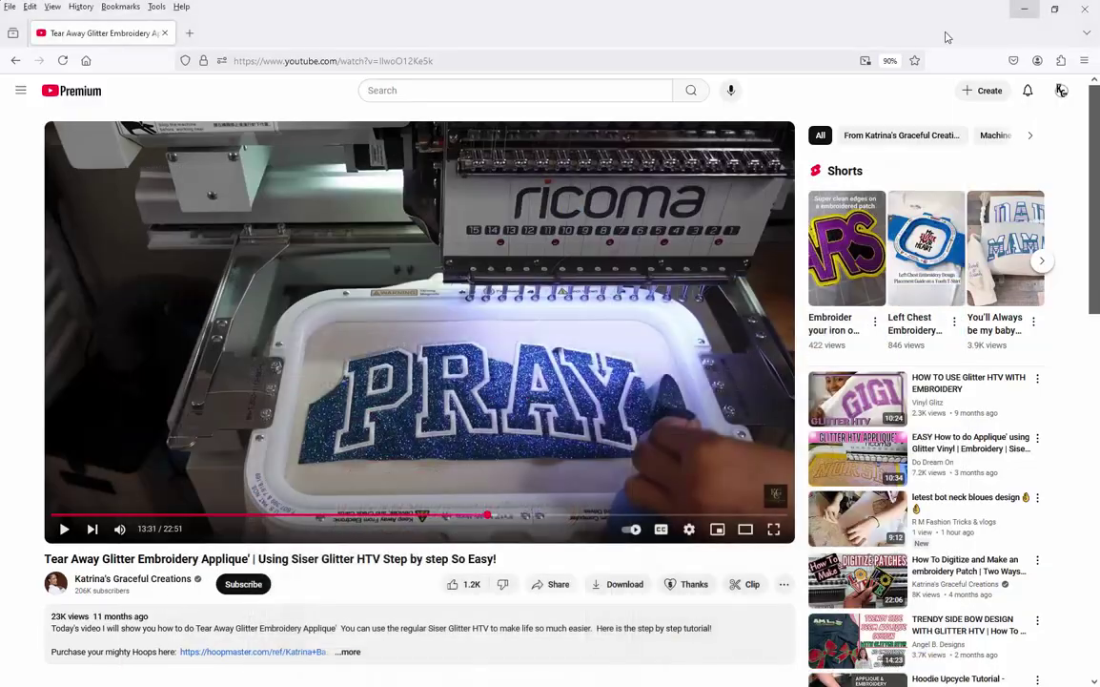
left_click(1023, 10)
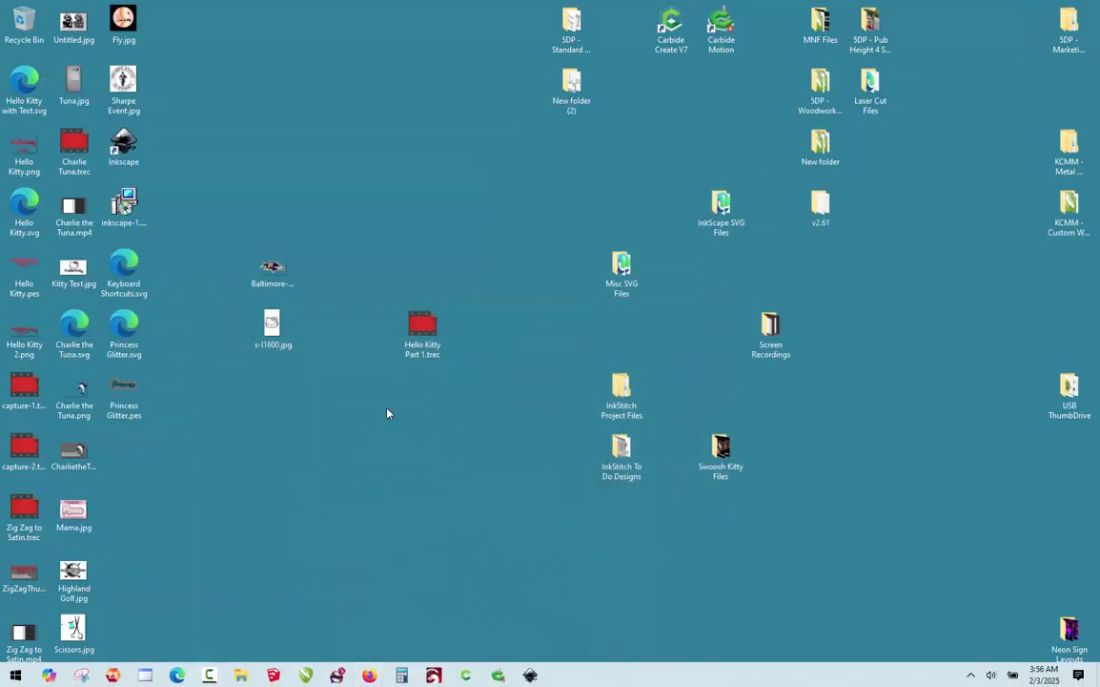
double_click(132, 394)
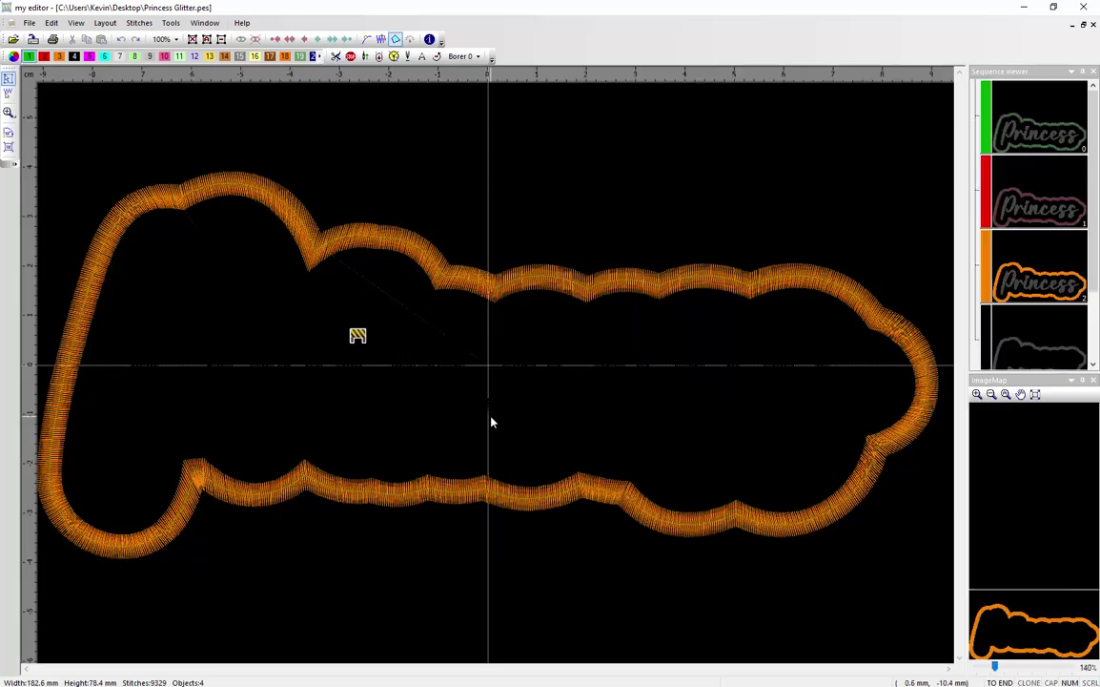
Examine the whole stitched design, checking the red tackdown and orange border objects in the sequence, and clear the selection
scroll(449, 206, "down", 1)
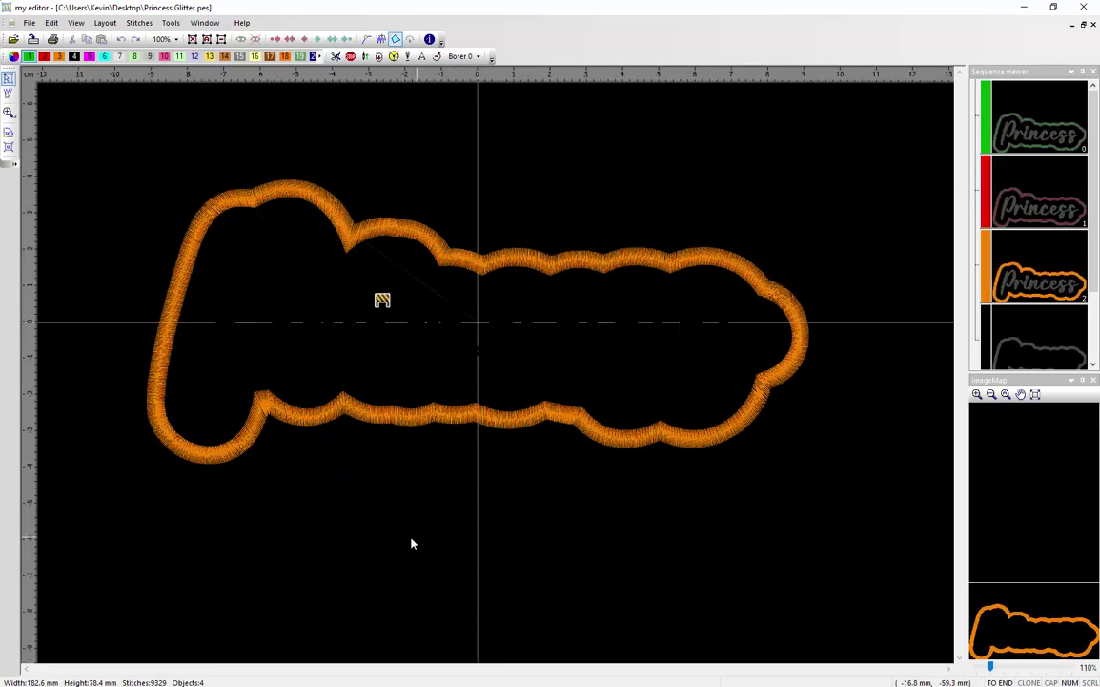
scroll(339, 486, "down", 1)
scroll(334, 476, "up", 2)
scroll(338, 477, "down", 1)
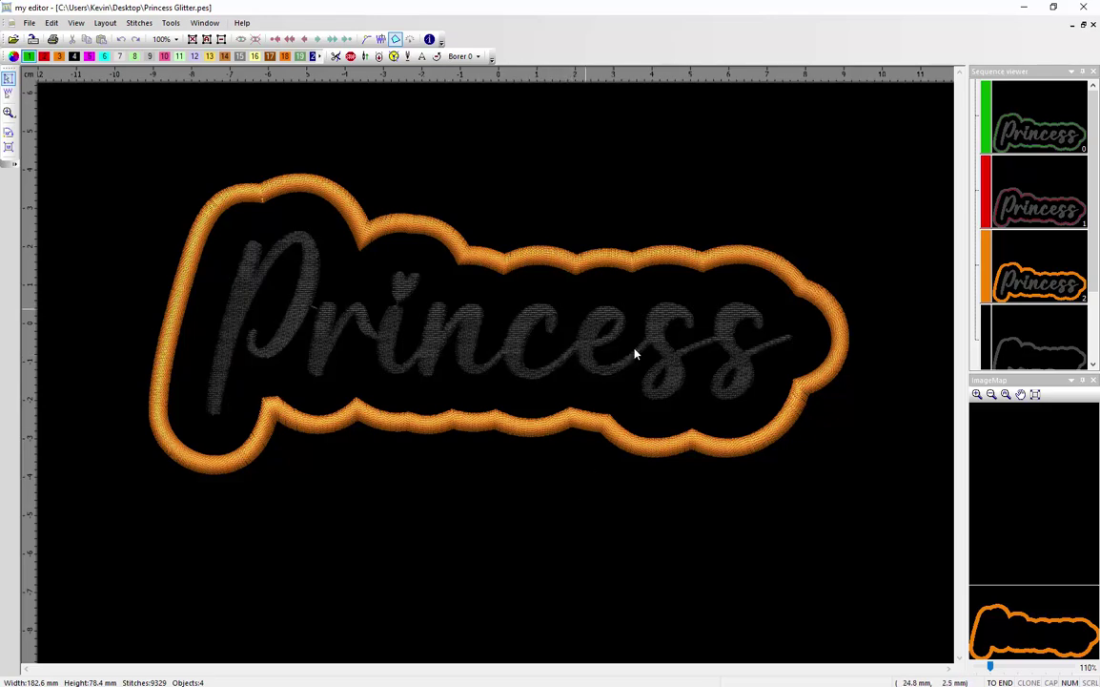
left_click(1048, 195)
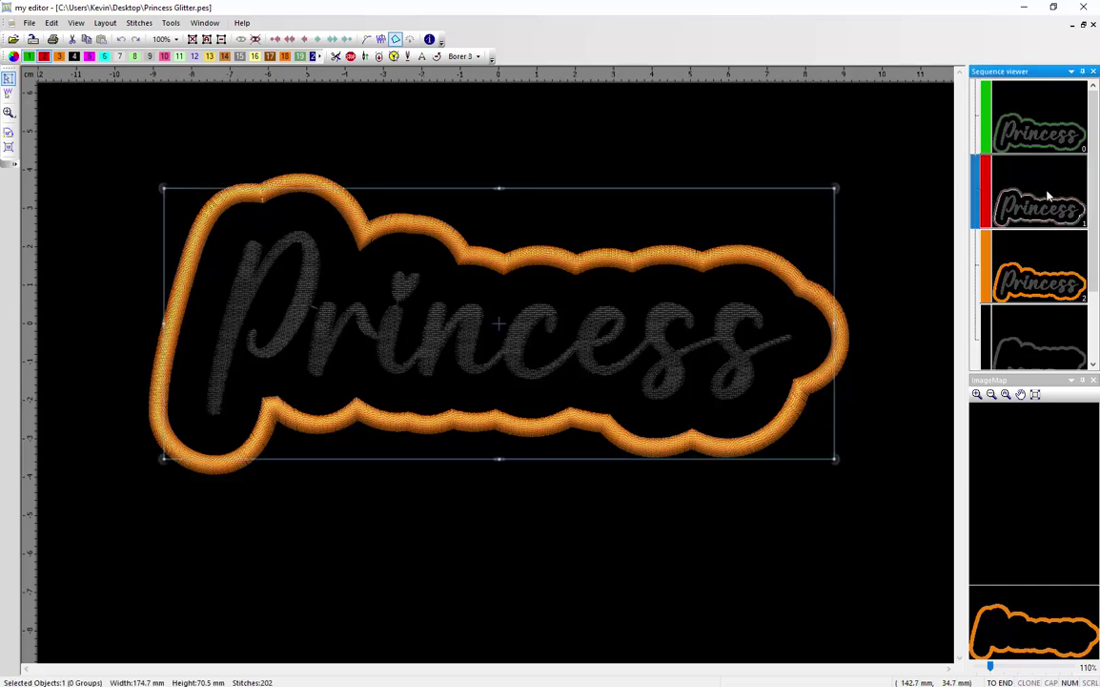
left_click(1040, 258)
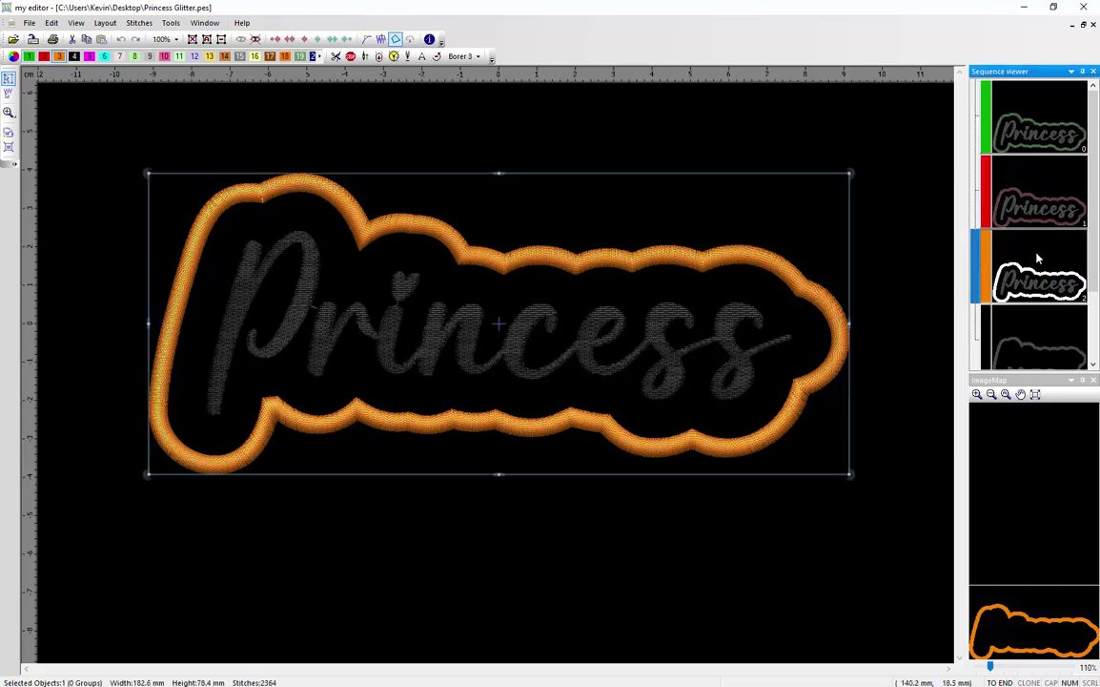
left_click(558, 523)
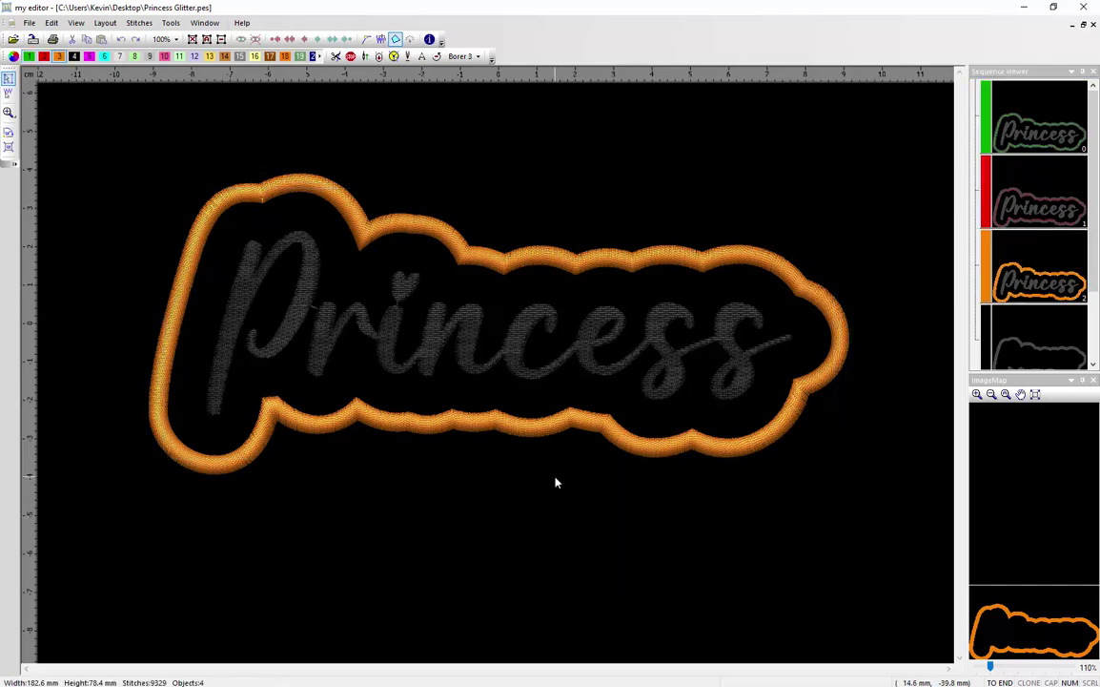
Inspect the satin border's stitches up close, check the Princess lettering object, and deselect it
scroll(425, 368, "up", 6)
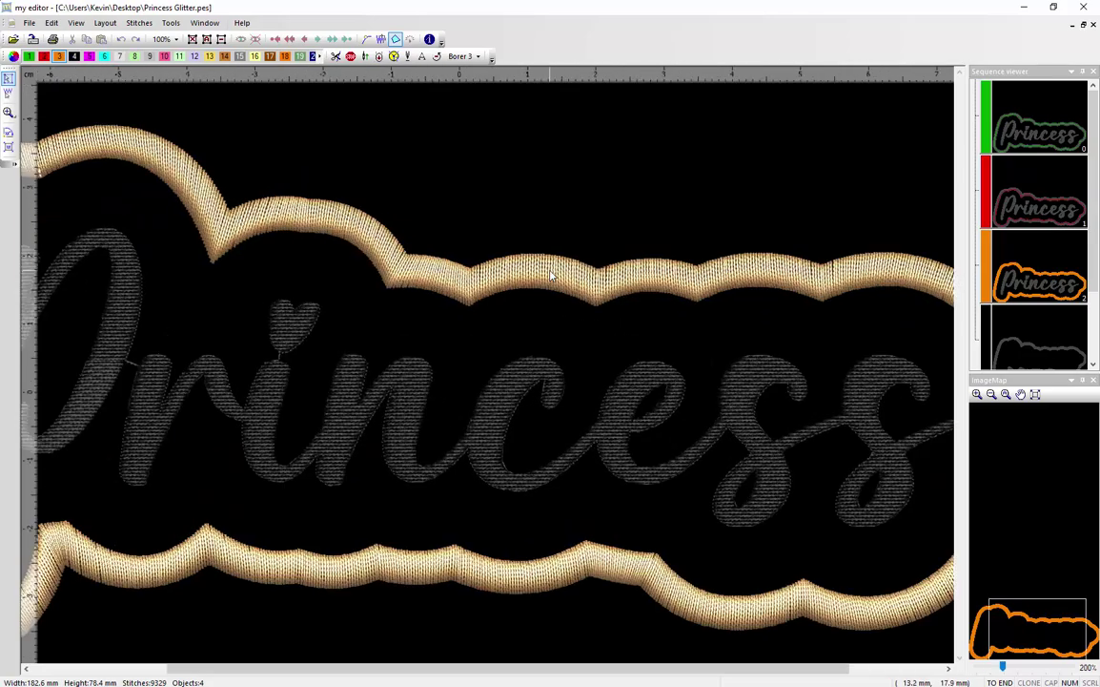
scroll(402, 289, "down", 6)
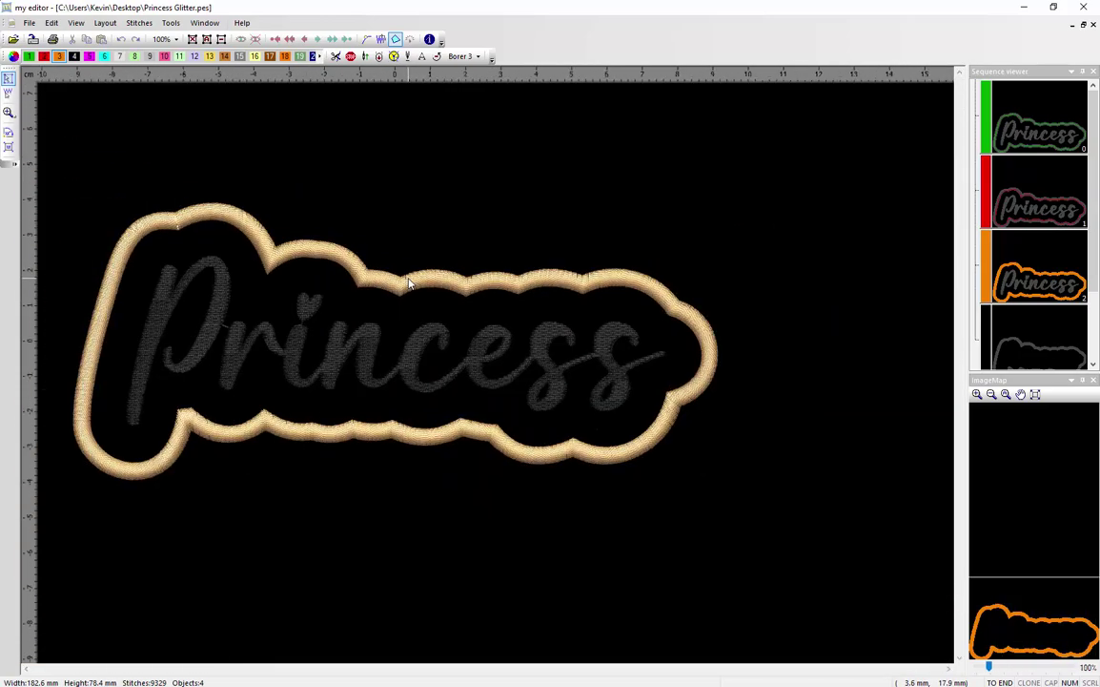
scroll(360, 485, "up", 2)
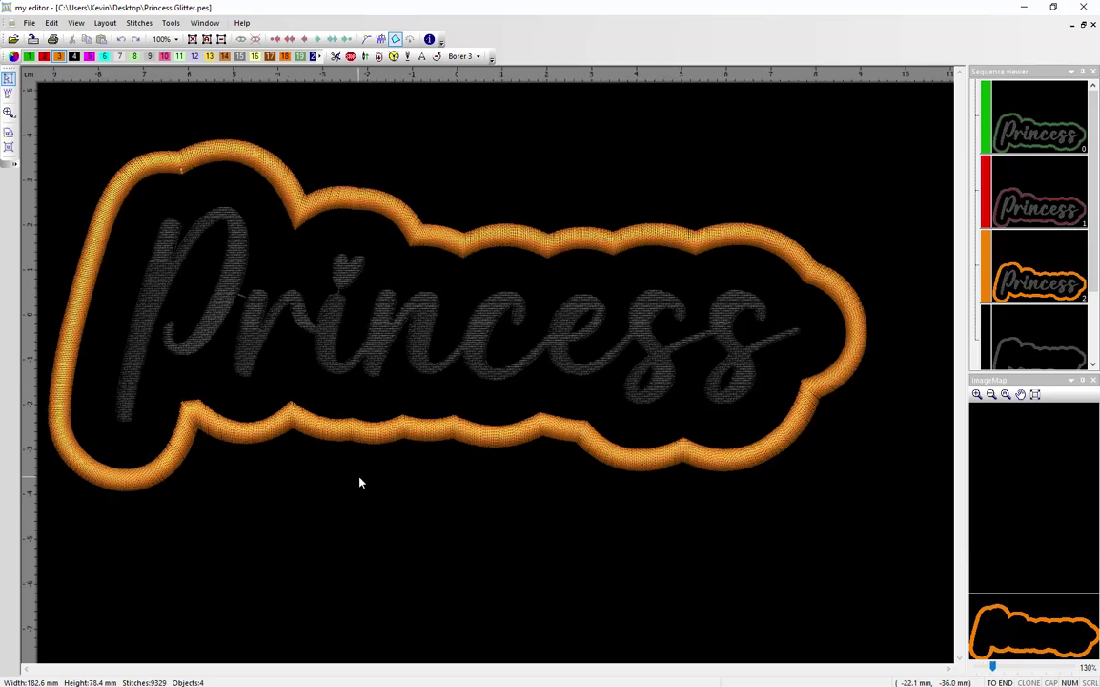
scroll(391, 480, "down", 2)
scroll(405, 457, "up", 1)
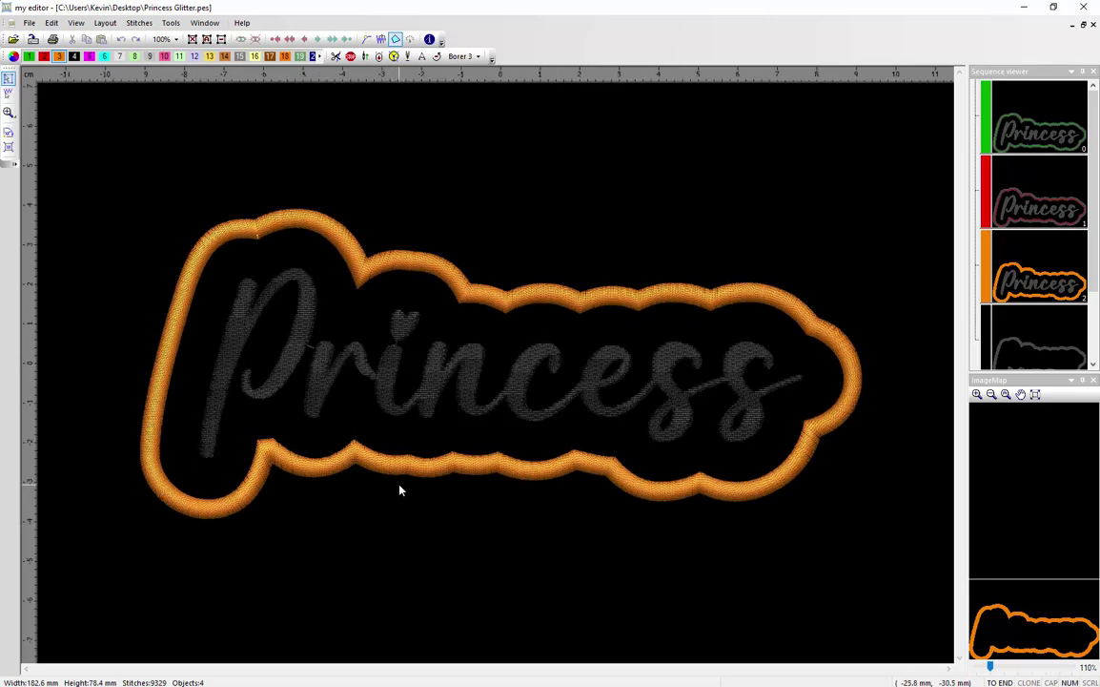
left_click(471, 388)
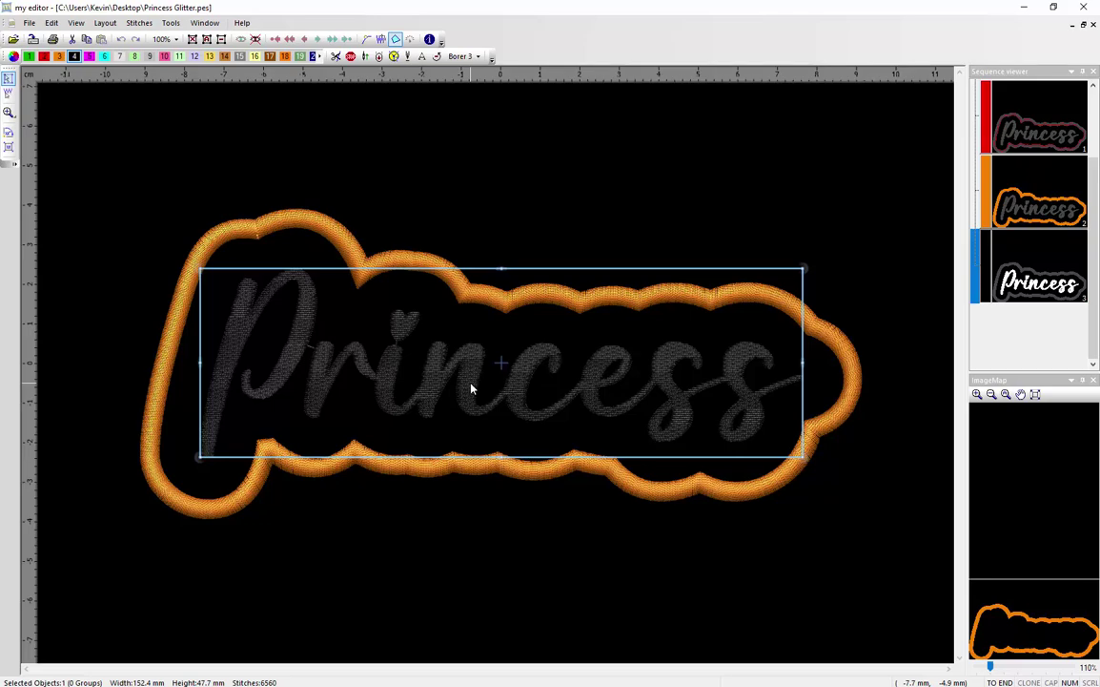
left_click(540, 546)
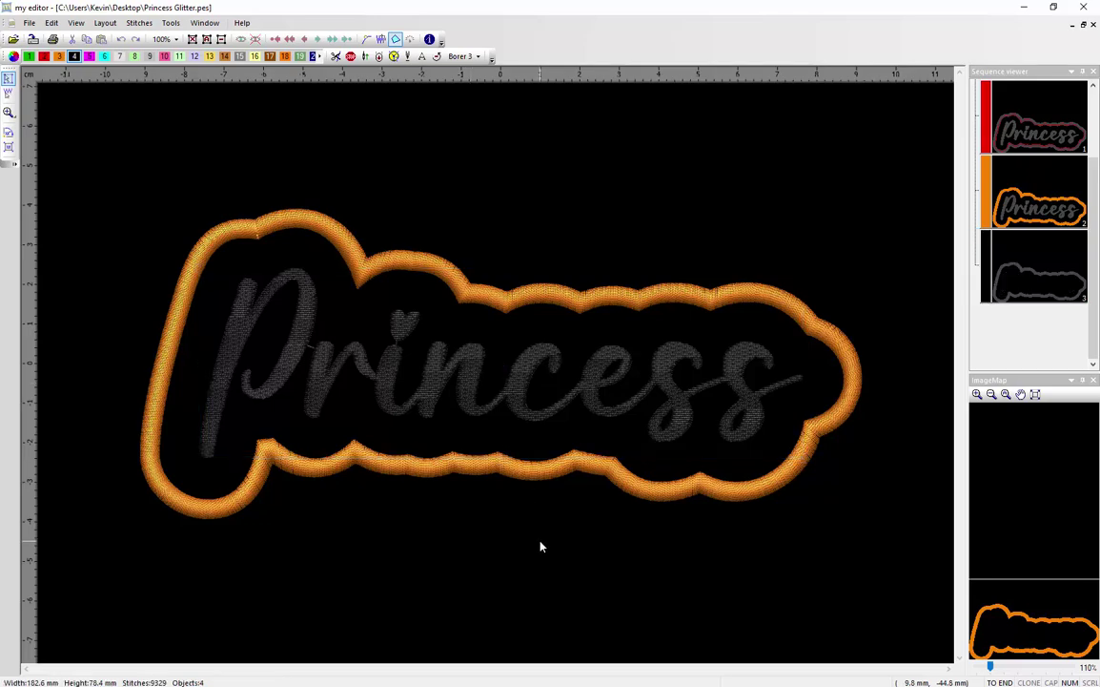